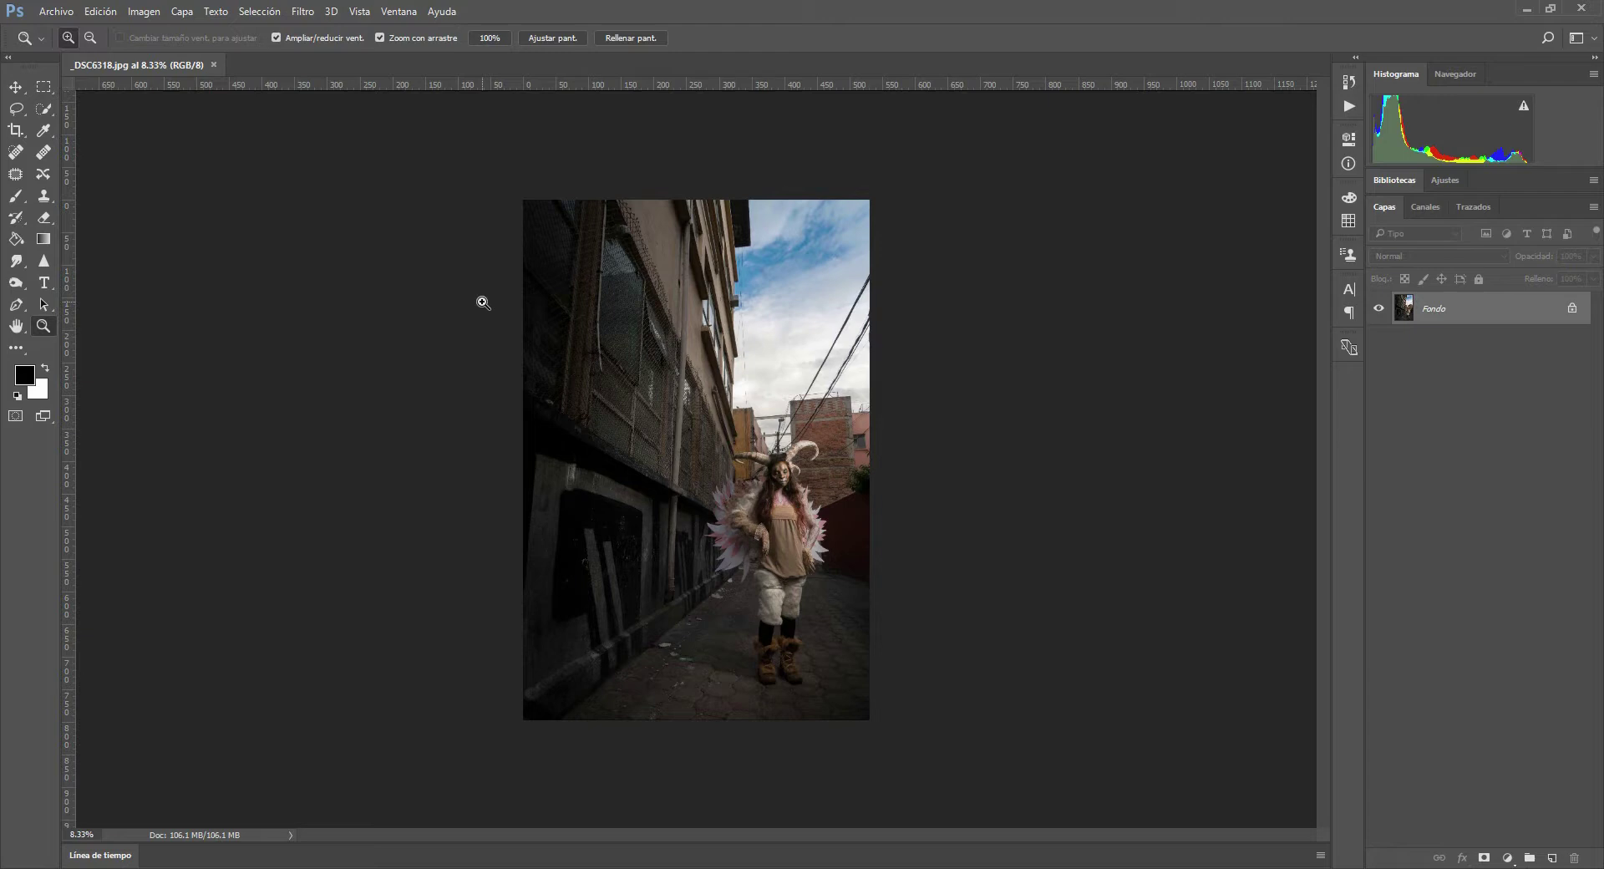
- Zoom and pan around the photo to inspect the sky, cables and the woman's face
mouse_move(775, 379)
left_mouse_down()
mouse_move(918, 439)
mouse_move(889, 441)
left_mouse_up()
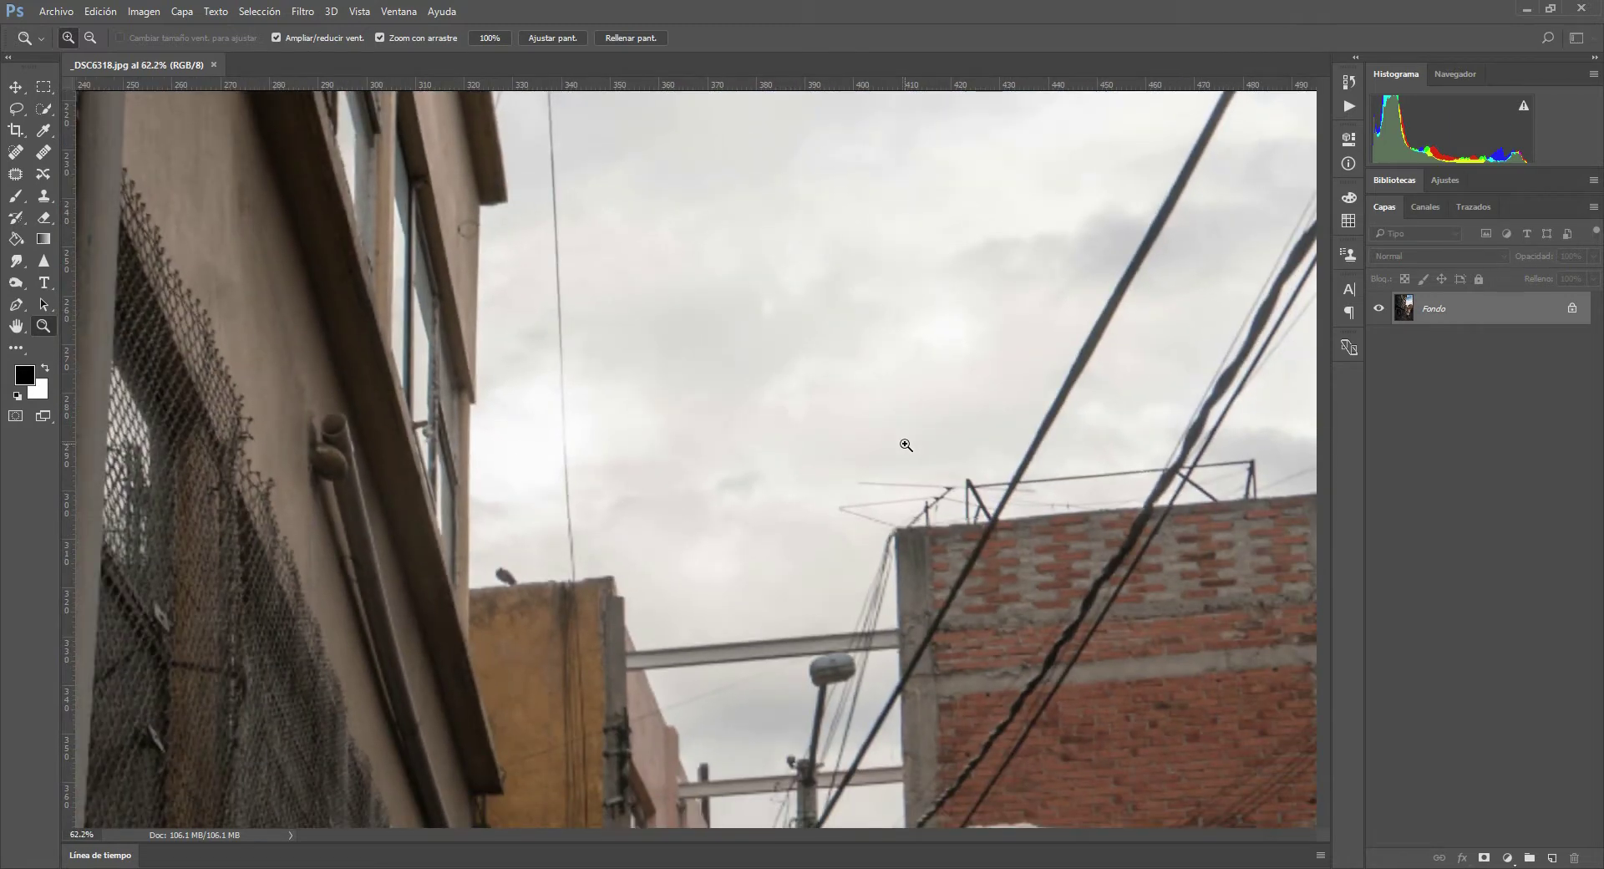
left_click_drag(816, 540, 702, 421)
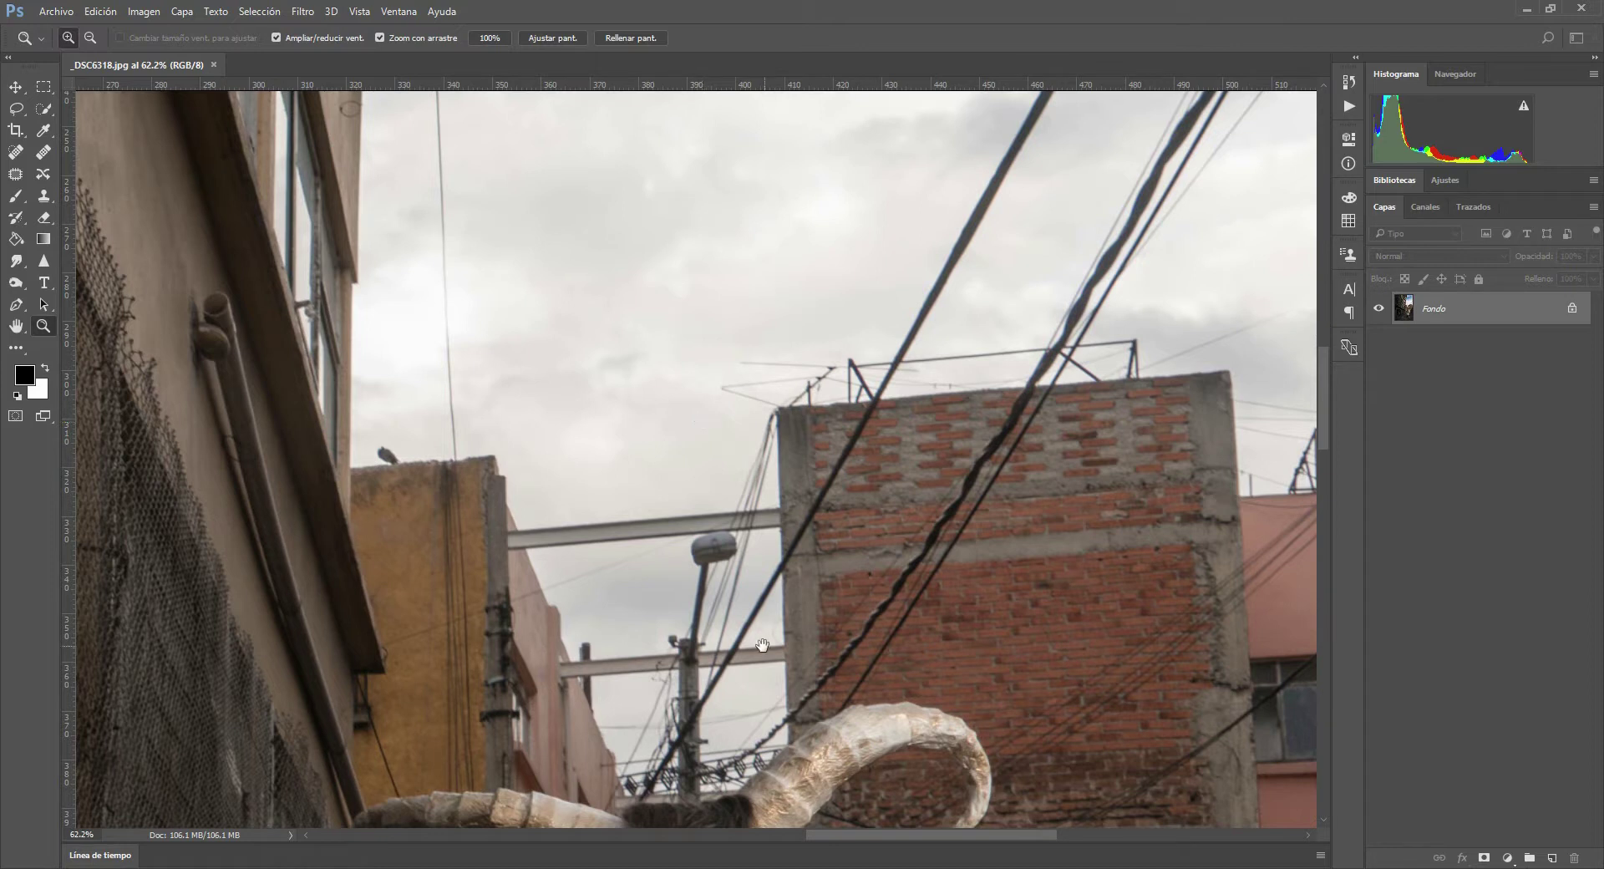
left_click_drag(722, 711, 731, 283)
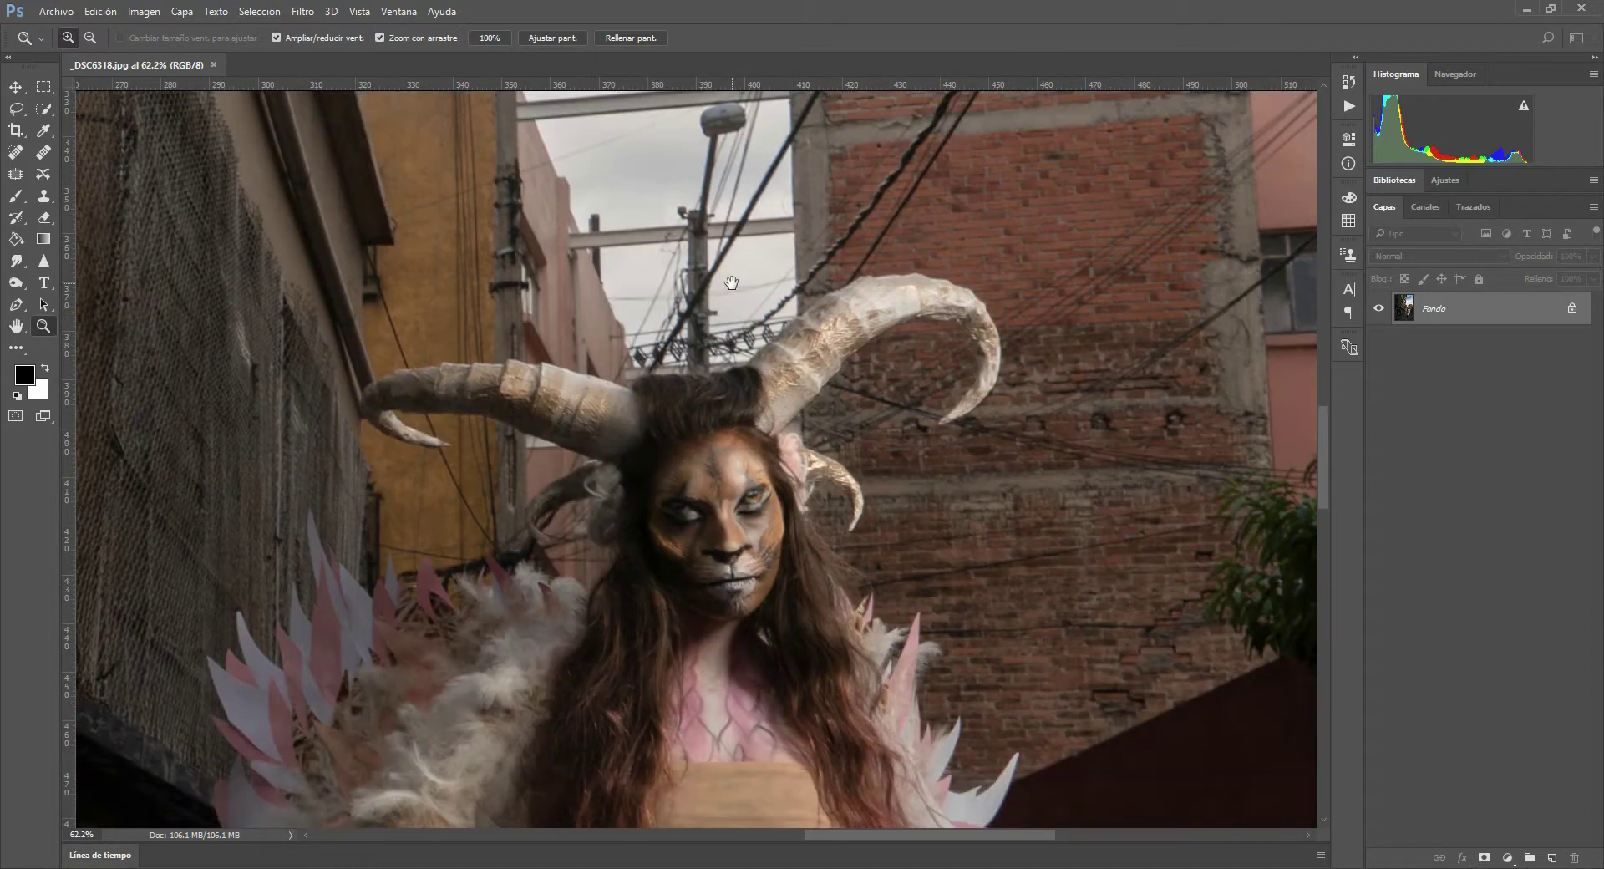
left_click_drag(716, 448, 608, 502)
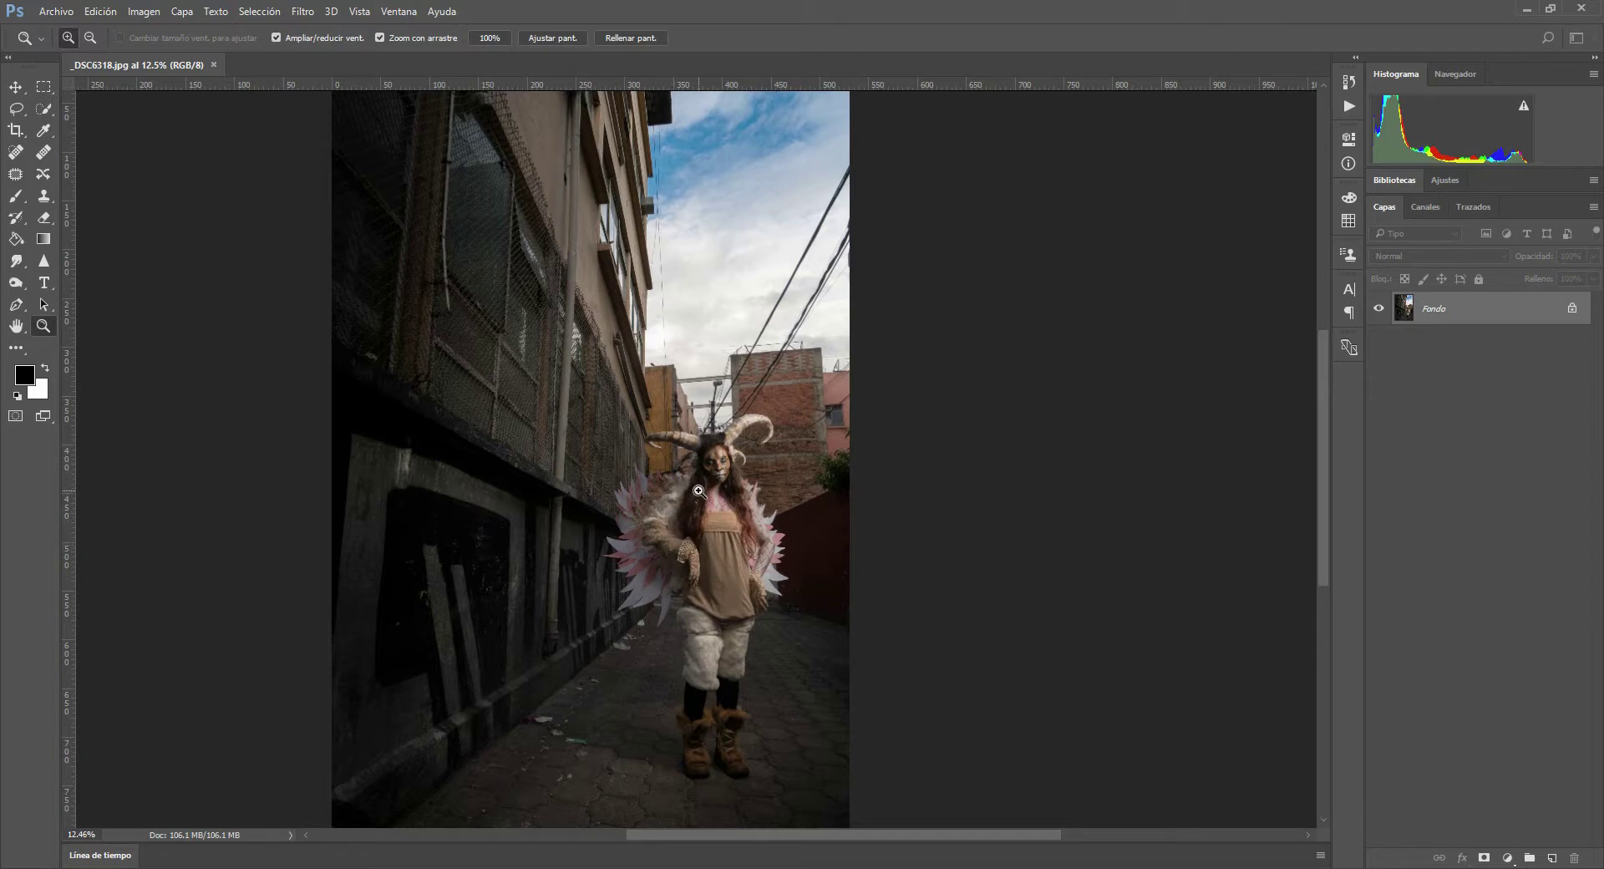
left_click(716, 478)
left_click_drag(716, 479, 808, 541)
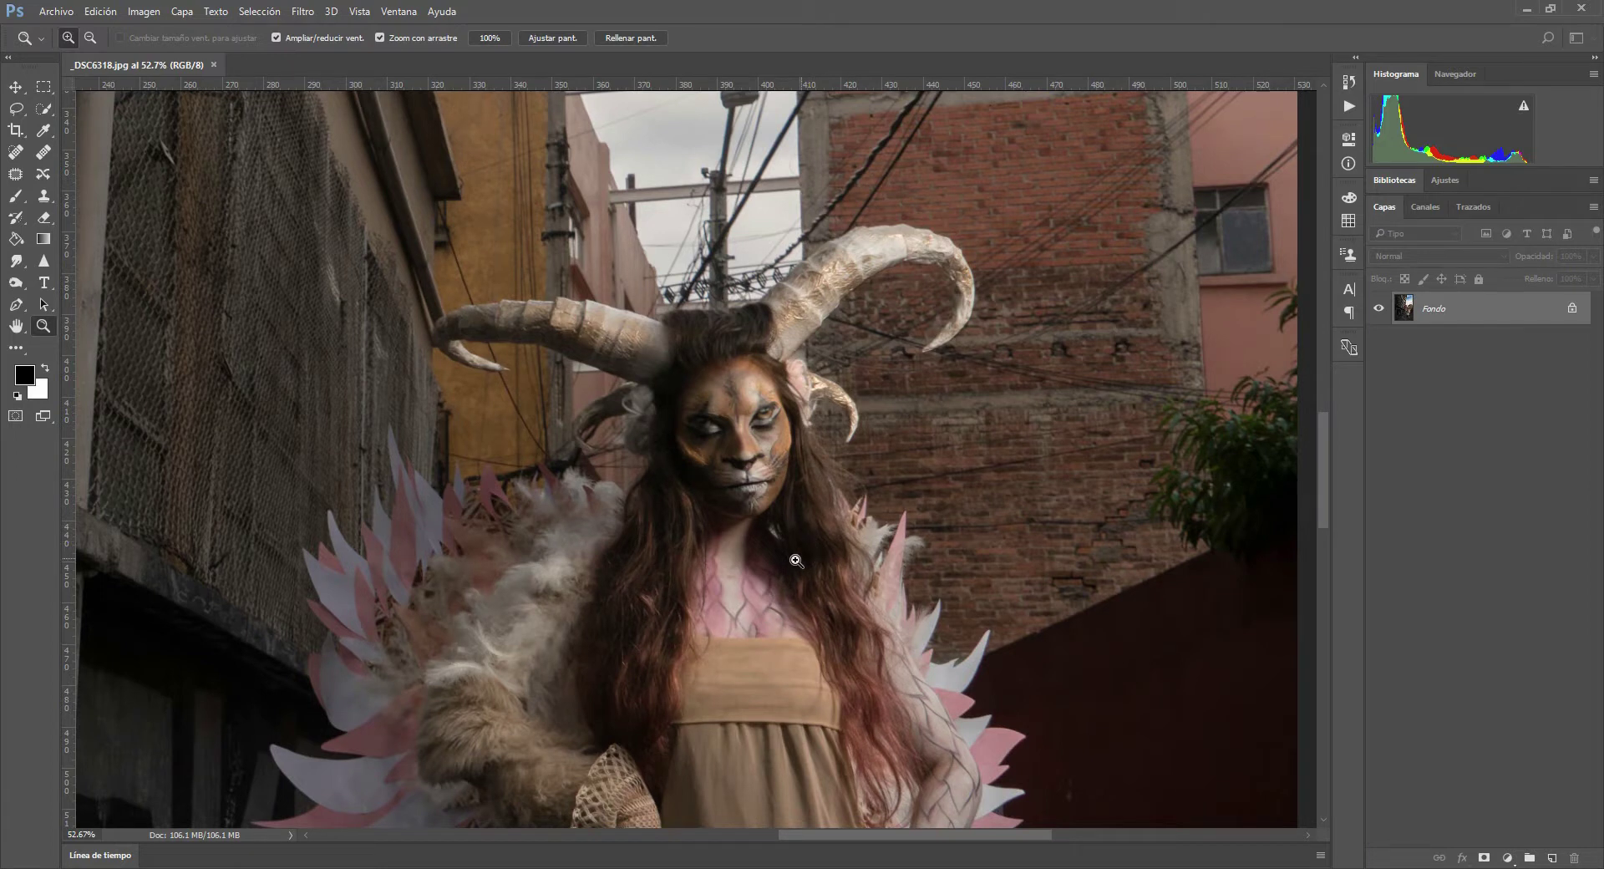
left_click_drag(756, 598, 822, 485)
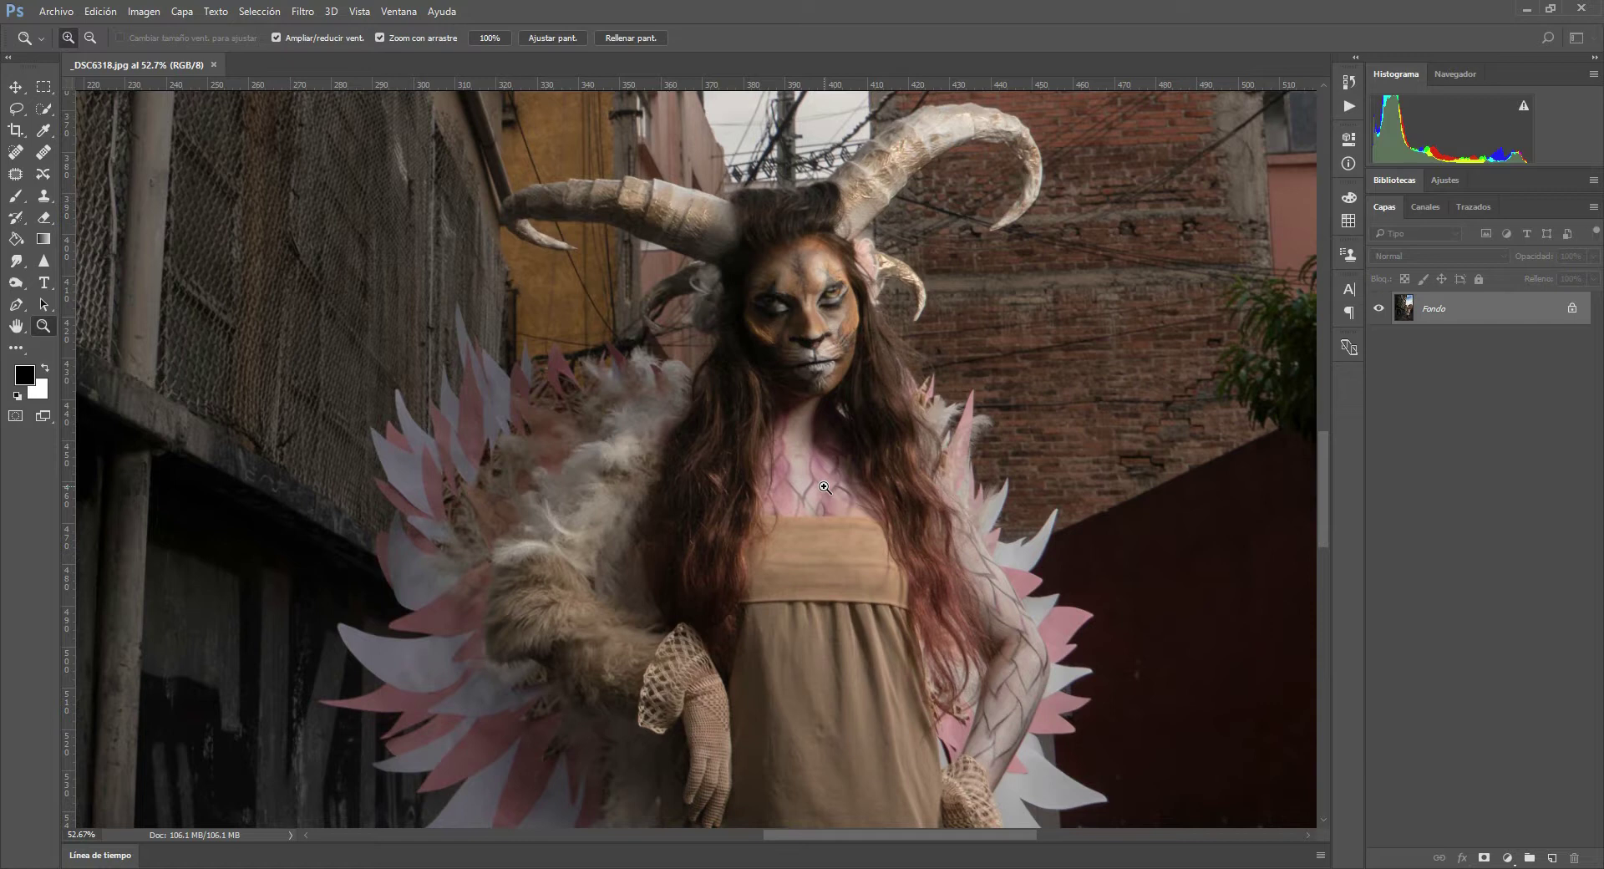
mouse_move(873, 390)
left_mouse_down()
mouse_move(805, 411)
mouse_move(889, 421)
left_mouse_up()
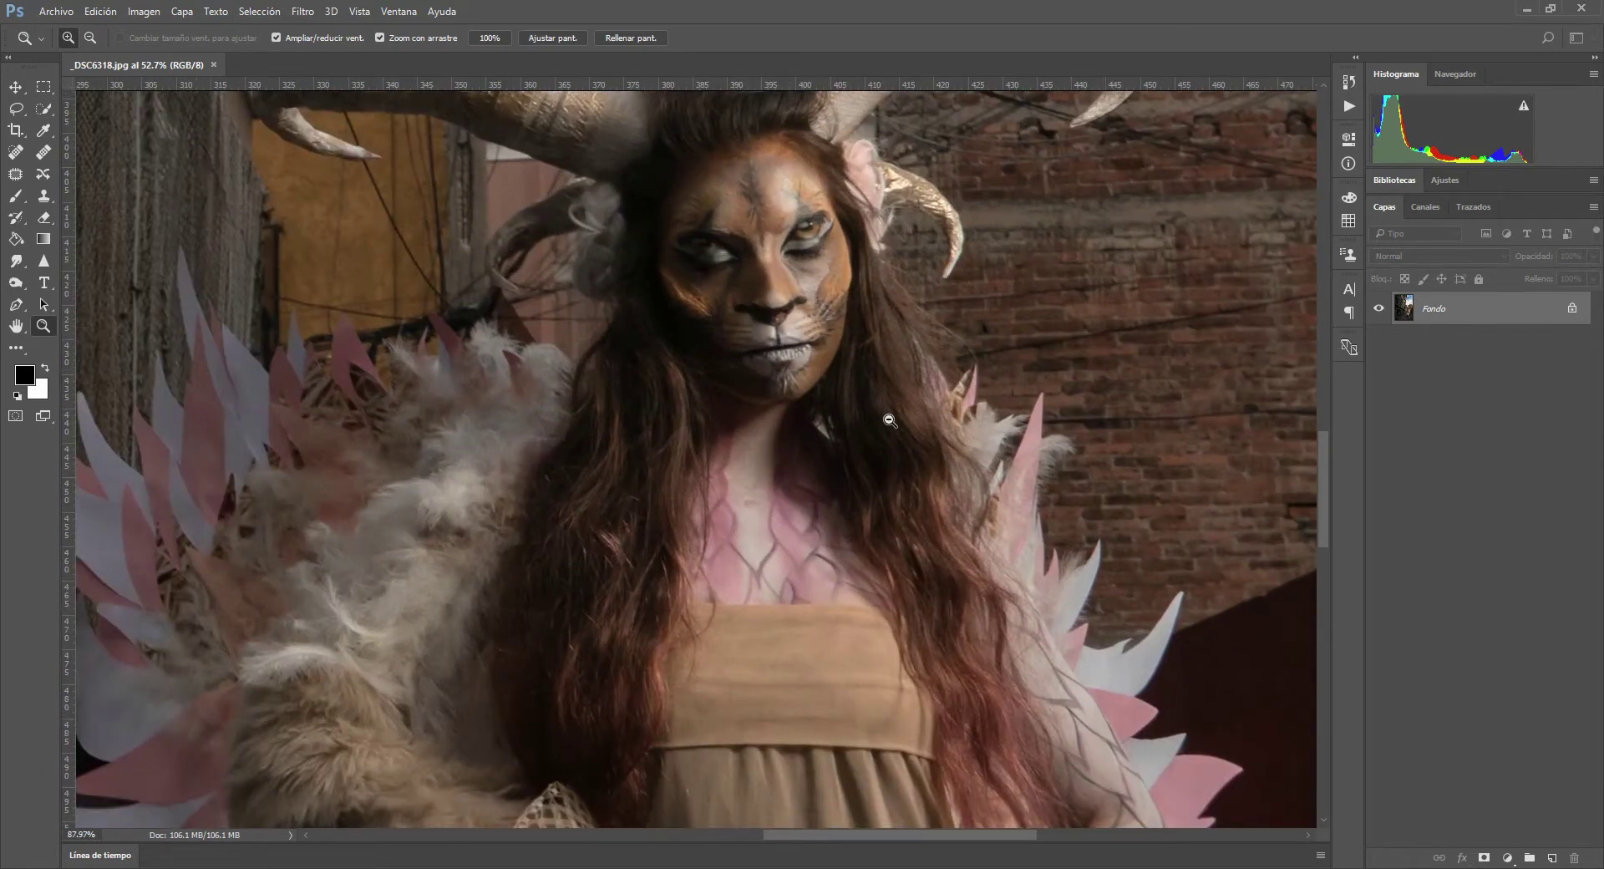
- Survey the face, horns, overhead cables and lamp post, ending on the whole photo
mouse_move(890, 421)
left_mouse_down()
mouse_move(782, 448)
mouse_move(820, 444)
left_mouse_up()
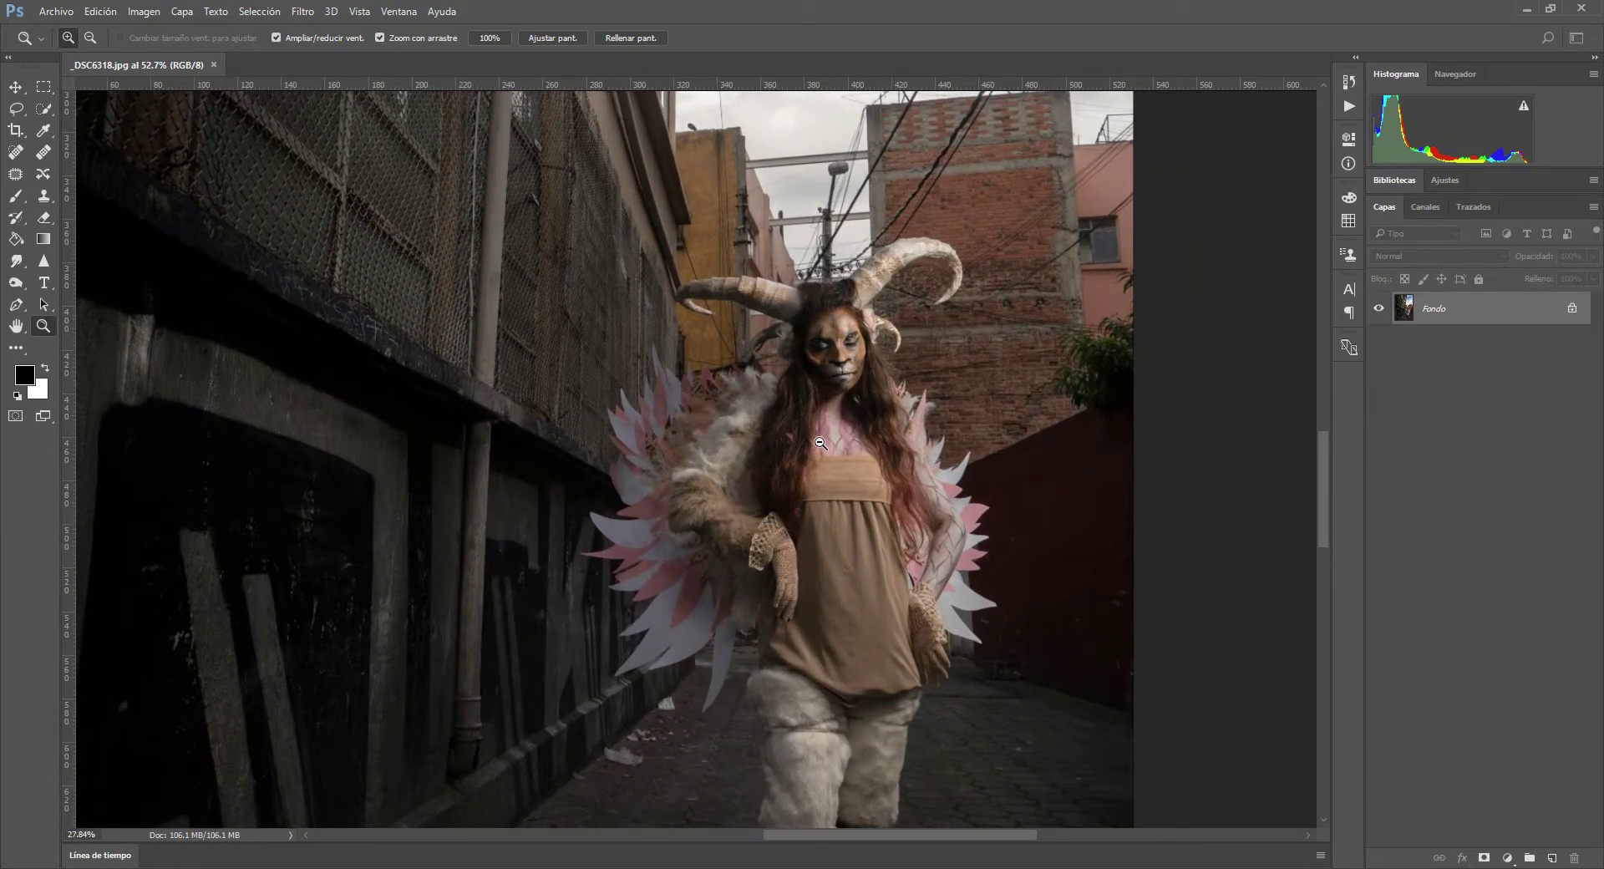
left_click_drag(821, 444, 775, 472)
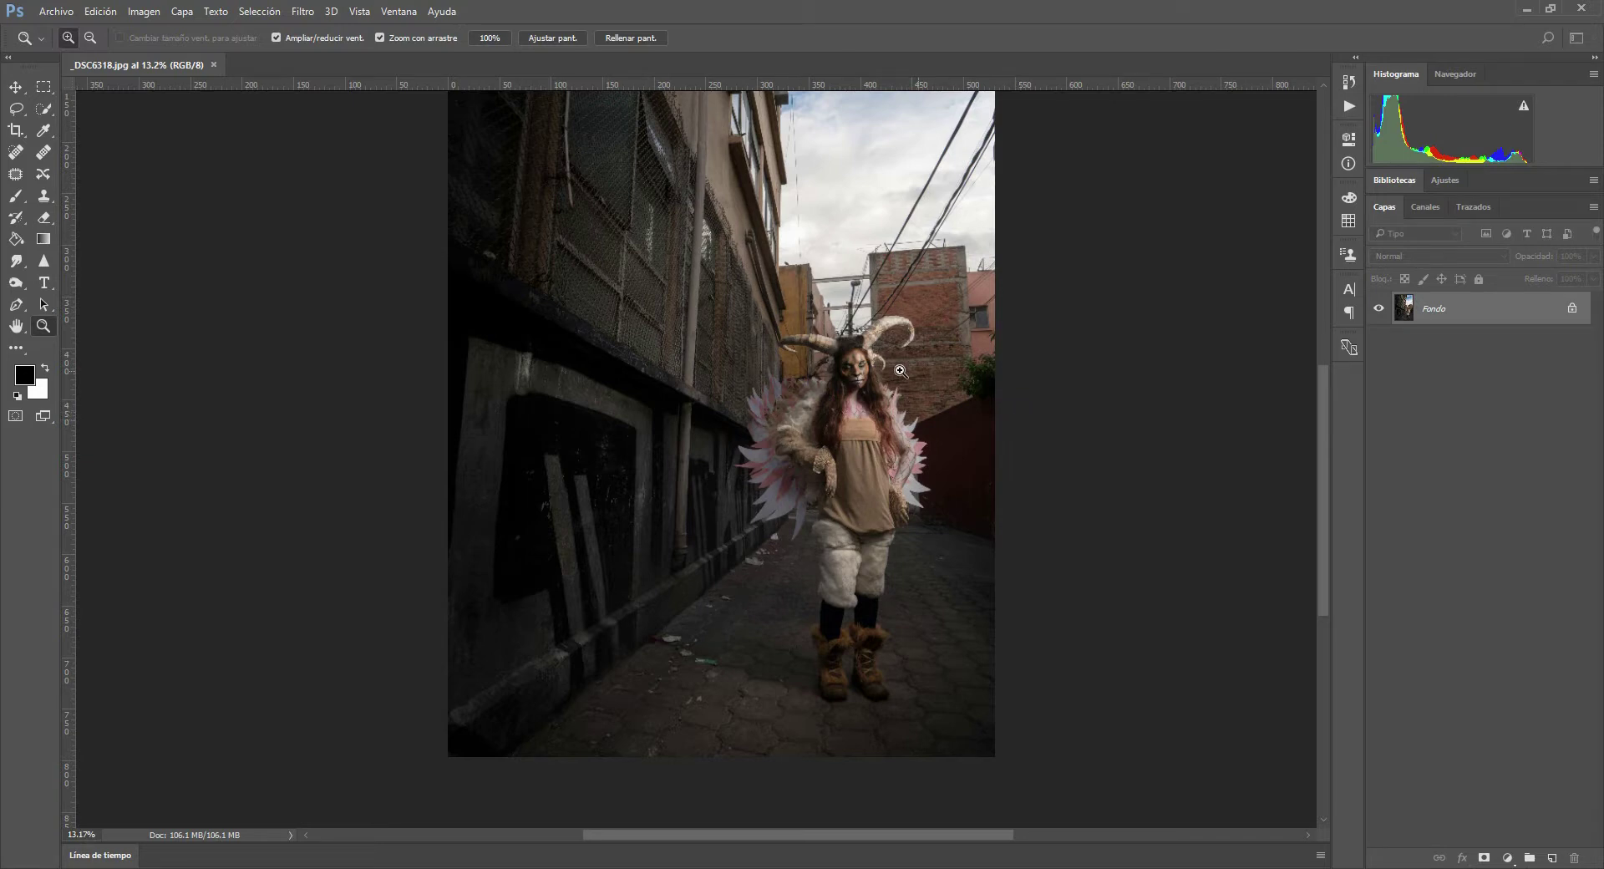
mouse_move(851, 362)
left_mouse_down()
mouse_move(1043, 493)
mouse_move(1029, 487)
left_mouse_up()
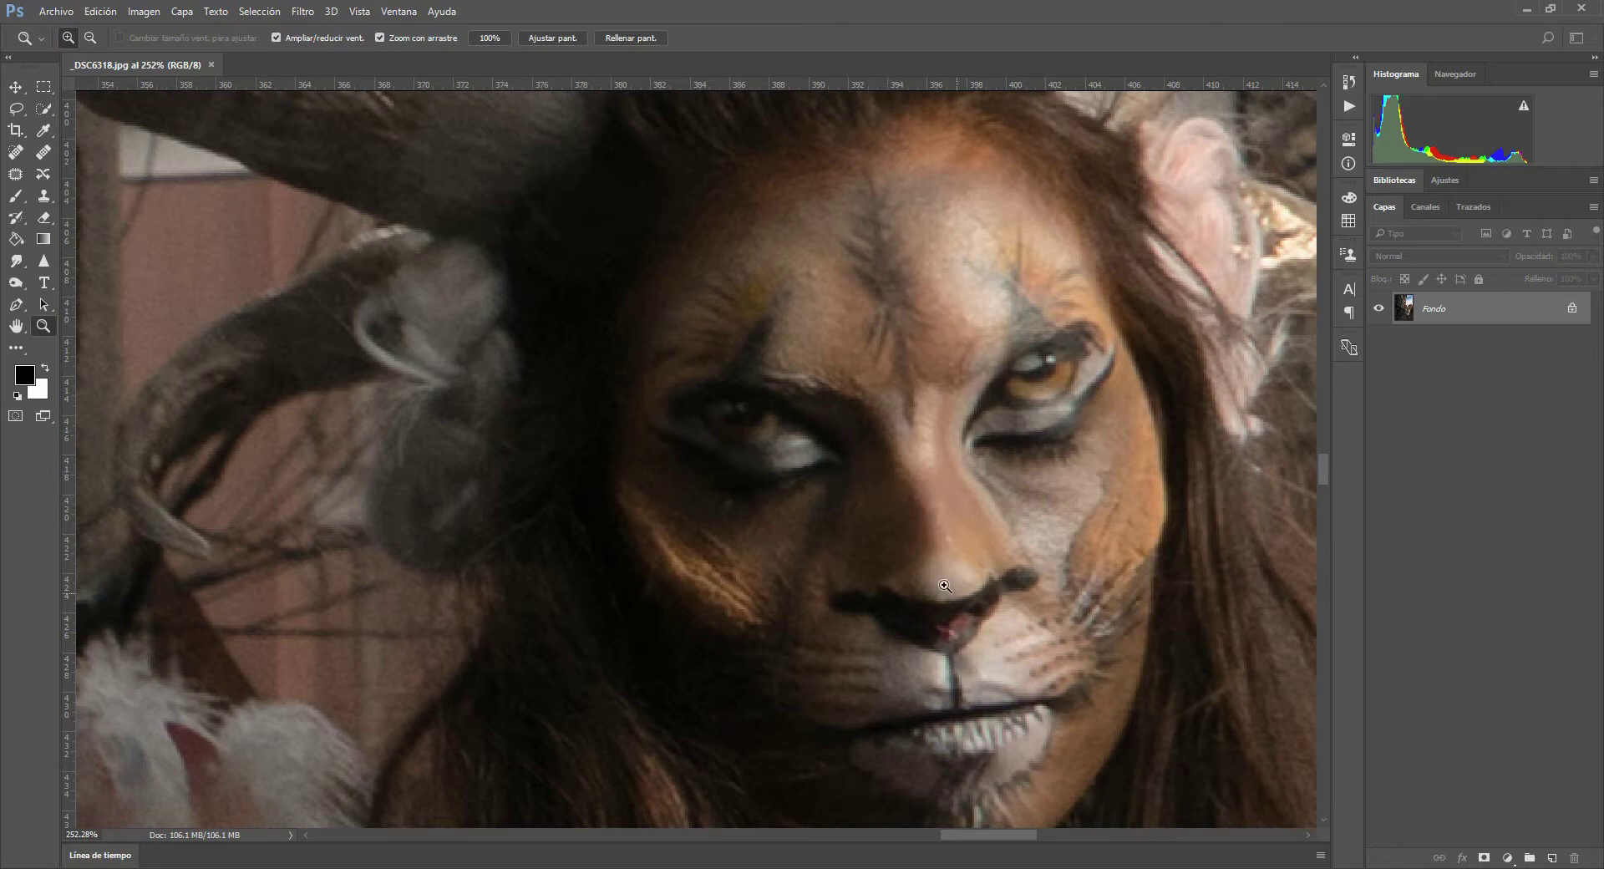
left_click_drag(930, 516, 875, 517)
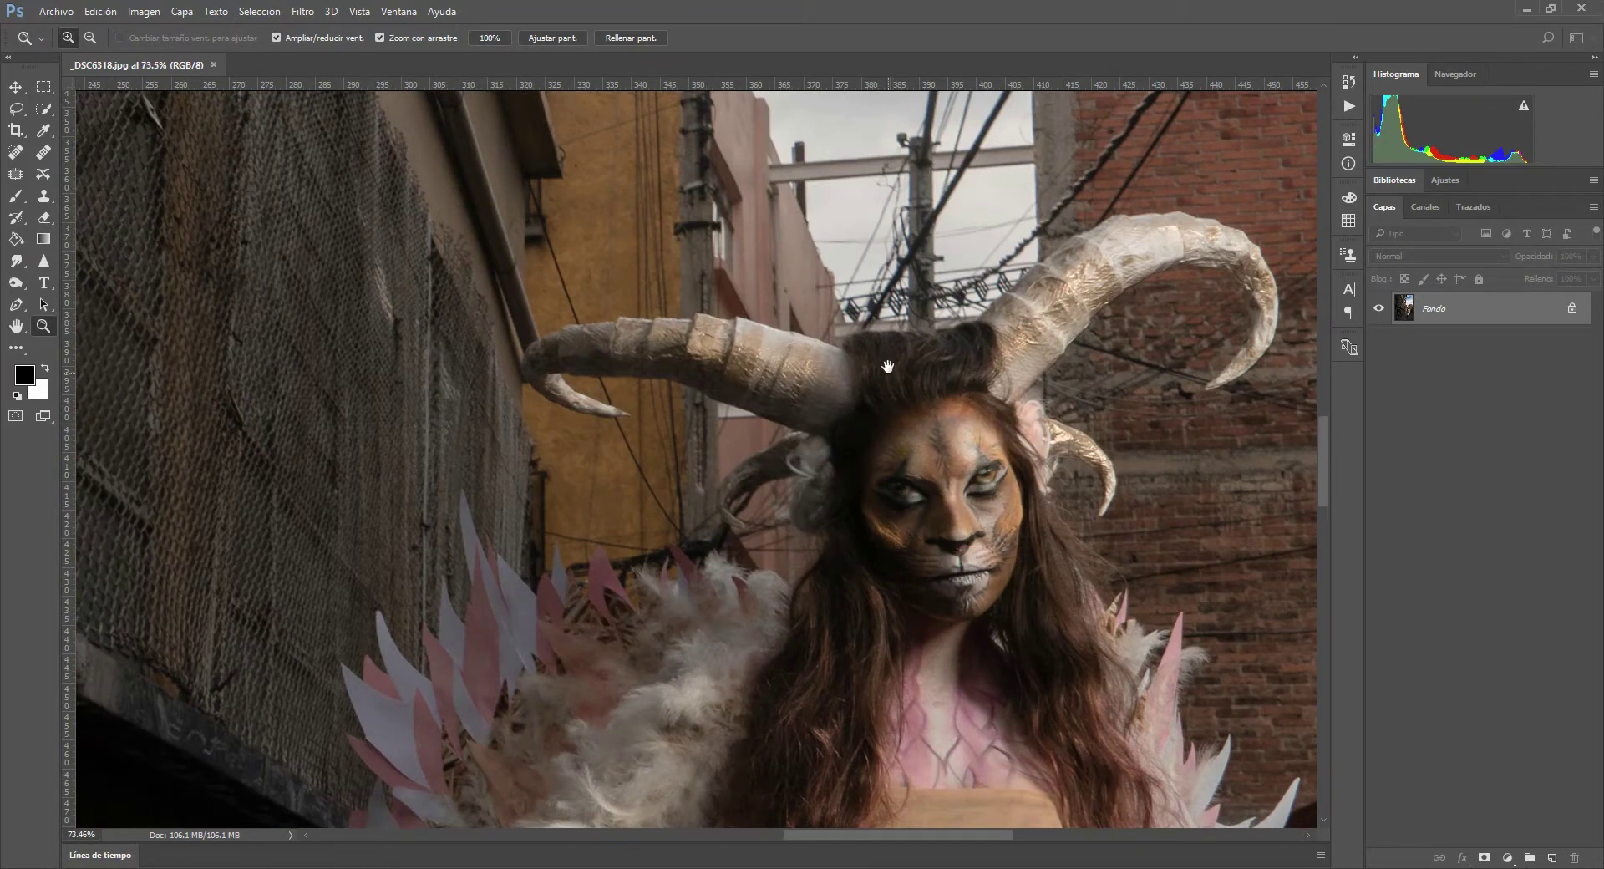
left_click_drag(888, 366, 659, 648)
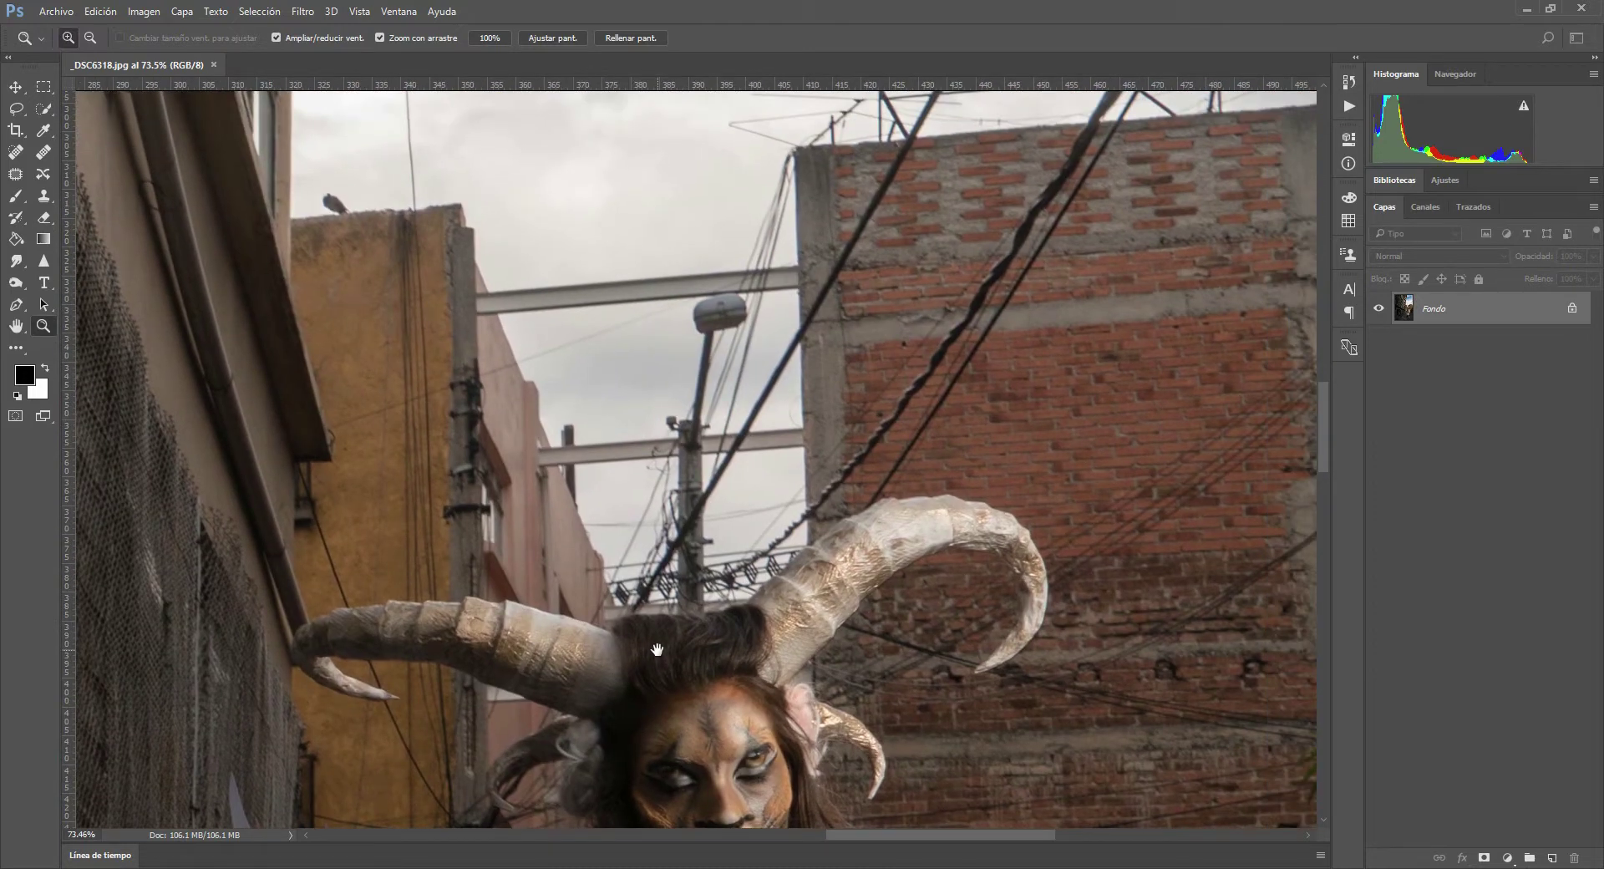
left_click_drag(657, 649, 639, 689)
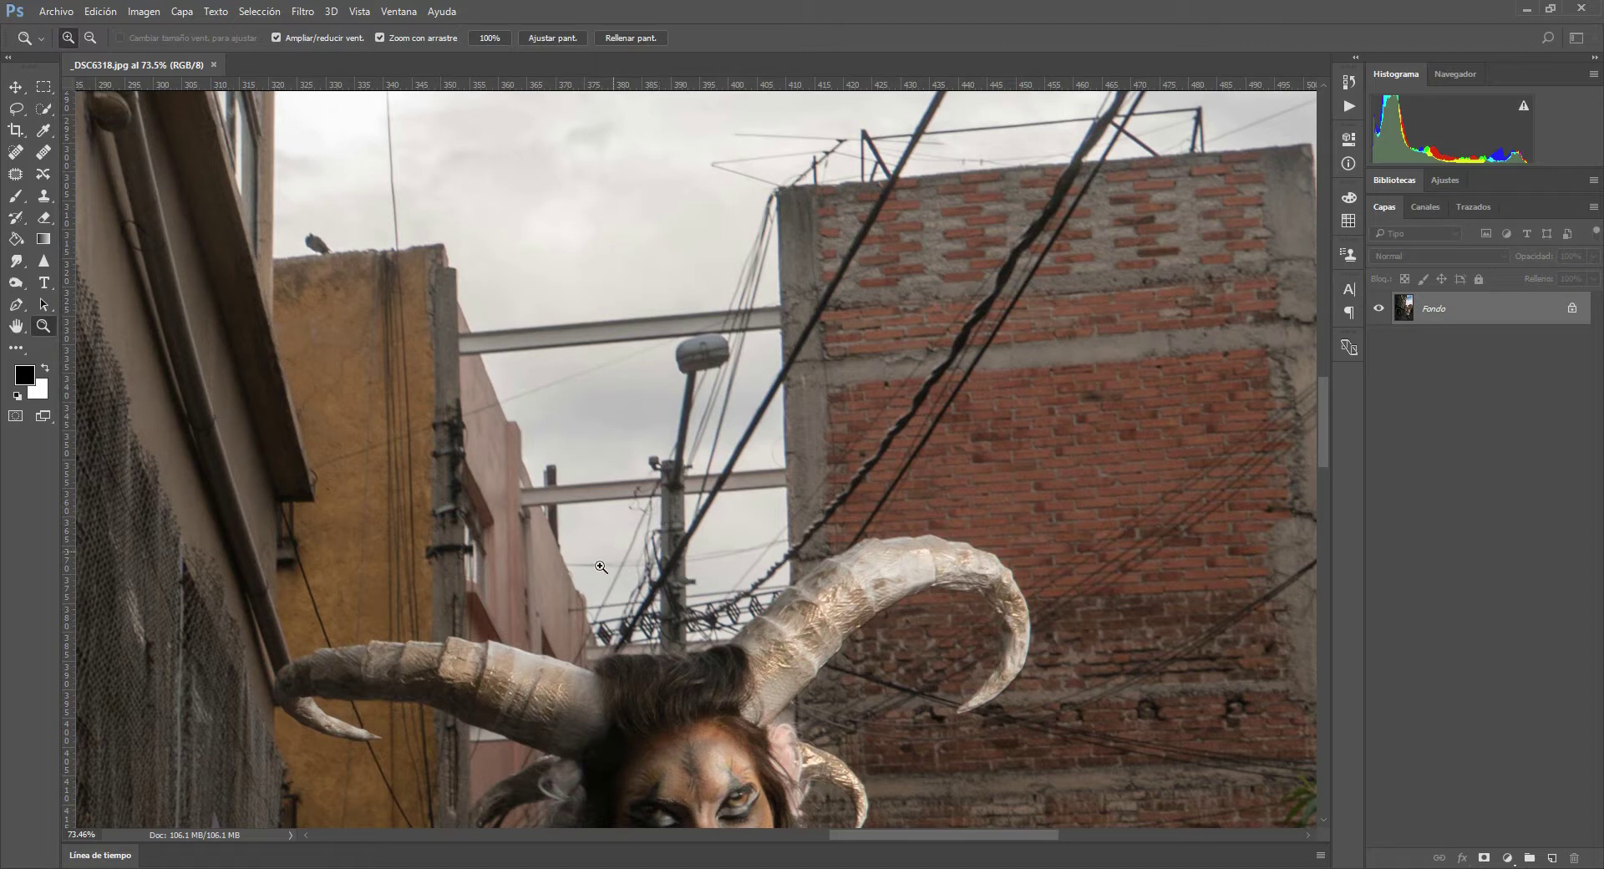
left_click(672, 518, "alt")
mouse_move(621, 539)
left_mouse_down()
mouse_move(587, 540)
mouse_move(585, 561)
left_mouse_up()
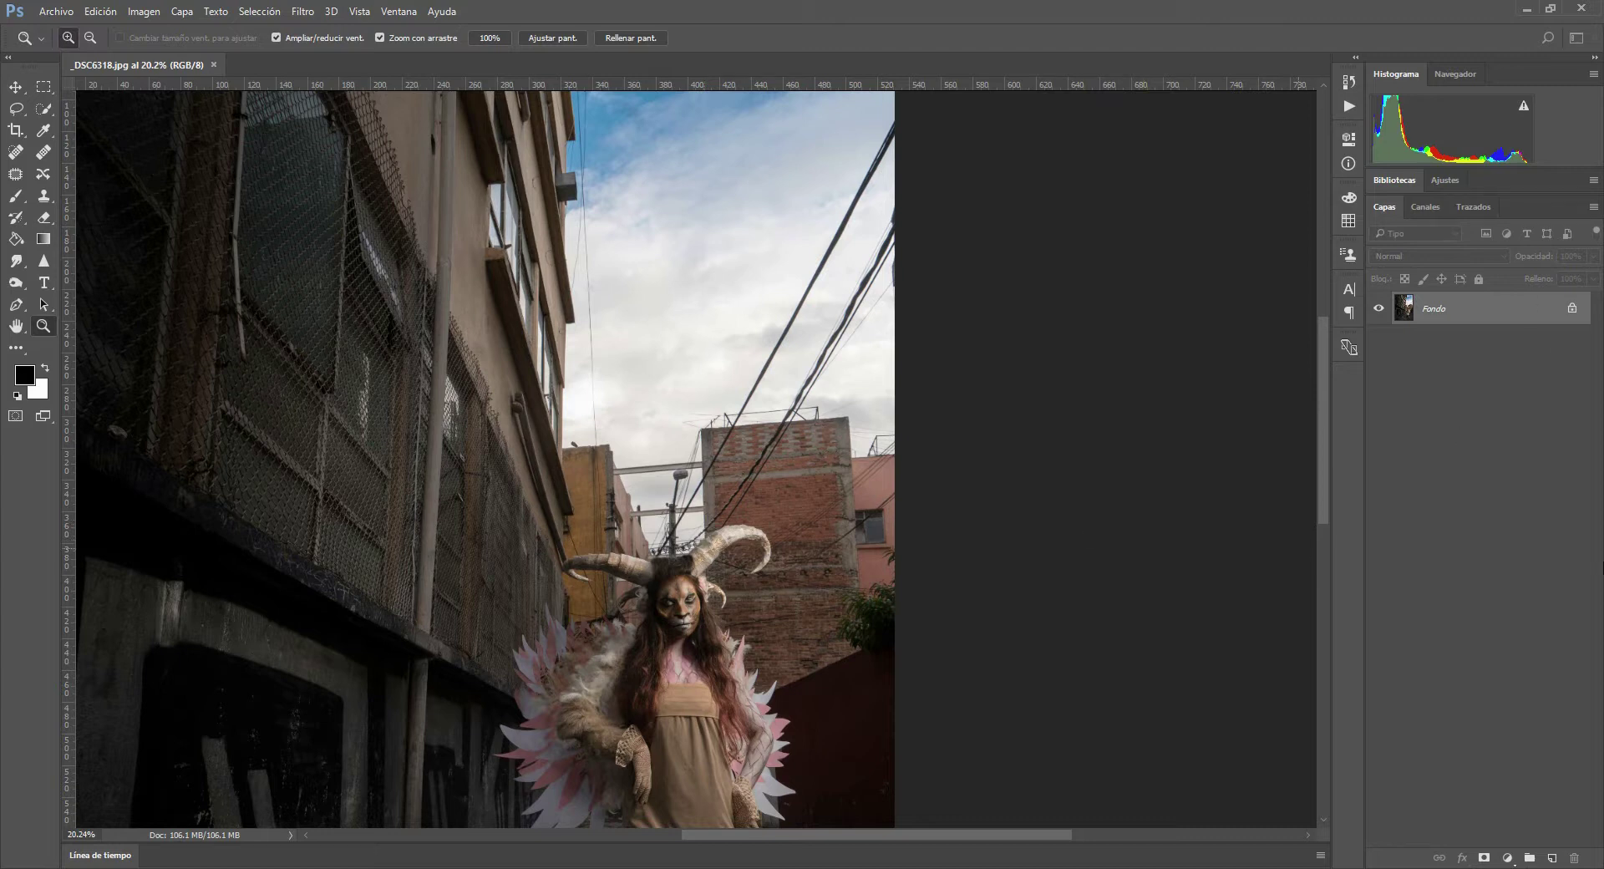
- Add an empty layer, Capa 1, above Fondo and take the Spot Healing Brush
key("ctrl+j")
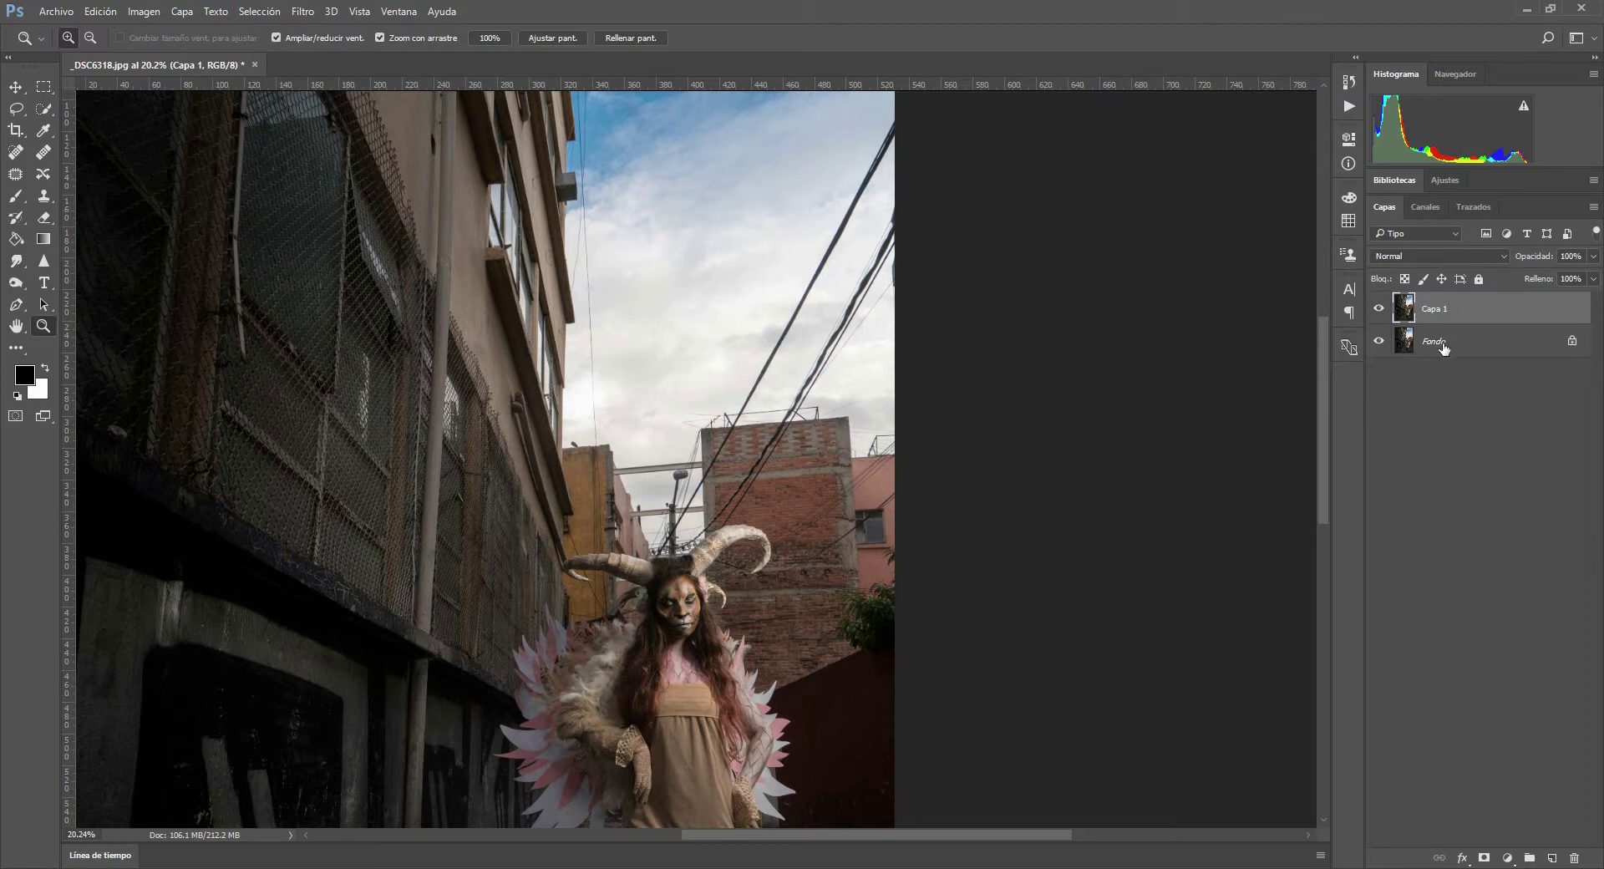
key("ctrl+z")
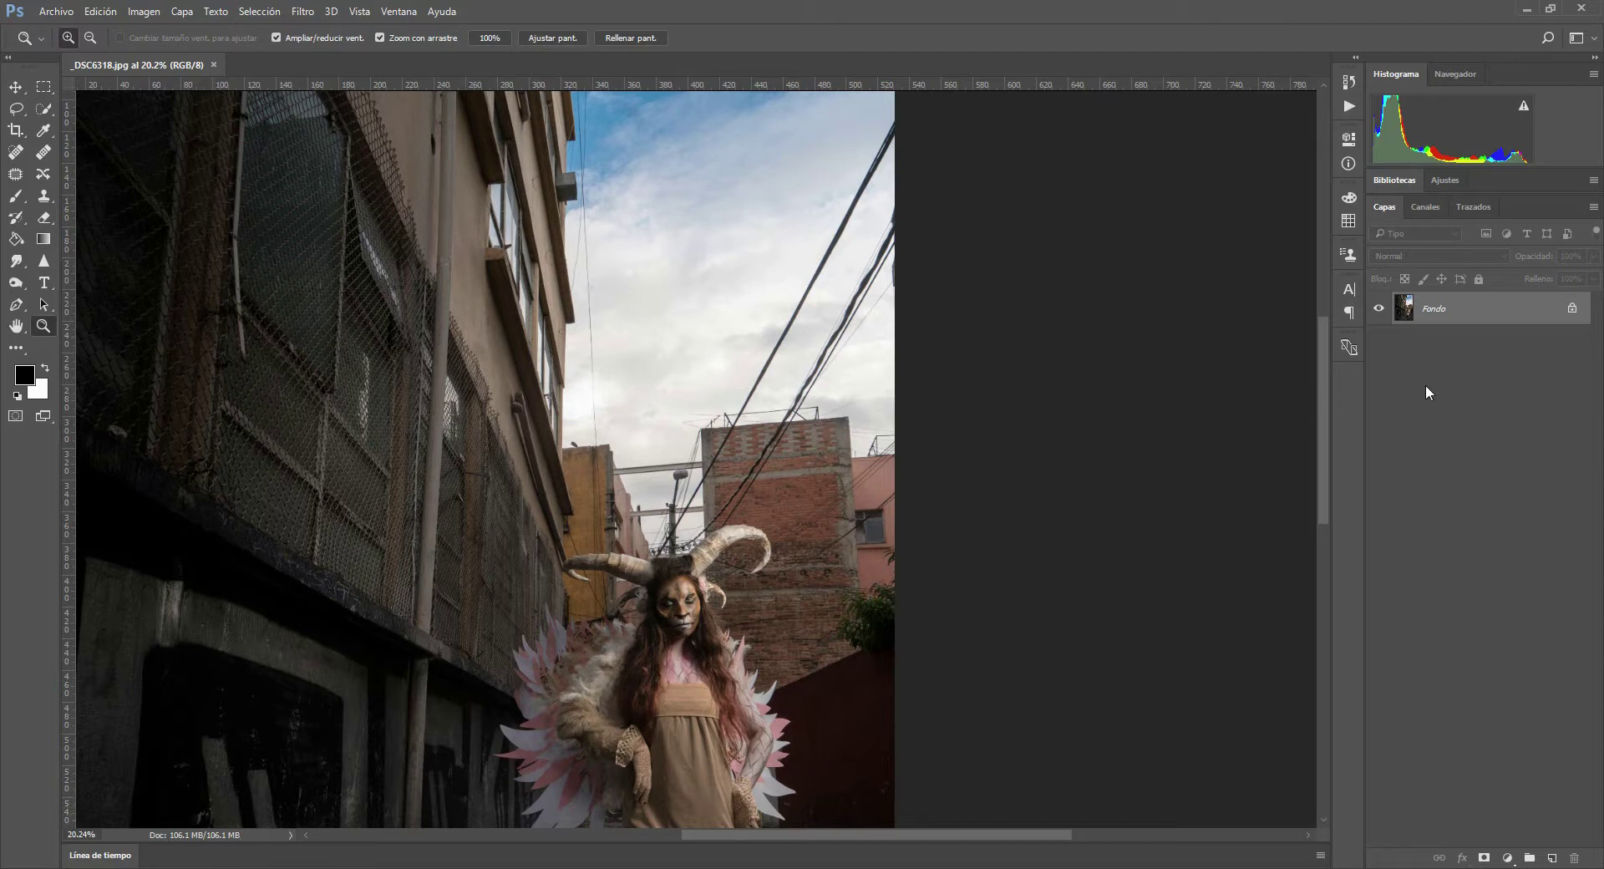
key("ctrl+j")
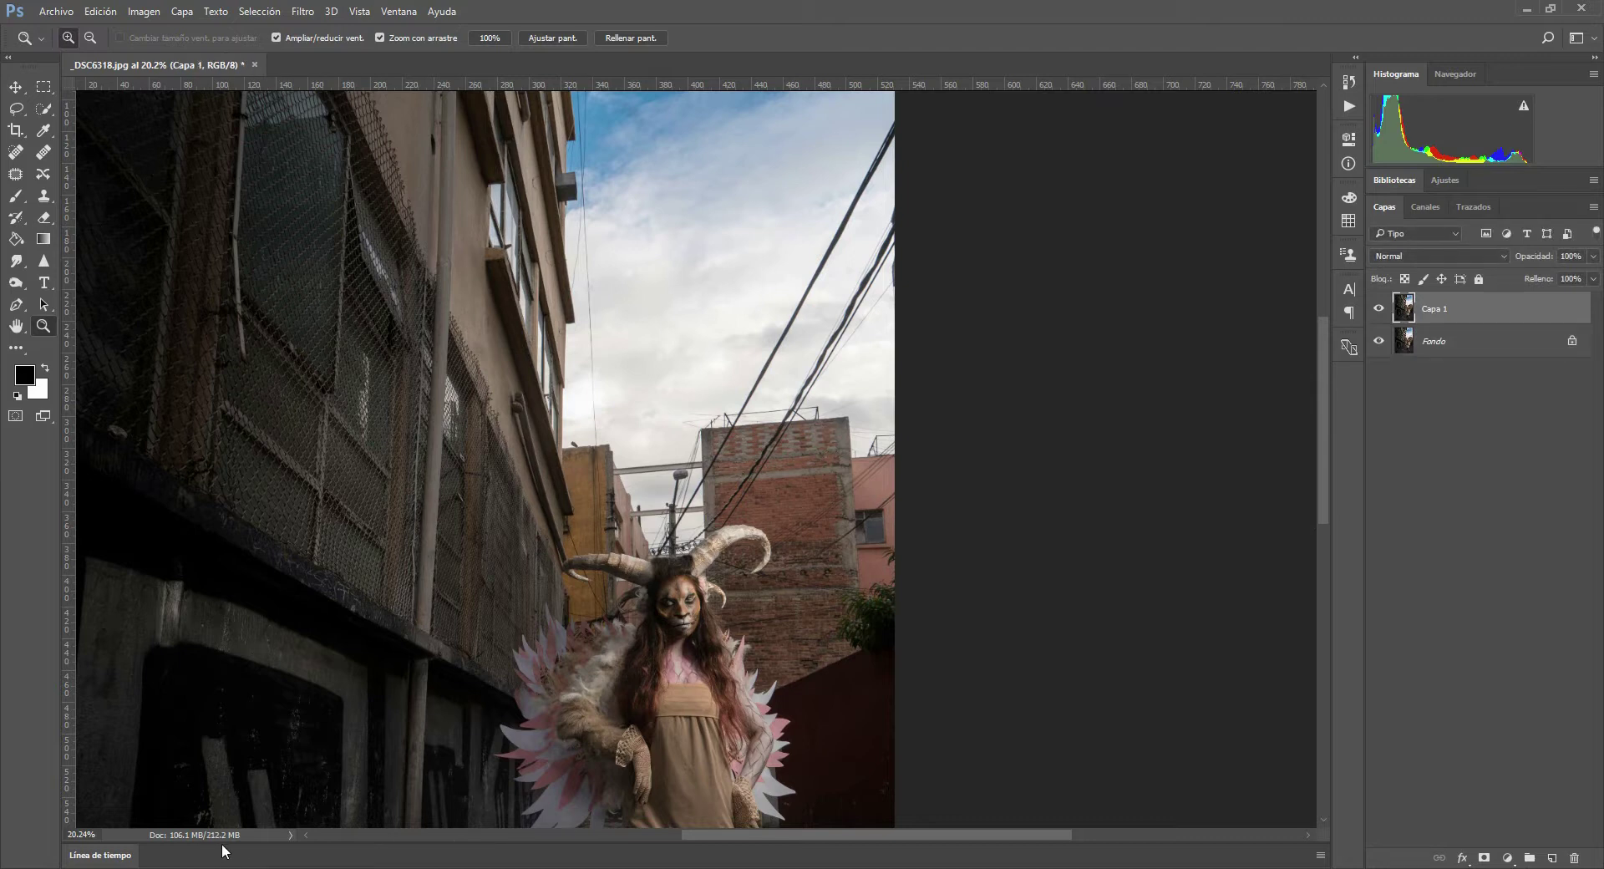
key("ctrl+z")
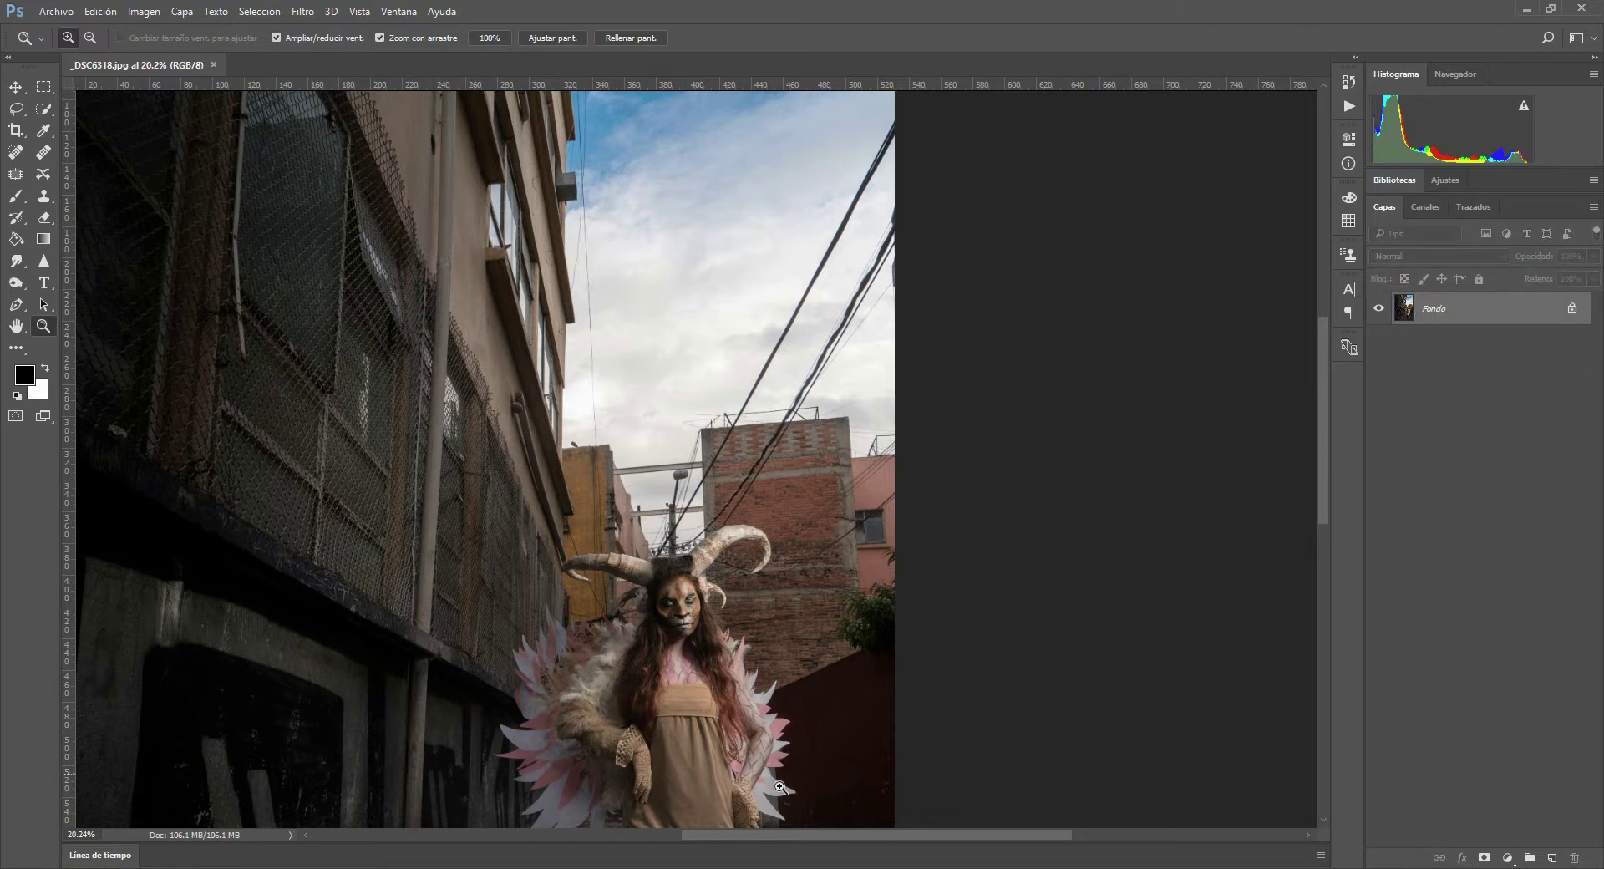
left_click(1551, 858)
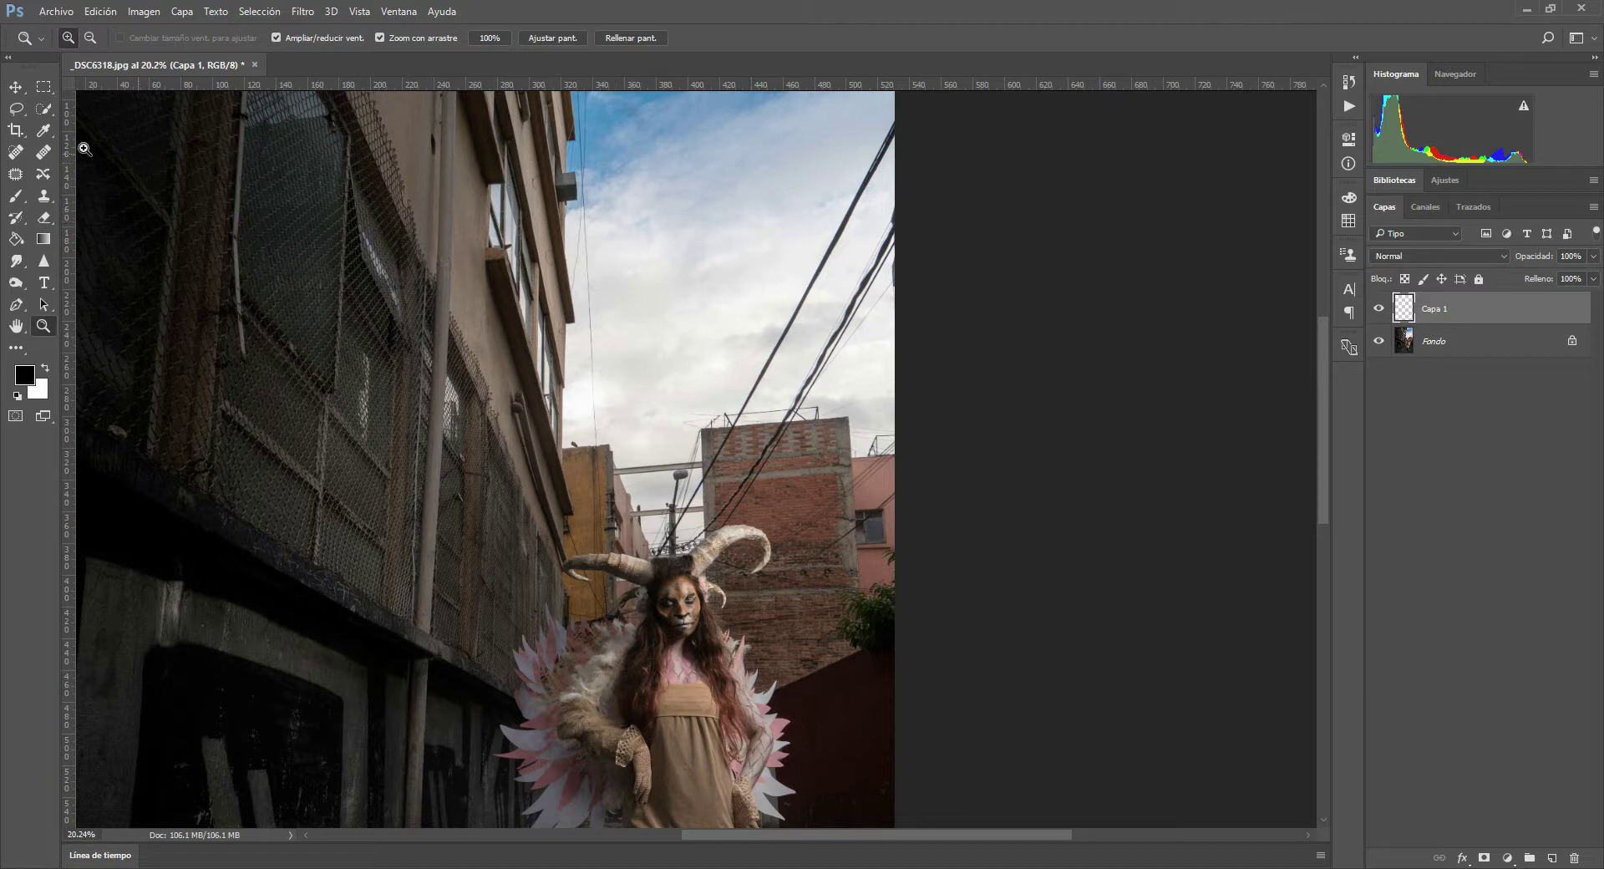
left_click(17, 152)
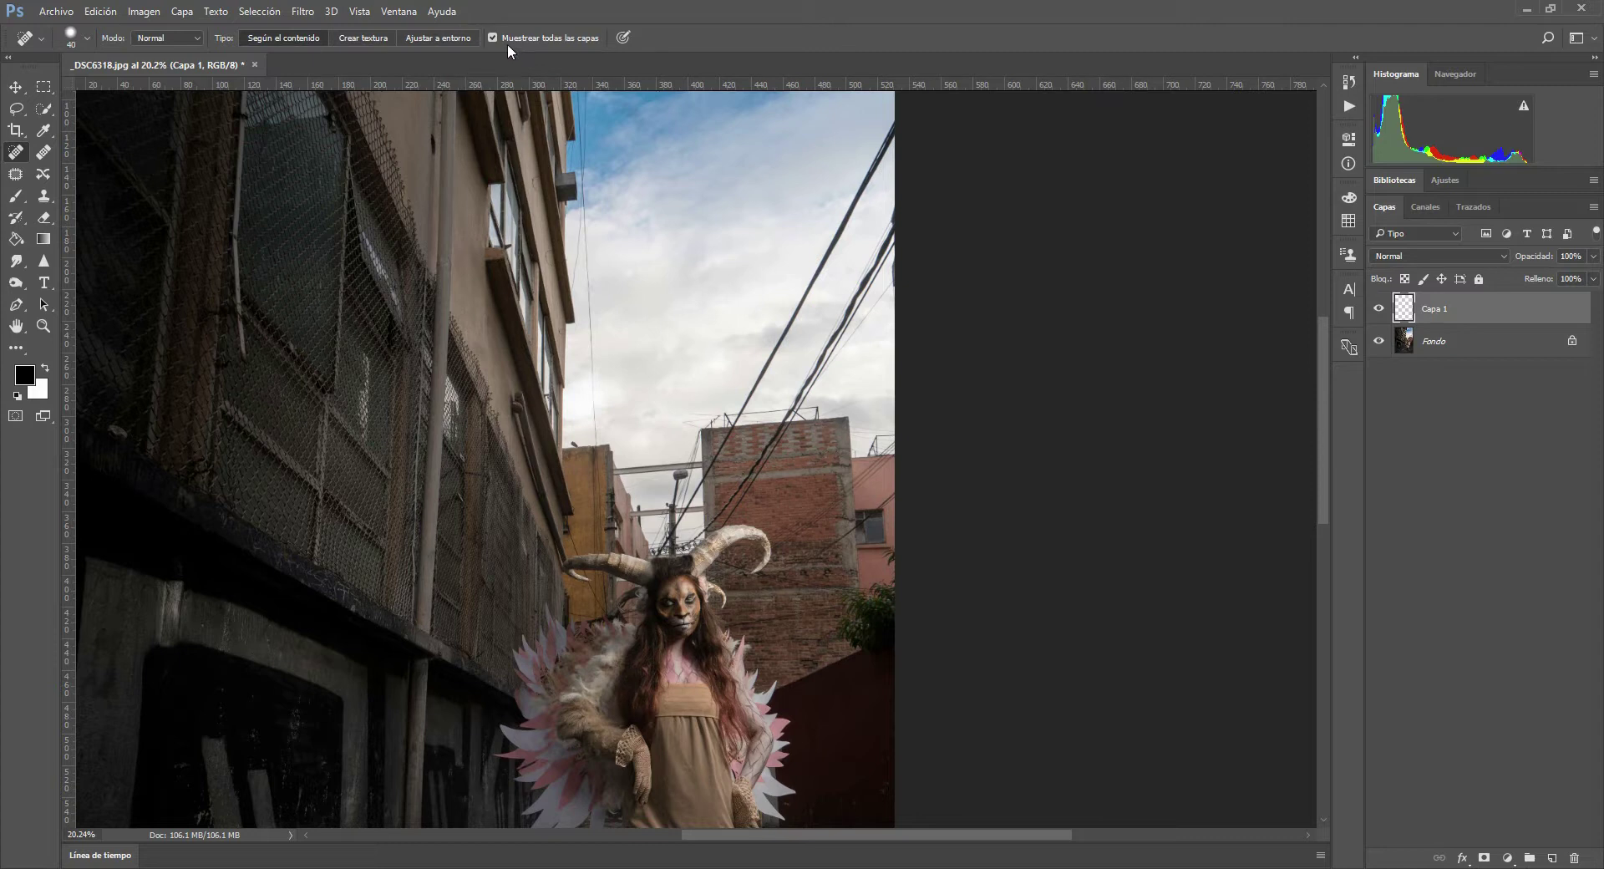
- Zoom in on the building edge and heal away the wire hanging beside it
left_click(44, 326)
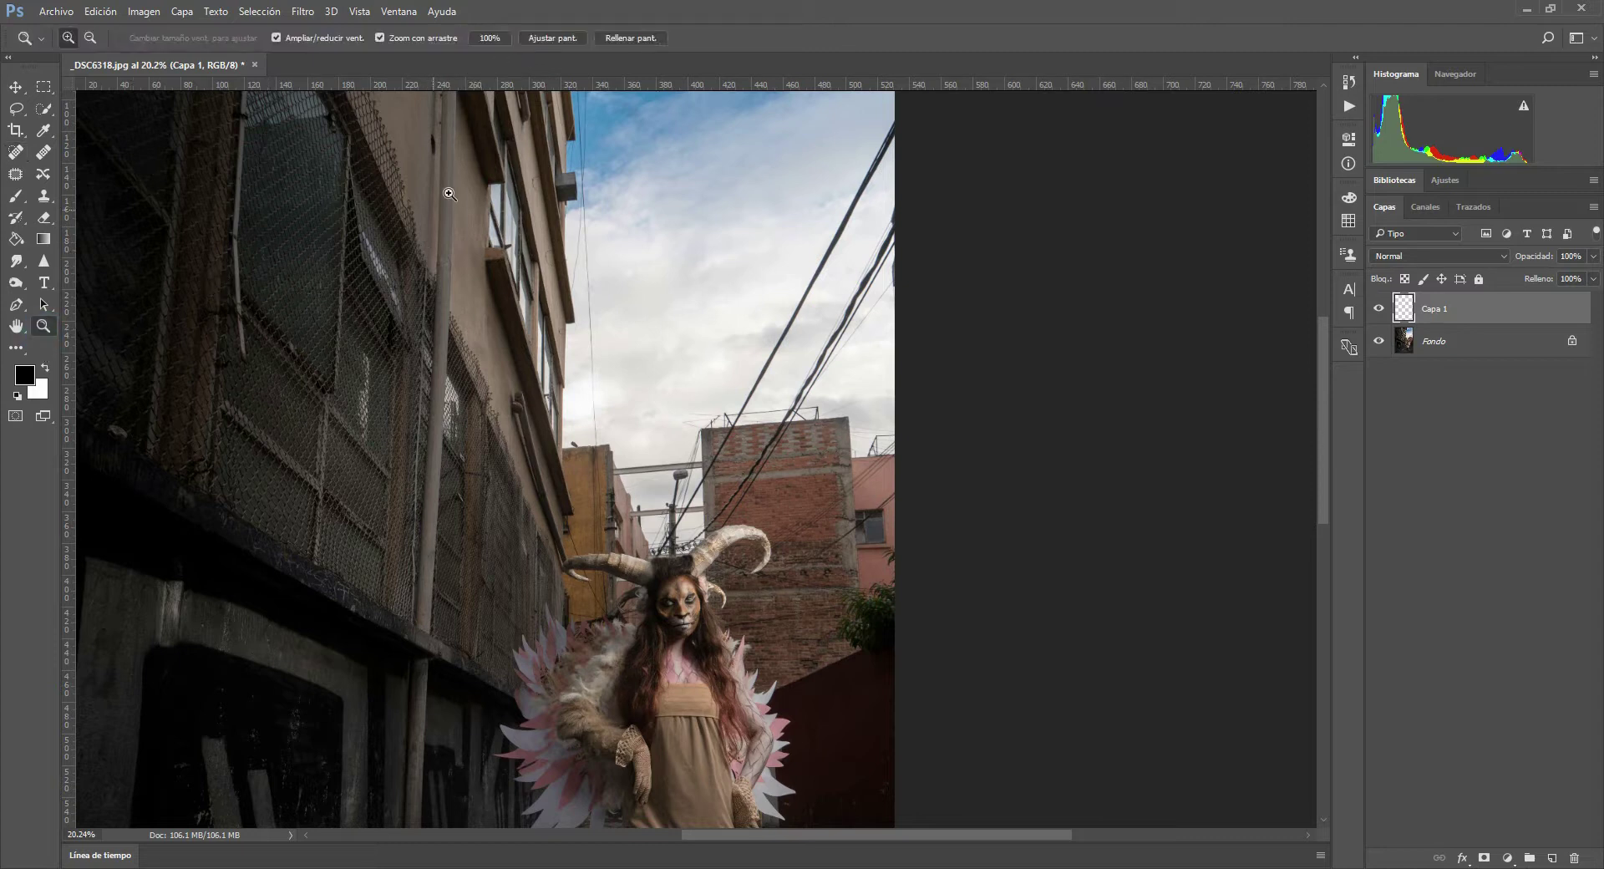
left_click_drag(576, 167, 665, 316)
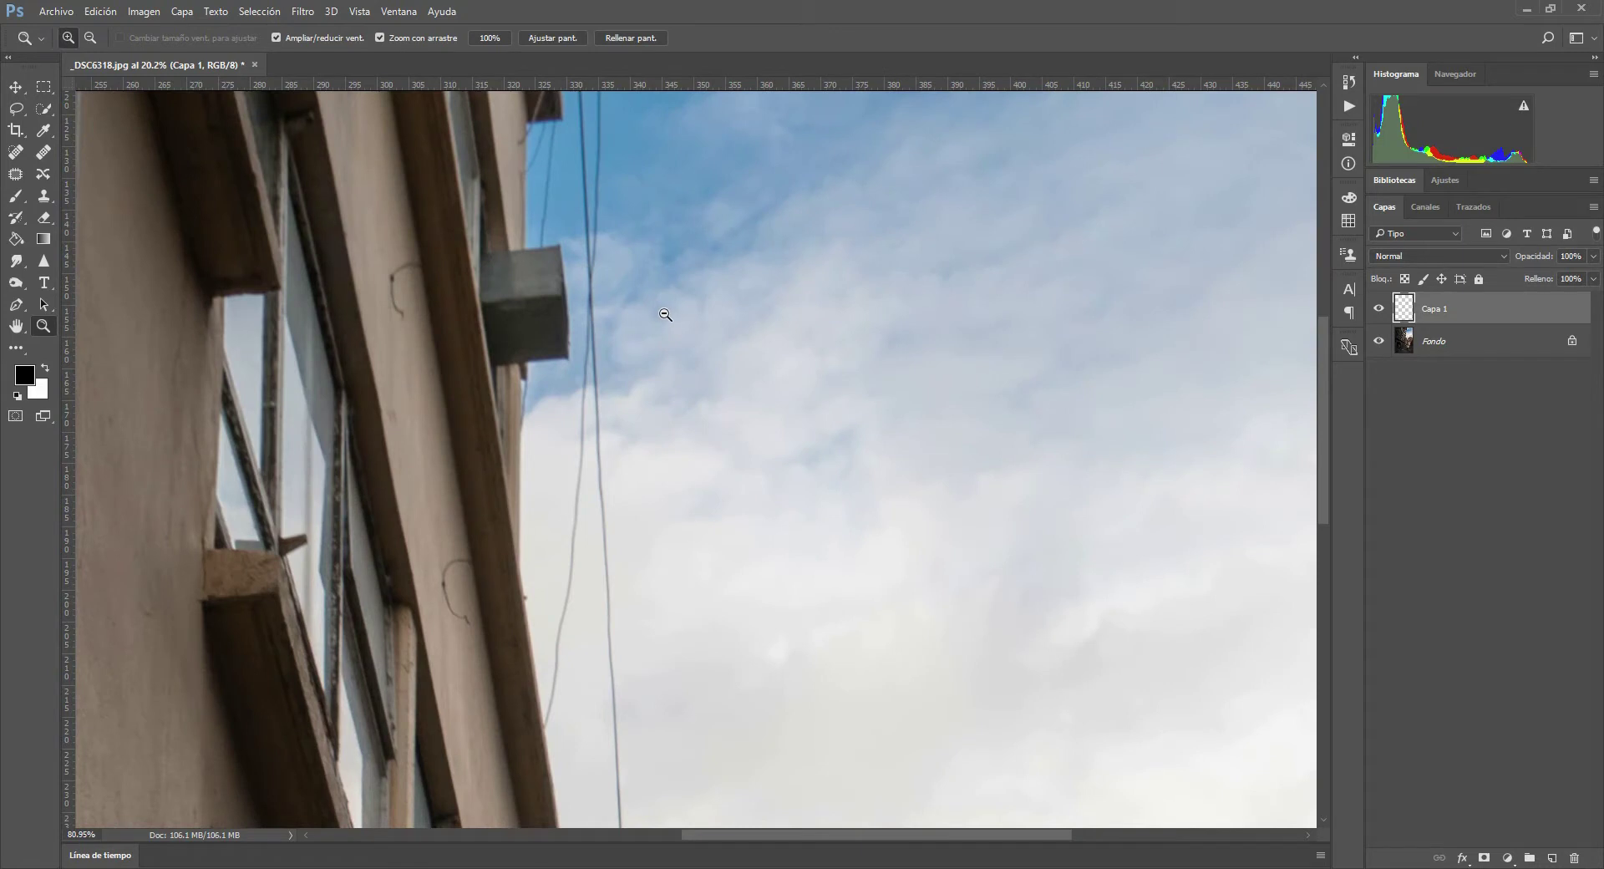
left_click_drag(636, 260, 644, 583)
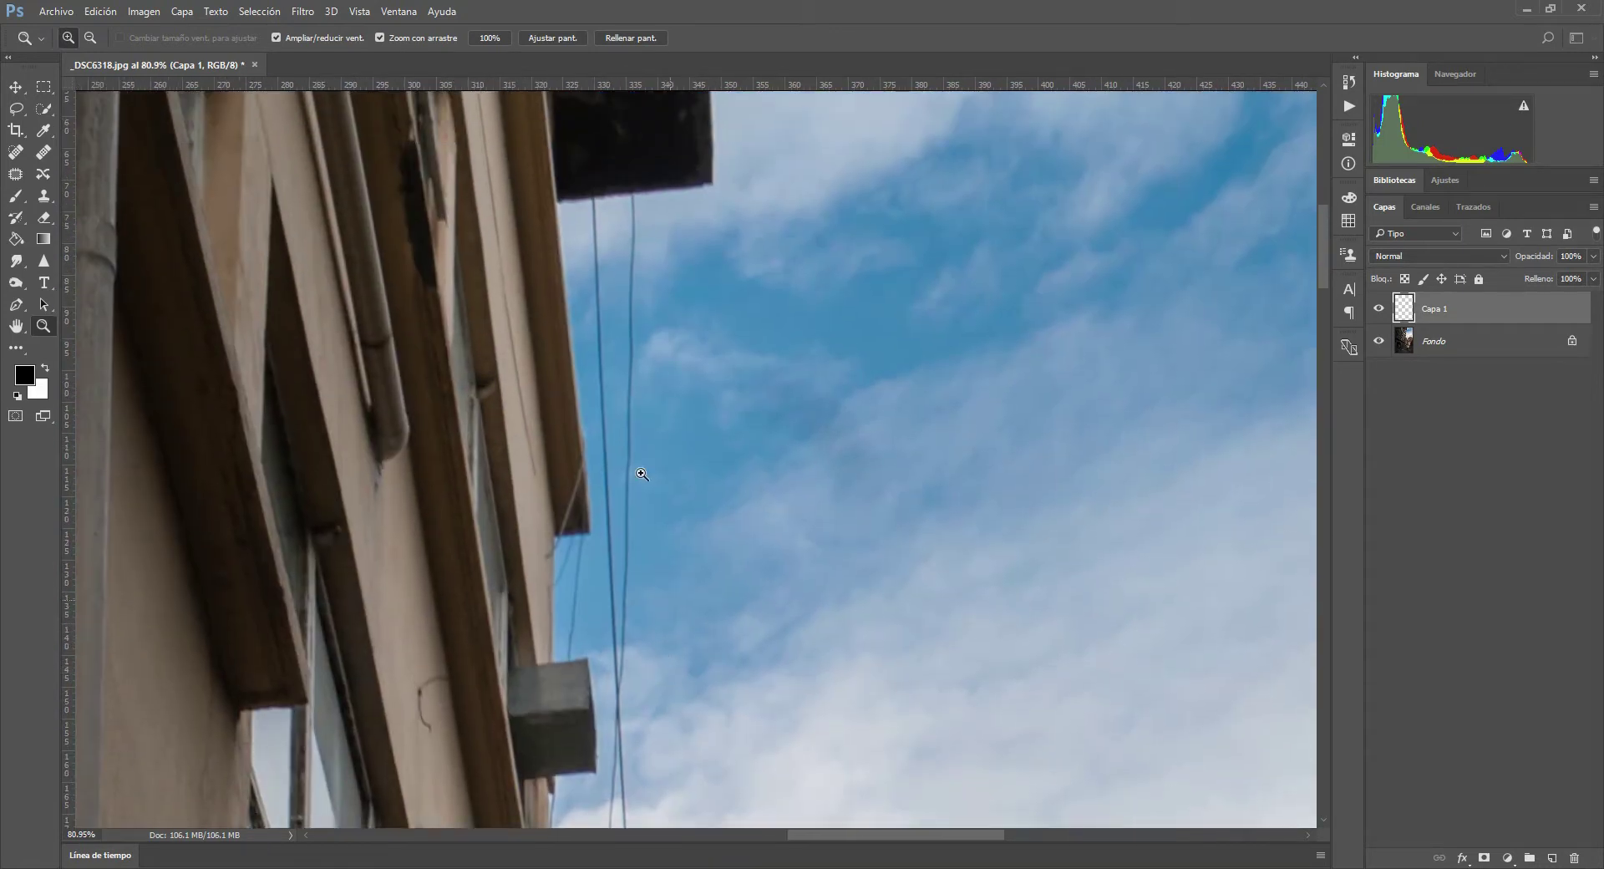
left_click(15, 152)
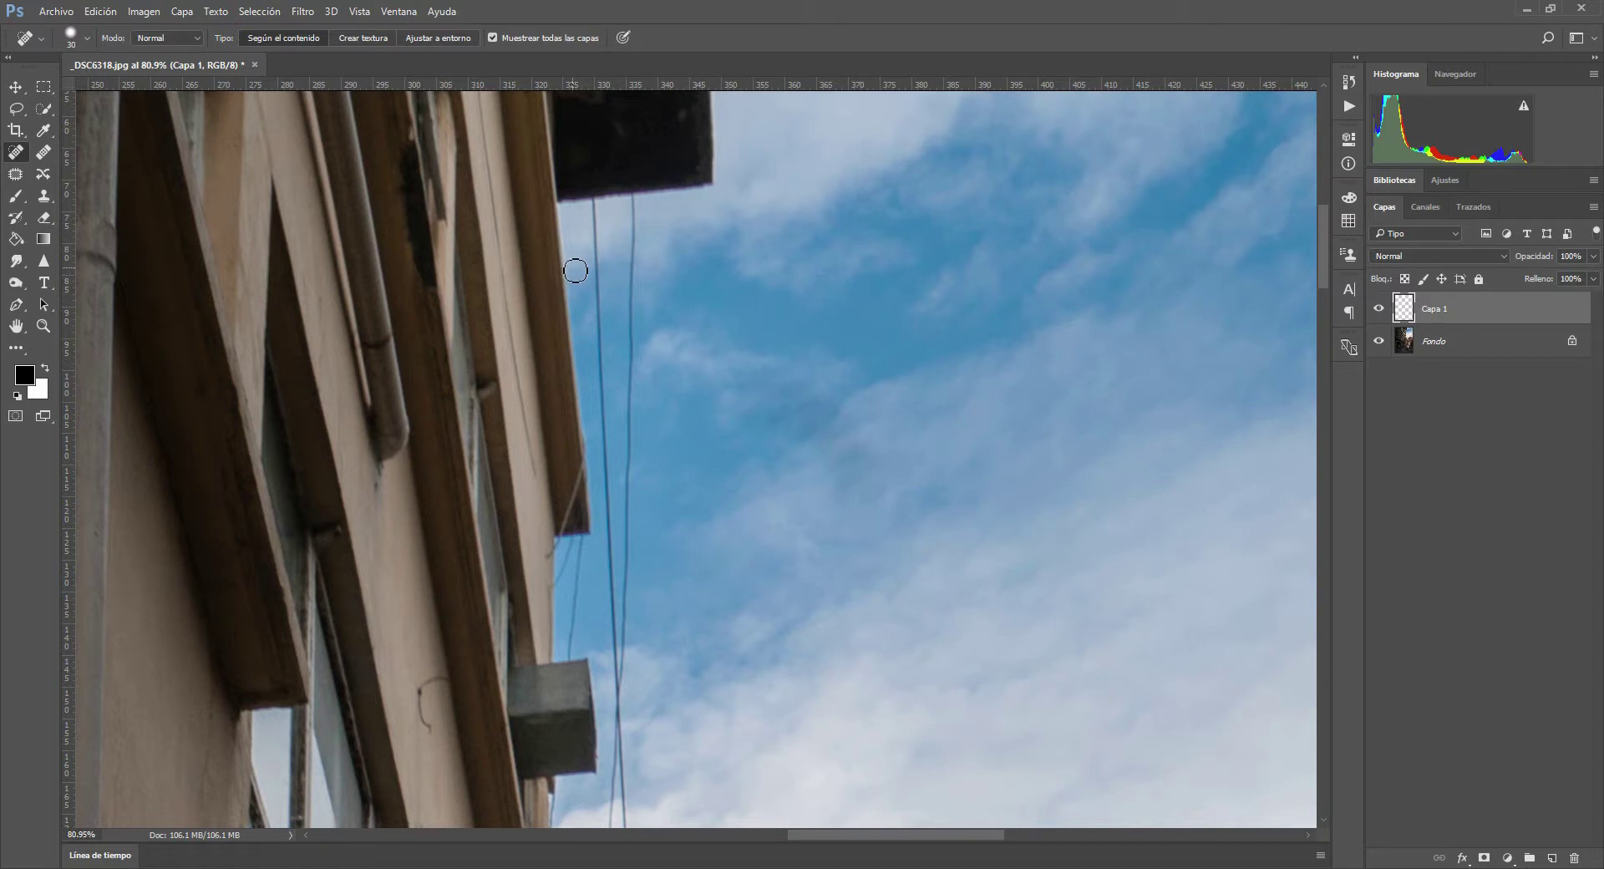
left_click_drag(595, 202, 607, 507)
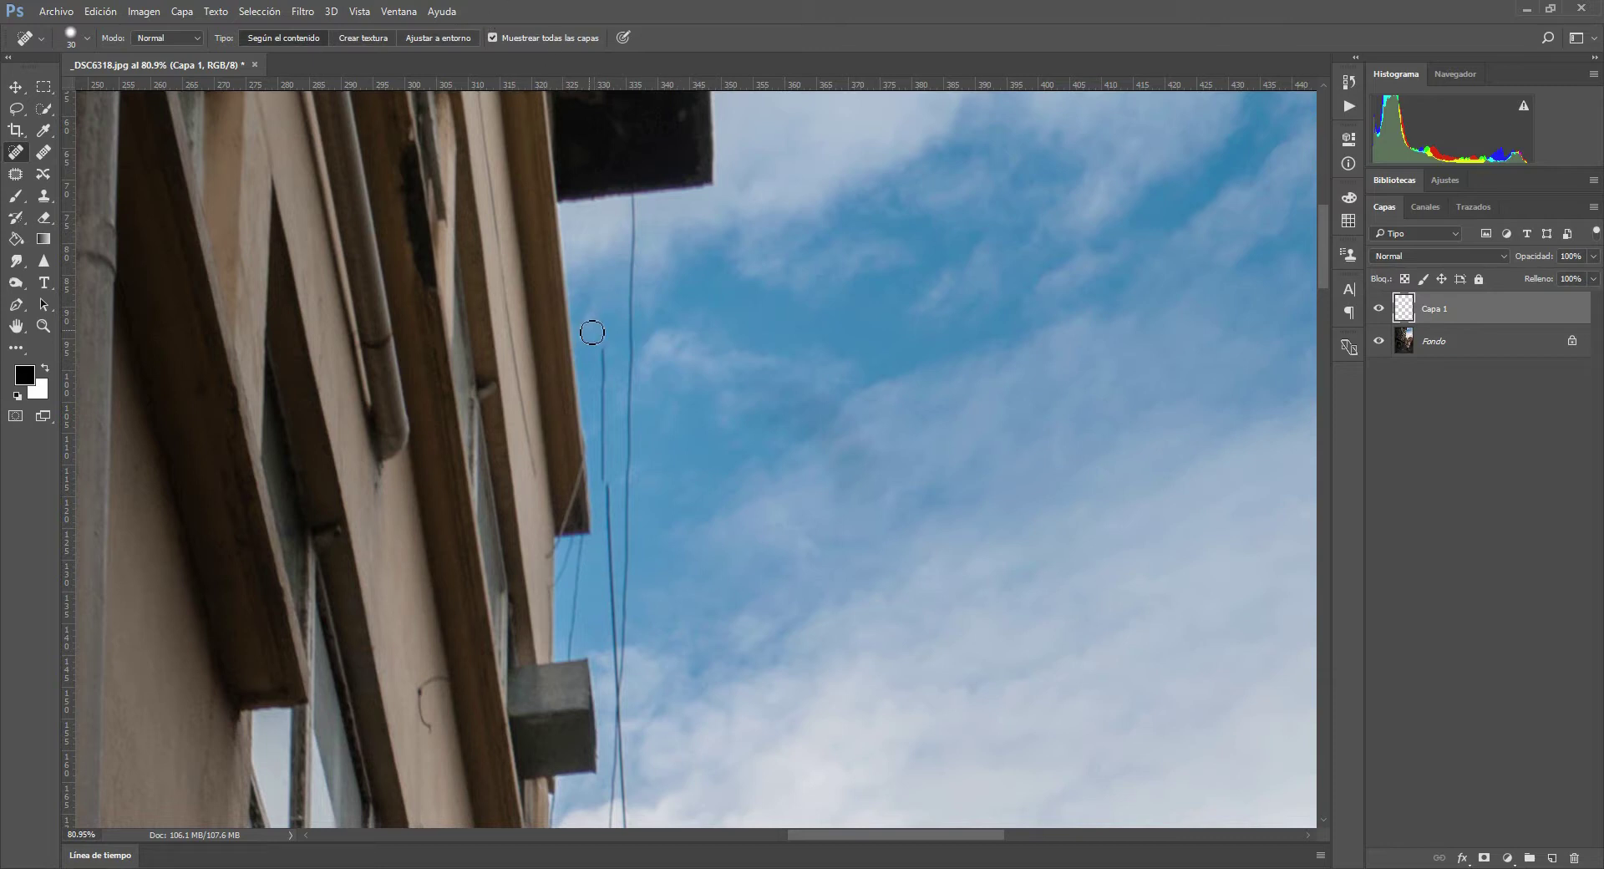
left_click_drag(599, 341, 604, 493)
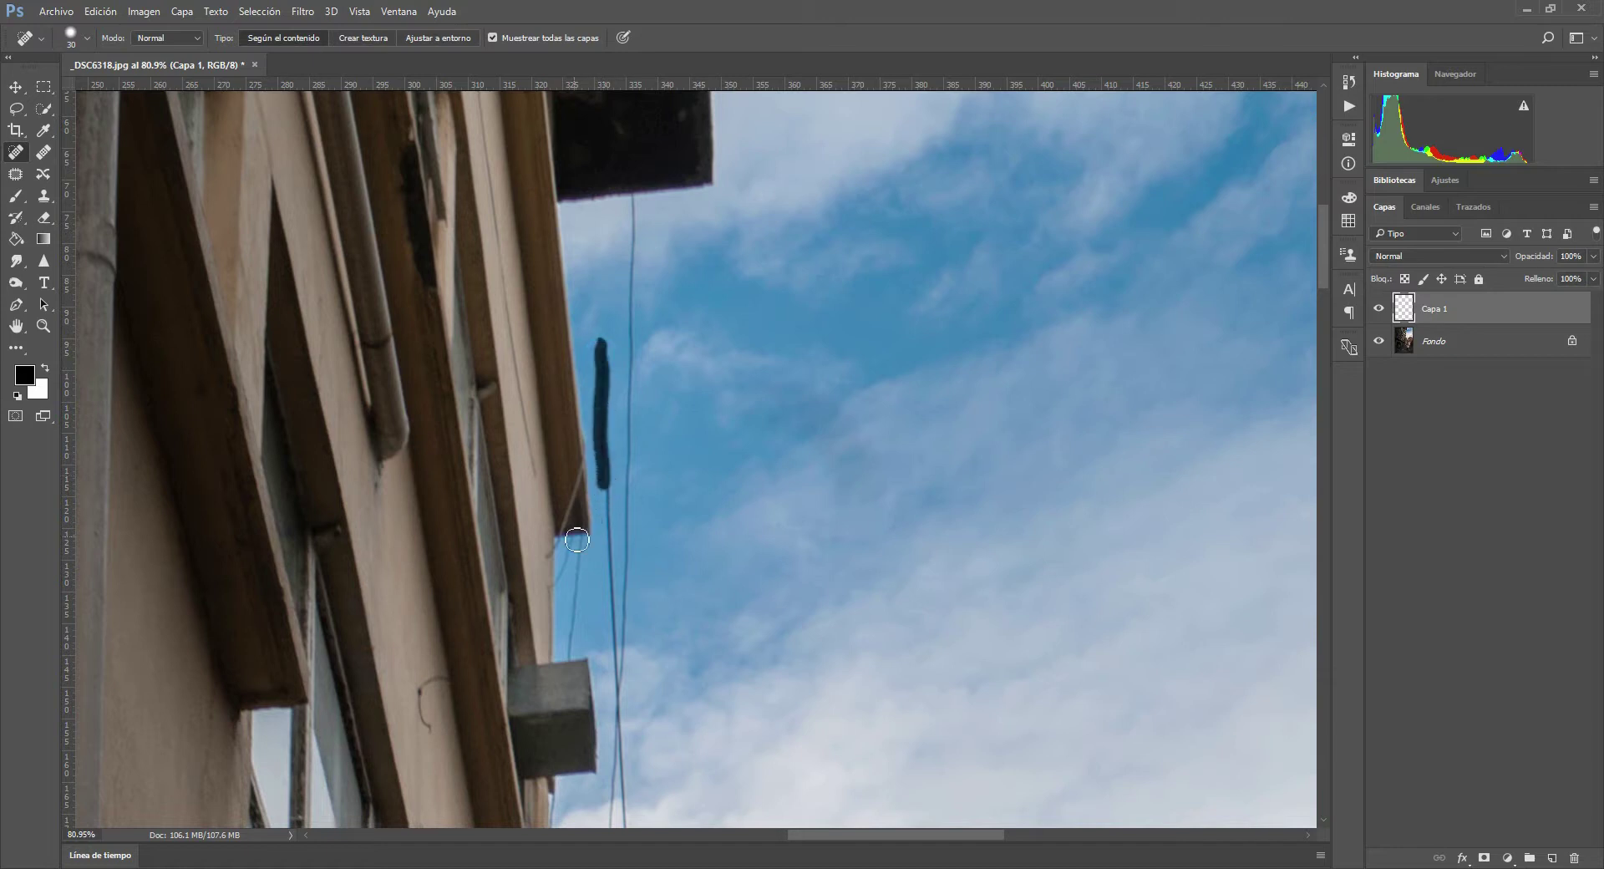
left_click_drag(604, 365, 593, 505)
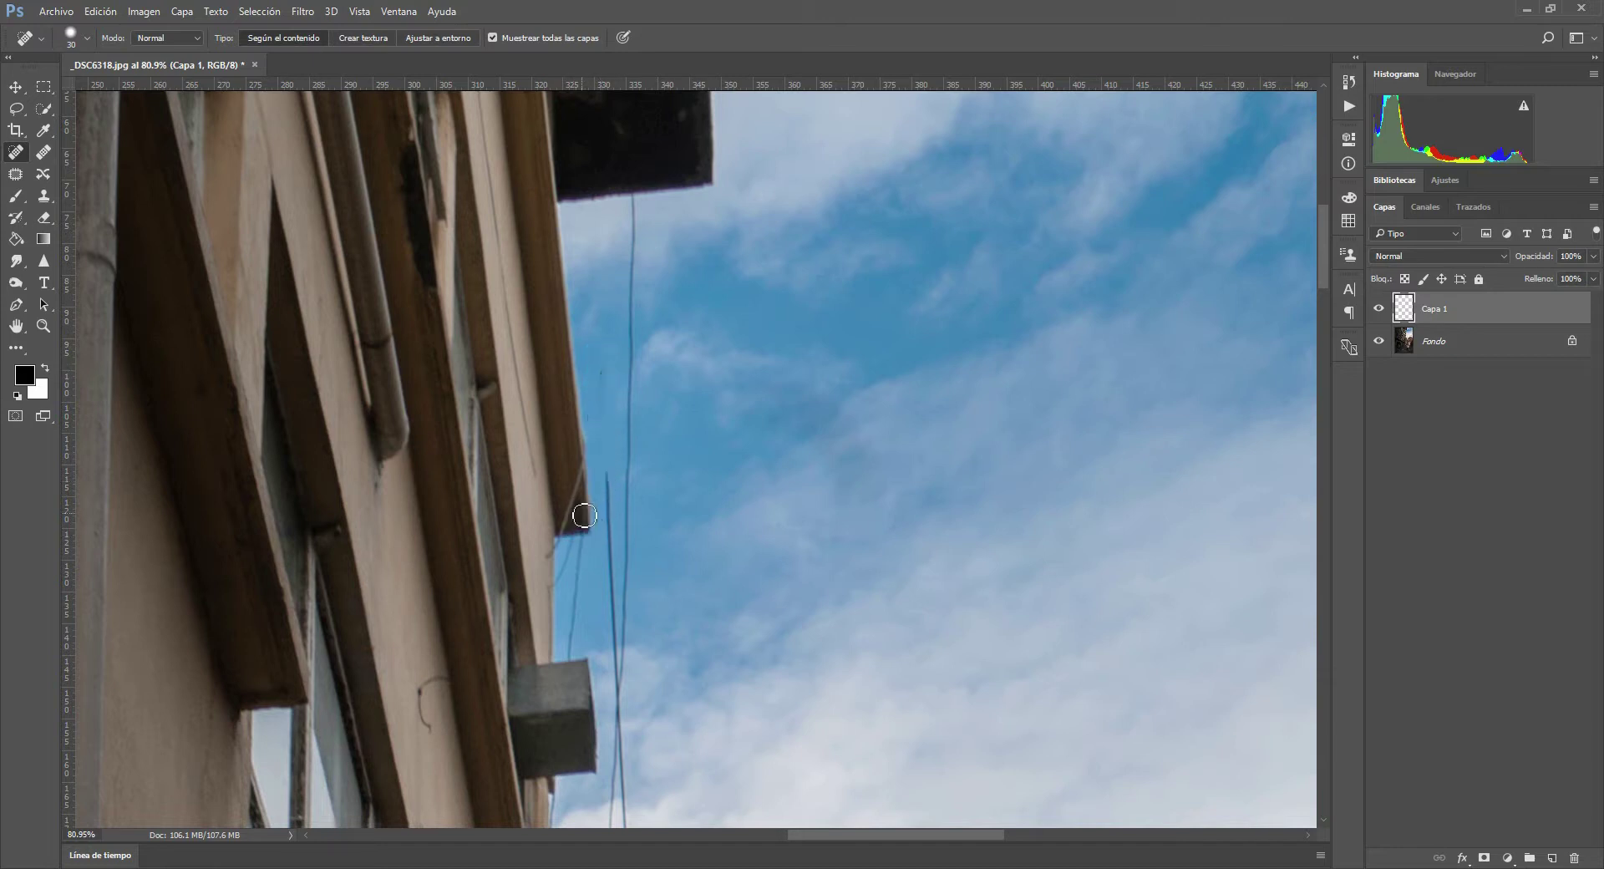
left_click_drag(602, 364, 599, 430)
left_click_drag(632, 183, 622, 543)
- Enable Sample All Layers and heal the left and right wires further down
left_click(491, 38)
left_click(633, 200)
left_click_drag(637, 232, 634, 514)
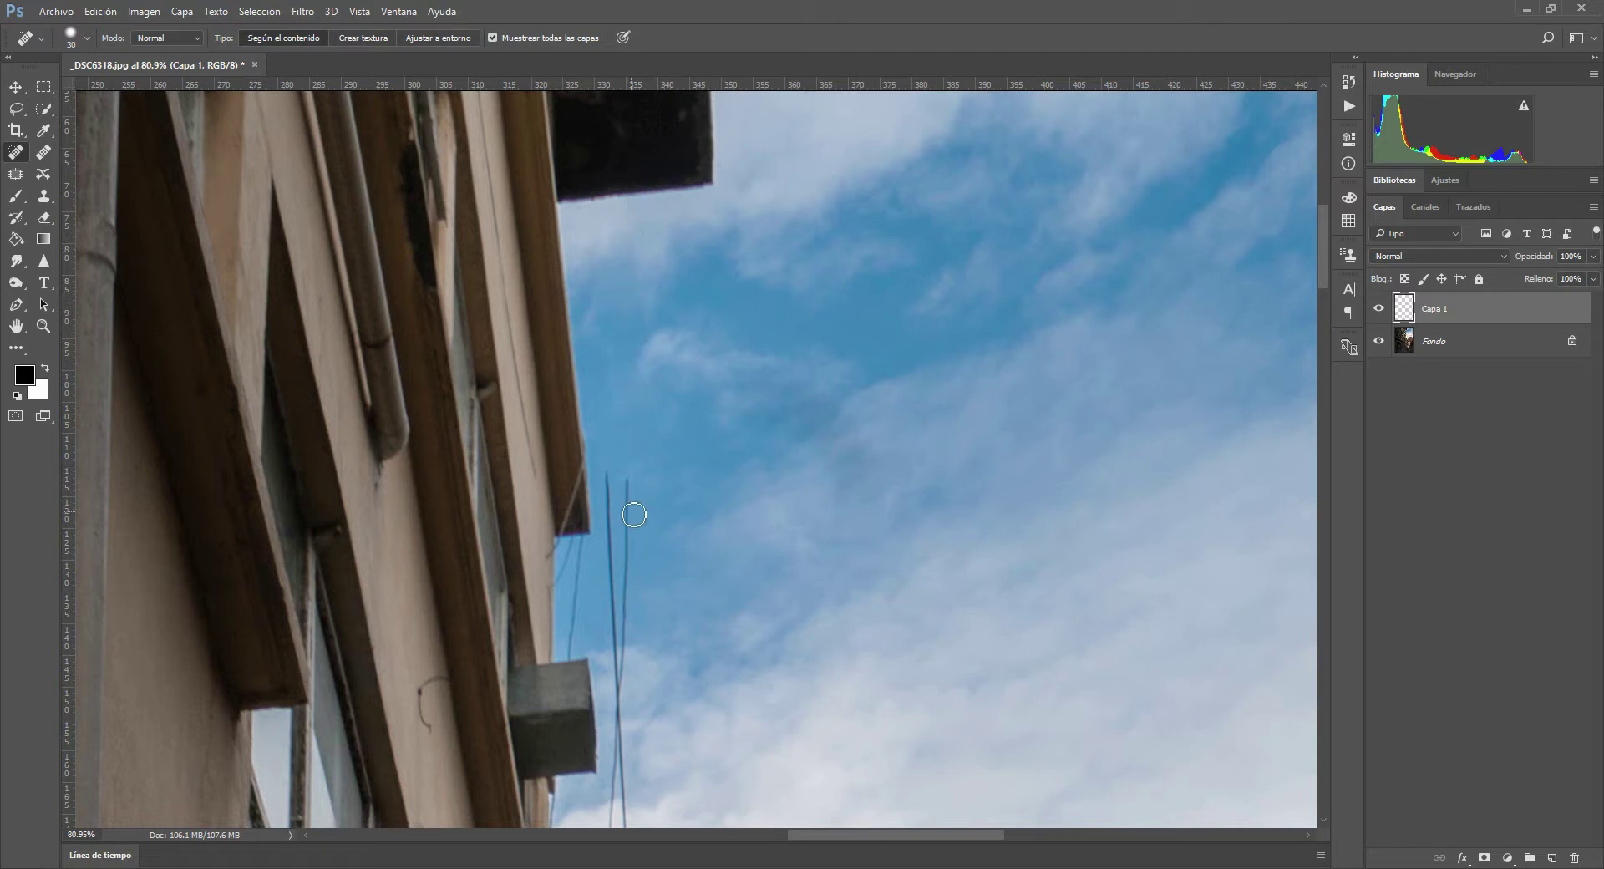
left_click_drag(608, 466, 603, 661)
left_click_drag(630, 477, 619, 623)
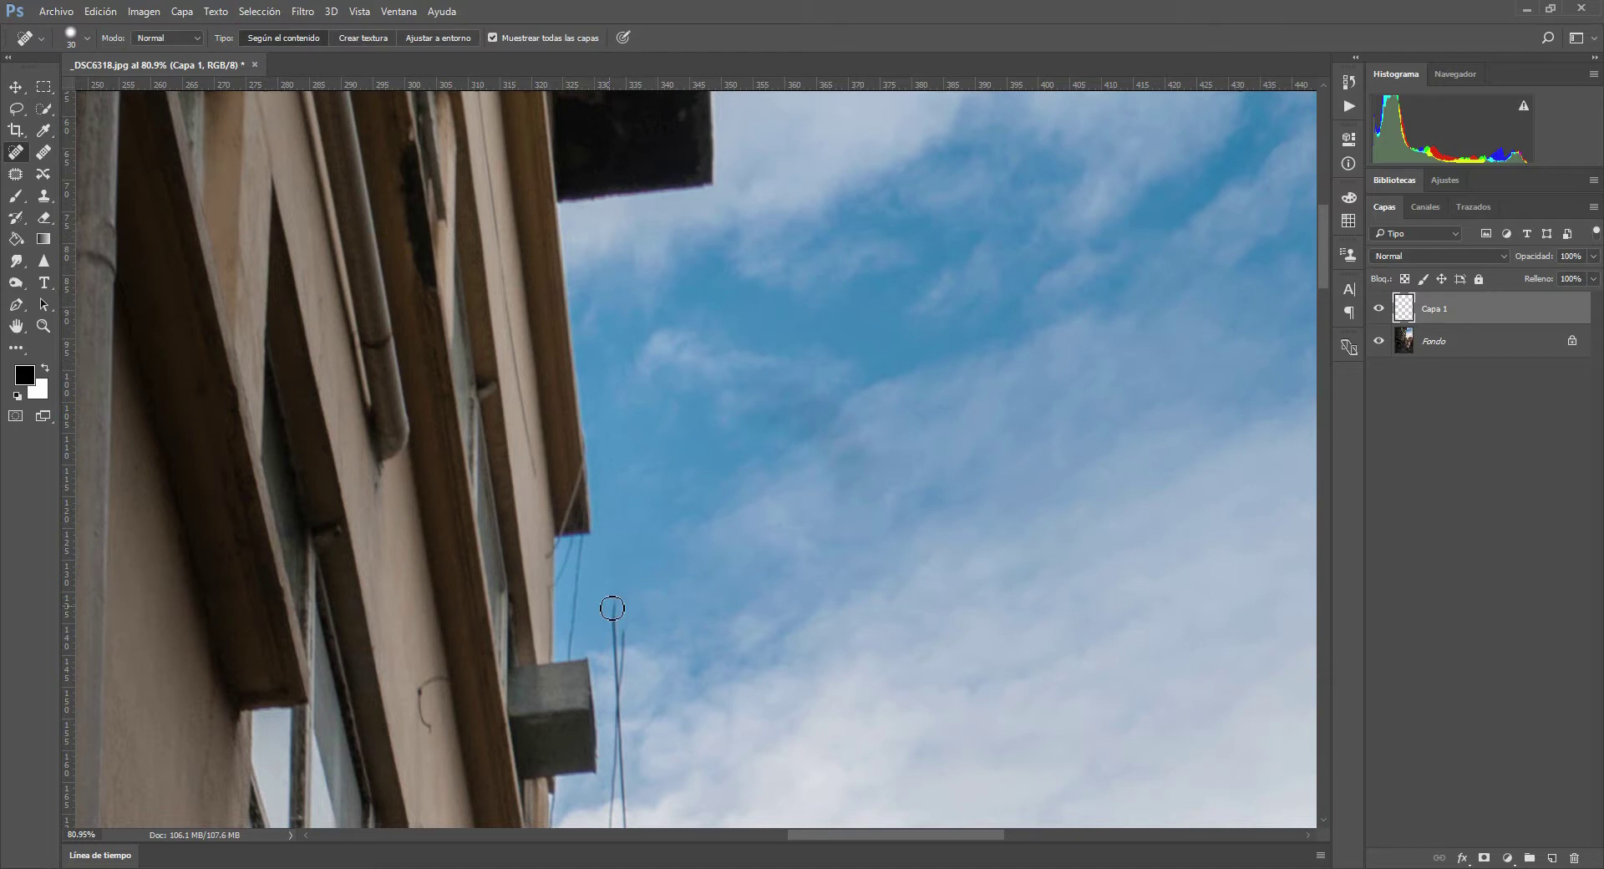
left_click_drag(625, 358, 618, 403)
- Heal the upper wire sections down to their lower ends and clean leftover marks
left_click_drag(465, 526, 407, 289)
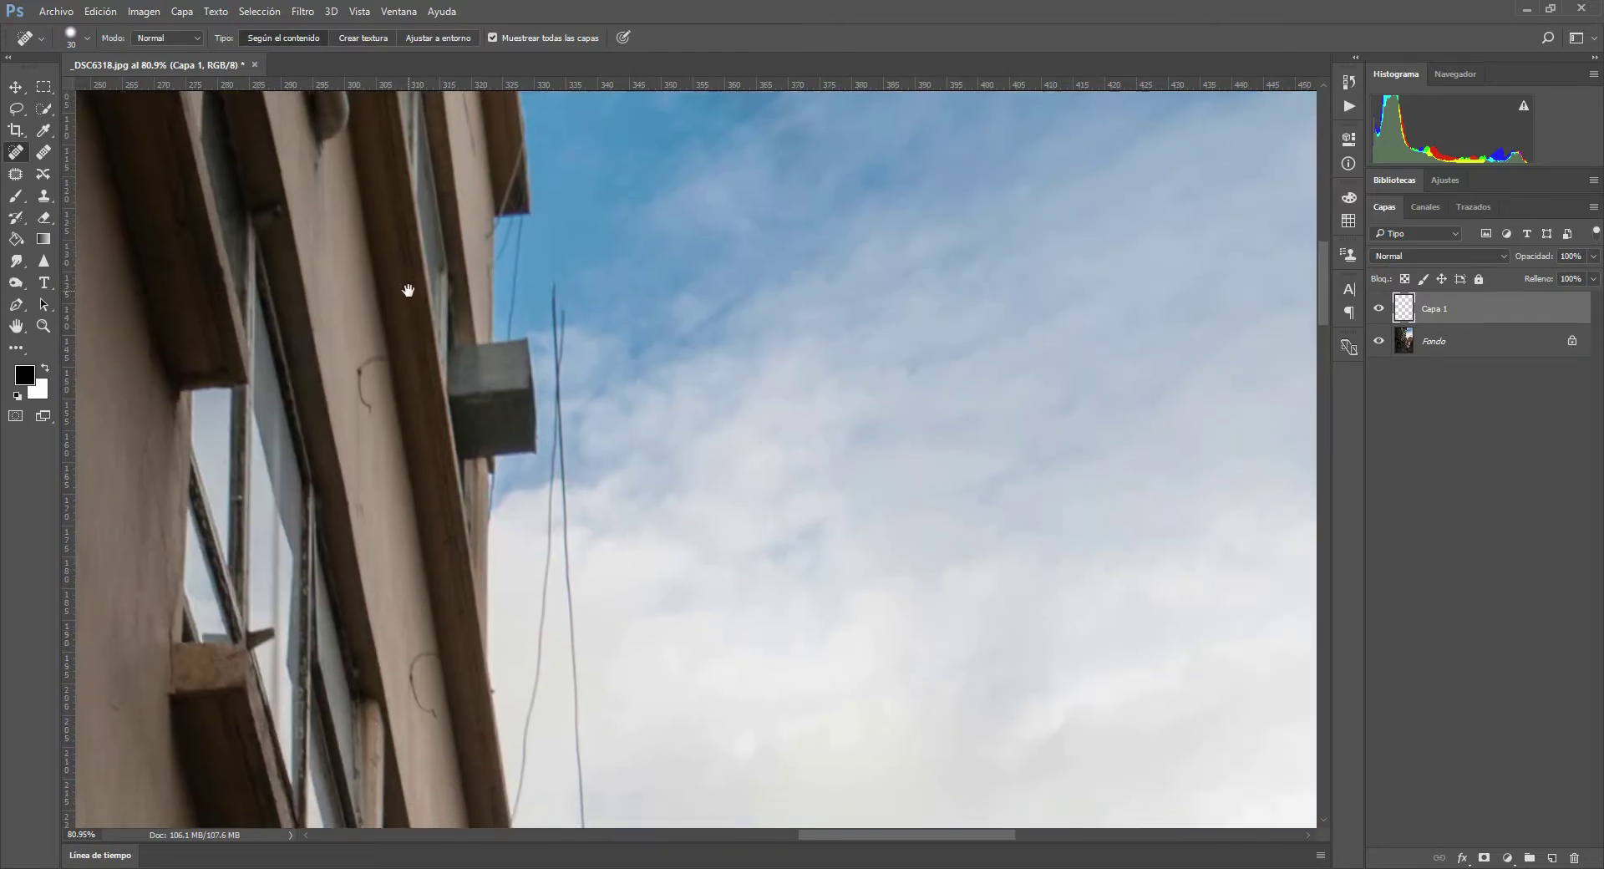
left_click_drag(559, 295, 553, 258)
left_click_drag(556, 340, 543, 451)
left_click_drag(556, 344, 538, 601)
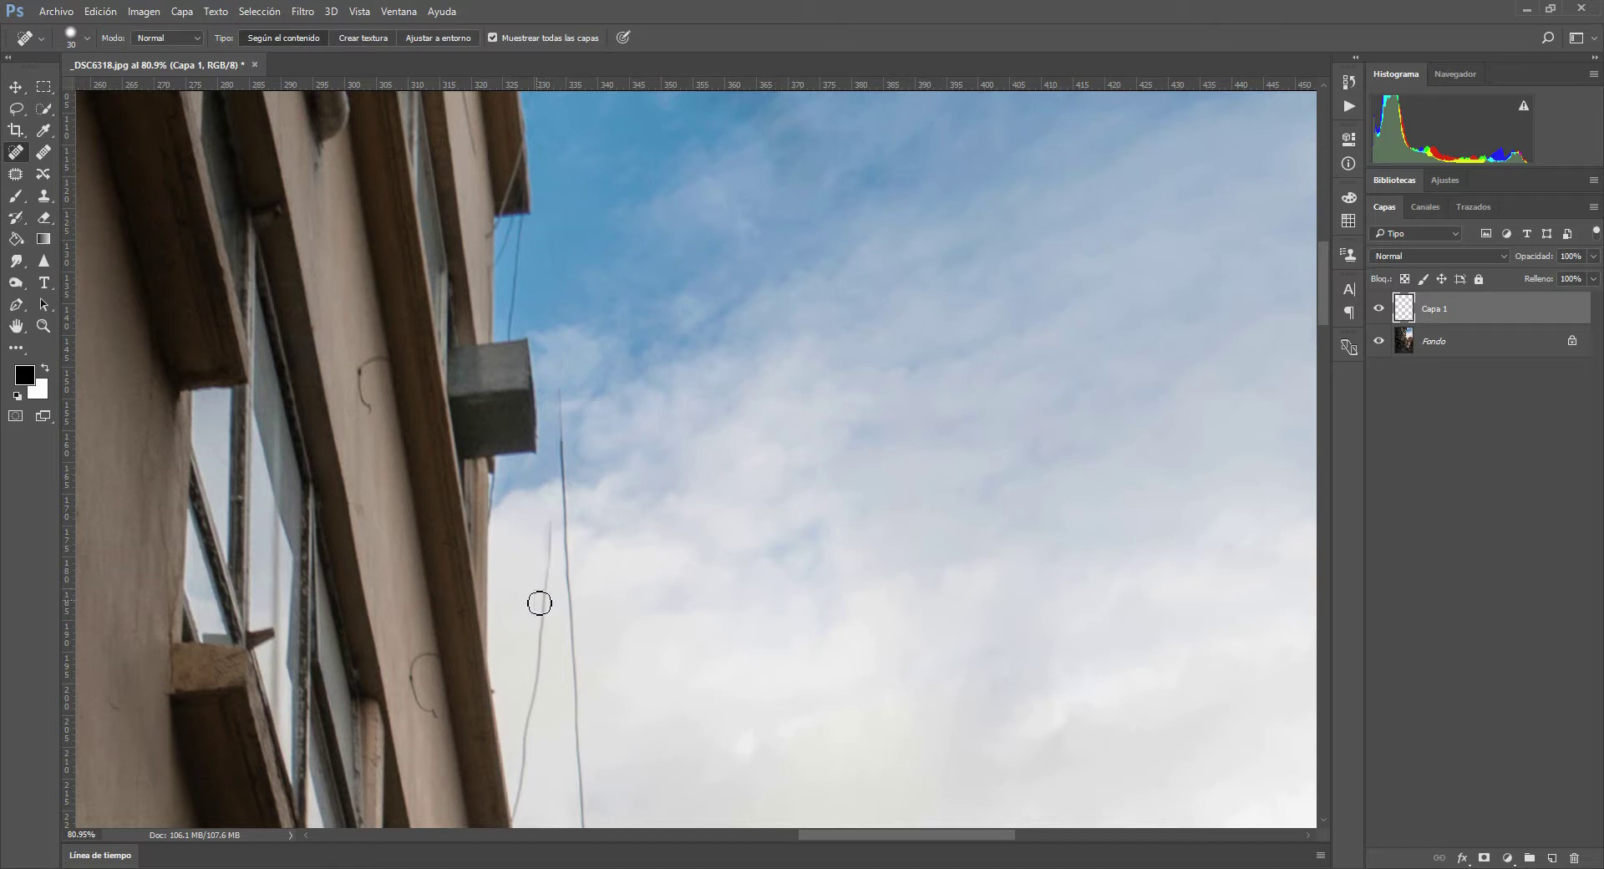
left_click_drag(559, 386, 575, 604)
left_click_drag(550, 516, 525, 767)
left_click_drag(572, 598, 583, 806)
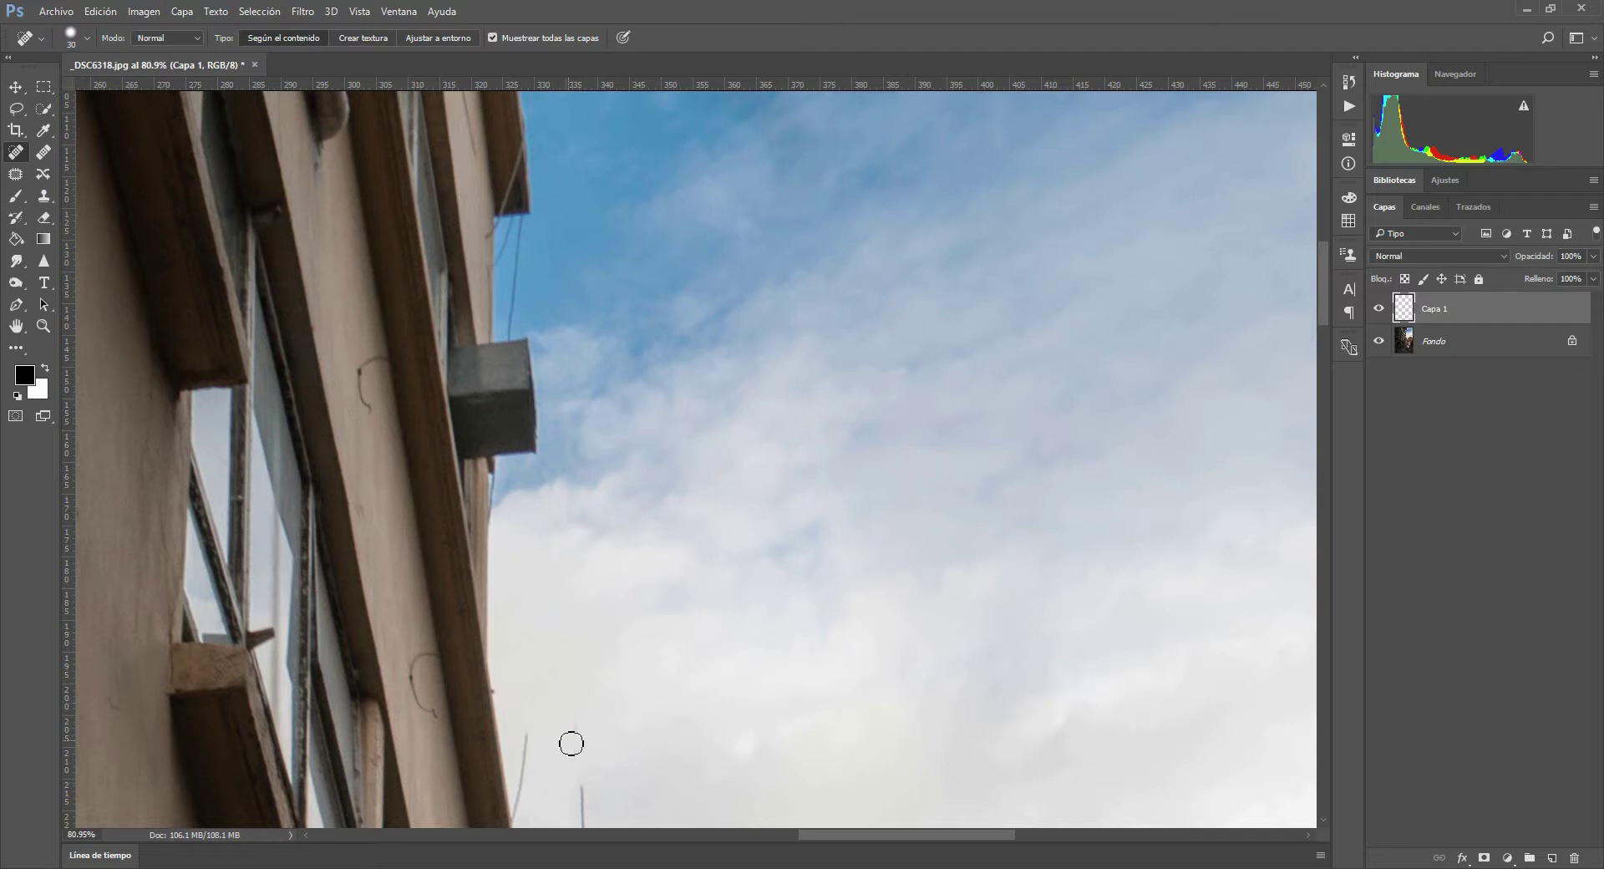
mouse_move(576, 719)
left_mouse_down()
mouse_move(638, 554)
mouse_move(634, 603)
left_mouse_up()
mouse_move(598, 505)
left_mouse_down()
mouse_move(588, 585)
mouse_move(648, 713)
mouse_move(651, 827)
left_mouse_up()
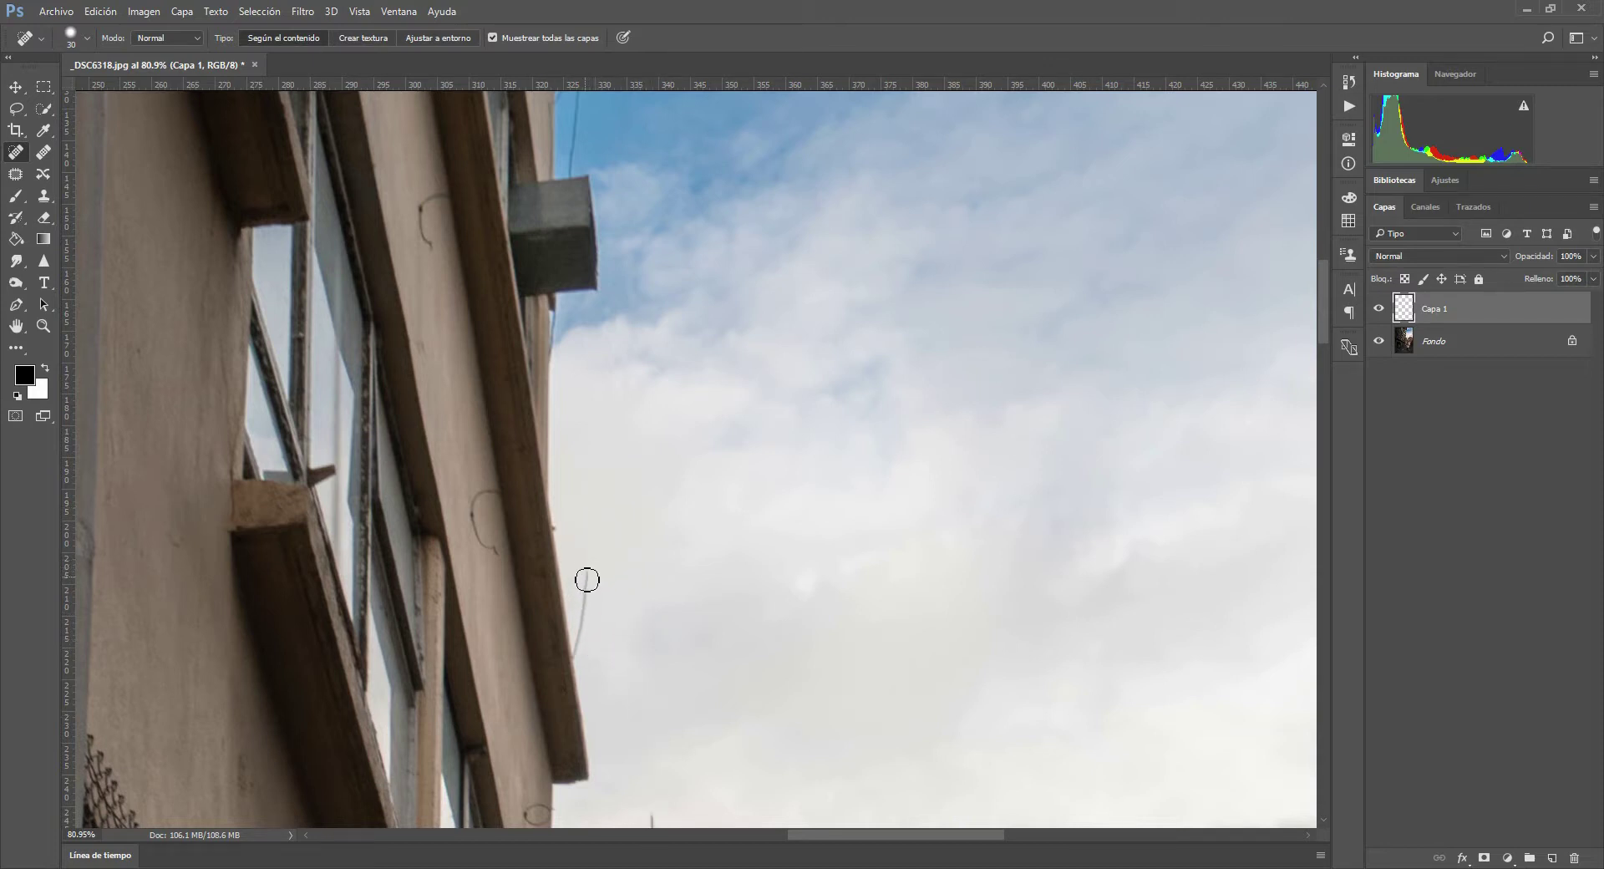
- Heal the speck on the building edge and the thin wire beside it
left_click(553, 529)
left_click_drag(587, 557, 573, 666)
left_click_drag(633, 505, 662, 721)
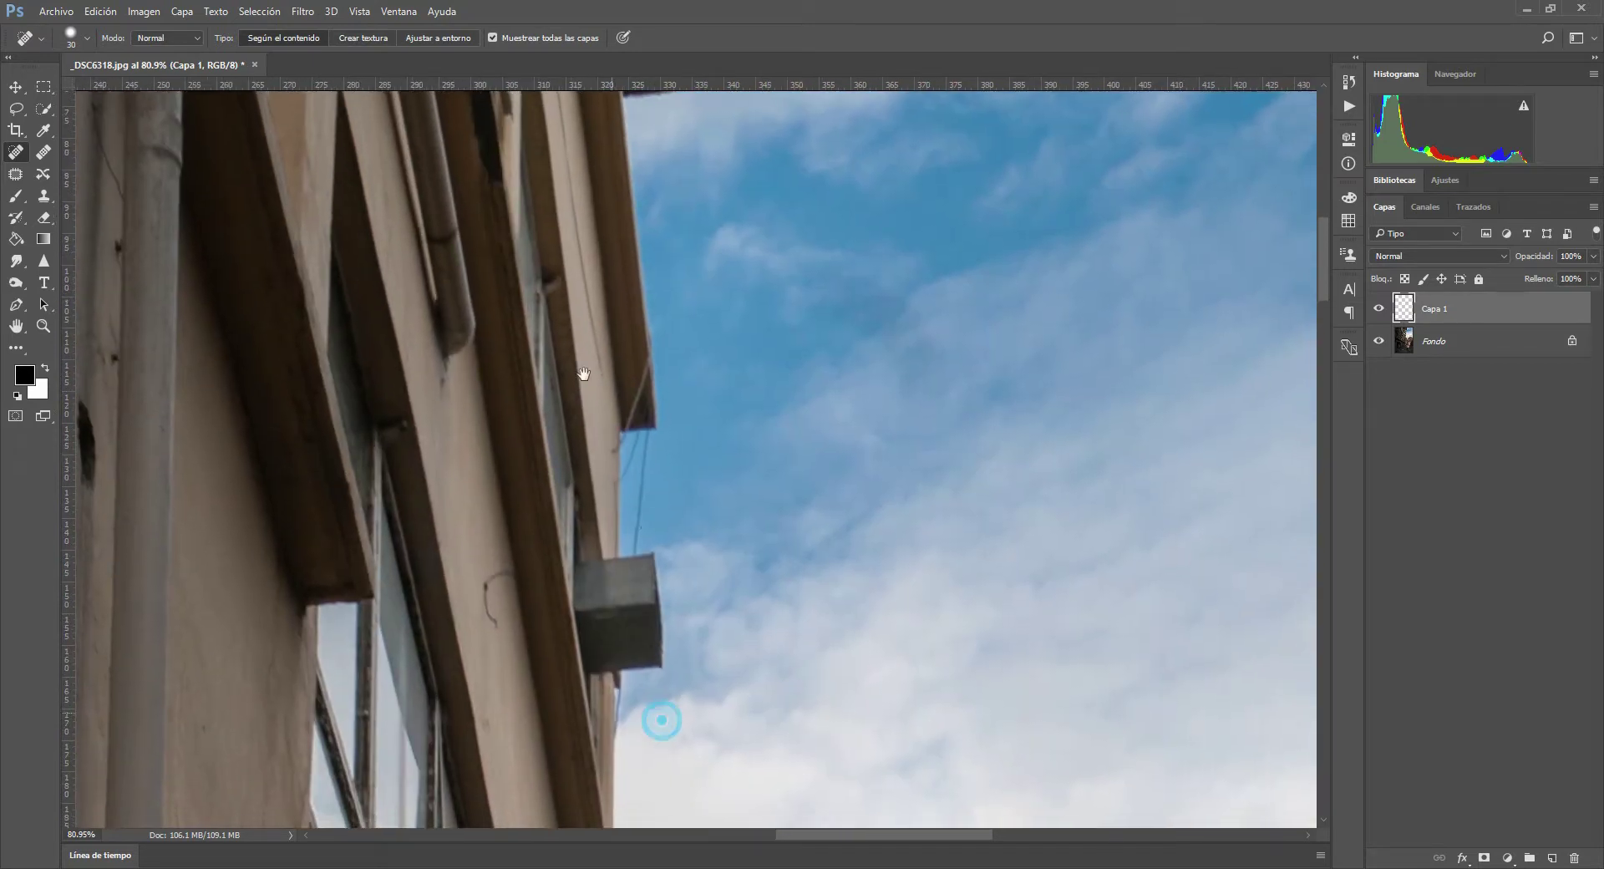
- Heal the tall pole in the grey sky from top to bottom, including the spot below
scroll(583, 374, "down", 5)
left_click_drag(555, 555, 616, 287)
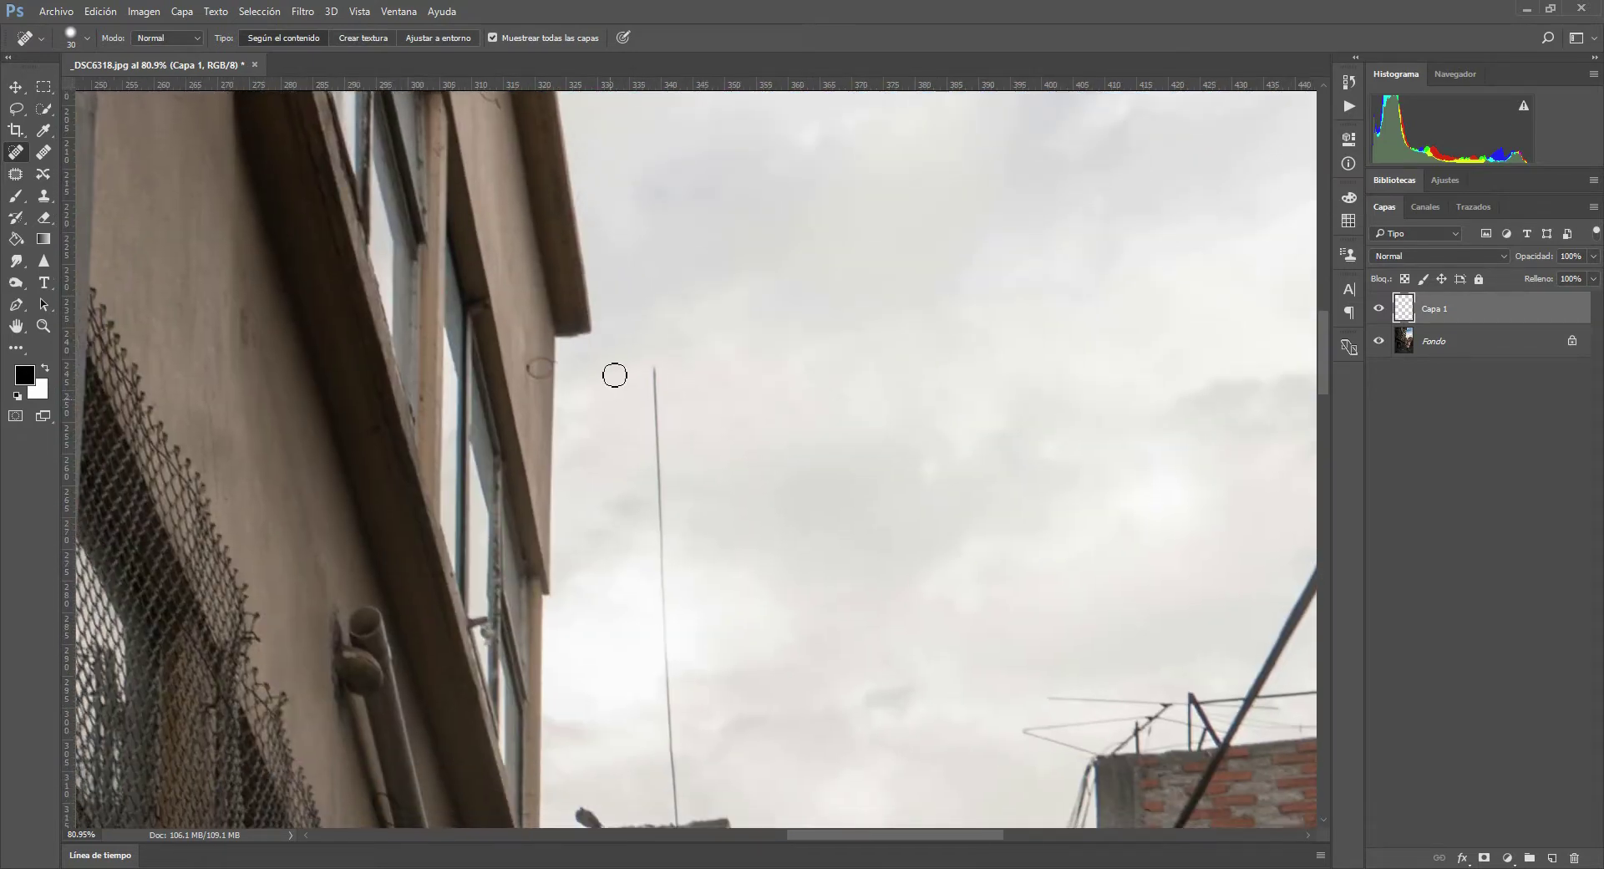
left_click_drag(658, 365, 666, 574)
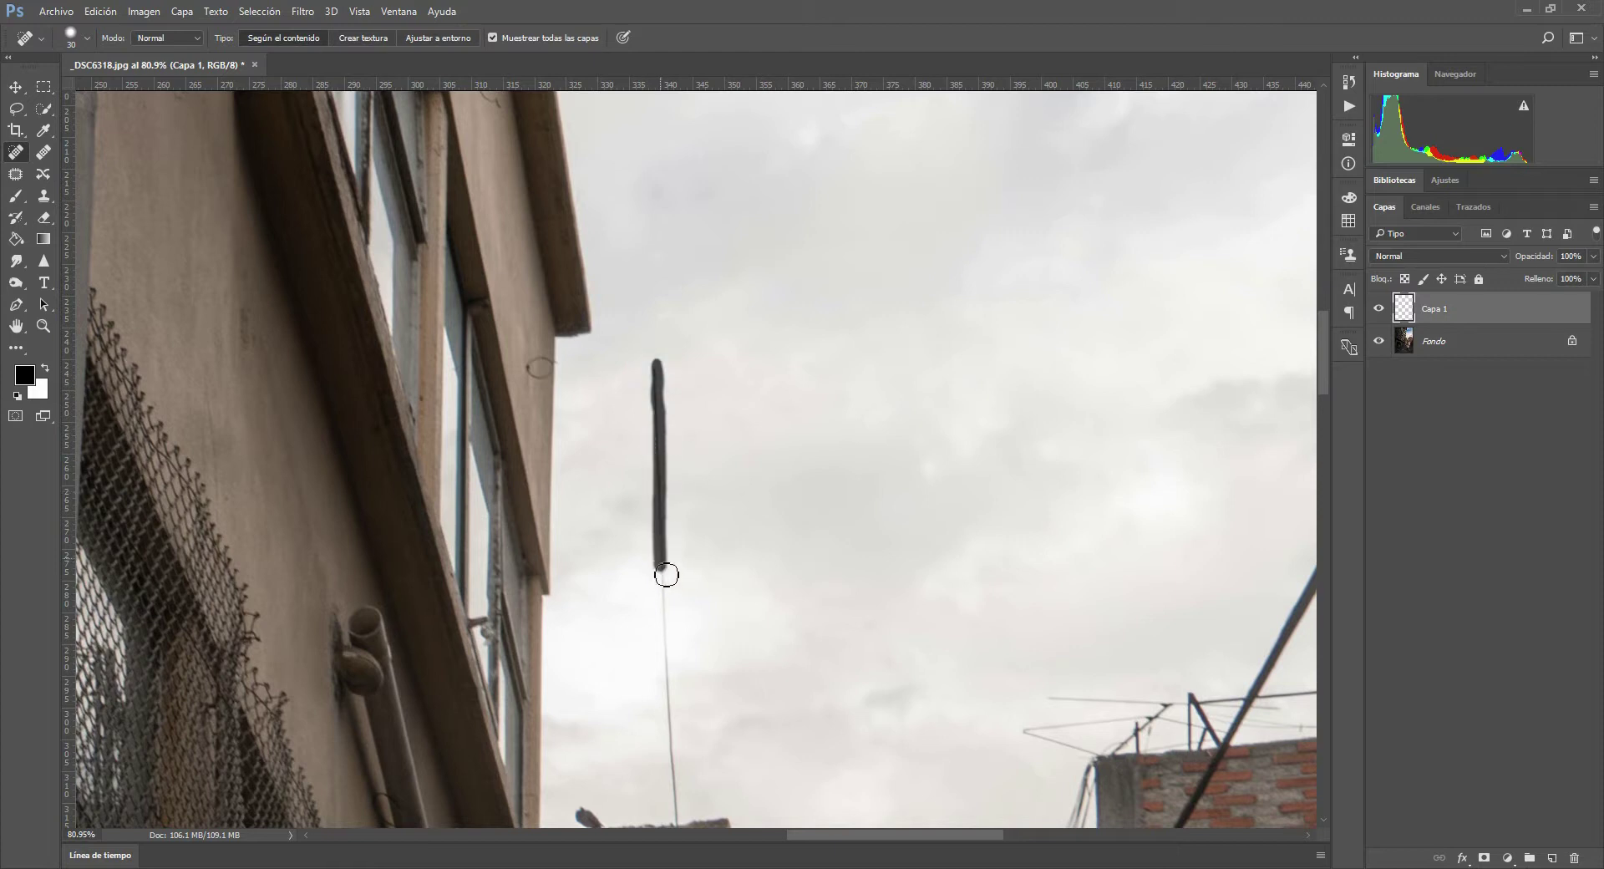
left_click_drag(660, 564, 675, 827)
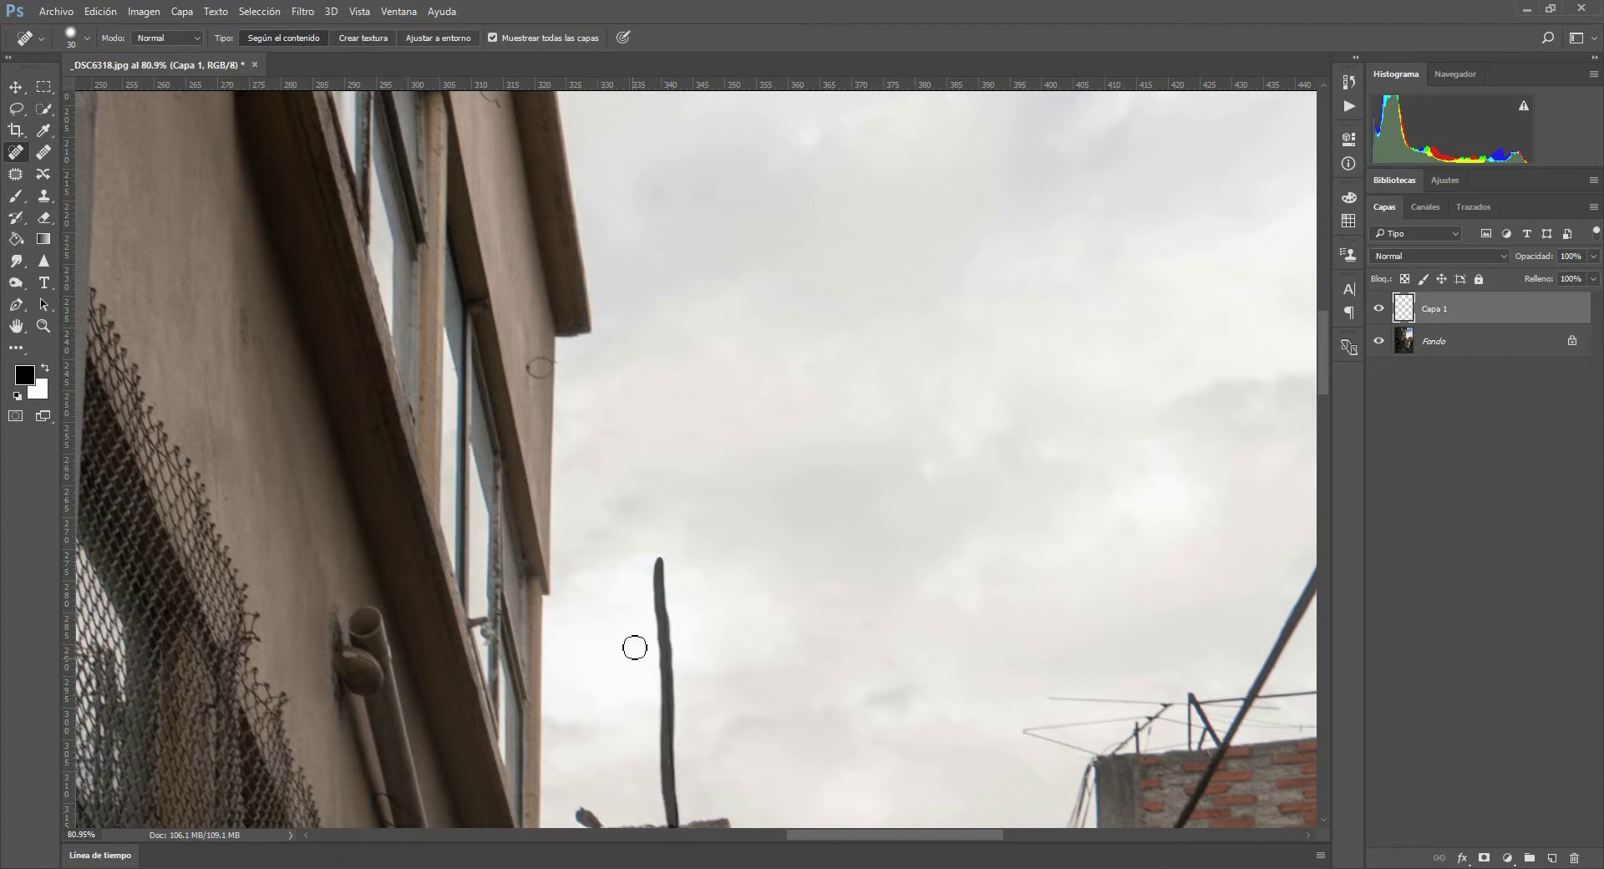
mouse_move(672, 765)
left_mouse_down()
mouse_move(673, 802)
mouse_move(681, 773)
left_mouse_up()
left_click_drag(658, 572, 673, 637)
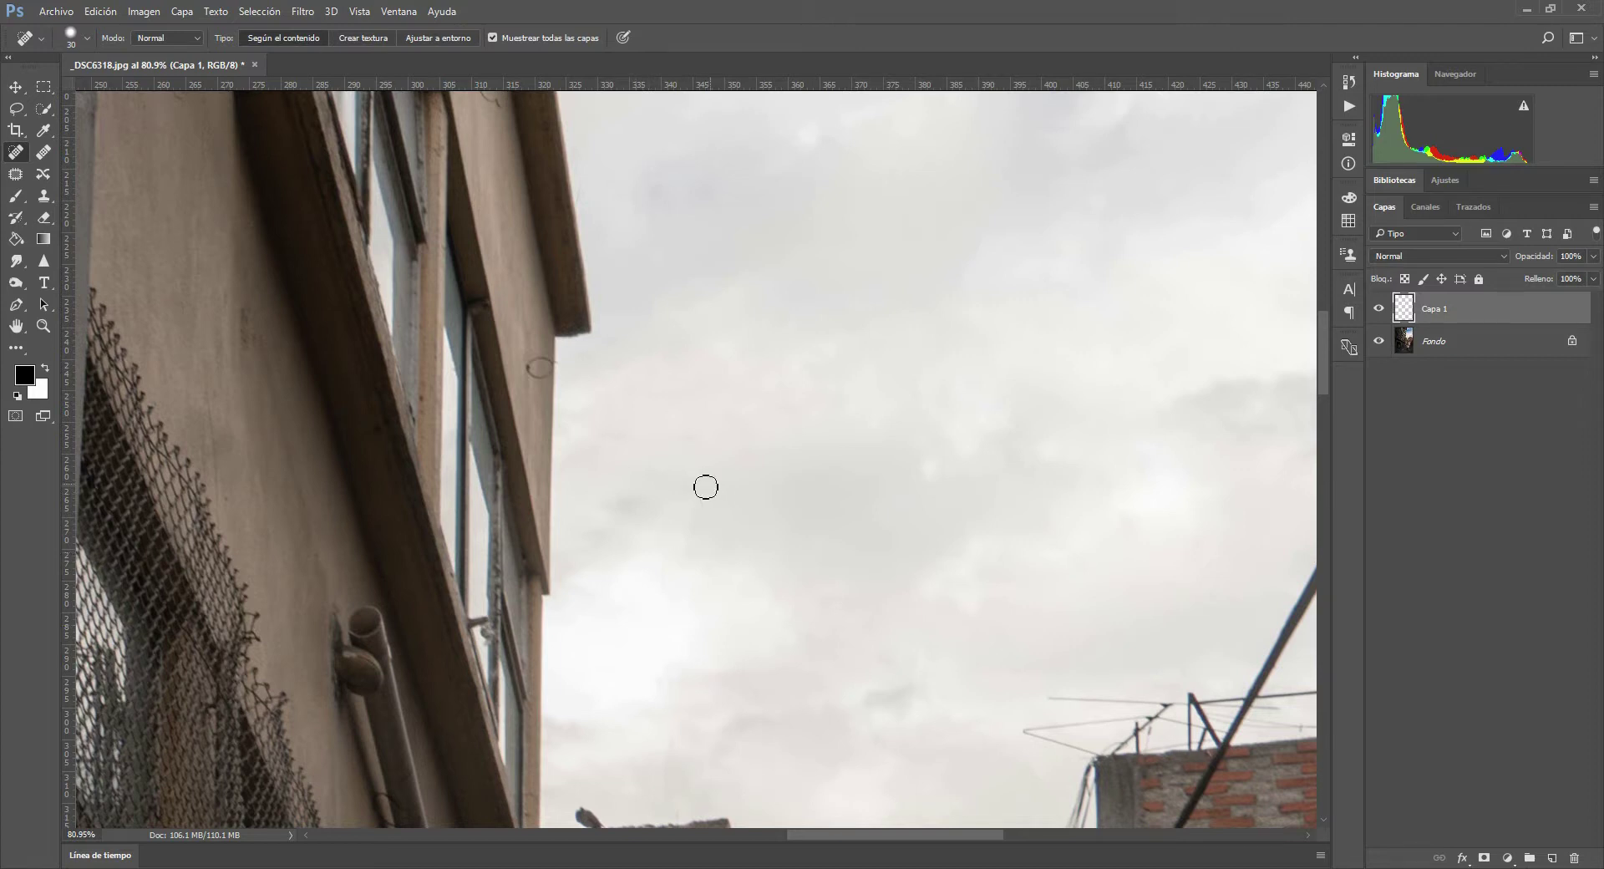
mouse_move(913, 523)
left_mouse_down()
mouse_move(781, 426)
mouse_move(434, 672)
mouse_move(515, 572)
left_mouse_up()
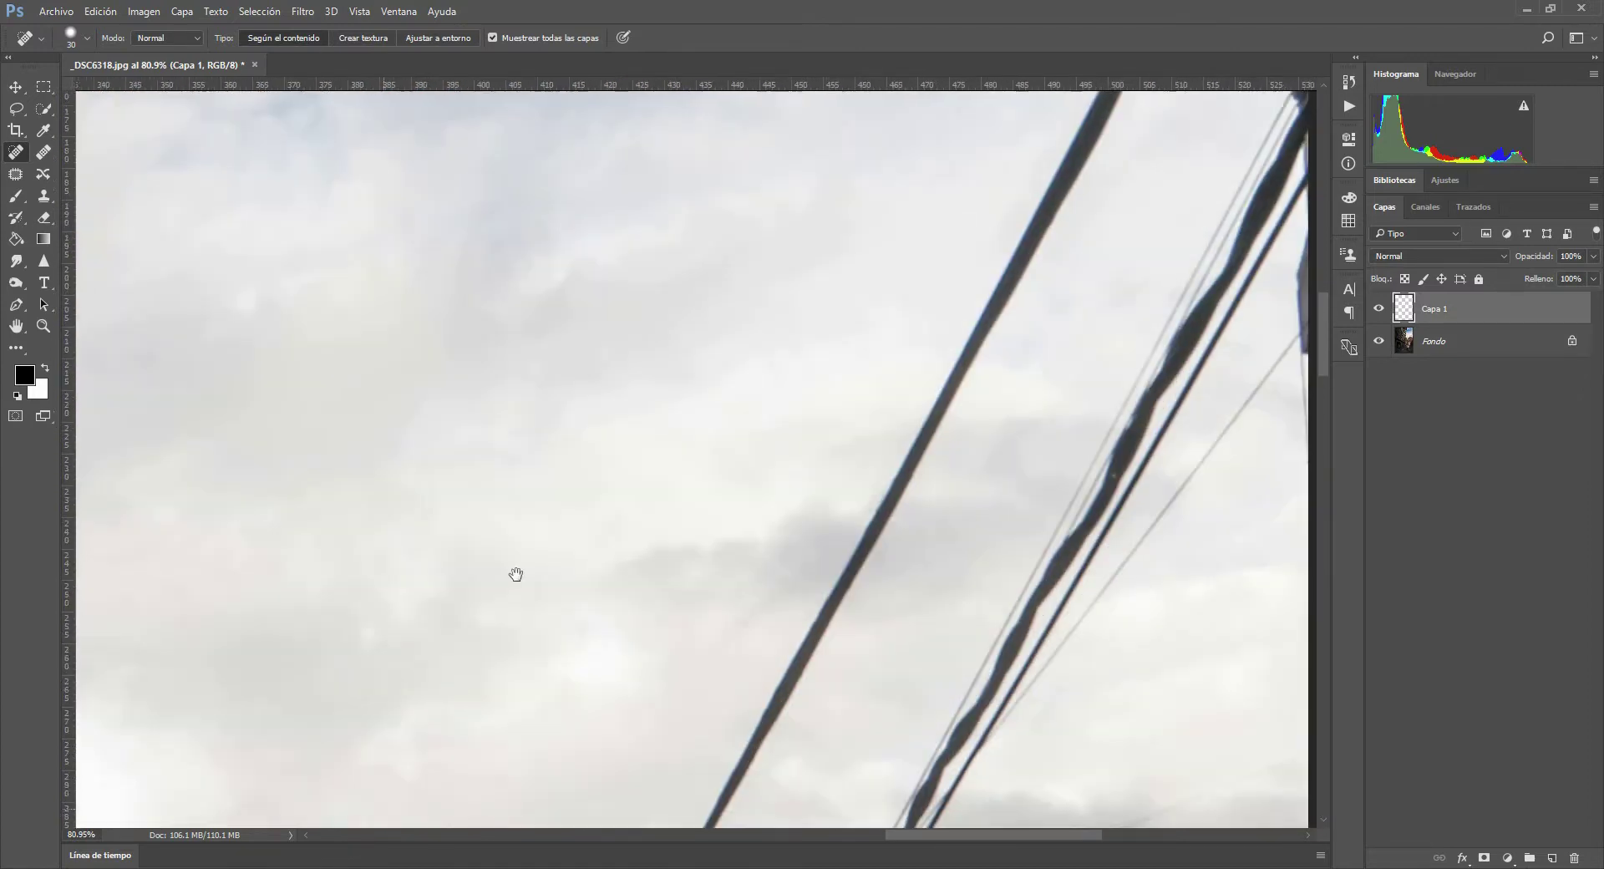
- Heal away the wire piece near the image's top right edge
mouse_move(541, 452)
left_mouse_down()
mouse_move(473, 586)
mouse_move(443, 729)
mouse_move(529, 483)
mouse_move(440, 622)
left_mouse_up()
left_click_drag(483, 461, 500, 452)
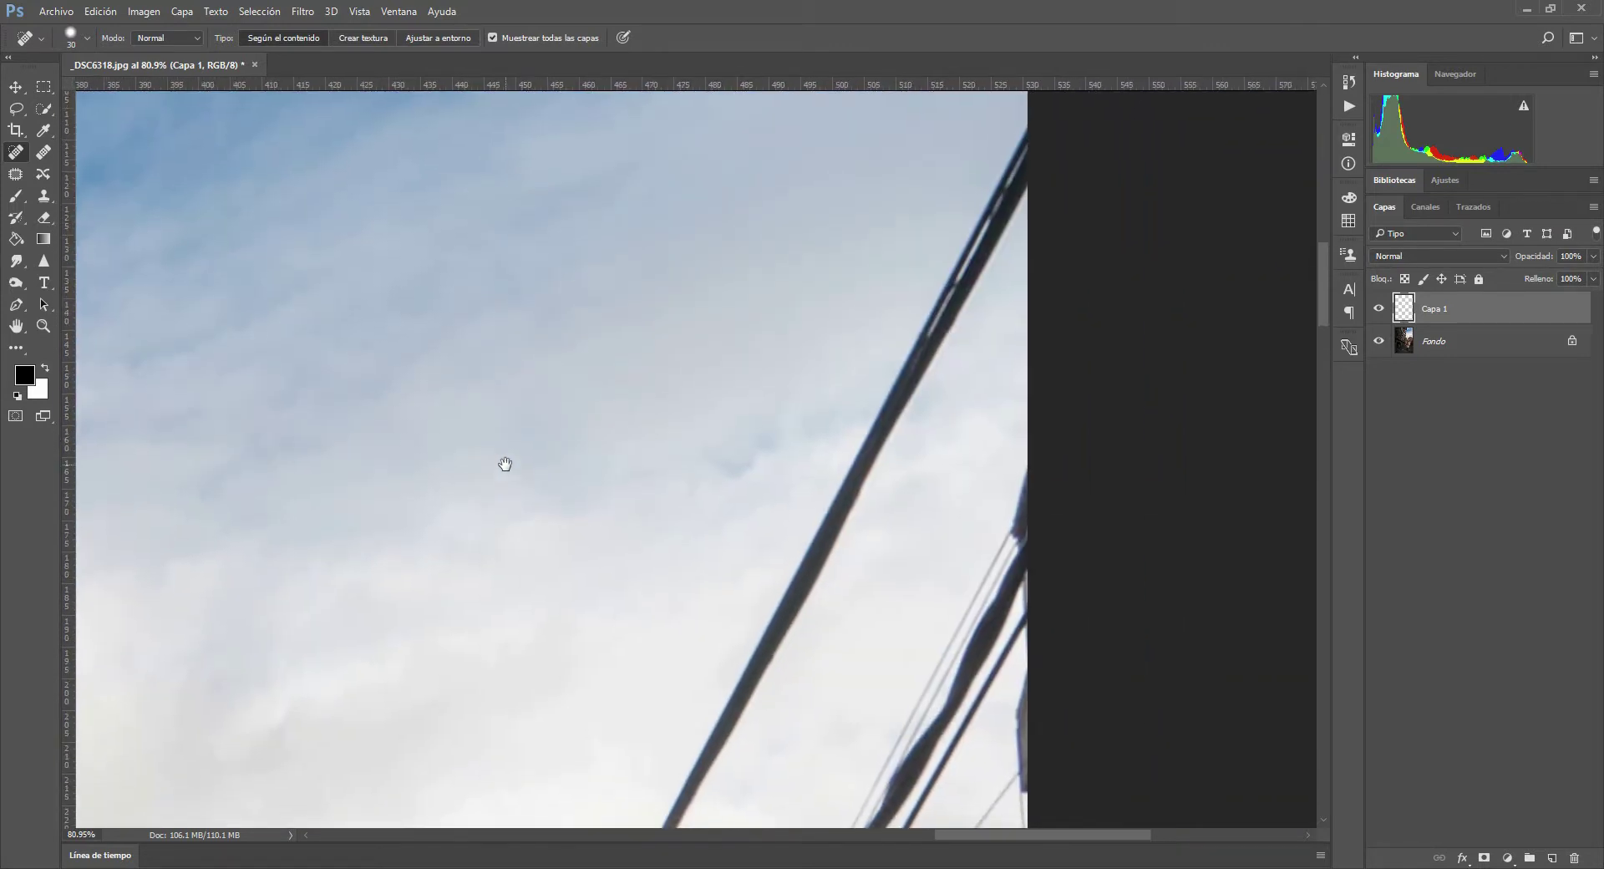
left_click_drag(555, 577, 612, 350)
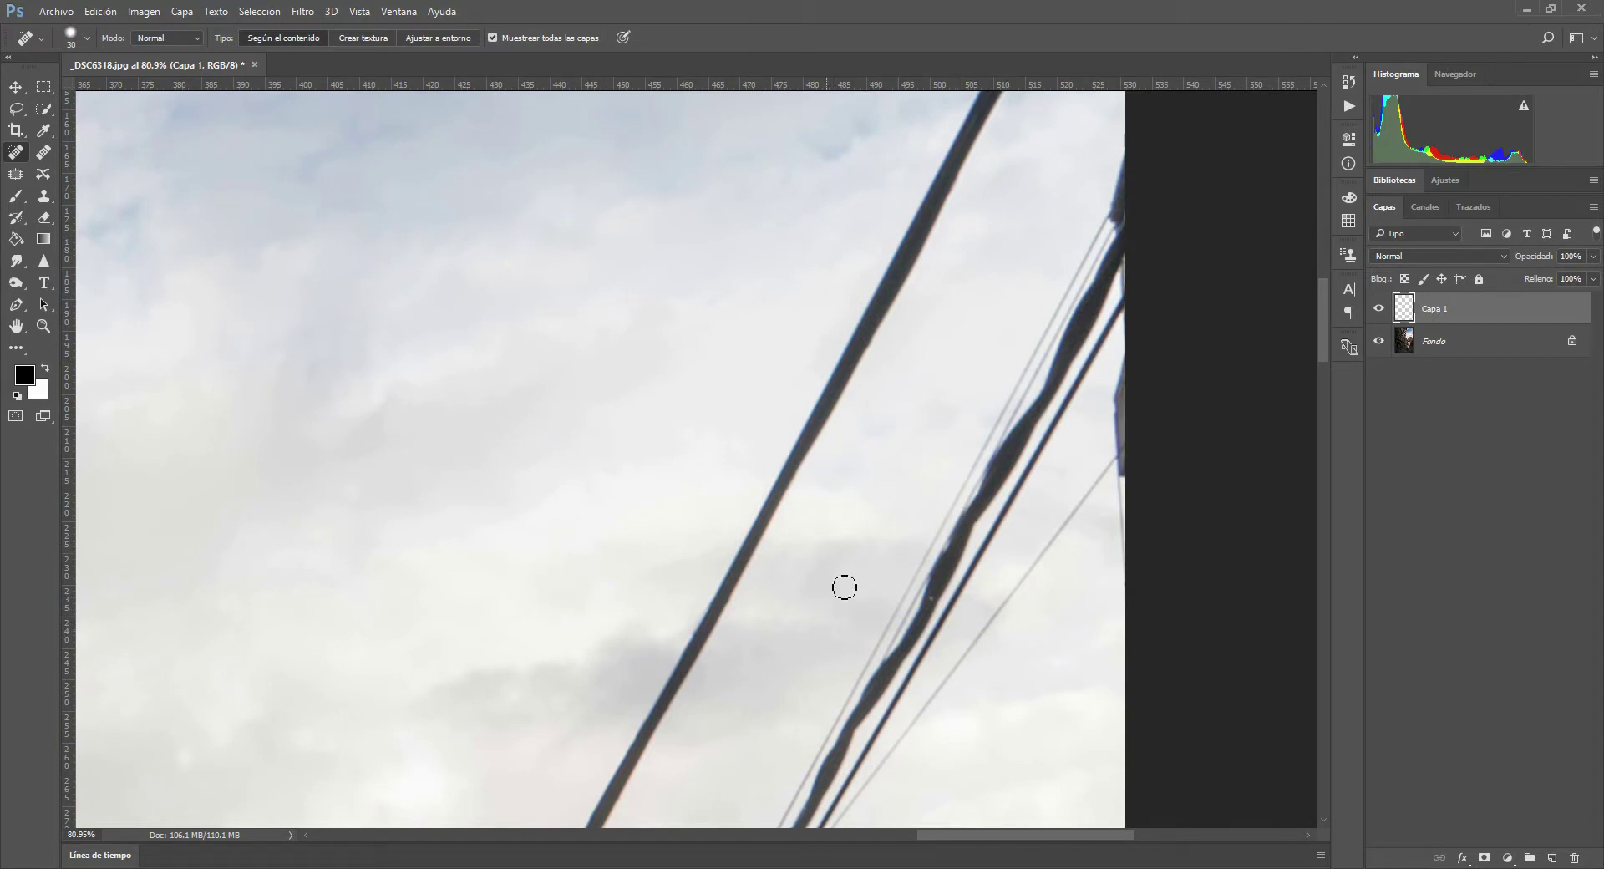
mouse_move(591, 487)
left_mouse_down()
mouse_move(616, 673)
mouse_move(598, 756)
left_mouse_up()
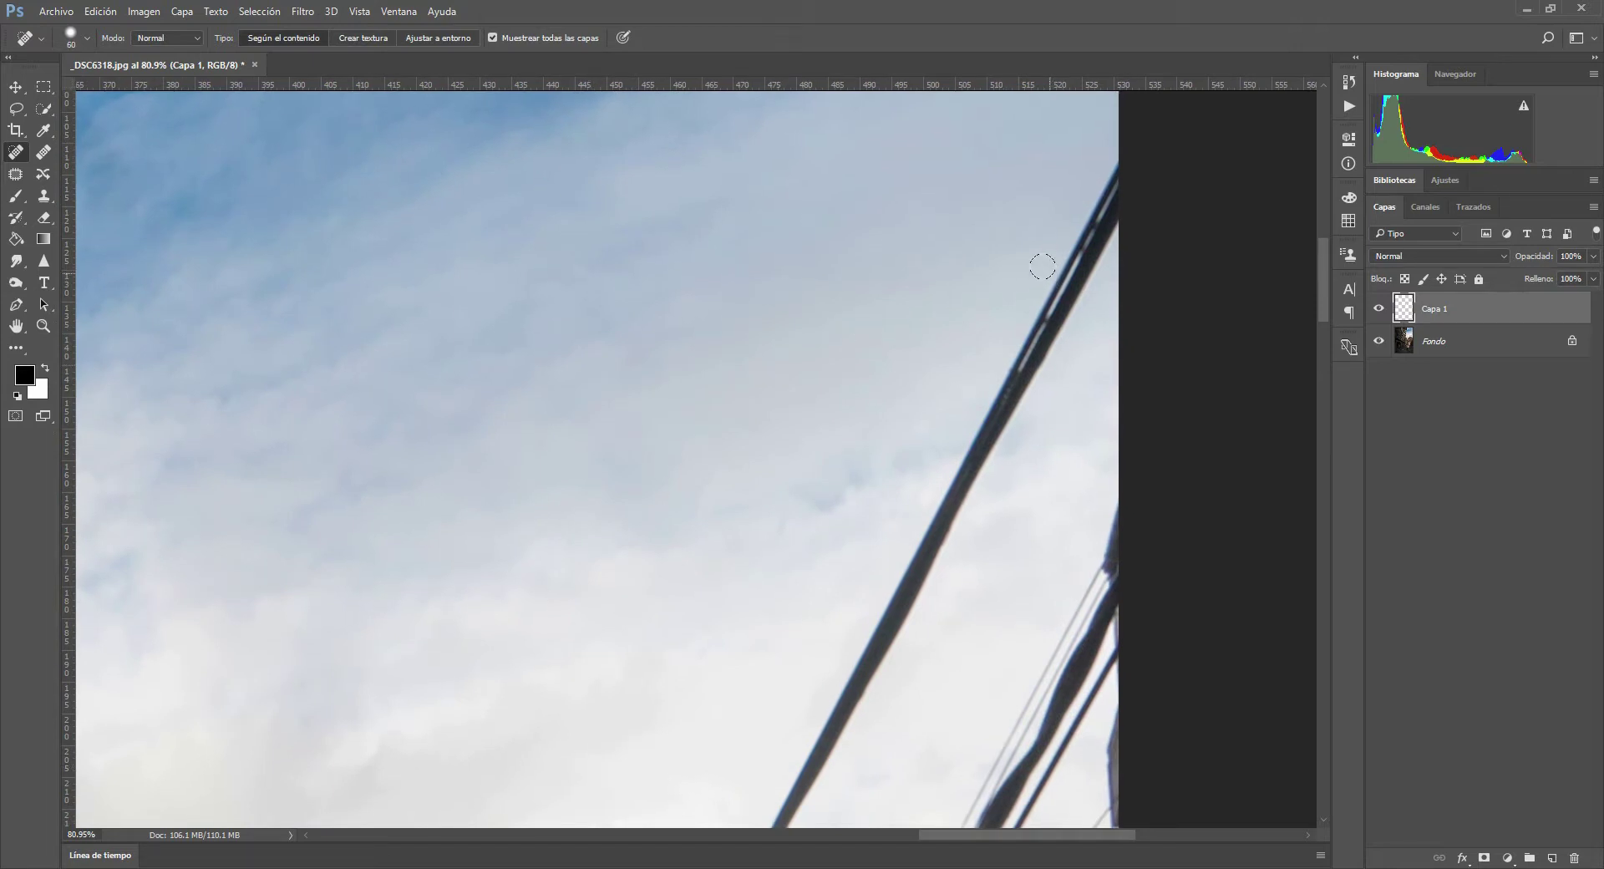
left_click_drag(1104, 150, 883, 616)
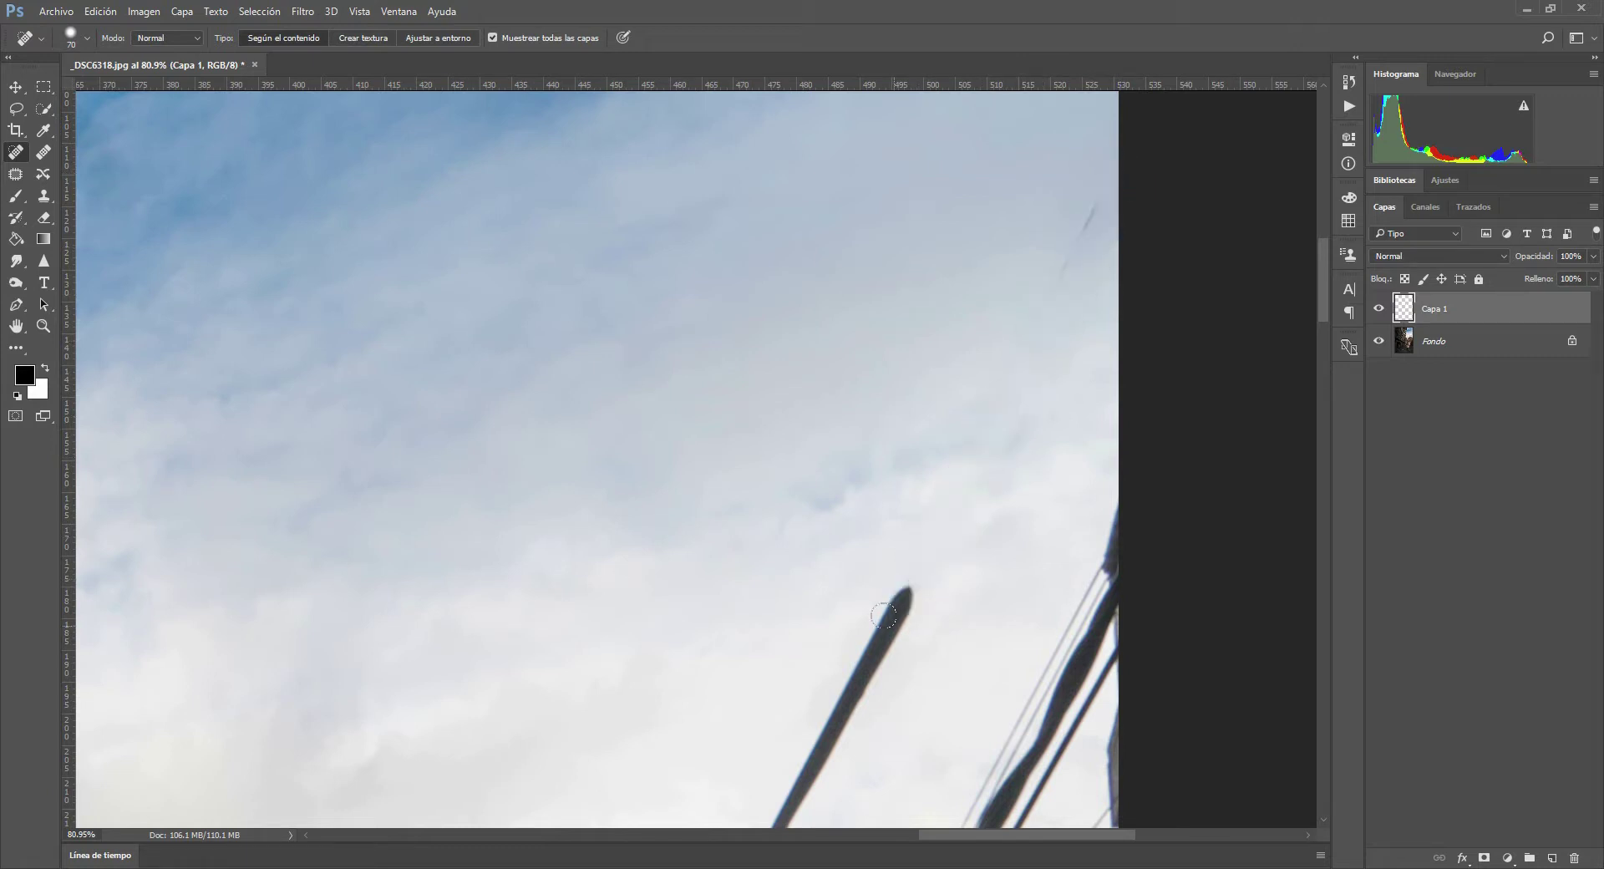
left_click_drag(1074, 201, 964, 437)
- Heal the slanted rod above the rooftop from its tip down to the railing
left_click_drag(611, 506, 667, 391)
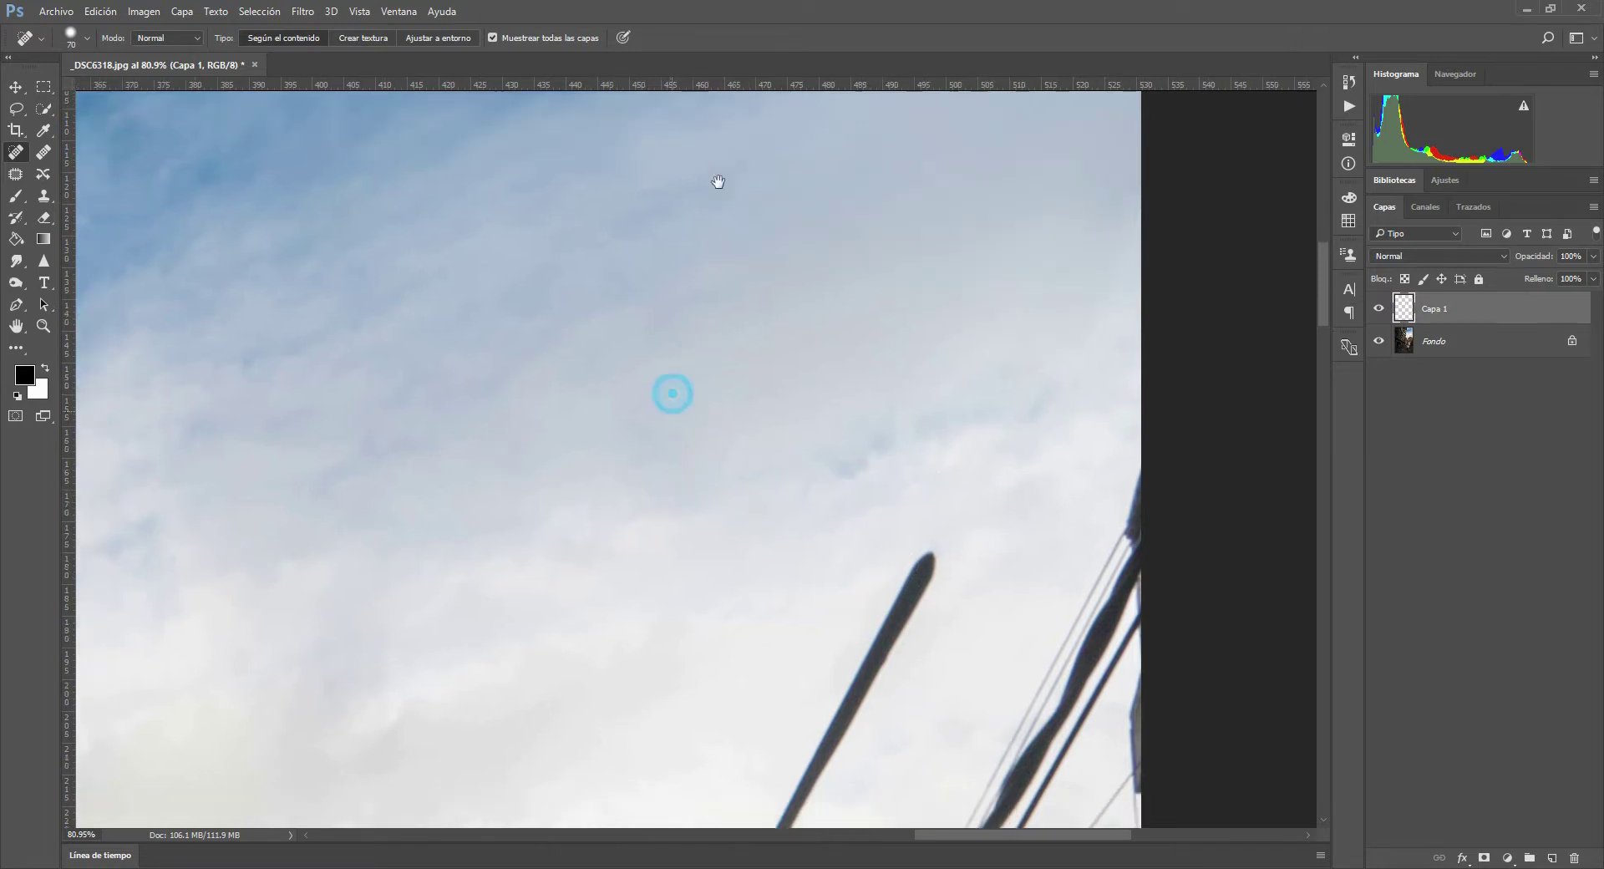
left_click_drag(990, 269, 769, 683)
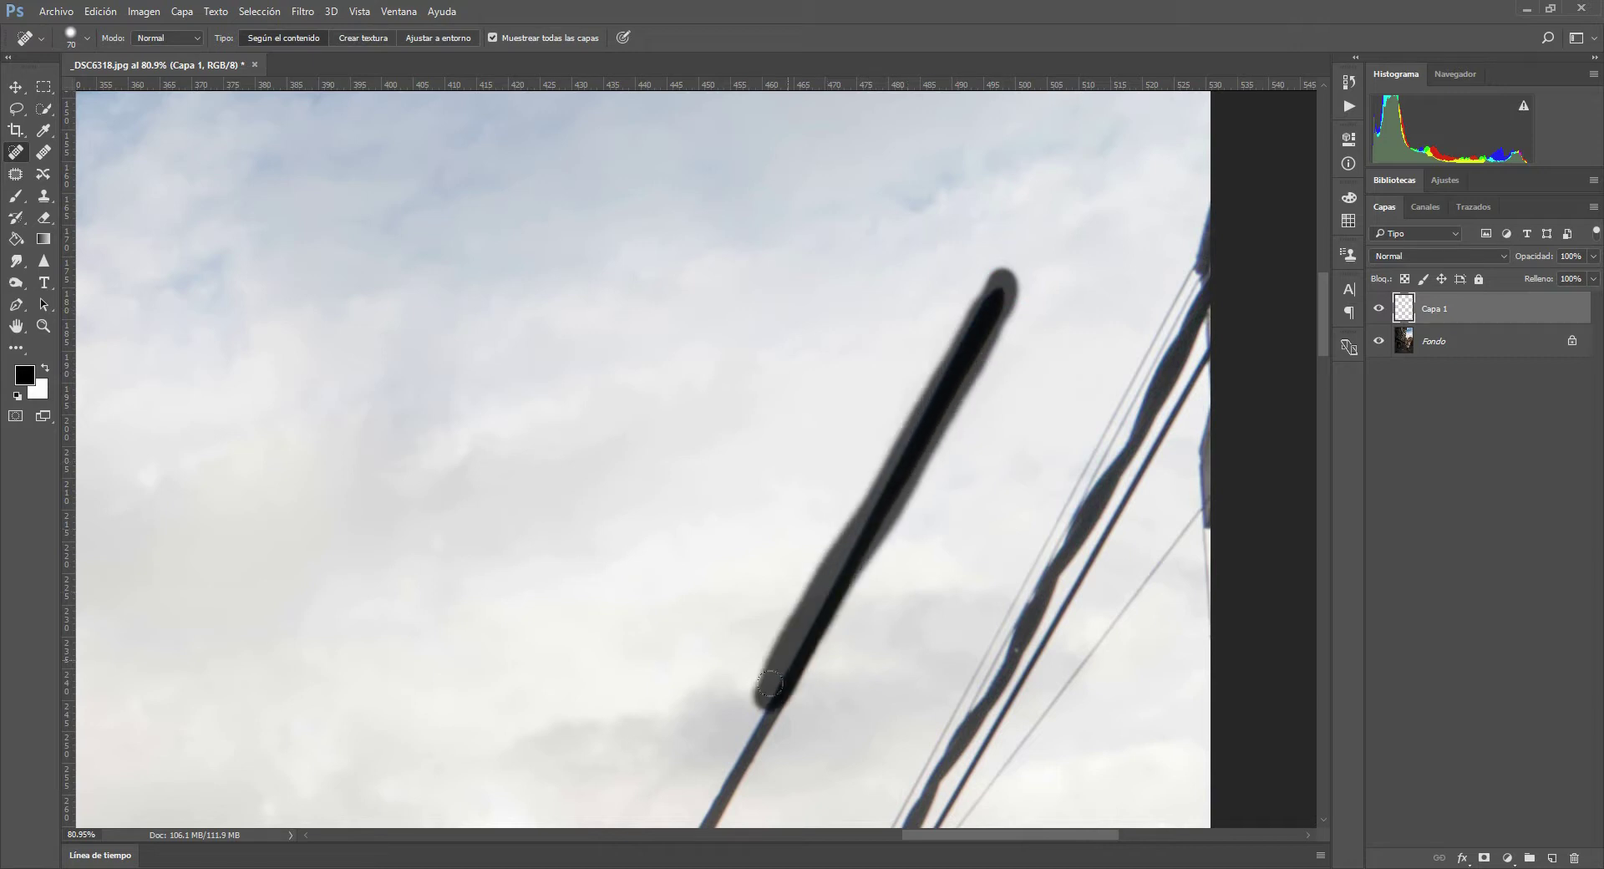
left_click_drag(845, 577, 730, 763)
left_click_drag(636, 641, 770, 360)
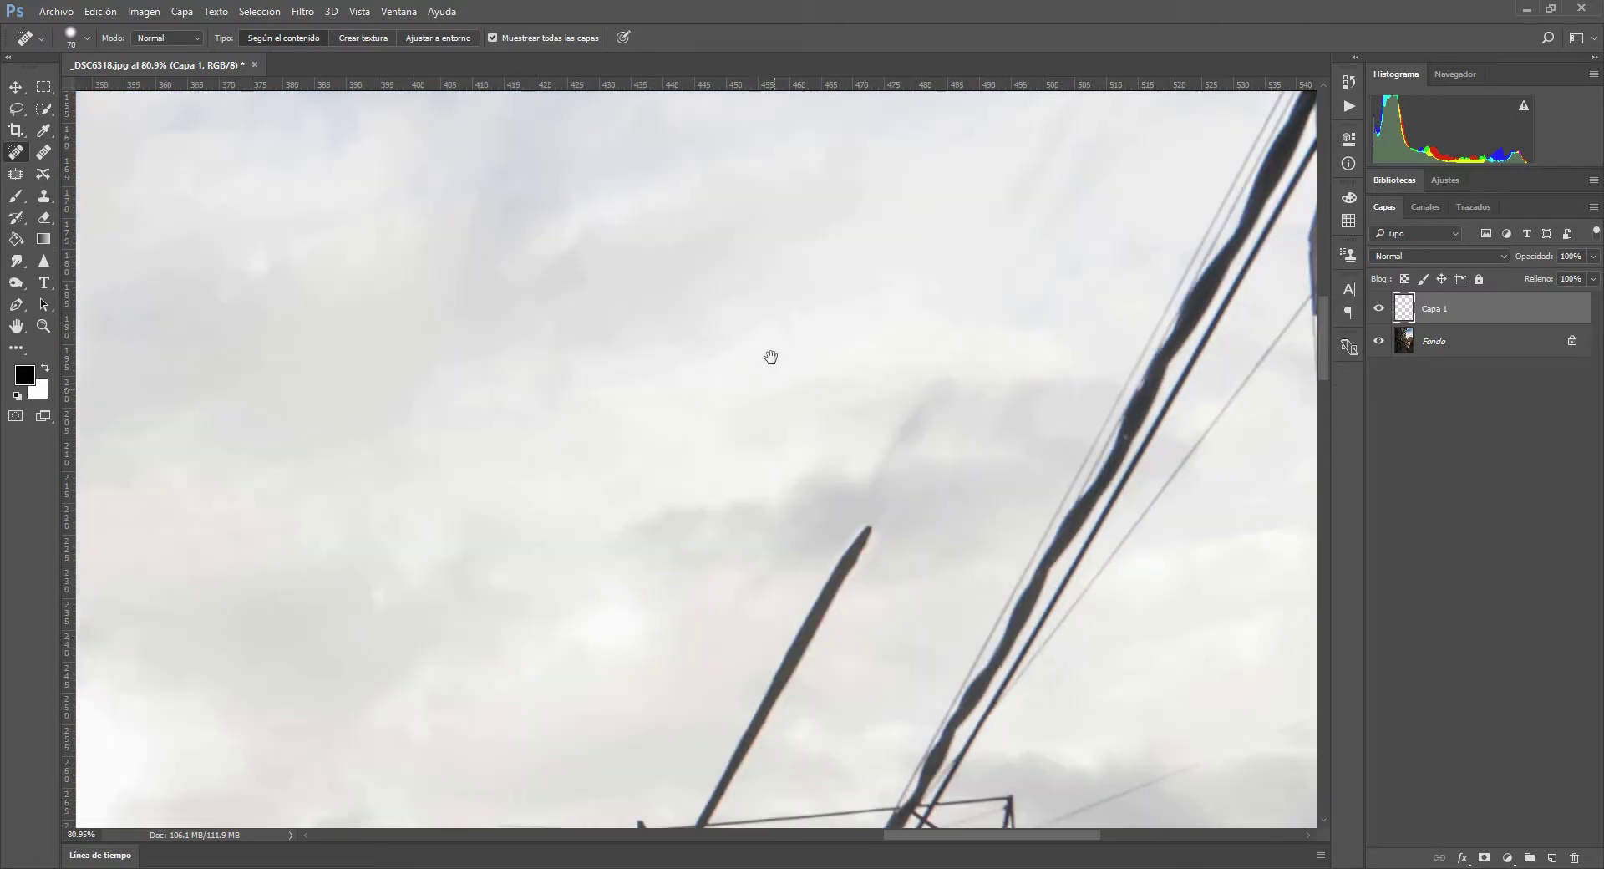
left_click_drag(936, 334, 825, 403)
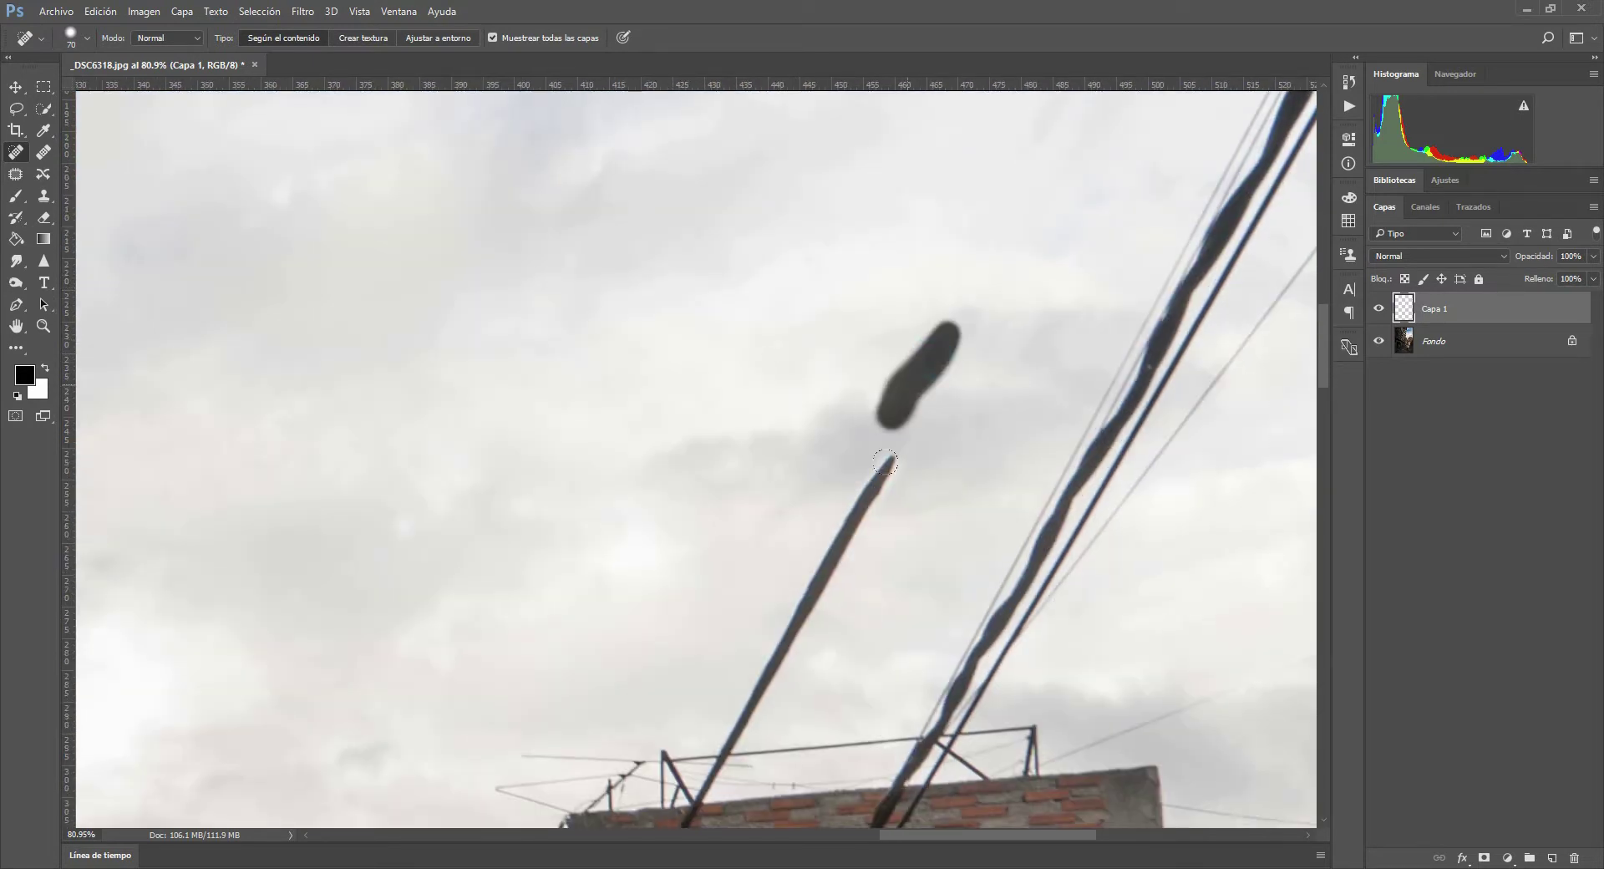
left_click_drag(885, 462, 718, 729)
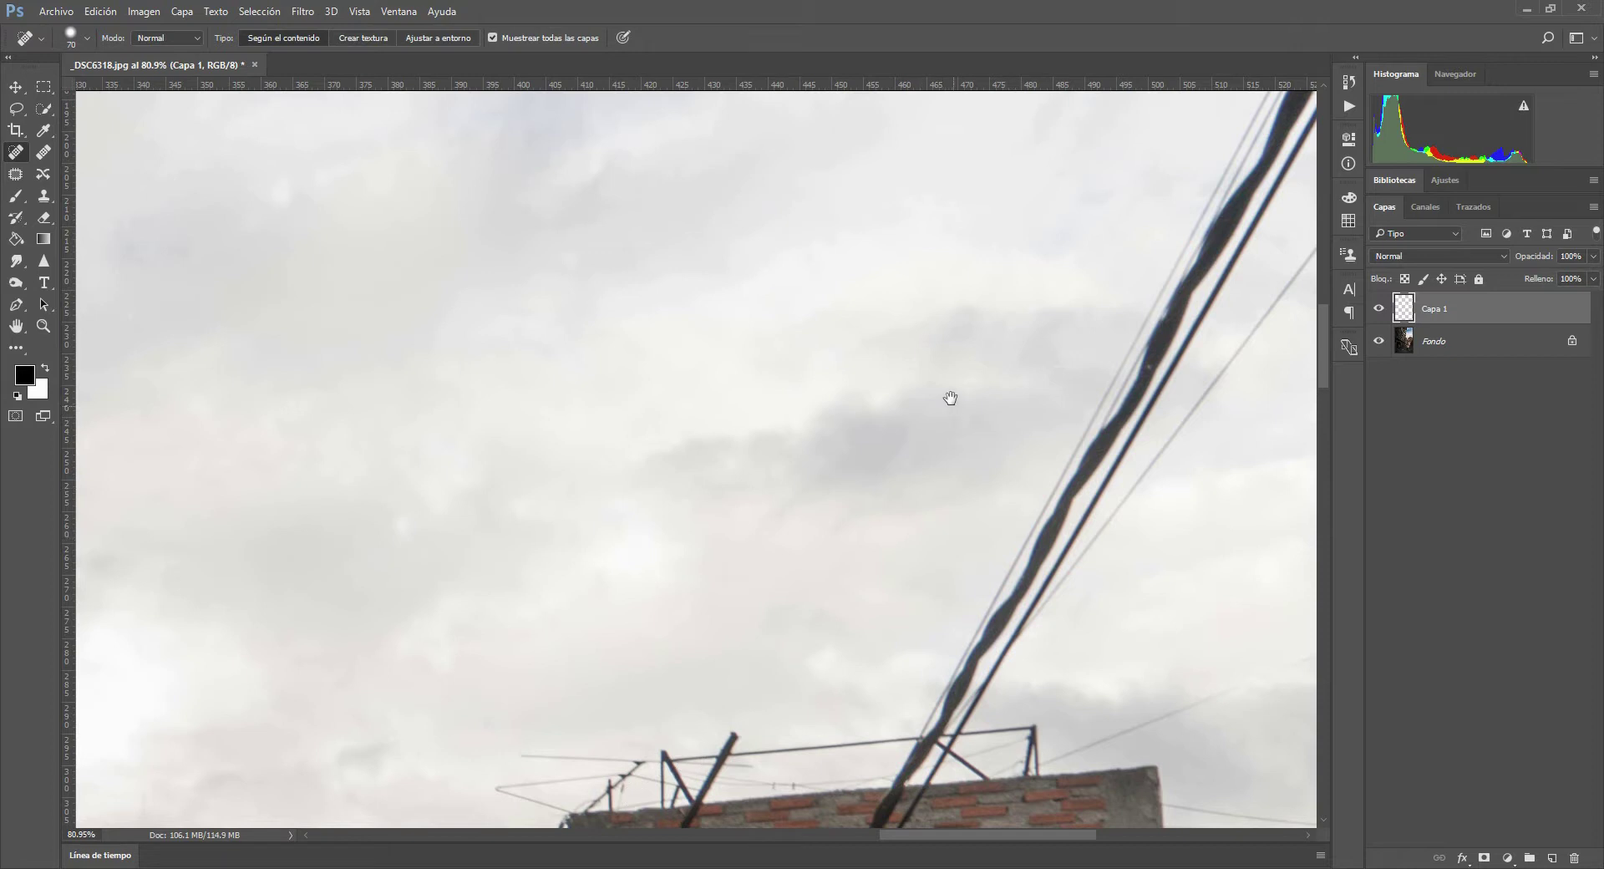
left_click_drag(951, 398, 536, 723)
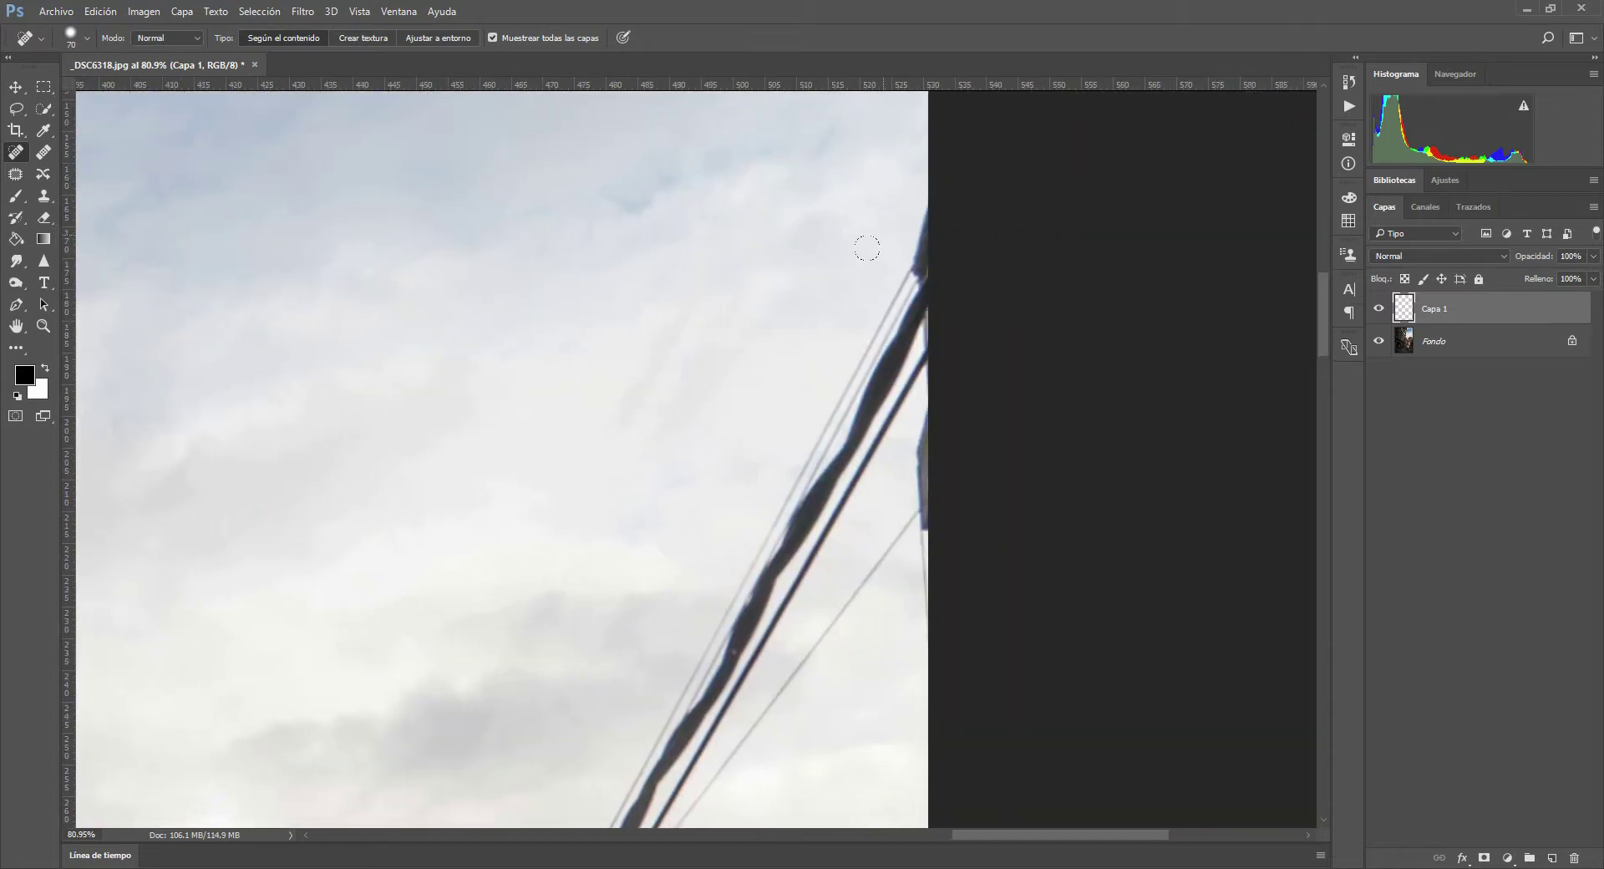
- Heal the wire remnants and blemishes along the image's right edge
left_click_drag(901, 413, 919, 585)
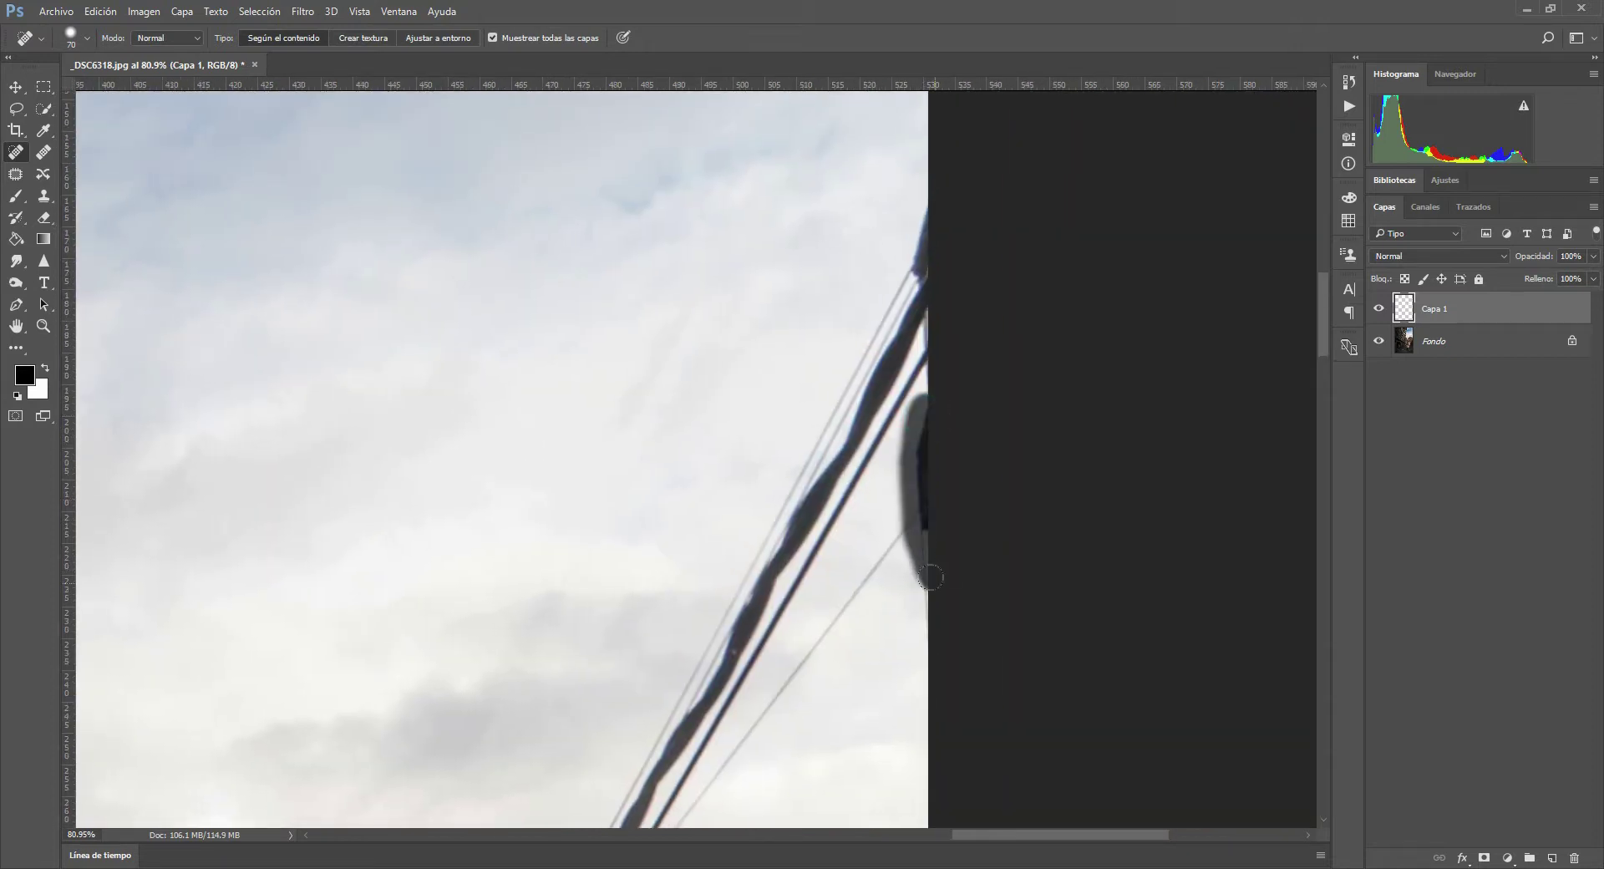
left_click(919, 404)
left_click_drag(916, 389, 911, 442)
left_click_drag(920, 194, 913, 413)
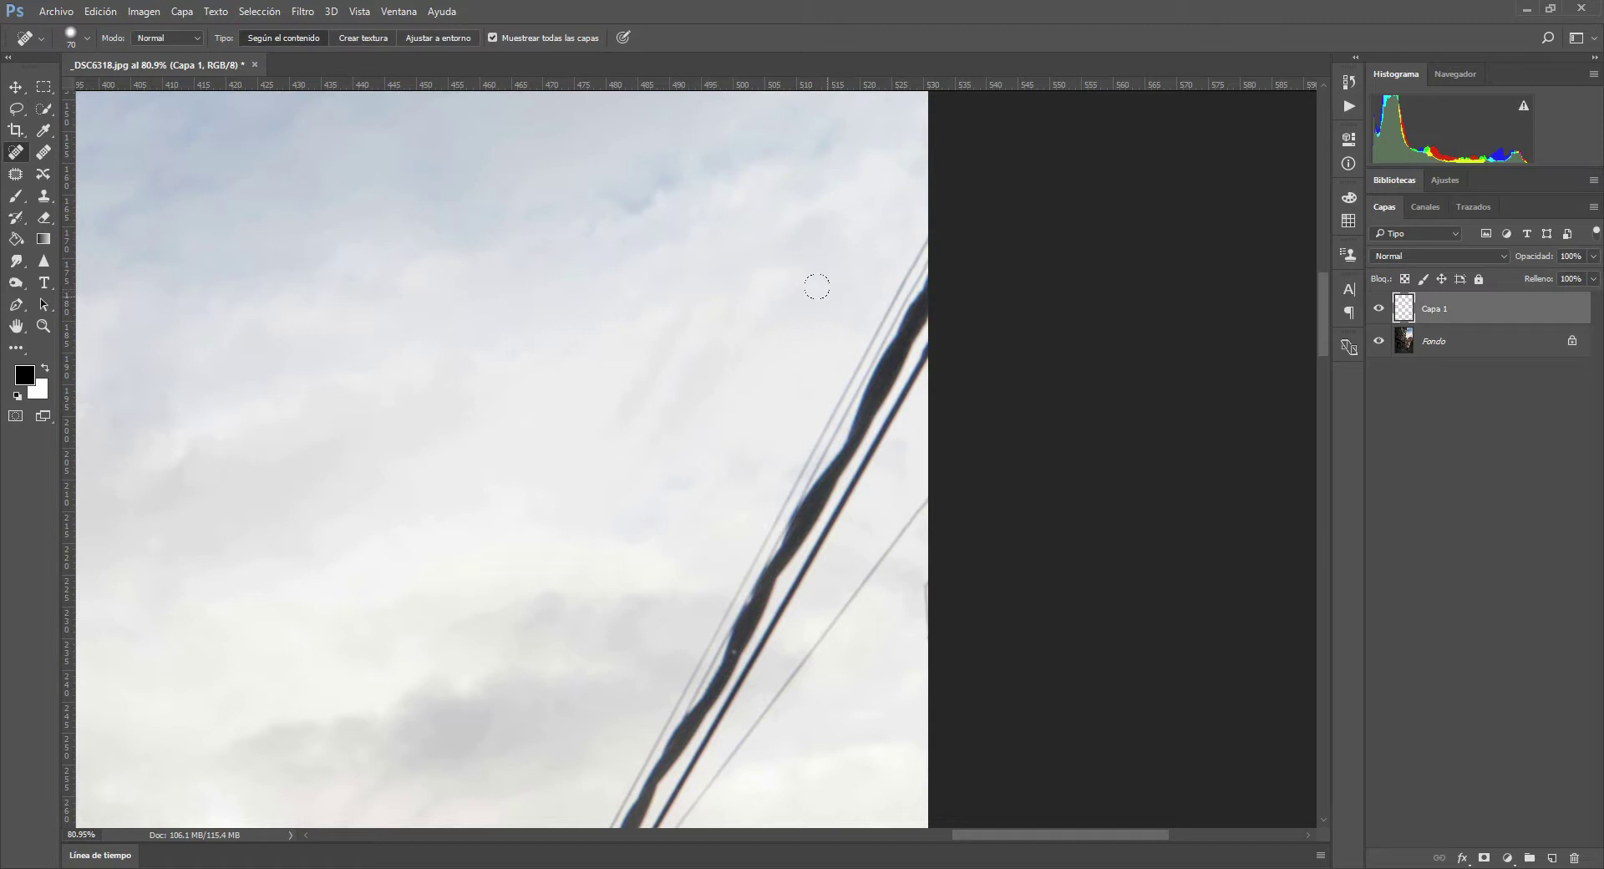
left_click_drag(917, 554, 924, 622)
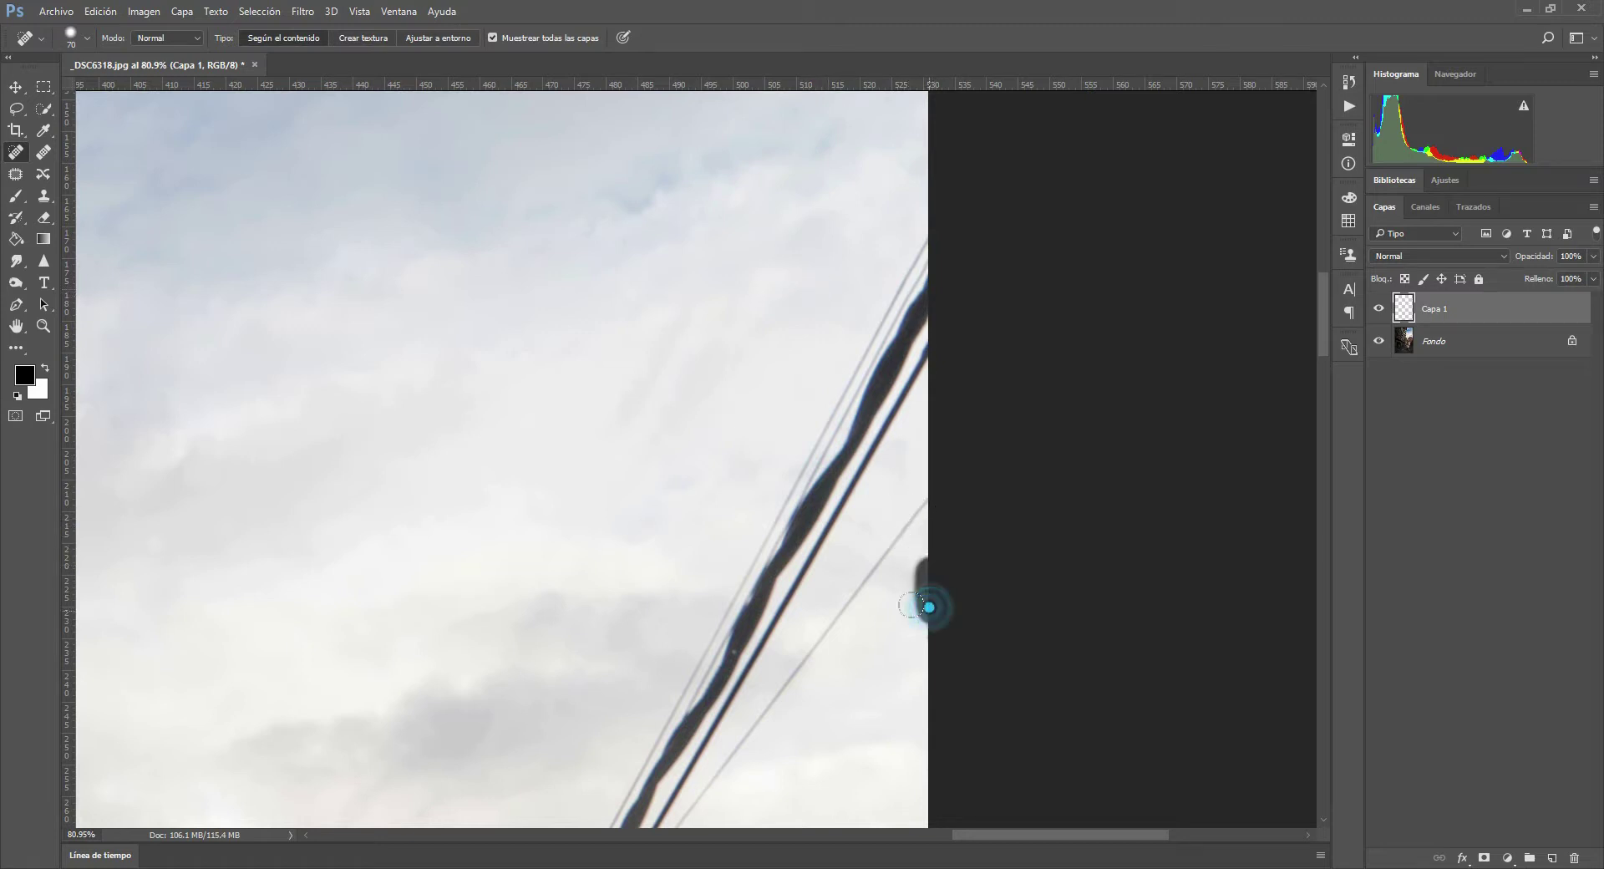
- Heal the thick diagonal cable from its top downward in repeated strokes
mouse_move(917, 236)
left_mouse_down()
mouse_move(723, 596)
mouse_move(745, 564)
left_mouse_up()
left_click_drag(879, 330, 797, 519)
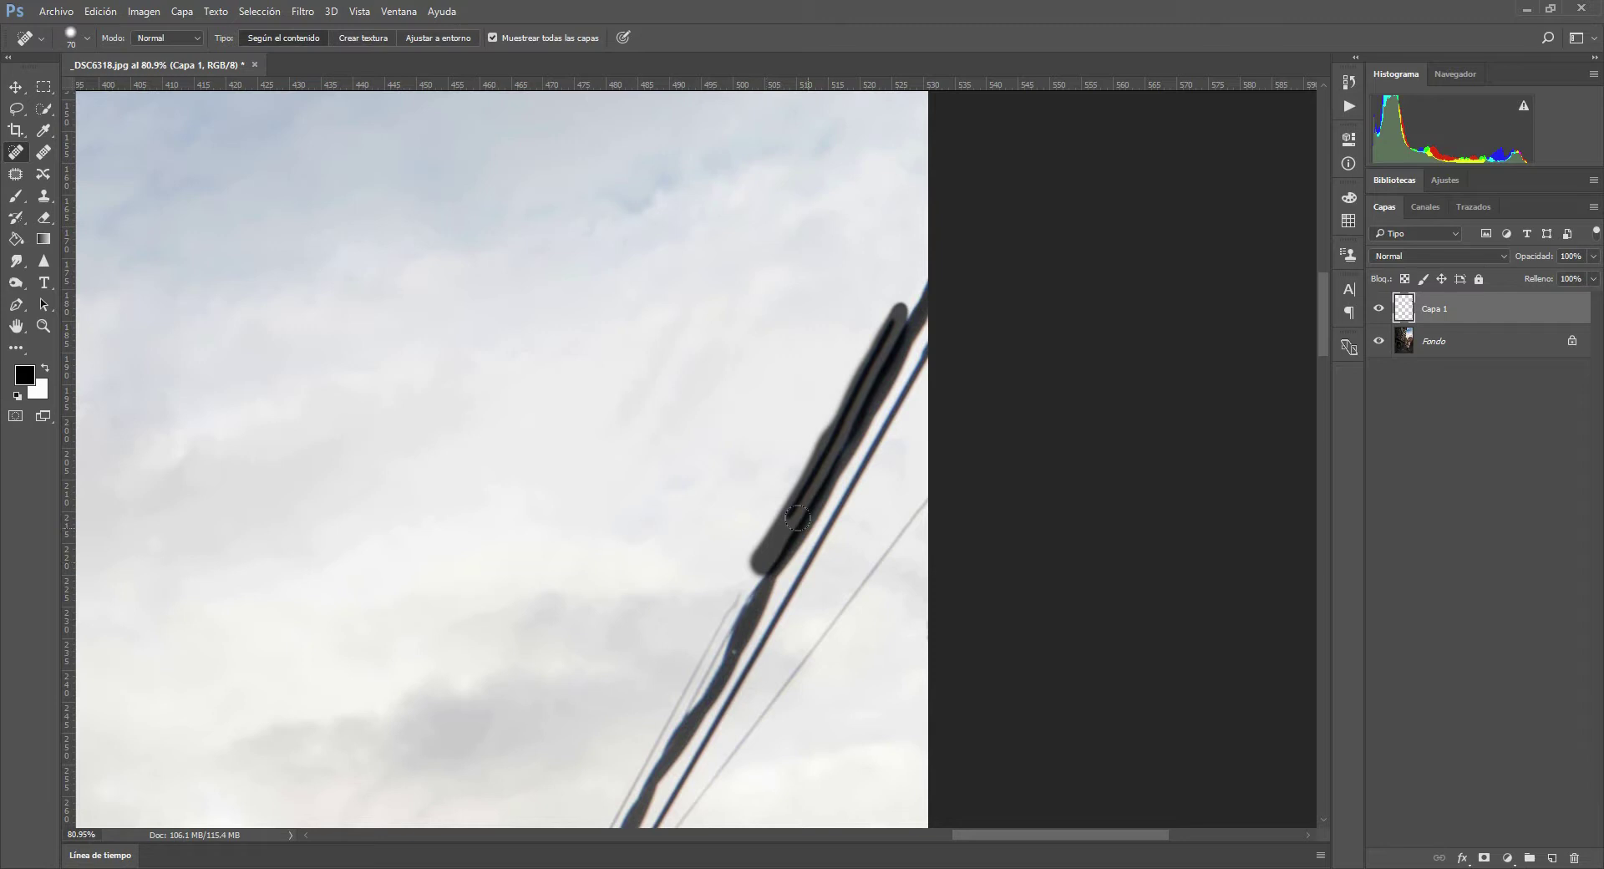
left_click_drag(925, 288, 730, 640)
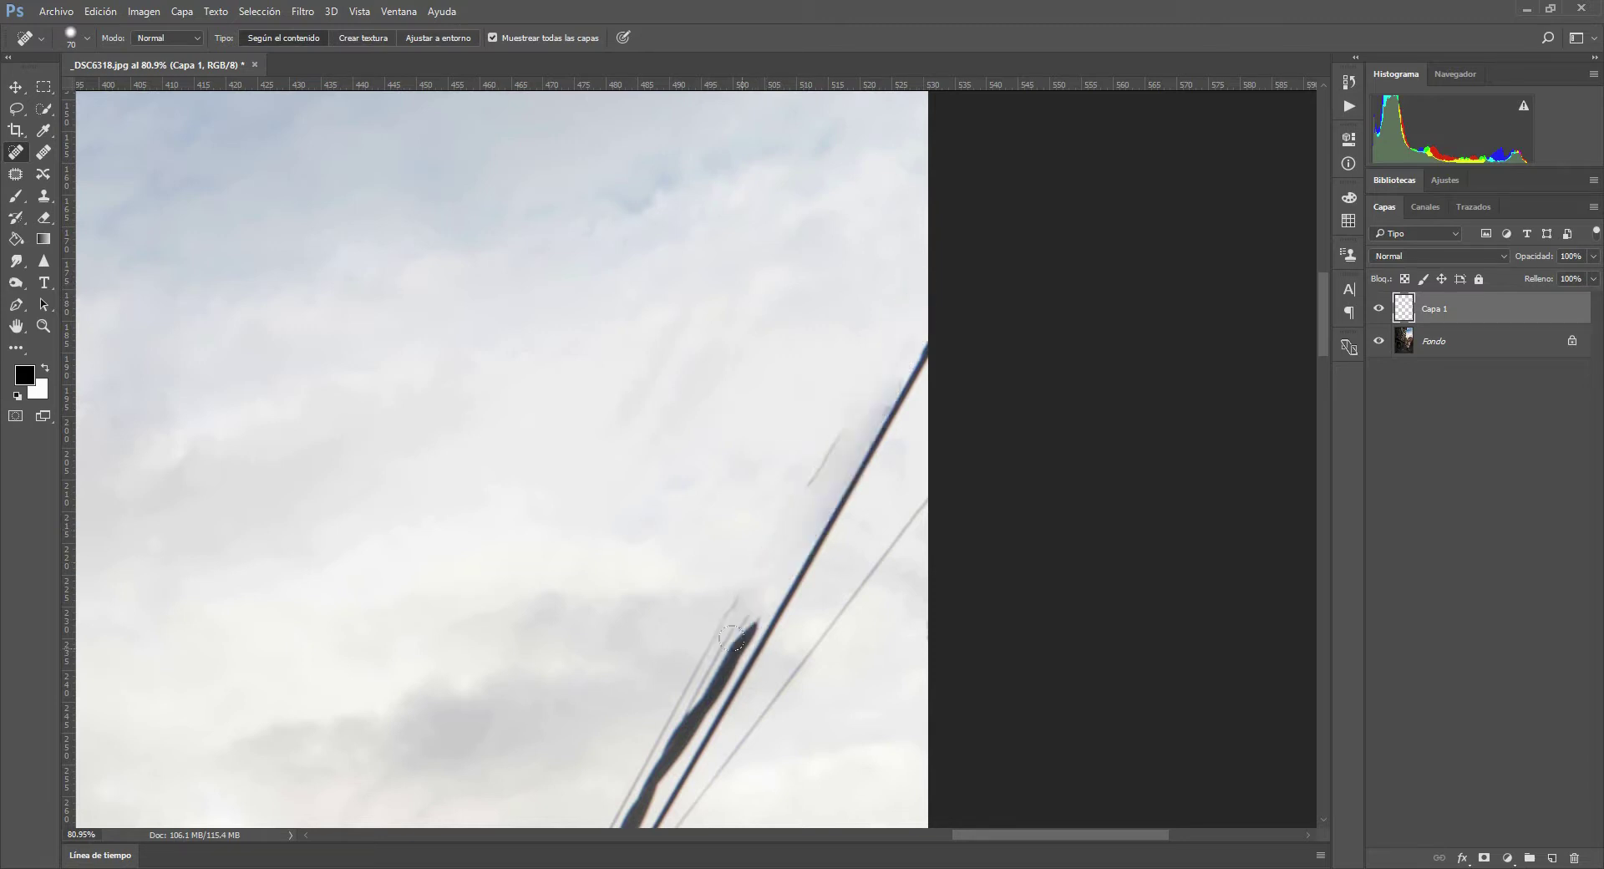
left_click_drag(840, 430, 788, 508)
left_click_drag(923, 335, 745, 664)
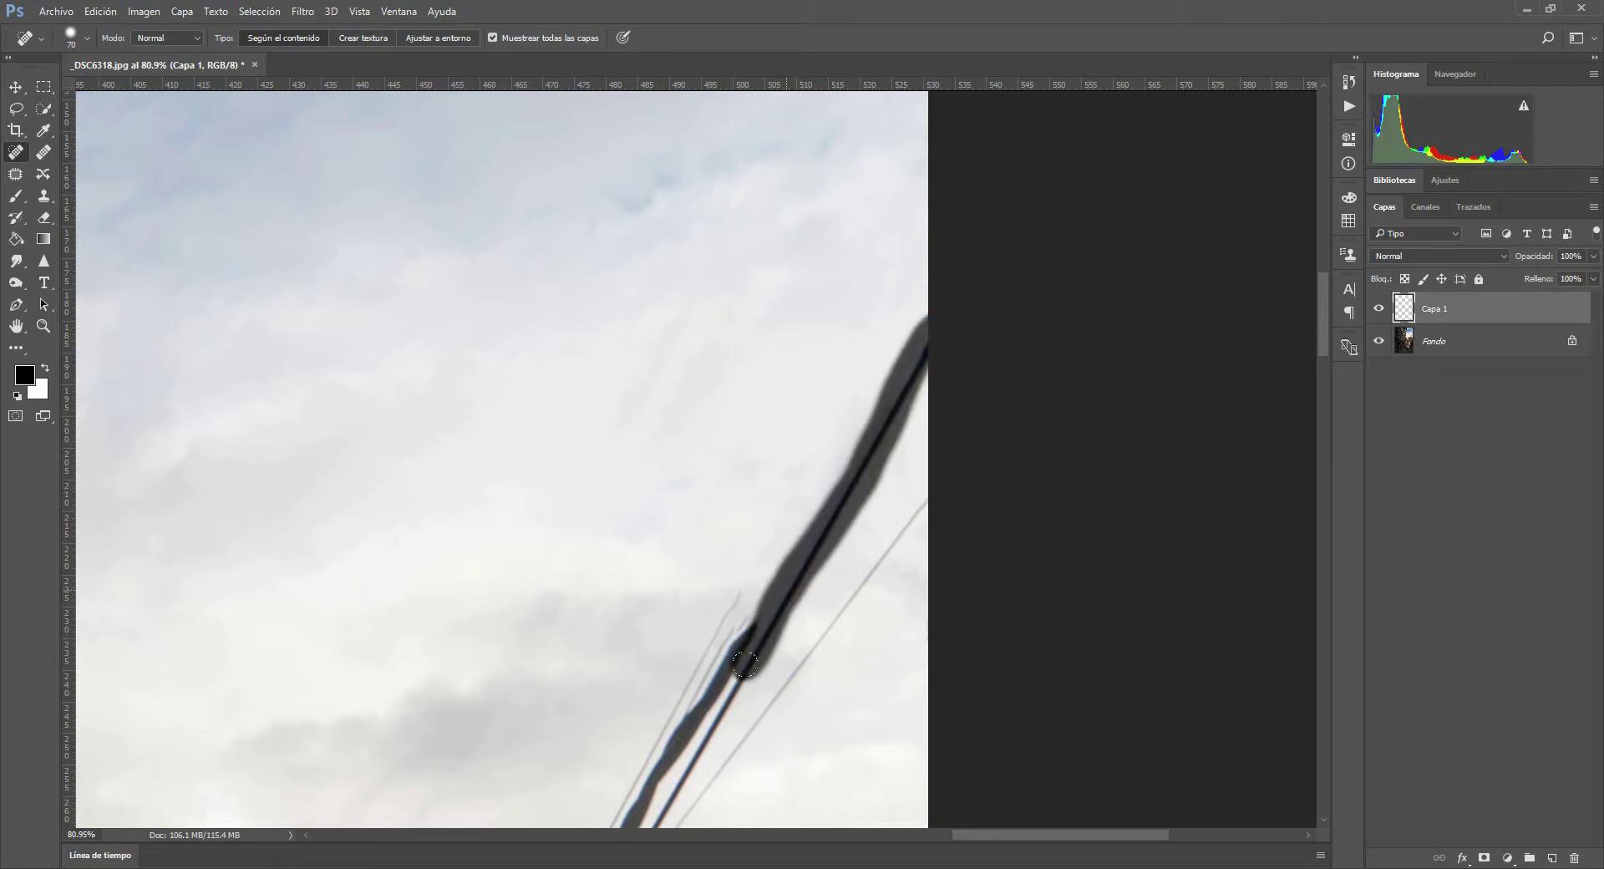
left_click_drag(869, 350, 798, 509)
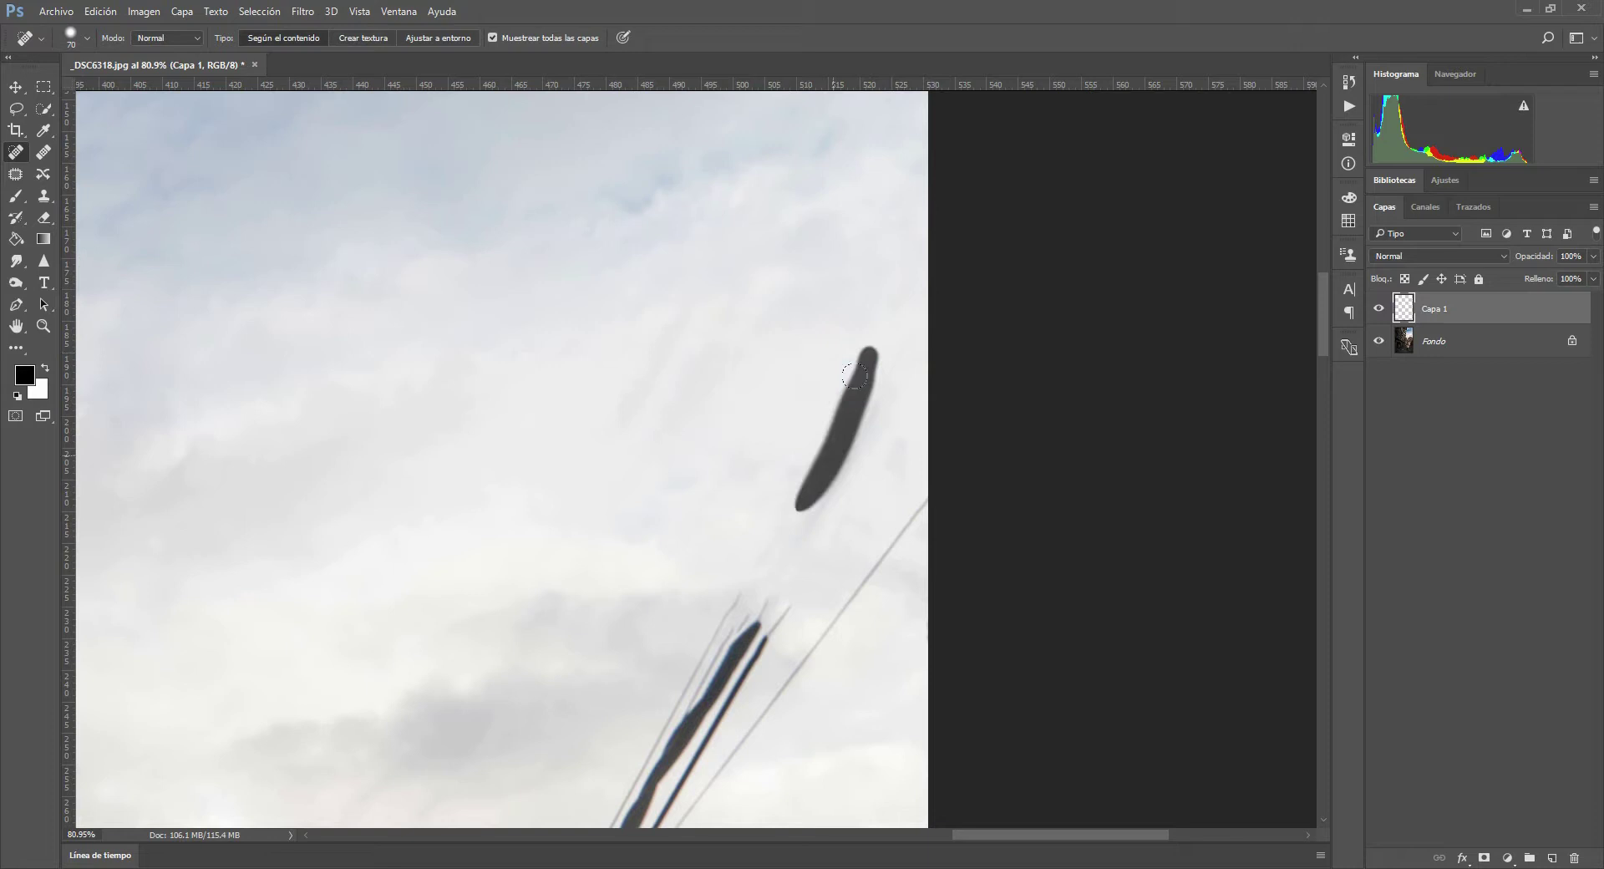
left_click_drag(923, 486, 738, 728)
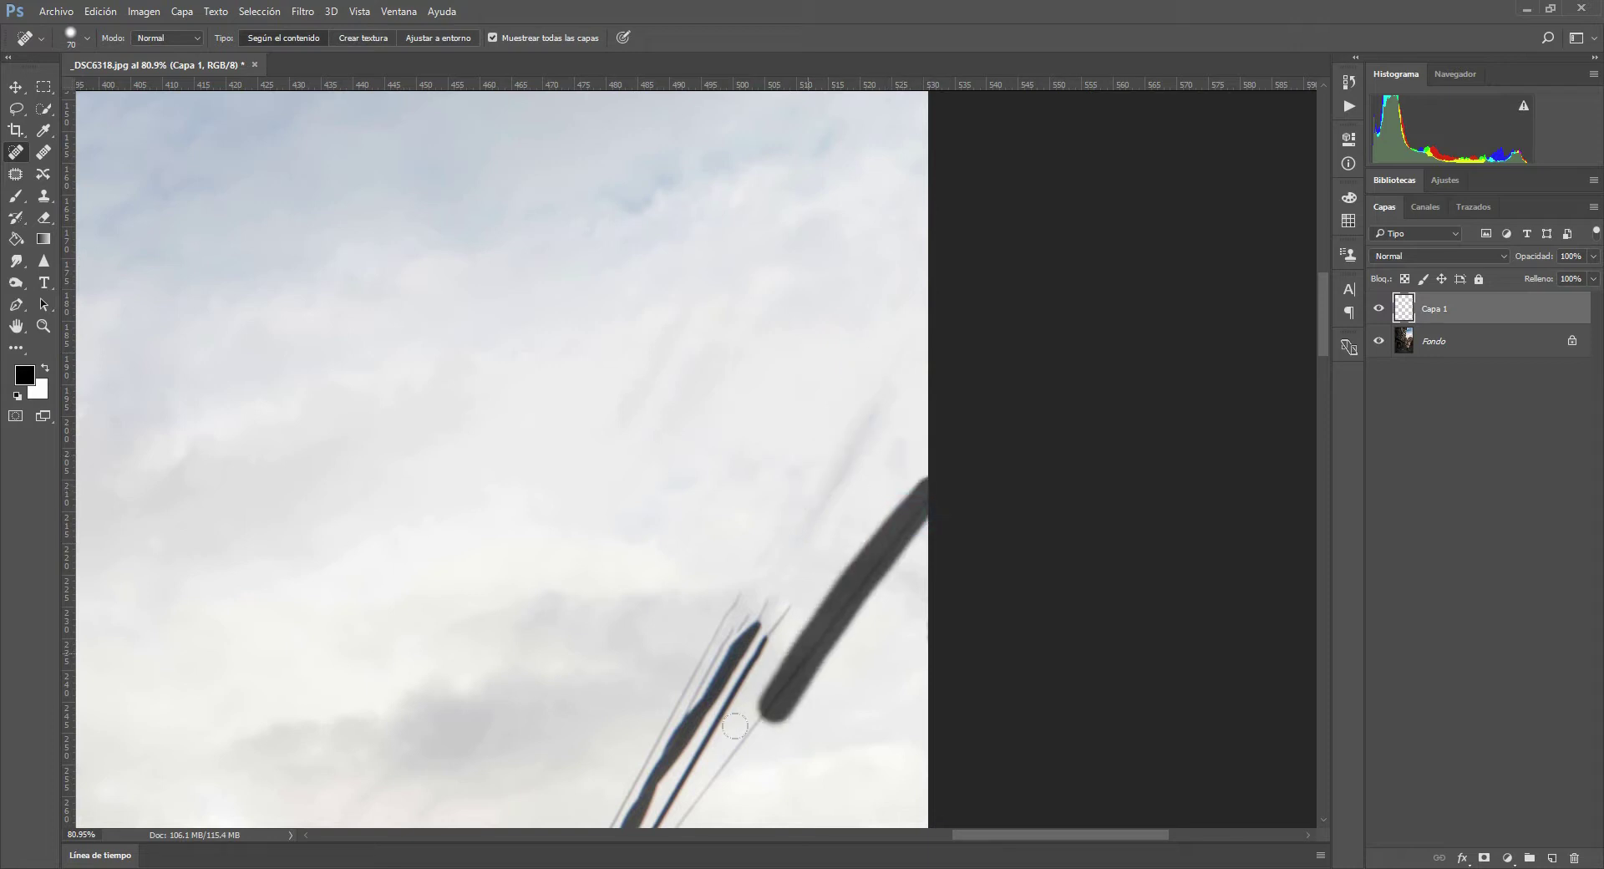
left_click_drag(875, 398, 798, 532)
left_click_drag(921, 489, 873, 555)
mouse_move(831, 482)
left_mouse_down()
mouse_move(793, 526)
mouse_move(852, 436)
mouse_move(874, 349)
left_mouse_up()
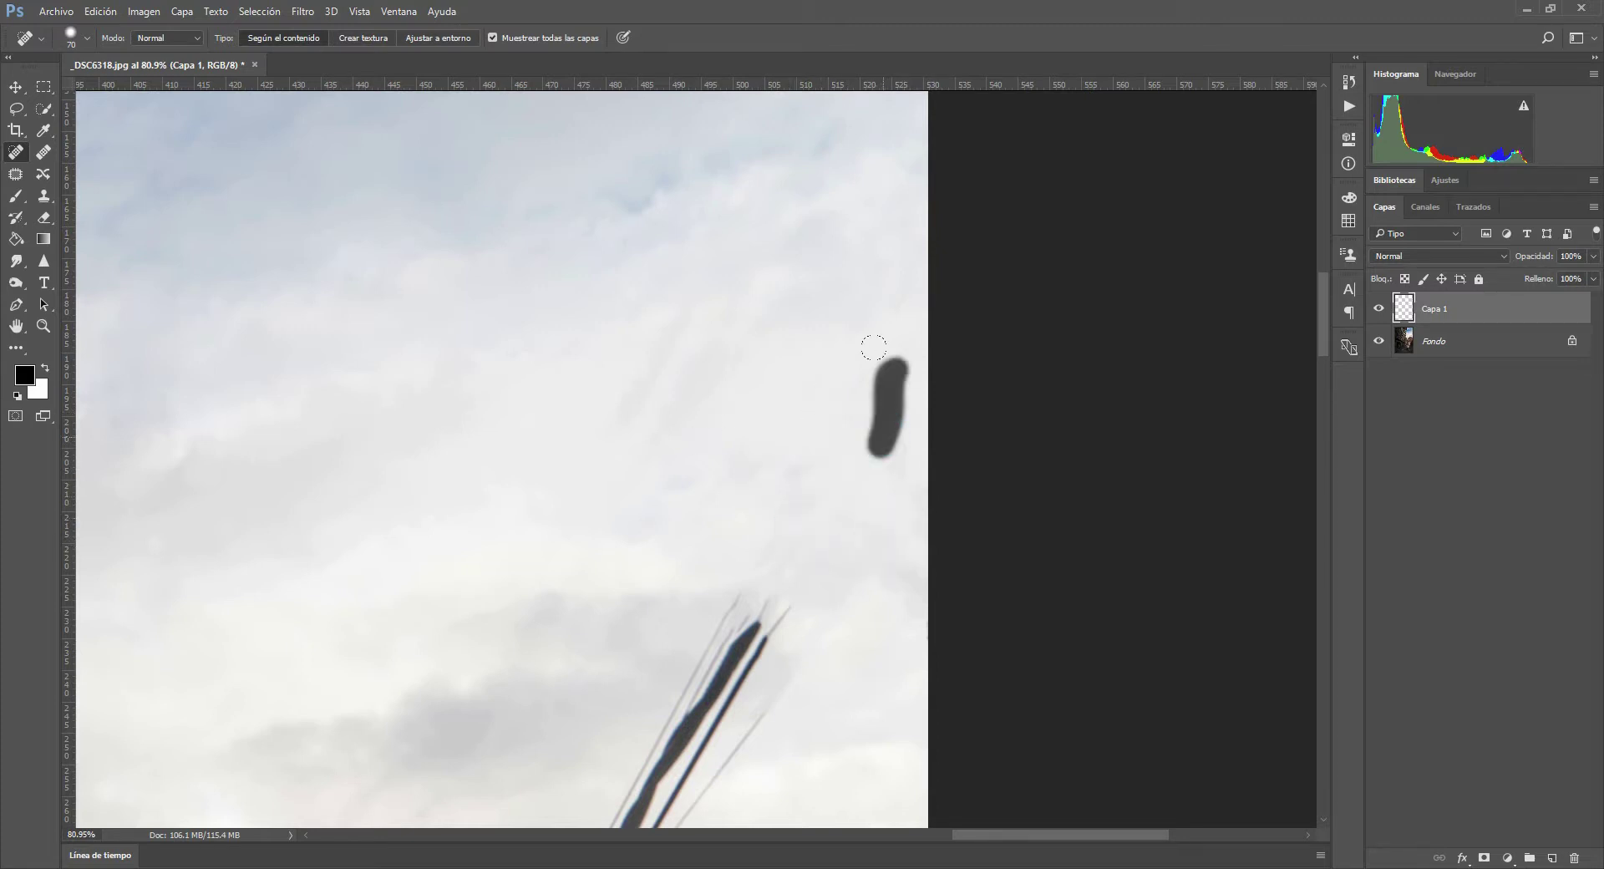
- Heal the cable's faint tip and upper stretches into the clouds
mouse_move(556, 552)
left_mouse_down()
mouse_move(691, 450)
mouse_move(720, 399)
left_mouse_up()
left_click_drag(828, 177, 777, 296)
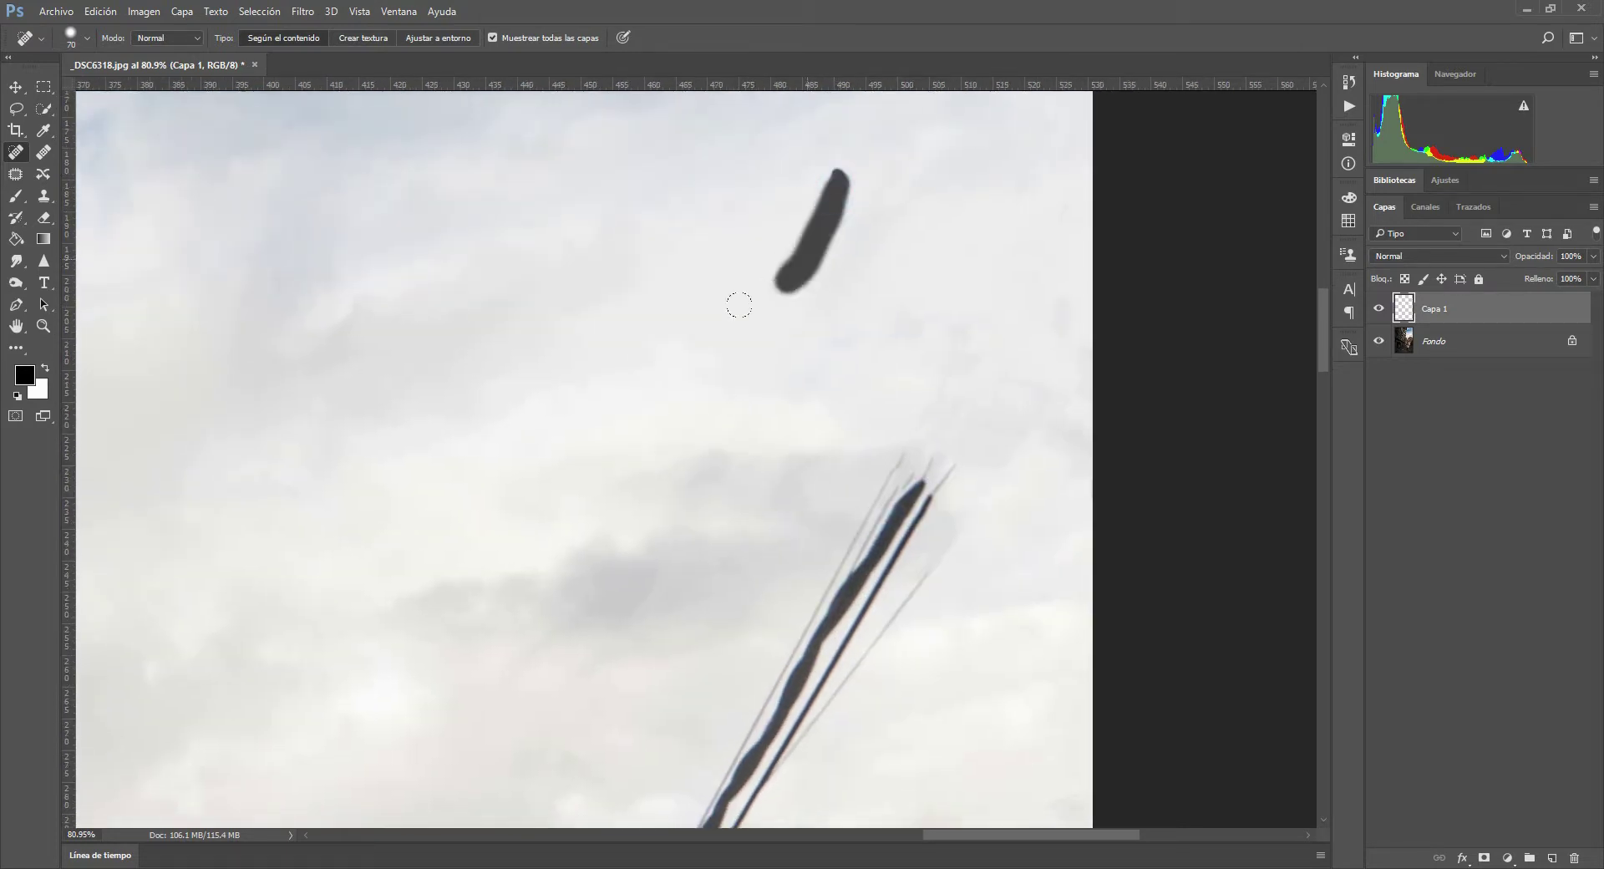
left_click_drag(950, 364, 919, 430)
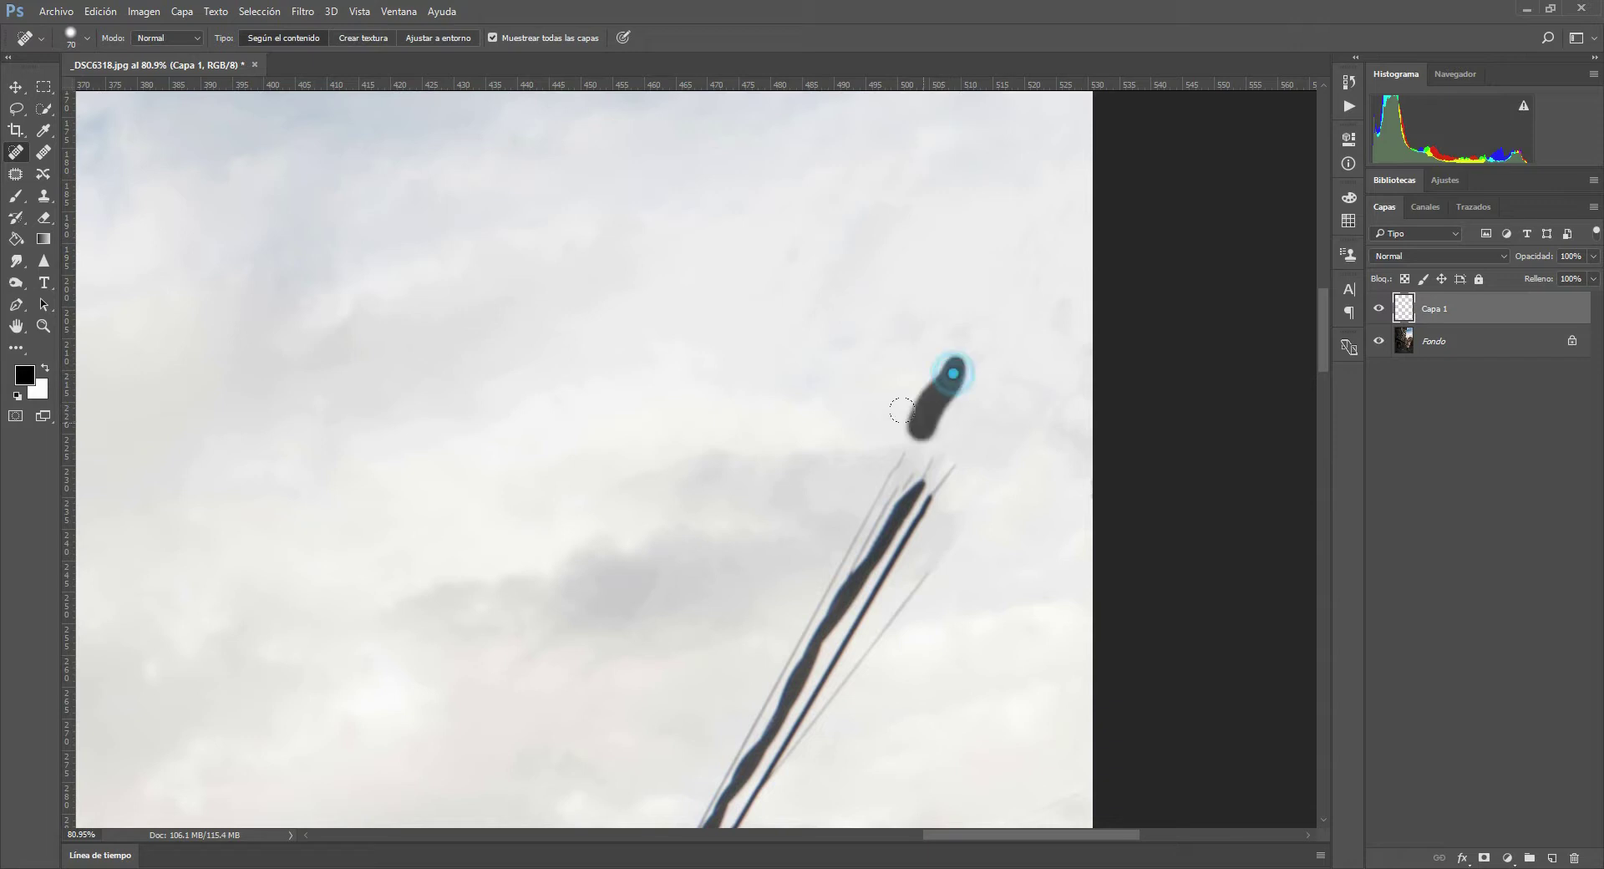
left_click_drag(1036, 384, 992, 472)
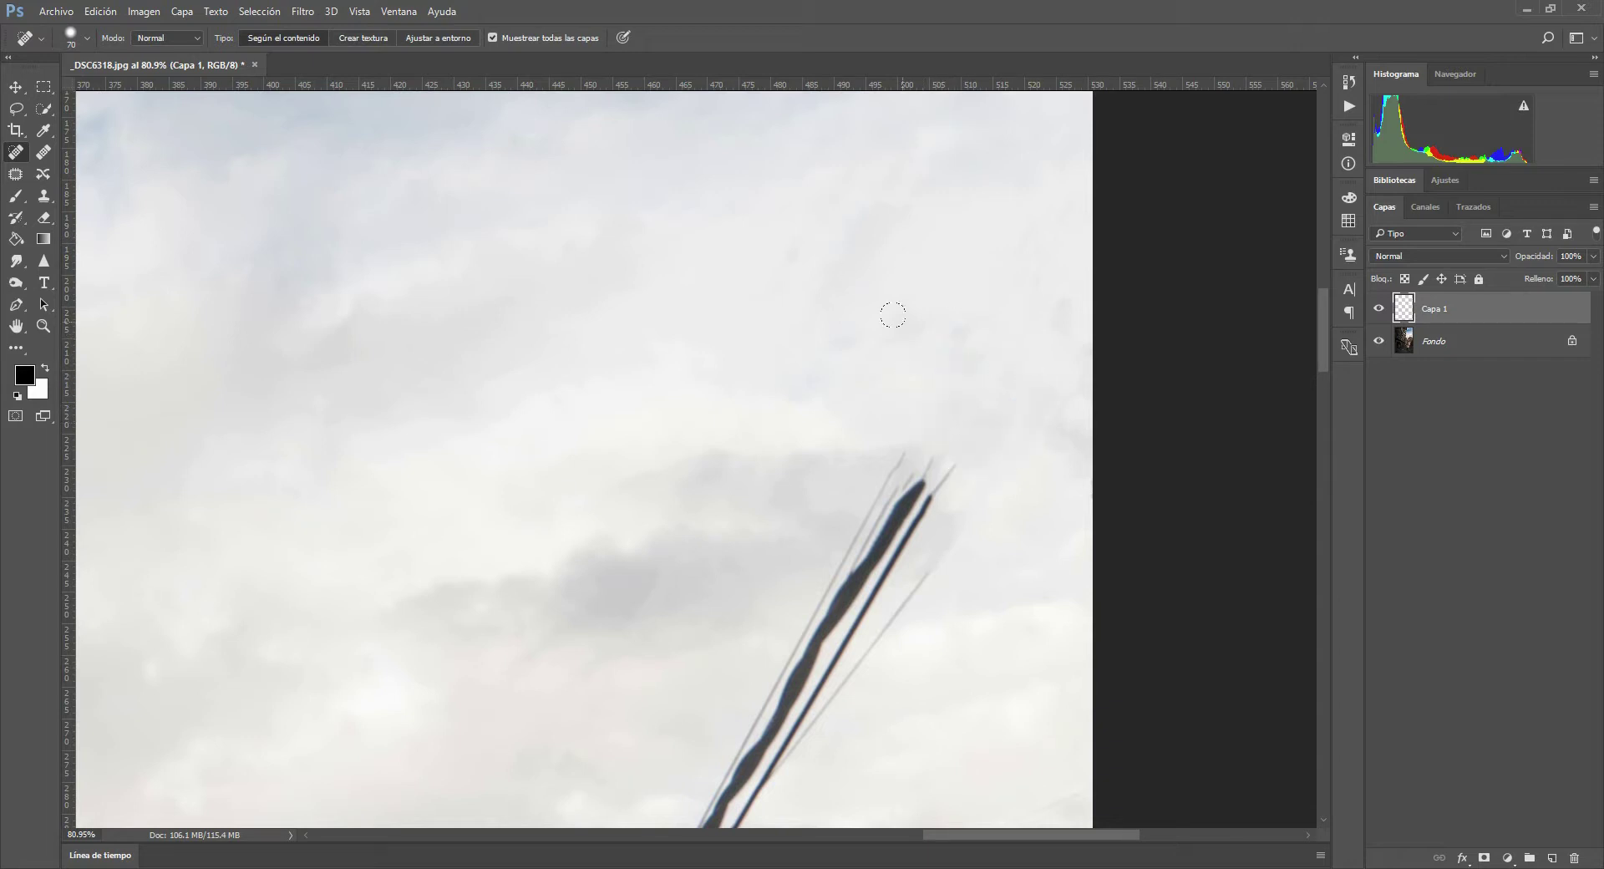
mouse_move(892, 449)
left_mouse_down()
mouse_move(845, 568)
mouse_move(780, 662)
left_mouse_up()
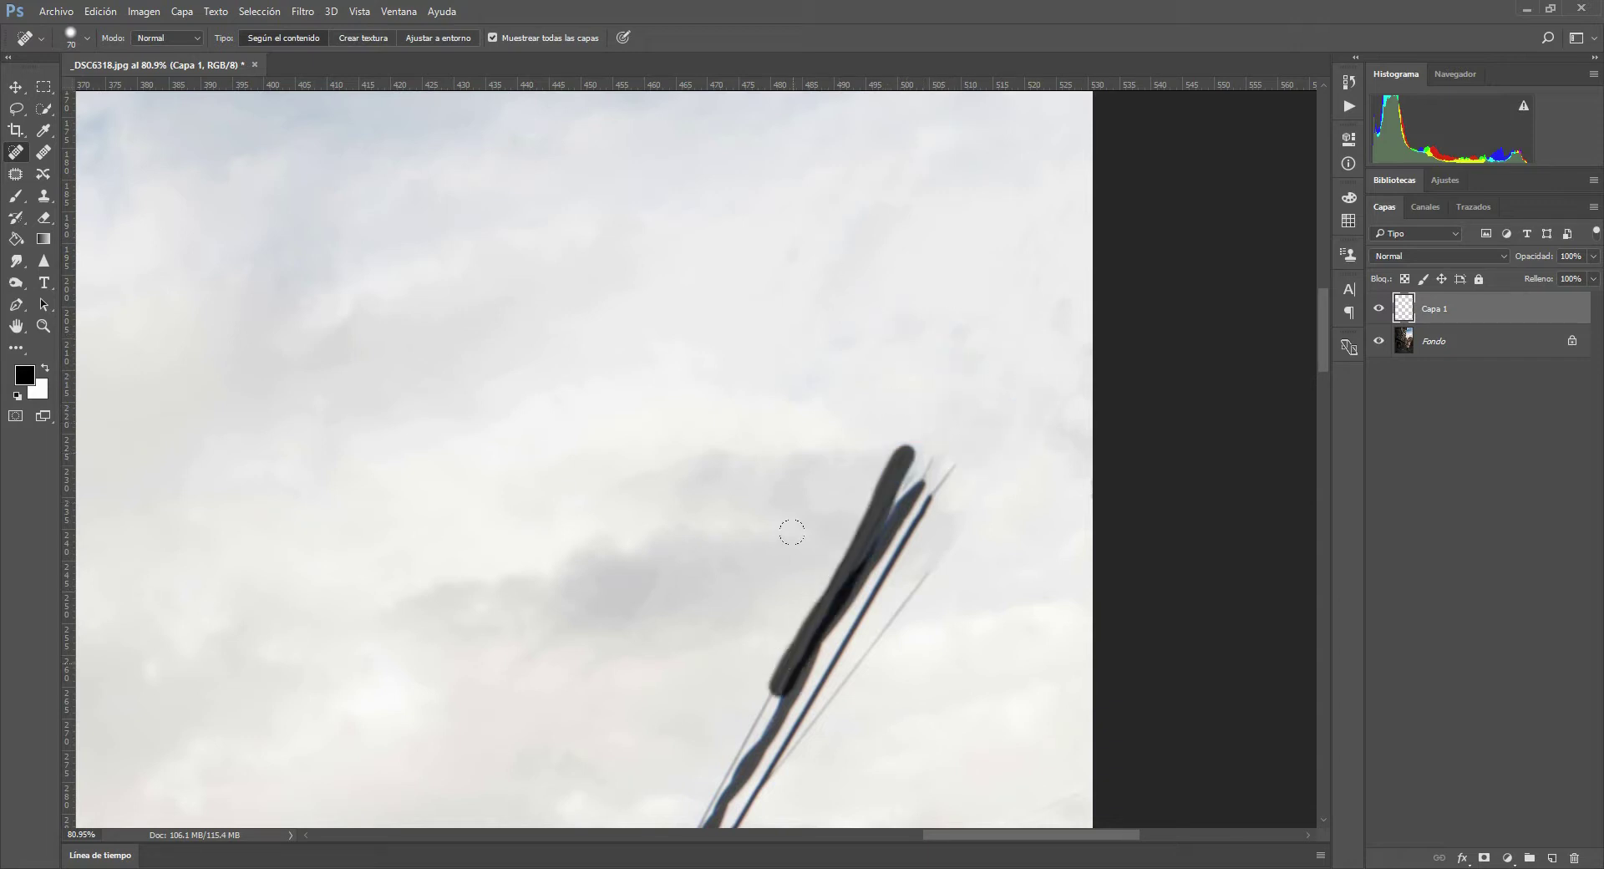
mouse_move(899, 439)
left_mouse_down()
mouse_move(798, 623)
mouse_move(807, 609)
left_mouse_up()
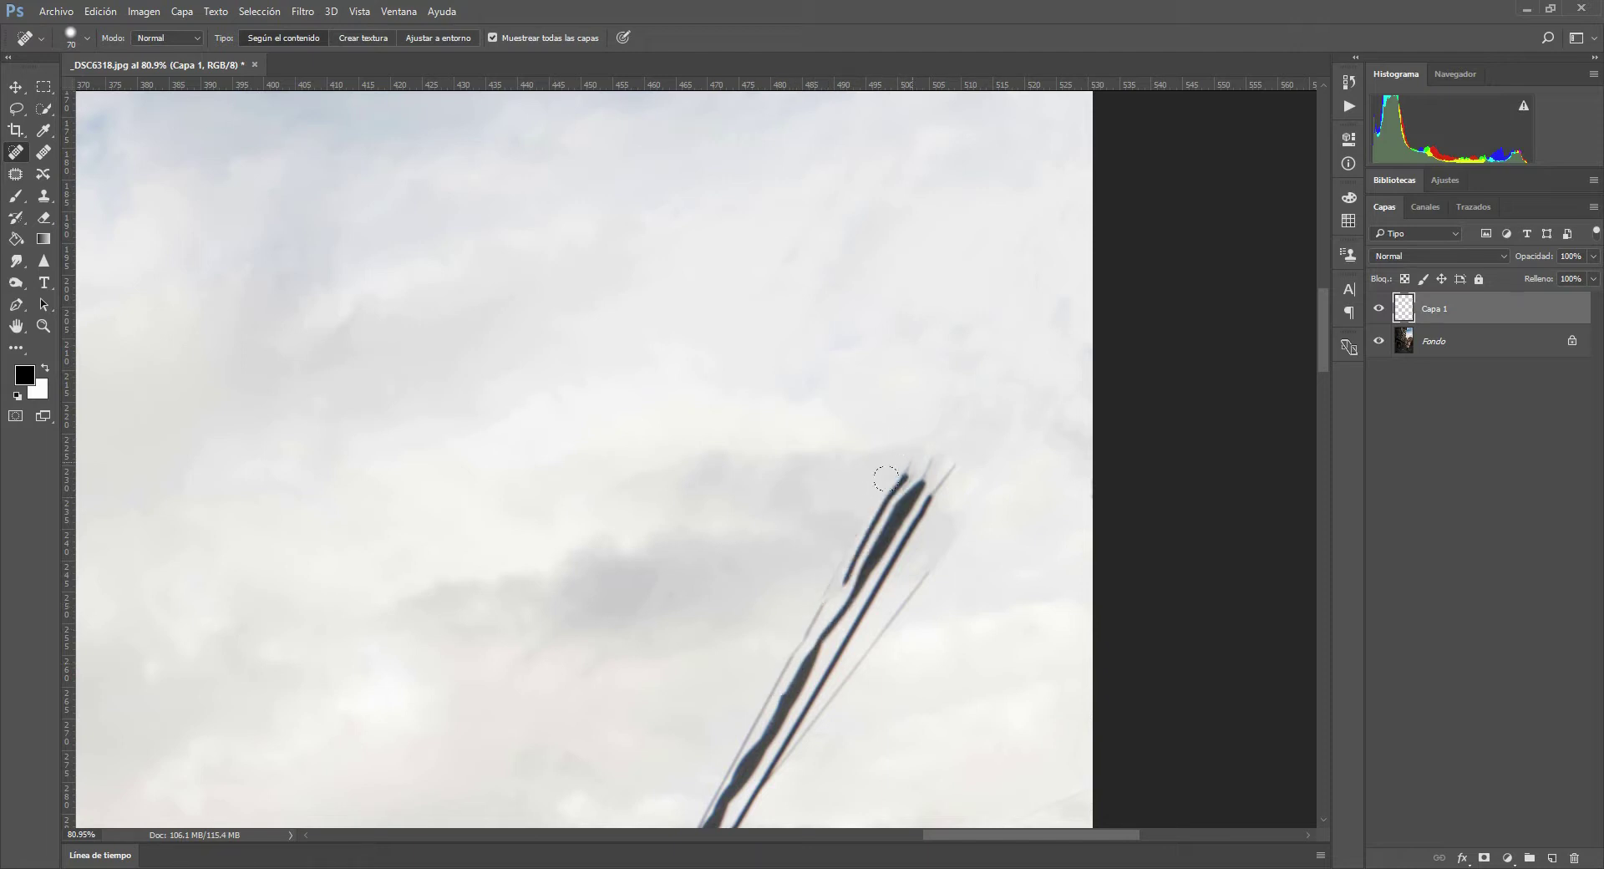
left_click_drag(886, 479, 828, 577)
mouse_move(928, 458)
left_mouse_down()
mouse_move(835, 631)
mouse_move(906, 460)
mouse_move(827, 597)
mouse_move(932, 480)
mouse_move(794, 682)
left_mouse_up()
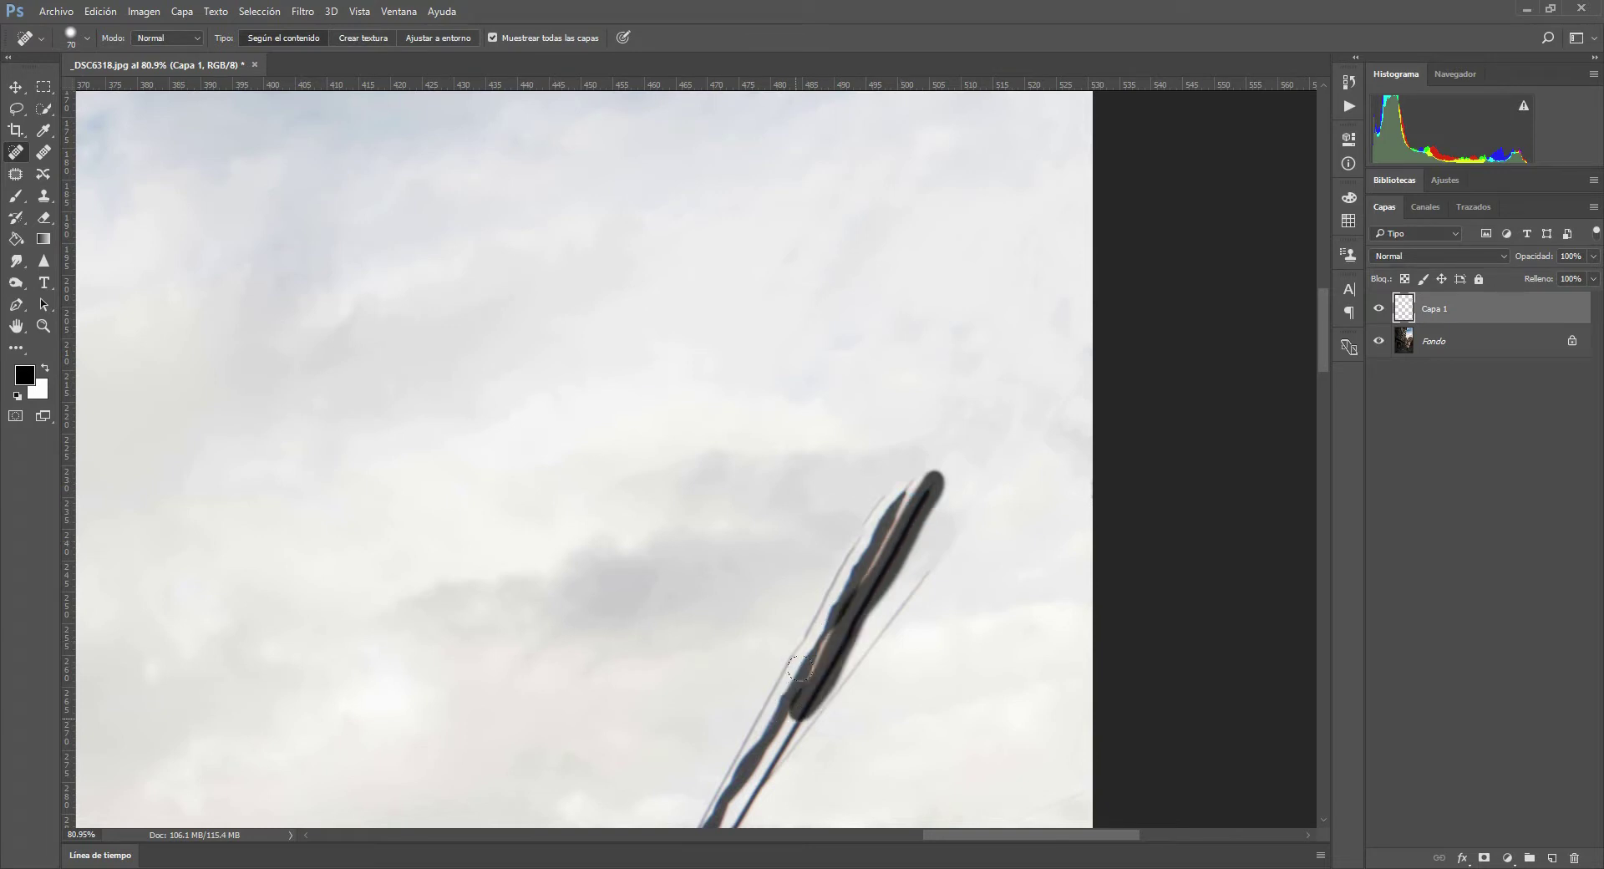
- Blend the rest of the cable's top section away, using a straight Shift-click stroke
left_click_drag(915, 500, 860, 561)
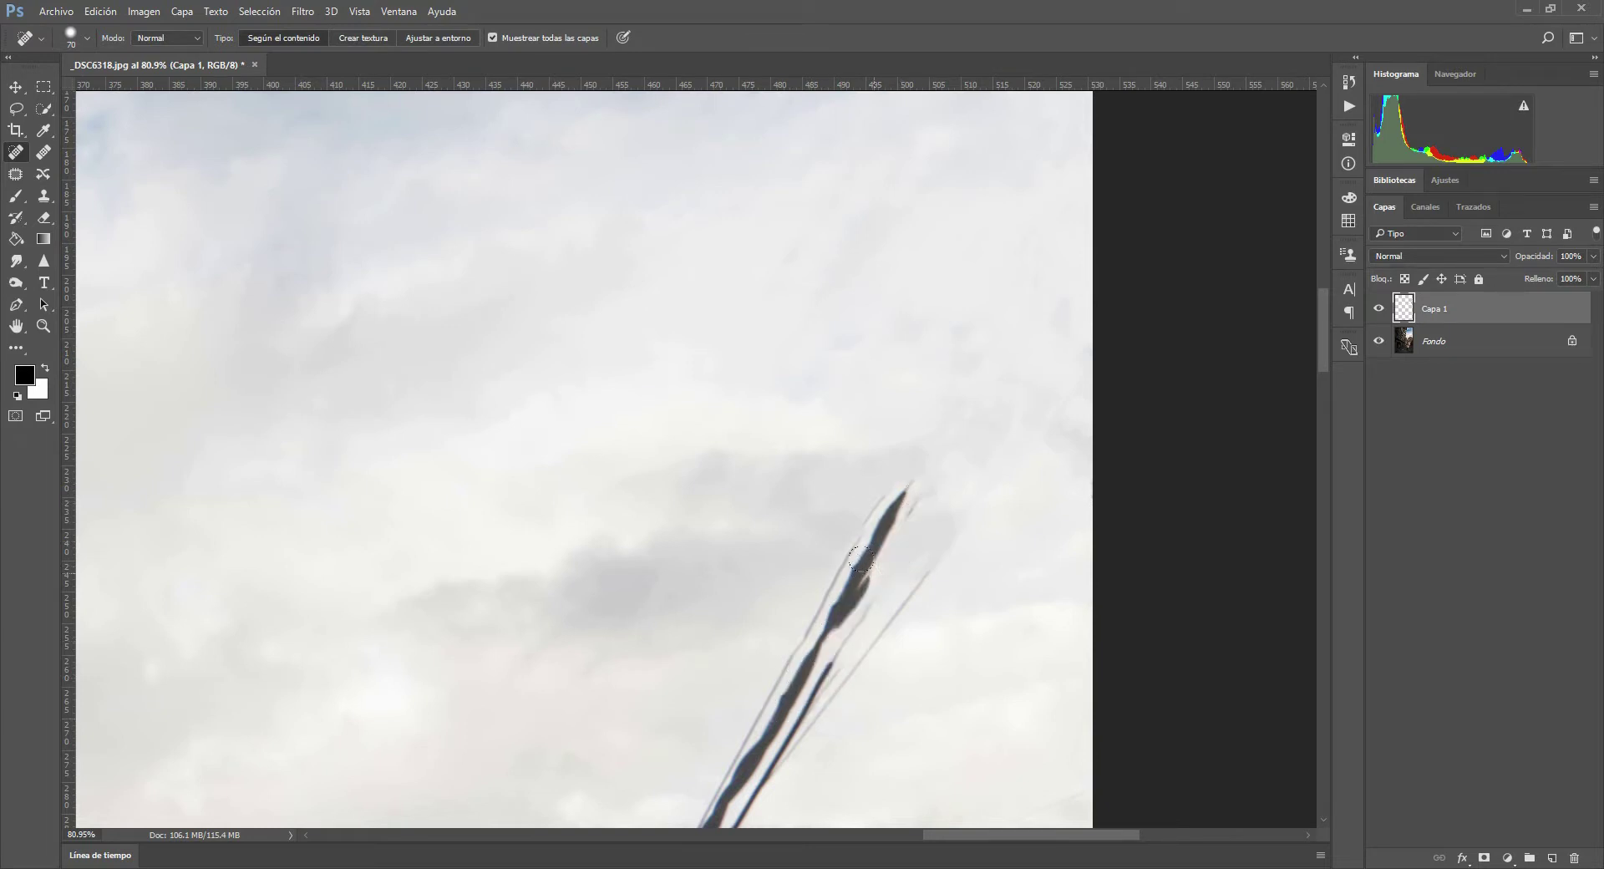
left_click_drag(914, 463, 815, 617)
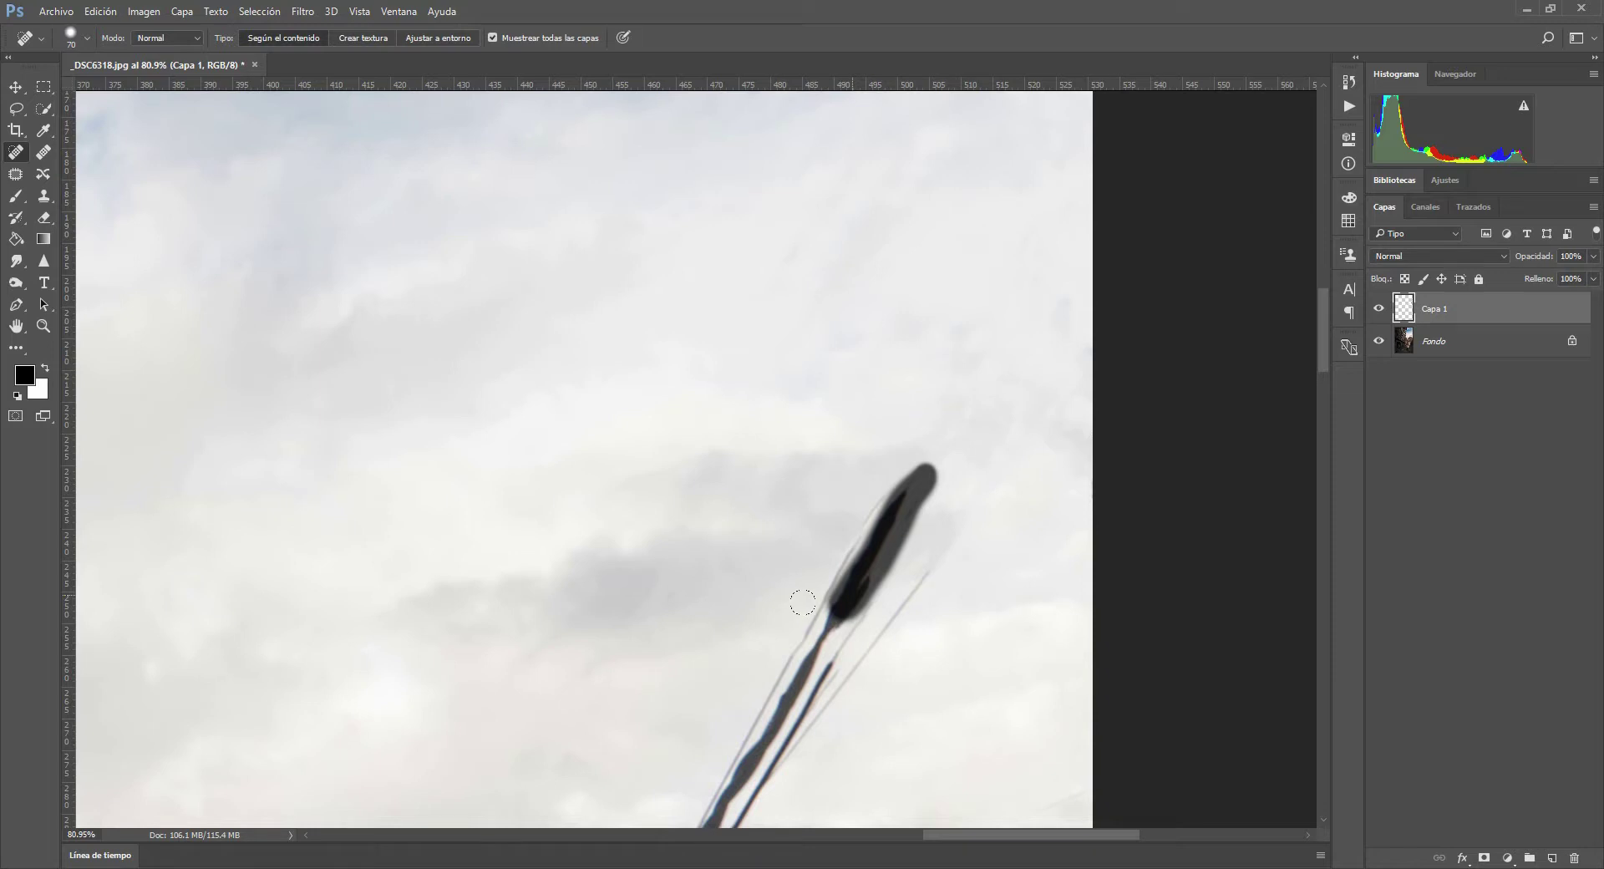
left_click_drag(884, 488, 808, 598)
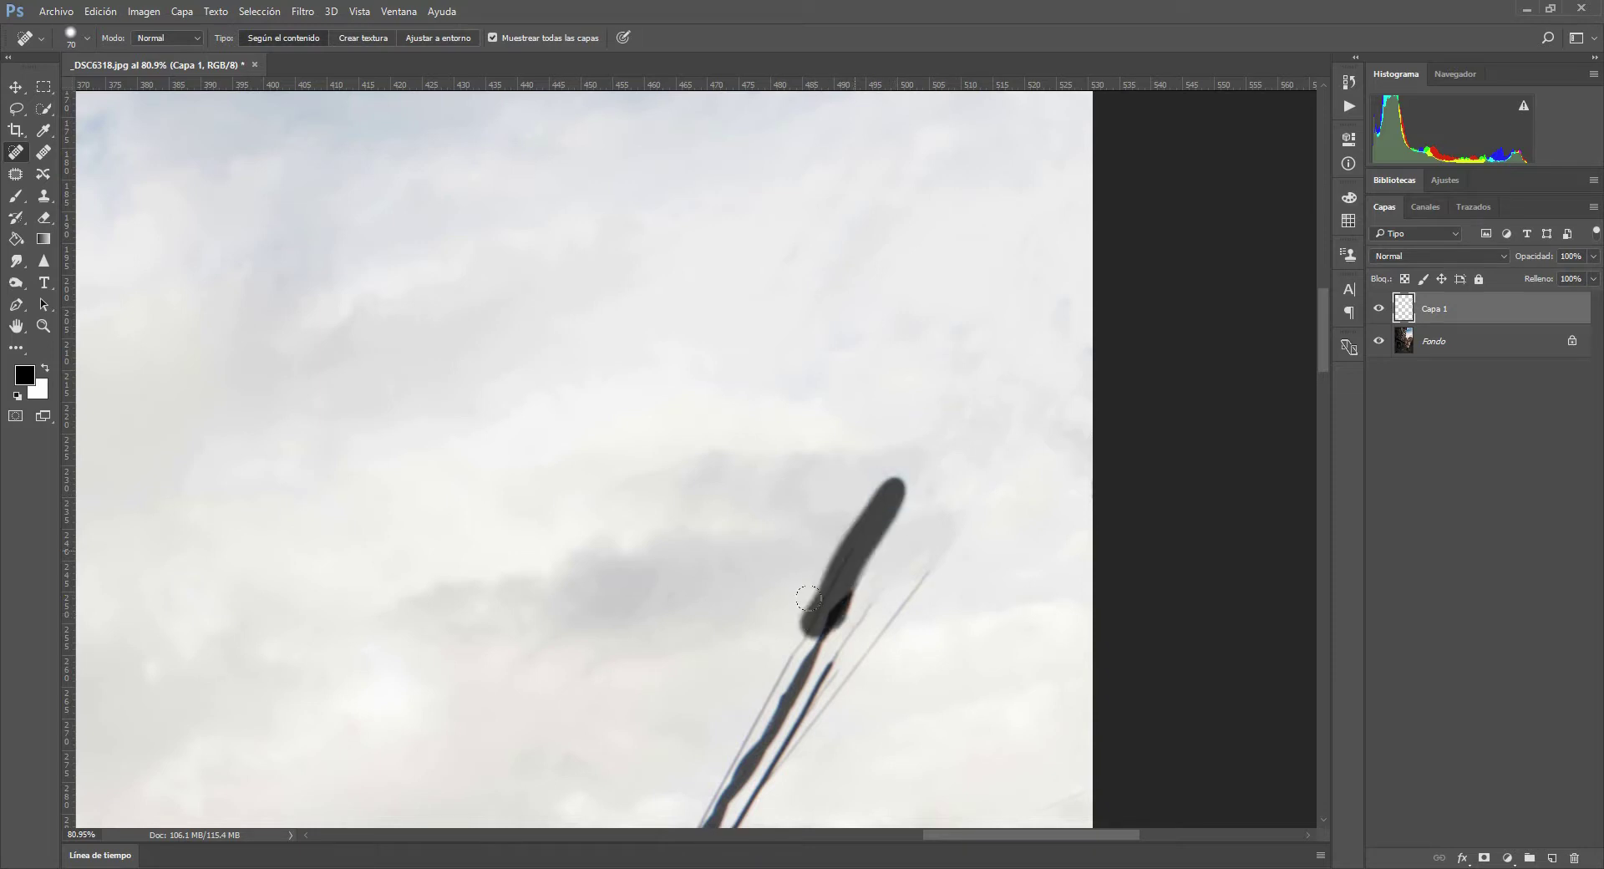
left_click_drag(940, 477, 825, 678)
left_click(824, 678, "shift")
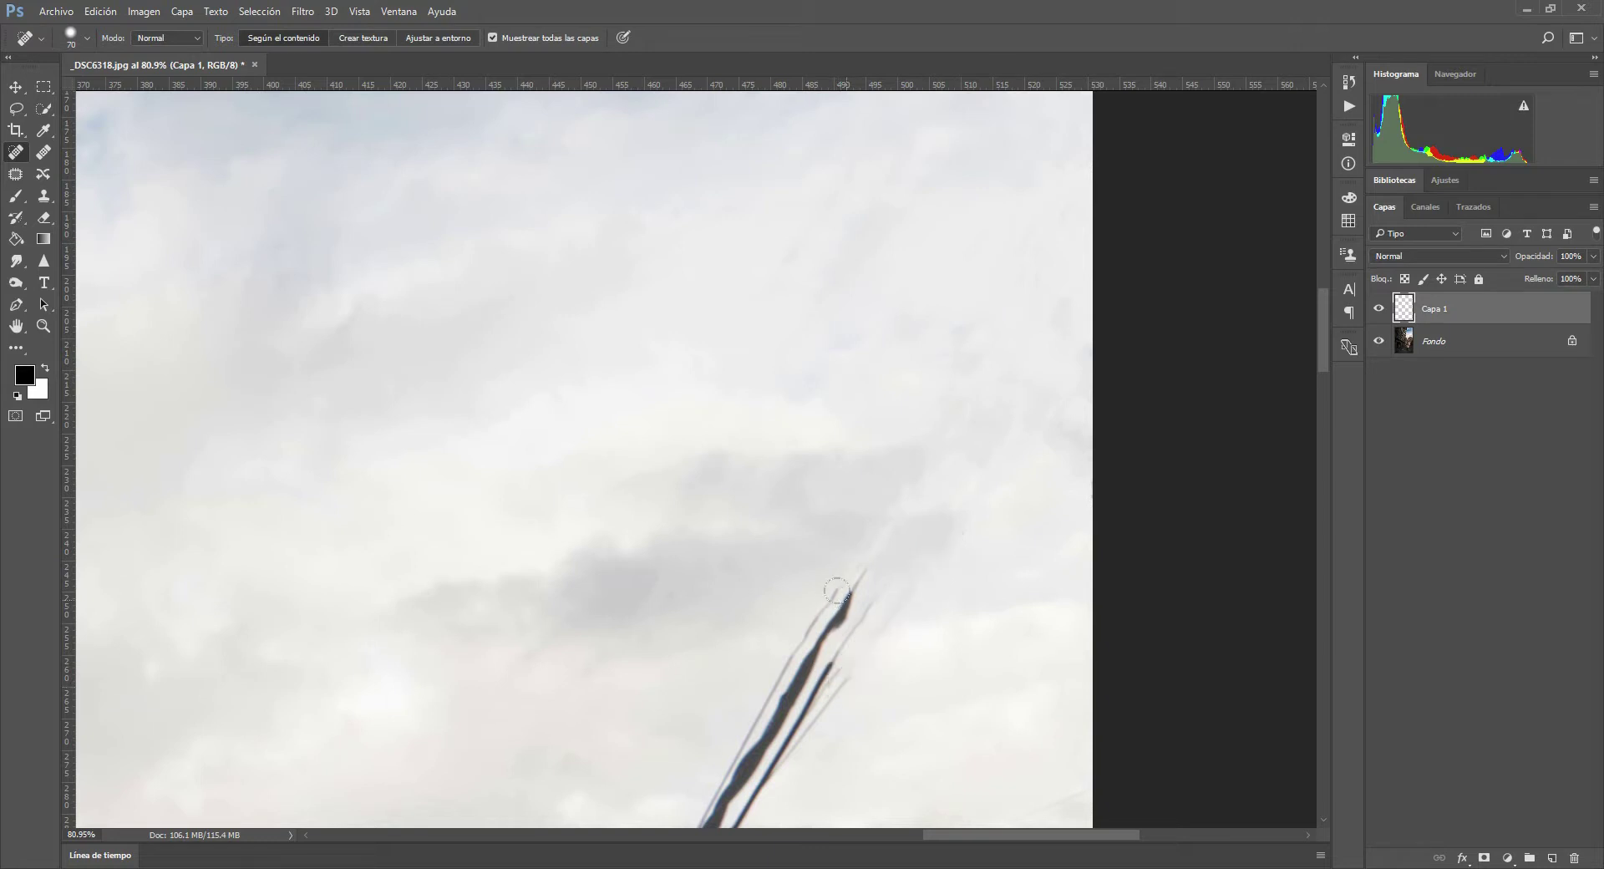
left_click_drag(934, 521, 902, 585)
left_click_drag(1040, 374, 961, 522)
- Heal the remaining cable in repeated passes down to where it meets the rooftop antenna
left_click_drag(655, 554, 791, 458)
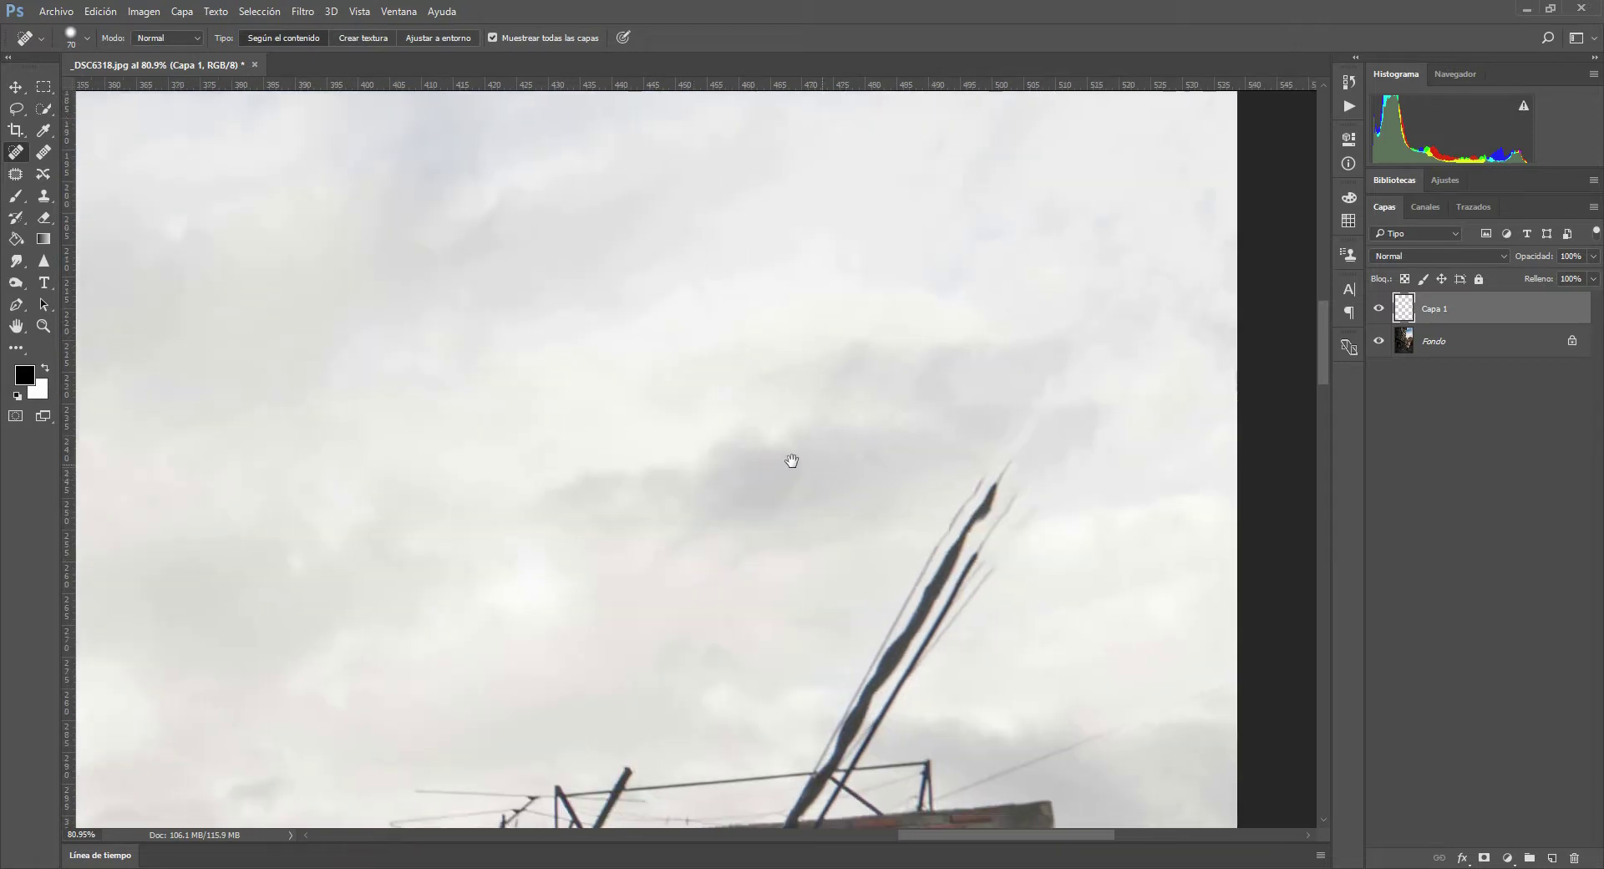
left_click_drag(1027, 500, 914, 647)
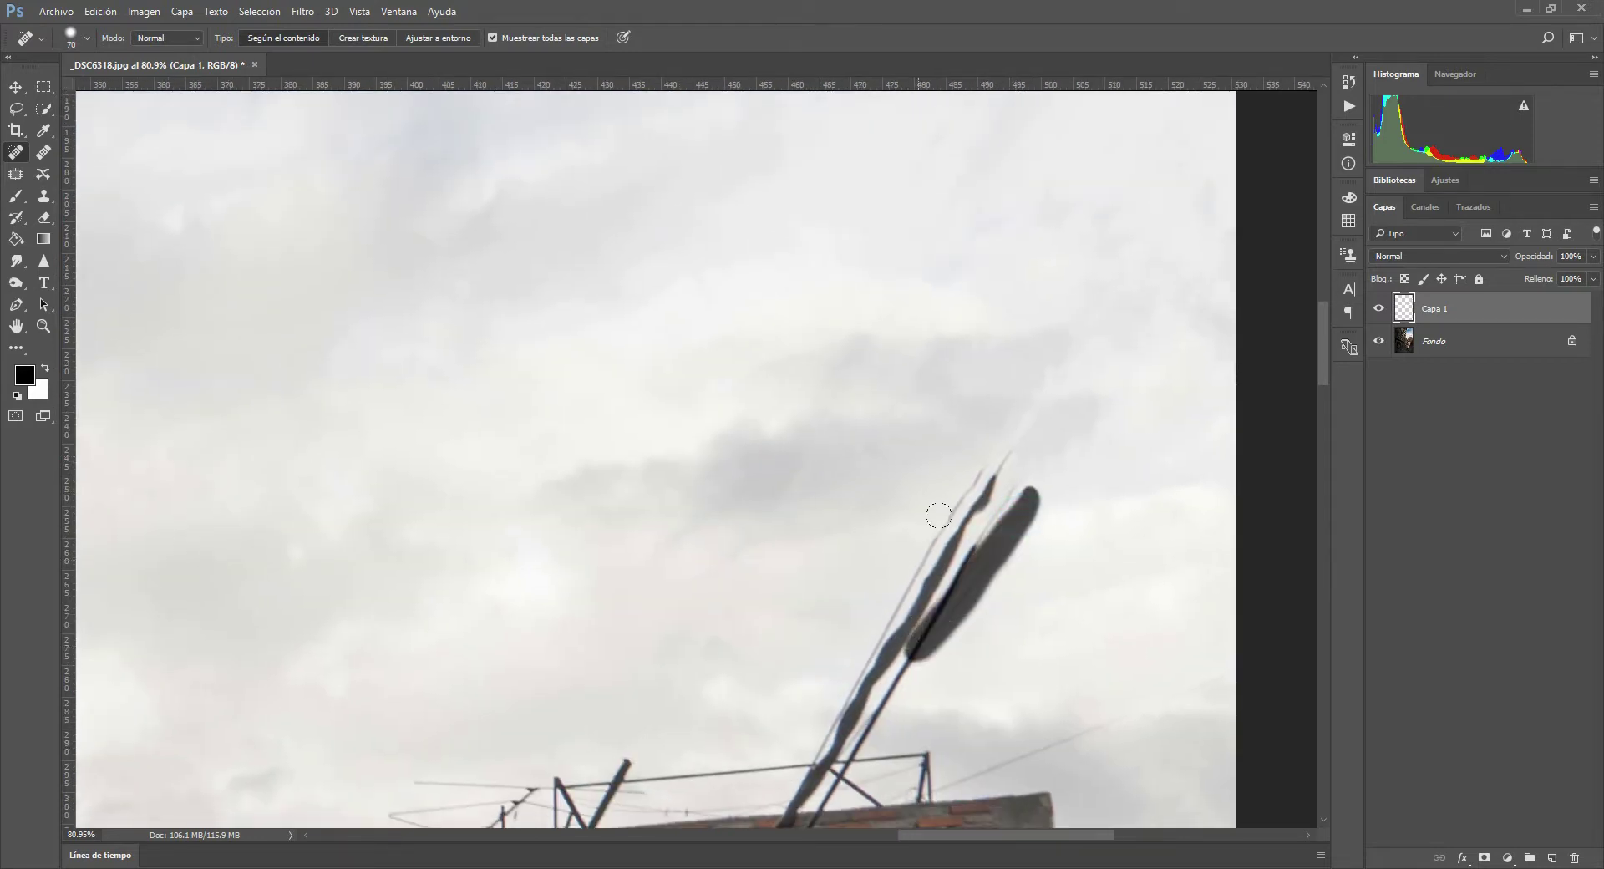
left_click_drag(1023, 464, 877, 669)
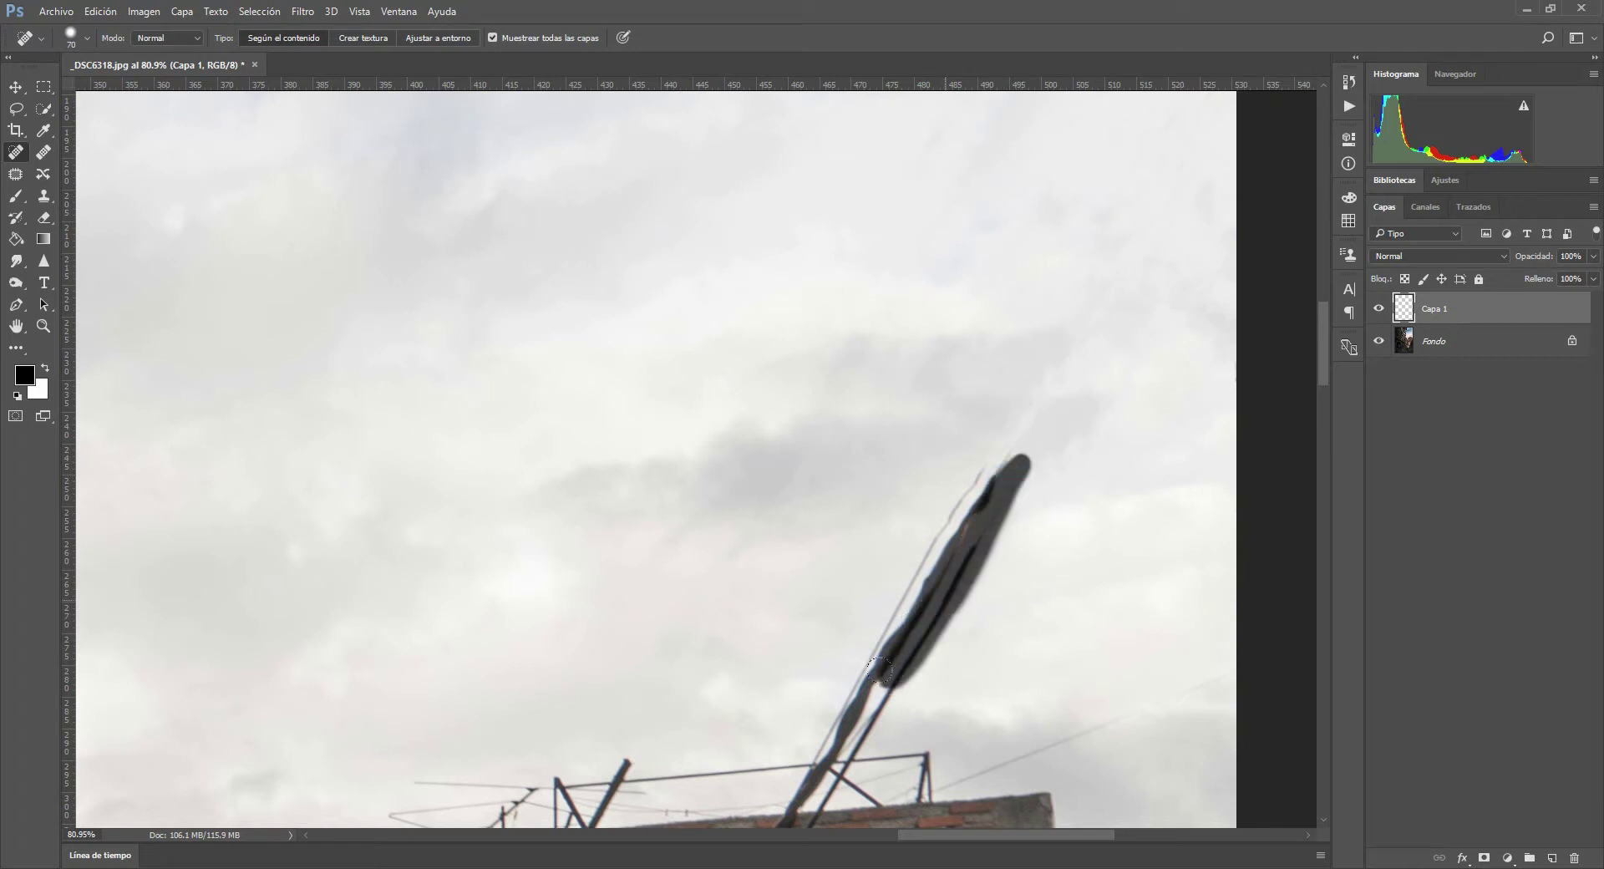
left_click_drag(1005, 444, 872, 655)
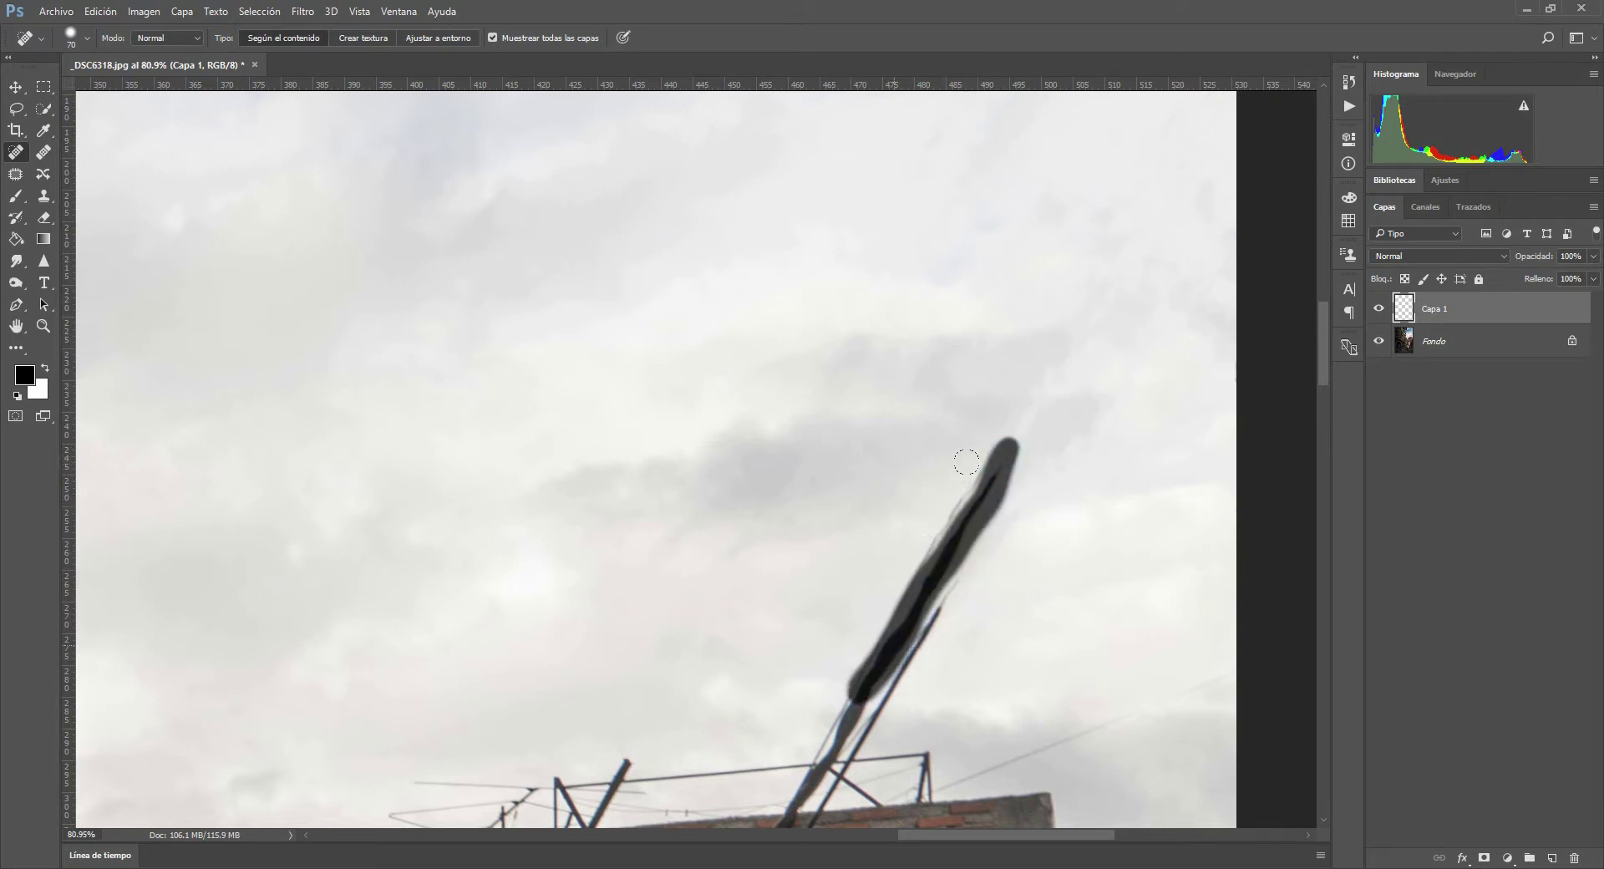
left_click_drag(994, 451, 846, 692)
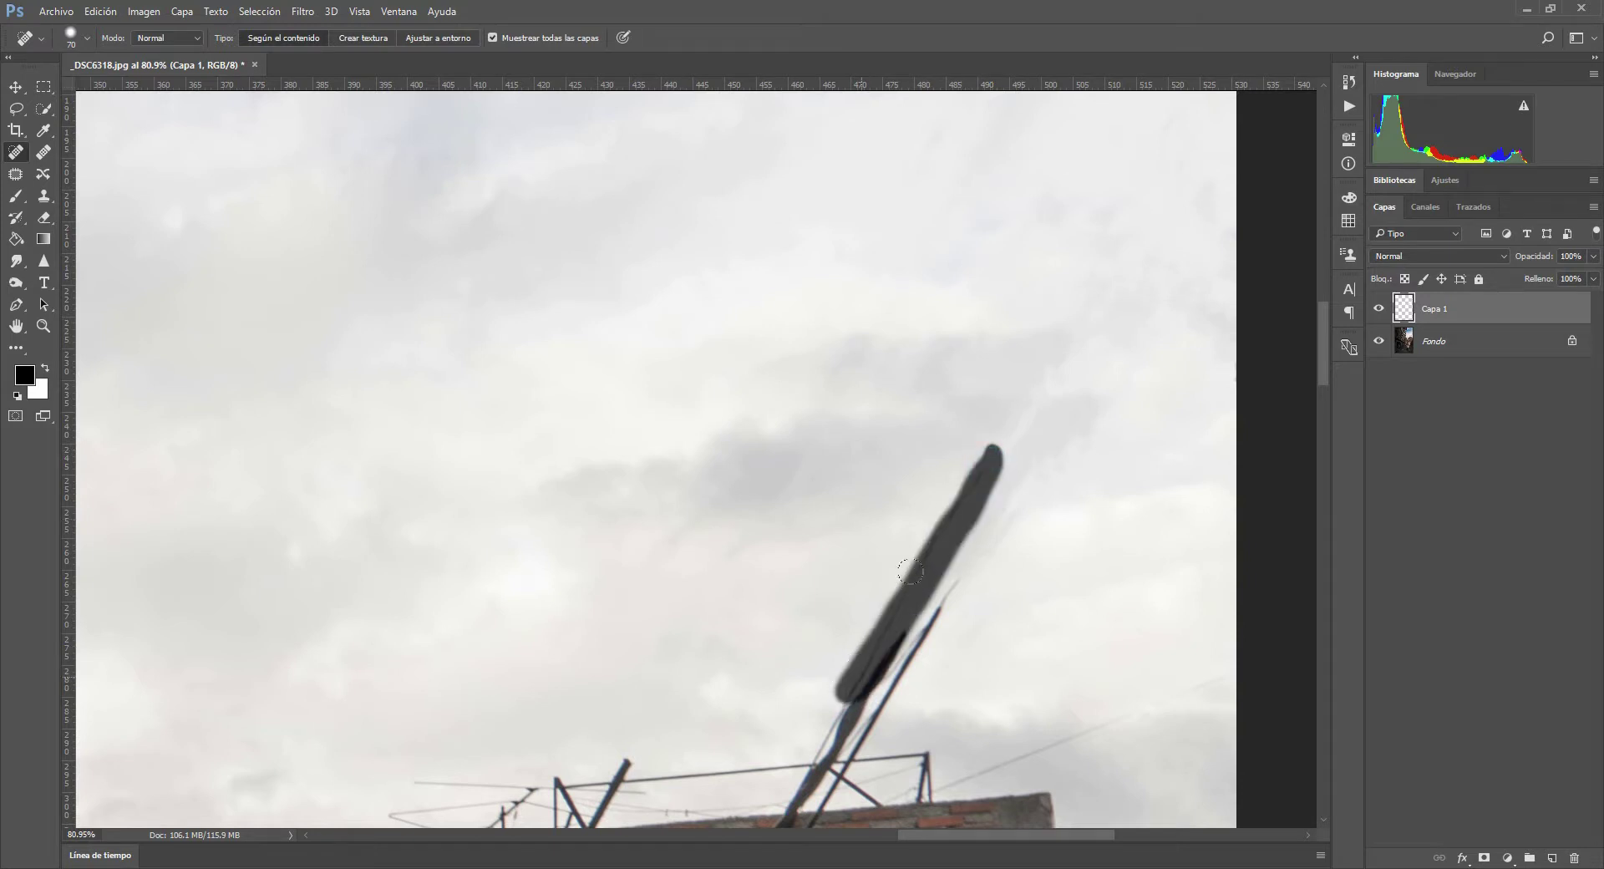
left_click_drag(1039, 394, 992, 494)
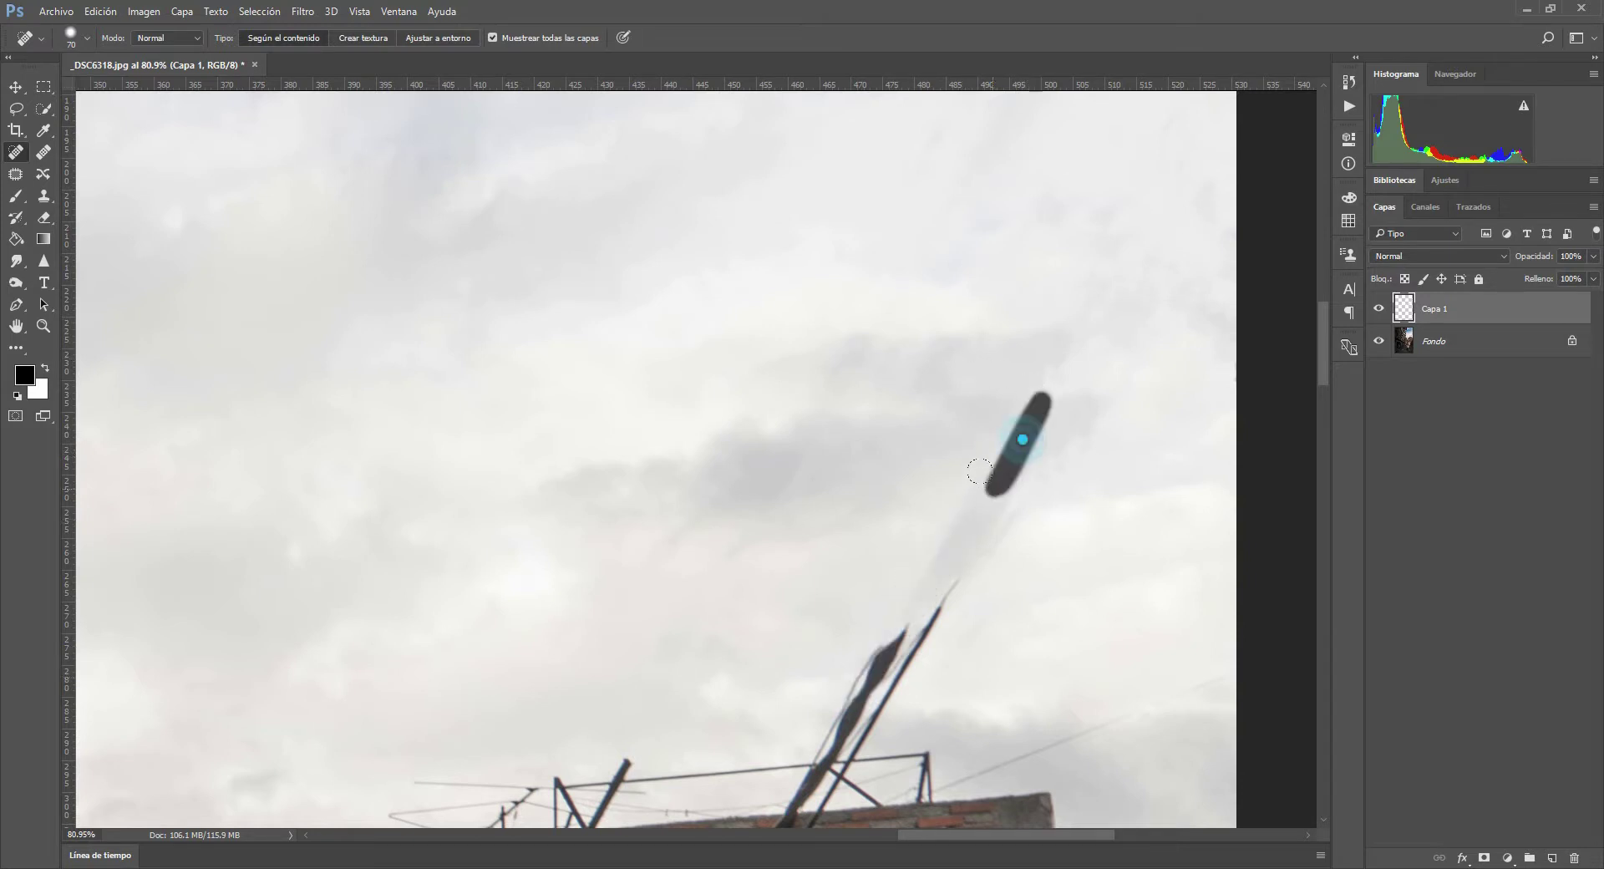
mouse_move(1071, 430)
left_mouse_down()
mouse_move(994, 543)
mouse_move(859, 670)
left_mouse_up()
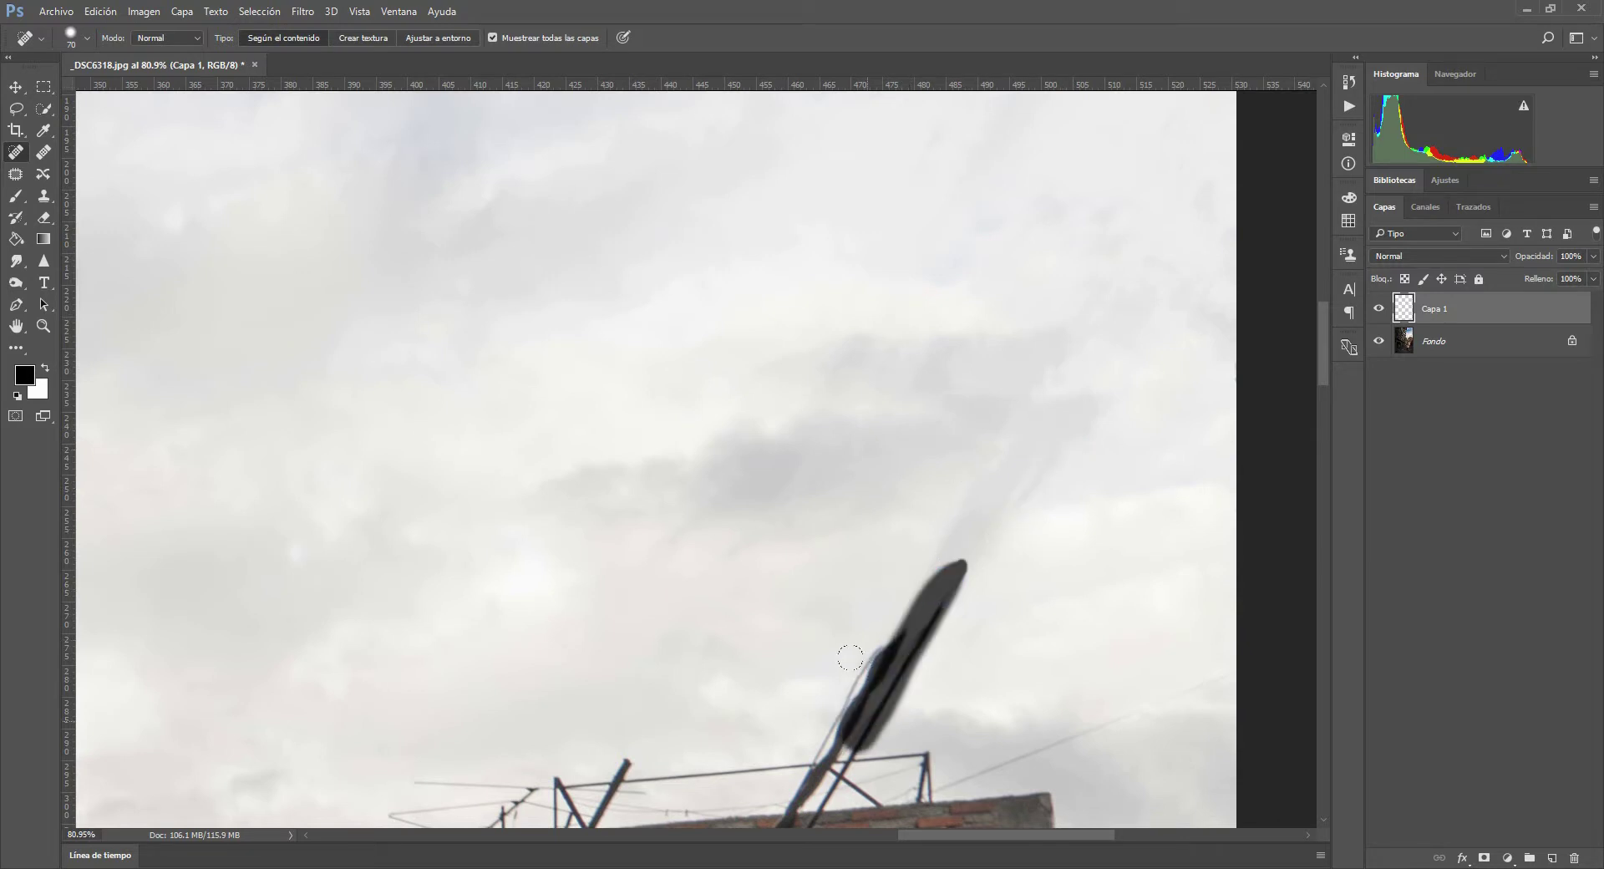
left_click_drag(923, 600, 834, 685)
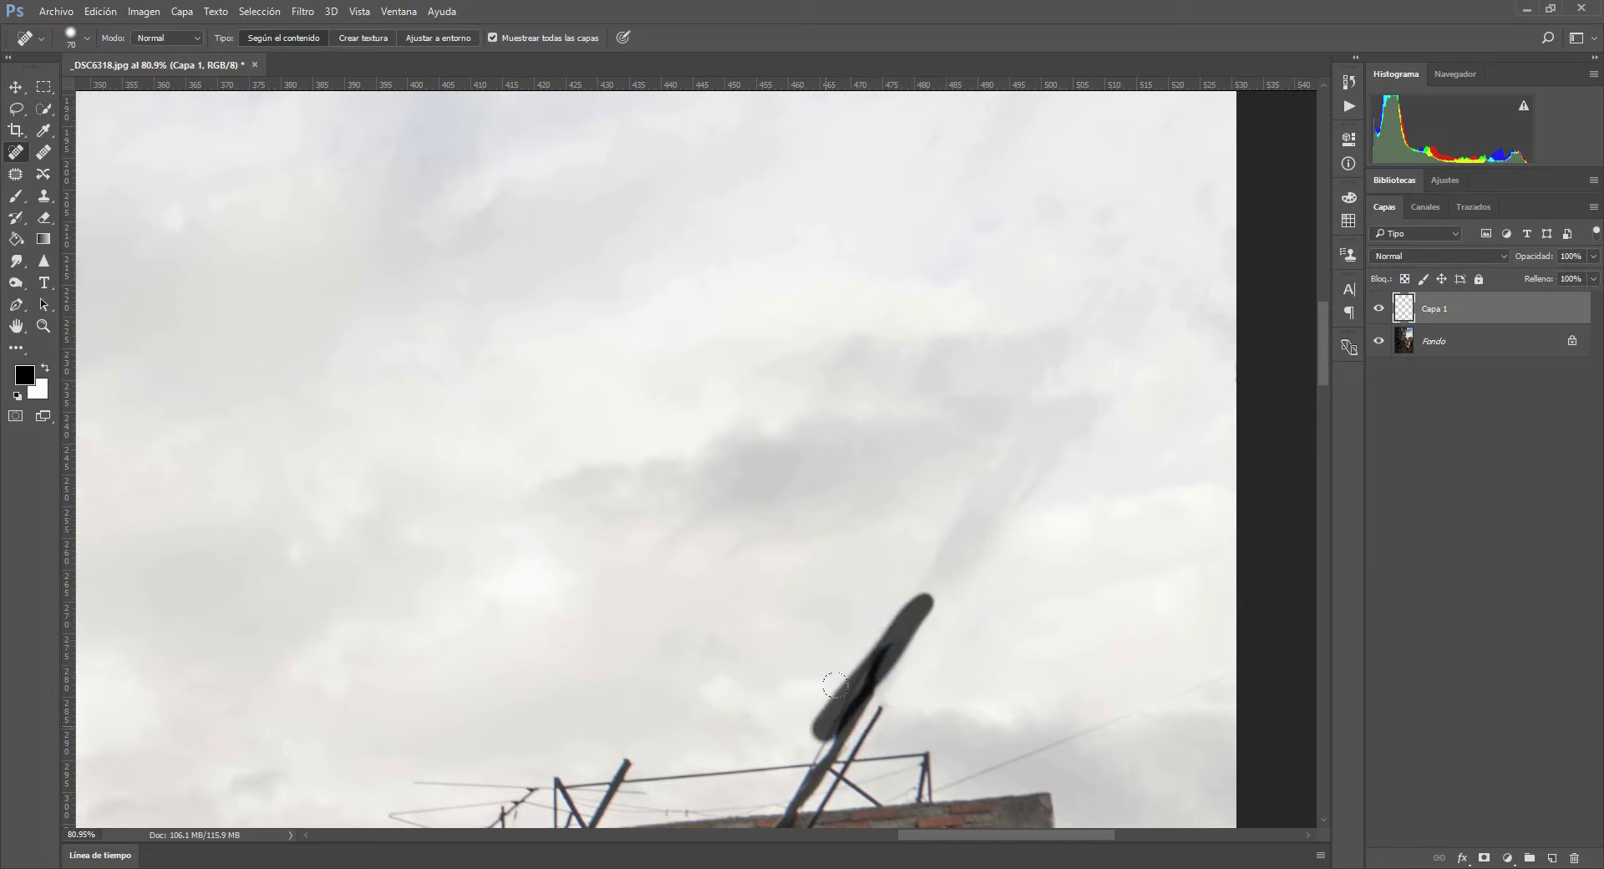
left_click_drag(984, 451, 954, 553)
left_click_drag(1042, 451, 898, 618)
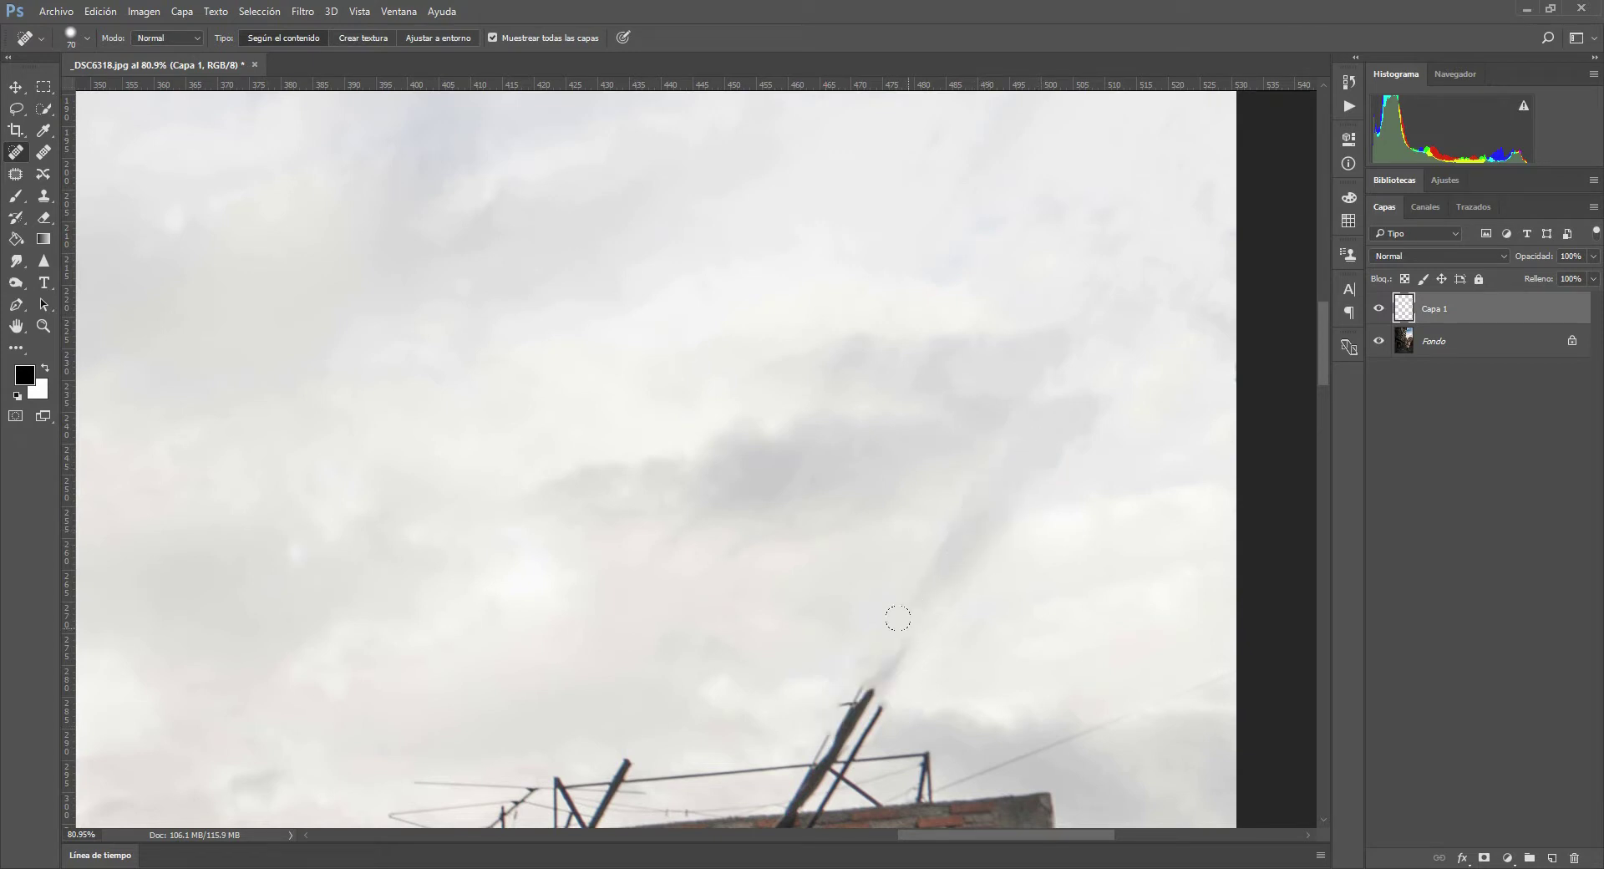
left_click_drag(887, 656, 853, 720)
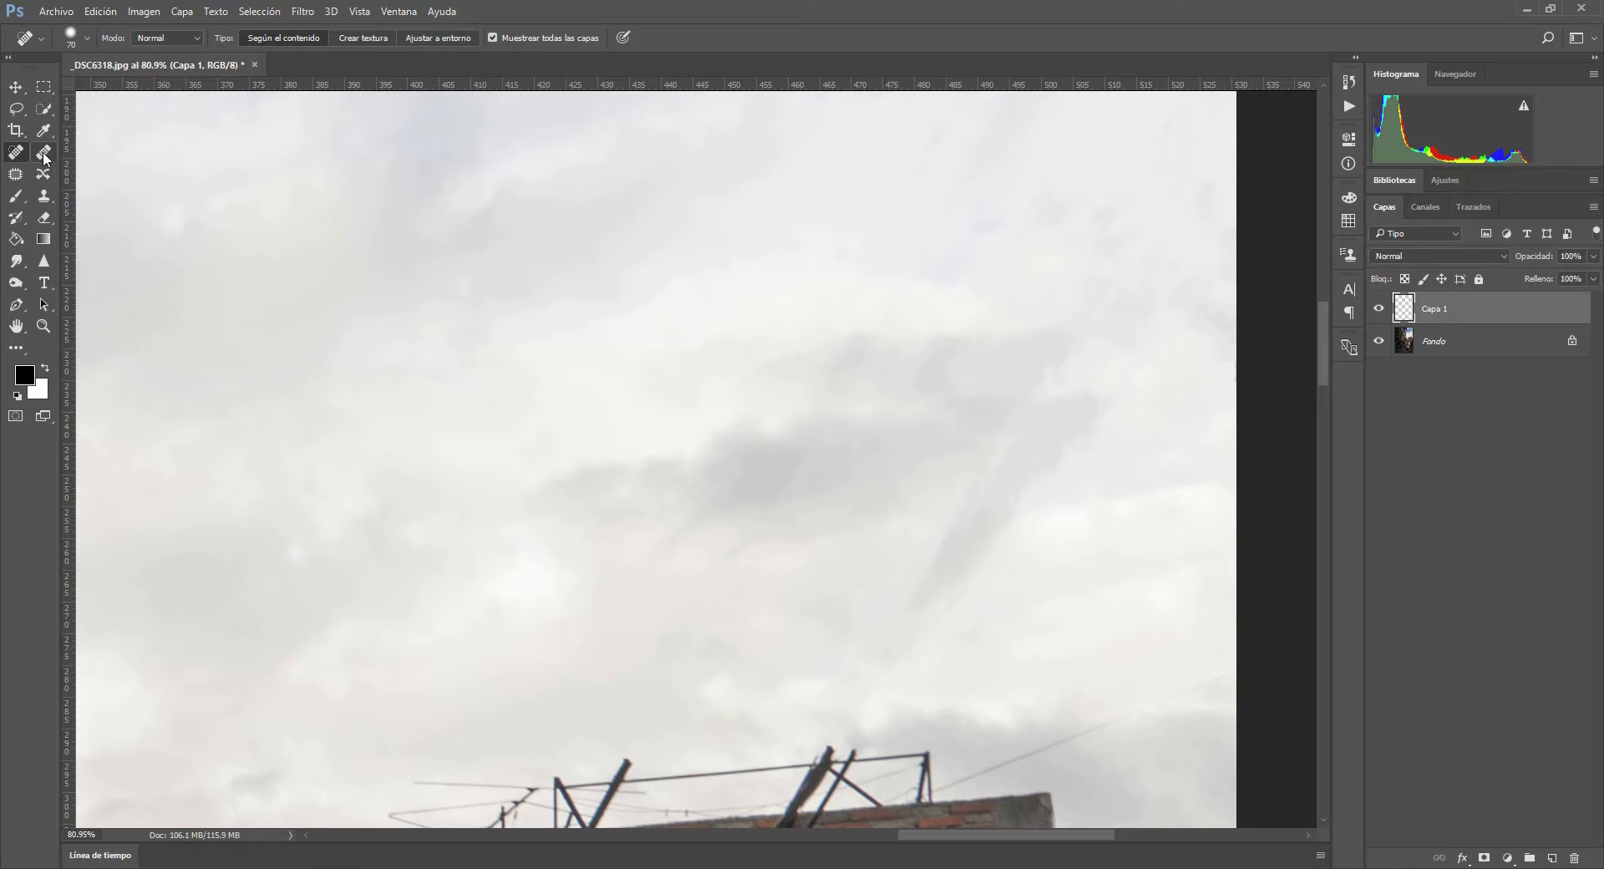
- With the Healing Brush at size 50, sample clean sky and smooth the dark cable streak
left_click(46, 153)
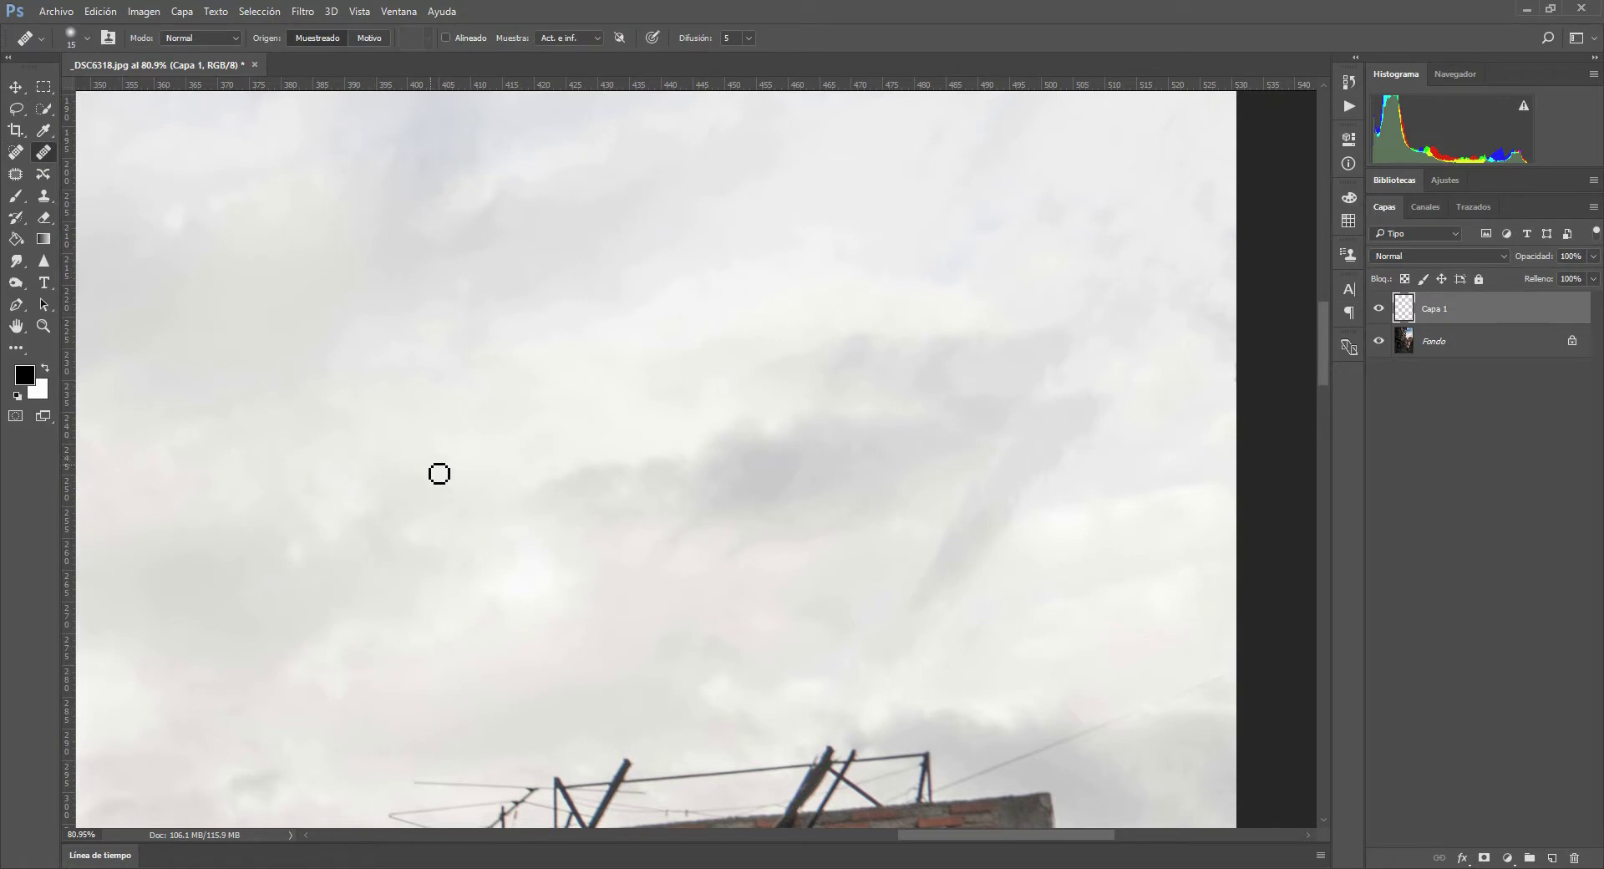
key("bracketright")
key("bracketright")
key("bracketright")
left_click(864, 444, "alt")
left_click(866, 415, "alt")
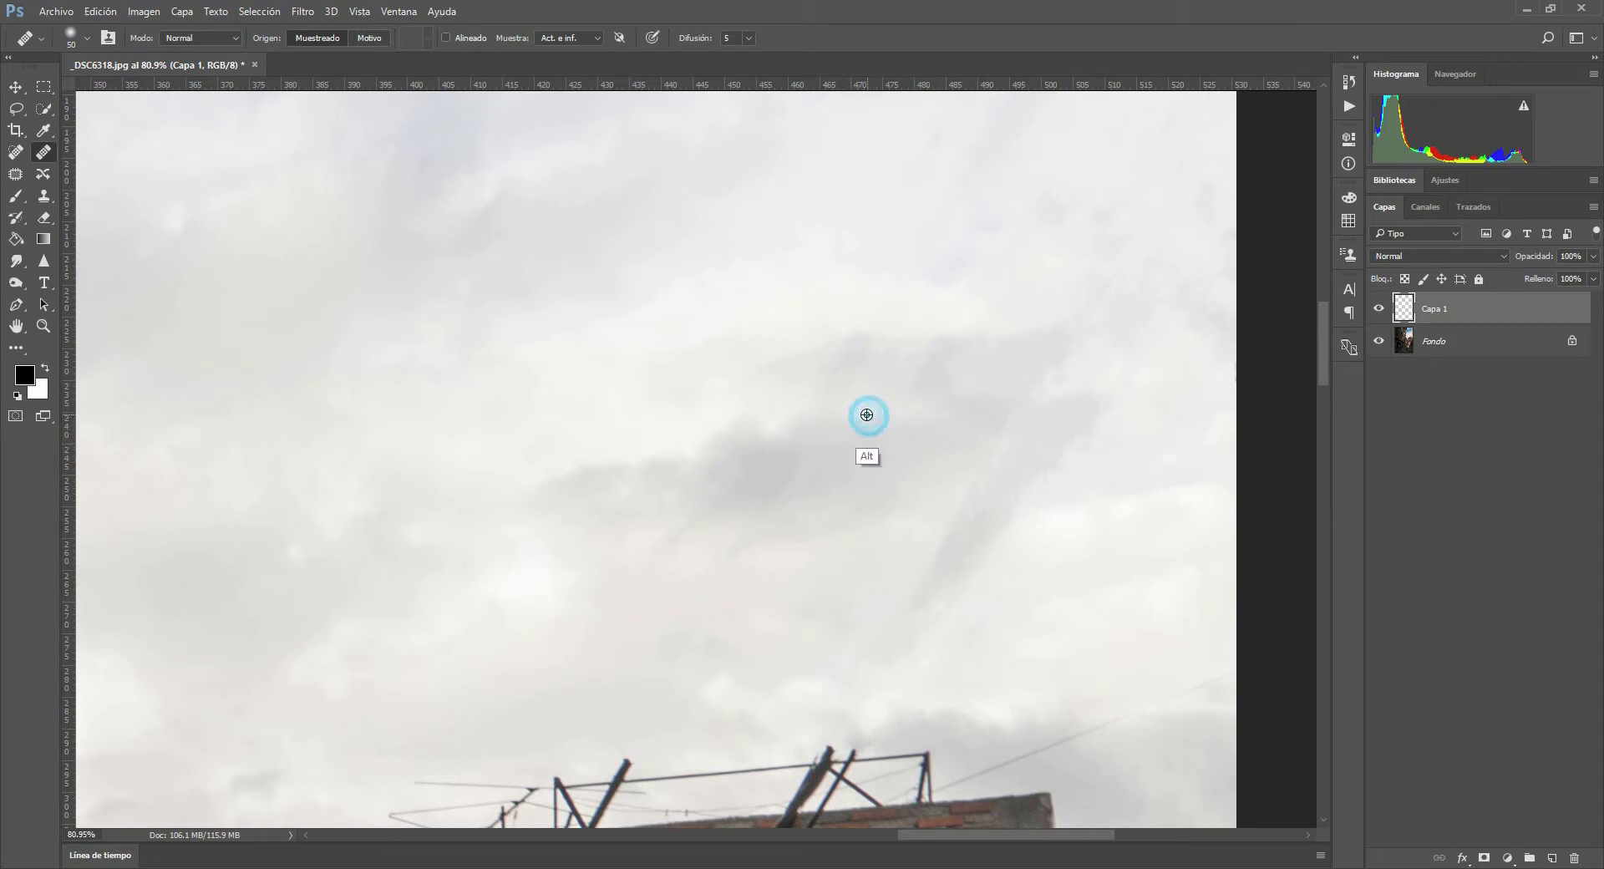
left_click(1025, 407)
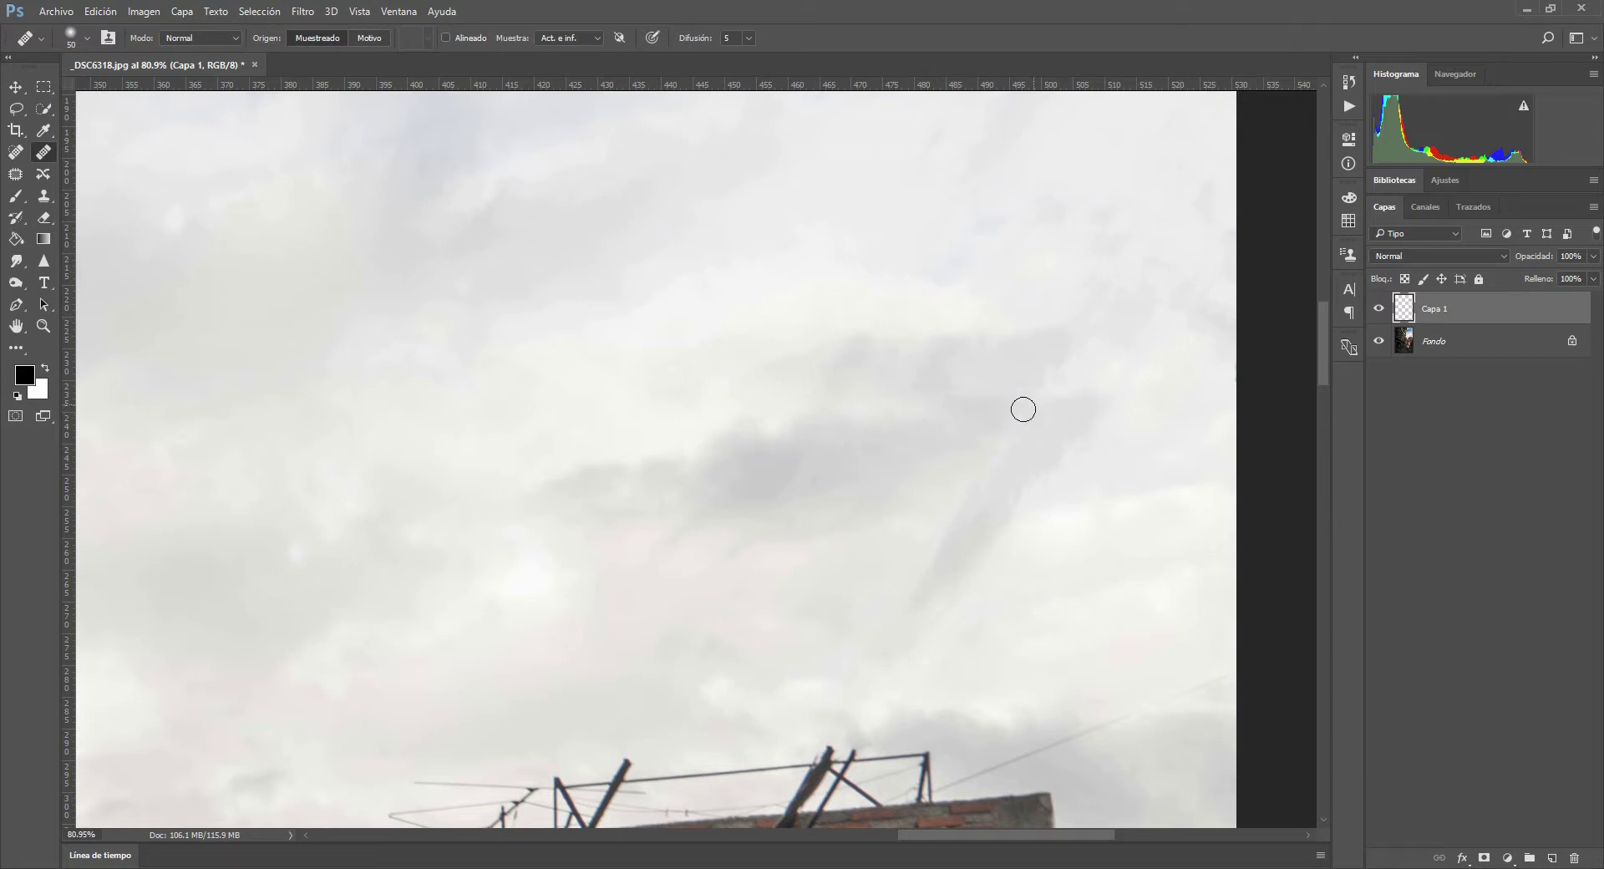
mouse_move(1085, 434)
left_mouse_down()
mouse_move(940, 518)
mouse_move(981, 383)
mouse_move(1036, 366)
mouse_move(1095, 379)
mouse_move(1085, 343)
mouse_move(1130, 341)
mouse_move(1117, 298)
mouse_move(1178, 302)
left_mouse_up()
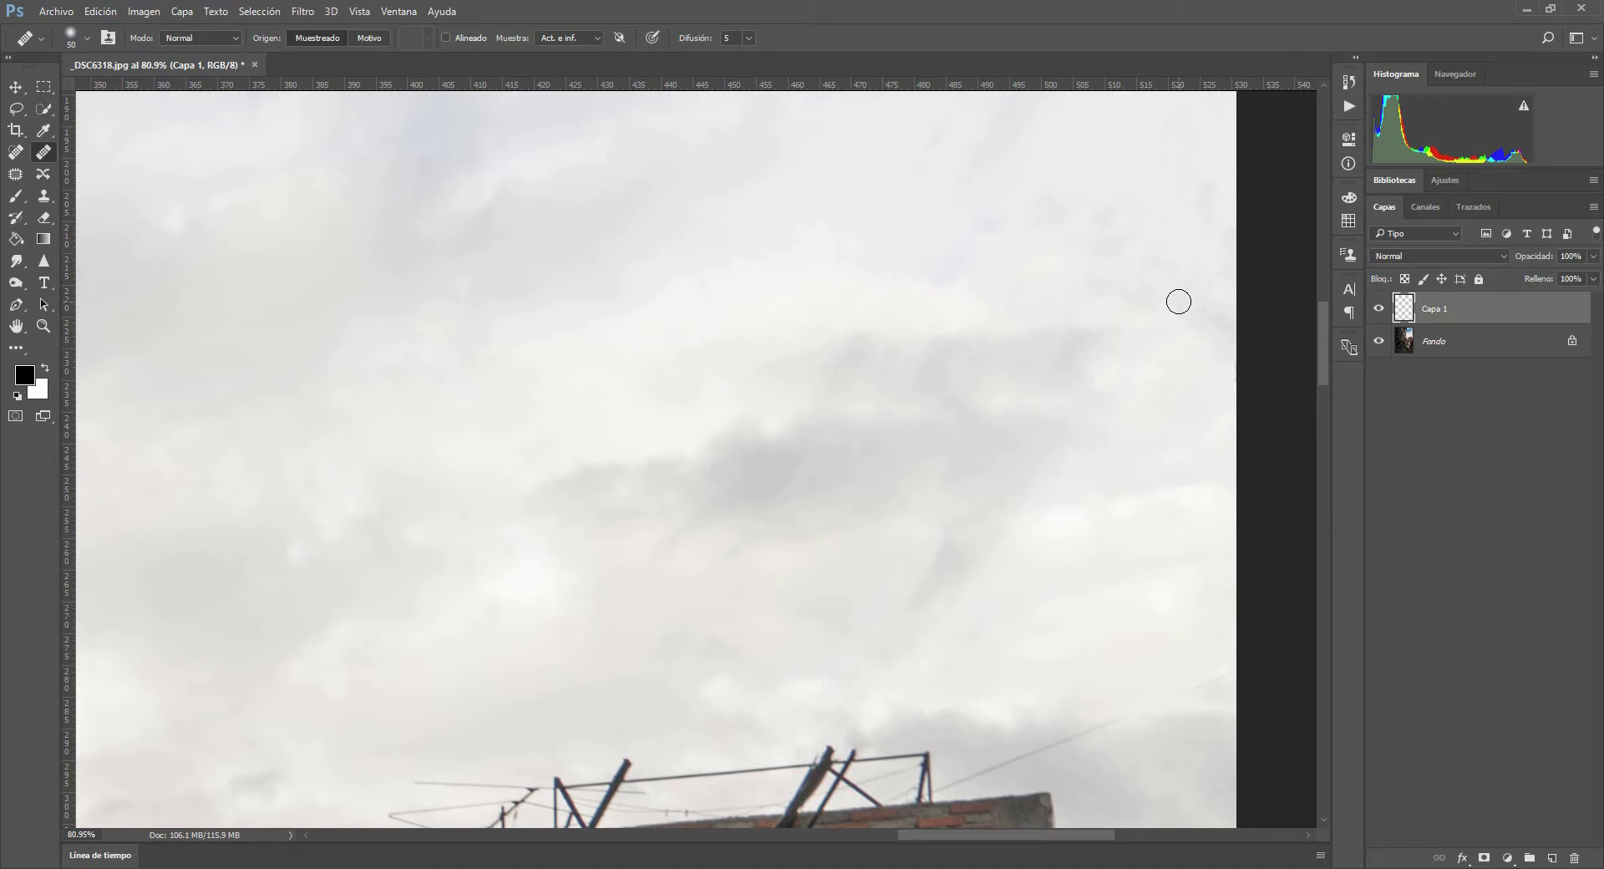
- Resample clean sky and heal the remaining streak across the upper sky
left_click_drag(795, 406, 817, 572)
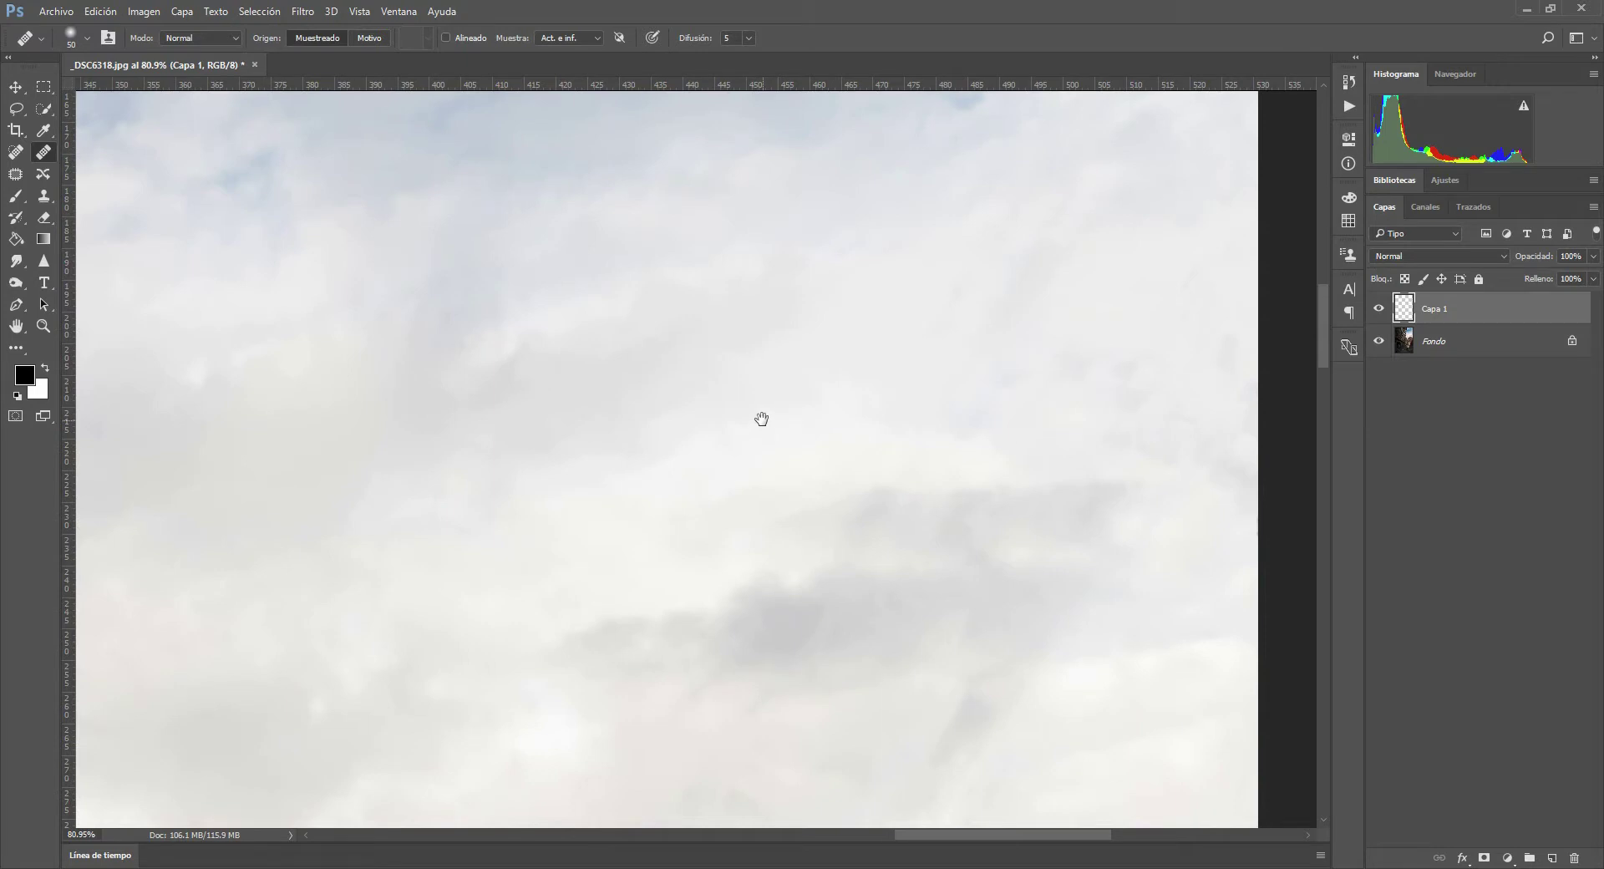
left_click(827, 279, "alt")
mouse_move(917, 266)
left_mouse_down()
mouse_move(974, 287)
mouse_move(791, 354)
left_mouse_up()
mouse_move(1052, 273)
left_mouse_down()
mouse_move(1014, 240)
mouse_move(959, 318)
mouse_move(1006, 318)
mouse_move(999, 343)
mouse_move(934, 415)
mouse_move(1045, 368)
mouse_move(1099, 365)
mouse_move(766, 305)
left_mouse_up()
left_click(447, 337)
- Smooth the clouds above the rooftop, paint out the wire, and return to Spot Healing
left_click_drag(721, 488, 643, 301)
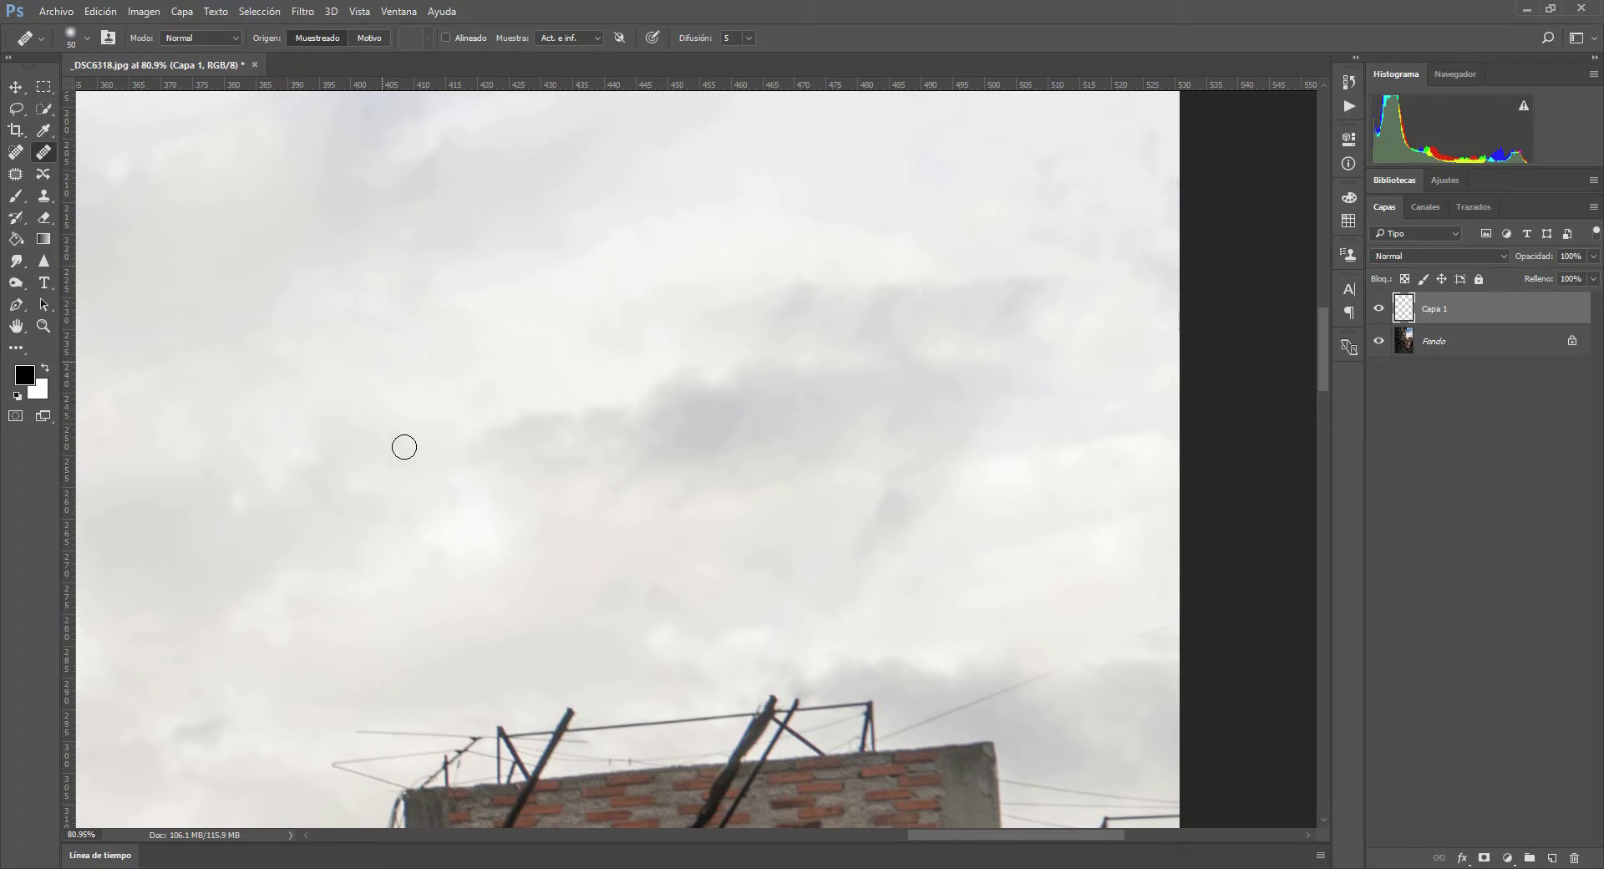
left_click(497, 435, "alt")
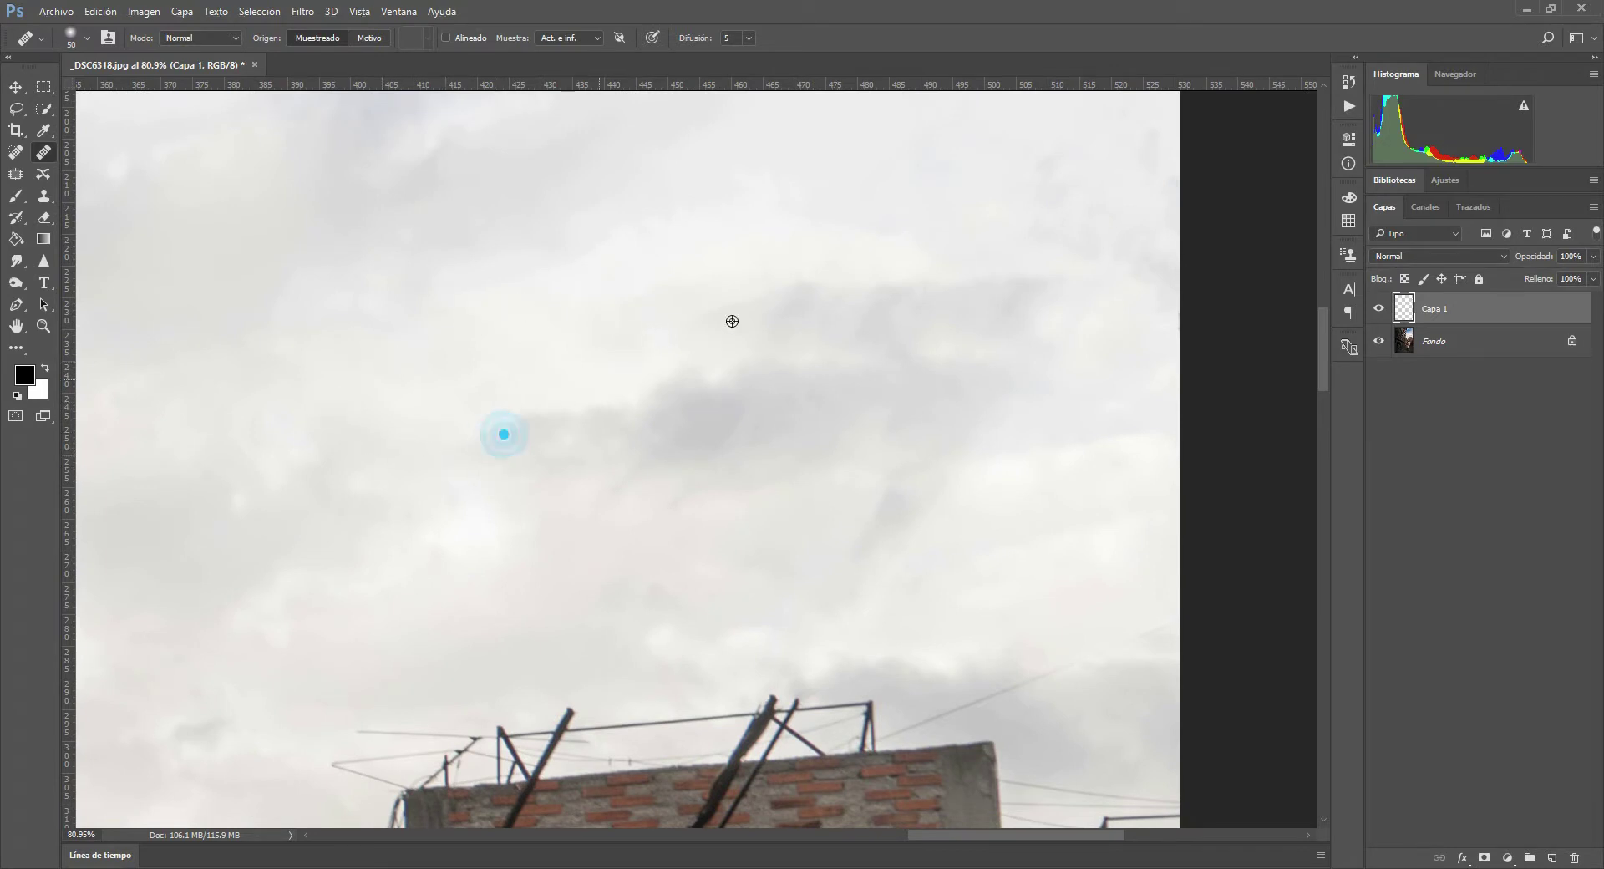
mouse_move(788, 296)
left_mouse_down()
mouse_move(870, 278)
mouse_move(1263, 390)
left_mouse_up()
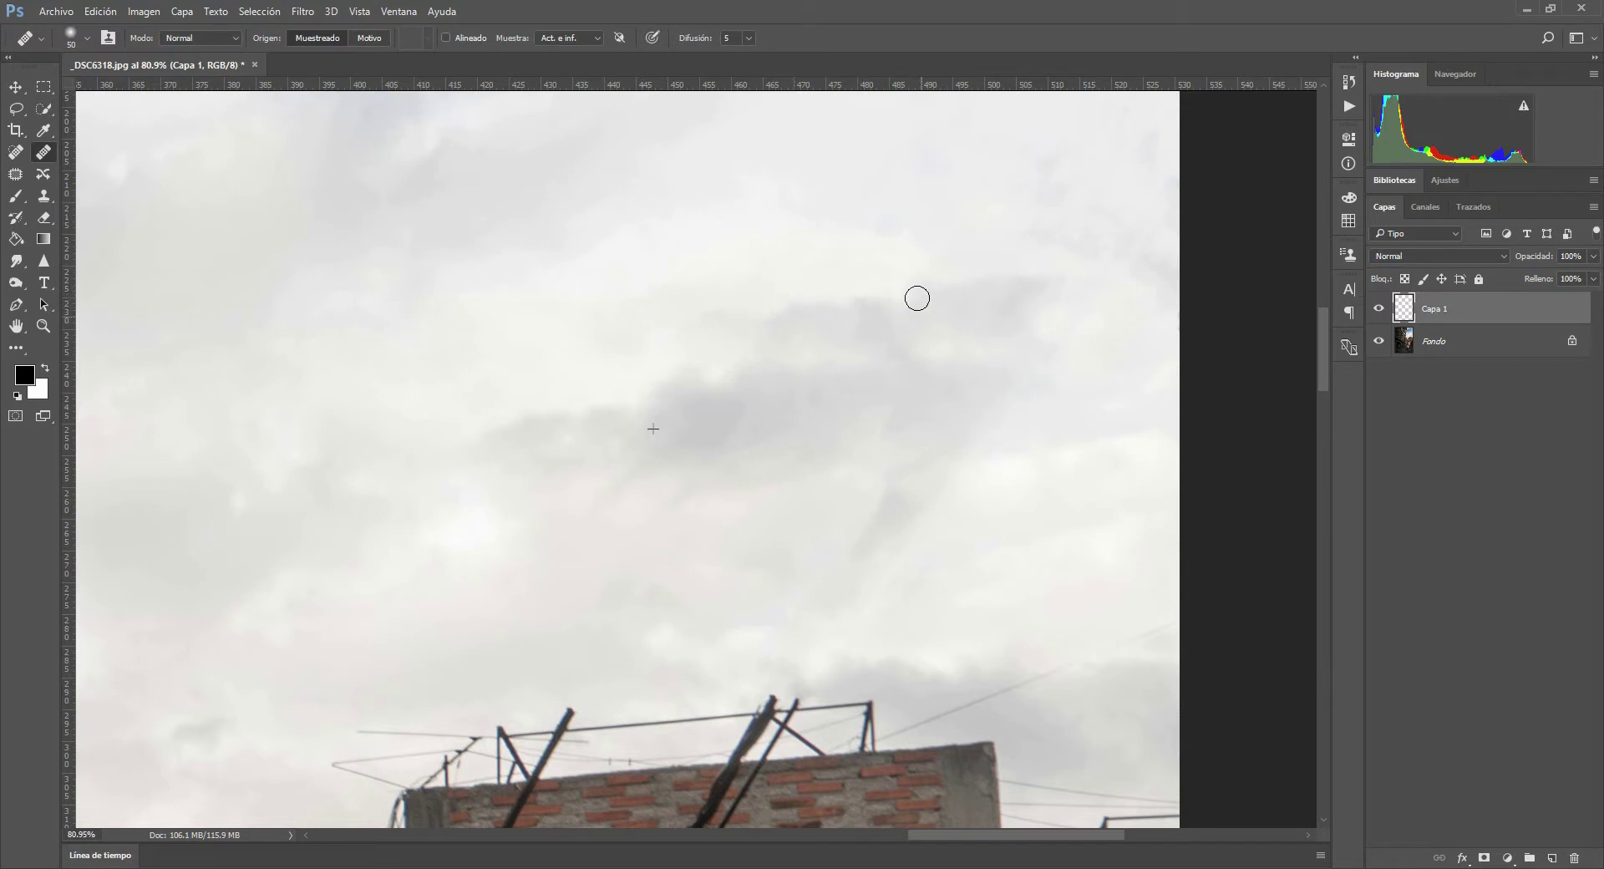
left_click(1064, 200)
left_click(1106, 443, "alt")
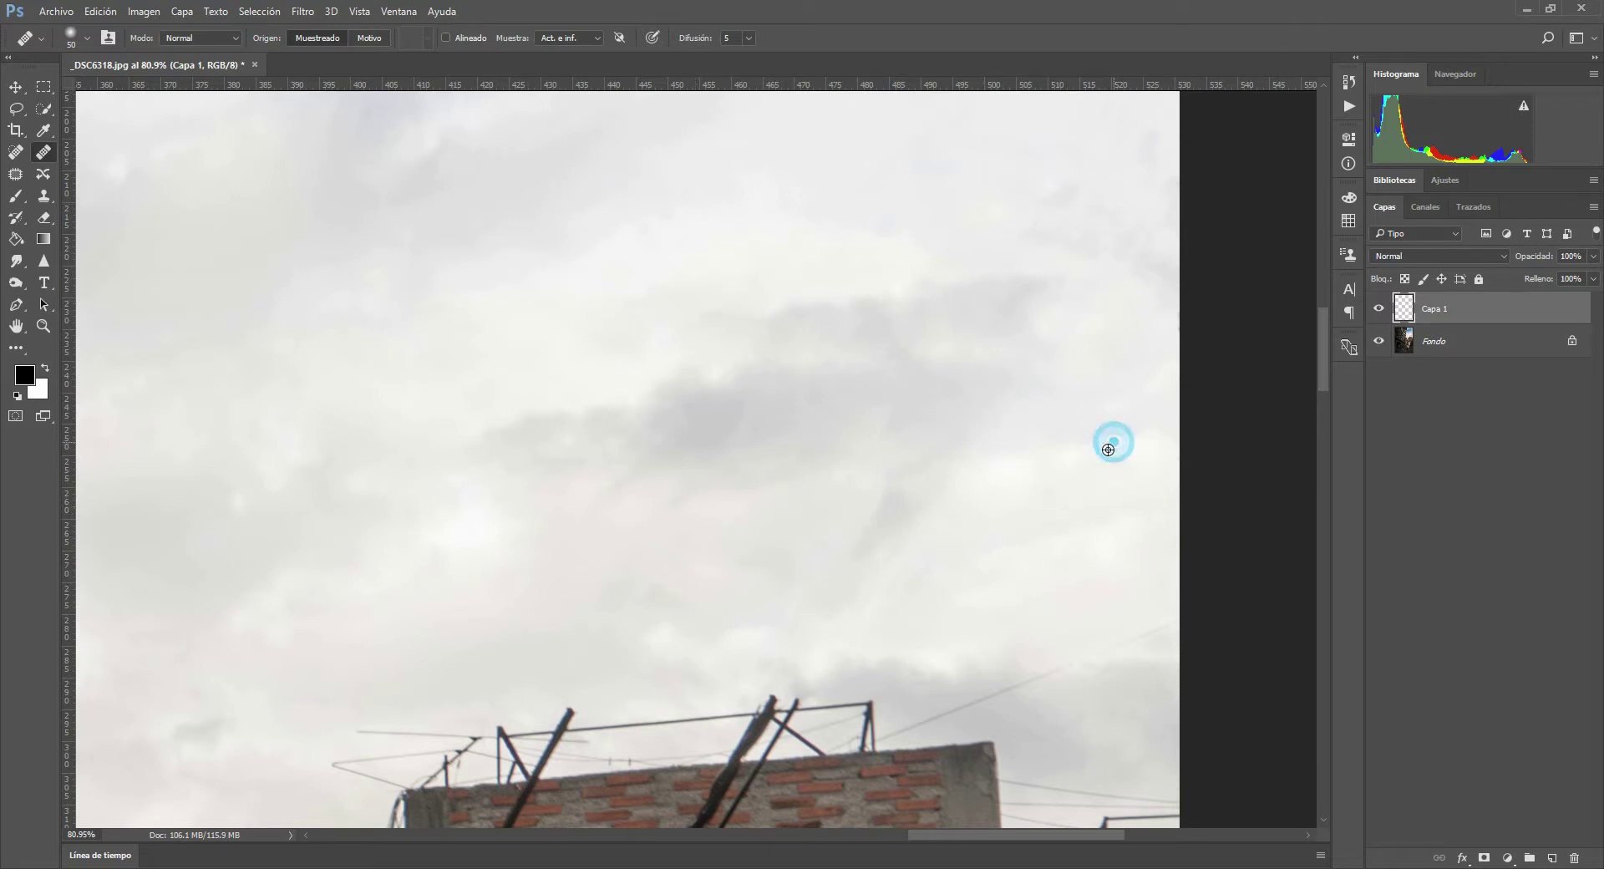
left_click(877, 476)
mouse_move(905, 507)
left_mouse_down()
mouse_move(945, 494)
mouse_move(854, 551)
mouse_move(930, 519)
mouse_move(835, 490)
mouse_move(889, 533)
mouse_move(819, 576)
mouse_move(673, 562)
left_mouse_up()
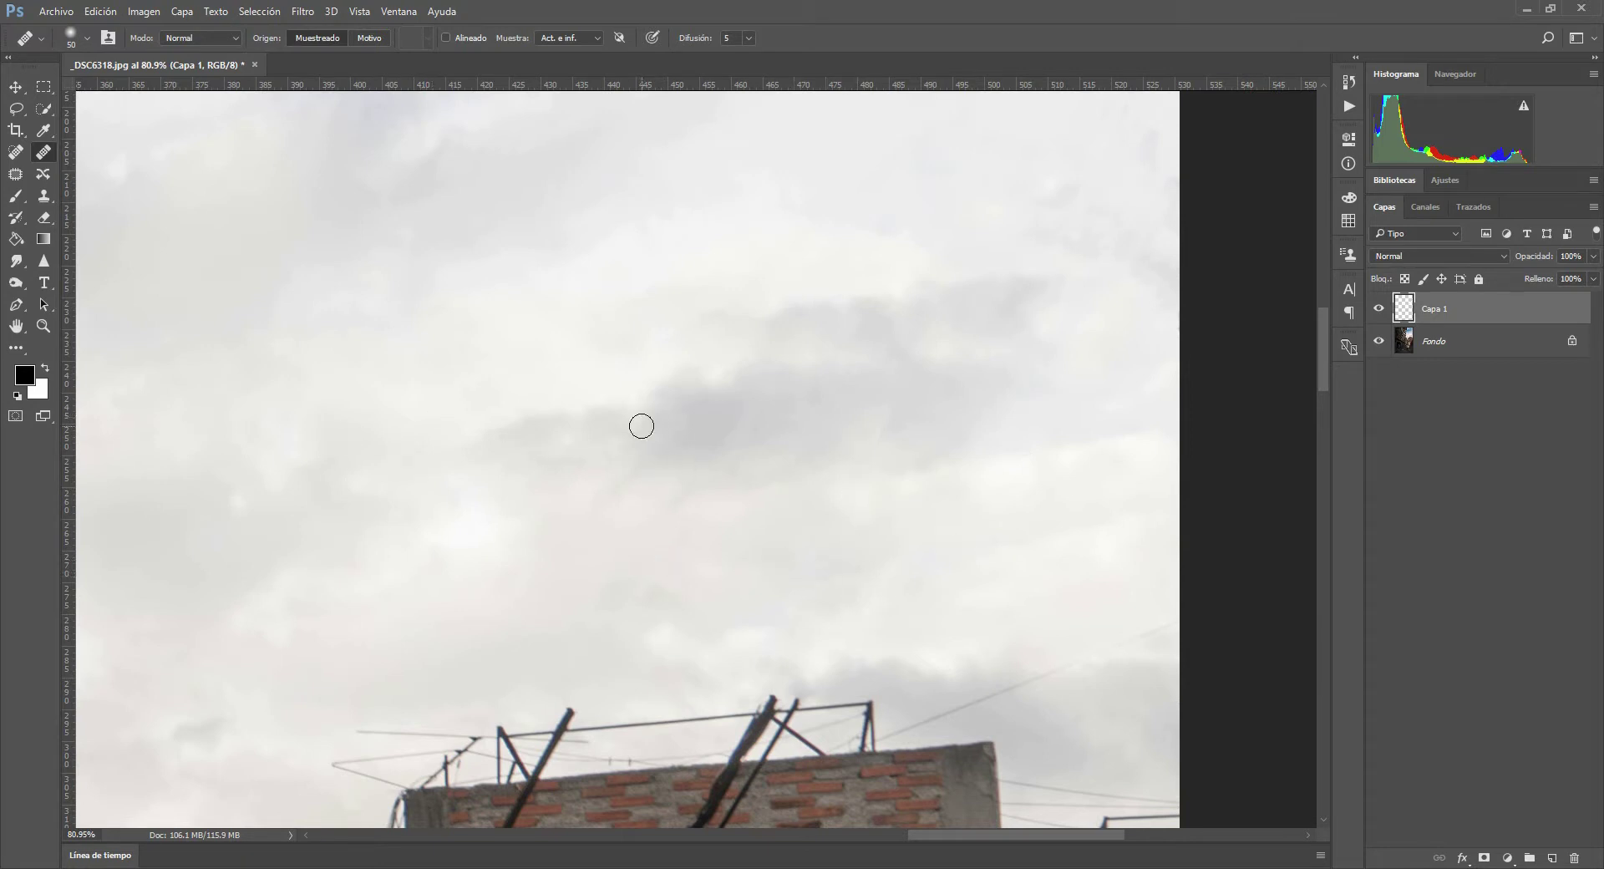
left_click(15, 130)
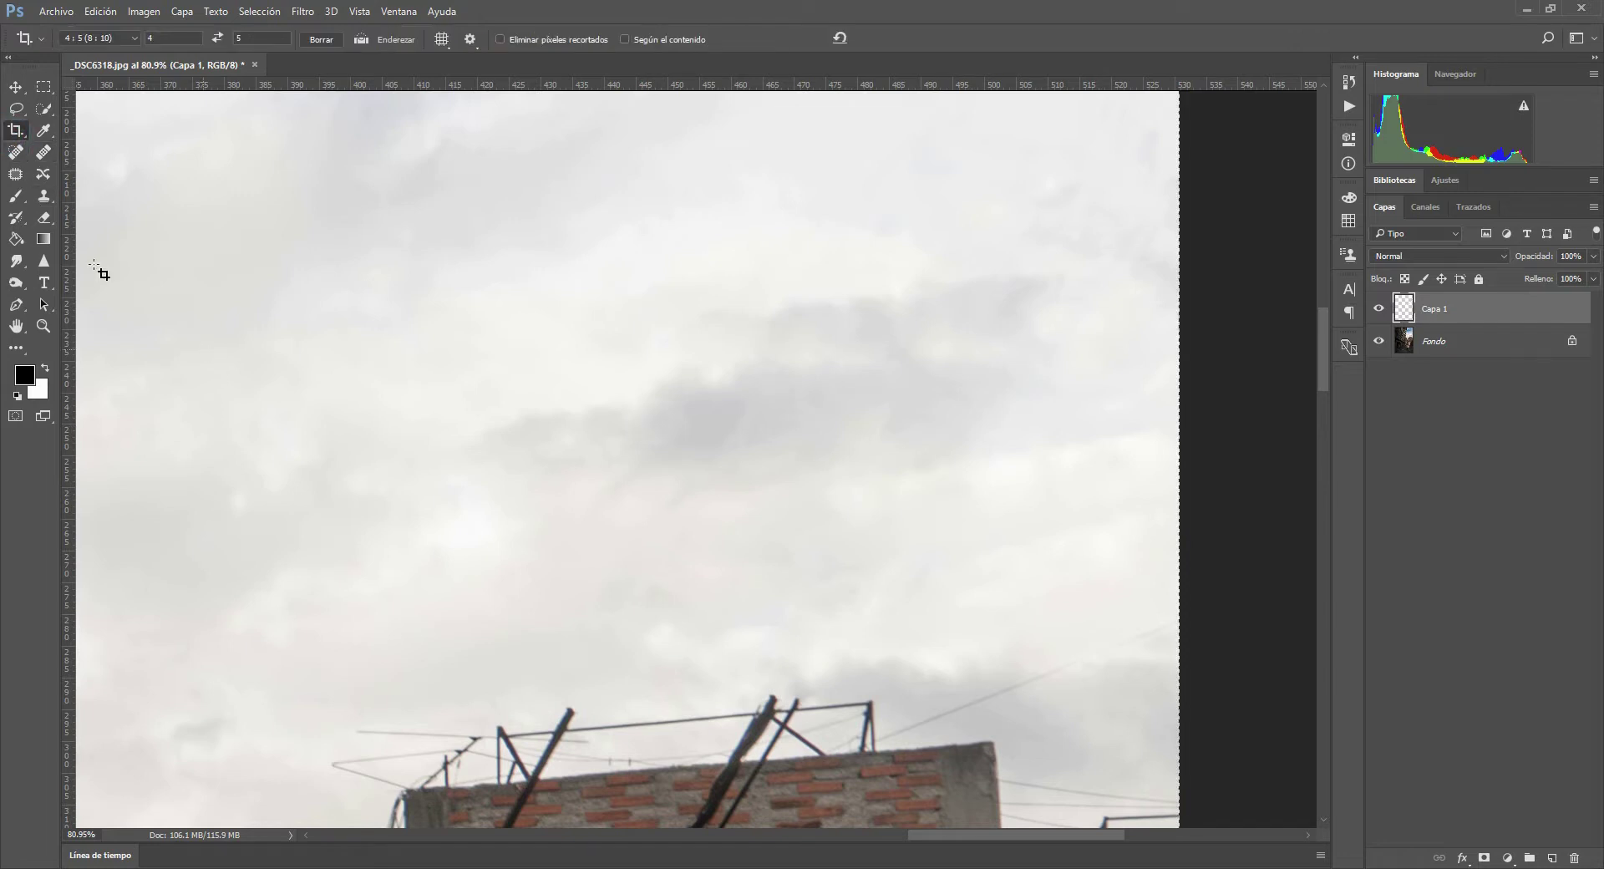
left_click(16, 157)
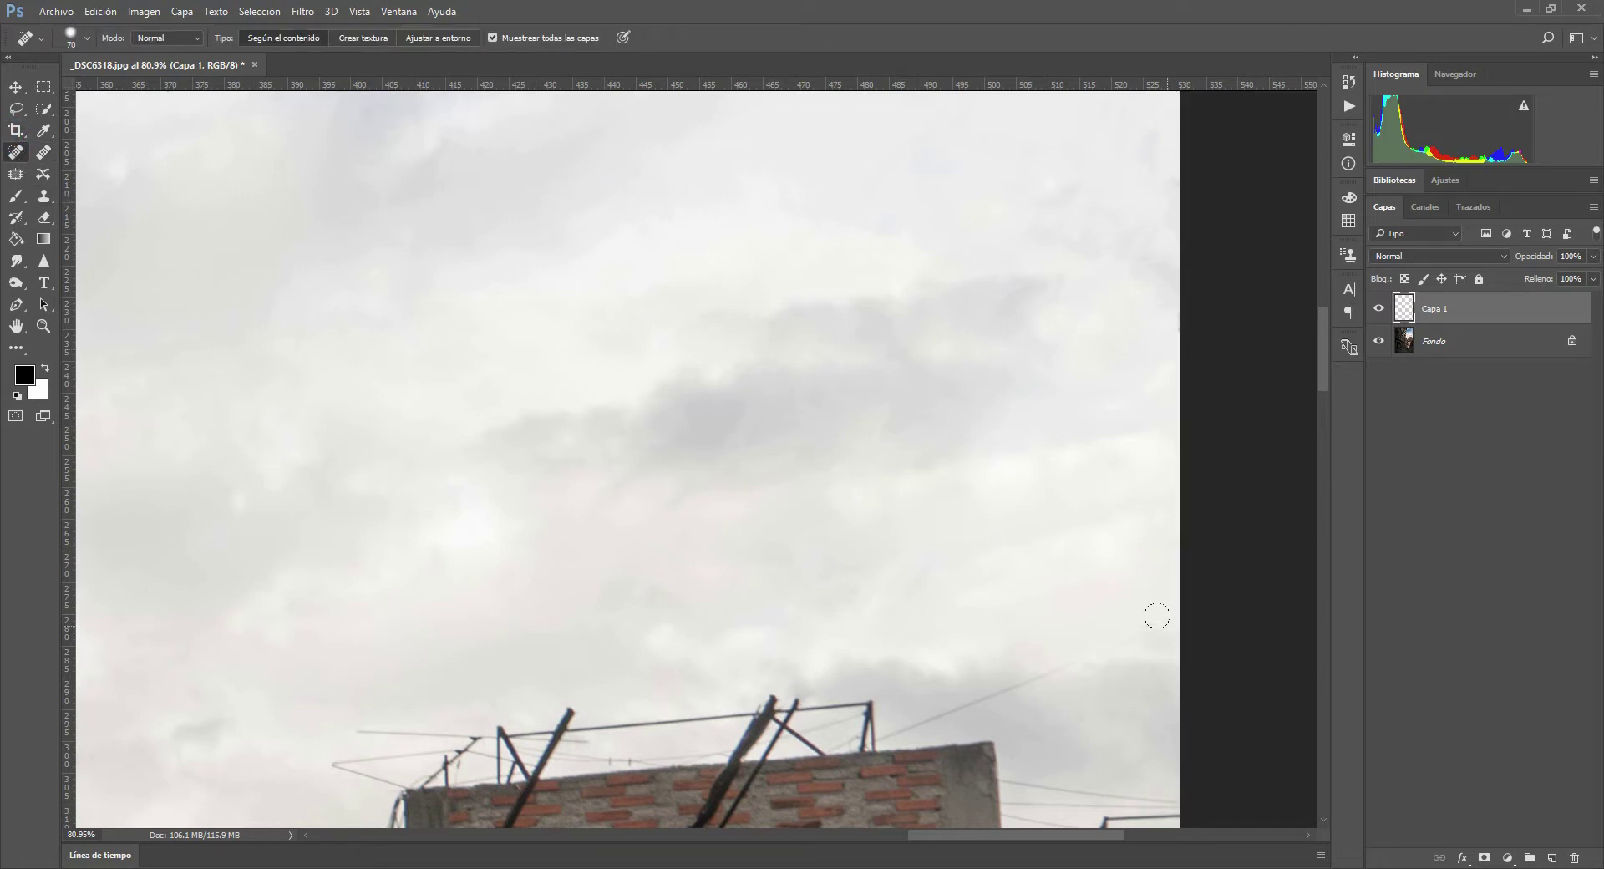
- Heal the last right-edge wire, fit the photo, then toggle Capa 1 and Fondo to compare
left_click_drag(1170, 622, 871, 723)
key("ctrl+0")
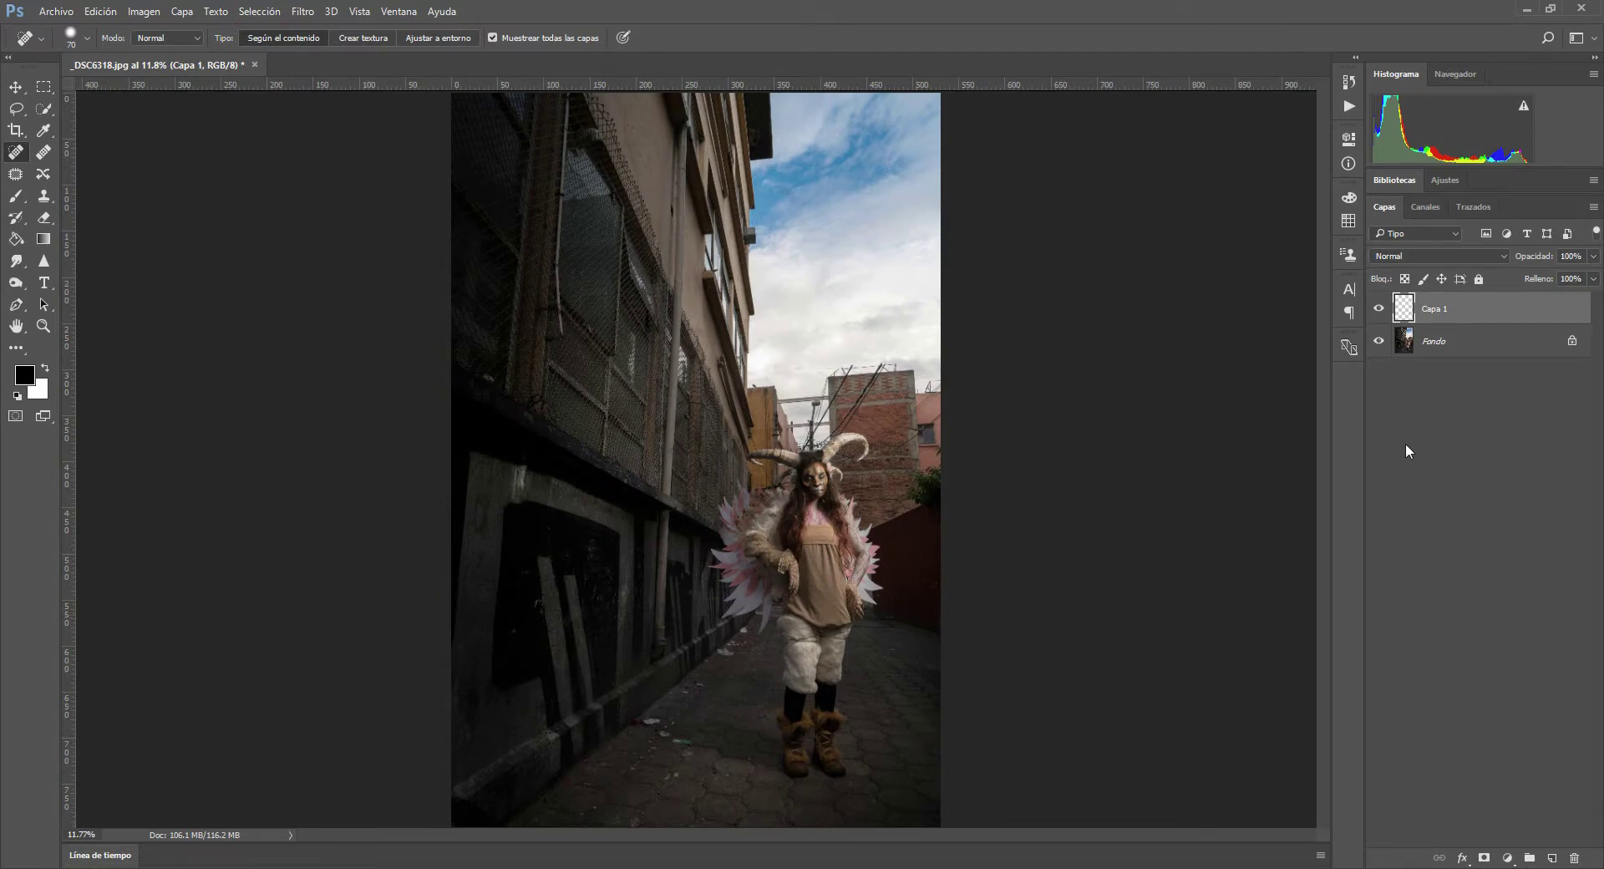
left_click(1380, 309)
left_click(1379, 309)
left_click(1379, 309)
left_click(1380, 310)
left_click(1380, 342)
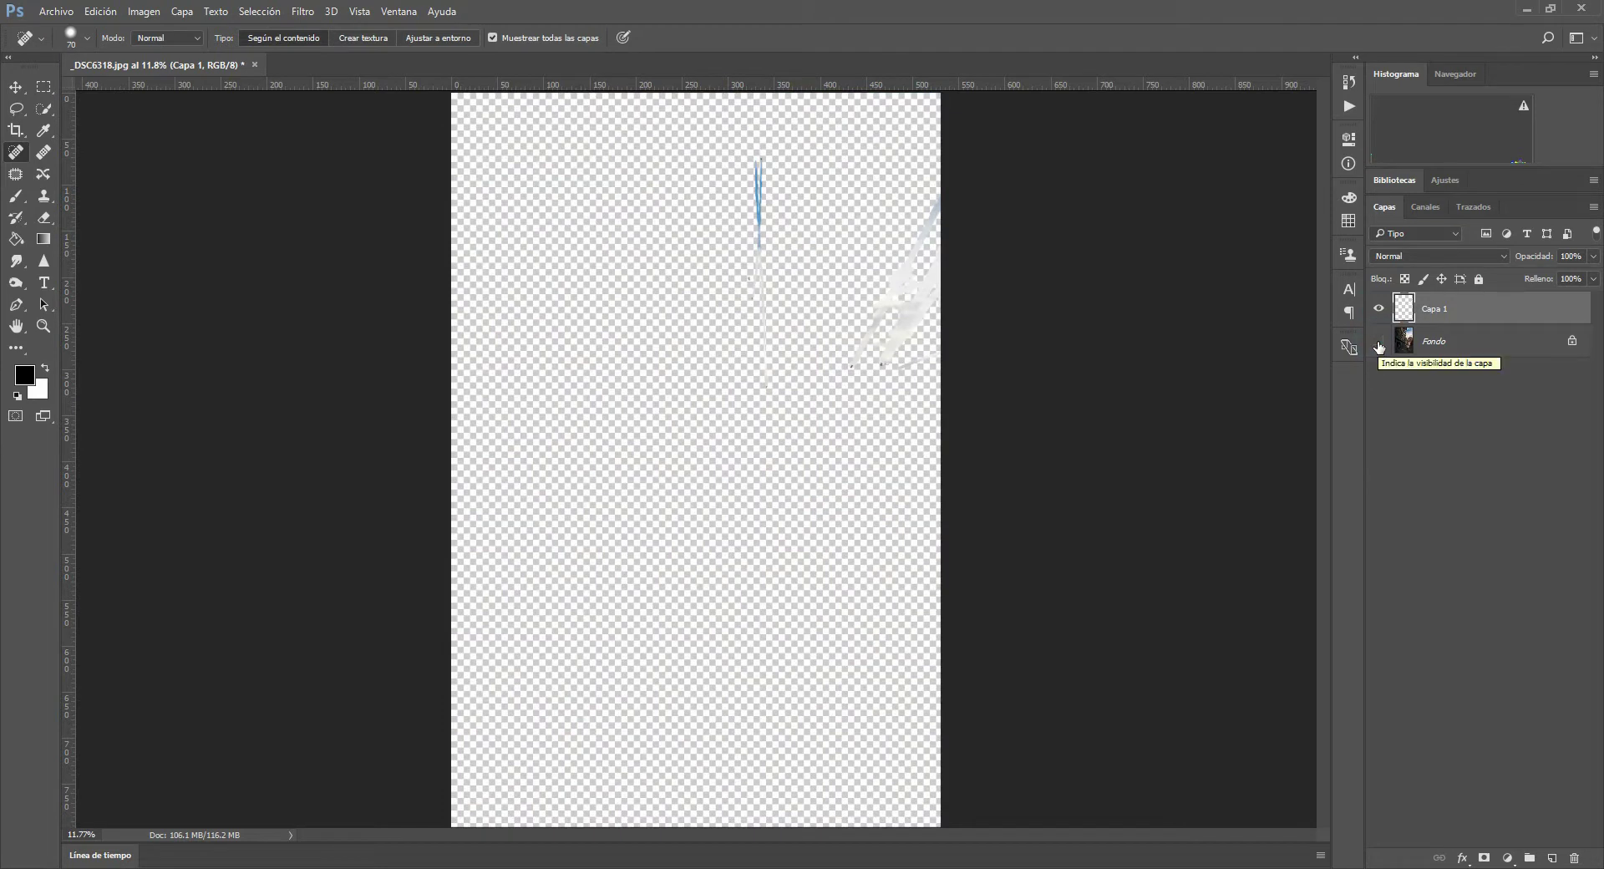
left_click(1379, 342)
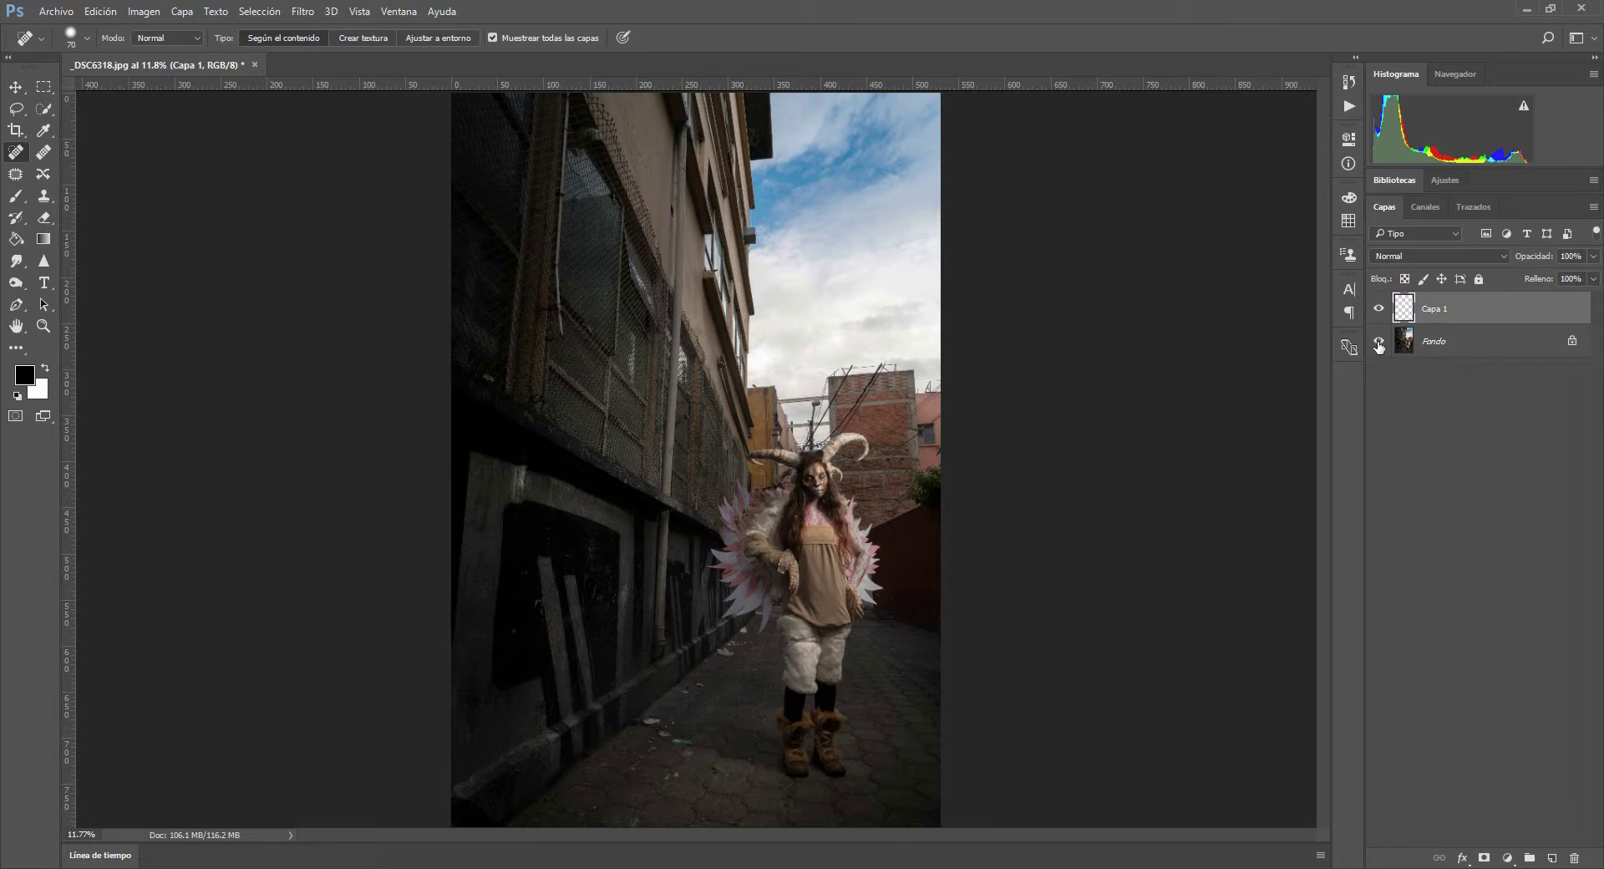
- Zoom and pan to frame the brick building's top, its rooftop antennas, pole and wires
left_click(50, 326)
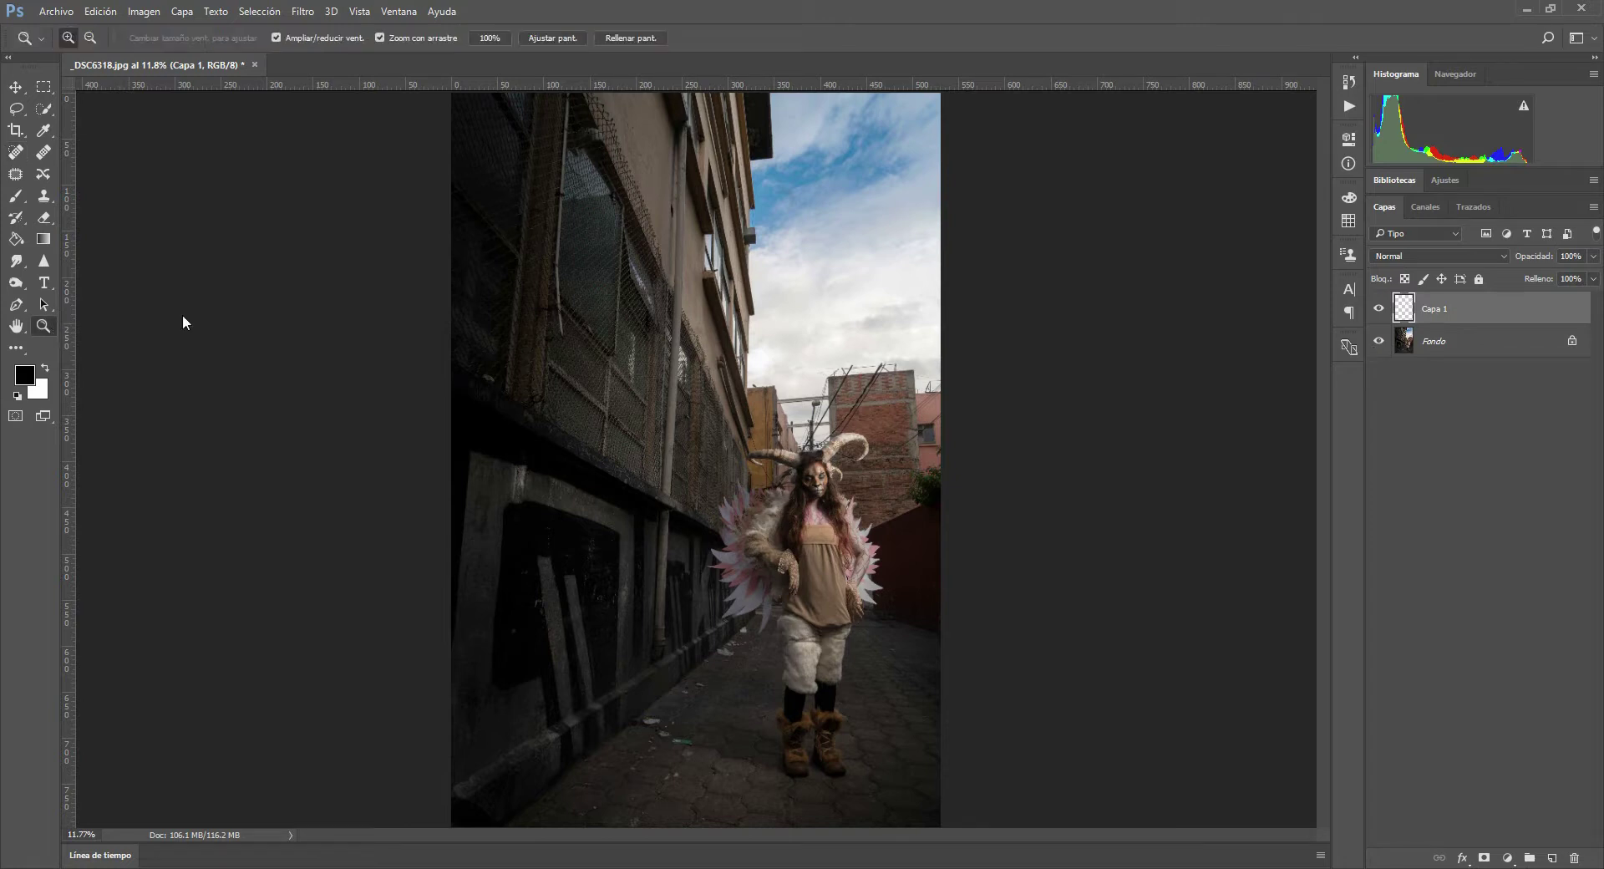
mouse_move(840, 376)
left_mouse_down()
mouse_move(939, 472)
mouse_move(935, 503)
left_mouse_up()
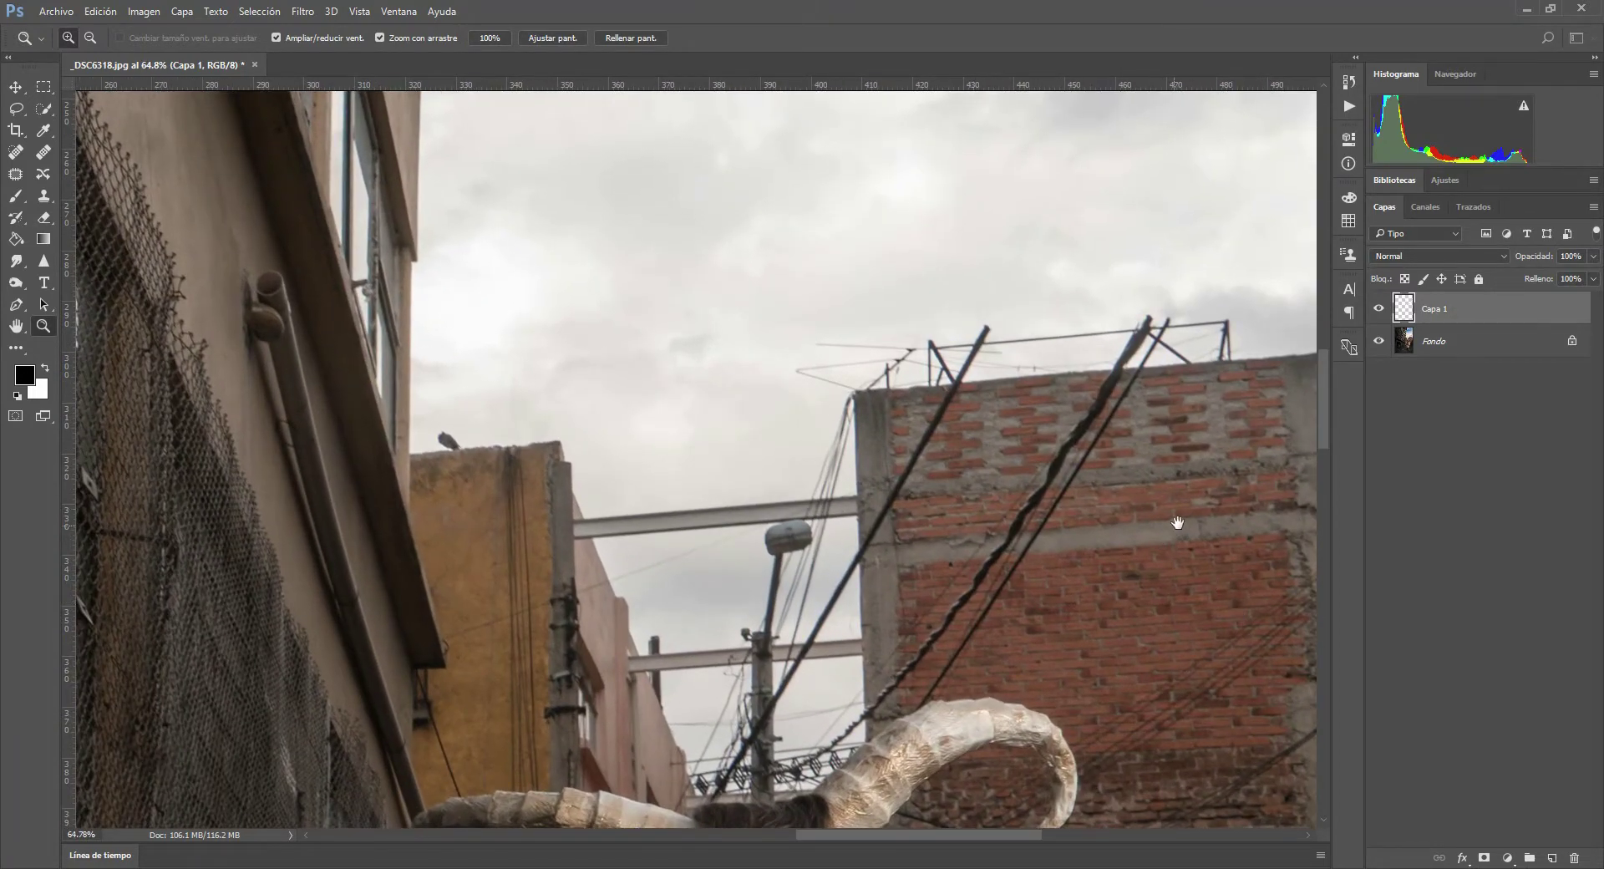
left_click_drag(1178, 522, 793, 495)
left_click_drag(767, 508, 766, 519)
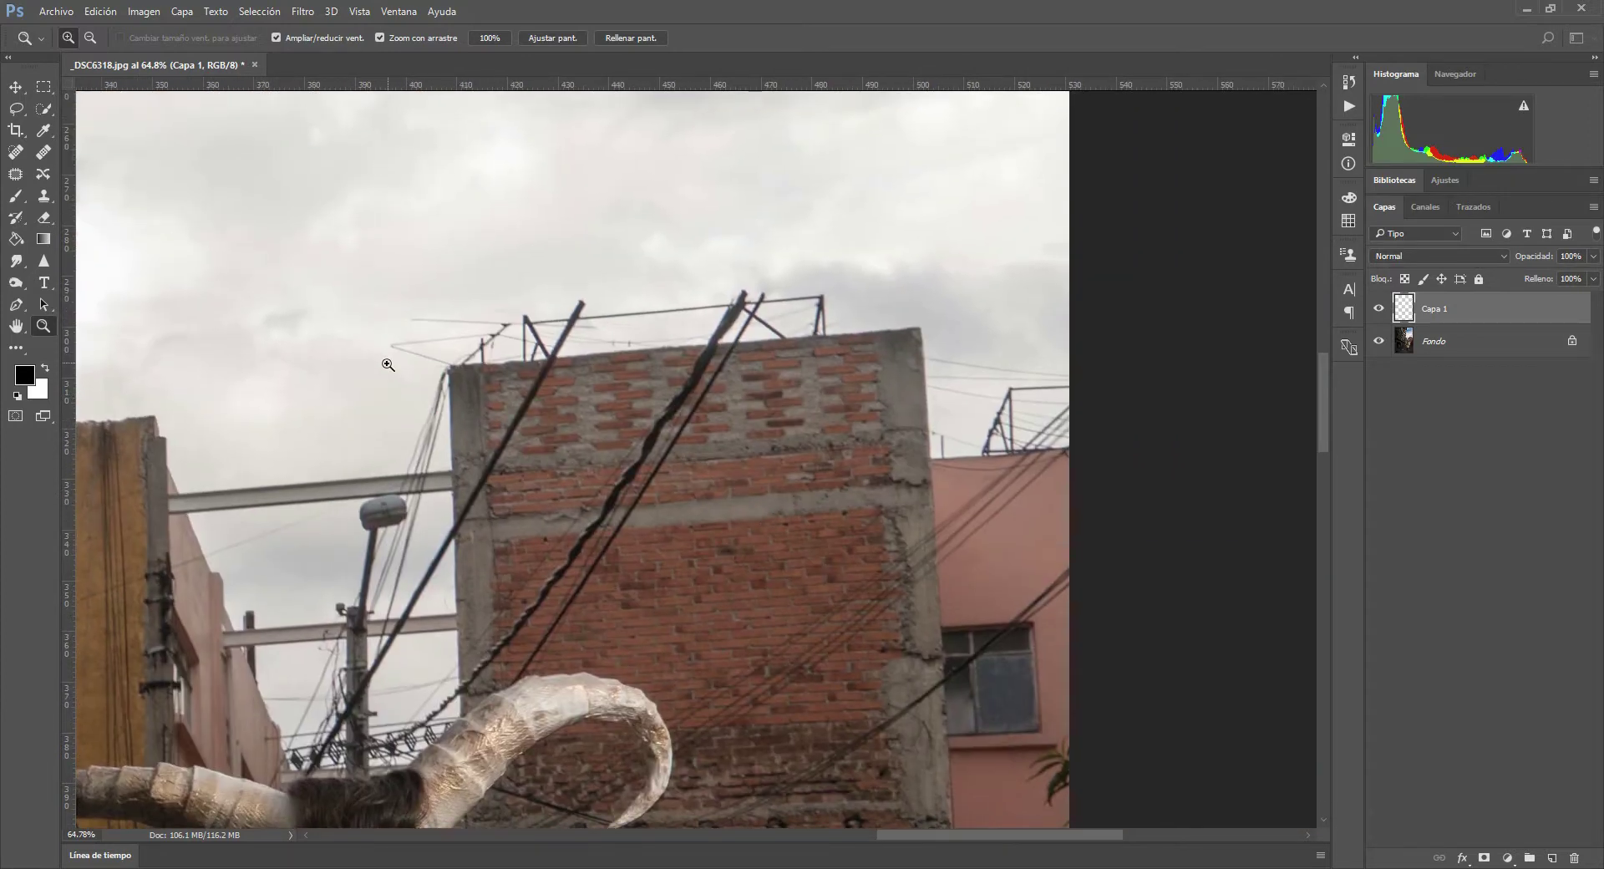
left_click(15, 151)
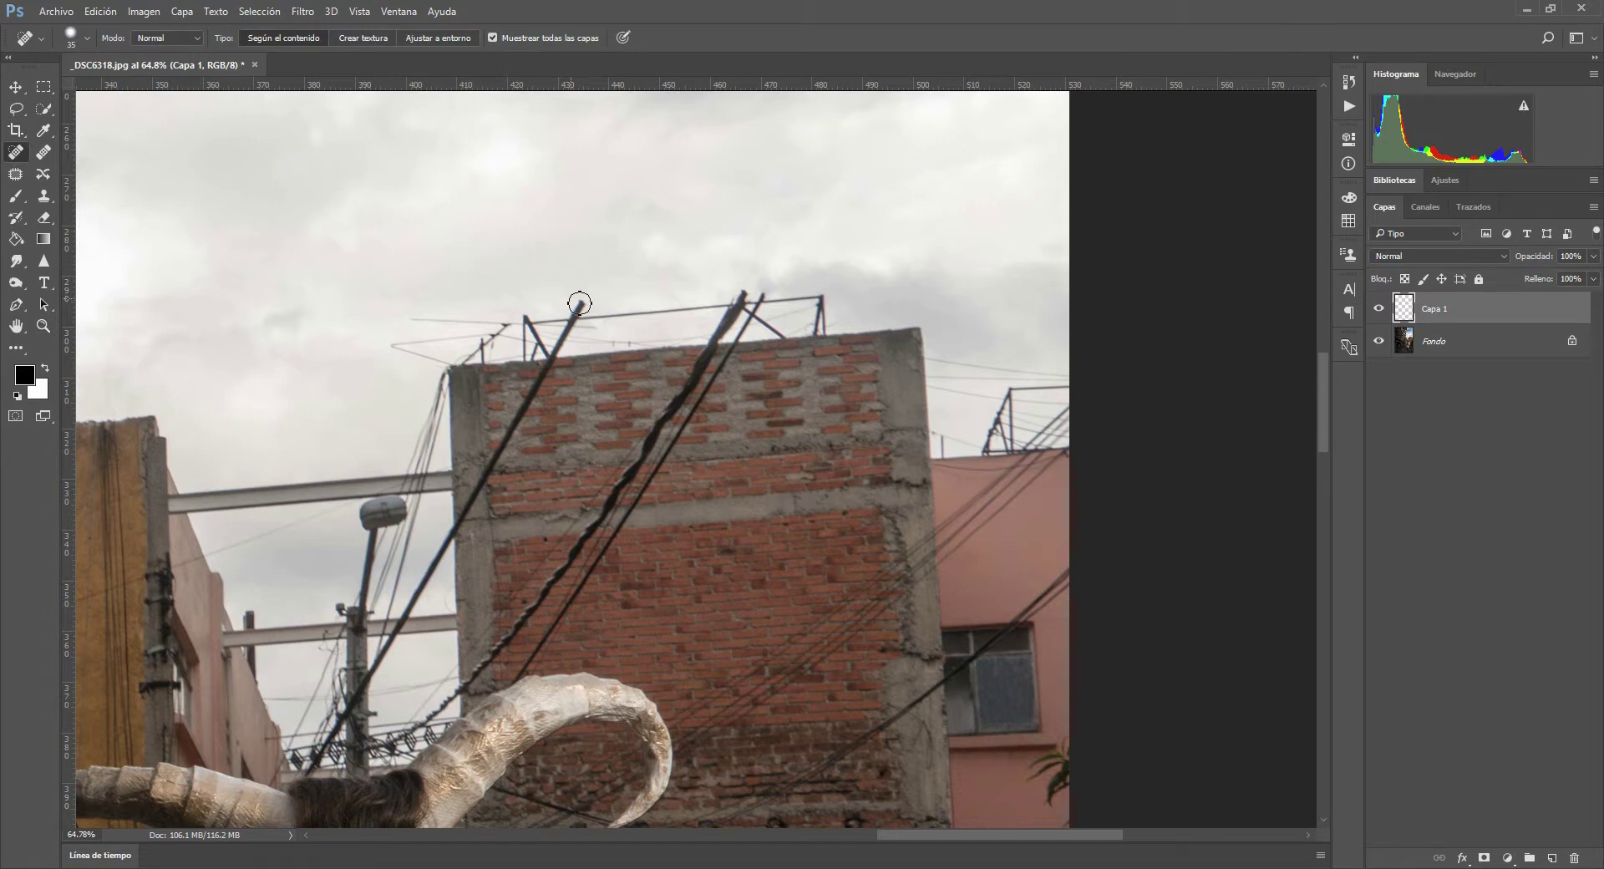
- Heal the pole top and the antenna wire above the wall into the sky
left_click_drag(582, 304, 553, 363)
left_click_drag(584, 304, 558, 360)
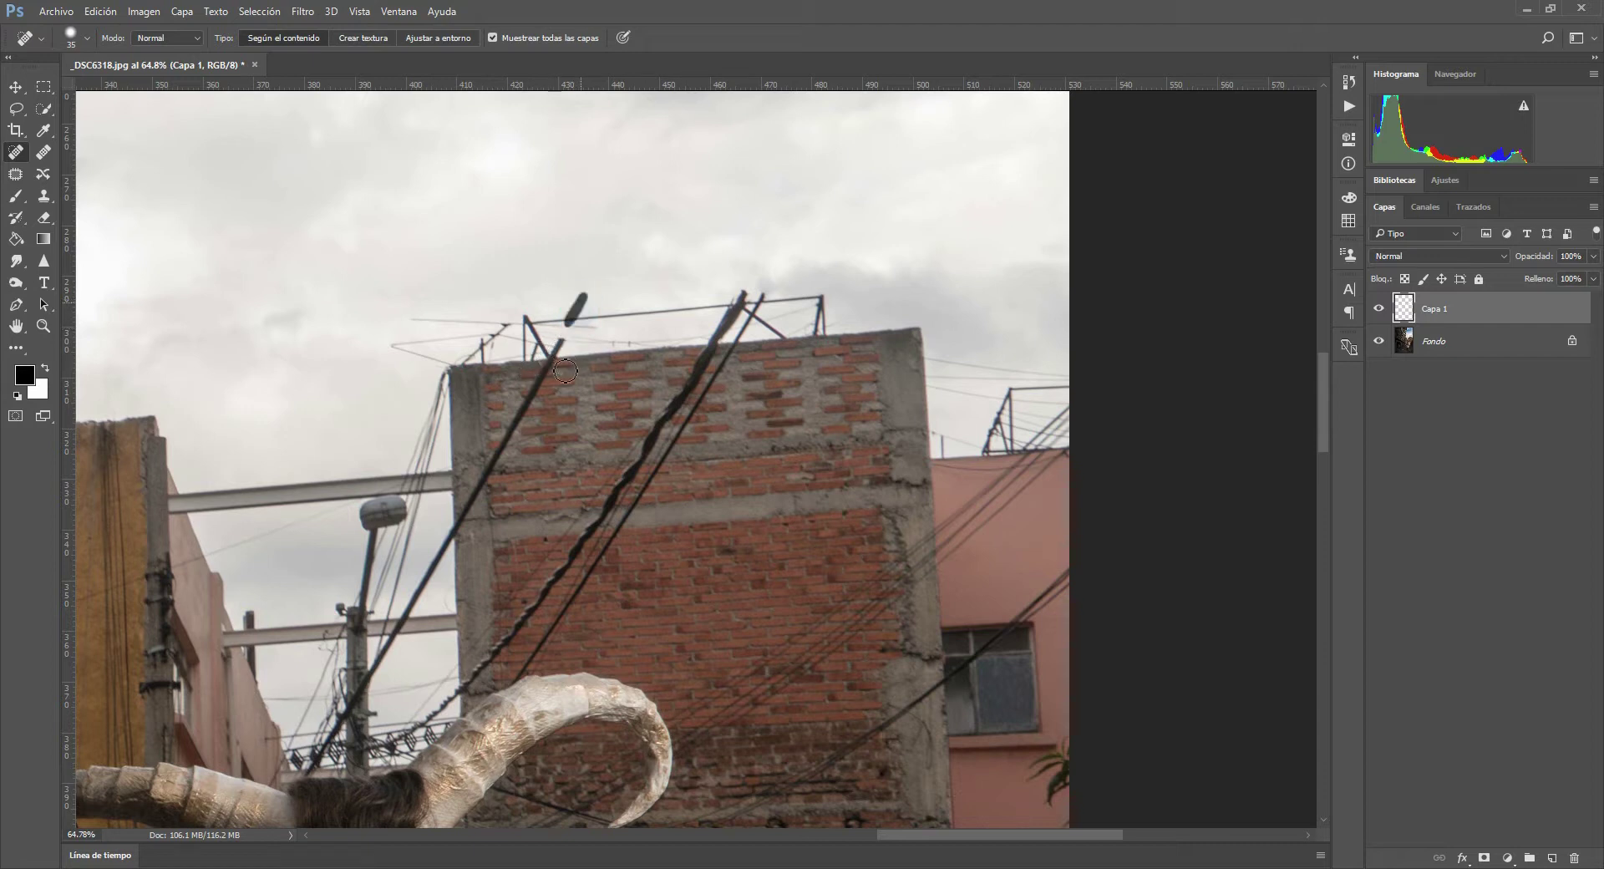
mouse_move(410, 319)
left_mouse_down()
mouse_move(525, 328)
mouse_move(398, 337)
left_mouse_up()
left_click(443, 318)
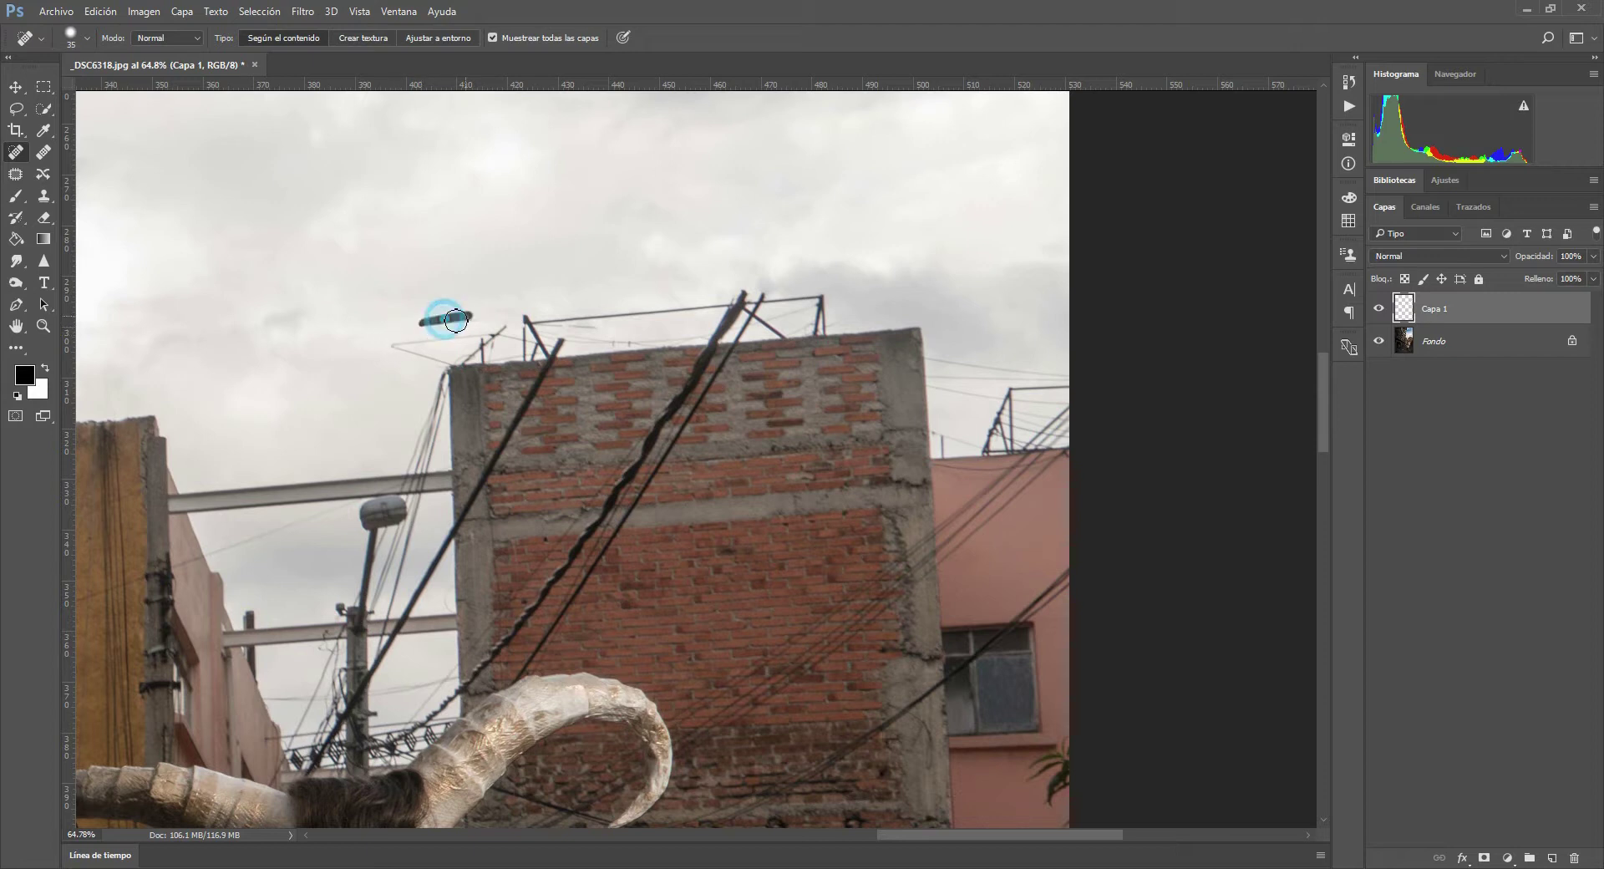
left_click(426, 325)
left_click_drag(489, 321, 394, 326)
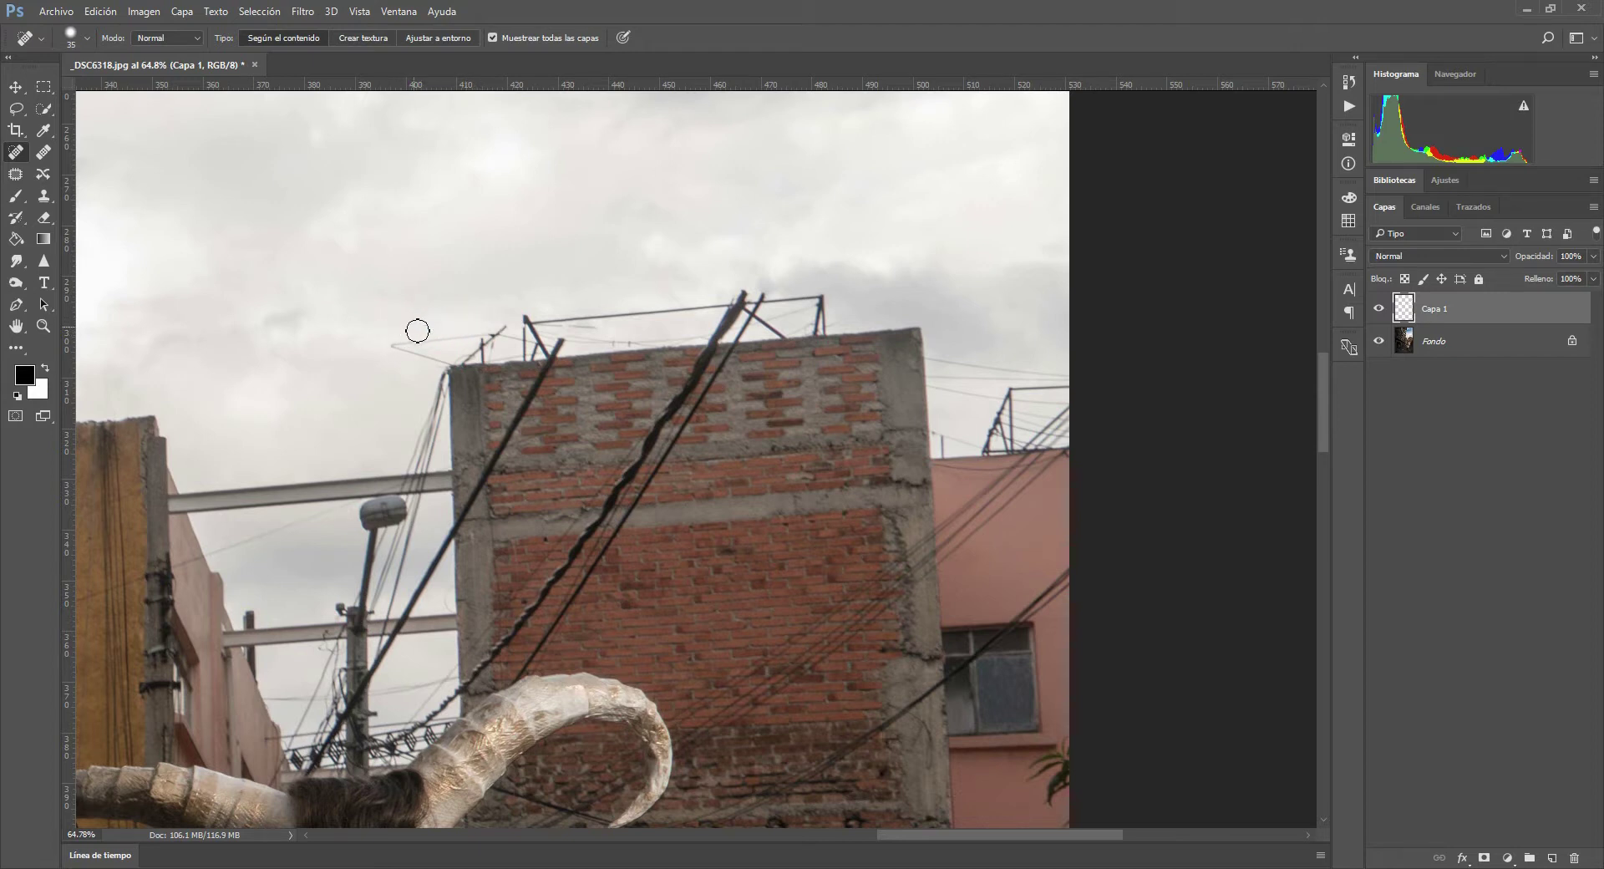
- Heal the wire bracket on the wall top and the dark object in the sky
mouse_move(523, 313)
left_mouse_down()
mouse_move(591, 329)
mouse_move(761, 300)
mouse_move(783, 320)
mouse_move(825, 318)
left_mouse_up()
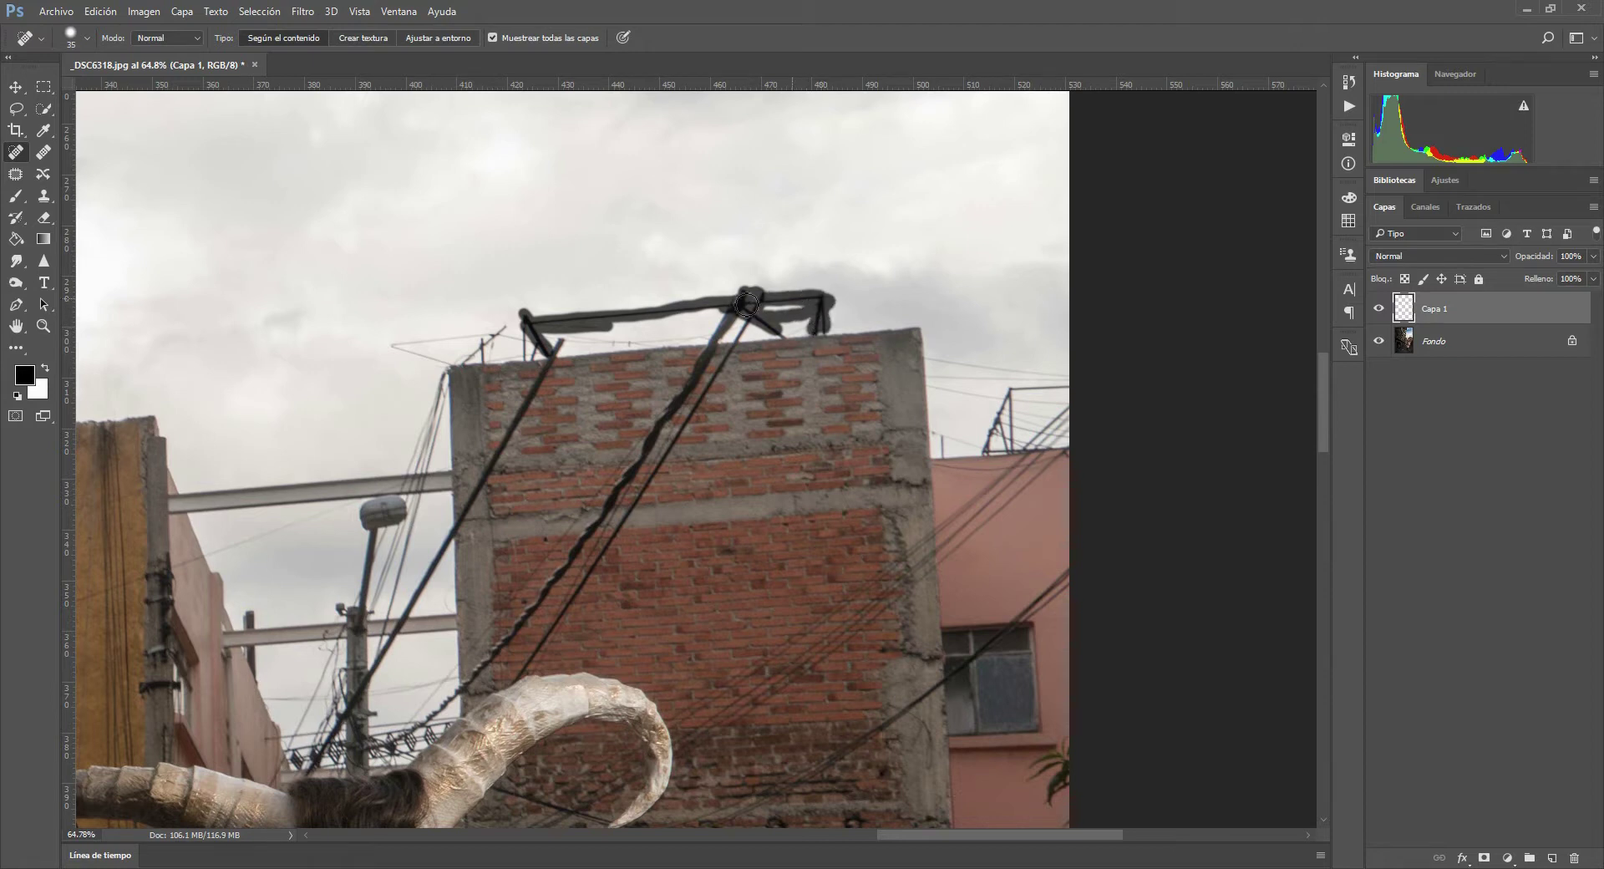
left_click_drag(748, 304, 669, 356)
mouse_move(710, 304)
left_mouse_down()
mouse_move(764, 304)
mouse_move(710, 332)
mouse_move(743, 311)
mouse_move(788, 341)
mouse_move(865, 315)
left_mouse_up()
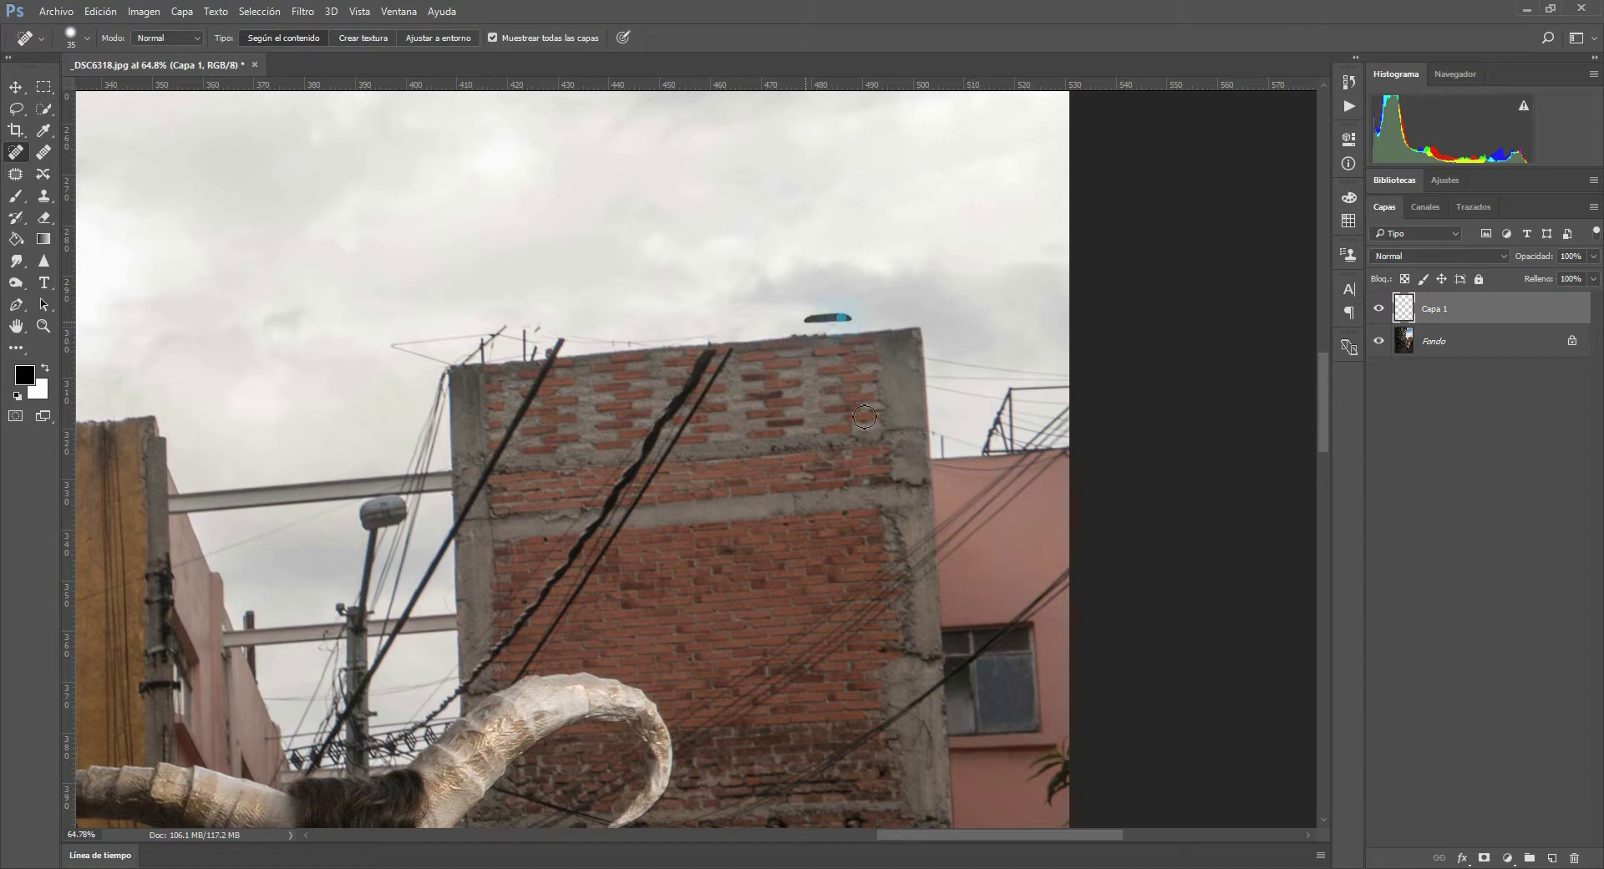
- Heal the antenna and remaining bits along the wall-top skyline, right to left
left_click_drag(573, 339, 767, 333)
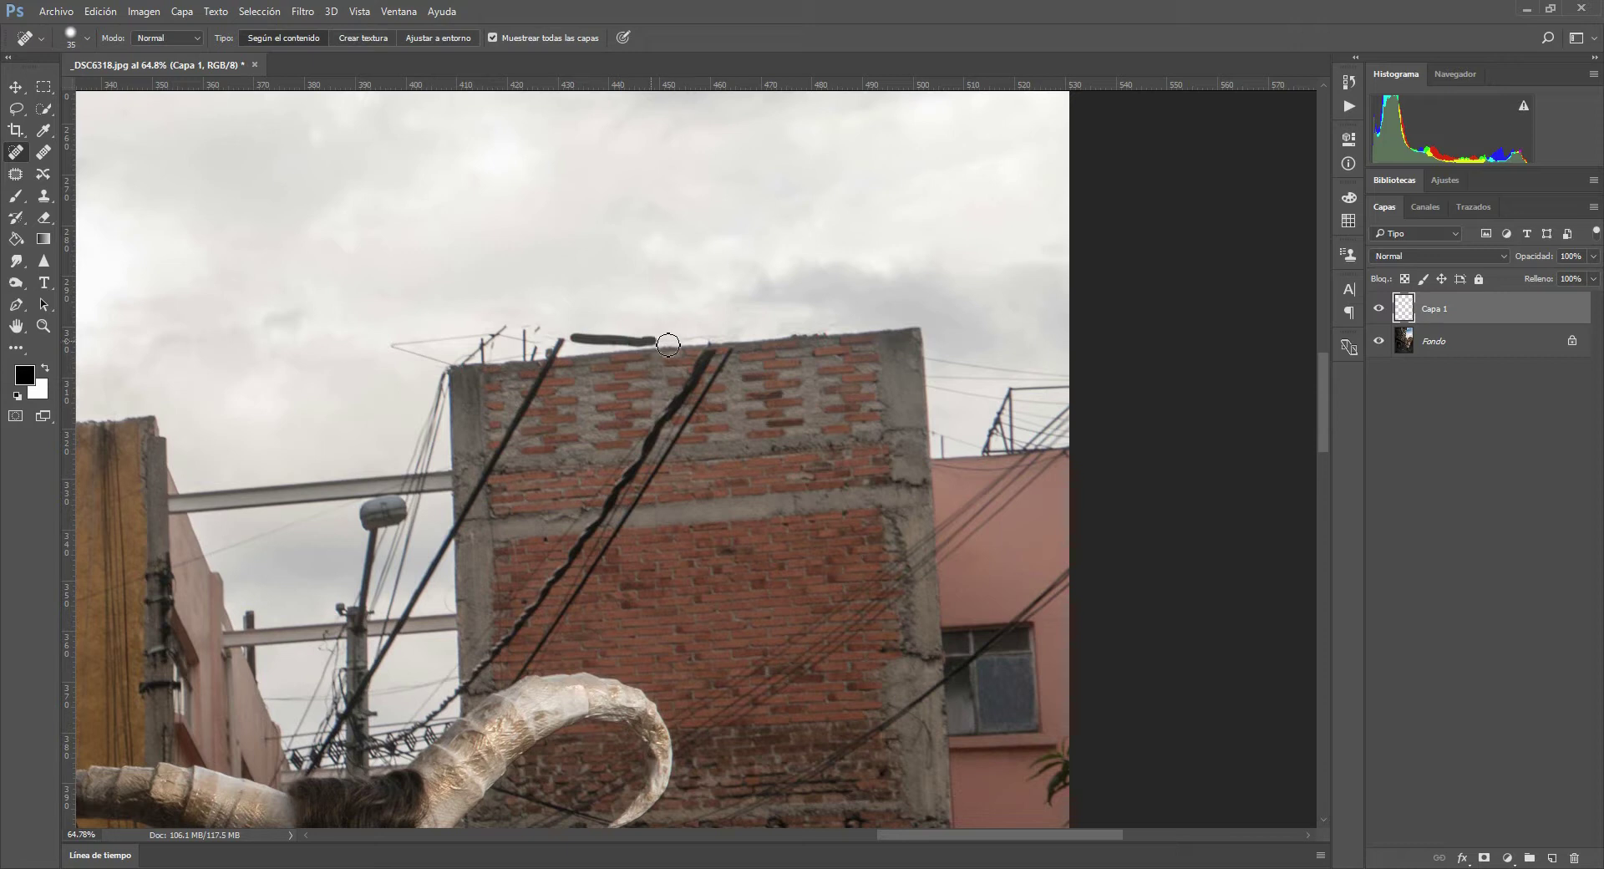
left_click_drag(660, 341, 707, 336)
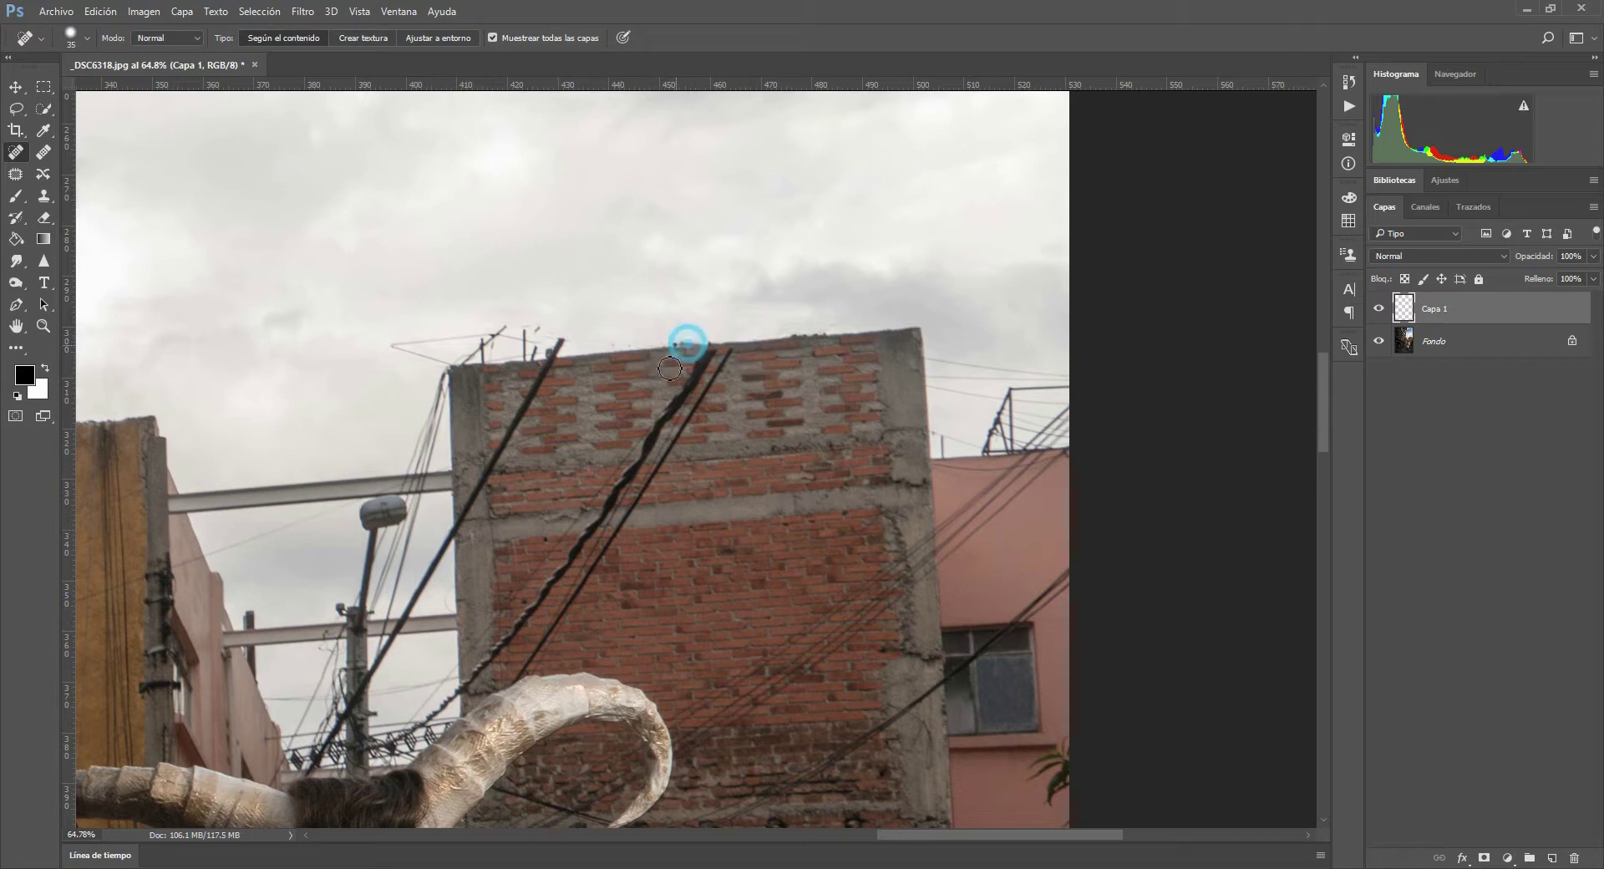
left_click_drag(593, 354, 642, 338)
left_click_drag(767, 307, 803, 315)
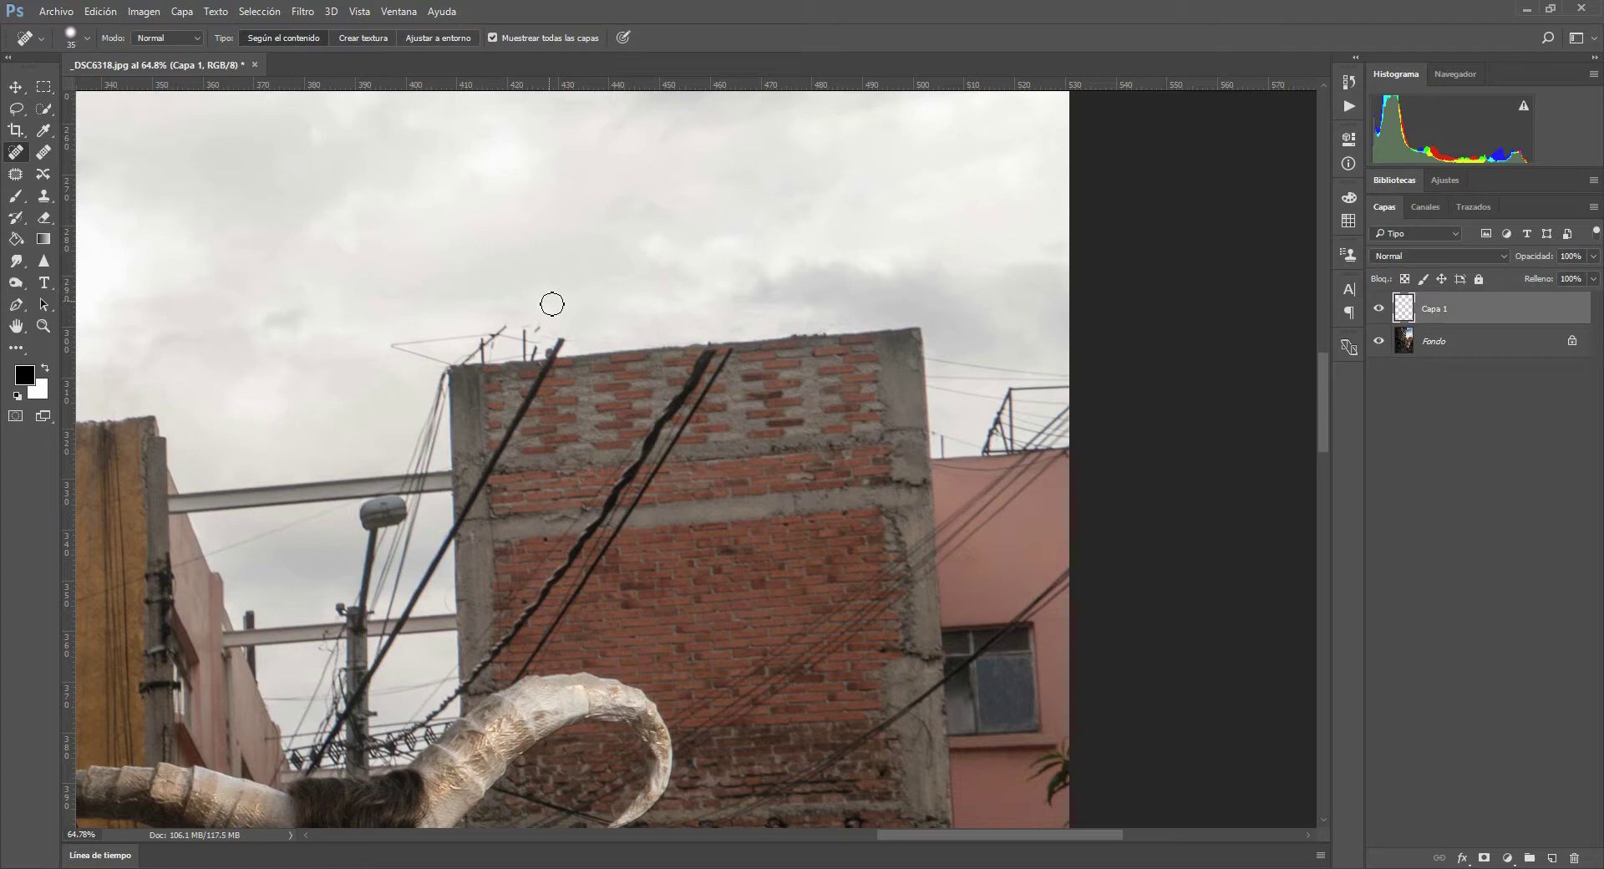
left_click_drag(800, 339, 836, 322)
left_click(795, 337)
- Redo the failed stroke on the left-corner antenna, healing its base and dish into sky
mouse_move(520, 332)
left_mouse_down()
mouse_move(535, 353)
mouse_move(585, 343)
mouse_move(515, 358)
mouse_move(537, 359)
mouse_move(516, 328)
mouse_move(494, 362)
mouse_move(562, 356)
mouse_move(543, 364)
left_mouse_up()
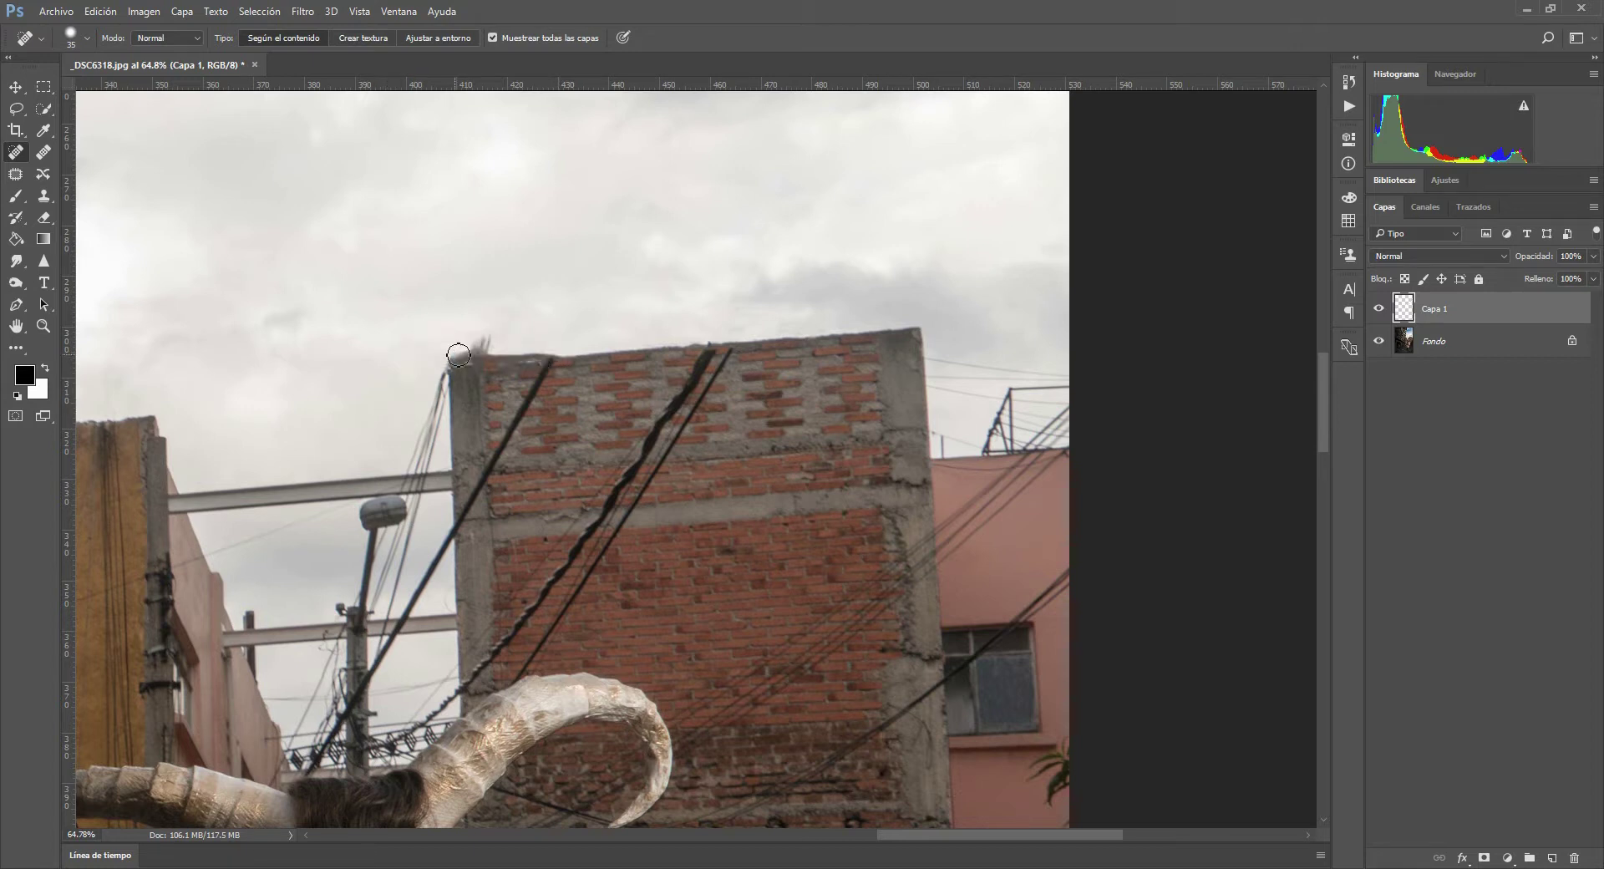
key("ctrl+z")
left_click(543, 341)
mouse_move(491, 336)
left_mouse_down()
mouse_move(465, 335)
mouse_move(434, 365)
mouse_move(568, 355)
mouse_move(428, 366)
mouse_move(513, 355)
mouse_move(451, 365)
left_mouse_up()
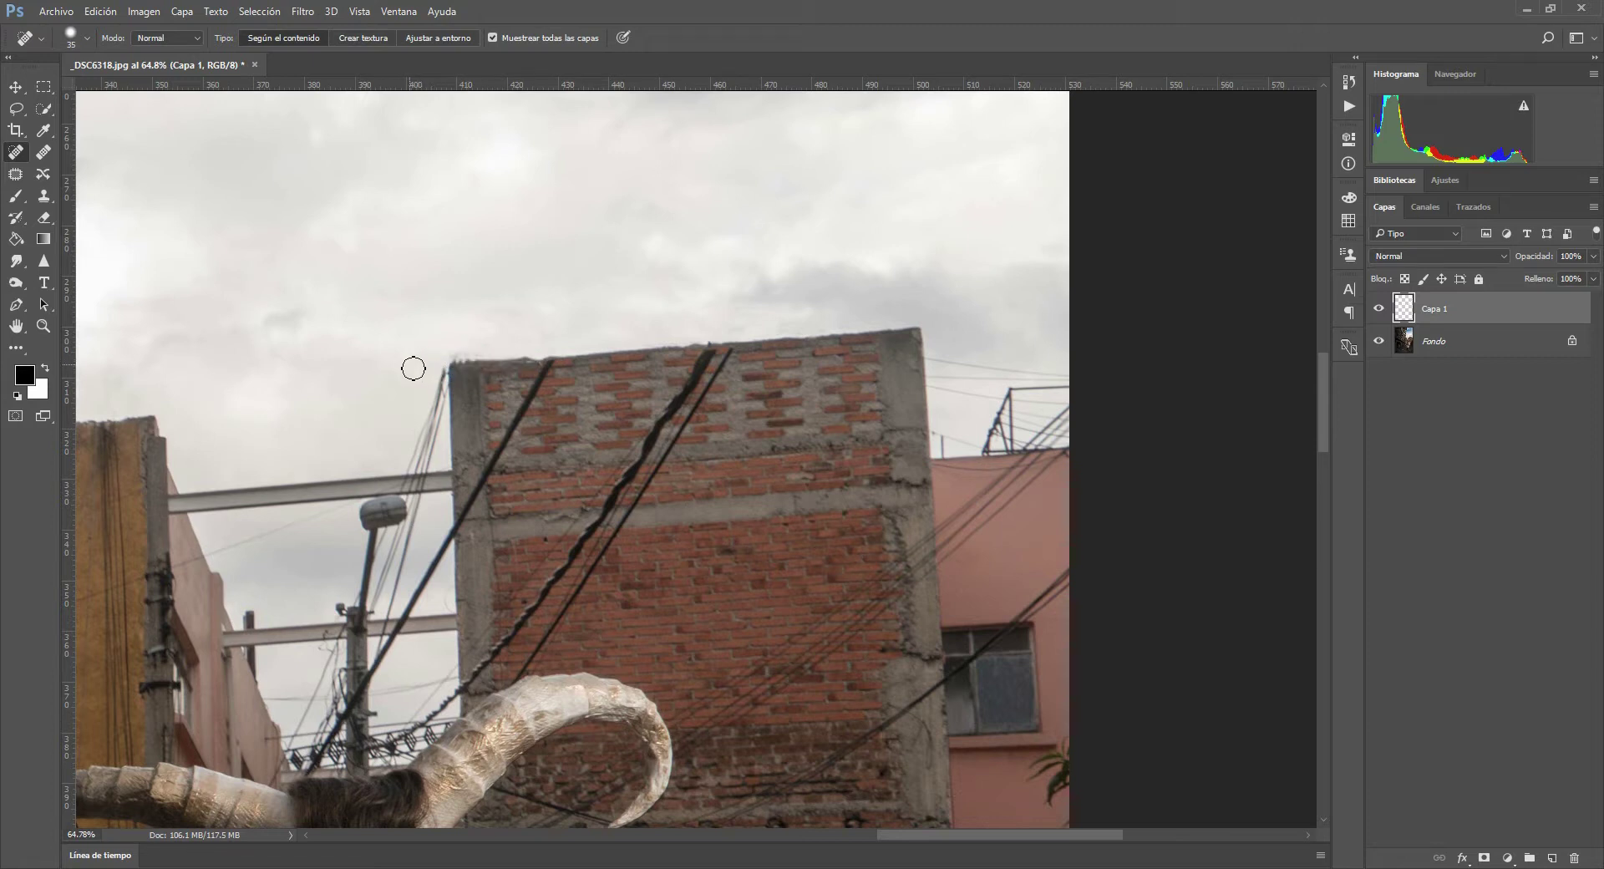
- Clone Stamp over the wall's top edge with an enlarged brush
left_click(44, 197)
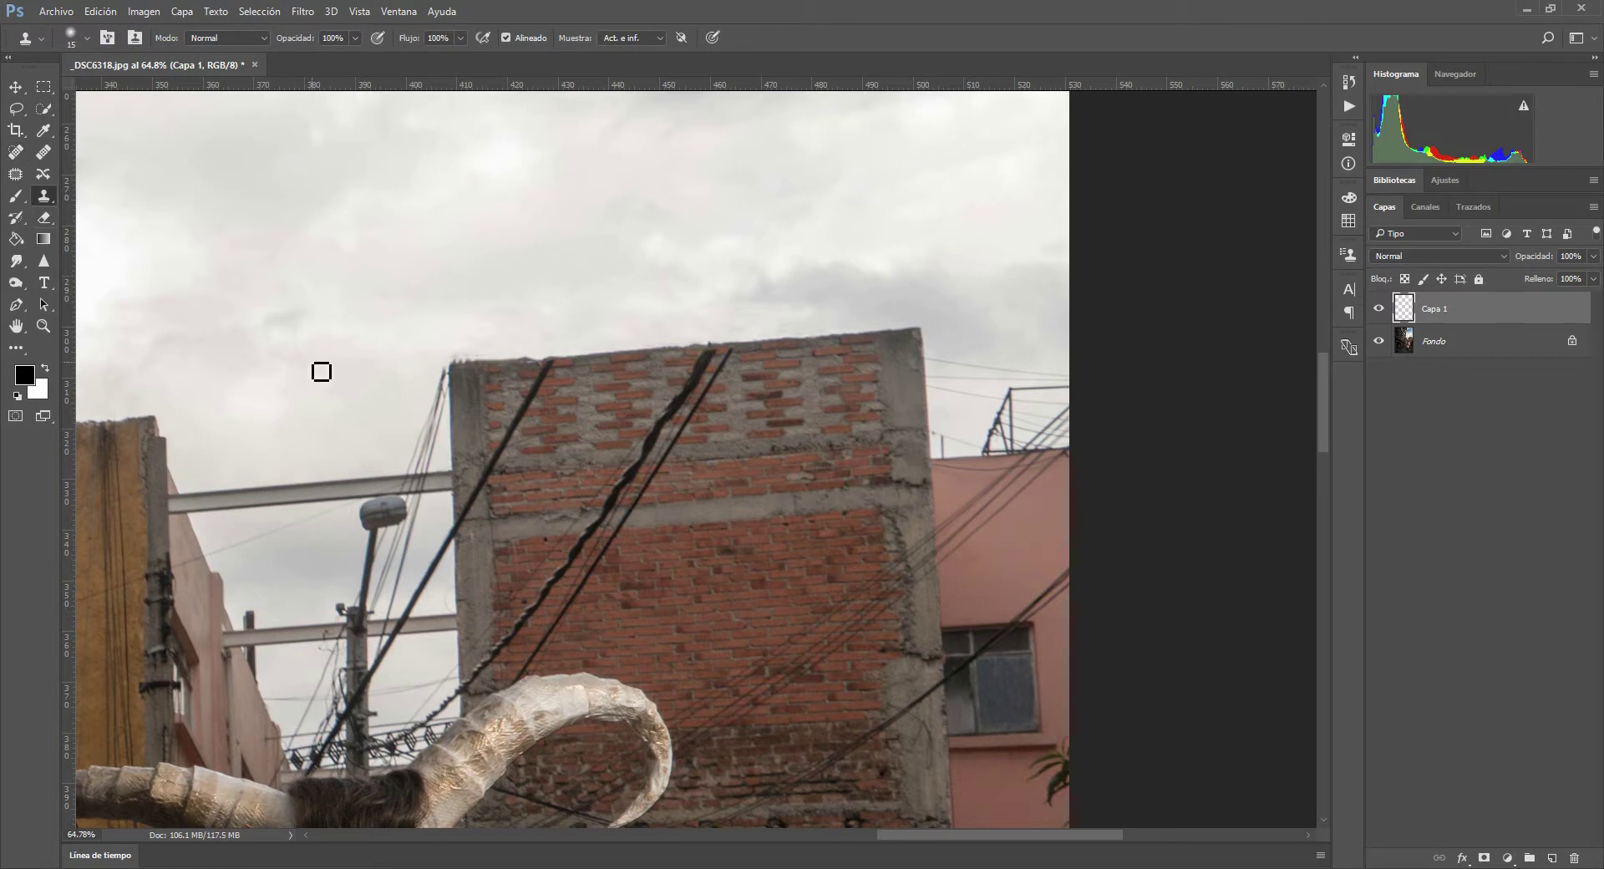
key("bracketright")
left_click(502, 364)
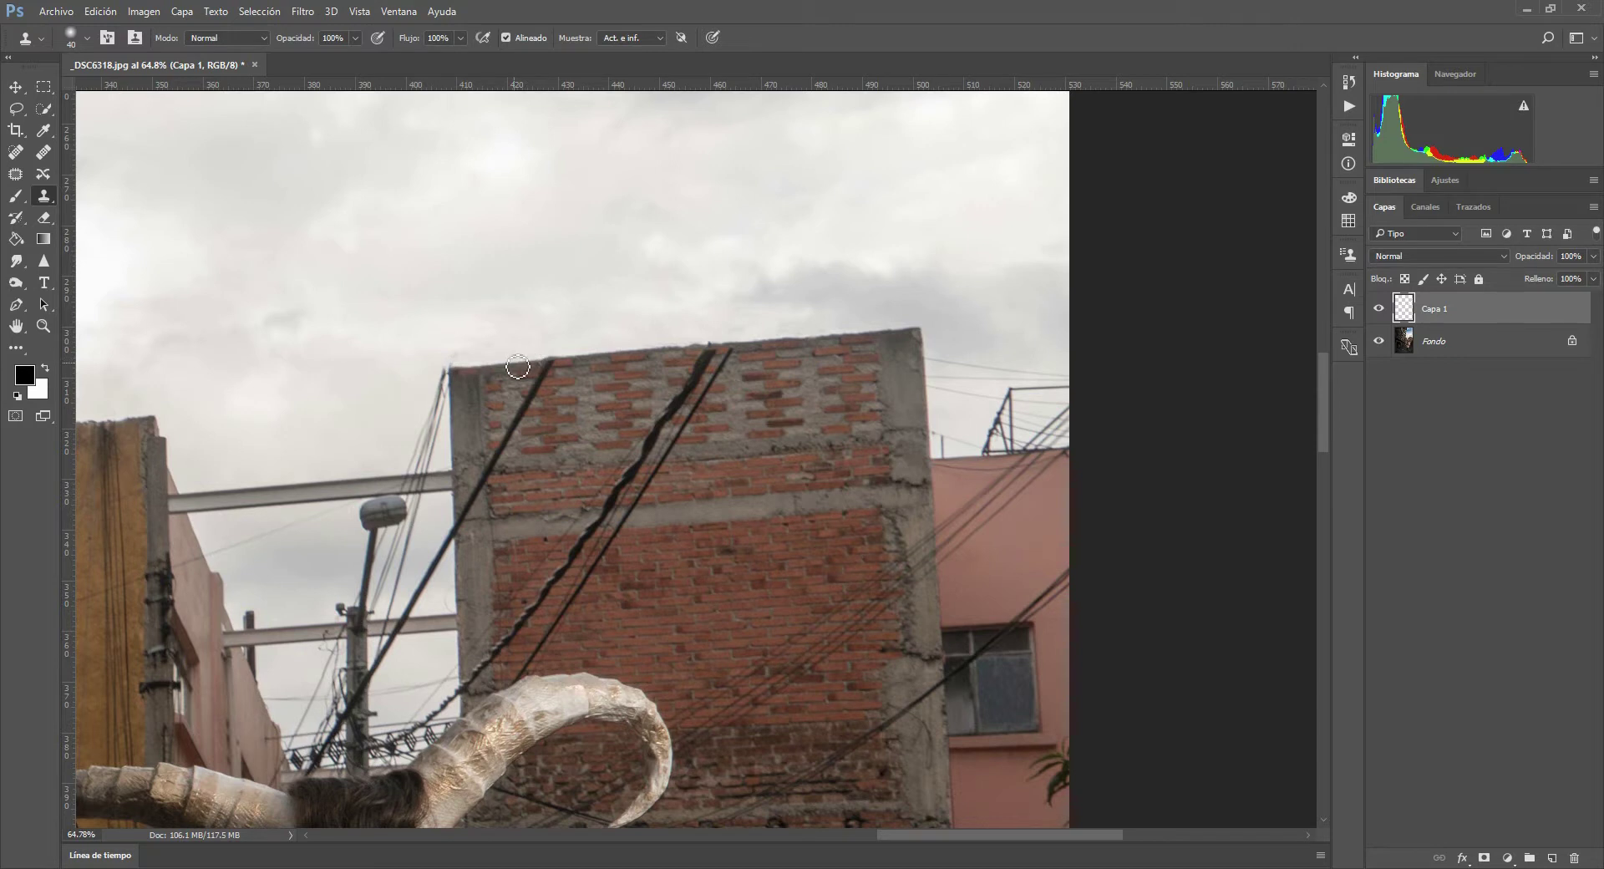
- Spot-heal the remaining wire tips above the wall corner, then fit the photo in the window
key("j")
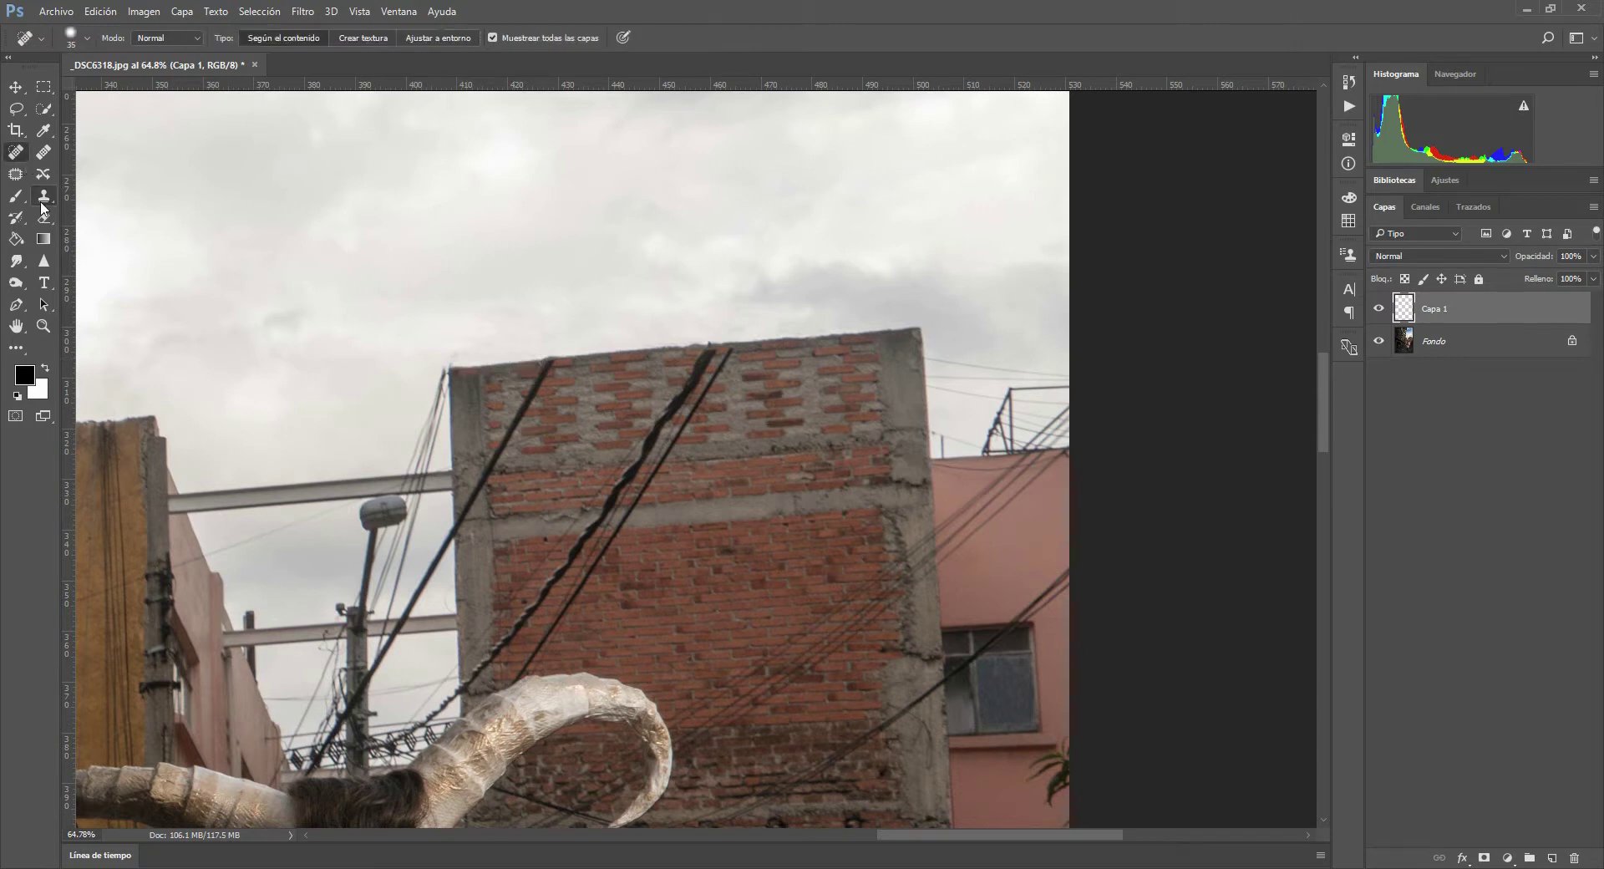
left_click_drag(456, 354, 428, 358)
left_click_drag(707, 339, 696, 365)
key("ctrl+0")
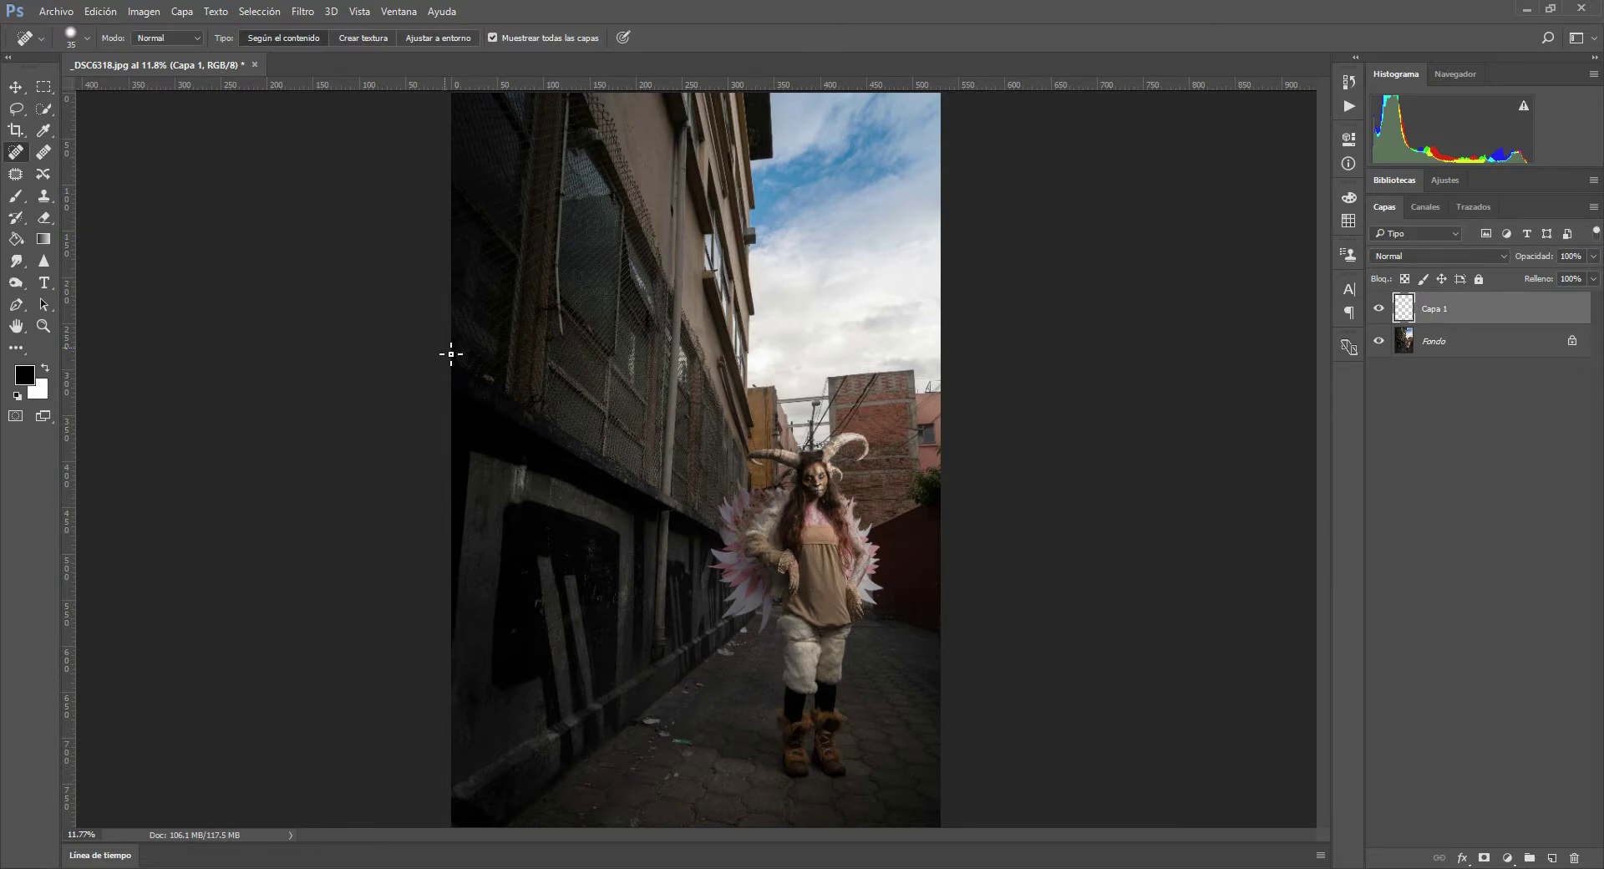
- Toggle Capa 1 to compare before and after, then save as _DSC6318.psd with layers
left_click(1377, 309)
left_click(1374, 308)
left_click(1373, 308)
left_click(1374, 308)
key("ctrl+shift+s")
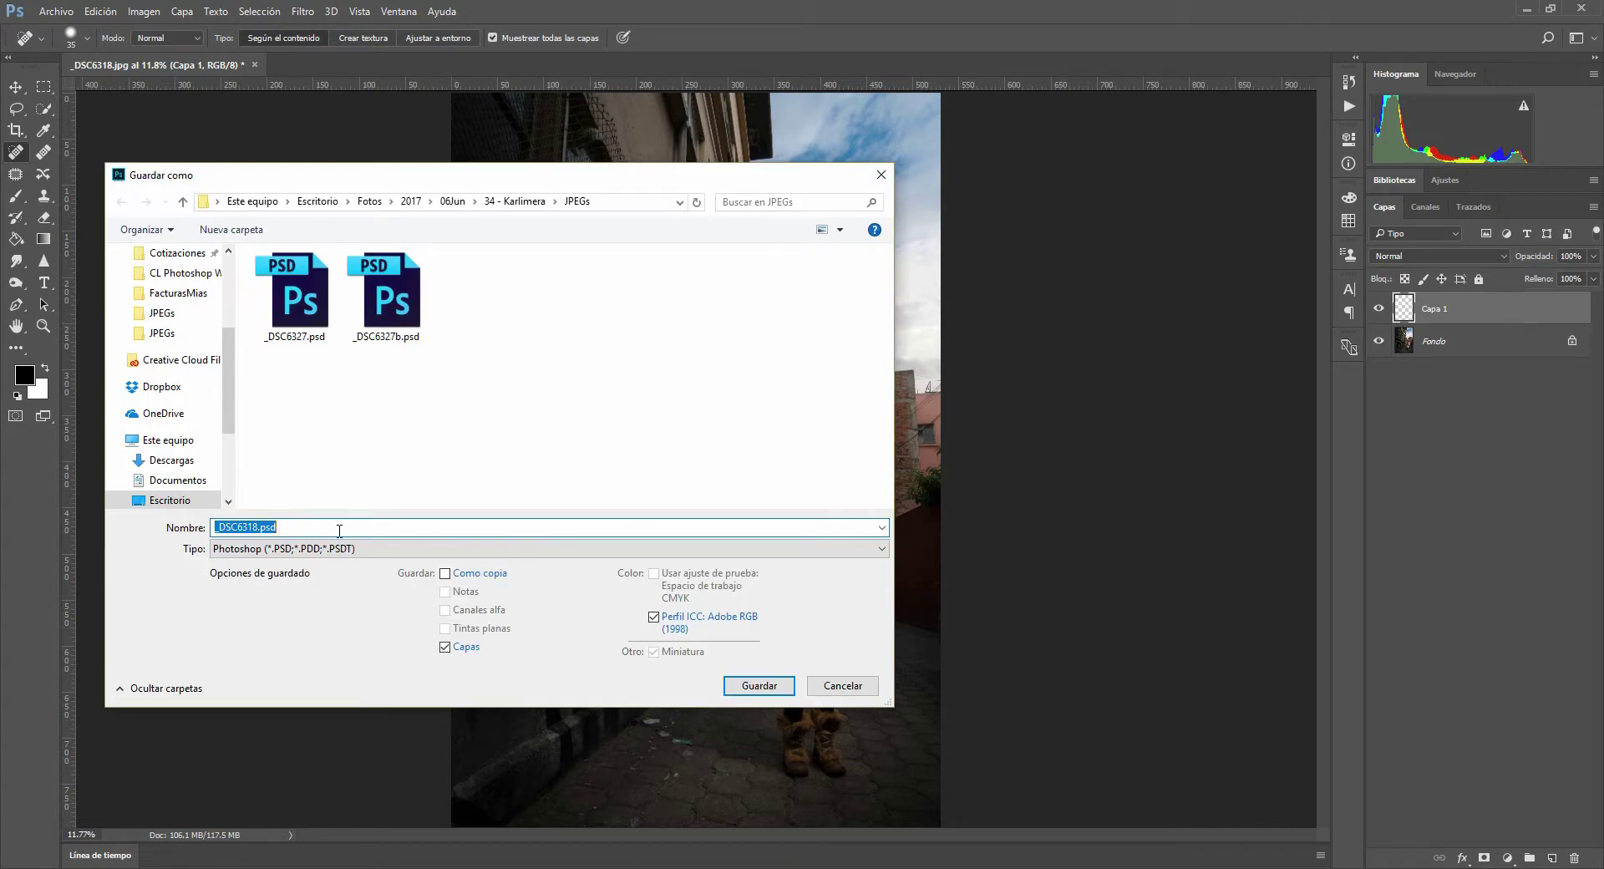
left_click(735, 685)
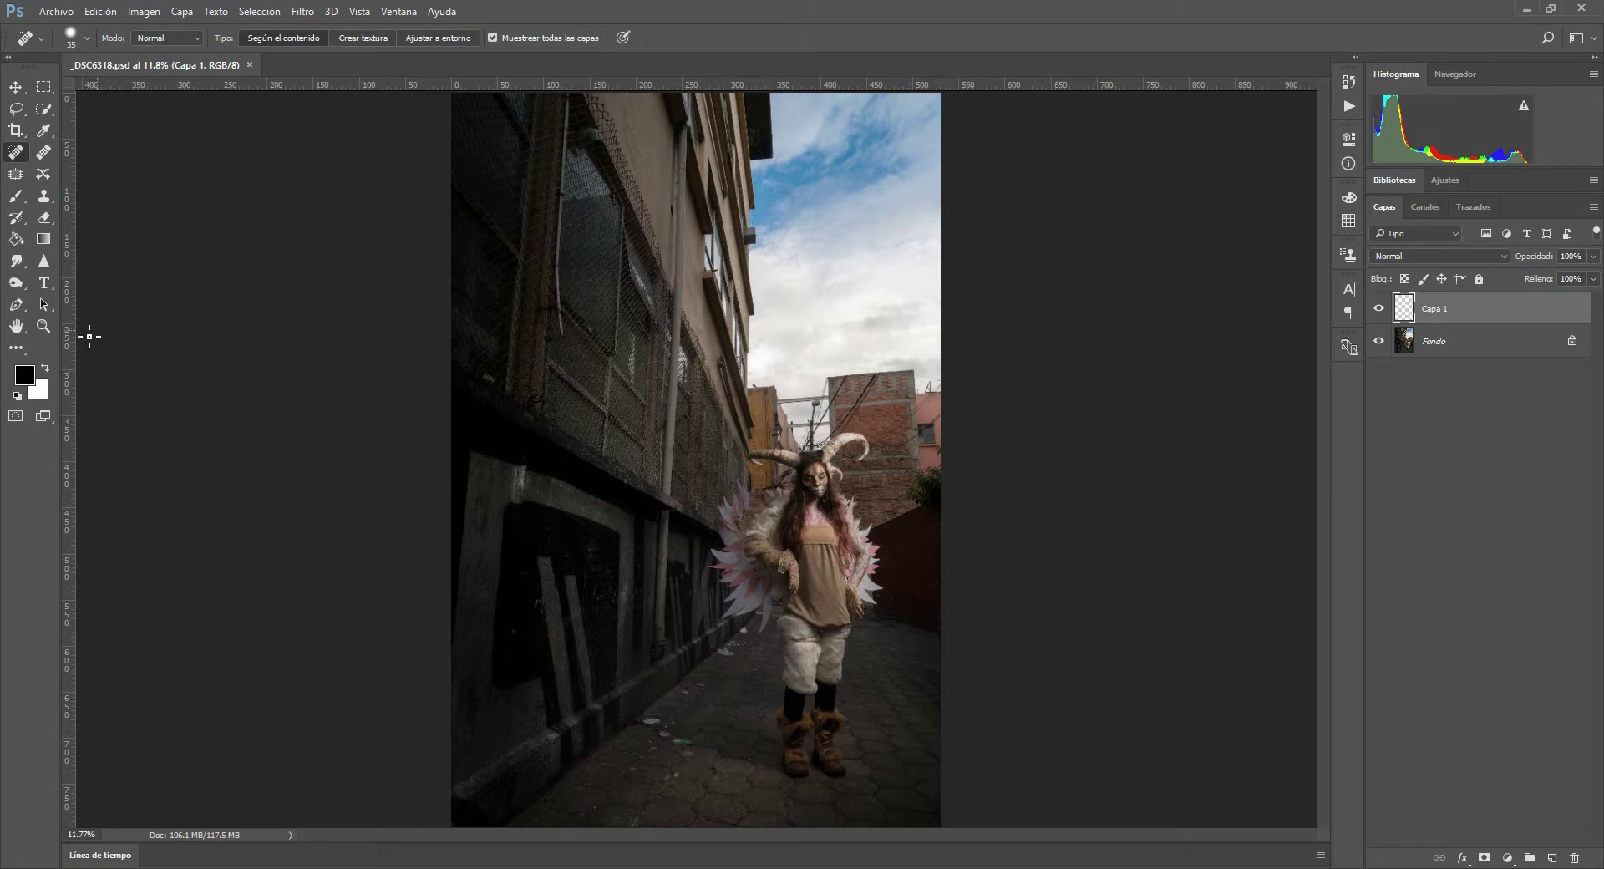
- Zoom in on the brick building and ready the Brush tool with red paint
left_click(42, 325)
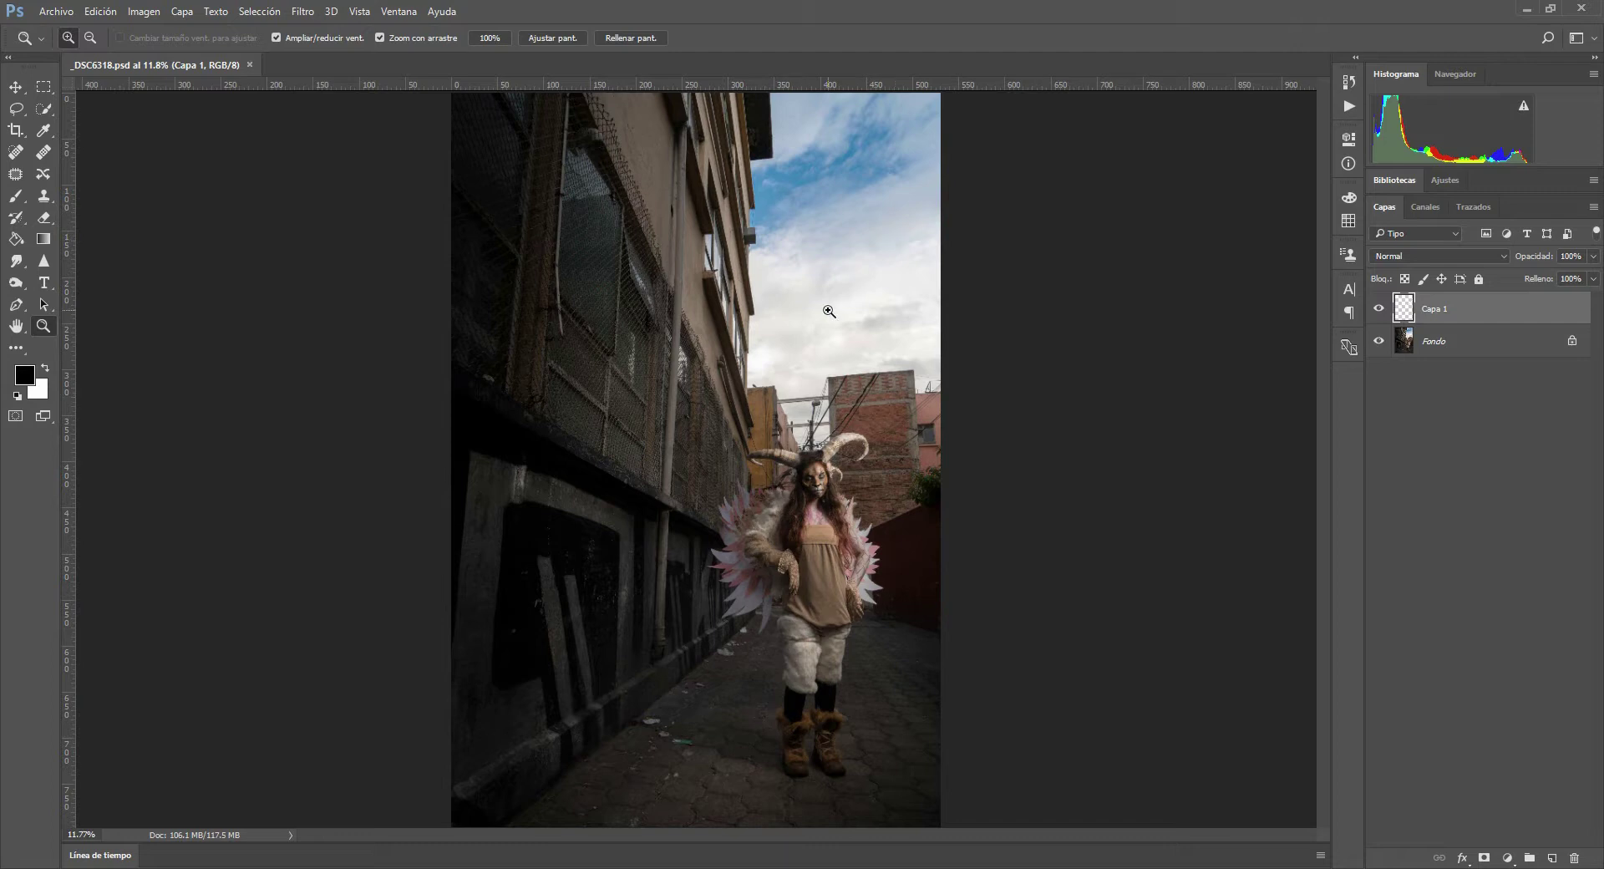
mouse_move(845, 394)
left_mouse_down()
mouse_move(1009, 406)
mouse_move(906, 429)
left_mouse_up()
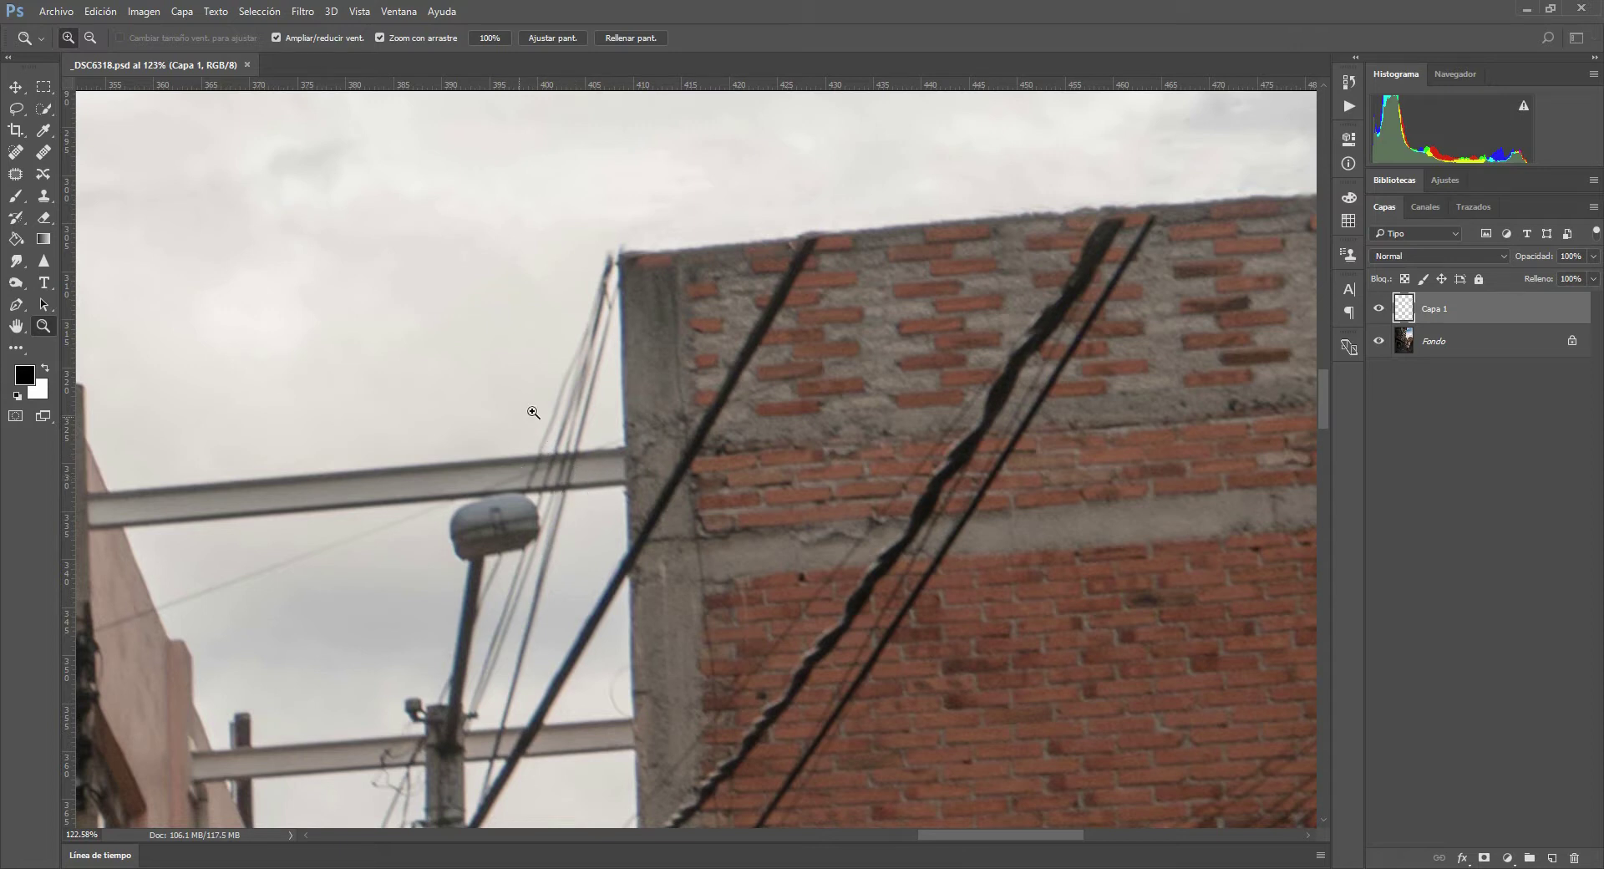
left_click(15, 195)
left_click(45, 368)
key("i")
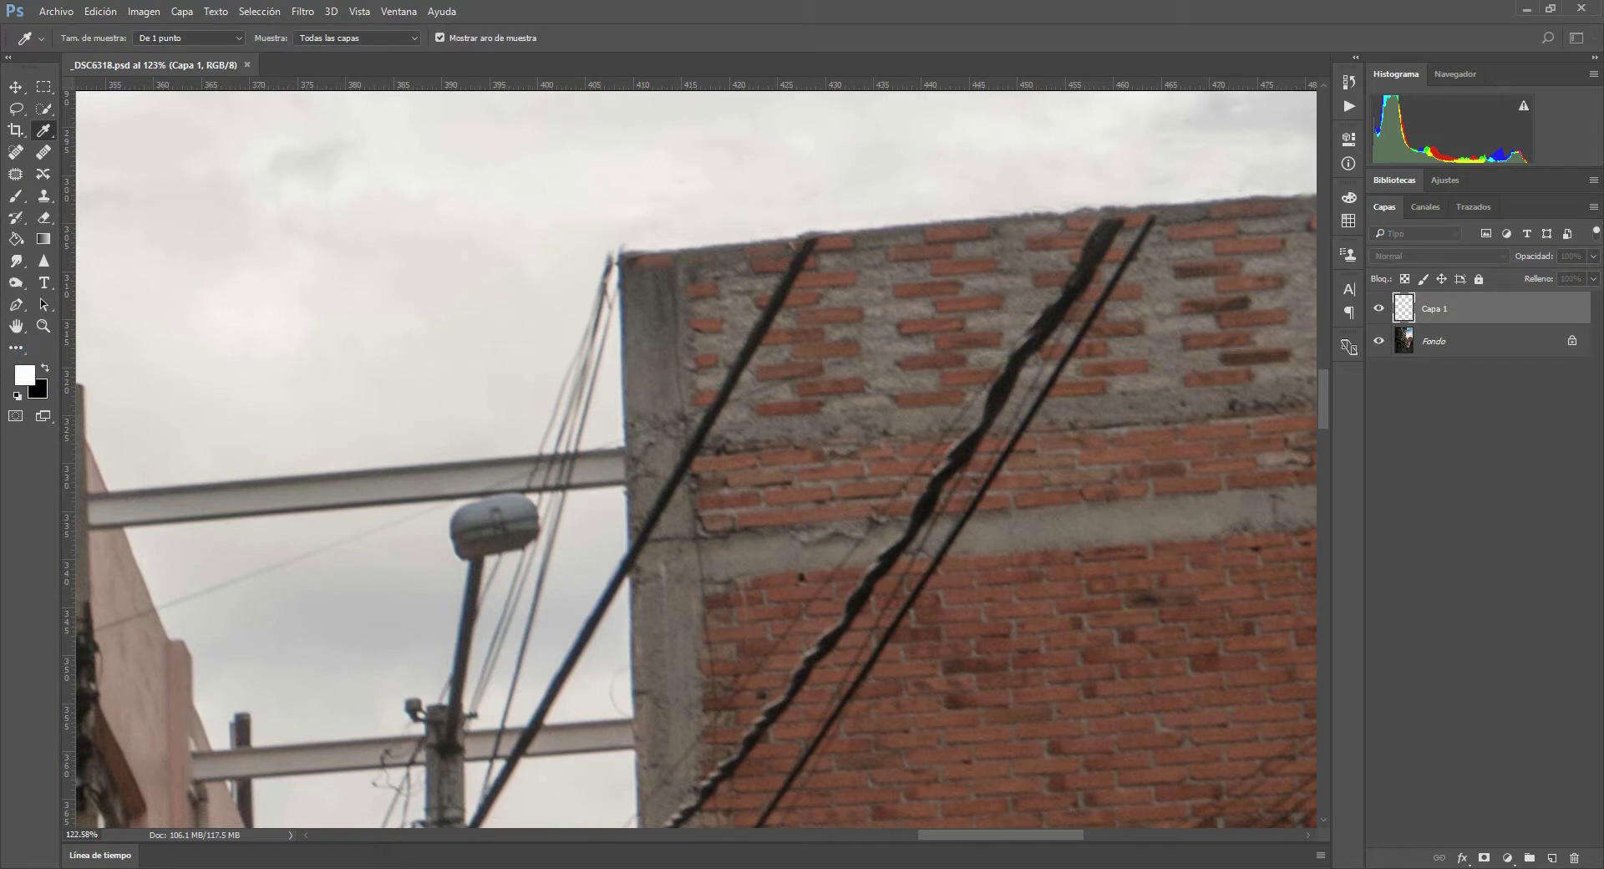
key("b")
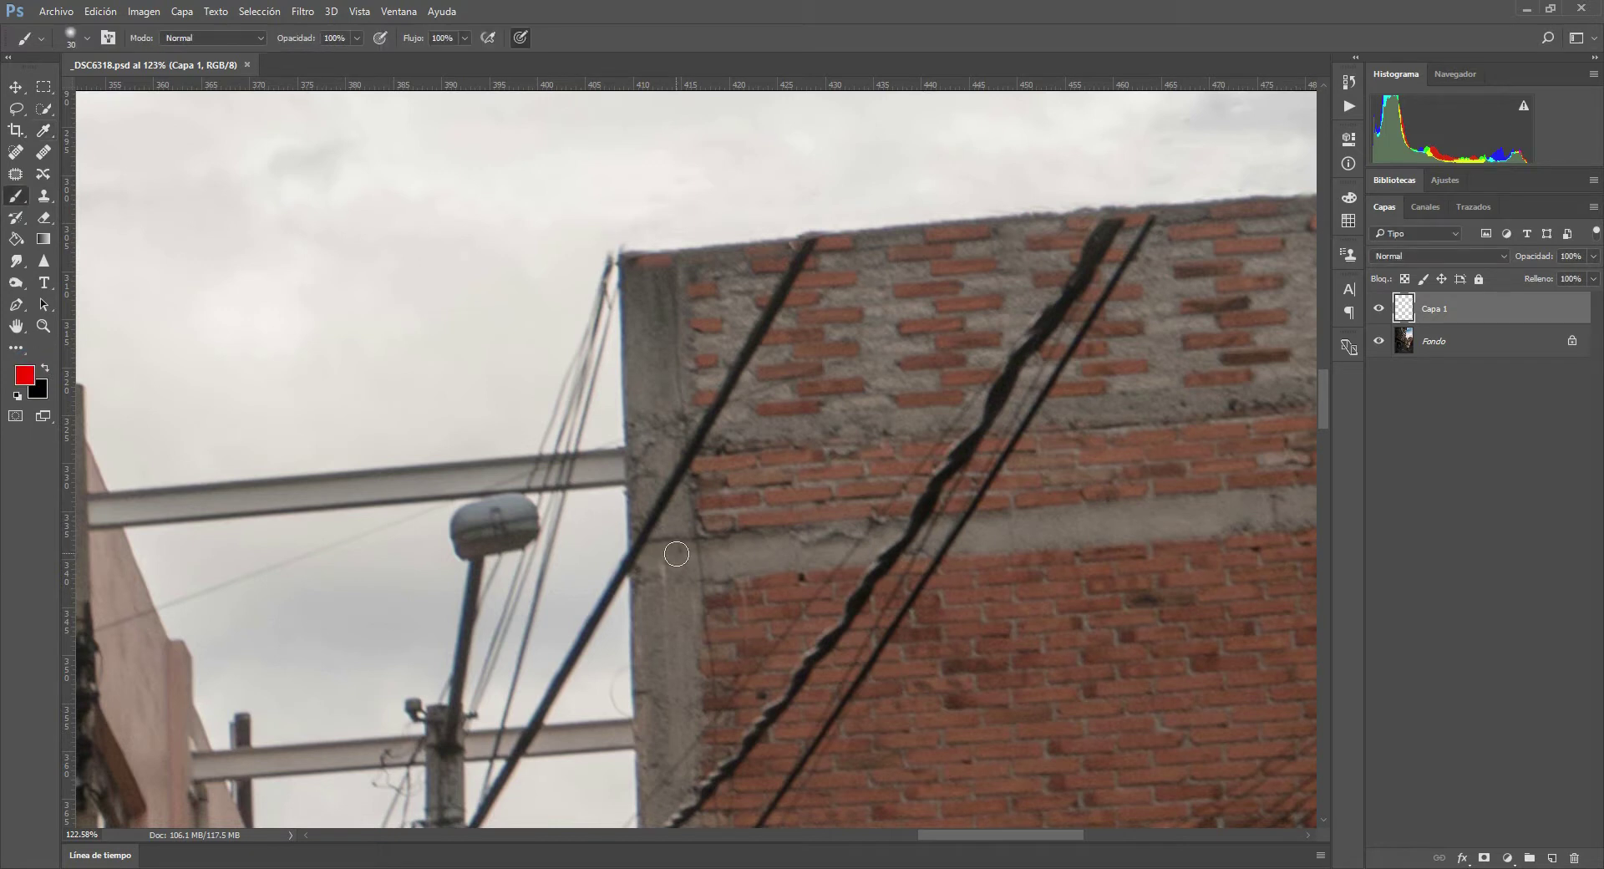
- Circle and check the corner wire ends, loop the lamp post, and paint an X beside it
left_click_drag(584, 238, 571, 244)
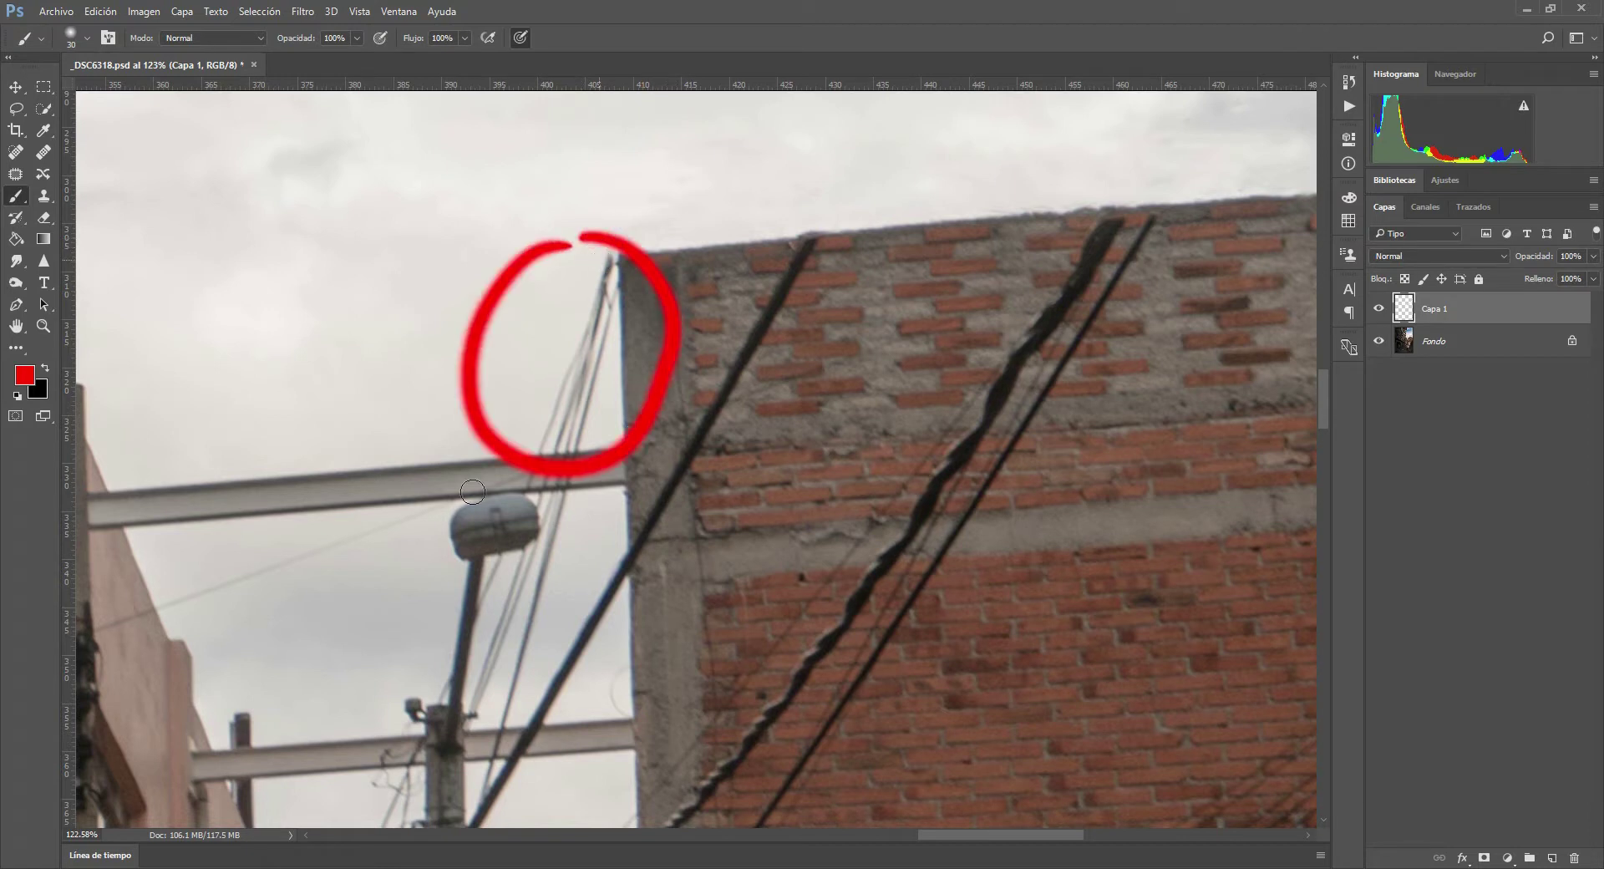
left_click_drag(390, 276, 476, 213)
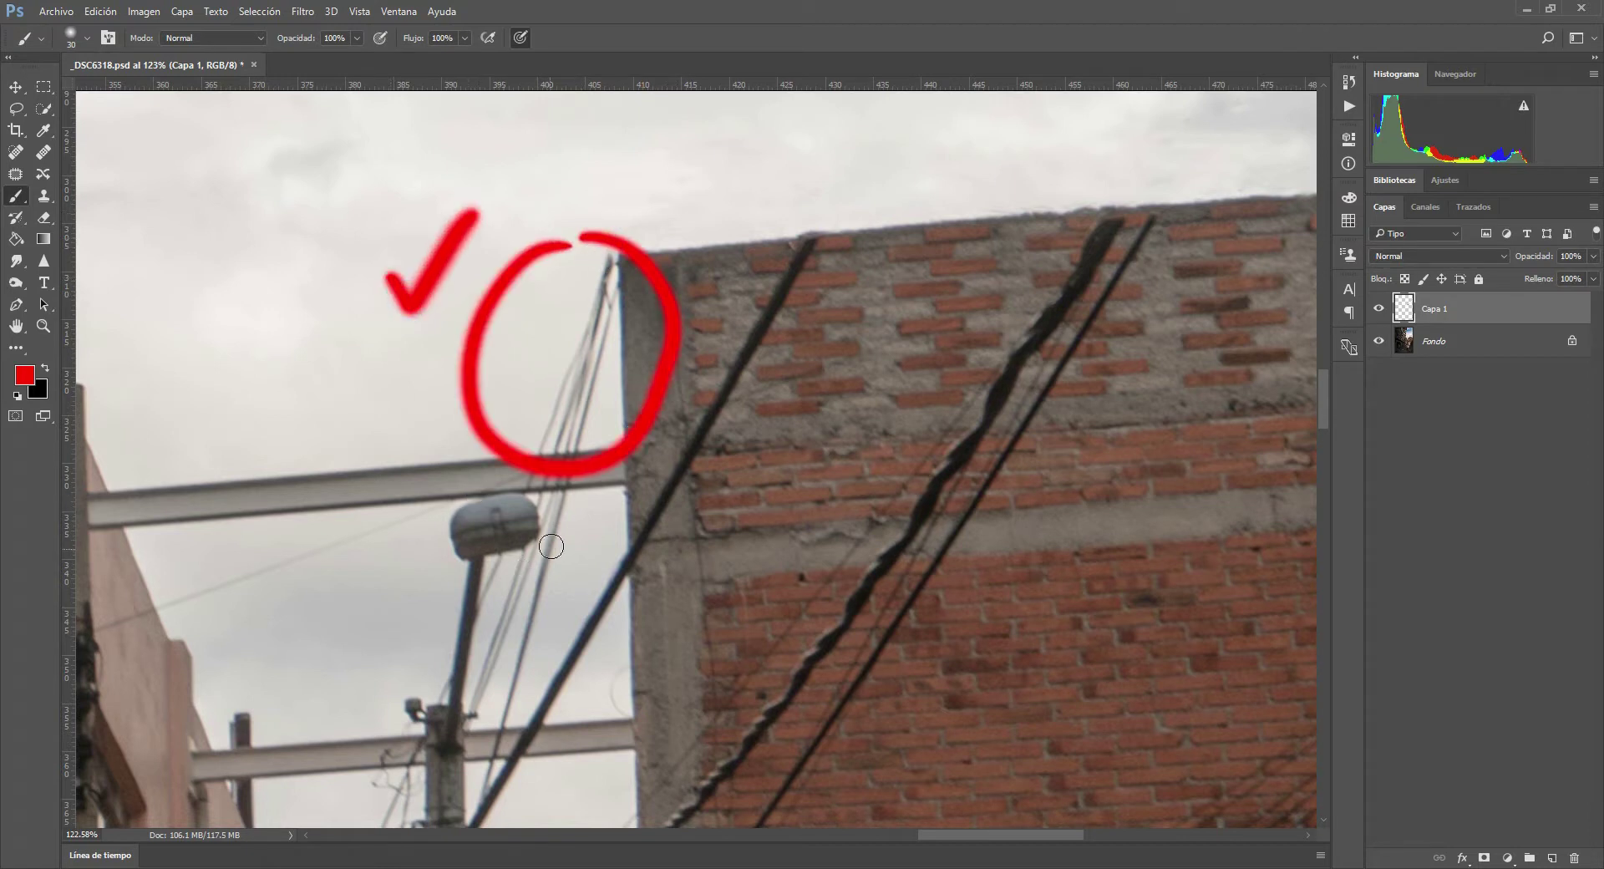
left_click_drag(467, 511, 426, 787)
left_click_drag(404, 710, 480, 501)
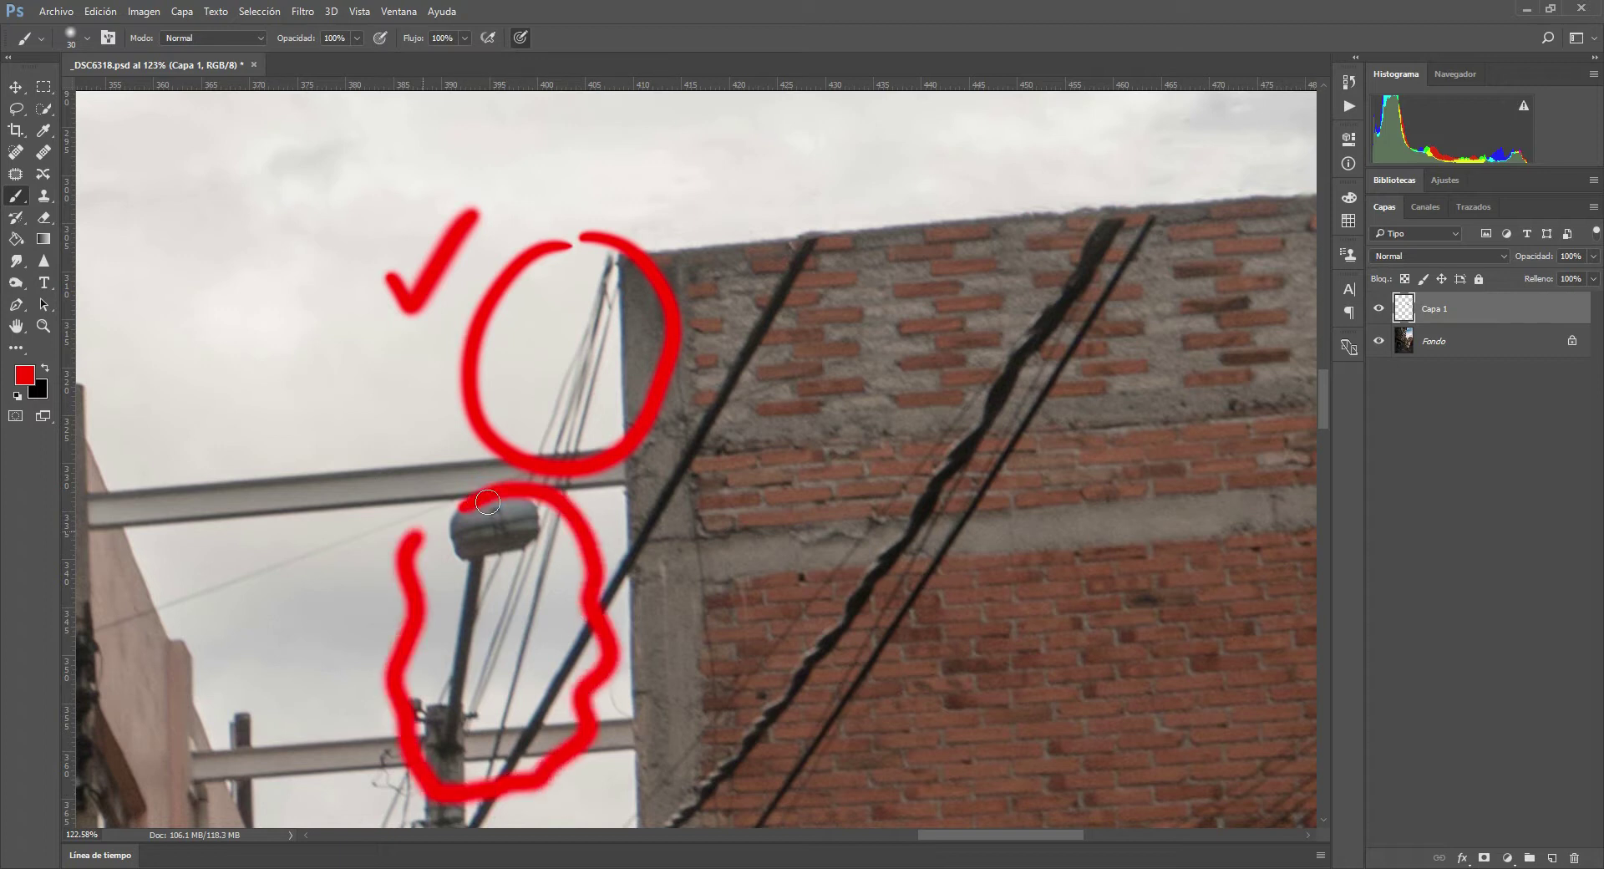
left_click_drag(307, 583, 368, 654)
left_click_drag(373, 571, 275, 669)
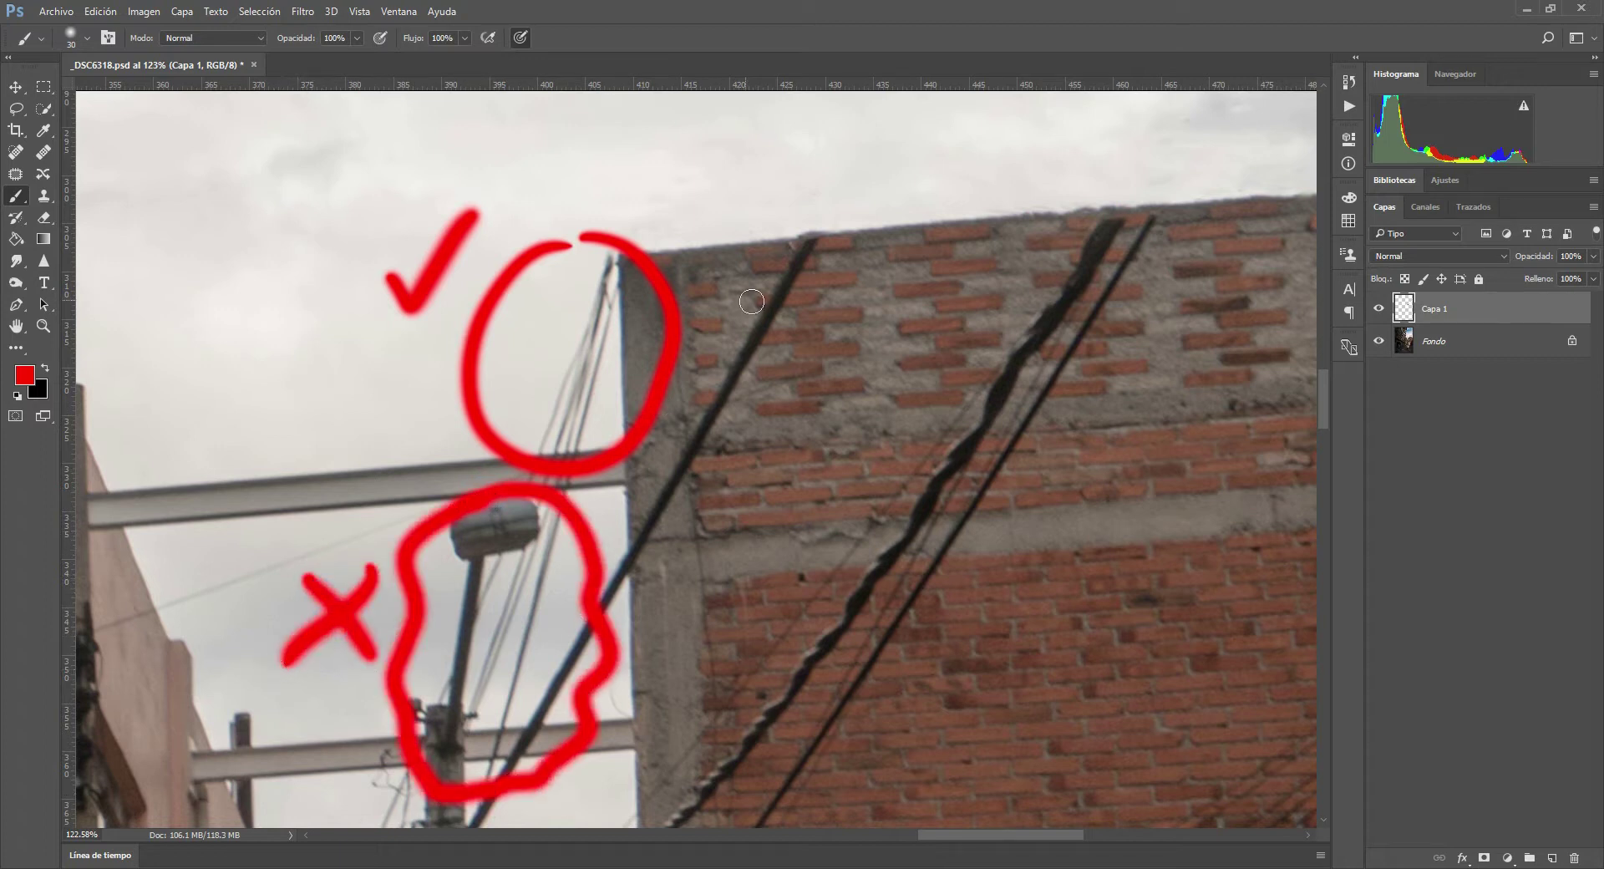
- Circle the black corner wire with an arrow and question marks, and circle the ledge cables
left_click_drag(756, 229, 742, 255)
mouse_move(893, 350)
left_mouse_down()
mouse_move(940, 303)
mouse_move(932, 360)
left_mouse_up()
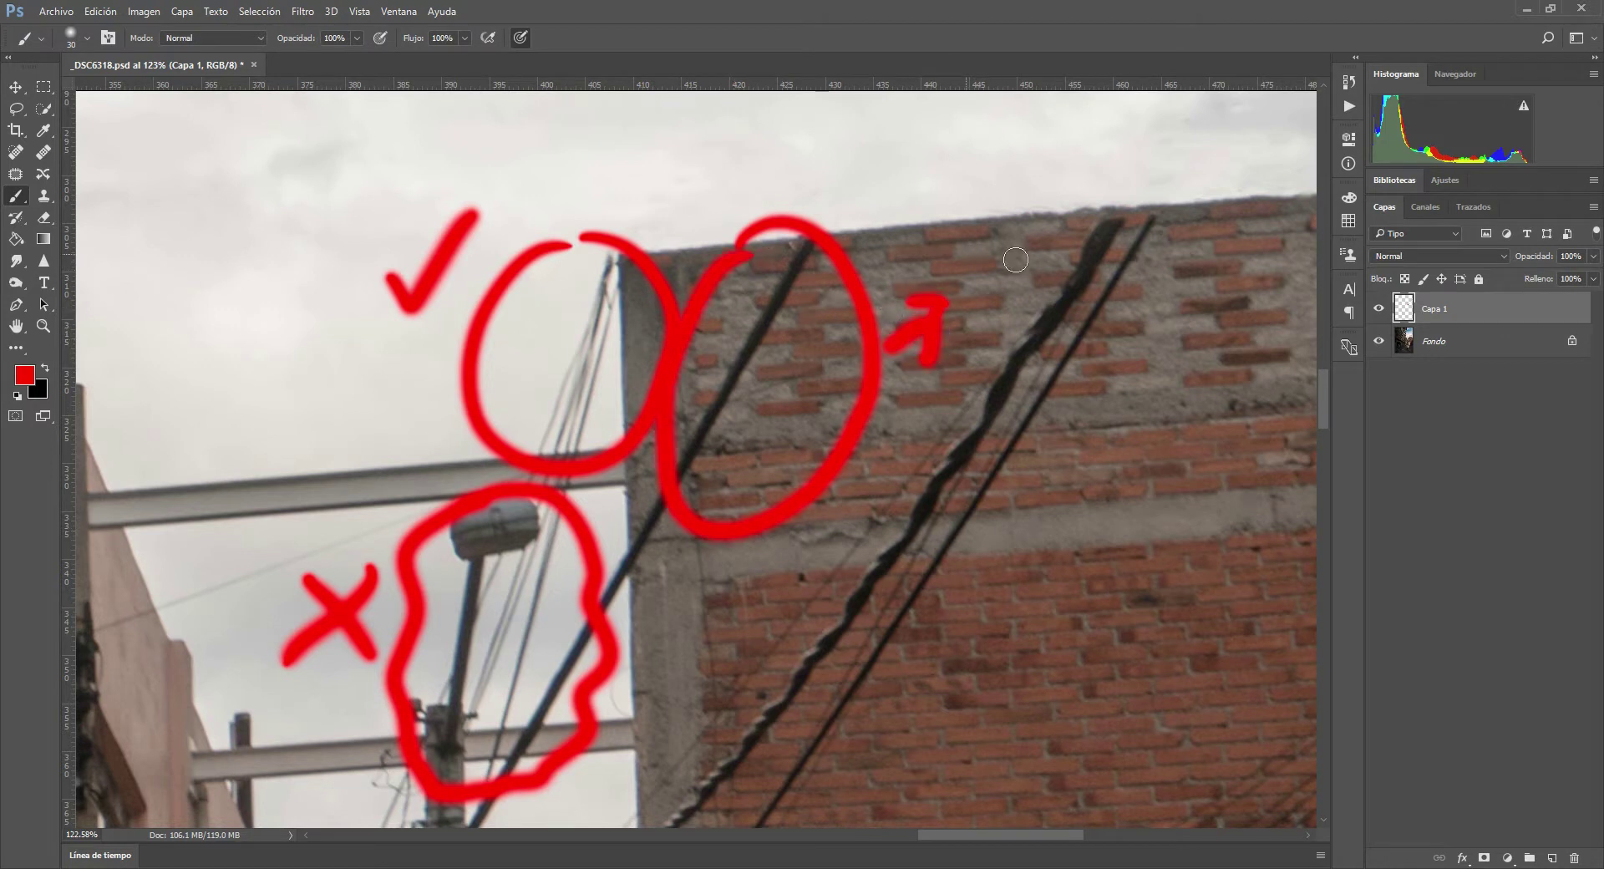
left_click_drag(966, 250, 967, 357)
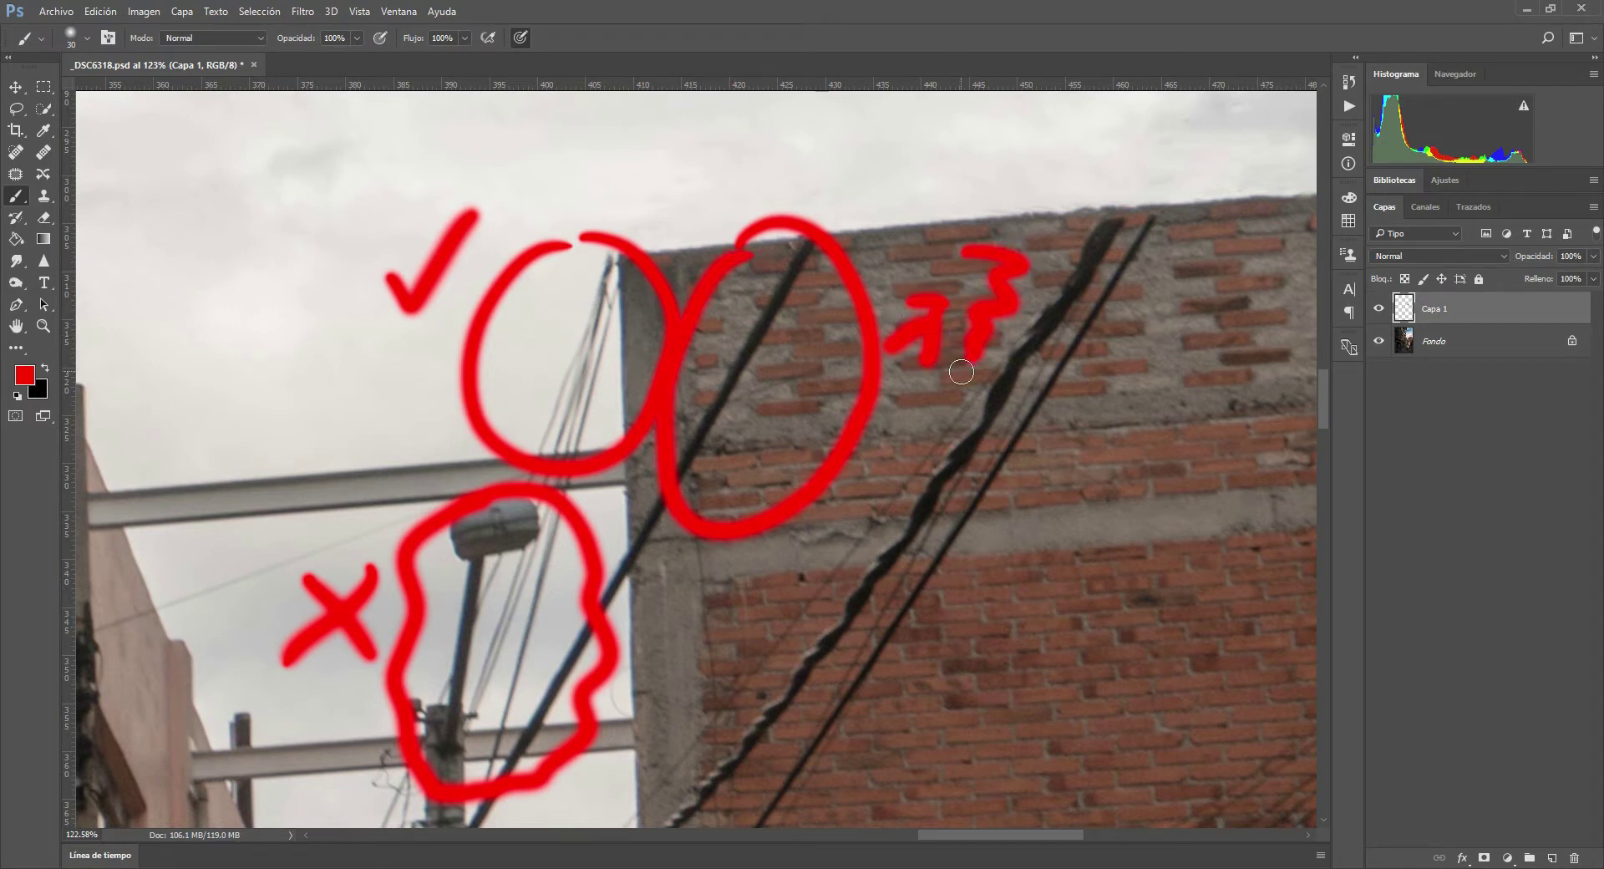
left_click_drag(870, 488, 877, 481)
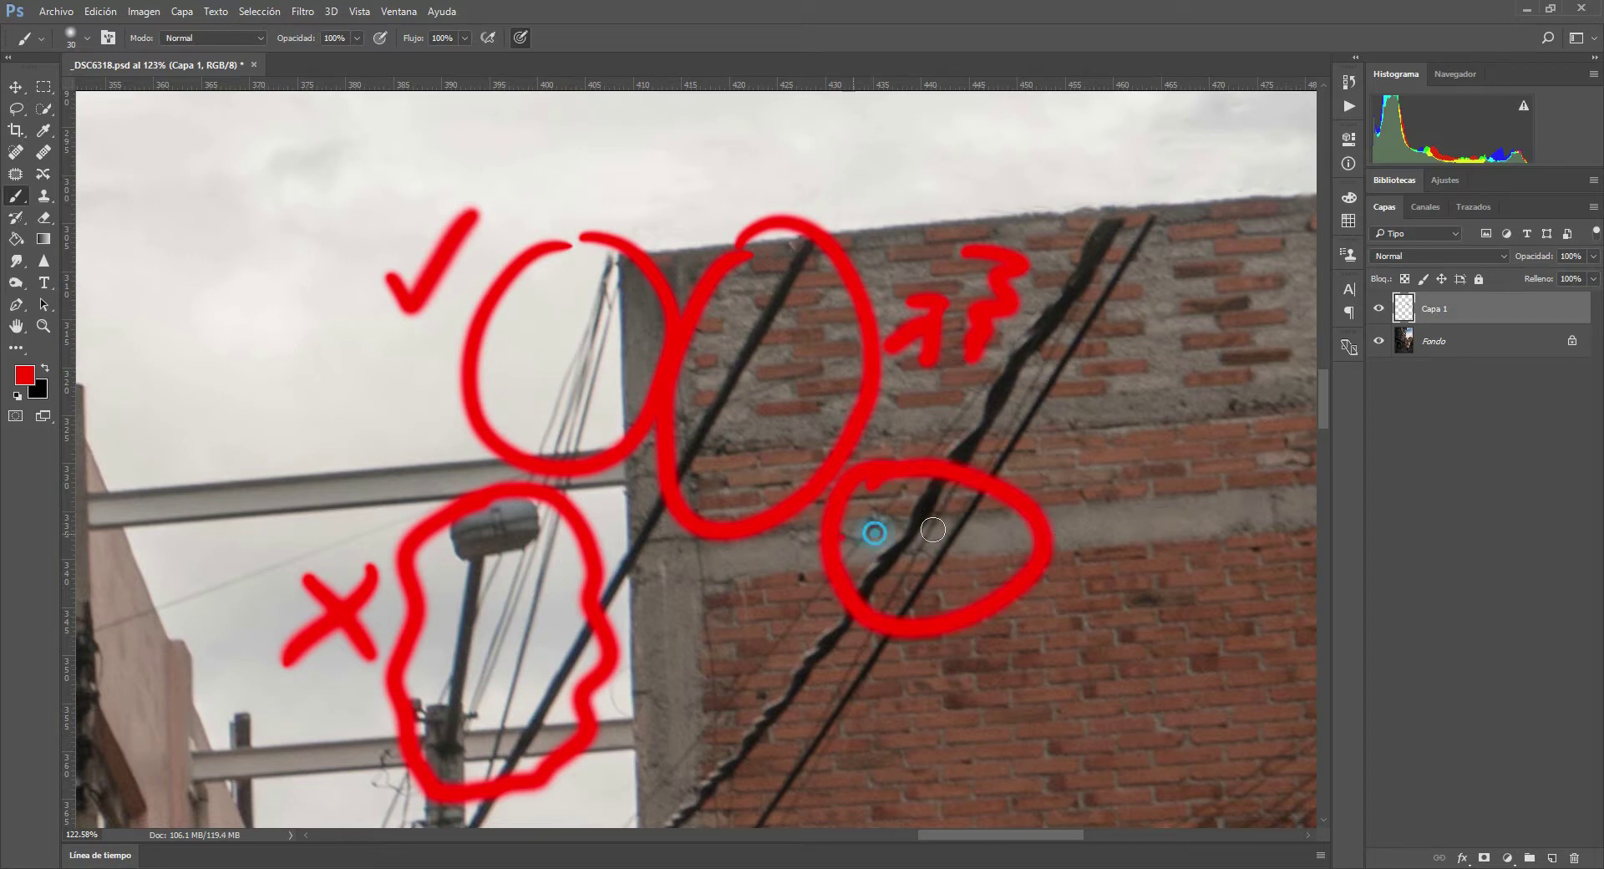
left_click_drag(840, 535, 1360, 521)
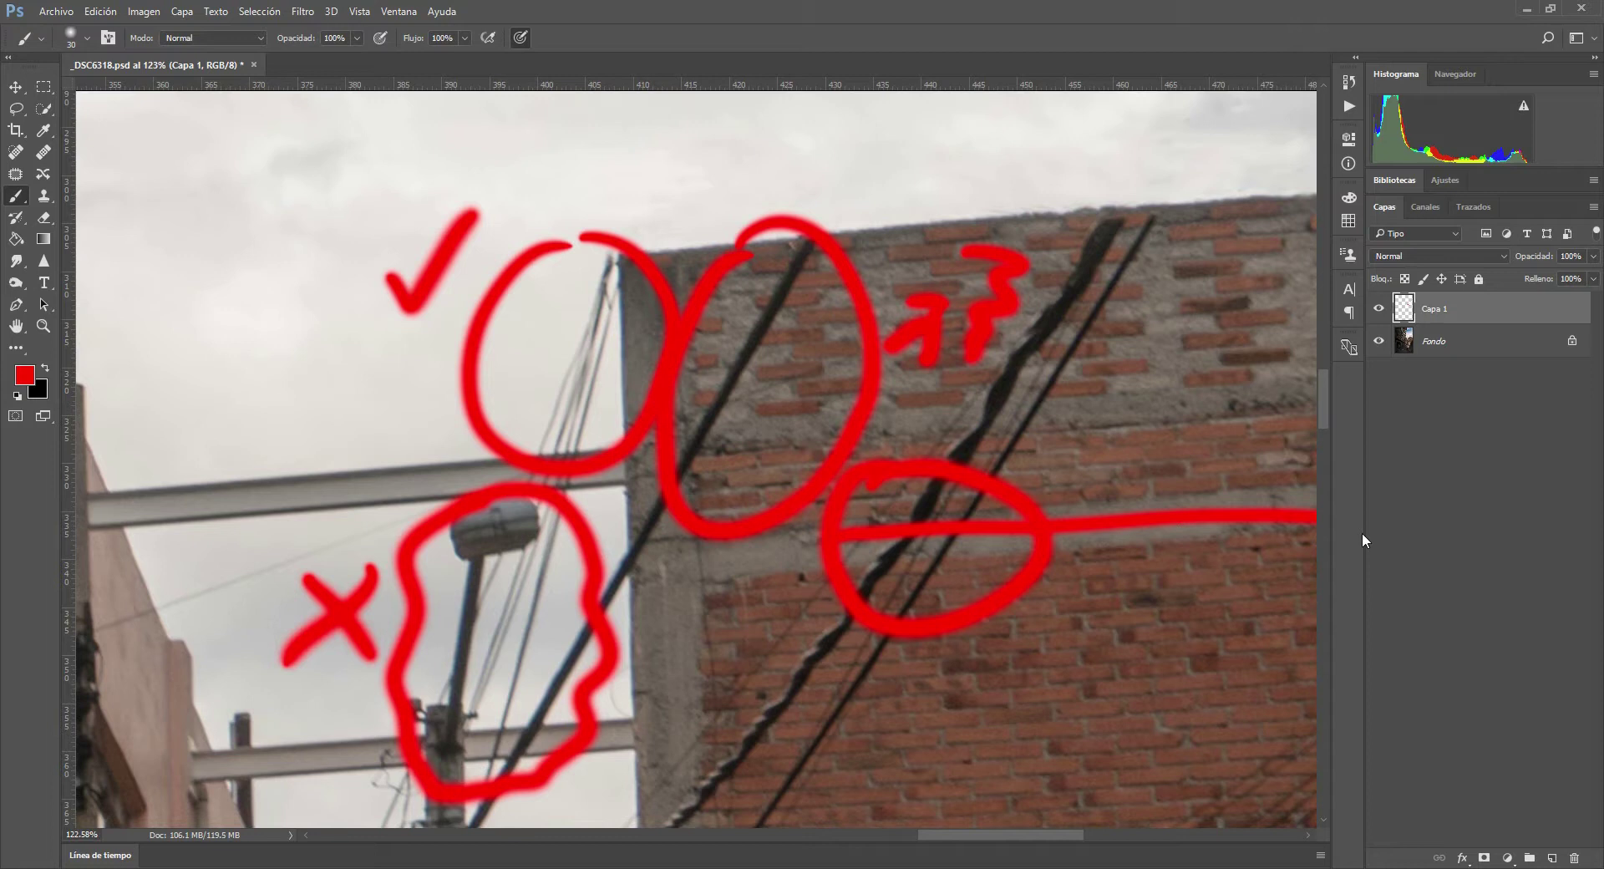
- Circle the pole and wires above the horns, then fit the whole photo on screen
left_click_drag(549, 666, 544, 601)
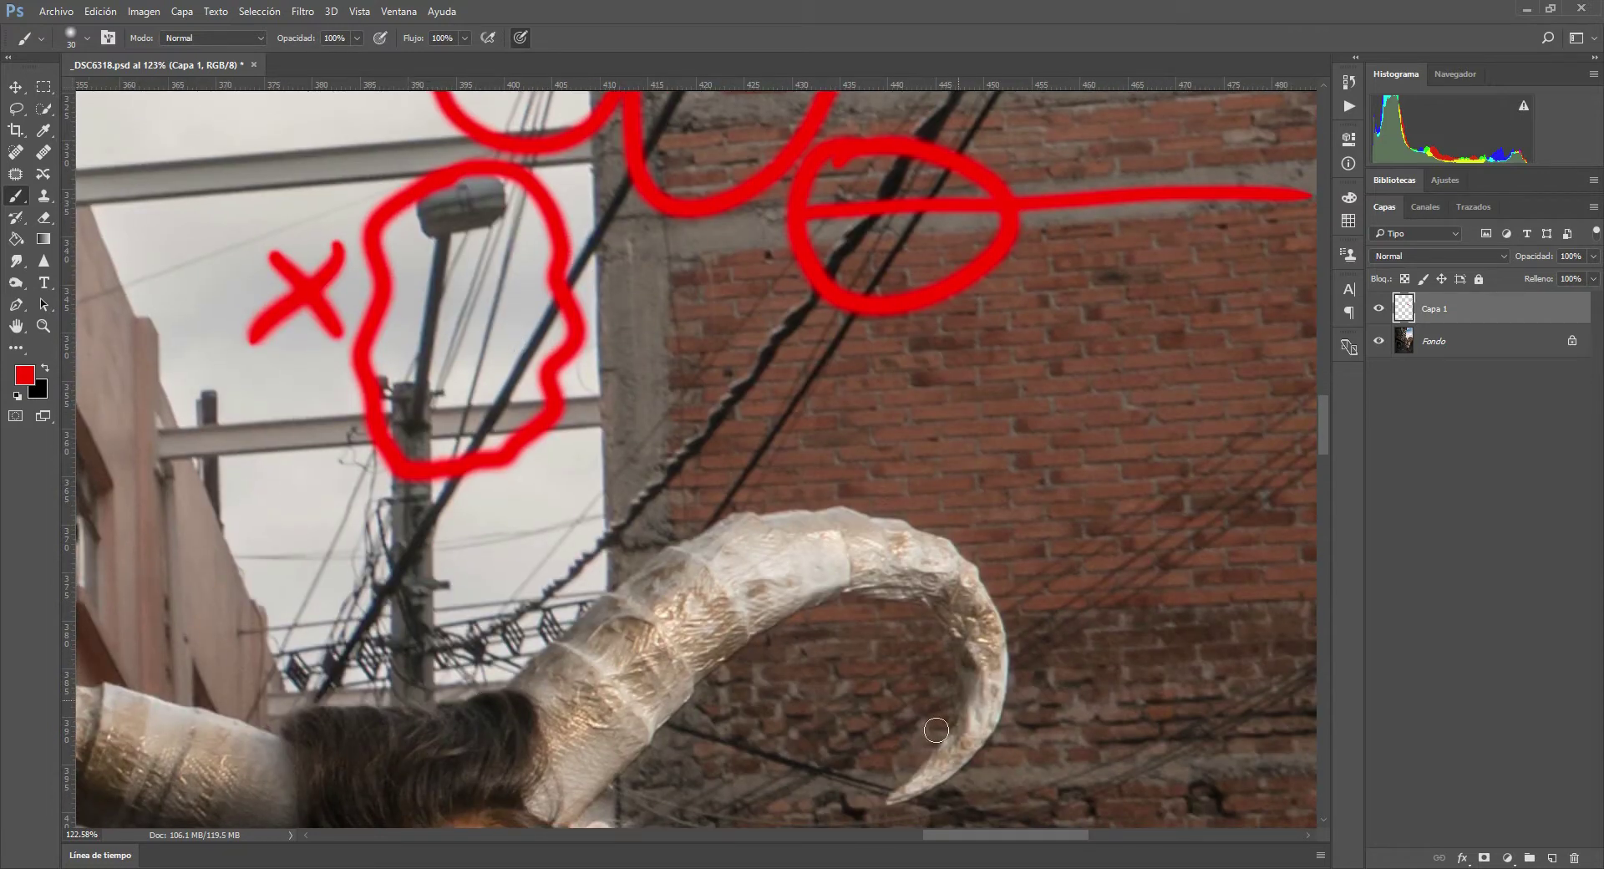
left_click(274, 614)
mouse_move(349, 575)
left_mouse_down()
mouse_move(576, 547)
mouse_move(340, 735)
mouse_move(215, 619)
mouse_move(279, 590)
left_mouse_up()
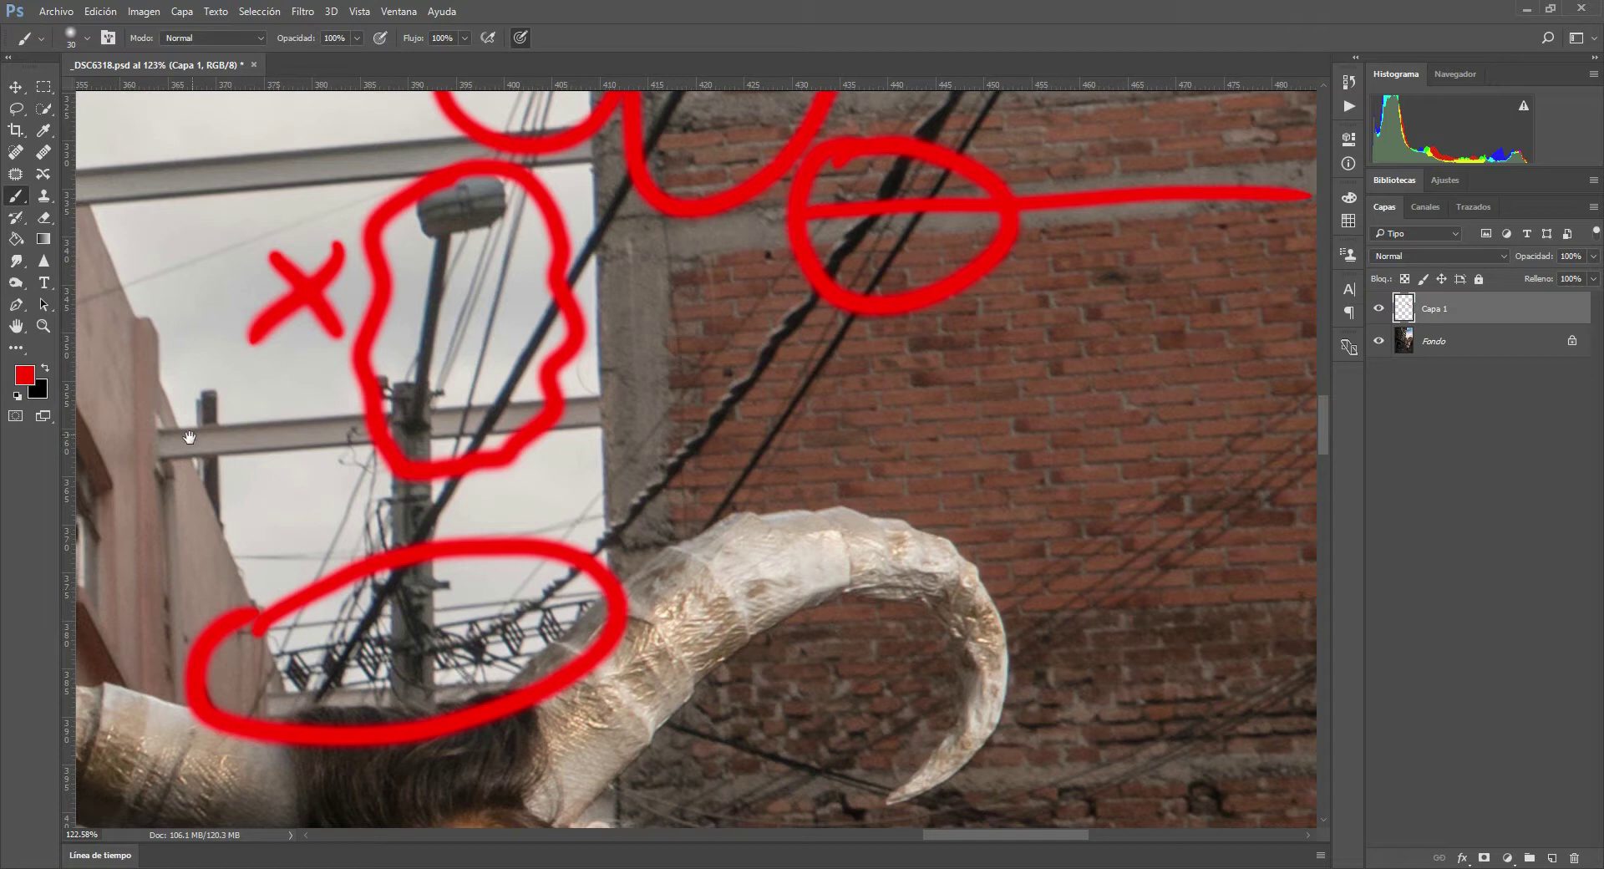
left_click_drag(196, 442, 233, 532)
key("ctrl+0")
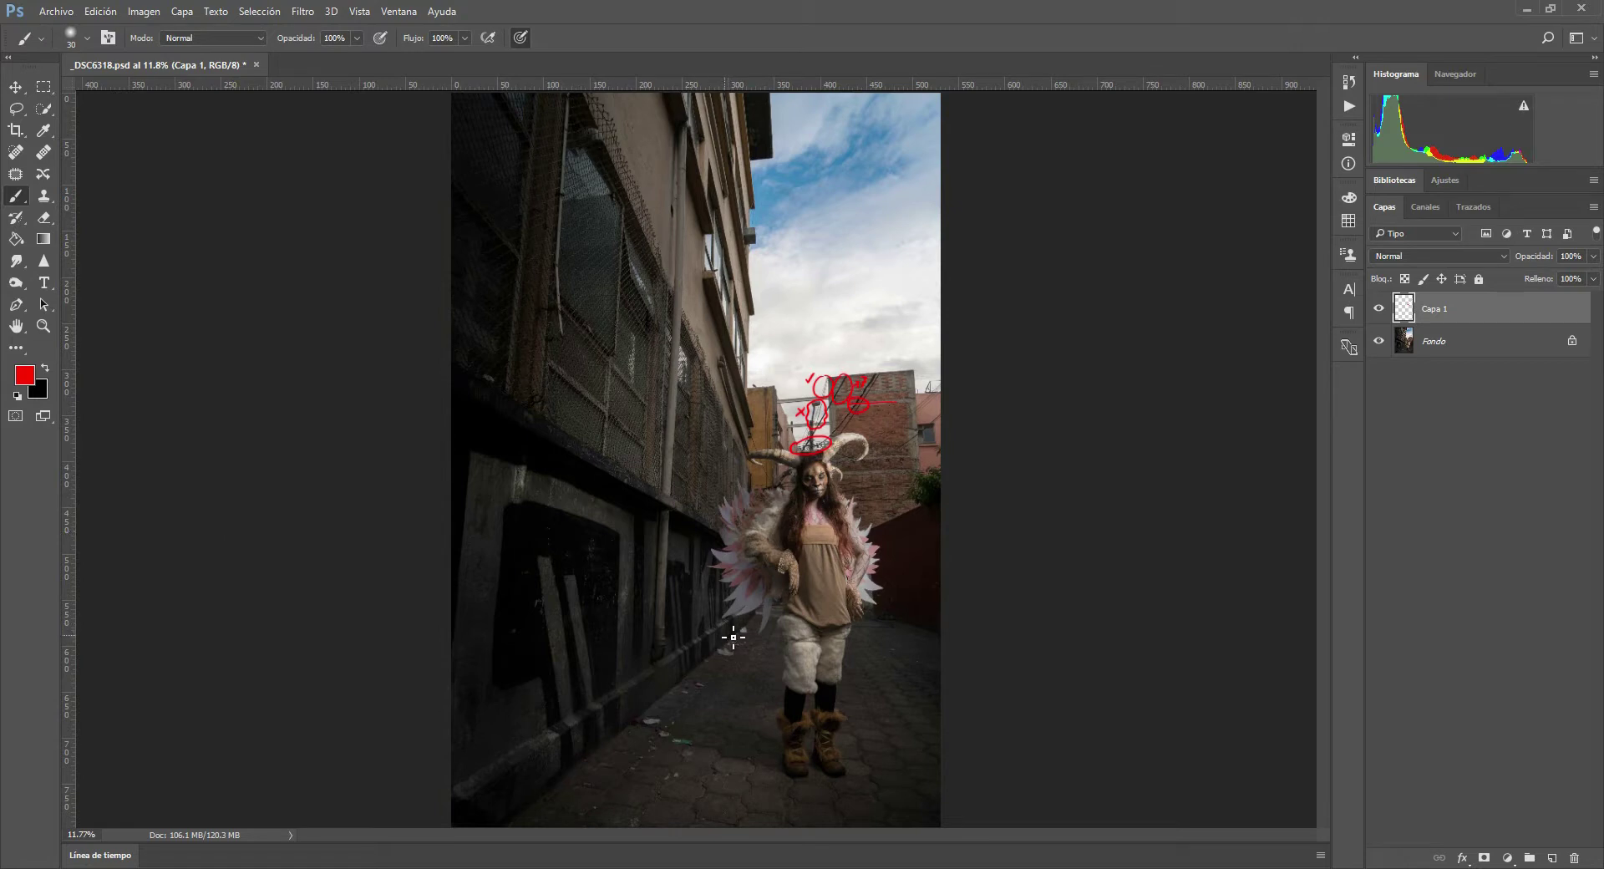
- Add red loops on the alley floor and right-edge building, then step back through every annotation stroke
left_click_drag(755, 622, 706, 647)
mouse_move(902, 422)
left_mouse_down()
mouse_move(927, 417)
mouse_move(937, 393)
left_mouse_up()
key("ctrl+alt+z")
key("ctrl+alt+z")
key("ctrl+alt+z")
key("ctrl+alt+z")
key("ctrl+alt+z")
key("ctrl+alt+z")
key("ctrl+alt+z")
key("ctrl+alt+z")
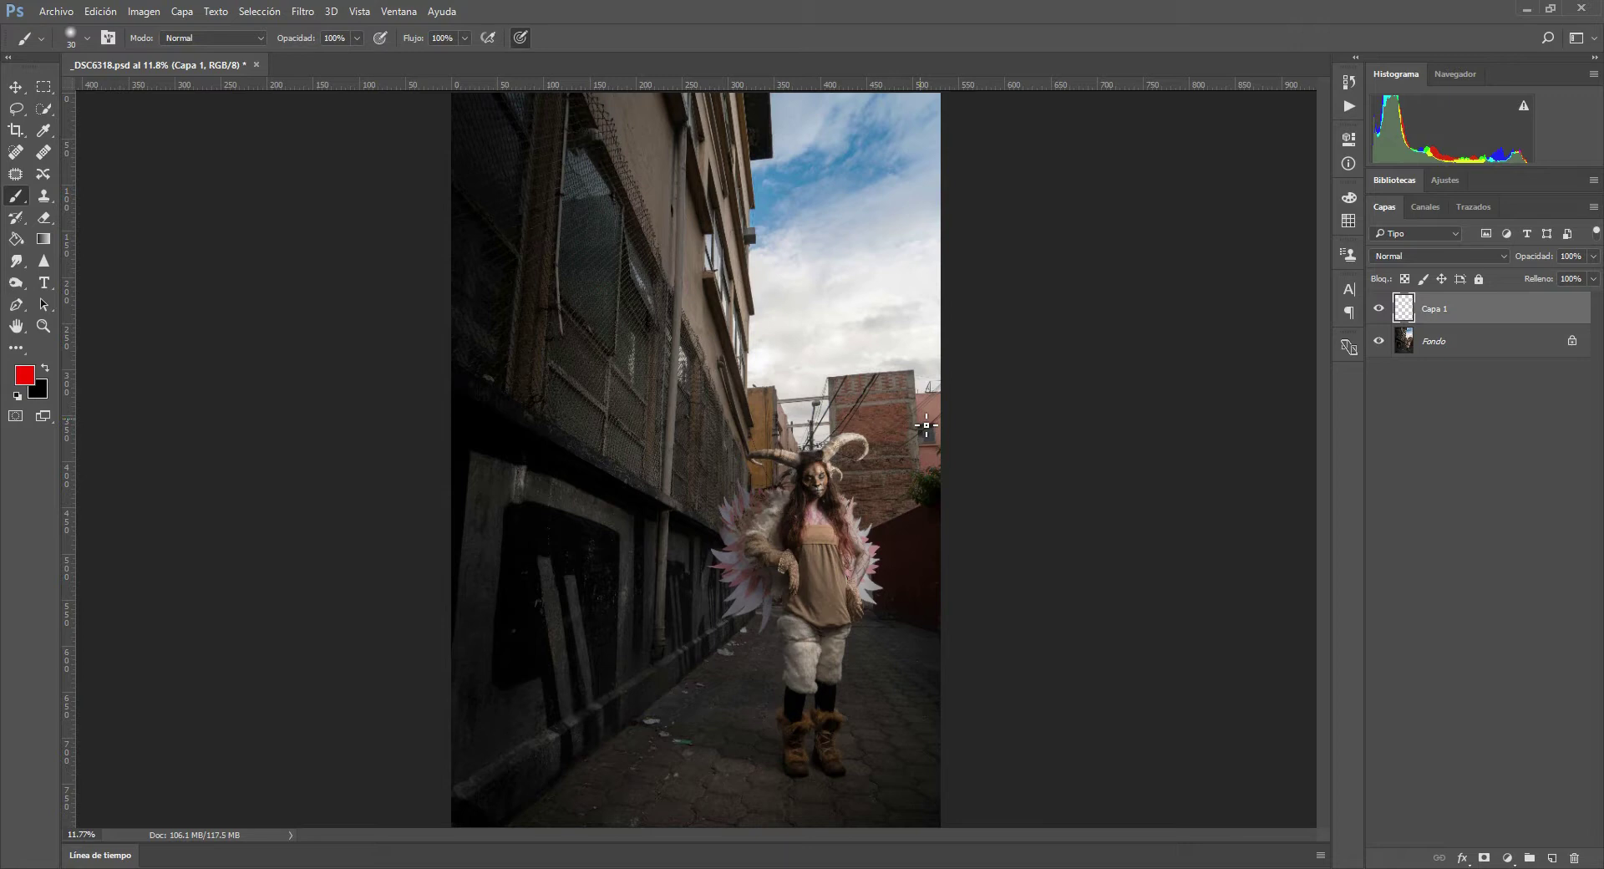
- Zoom close on the cables at the brick wall top and switch to the Spot Healing Brush
key("z")
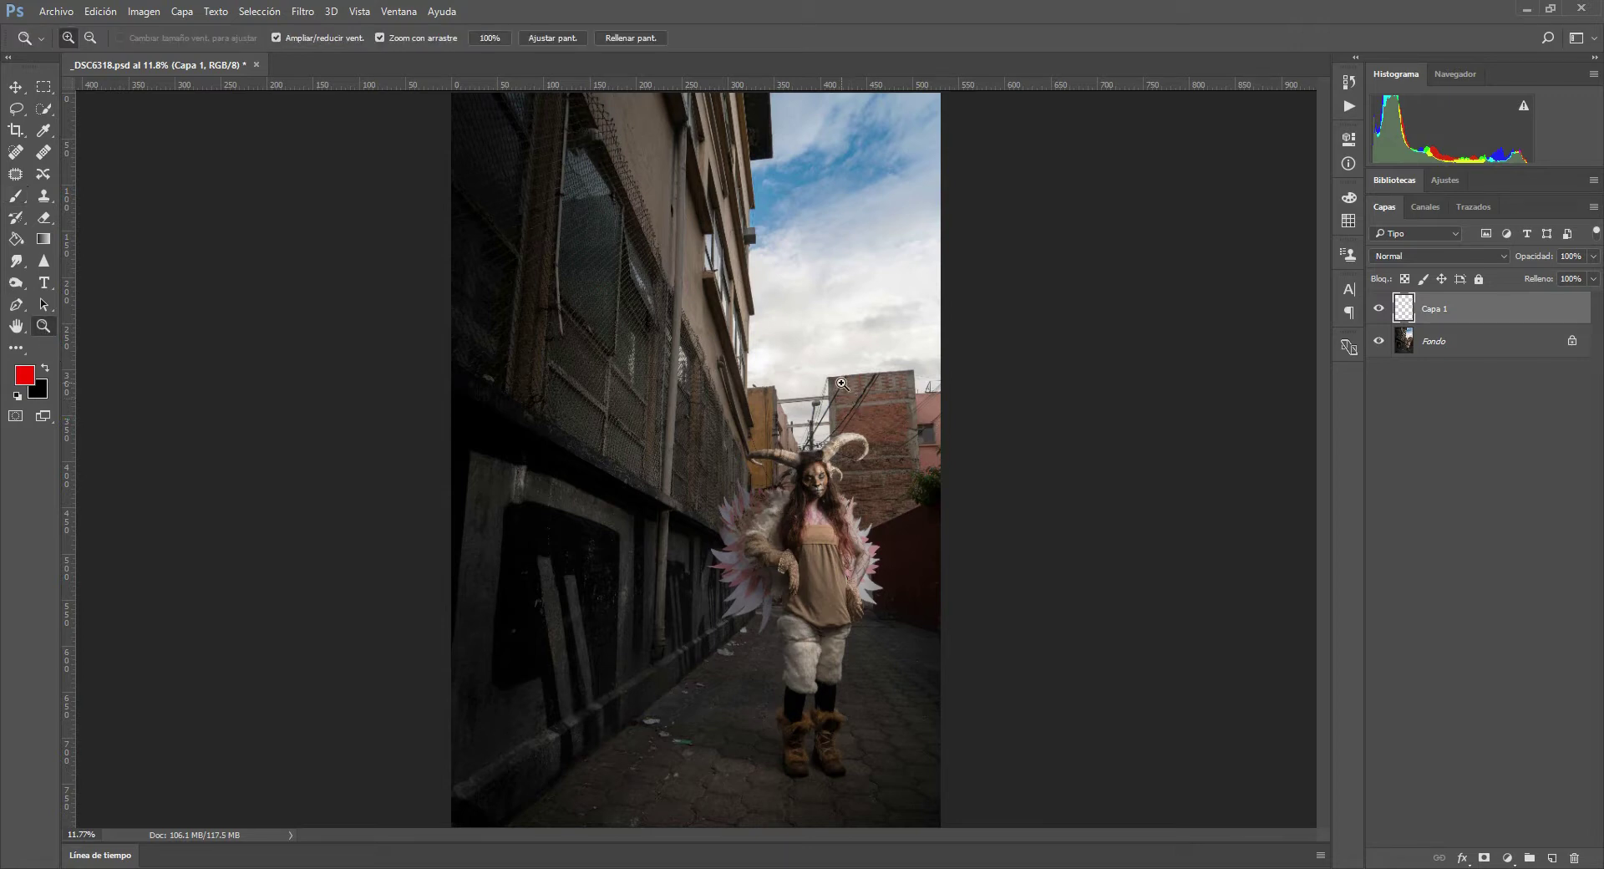
left_click_drag(851, 404, 936, 521)
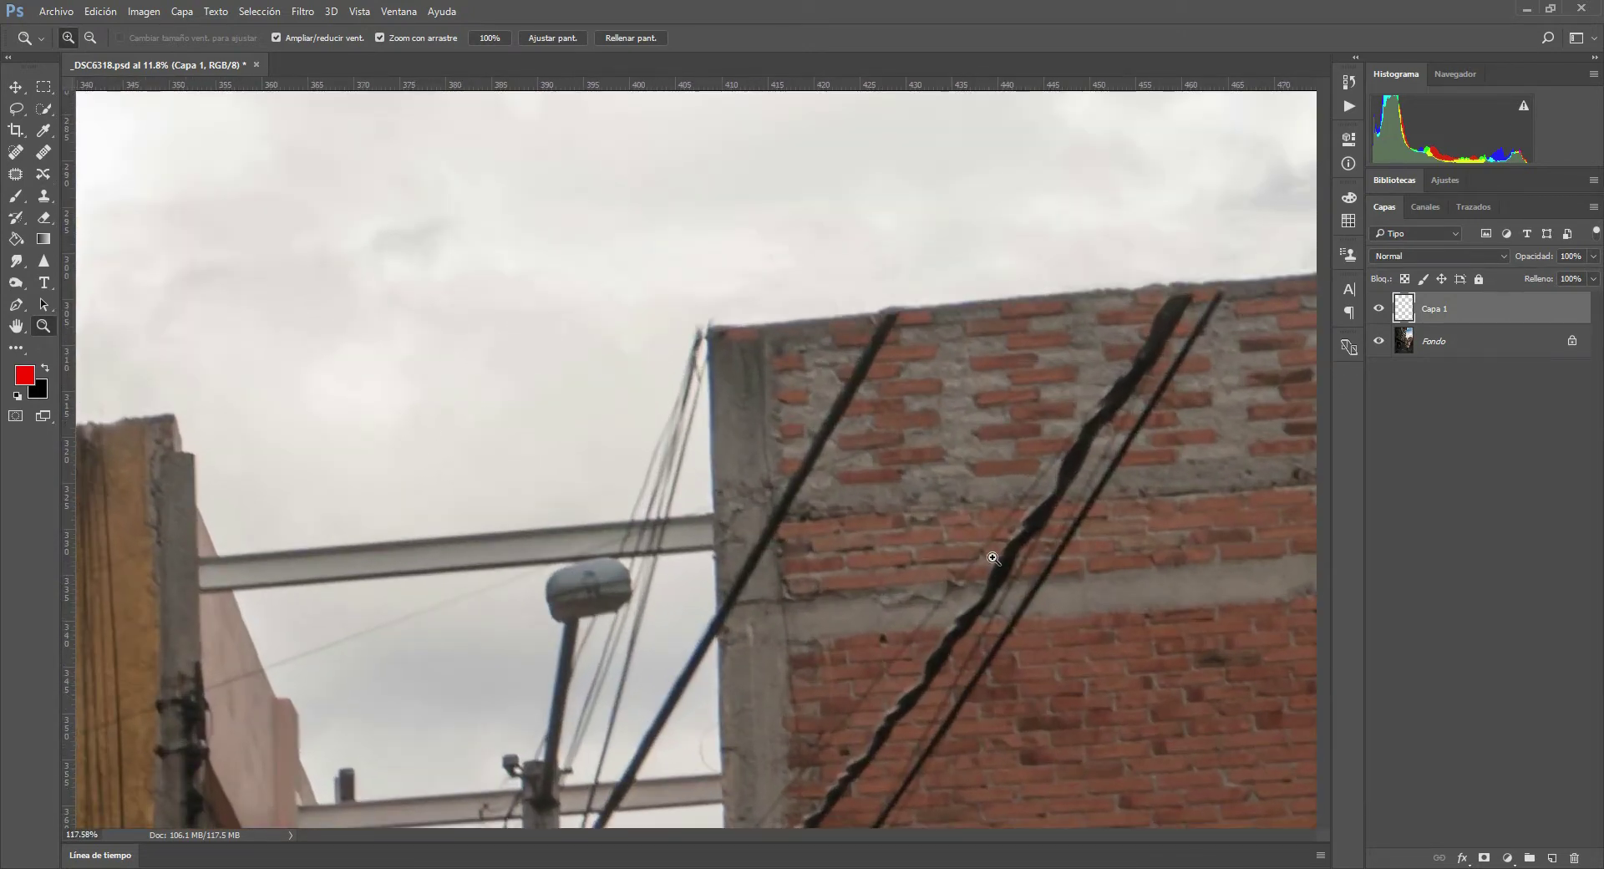
left_click_drag(936, 521, 994, 543)
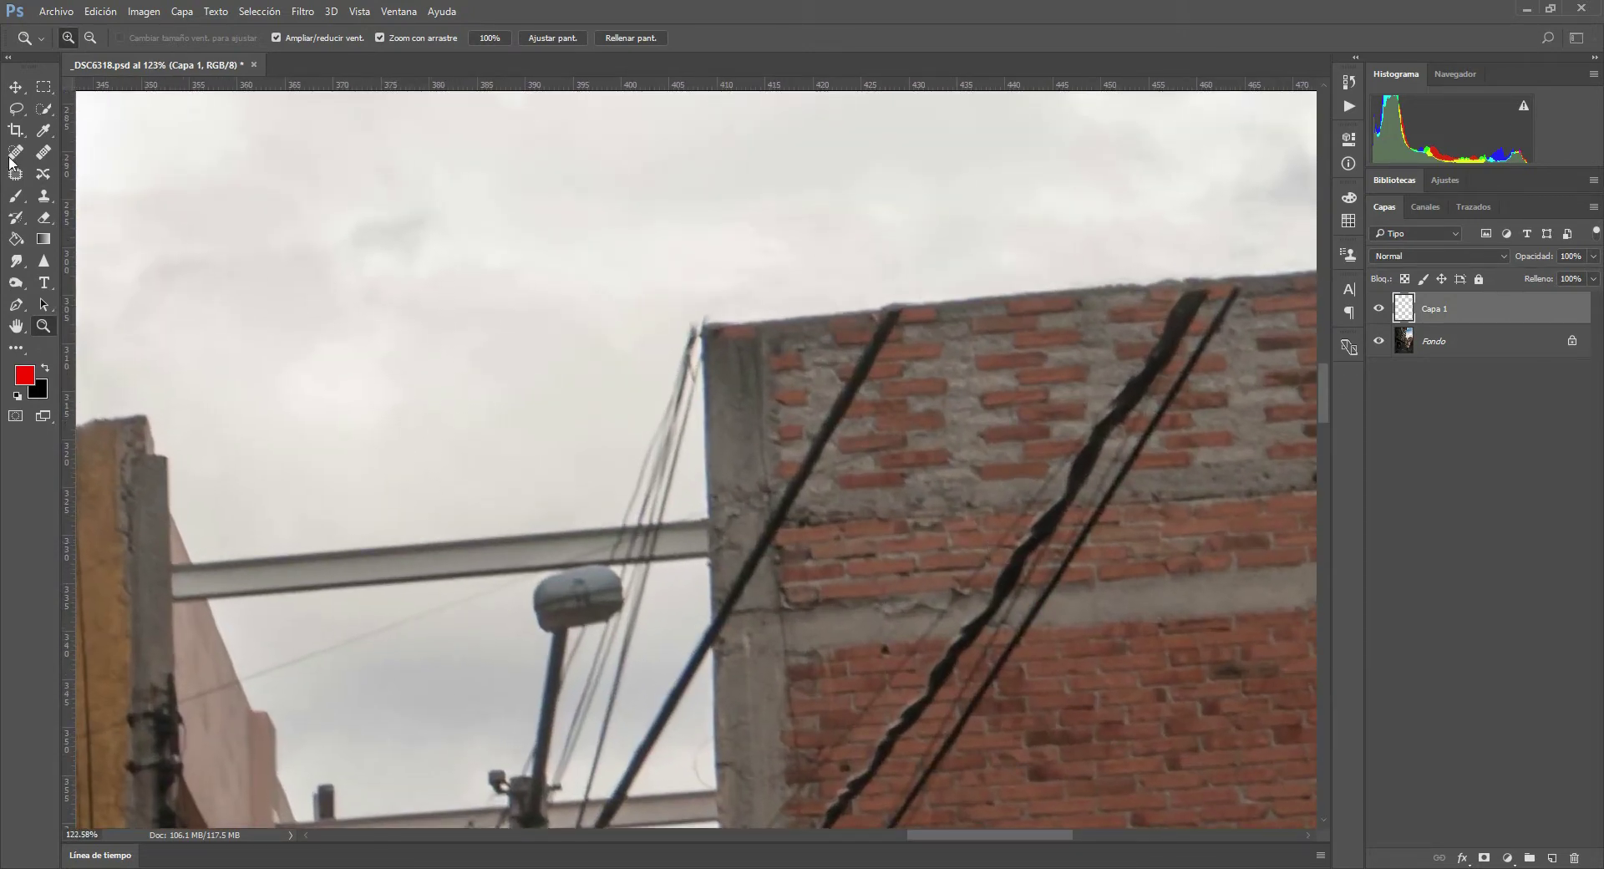
key("j")
left_click(46, 368)
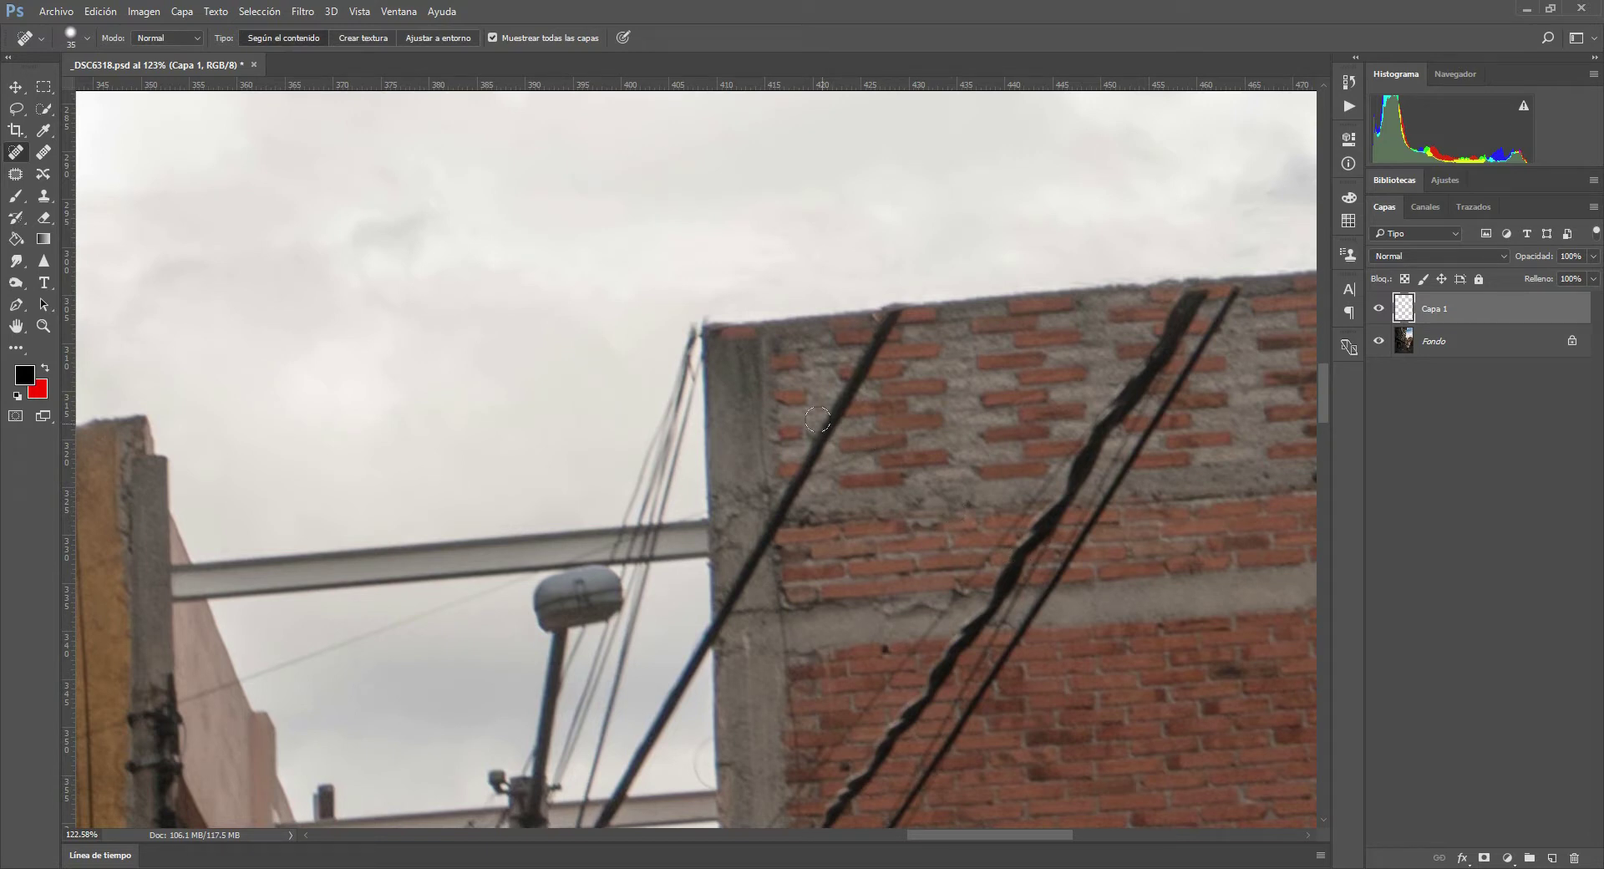
- Heal the cable along the wall corner and the thick cable from the wall top down
mouse_move(904, 312)
left_mouse_down()
mouse_move(853, 361)
mouse_move(726, 612)
left_mouse_up()
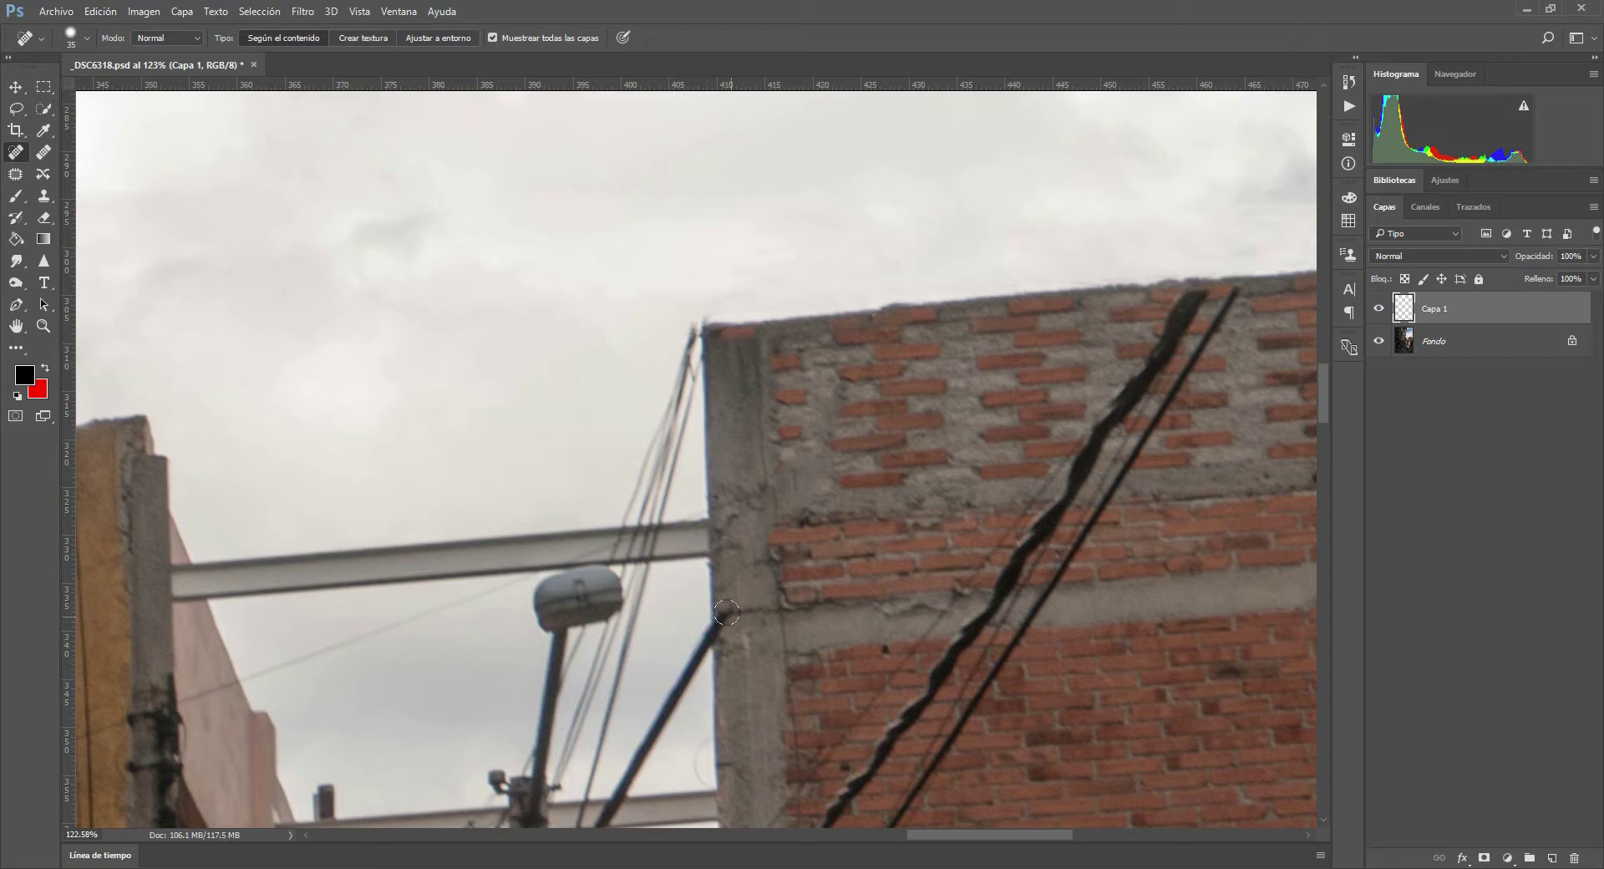
left_click_drag(718, 595, 722, 683)
key("ctrl+z")
mouse_move(1203, 294)
left_mouse_down()
mouse_move(1069, 446)
mouse_move(1030, 574)
left_mouse_up()
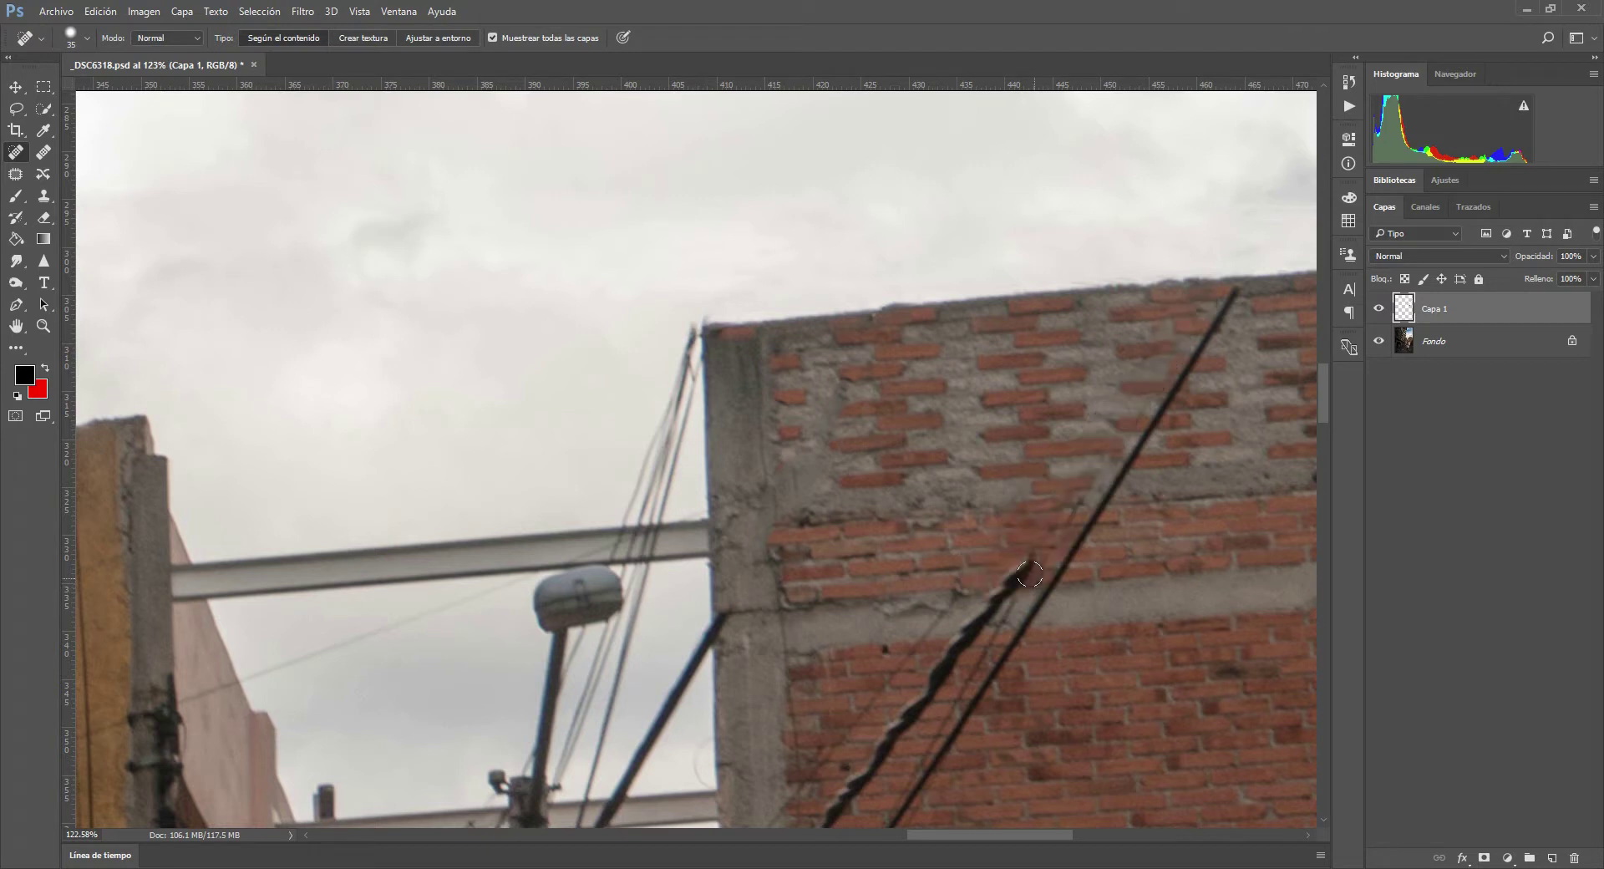
key("ctrl+z")
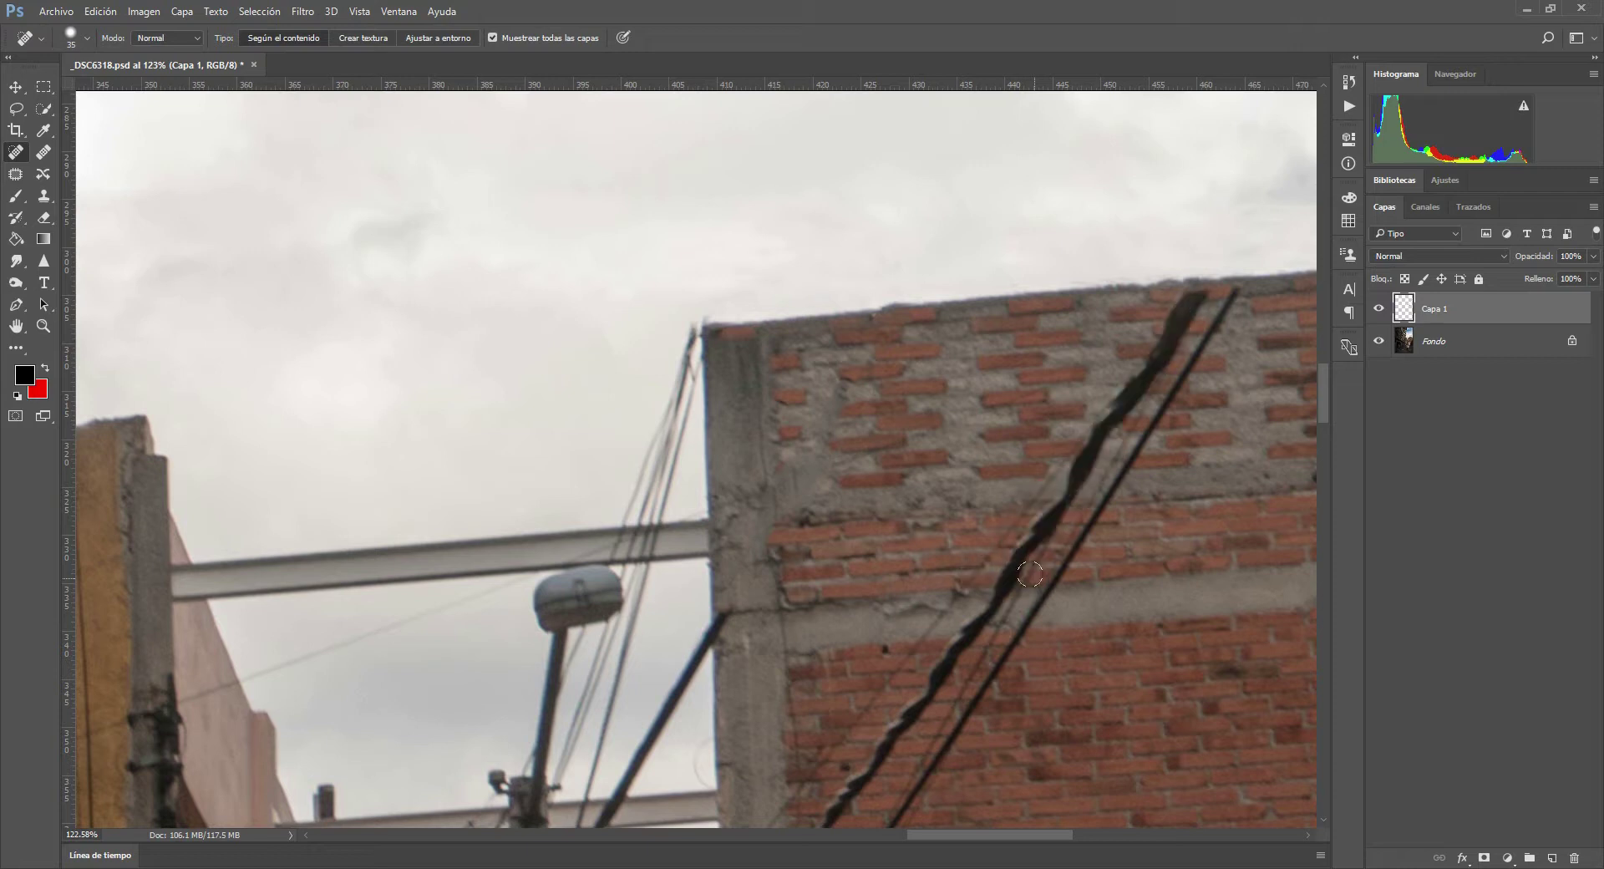
mouse_move(1188, 296)
left_mouse_down()
mouse_move(1084, 487)
mouse_move(986, 551)
left_mouse_up()
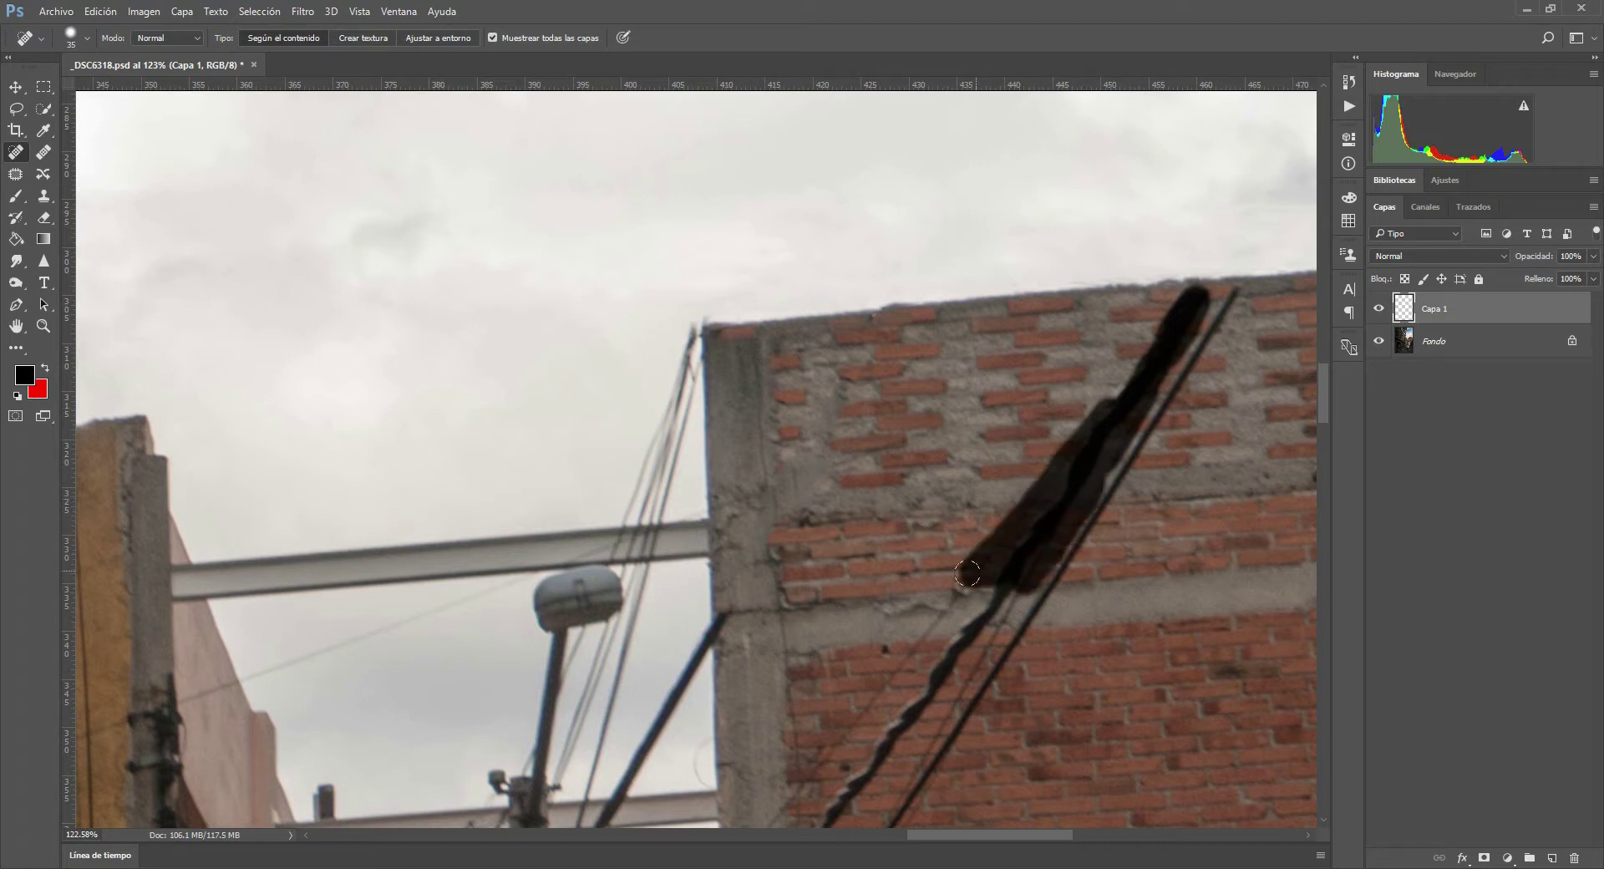
mouse_move(986, 551)
left_mouse_down()
mouse_move(985, 567)
mouse_move(1000, 550)
left_mouse_up()
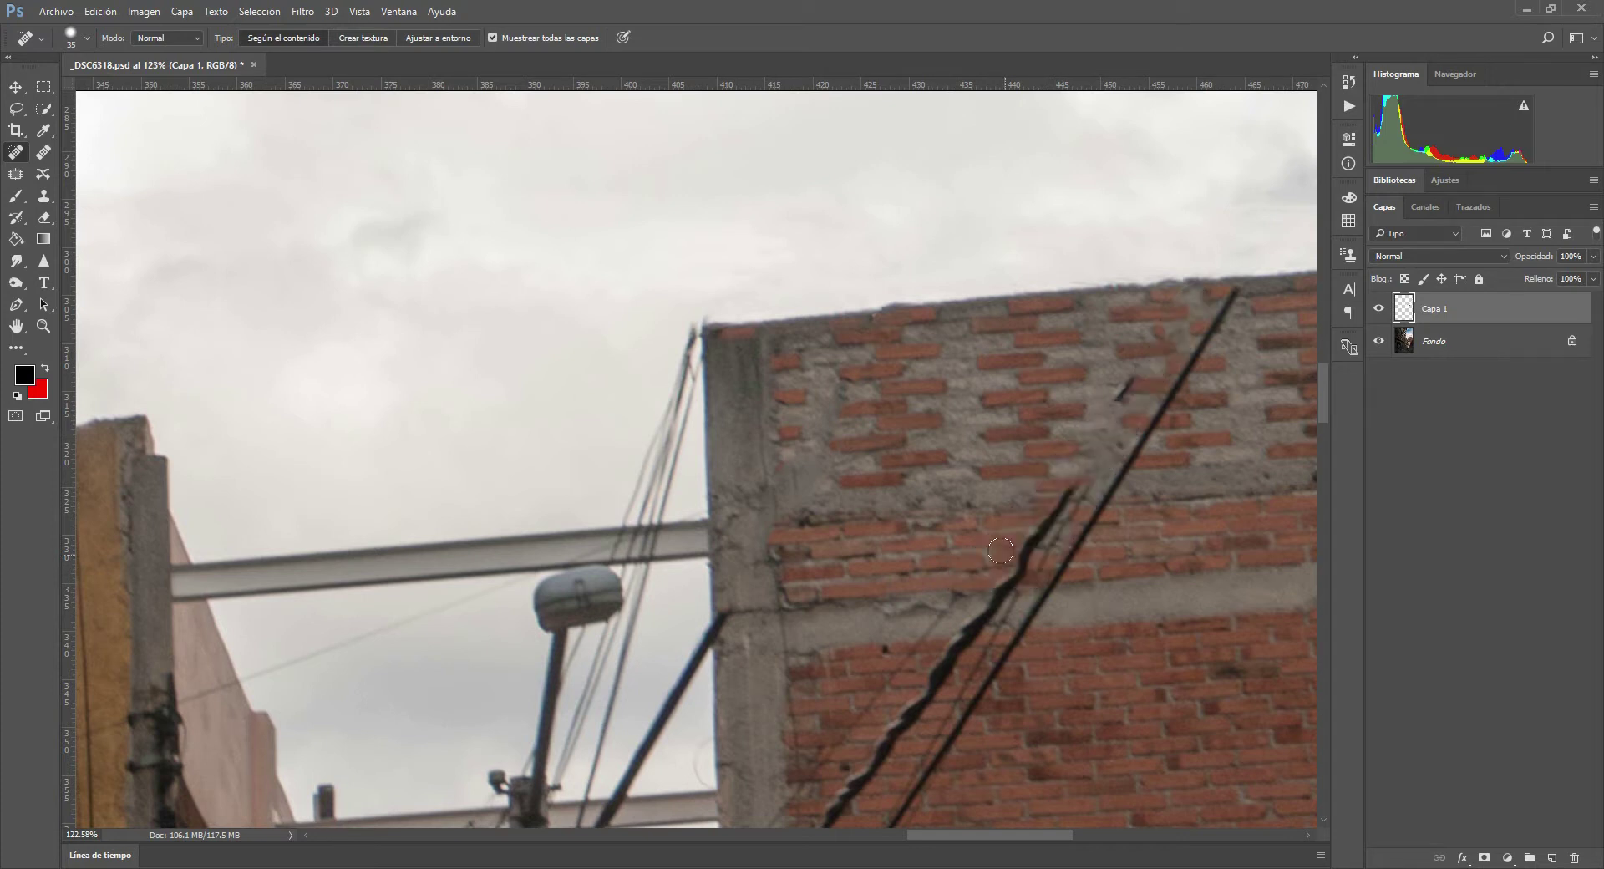
- Heal dark spots on the bricks and the thin cable from its top end toward its tip
left_click(1124, 386)
left_click(1107, 409)
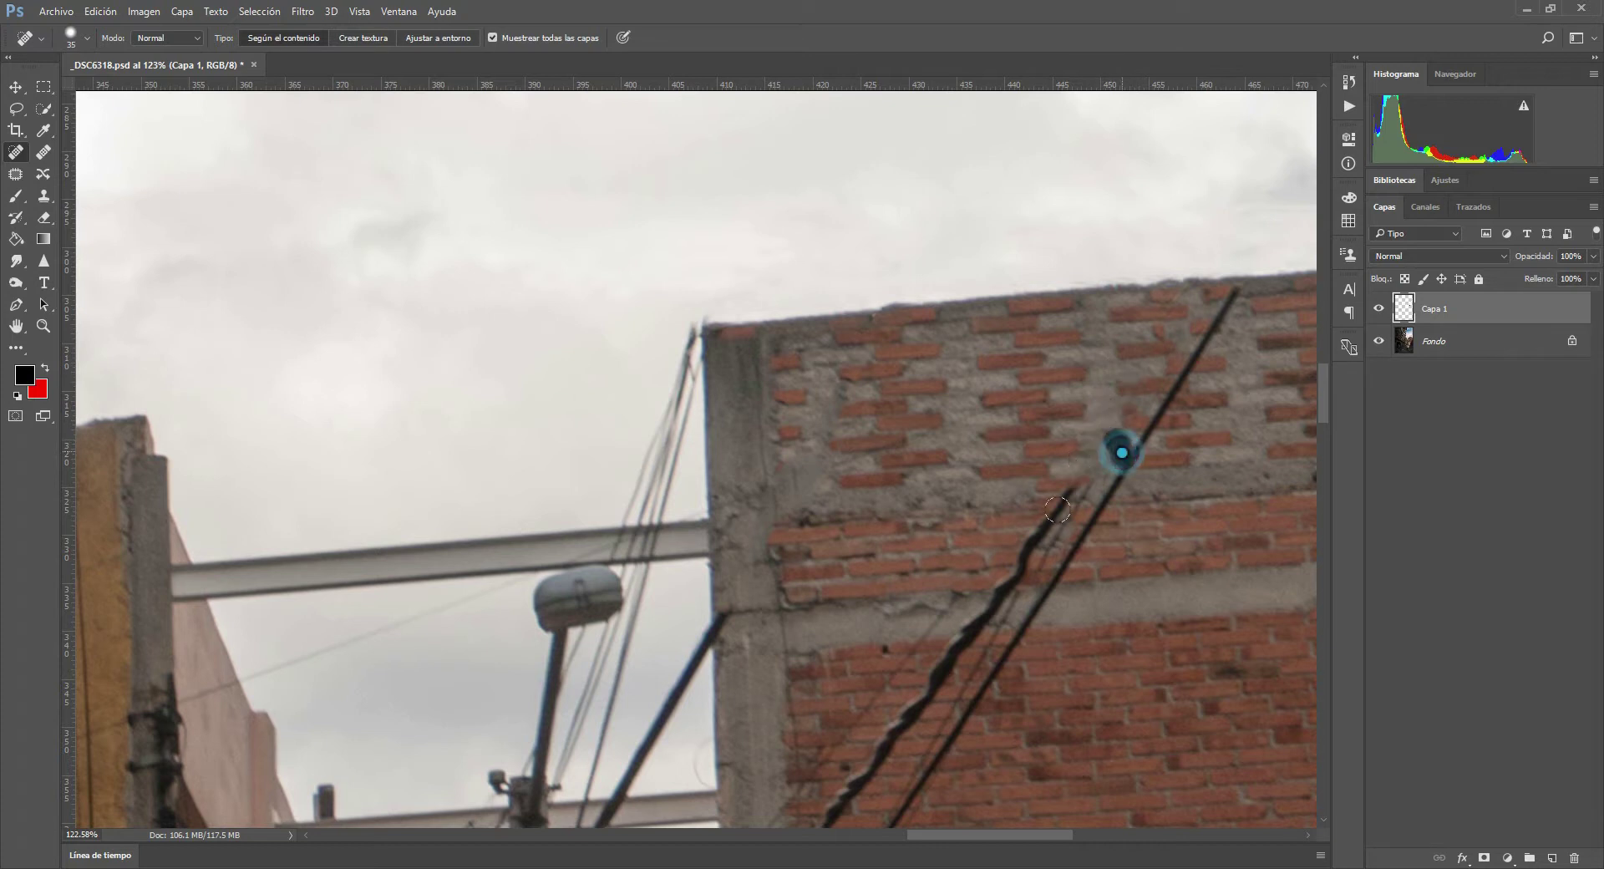
left_click(1180, 299)
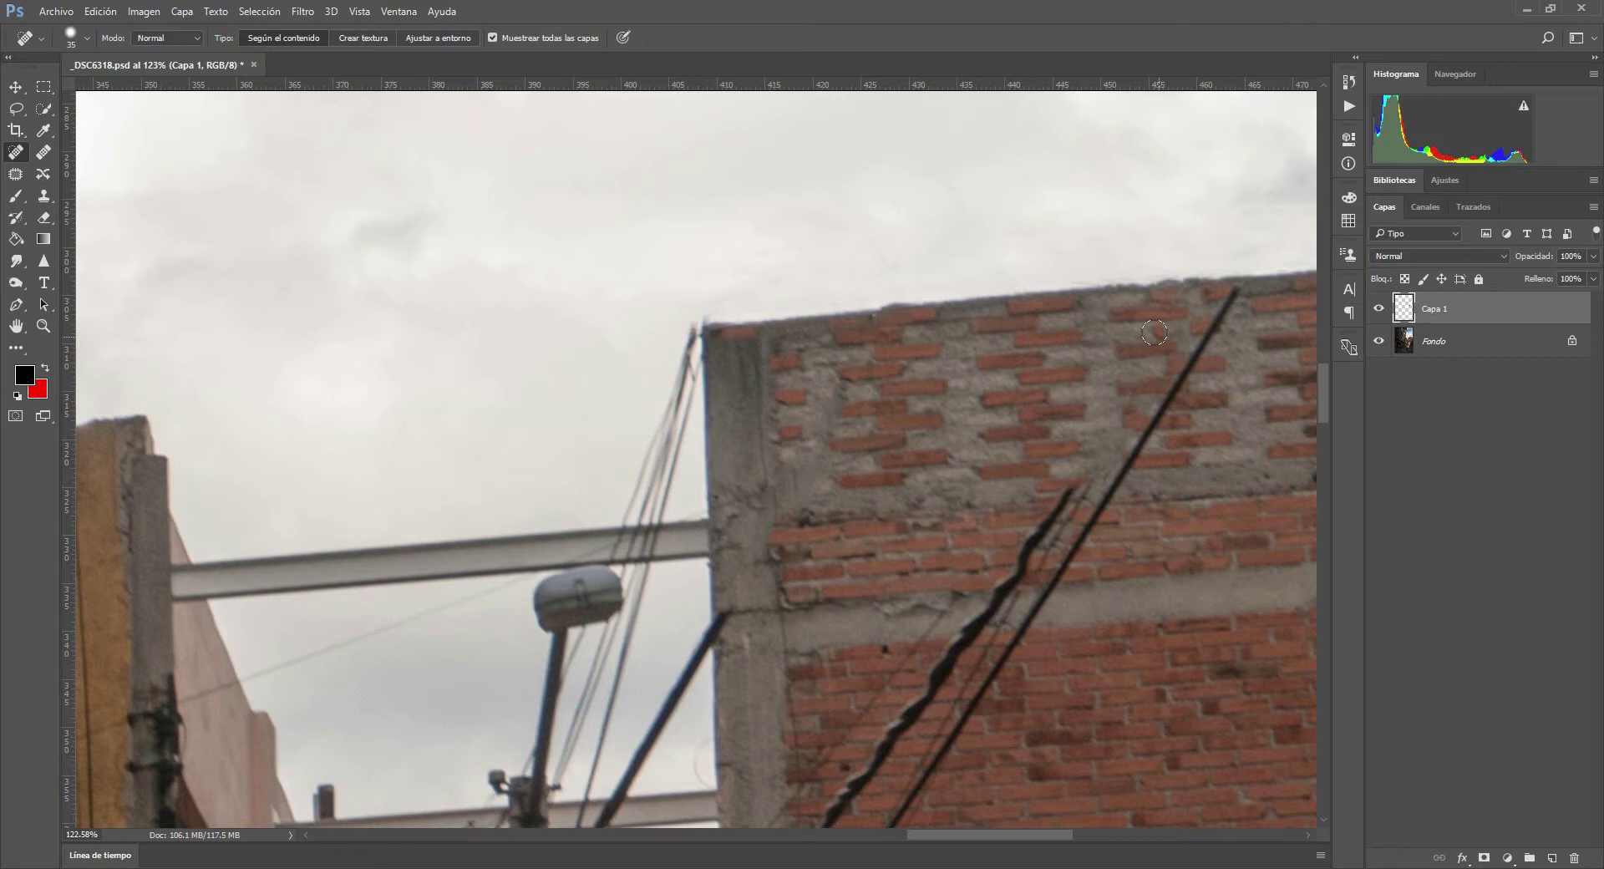
left_click_drag(1236, 290, 1053, 562)
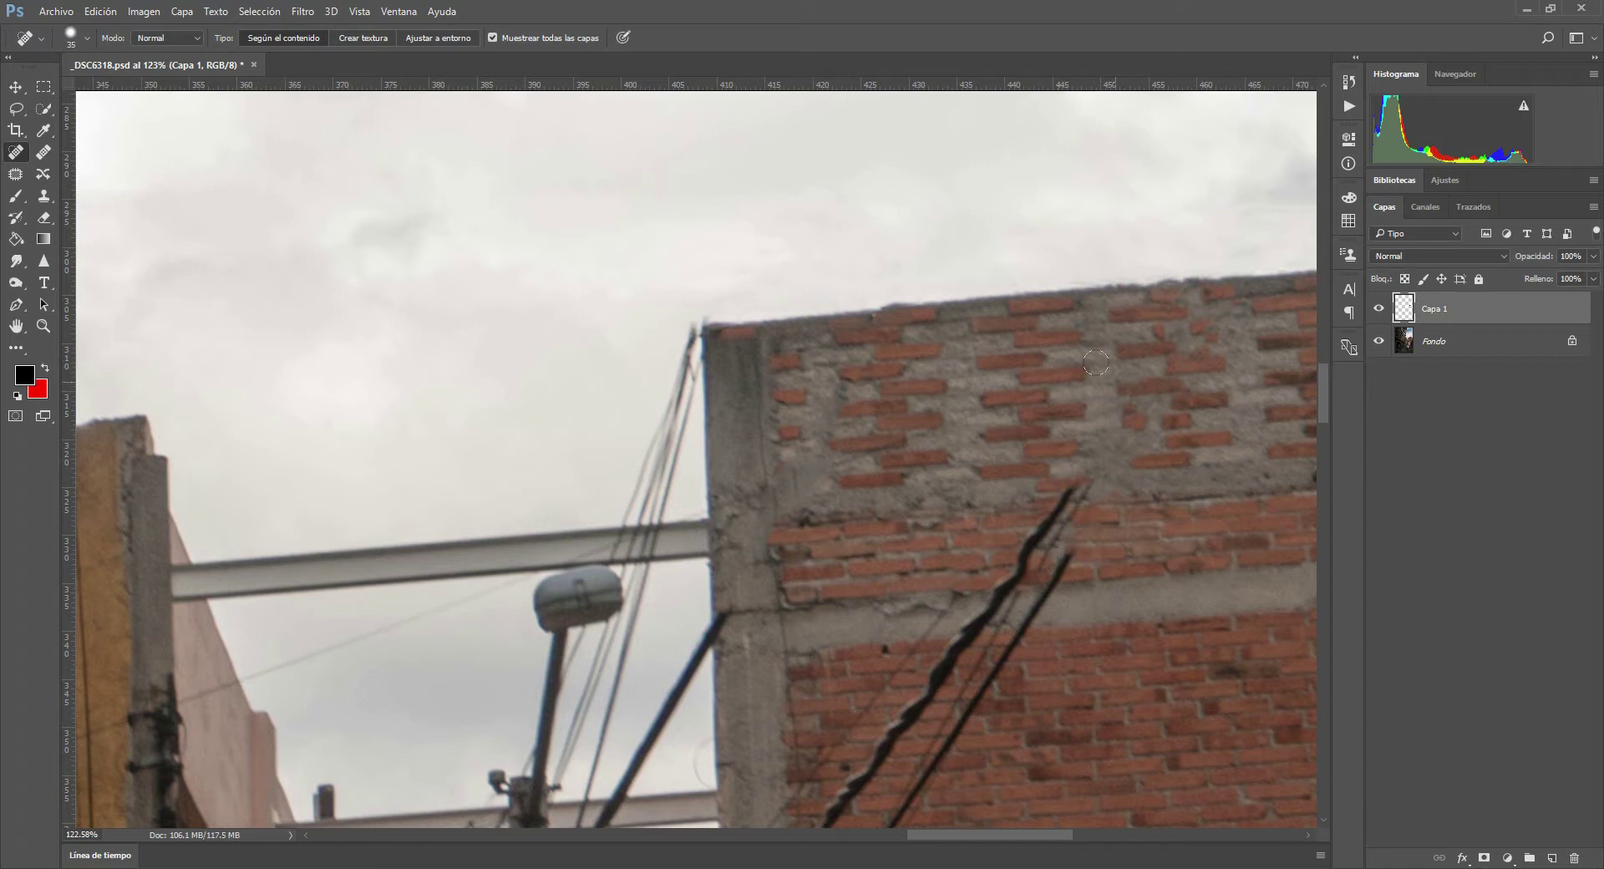
left_click_drag(1076, 489, 1021, 565)
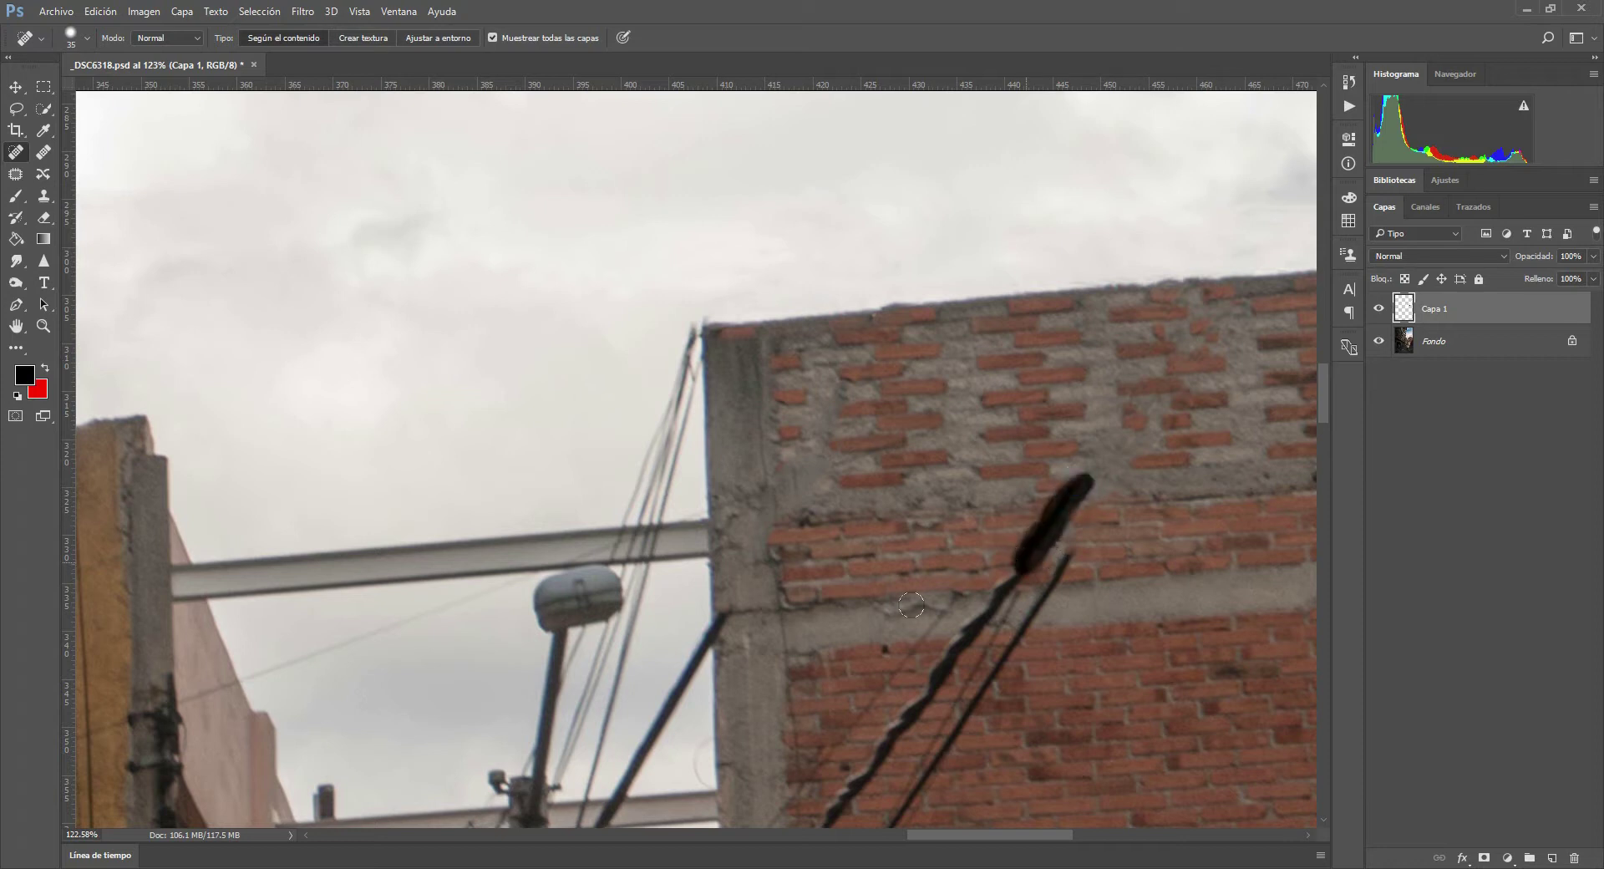
left_click_drag(1099, 473, 969, 577)
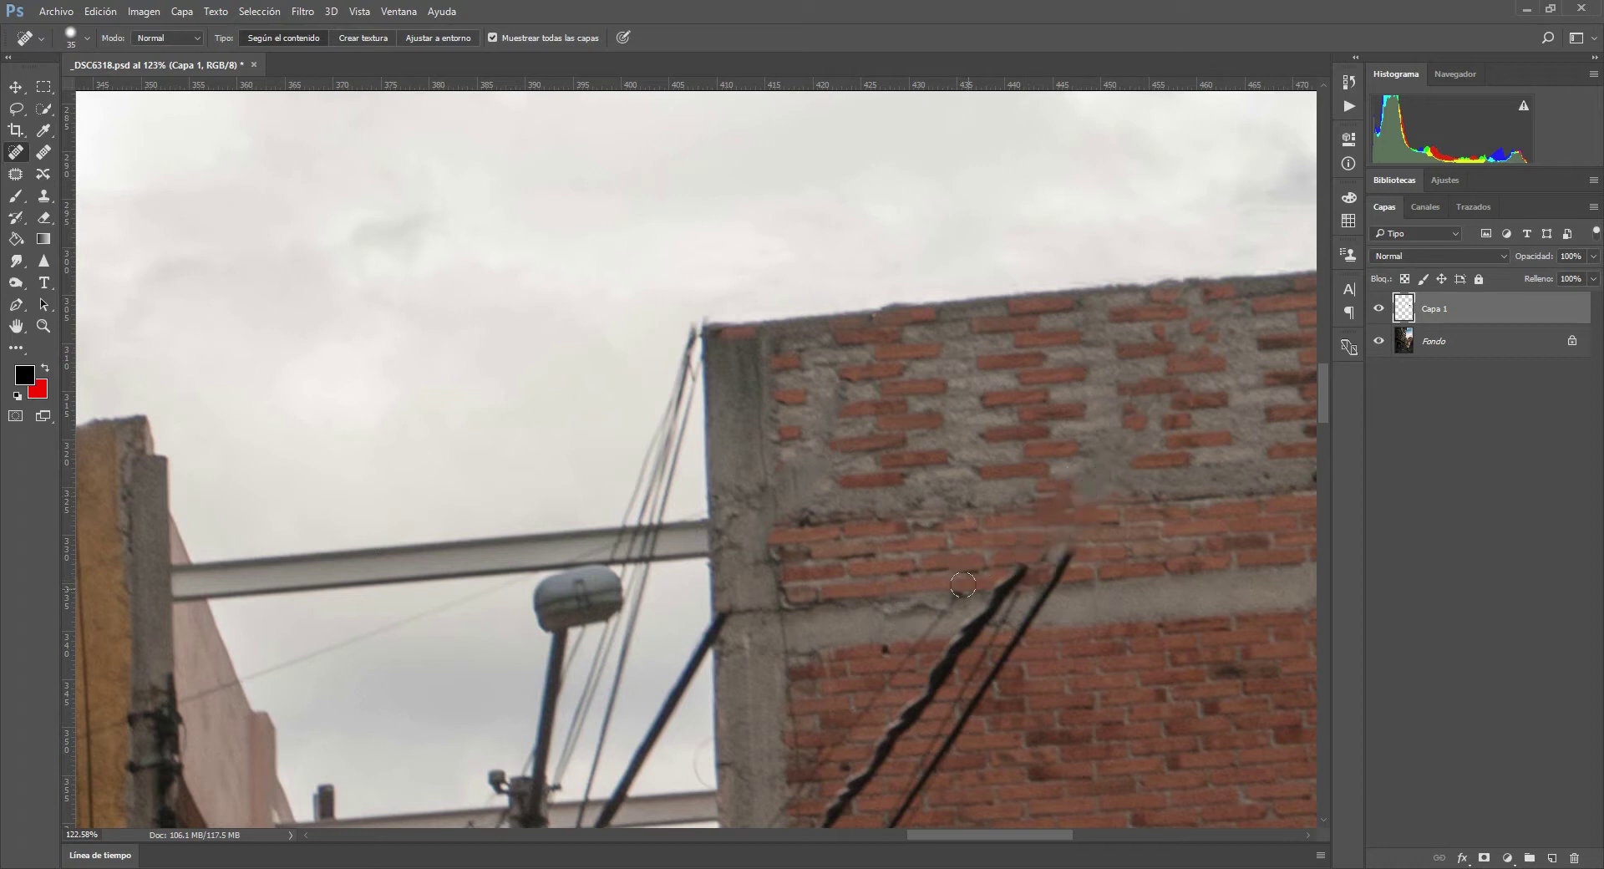
left_click(1041, 554)
- Heal the cable tips across the mortar band and at the wall's left corner
left_click_drag(1064, 553, 961, 683)
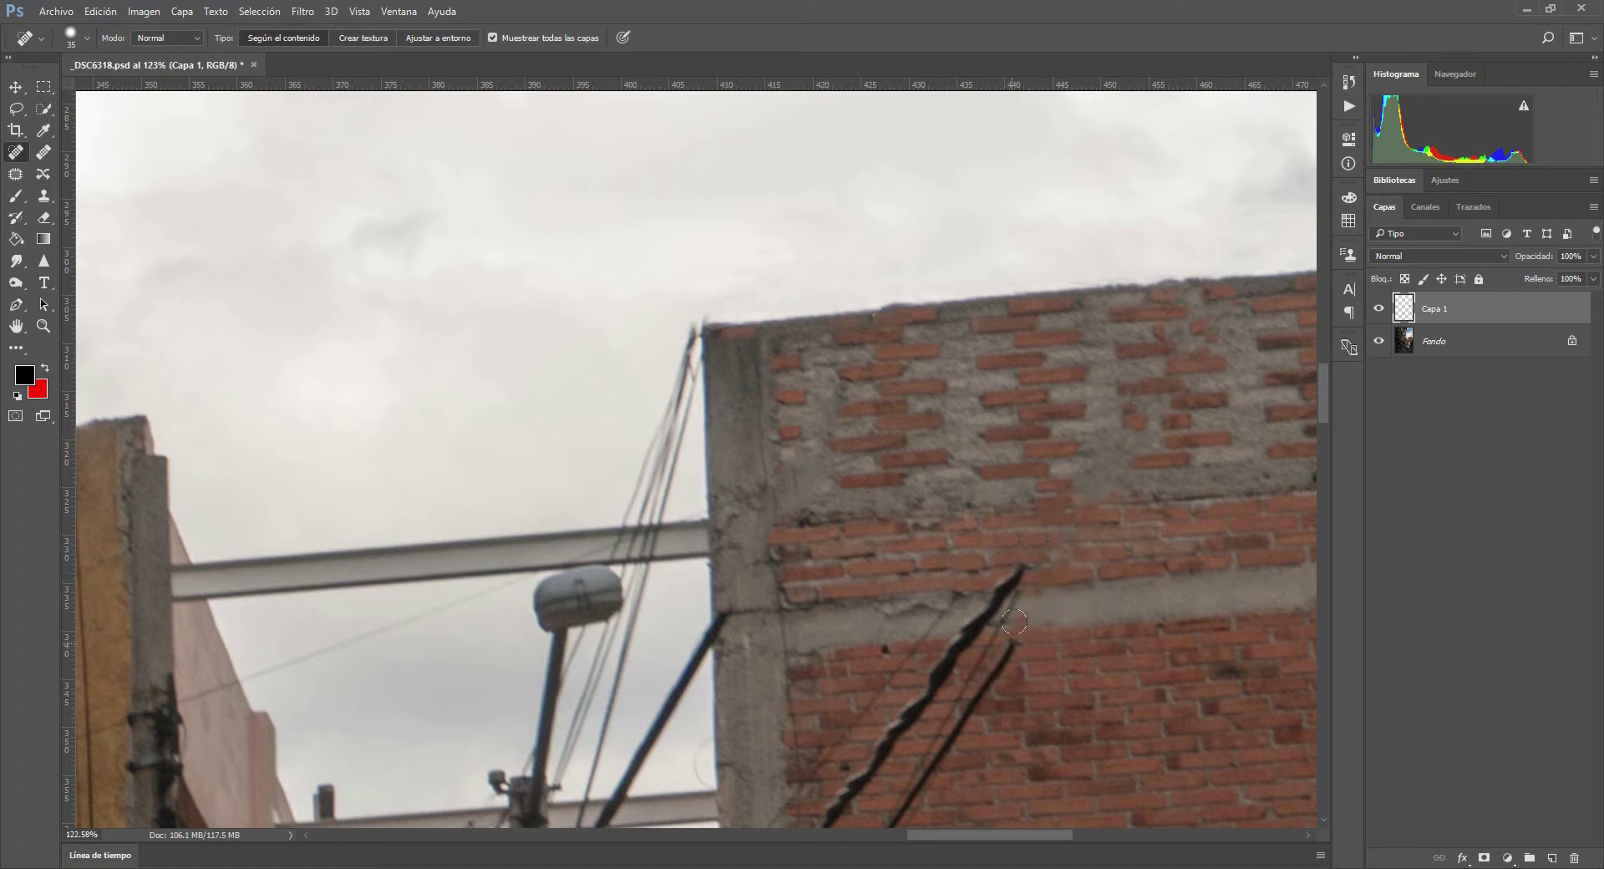
left_click_drag(1021, 564, 869, 679)
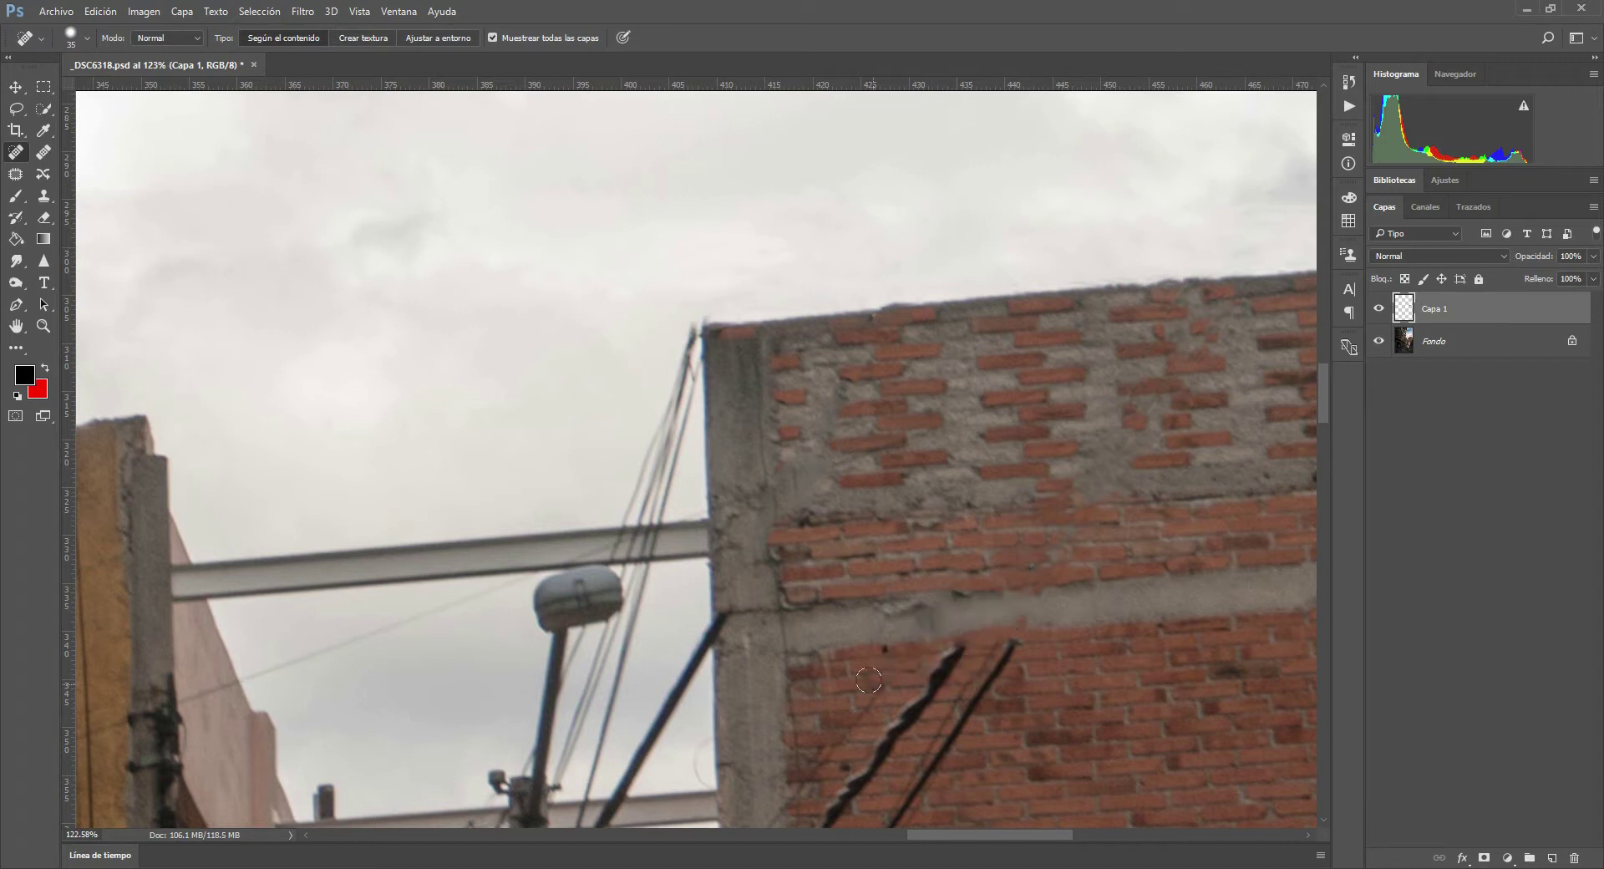
left_click_drag(994, 628, 1040, 640)
left_click_drag(919, 618, 962, 624)
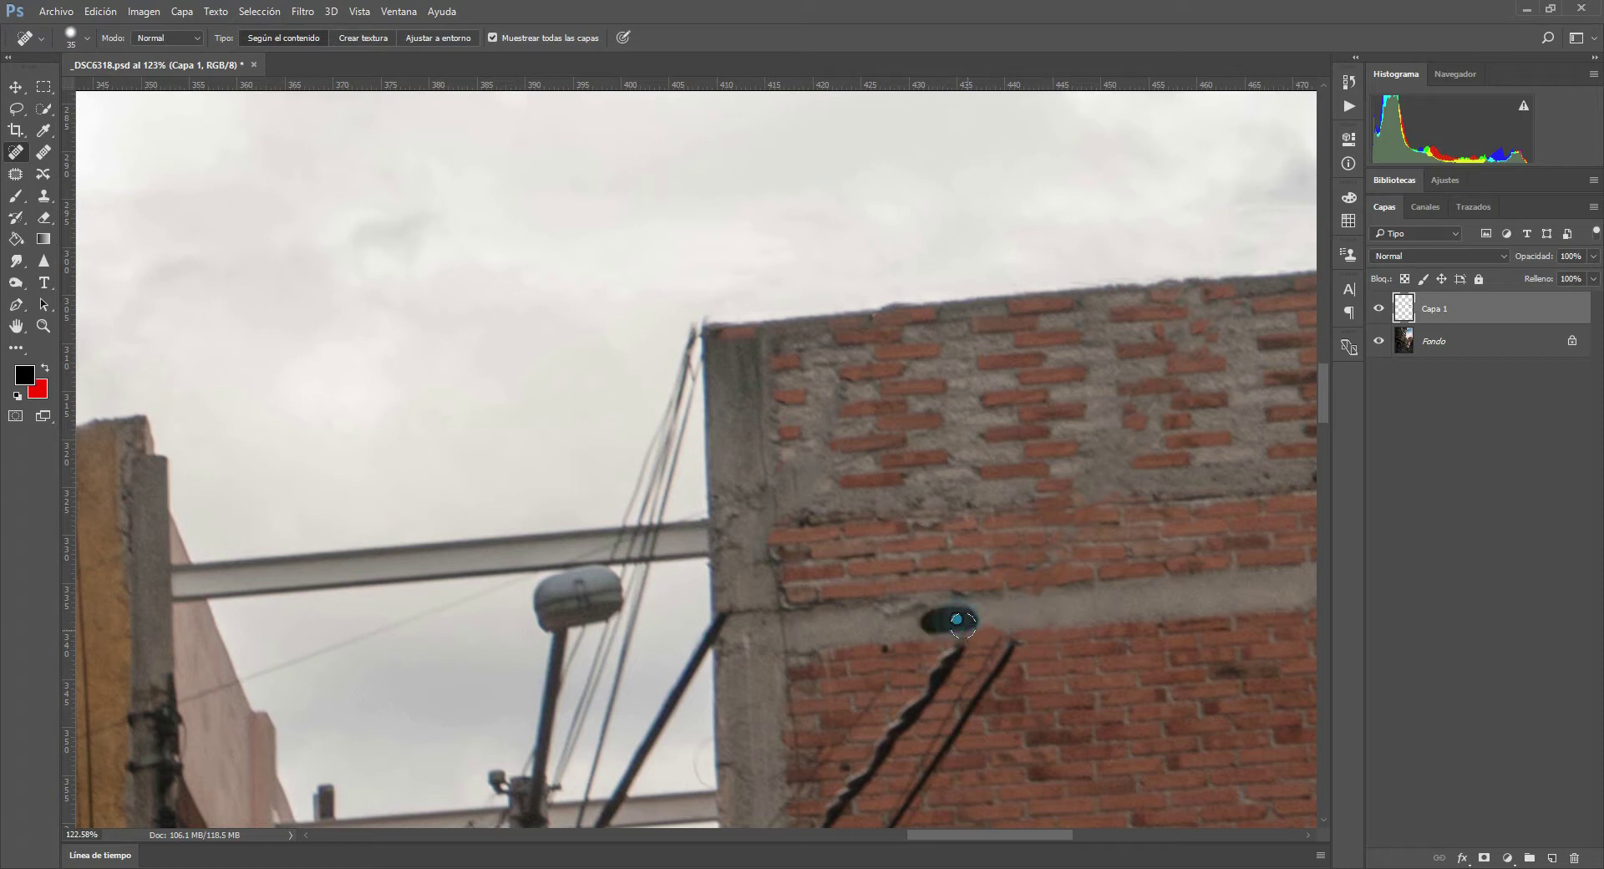
left_click_drag(823, 472, 1054, 379)
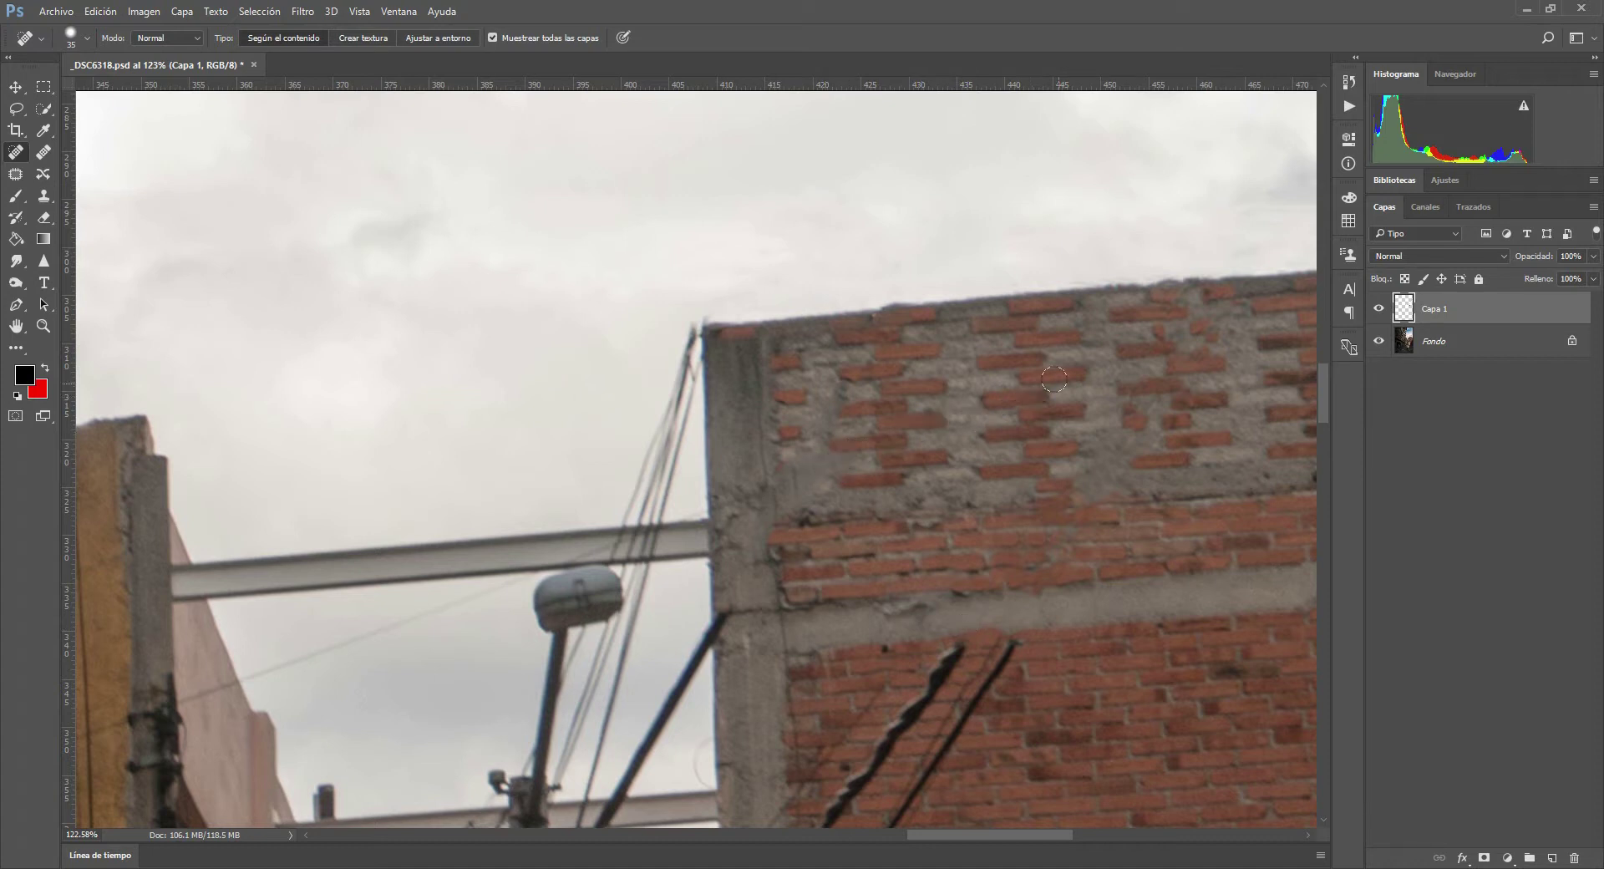
left_click_drag(786, 462, 785, 523)
left_click_drag(785, 466, 789, 527)
mouse_move(775, 625)
left_mouse_down()
mouse_move(617, 394)
mouse_move(528, 311)
left_mouse_up()
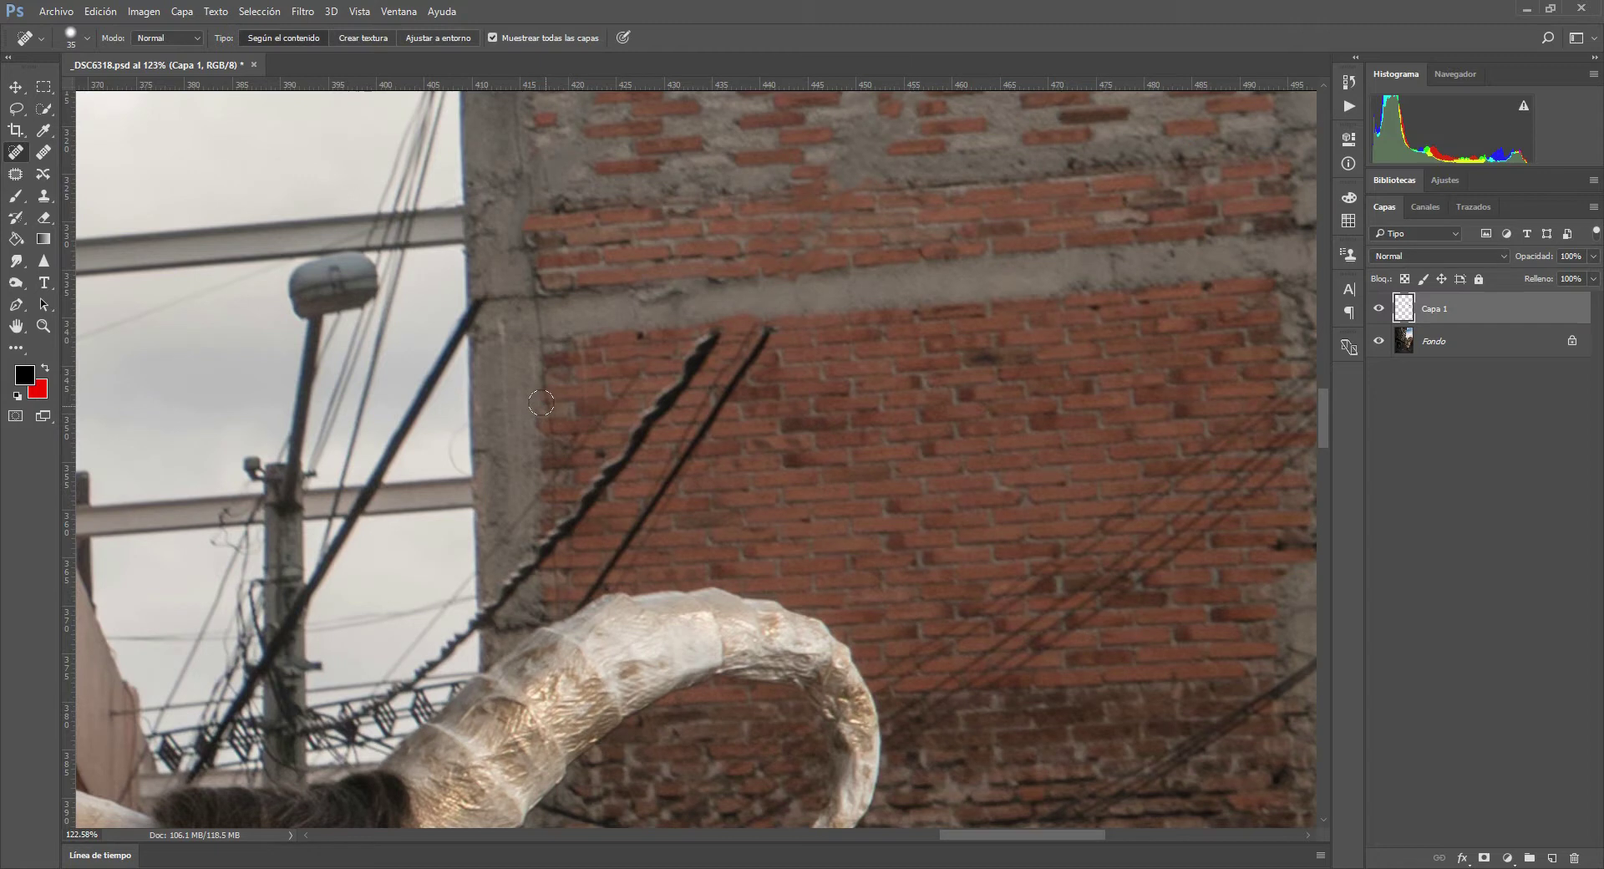
- Clone Stamp sampled brick over the tops of both diagonal wires using a size-45 brush
left_click(45, 195)
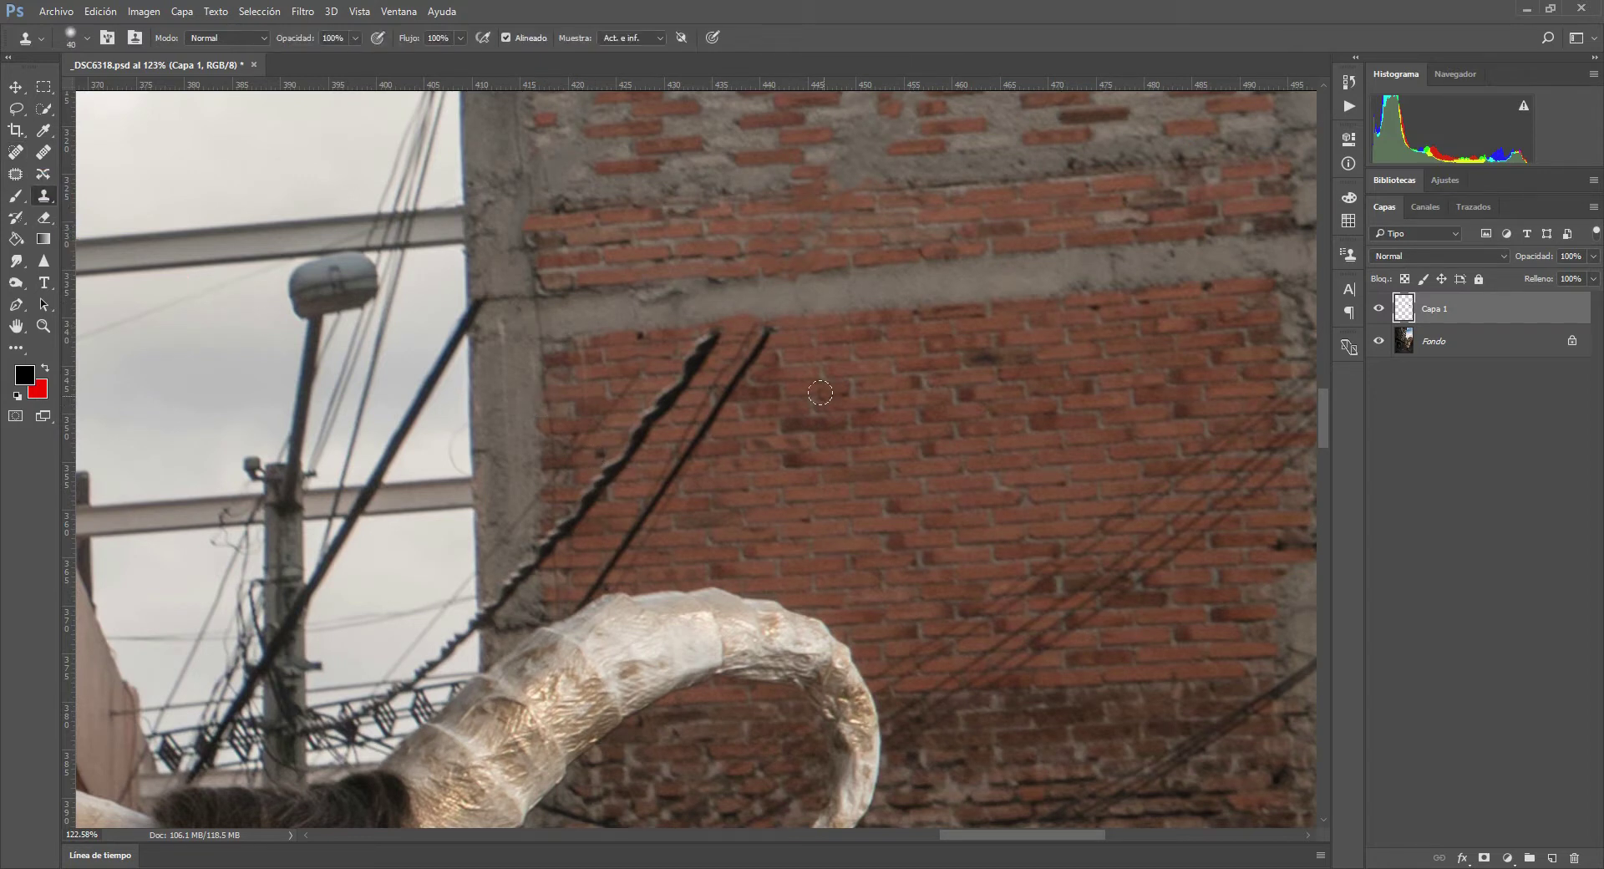
key("bracketright")
key("bracketright")
key("bracketright")
key("bracketleft")
key("bracketleft")
key("bracketleft")
left_click(877, 328, "alt")
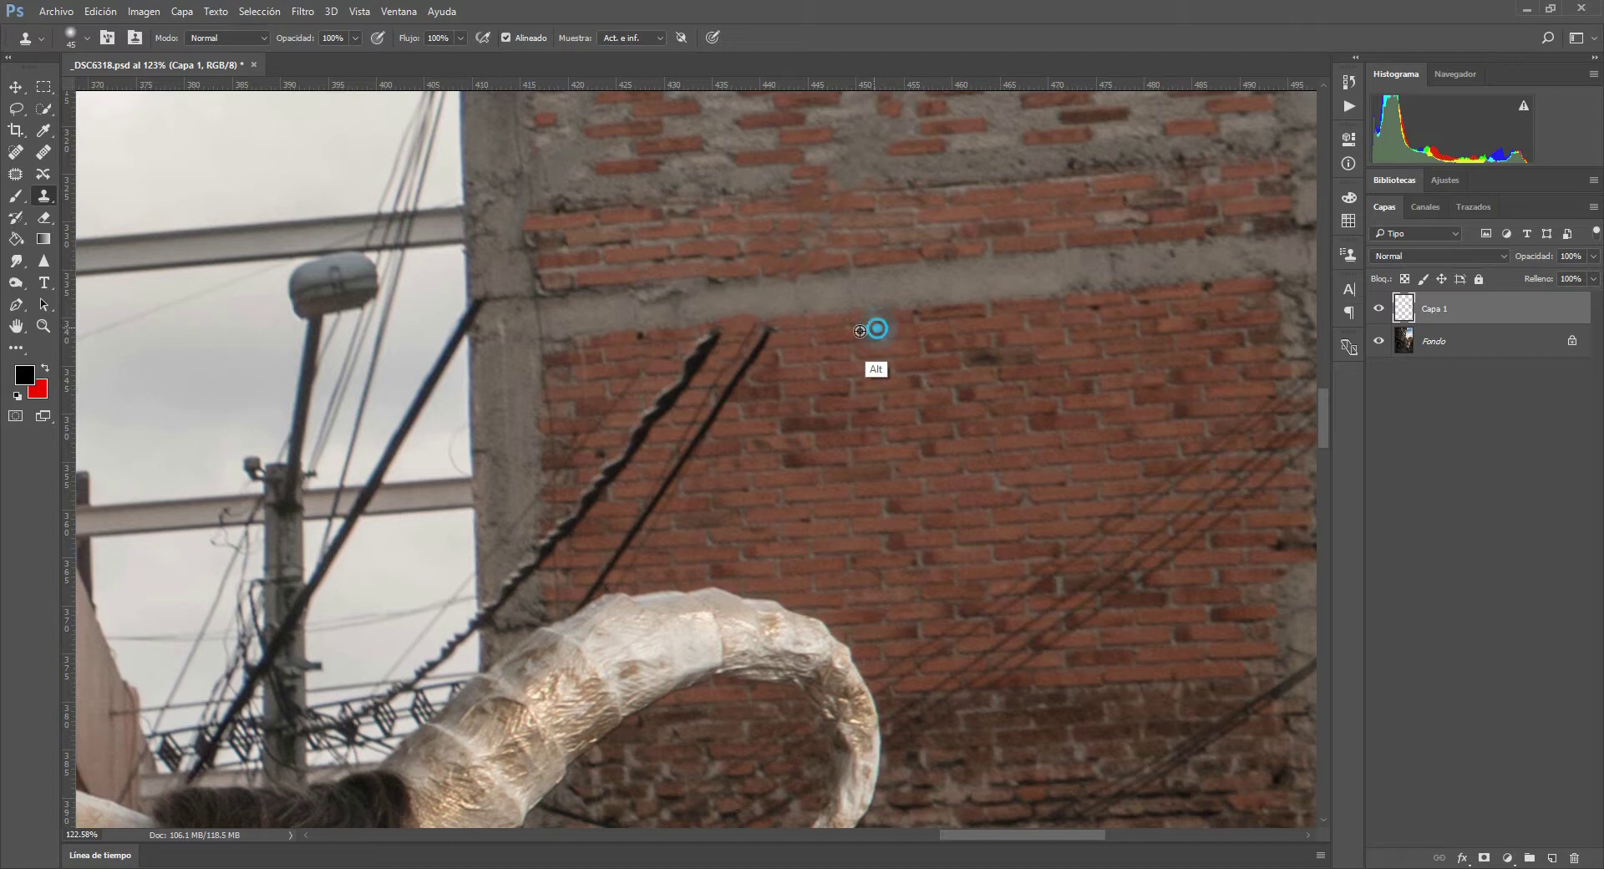
left_click(752, 336)
mouse_move(770, 331)
left_mouse_down()
mouse_move(683, 490)
mouse_move(607, 465)
mouse_move(661, 349)
left_mouse_up()
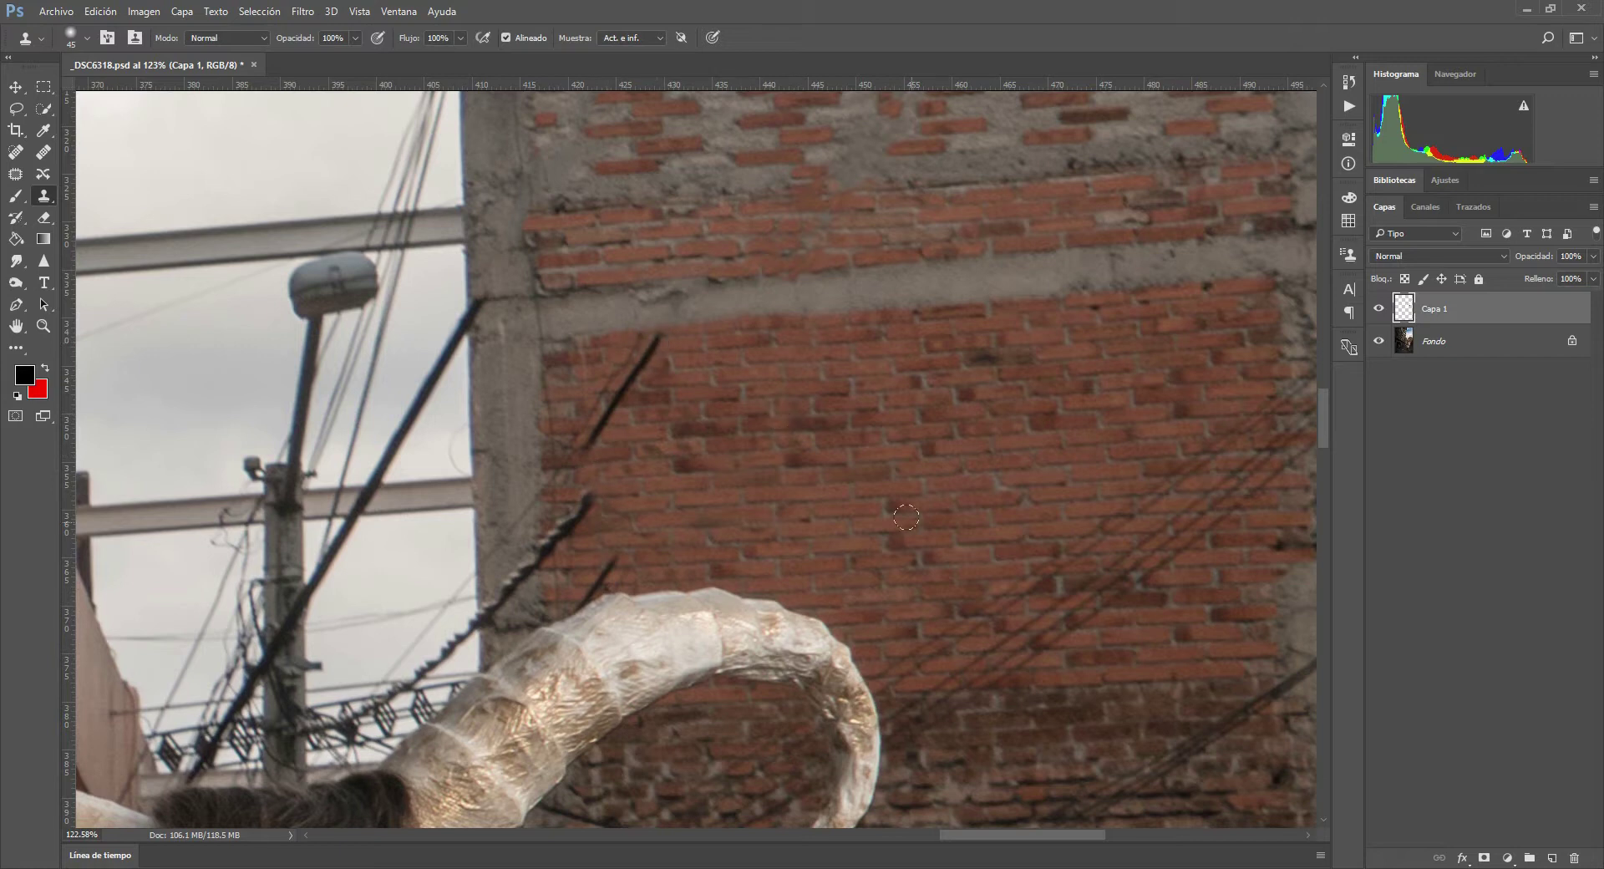
left_click(751, 331, "alt")
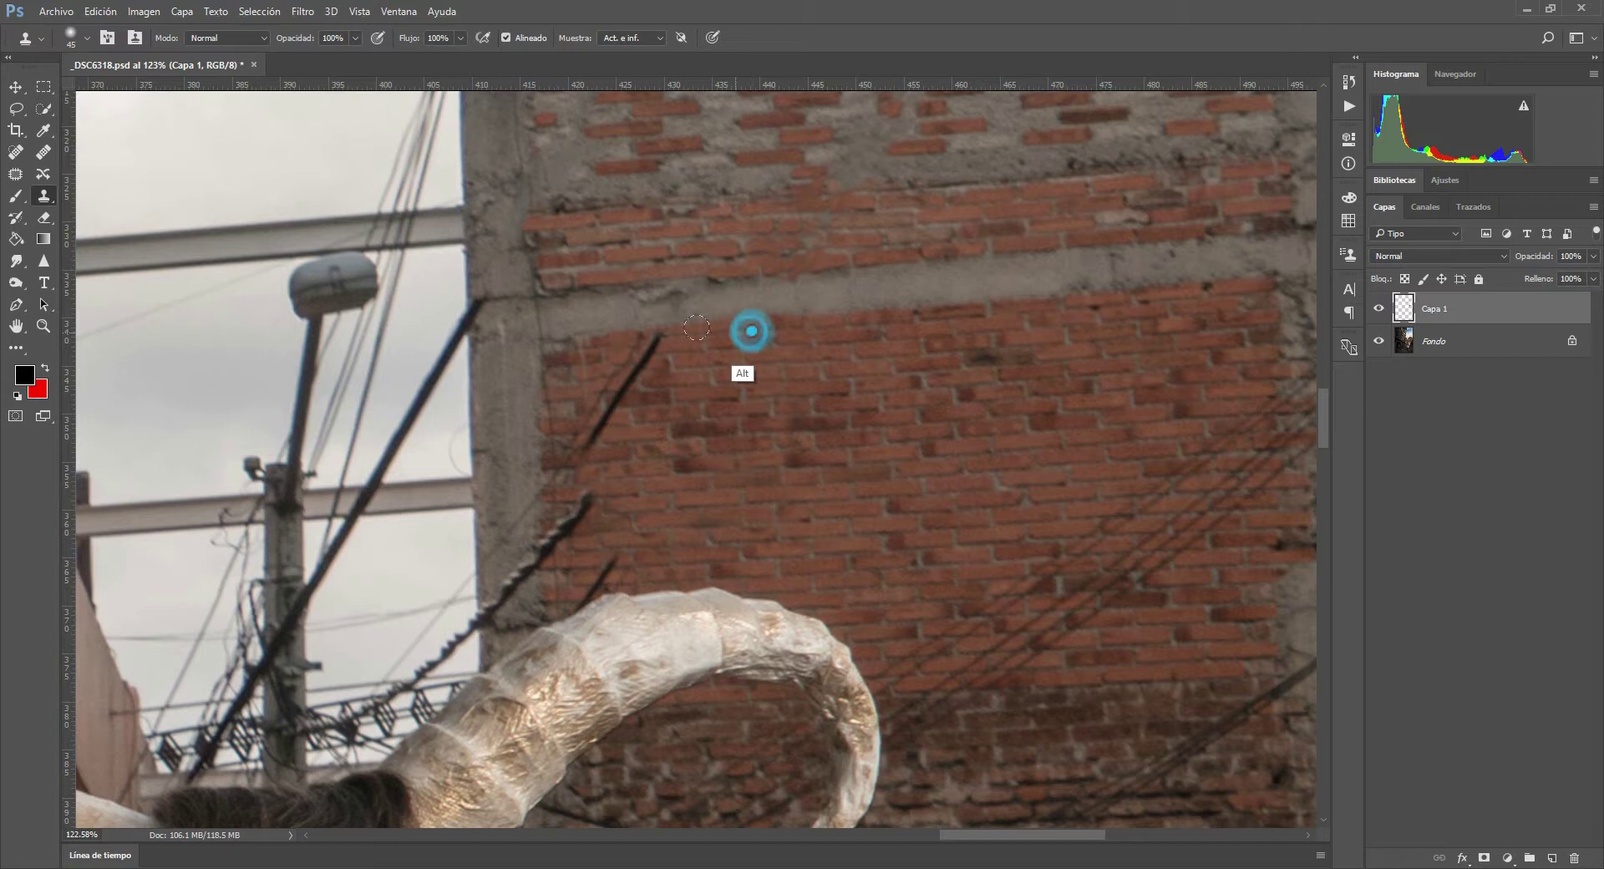
mouse_move(662, 340)
left_mouse_down()
mouse_move(585, 476)
mouse_move(561, 453)
mouse_move(562, 414)
left_mouse_up()
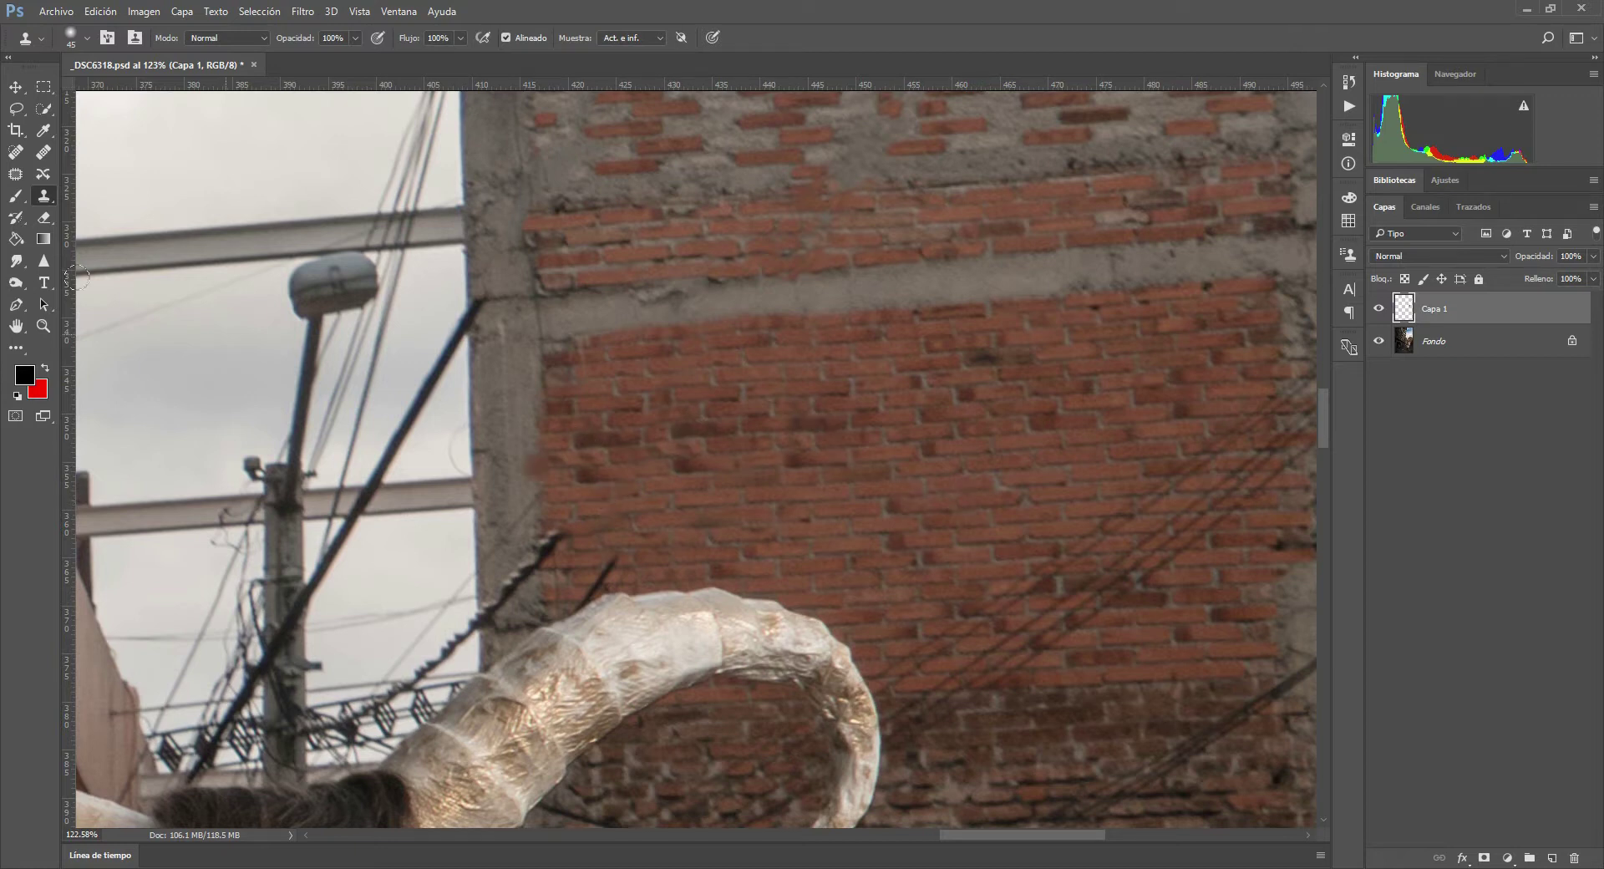
- Spot-heal leftover wire traces on the bricks and where the wire meets the pillar
left_click(15, 152)
left_click_drag(789, 422, 859, 415)
left_click_drag(689, 471, 745, 458)
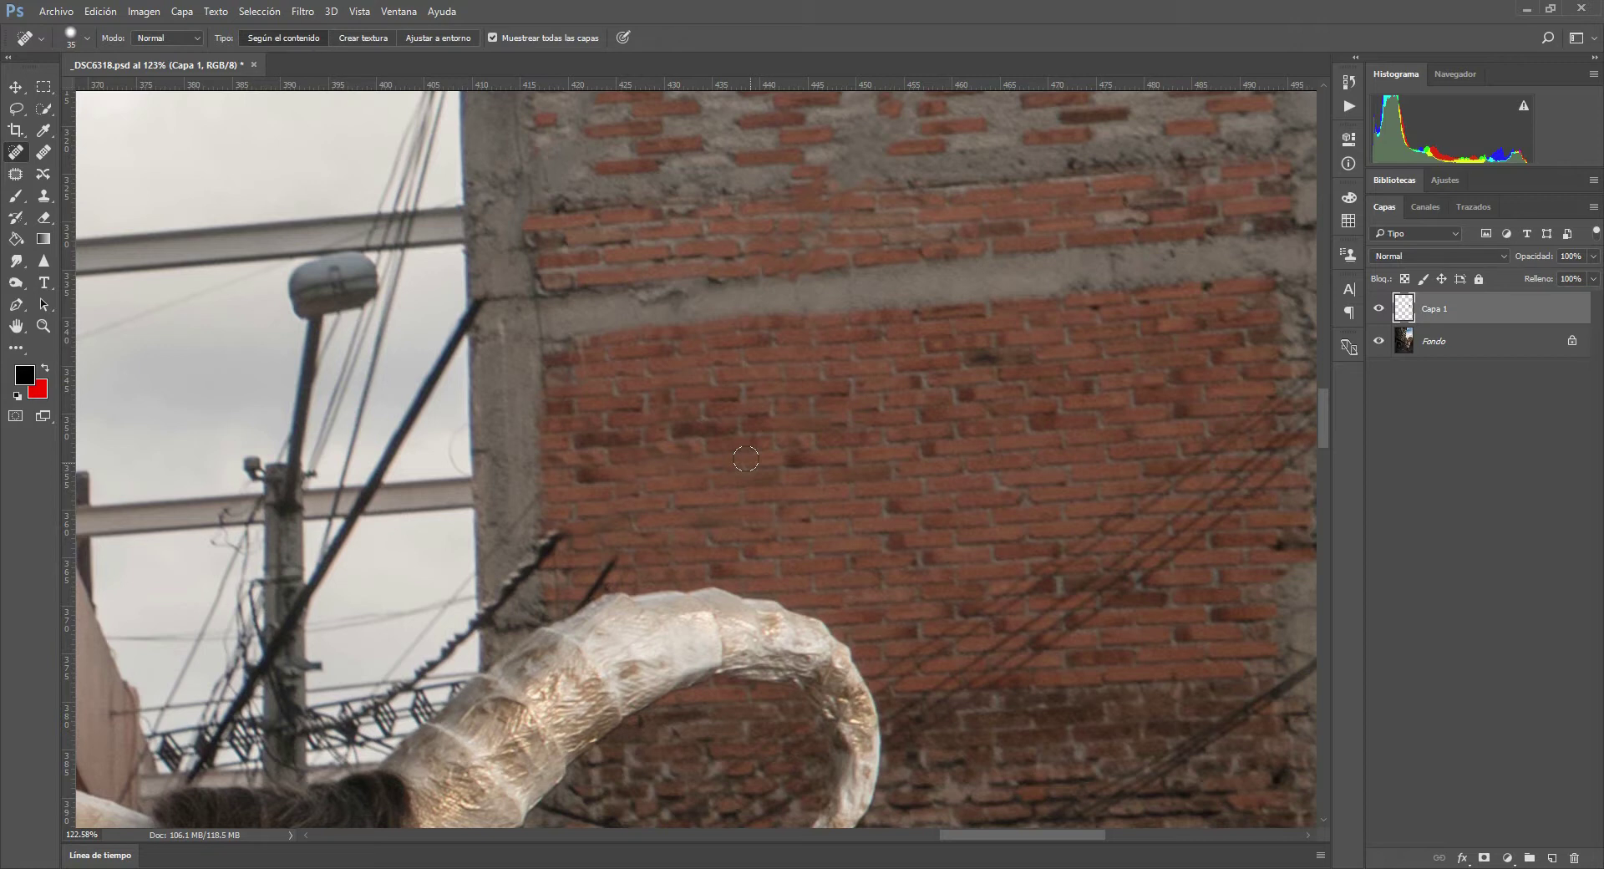
left_click_drag(793, 469, 794, 469)
left_click_drag(579, 470, 609, 509)
left_click_drag(471, 285, 456, 355)
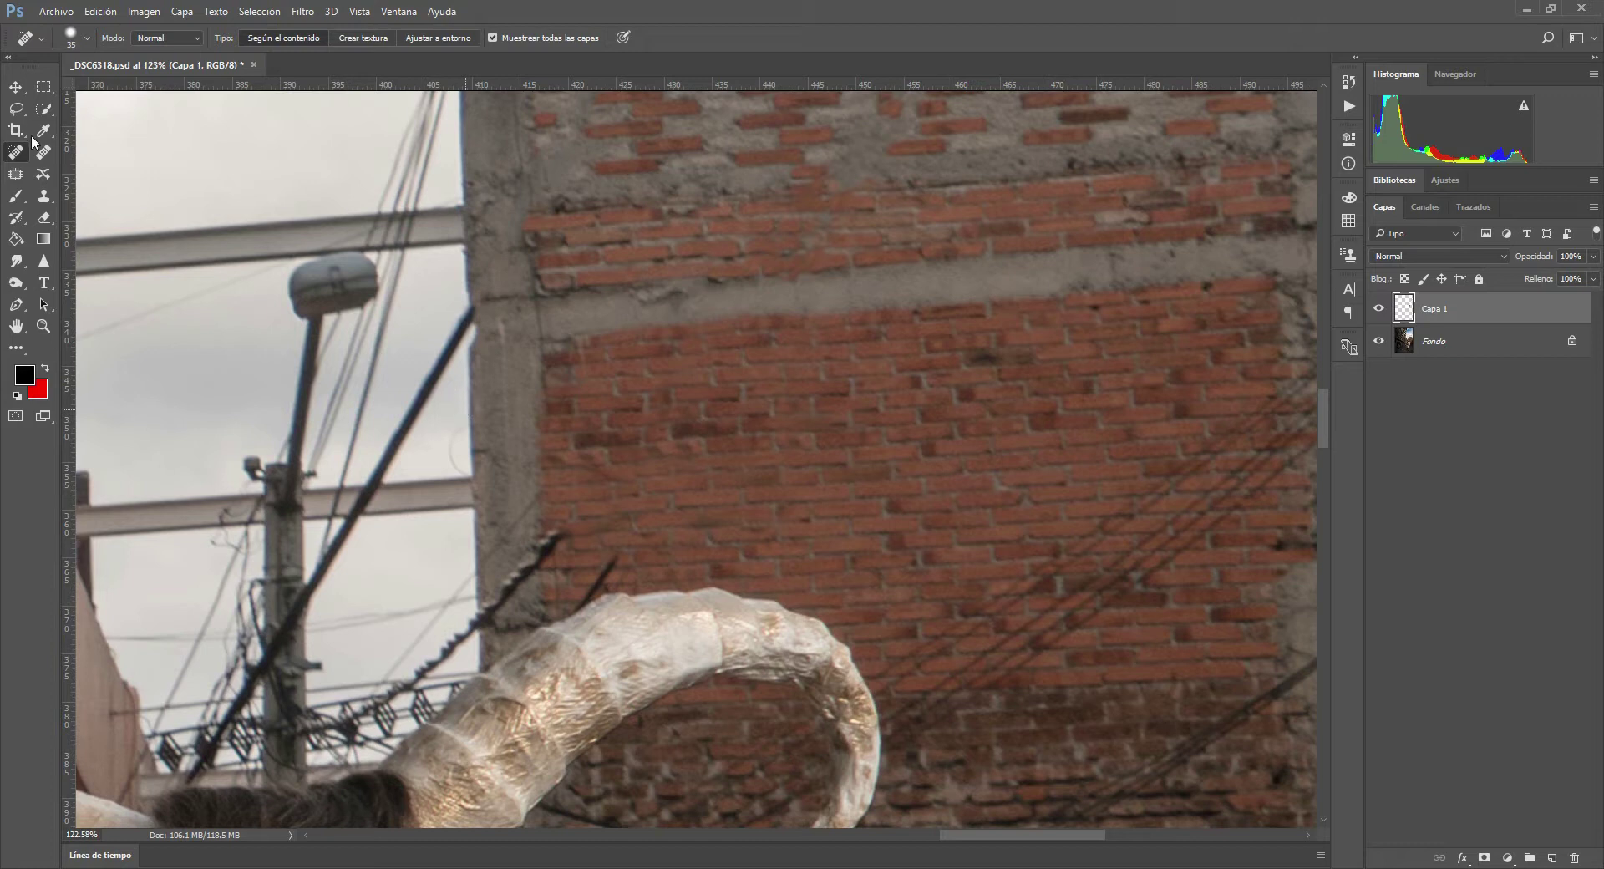
- Clone sky over the pole tip and the grey smudge beside the pillar
left_click(44, 195)
left_click(397, 314)
key("ctrl+z")
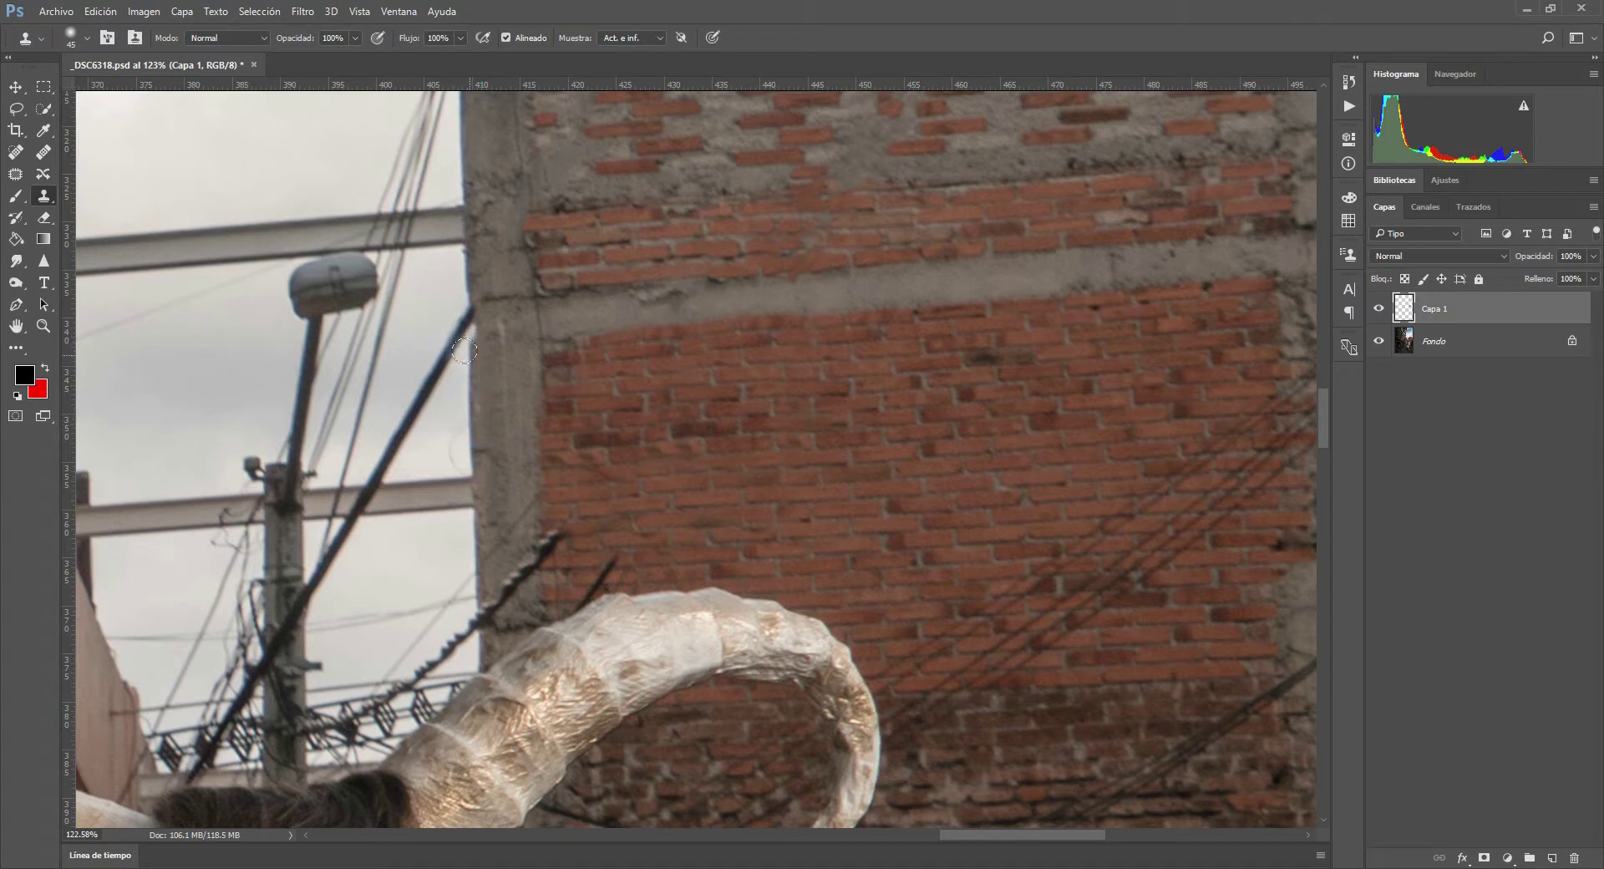
left_click_drag(472, 317, 470, 340)
left_click_drag(466, 402, 464, 424)
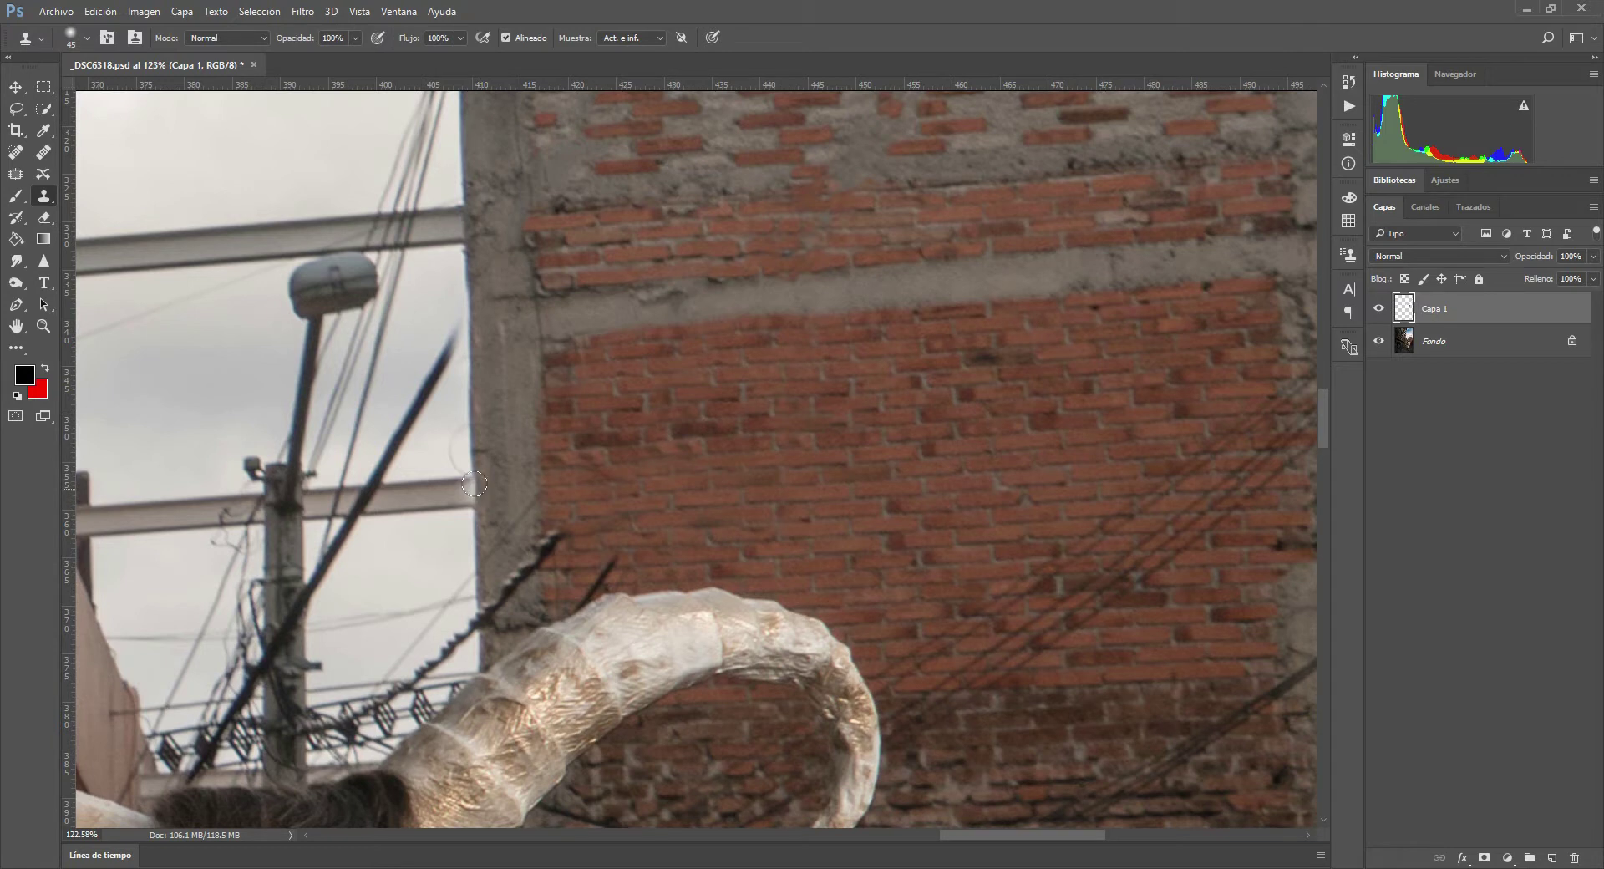
- Heal the wires running from the wall's top corner across the sky to the image edge
left_click(16, 151)
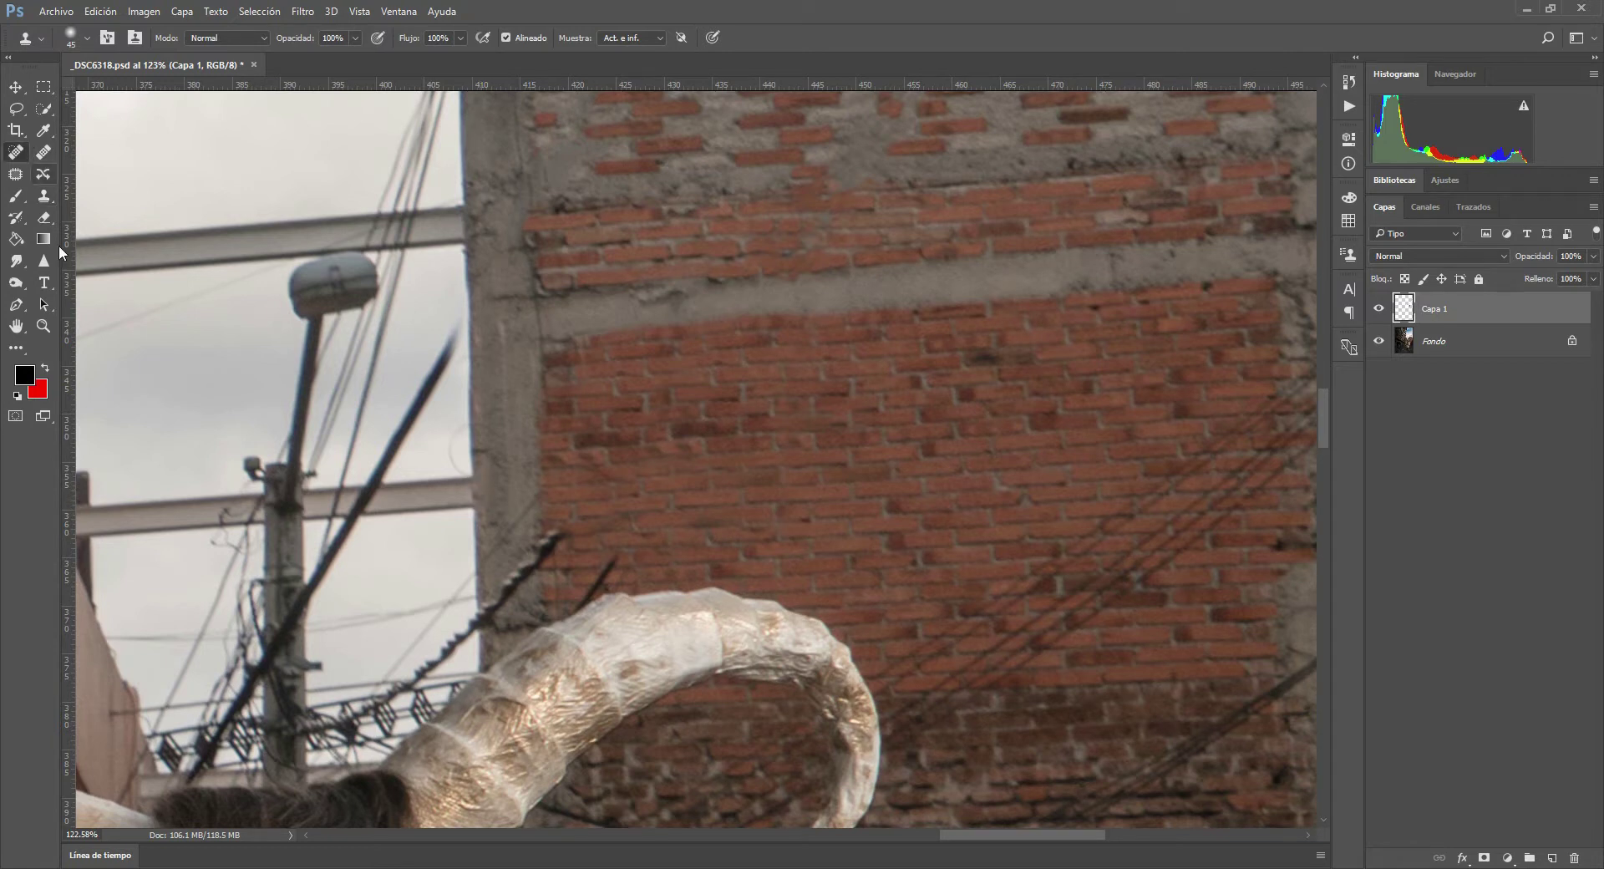
left_click_drag(911, 486, 524, 709)
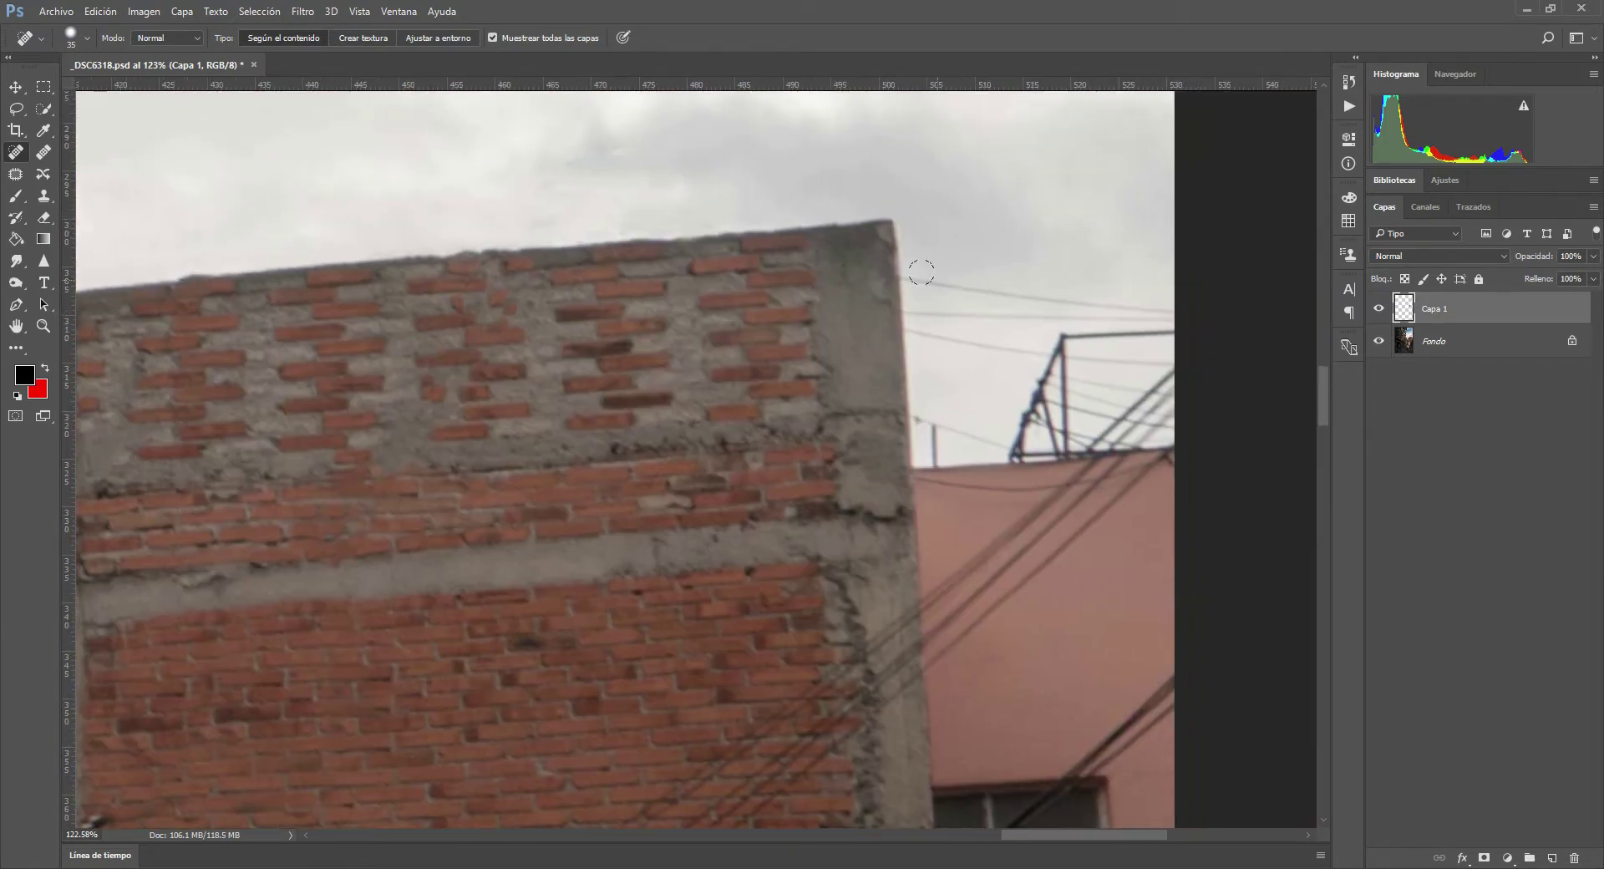
left_click_drag(898, 273, 1186, 321)
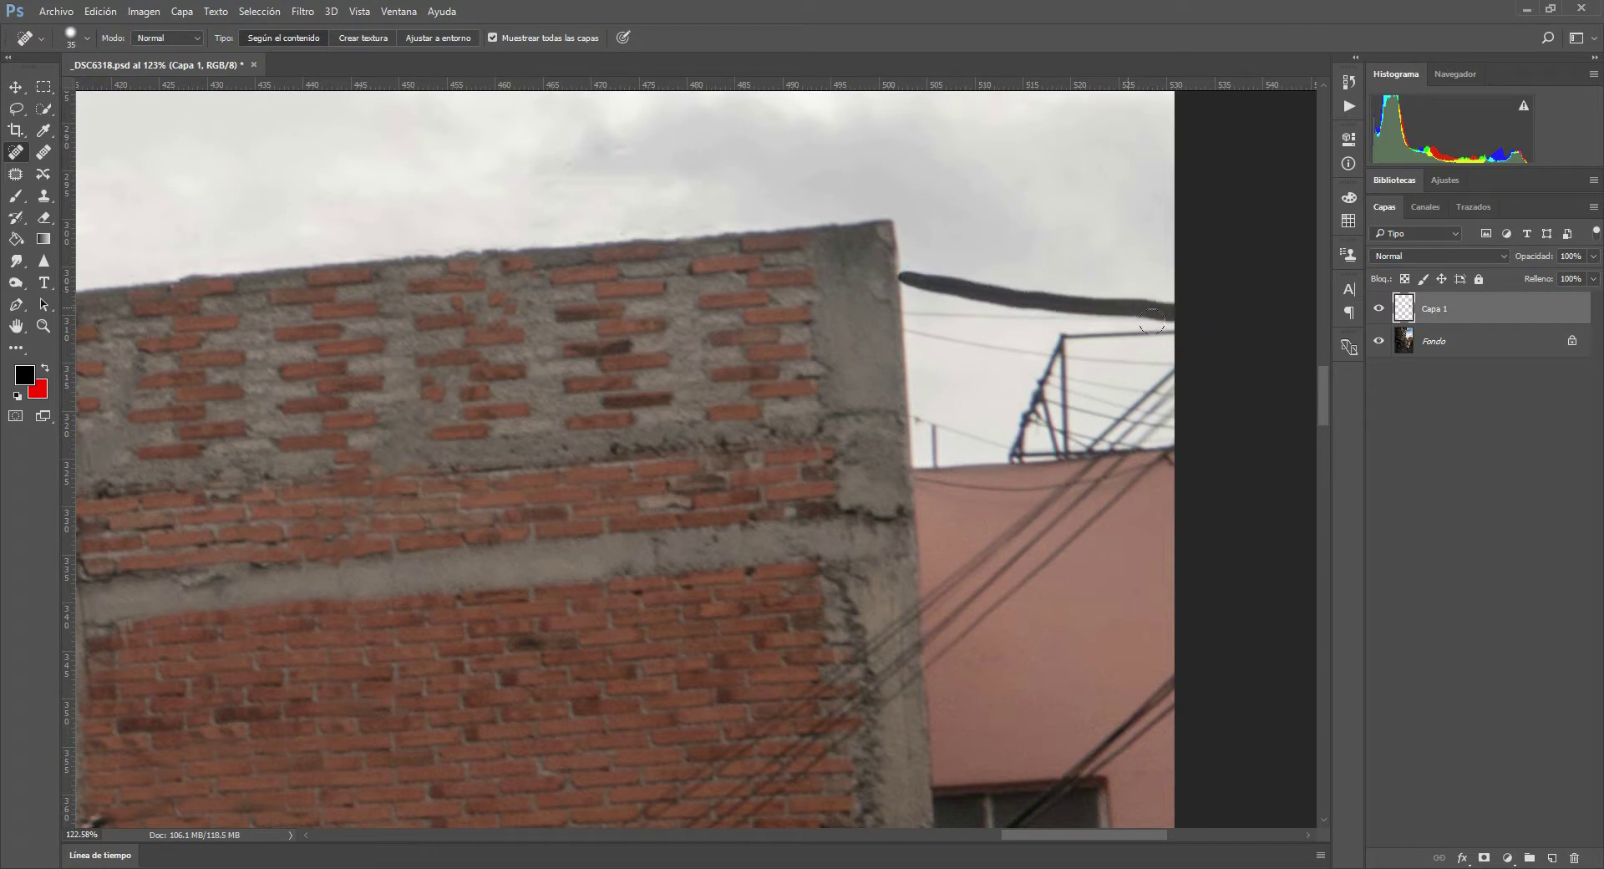
left_click_drag(906, 303, 1194, 317)
left_click_drag(953, 290, 1111, 294)
left_click_drag(967, 304, 1078, 315)
left_click_drag(969, 290, 1088, 292)
left_click_drag(942, 294, 1086, 297)
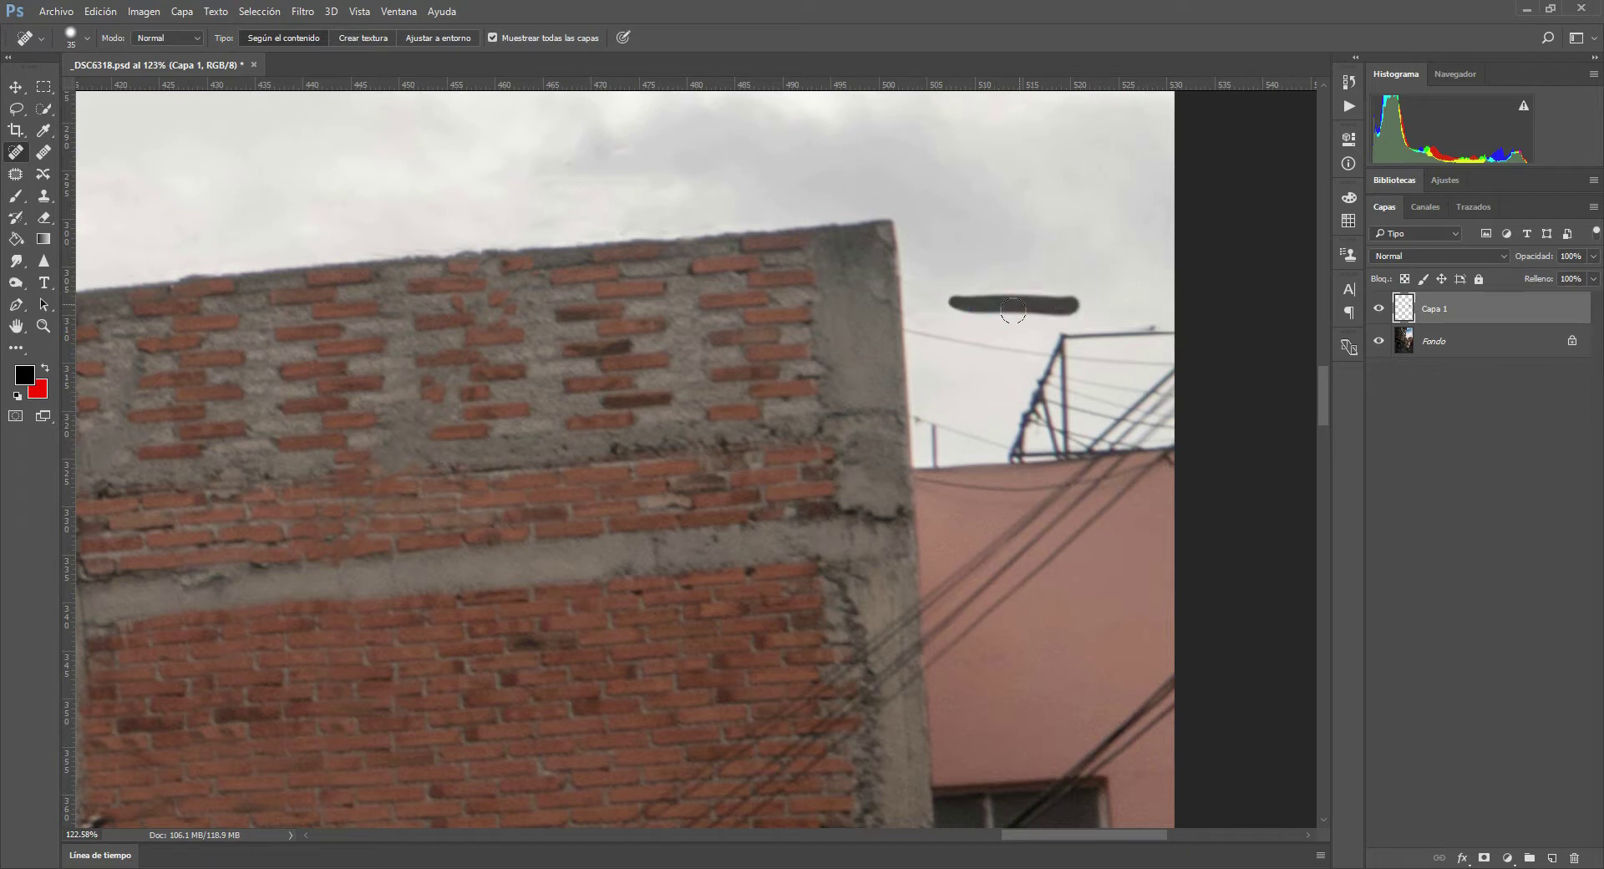
left_click_drag(981, 296, 1080, 294)
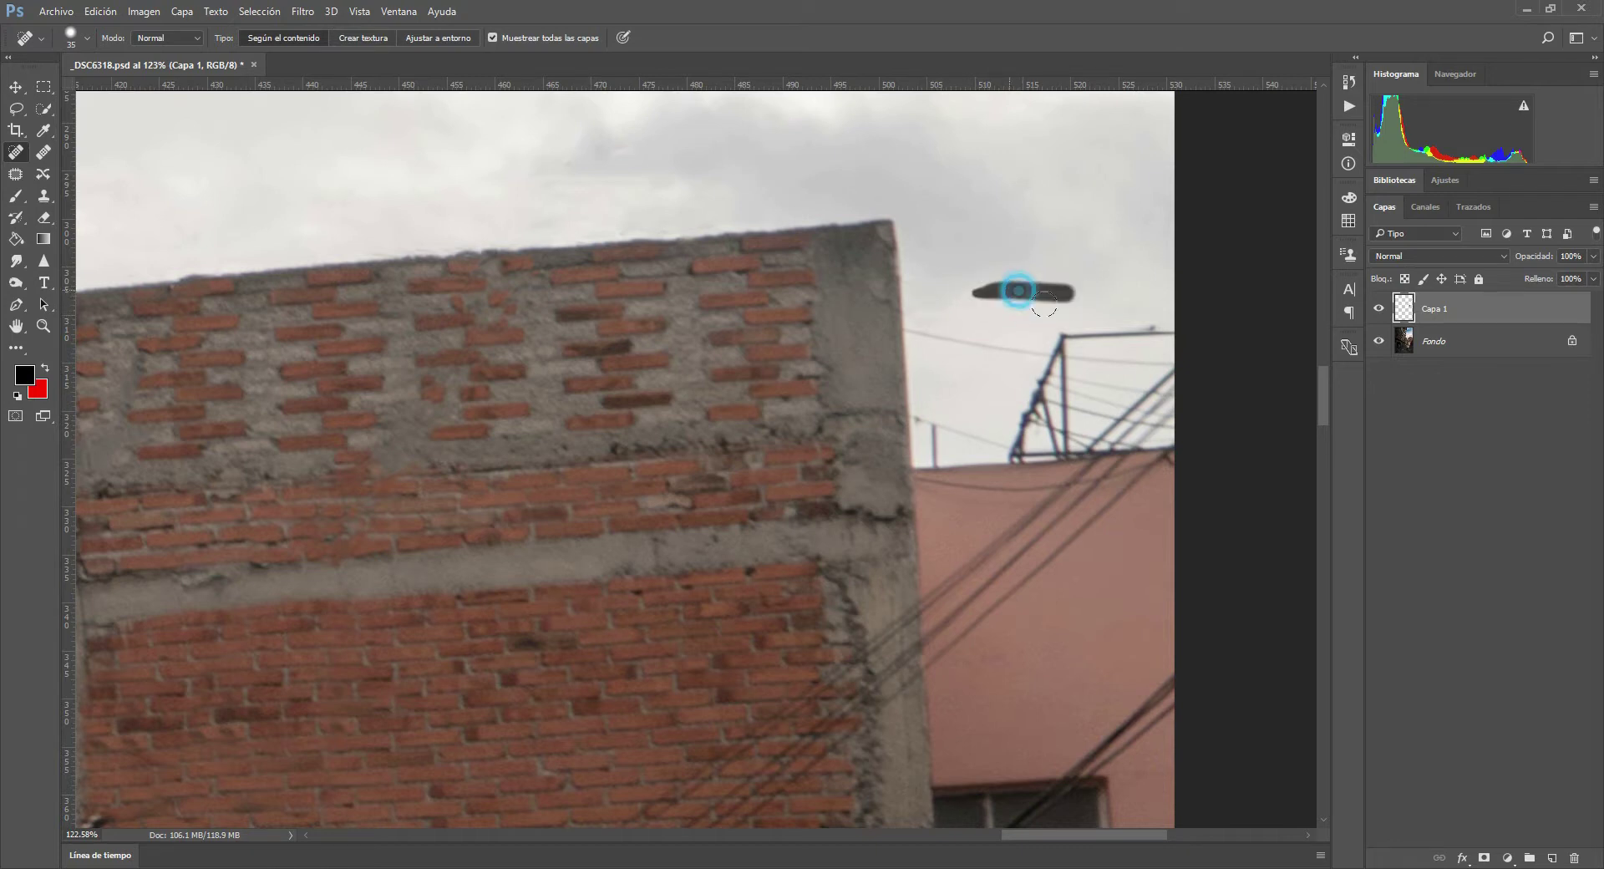
left_click_drag(897, 327, 1069, 358)
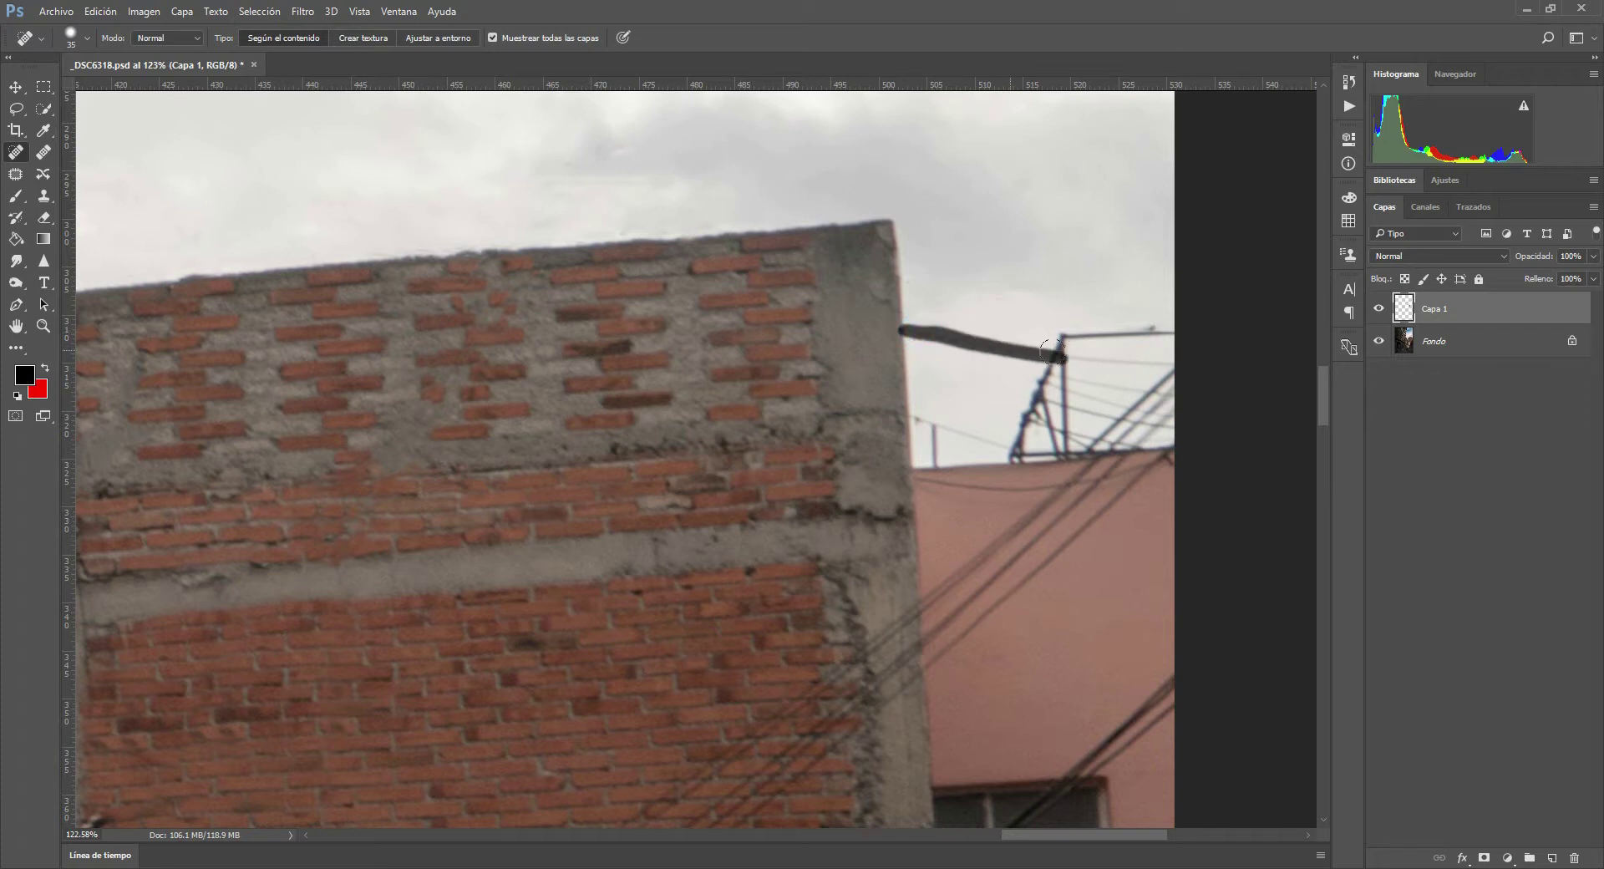
left_click(996, 297)
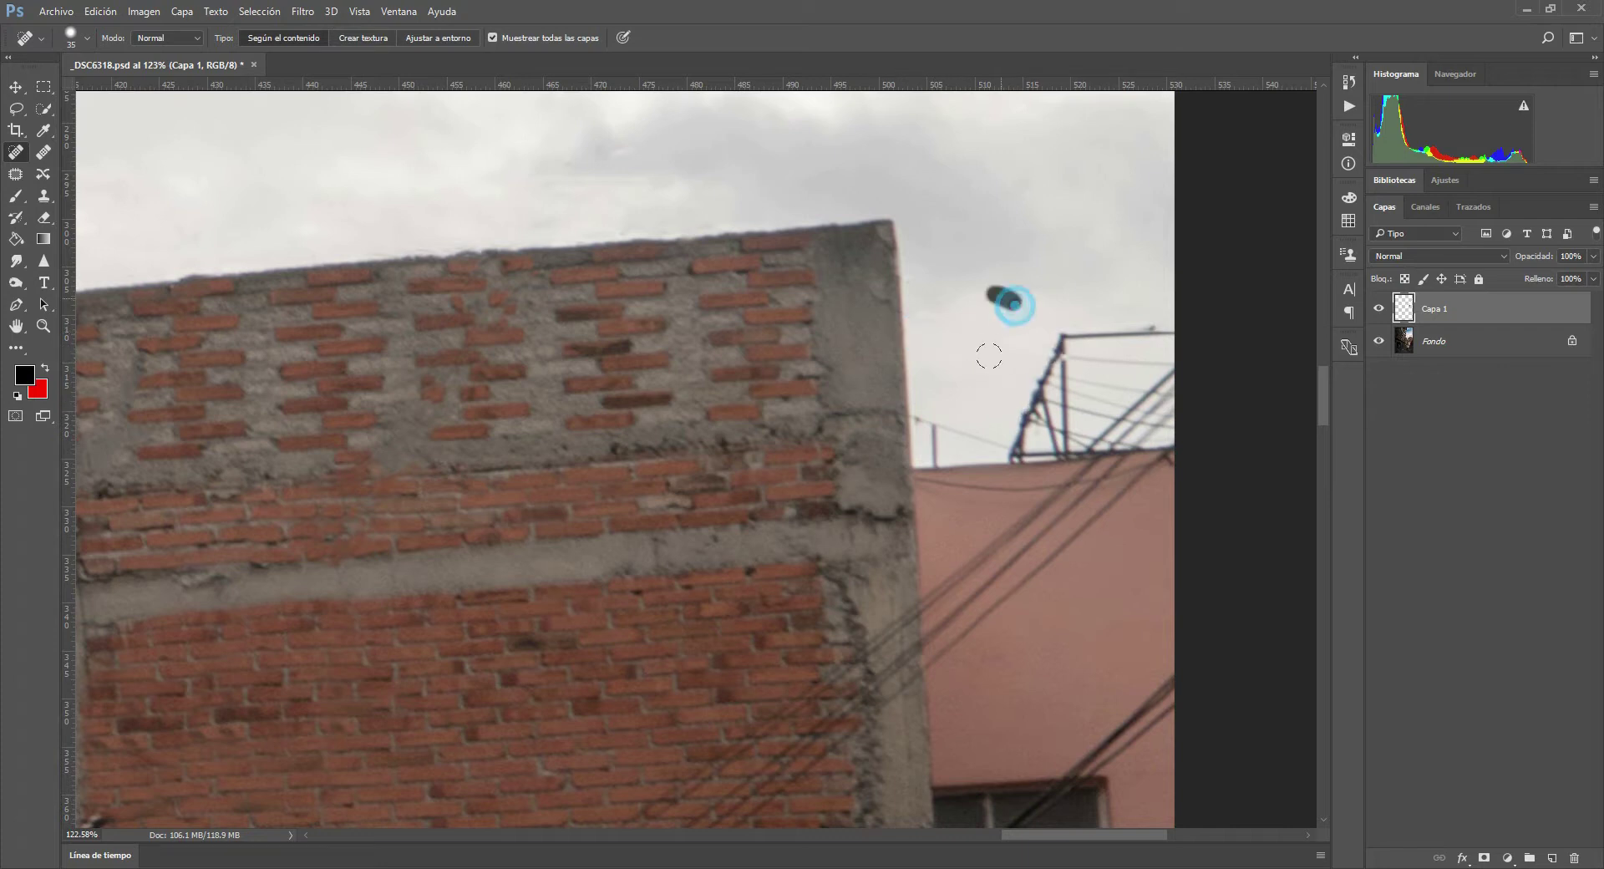
- Heal the antenna mast, its wires, the small pole and the wires below it
left_click_drag(1057, 333, 1185, 325)
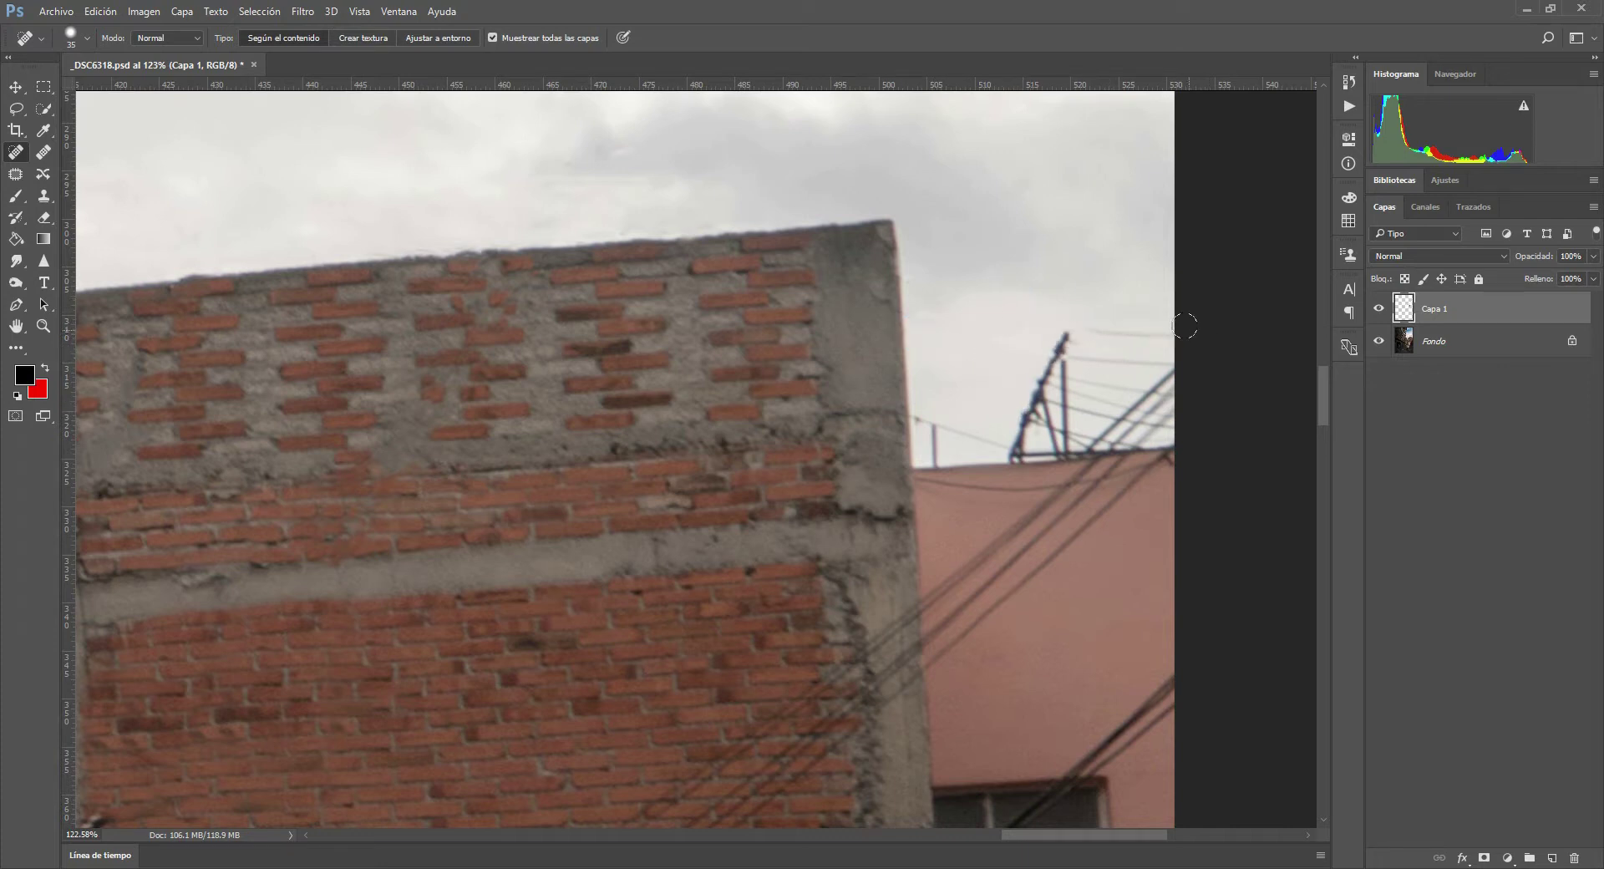
left_click_drag(1078, 330, 1194, 333)
mouse_move(1069, 343)
left_mouse_down()
mouse_move(1040, 447)
mouse_move(1022, 427)
left_mouse_up()
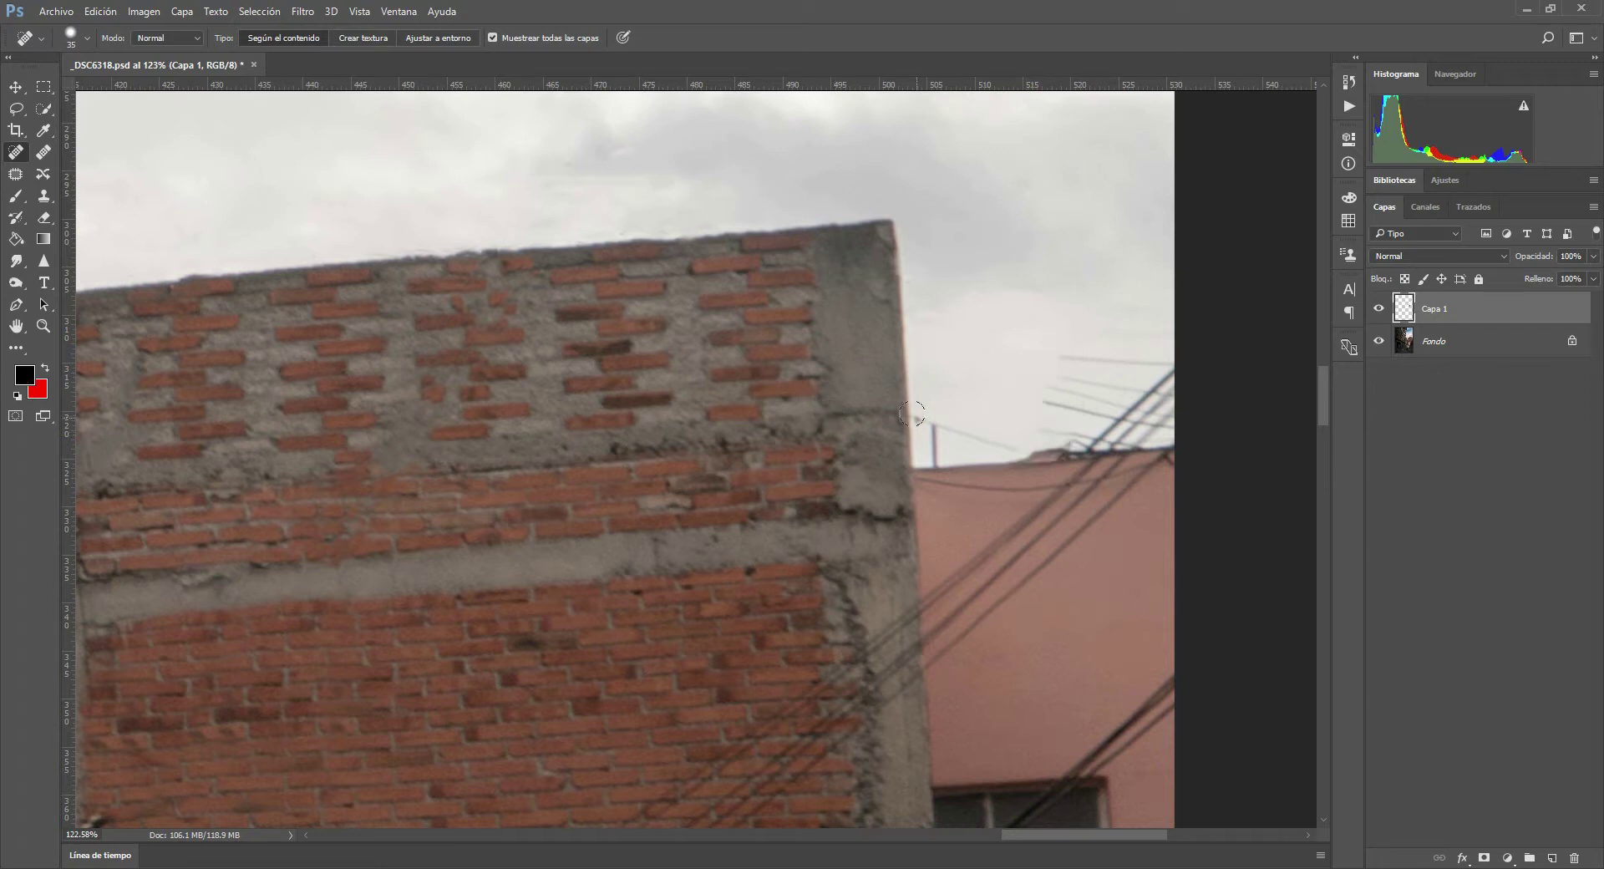
left_click_drag(912, 413, 1023, 447)
mouse_move(935, 422)
left_mouse_down()
mouse_move(935, 468)
mouse_move(1053, 455)
left_mouse_up()
left_click_drag(1034, 397, 1293, 392)
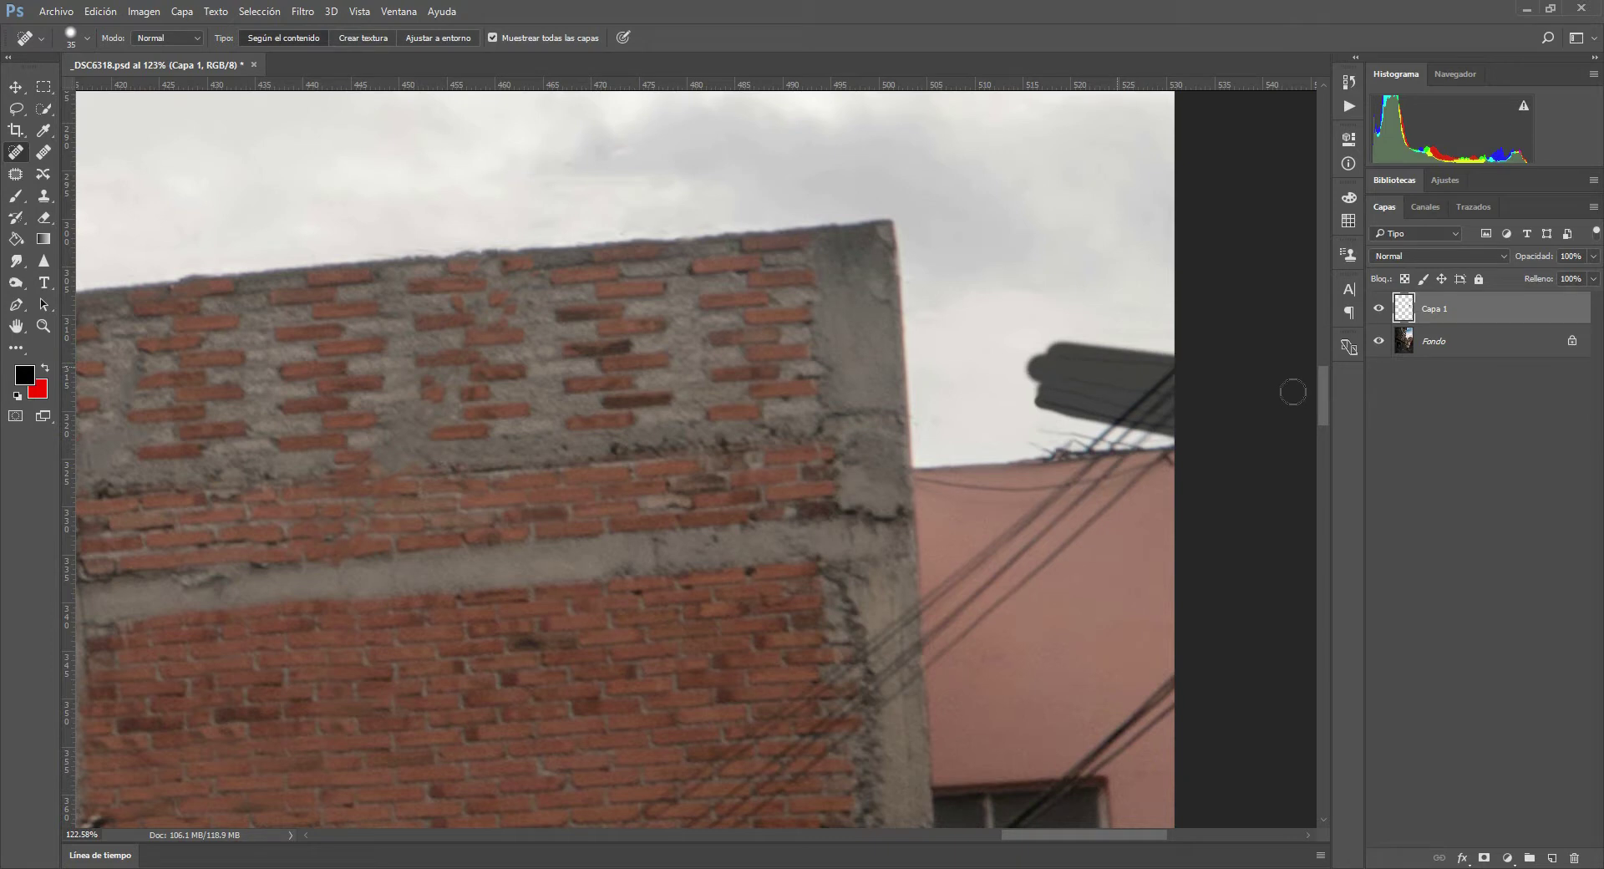
left_click_drag(1098, 411, 1157, 424)
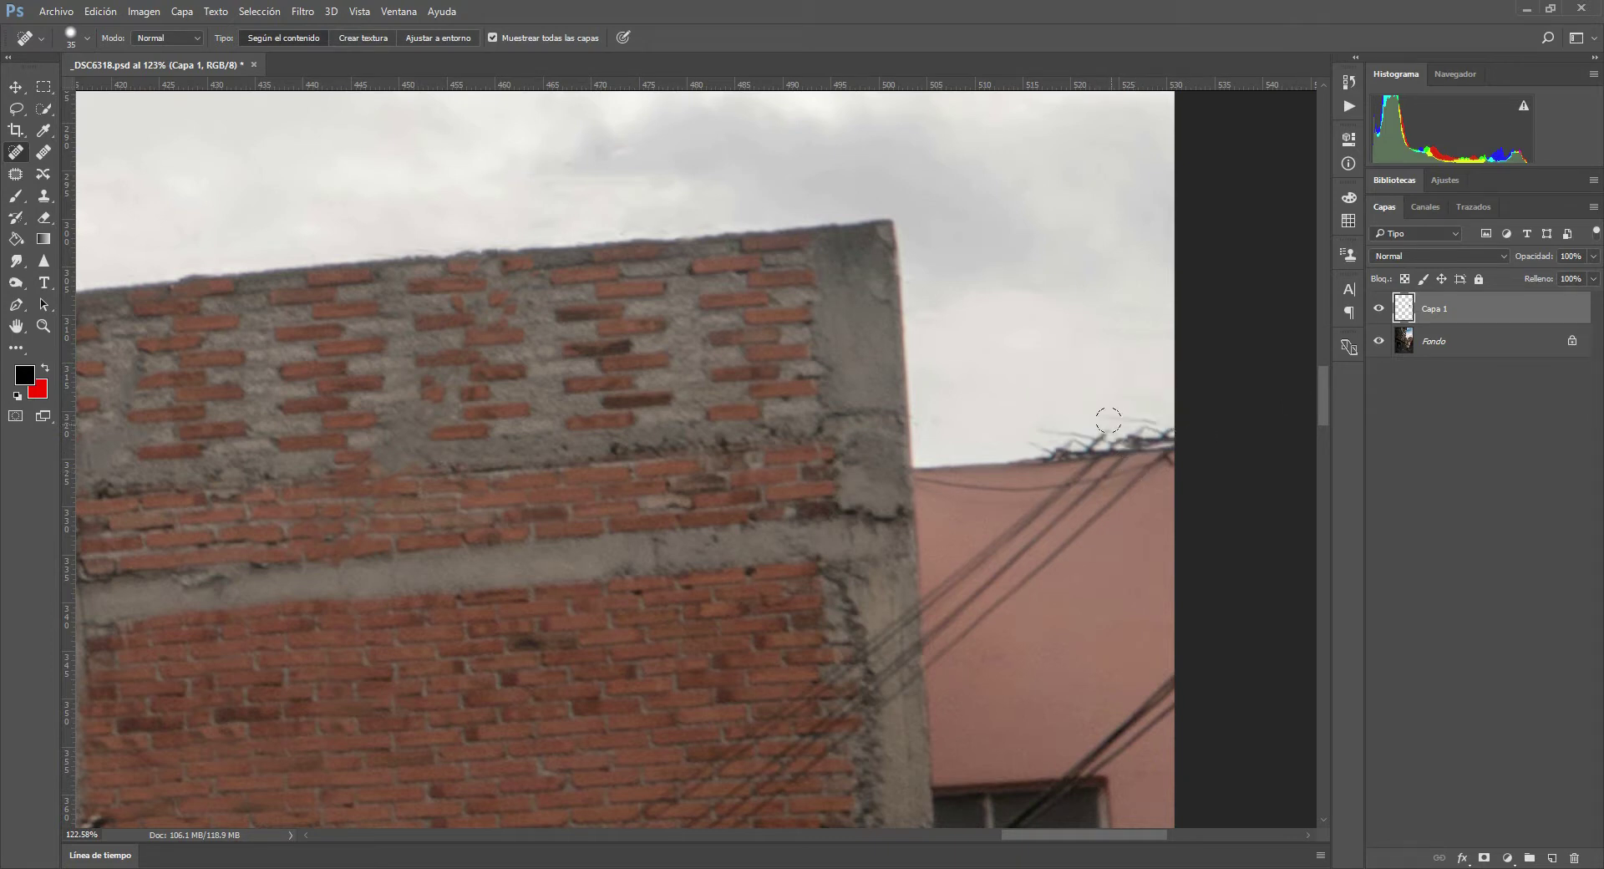
mouse_move(1095, 457)
left_mouse_down()
mouse_move(949, 585)
mouse_move(873, 681)
left_mouse_up()
left_click_drag(1201, 436, 929, 642)
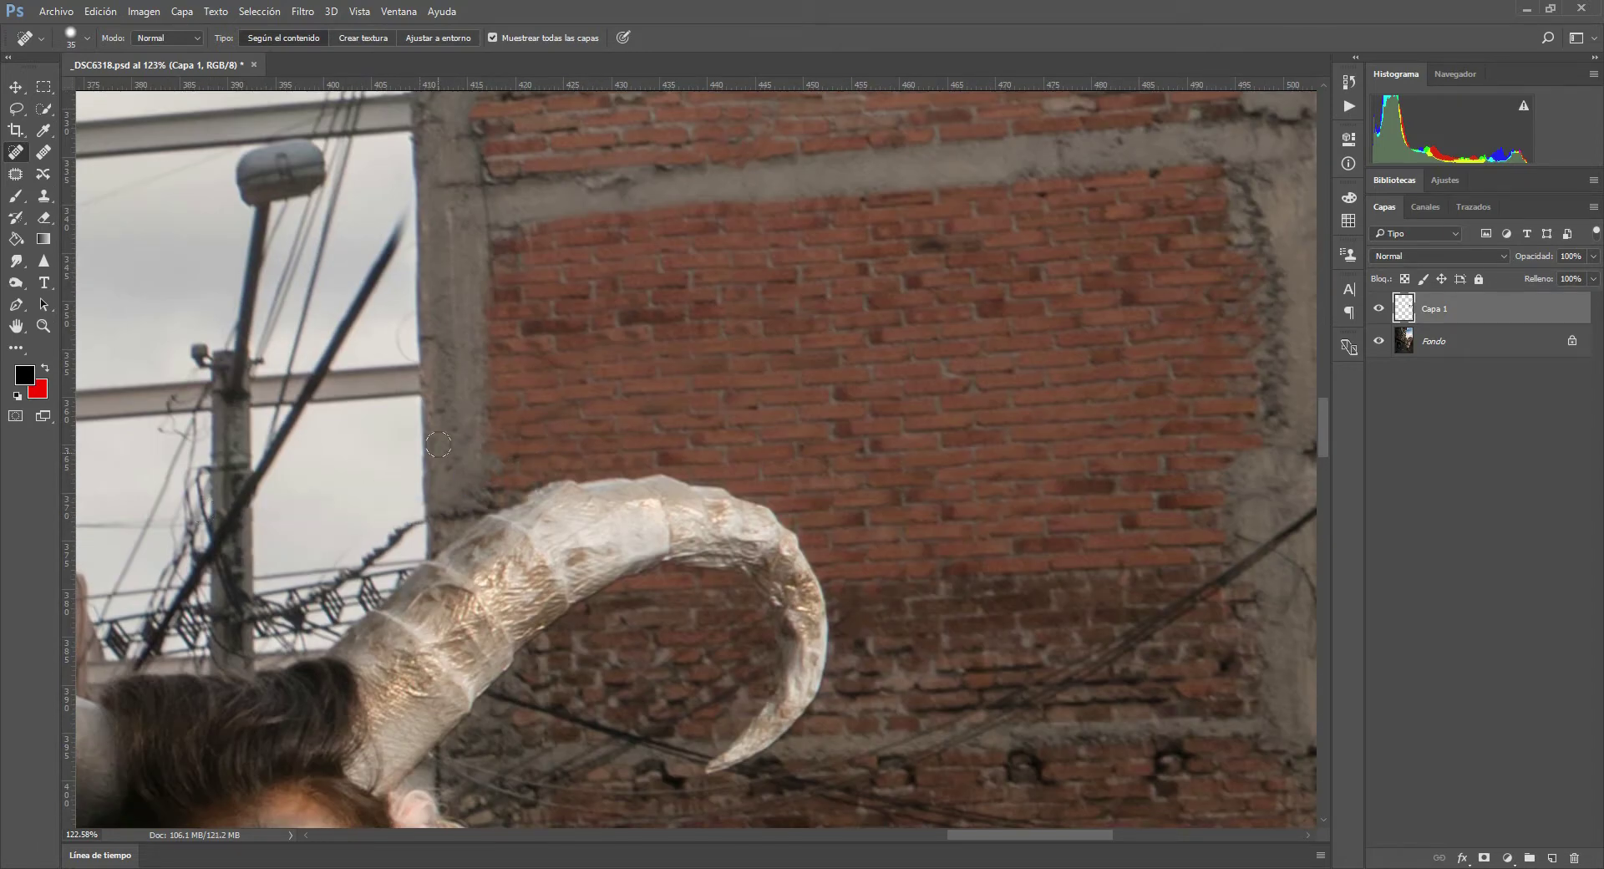
- Heal away the wires crossing the brick wall and the remaining wires near the horn
left_click_drag(1039, 457, 1120, 584)
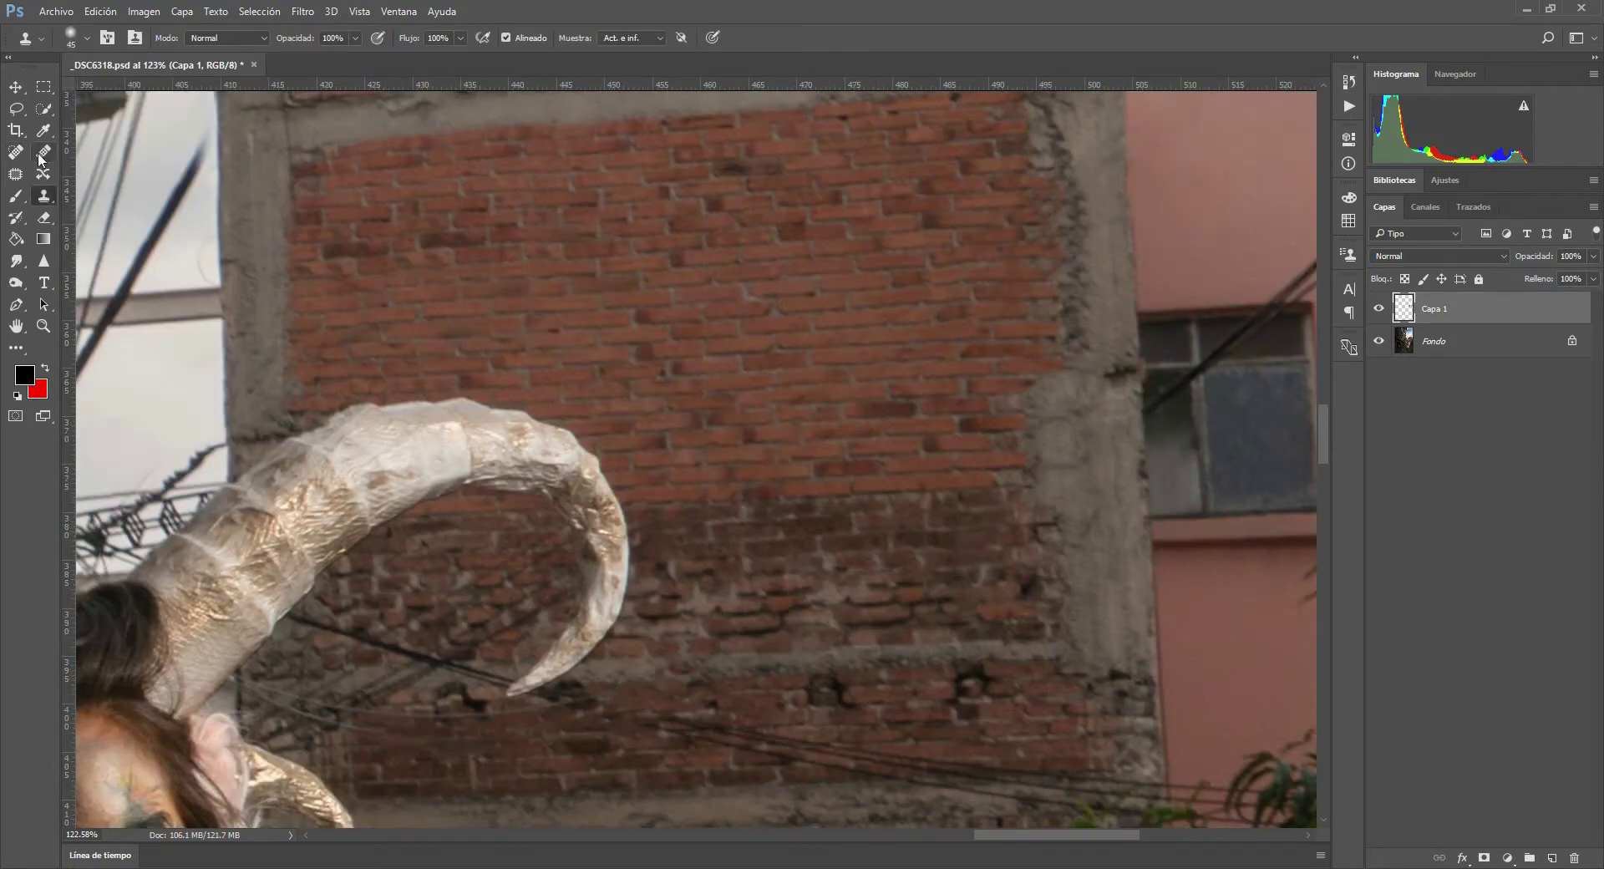
key("j")
left_click_drag(598, 731, 852, 735)
left_click_drag(382, 687, 458, 266)
left_click_drag(376, 512, 940, 451)
left_click_drag(456, 585, 865, 519)
left_click_drag(549, 681, 1032, 671)
left_click_drag(325, 268, 567, 284)
left_click_drag(376, 186, 585, 257)
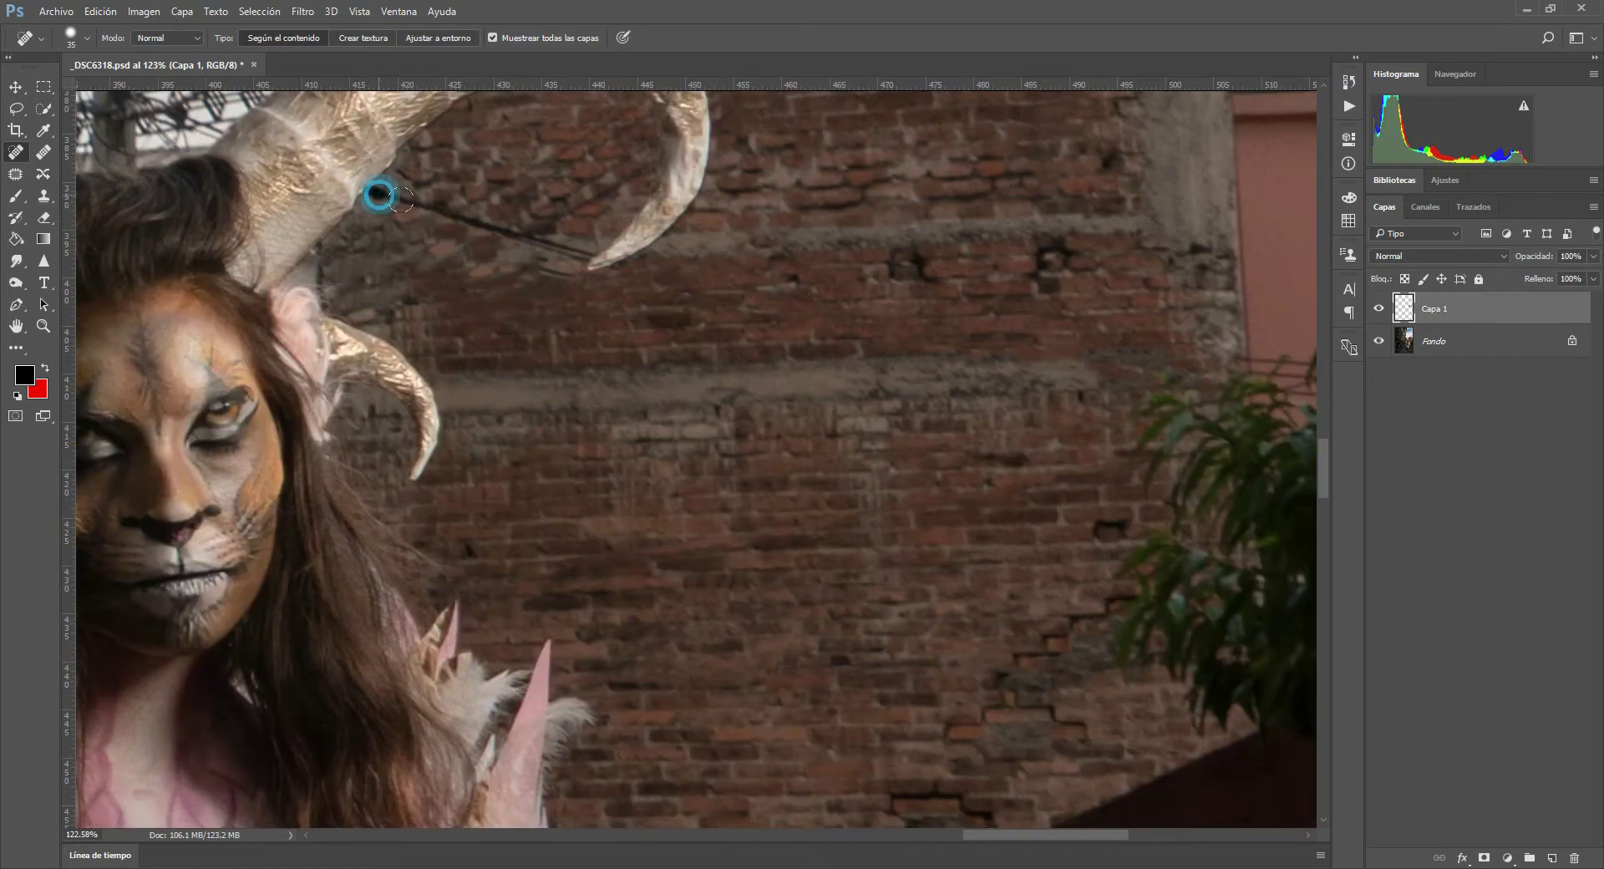
left_click_drag(430, 227, 530, 155)
left_click_drag(539, 249, 652, 160)
- Heal the wires above the beam and the upper diagonal wire, undoing a stray black stroke
key("ctrl+0")
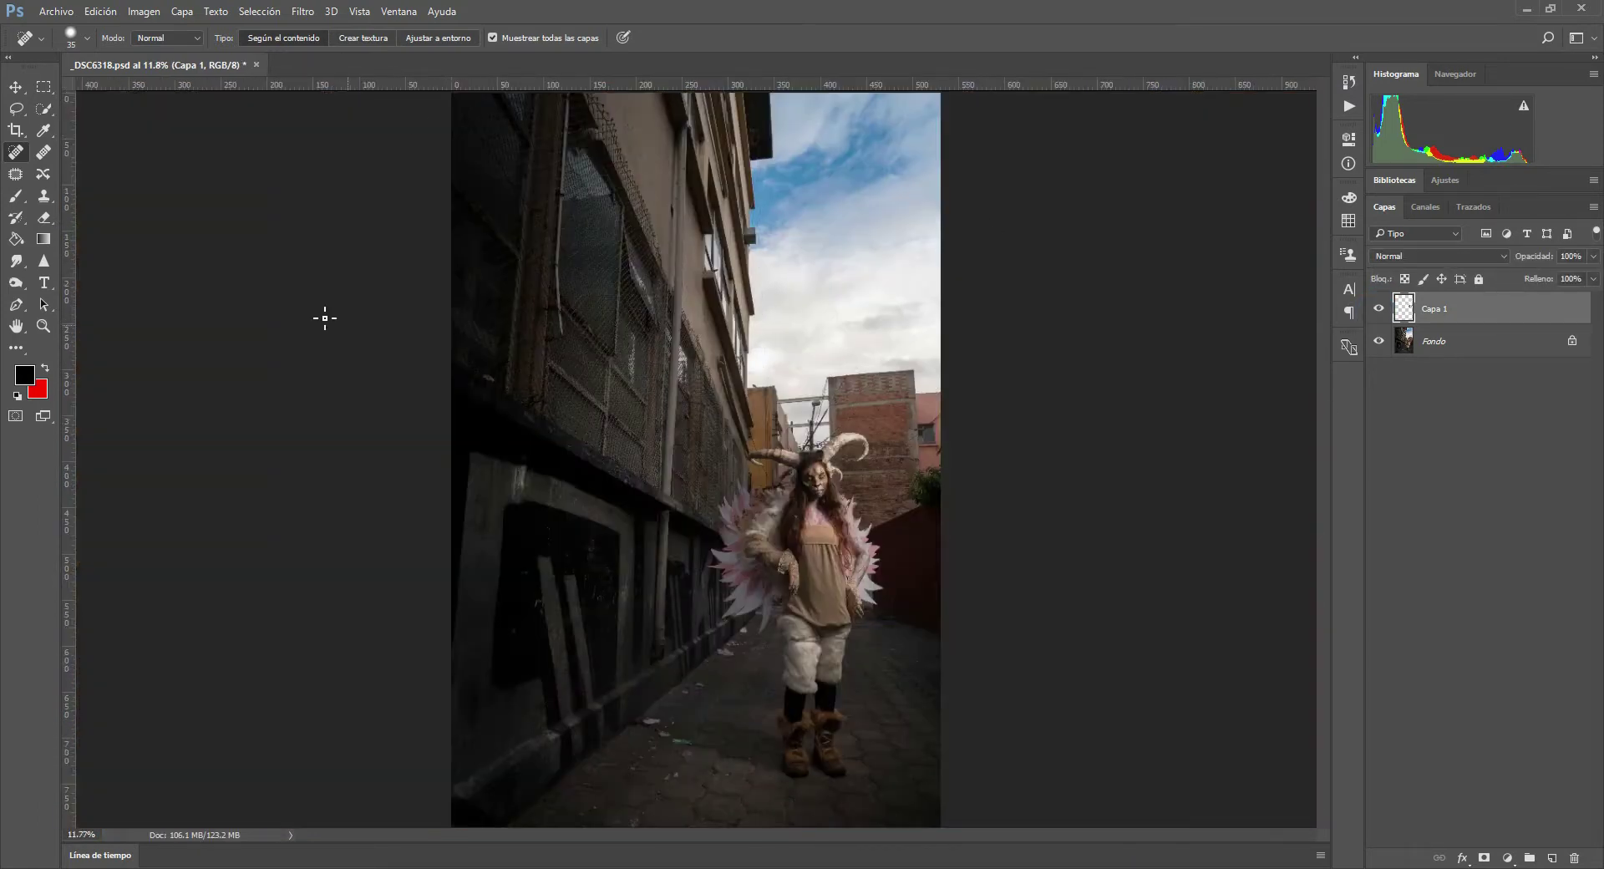
key("b")
key("ctrl+1")
left_click_drag(894, 154, 862, 300)
key("ctrl+z")
key("j")
left_click_drag(894, 159, 844, 322)
left_click_drag(909, 201, 882, 255)
left_click_drag(902, 418, 836, 547)
- Zoom to about 134% on the street lamp and tangled cables with the Zoom tool
left_click(15, 86)
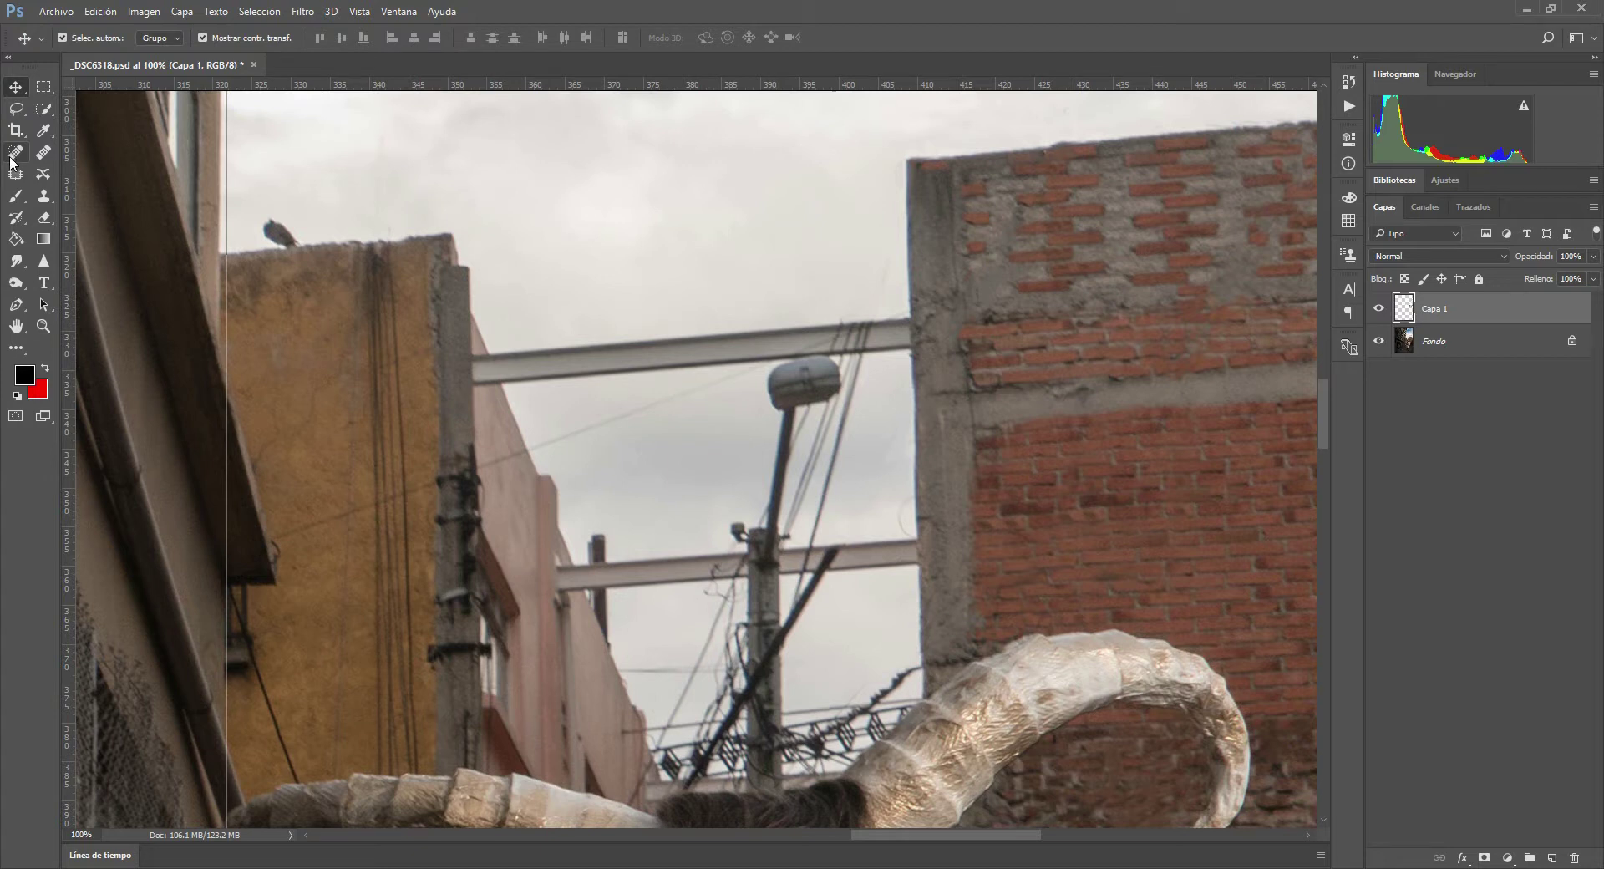
left_click(44, 326)
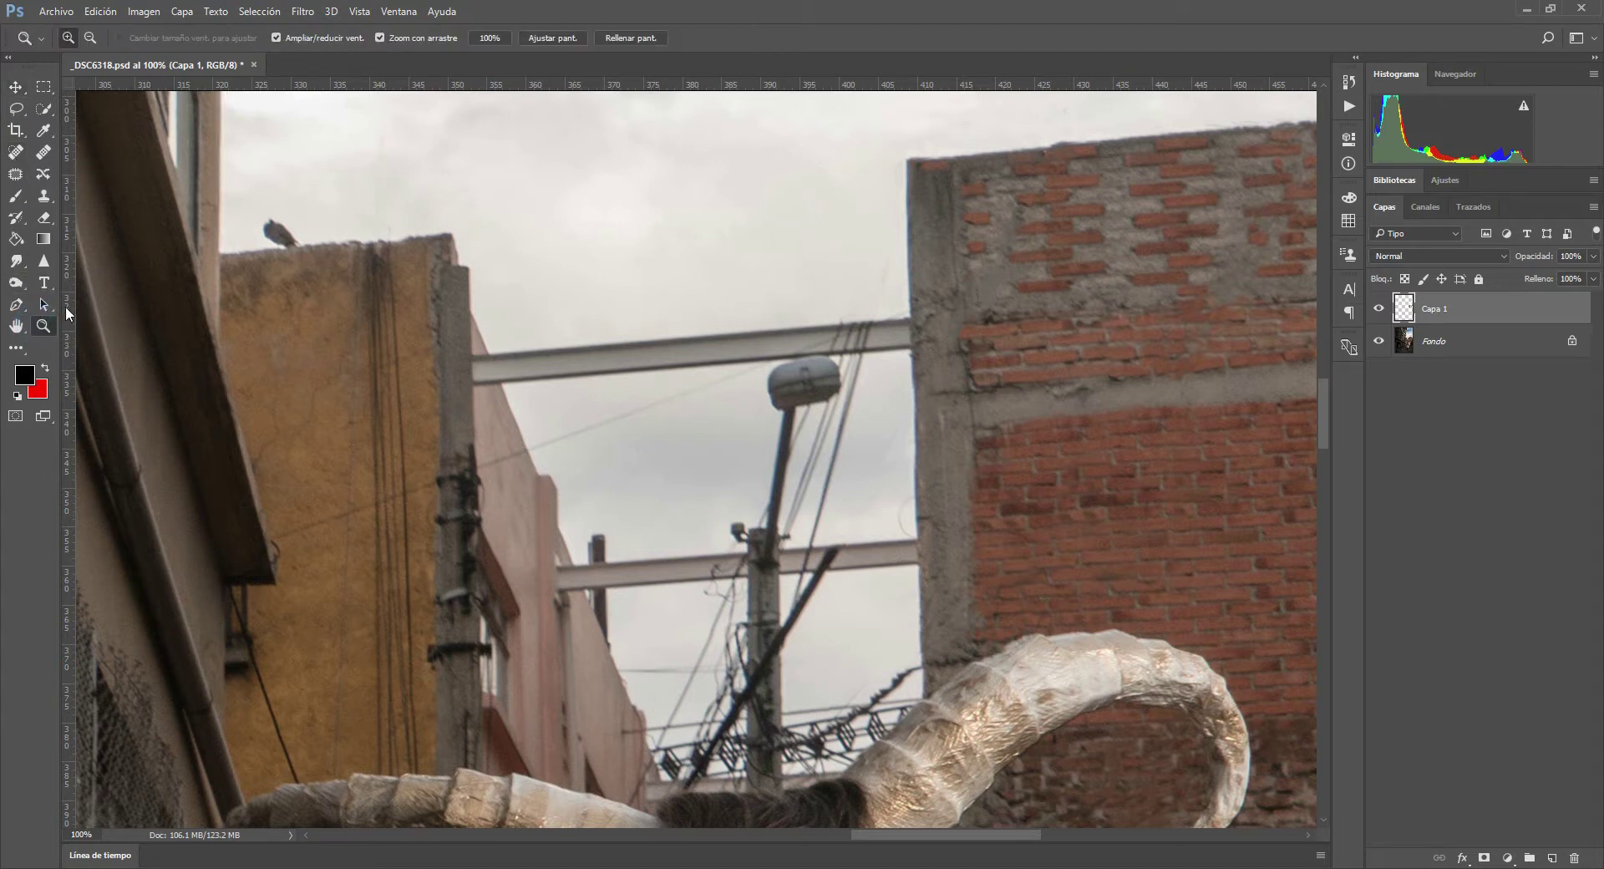
mouse_move(731, 416)
left_mouse_down()
mouse_move(742, 432)
mouse_move(848, 442)
mouse_move(707, 456)
mouse_move(678, 356)
left_mouse_up()
left_click_drag(687, 424, 691, 504)
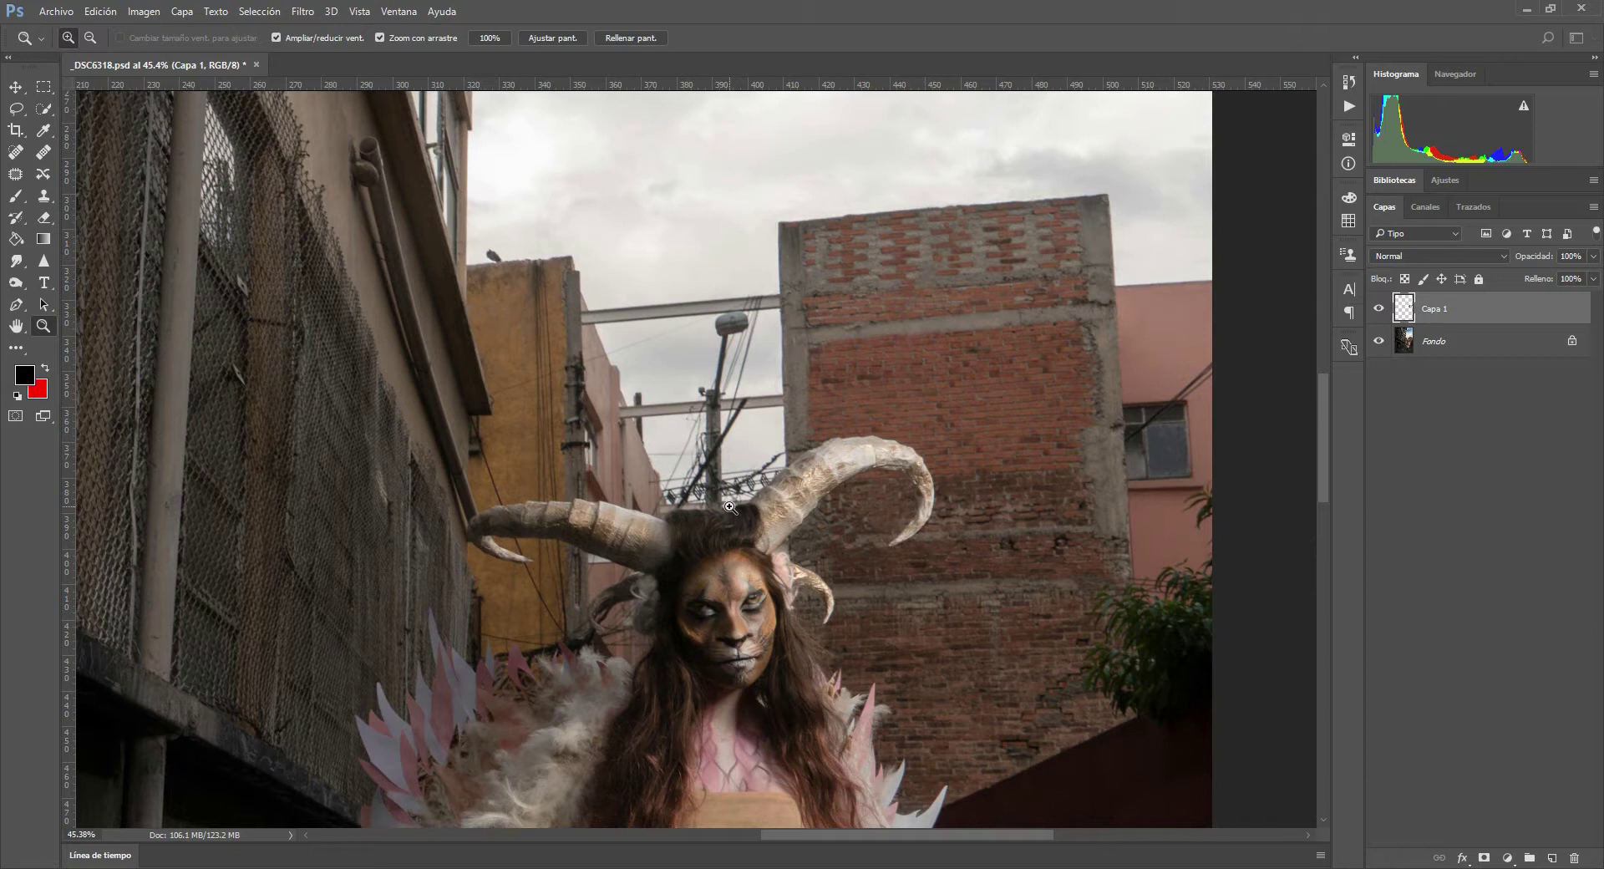
mouse_move(697, 468)
left_mouse_down()
mouse_move(749, 407)
mouse_move(641, 527)
left_mouse_up()
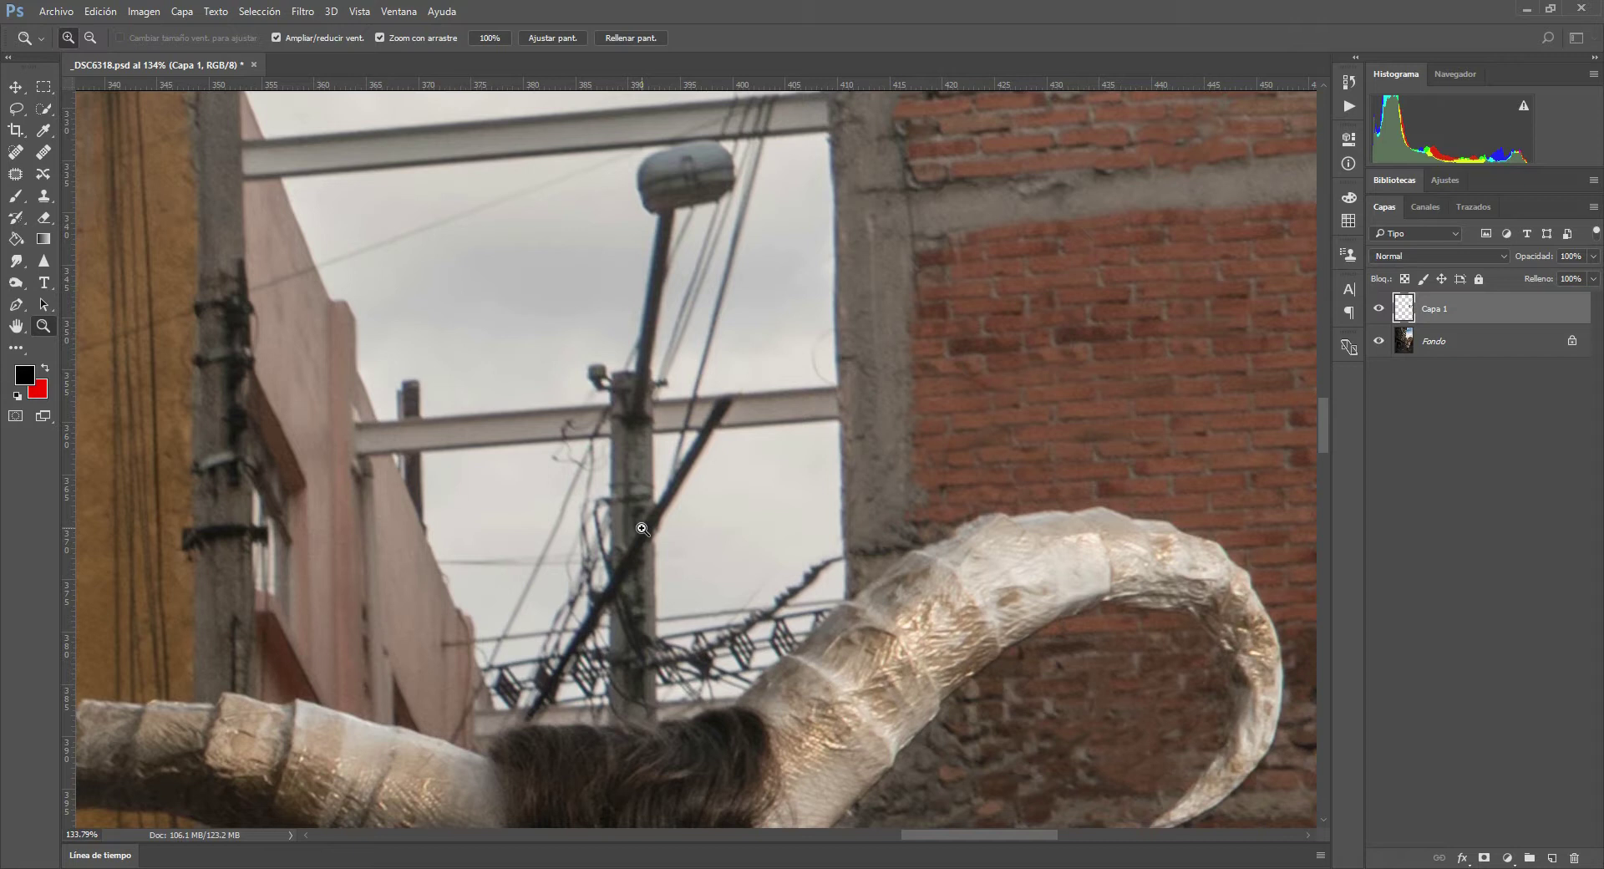
left_click(16, 109)
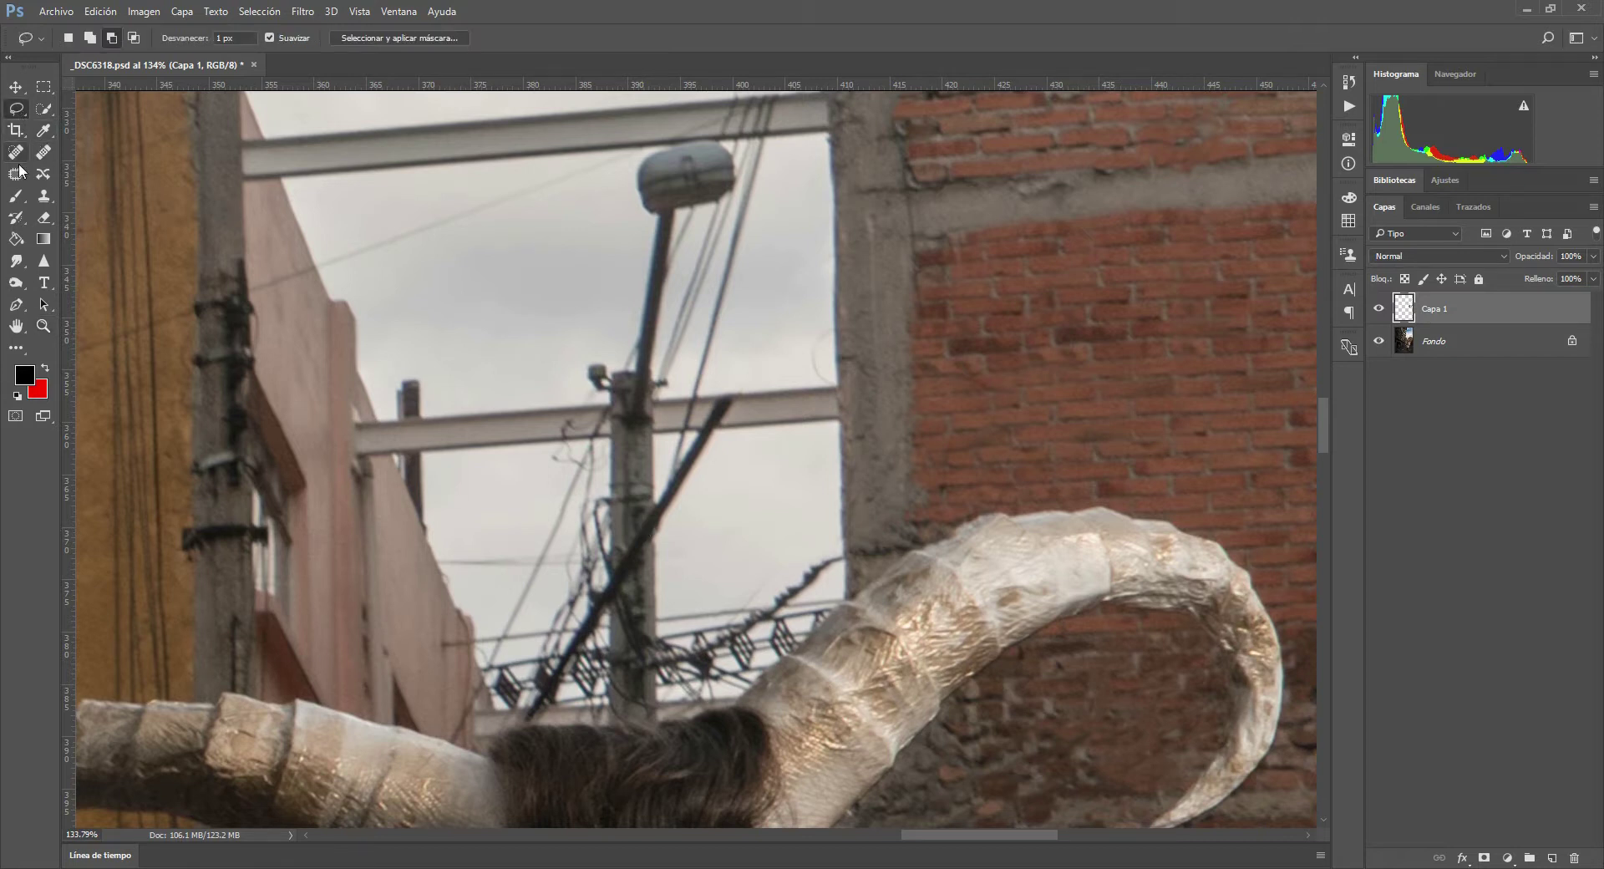
- Set the Spot Healing Brush to 20 pixels and heal part of the cable near the pole
left_click(16, 152)
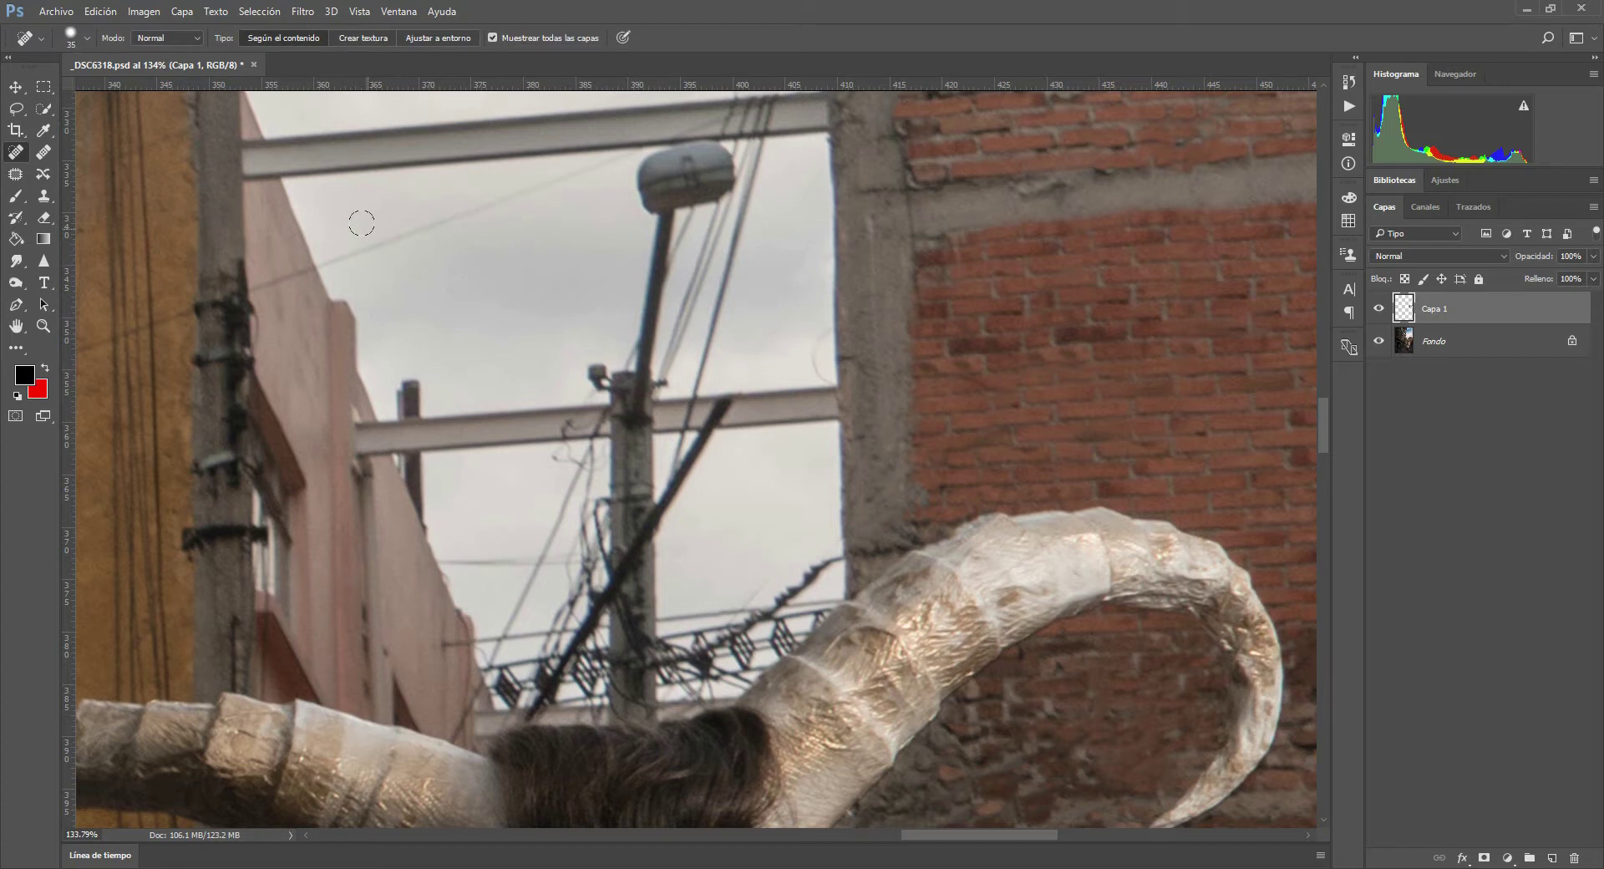
key("bracketleft")
key("bracketleft")
key("bracketleft")
key("bracketright")
left_click_drag(245, 289, 324, 268)
- Heal the diagonal sky cable and the leftover wires below the lamp head
left_click(44, 195)
left_click(191, 224, "alt")
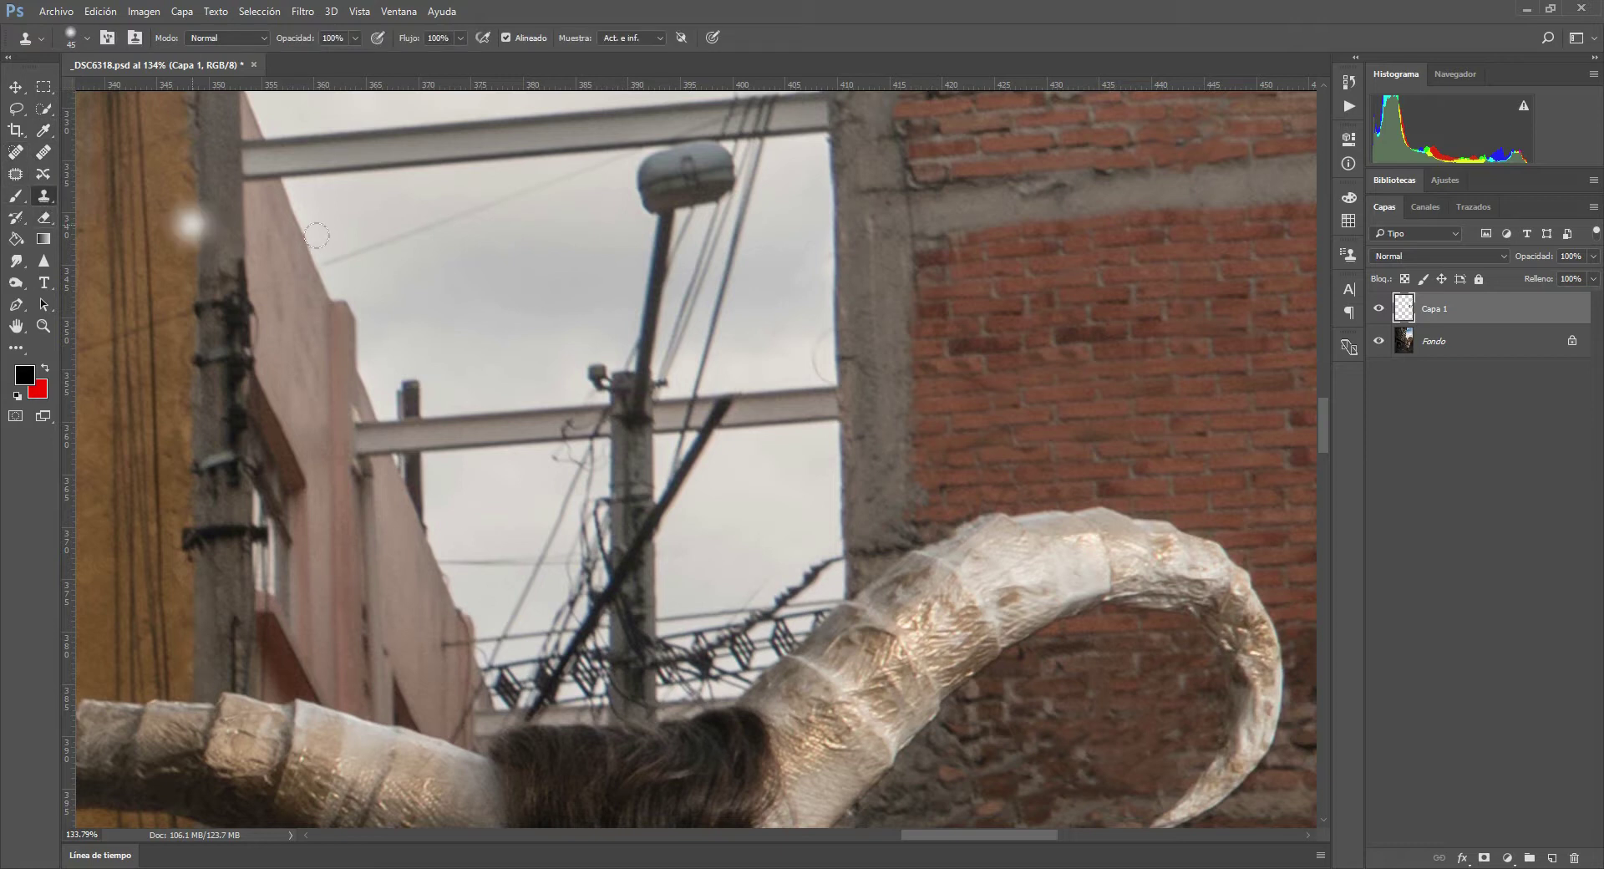
left_click(43, 152)
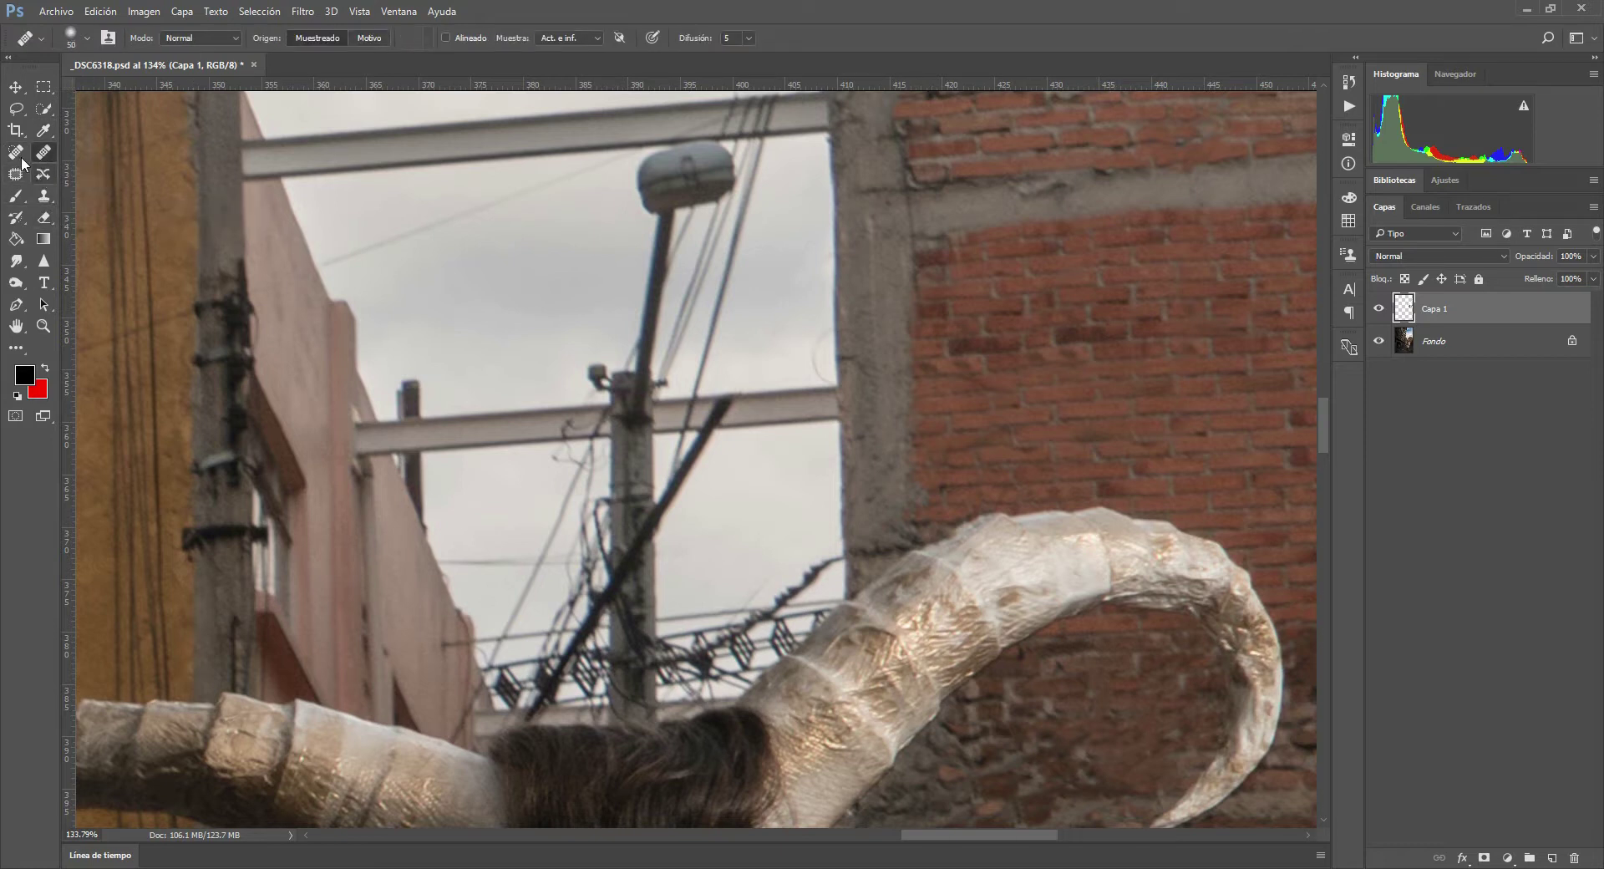
left_click(15, 152)
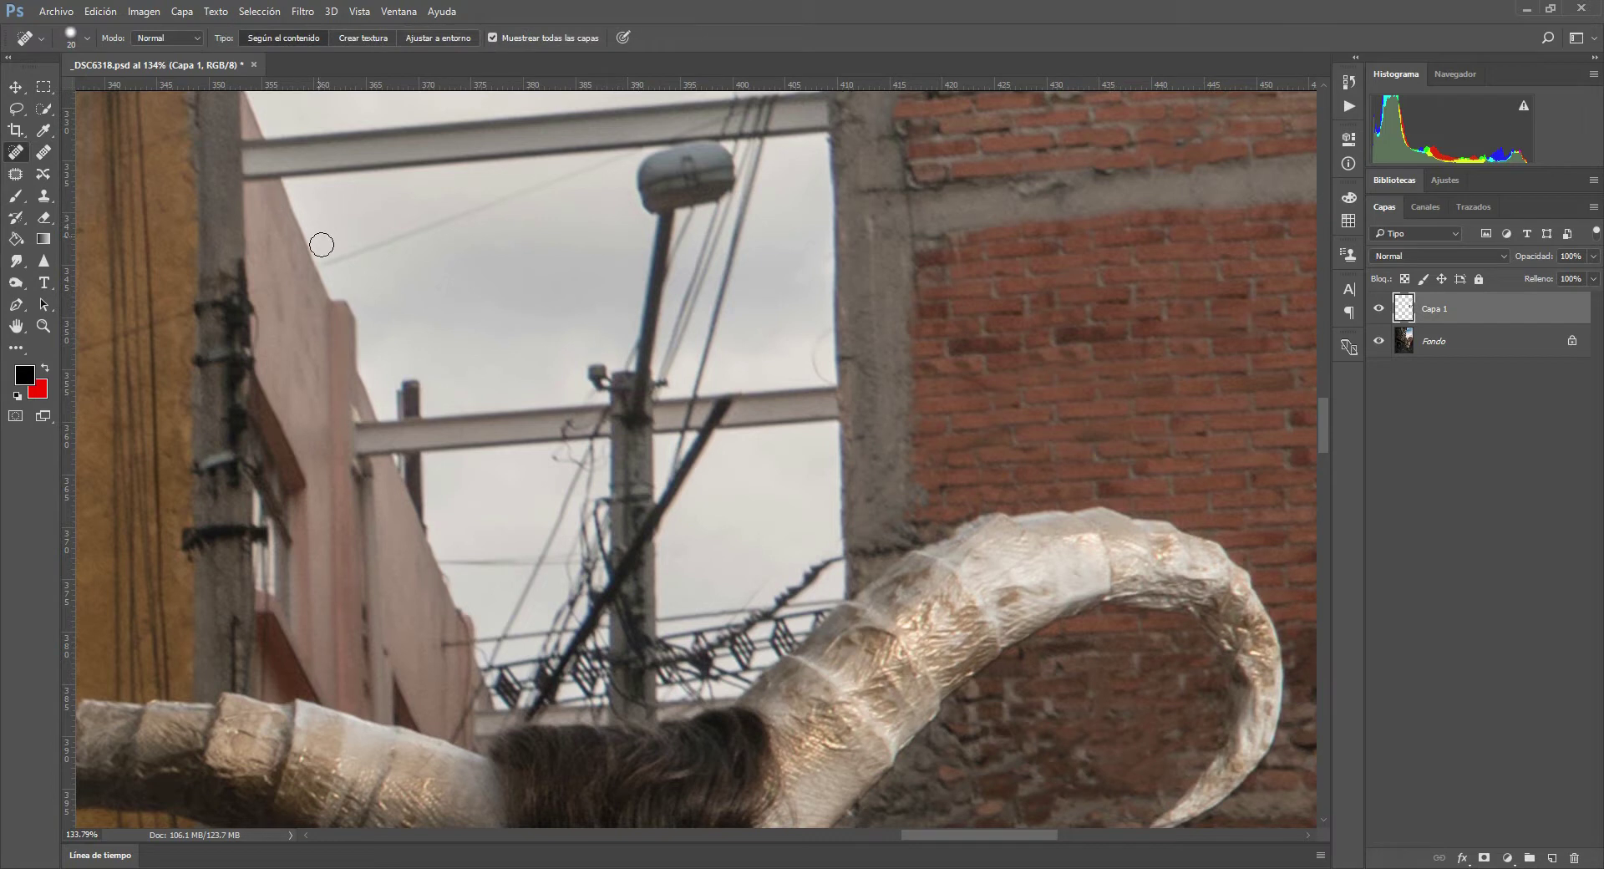
left_click_drag(317, 264, 612, 176)
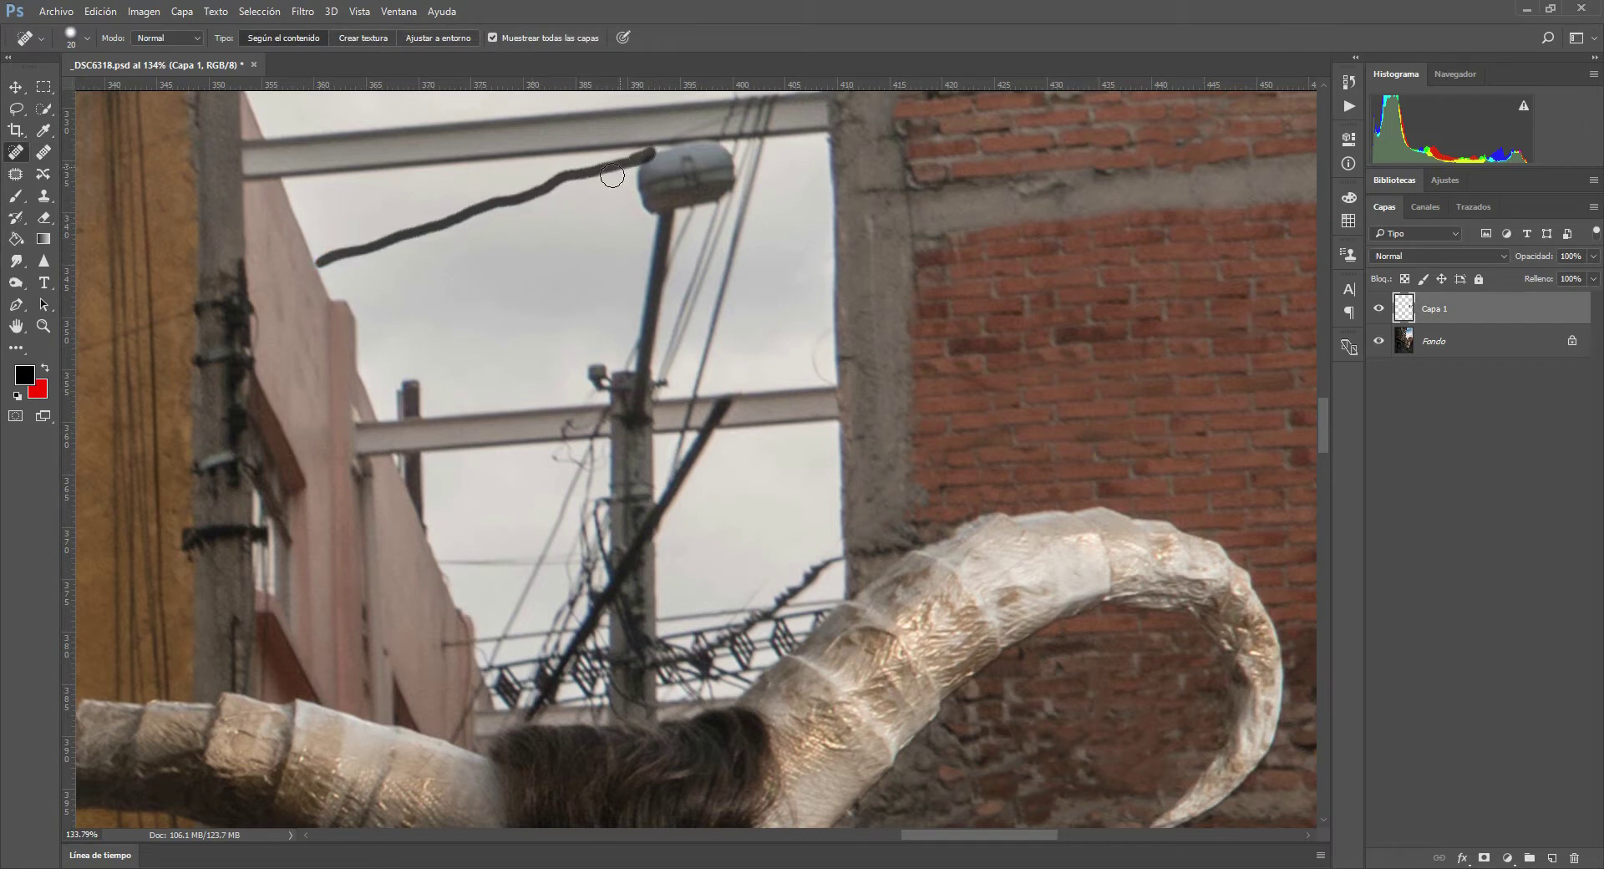
left_click_drag(612, 176, 472, 214)
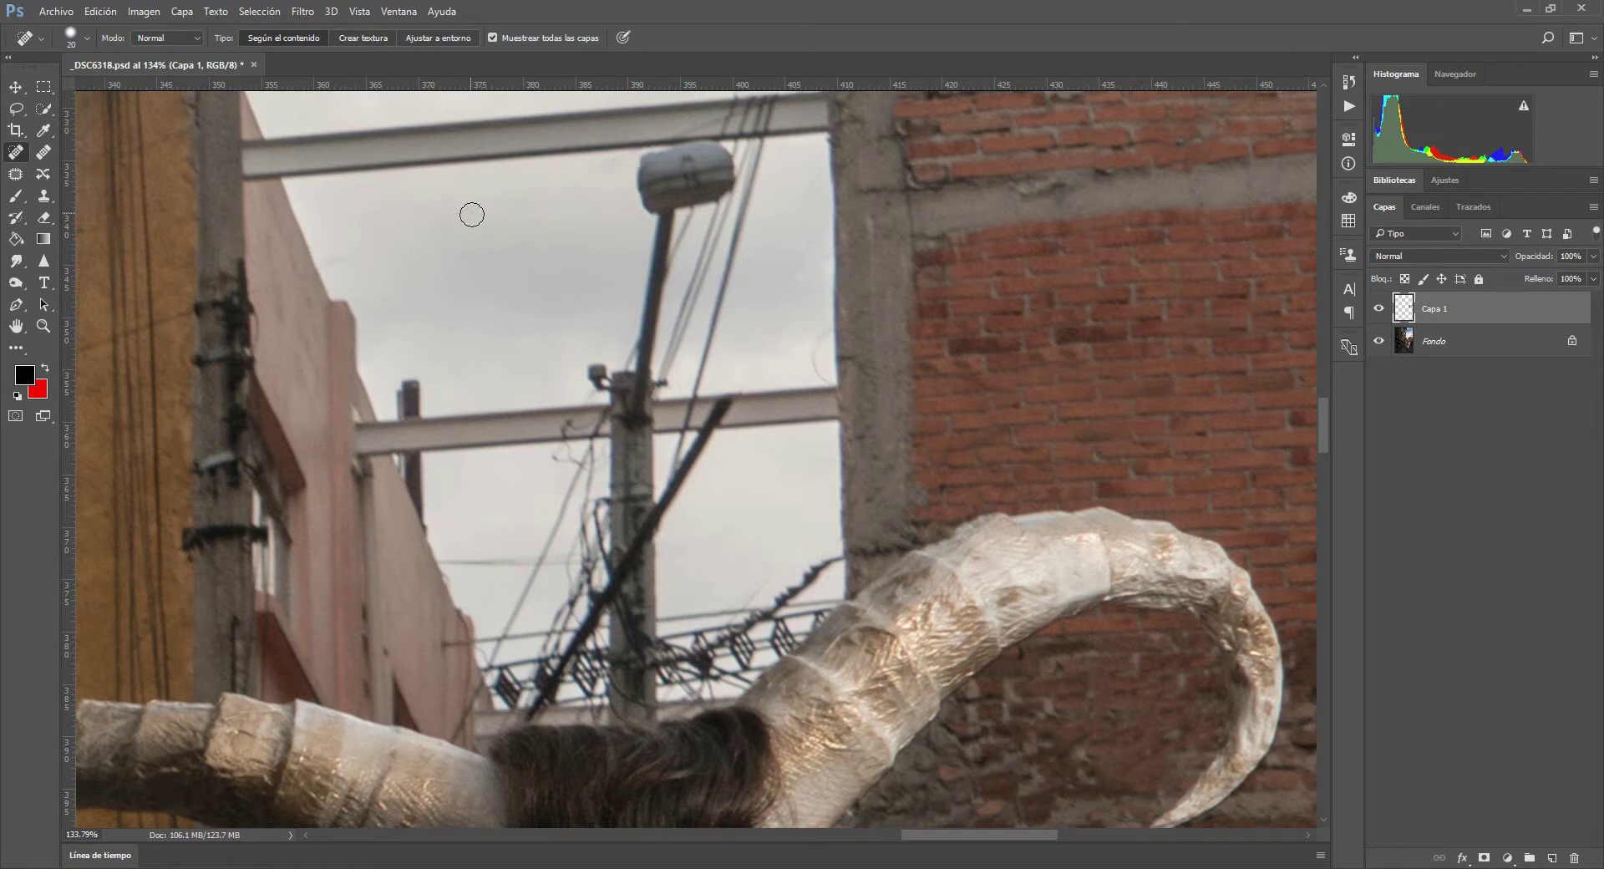
left_click_drag(331, 266, 365, 243)
left_click_drag(562, 183, 604, 159)
- Remove the dark post top above the beam and a faint ring mark beside the column
left_click_drag(417, 392, 375, 400)
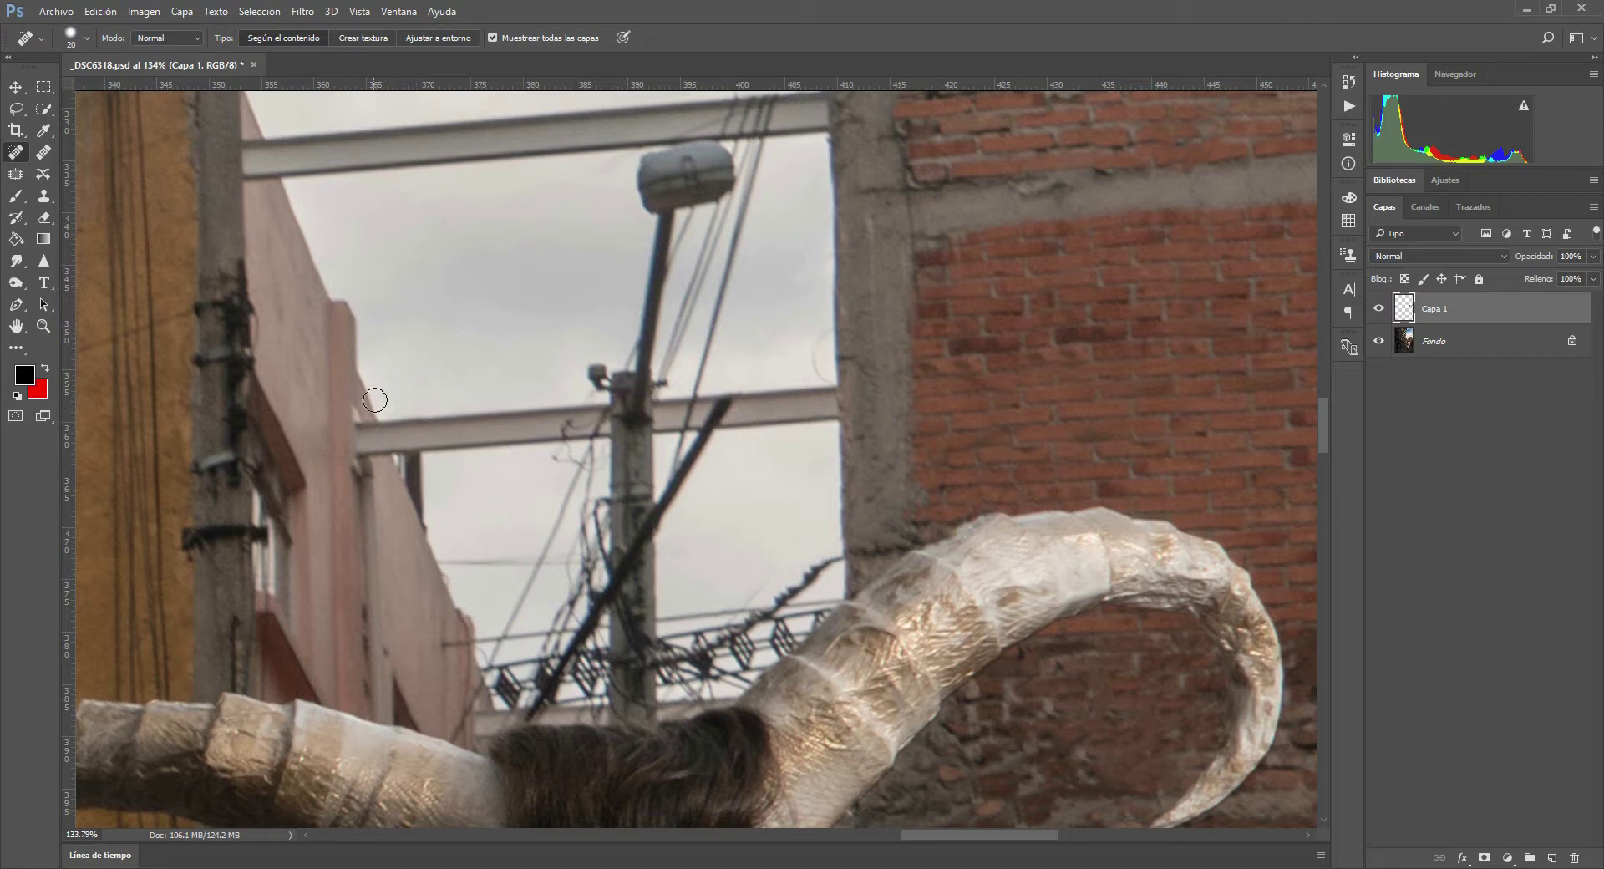
left_click_drag(824, 333, 807, 381)
left_click_drag(573, 273, 572, 368)
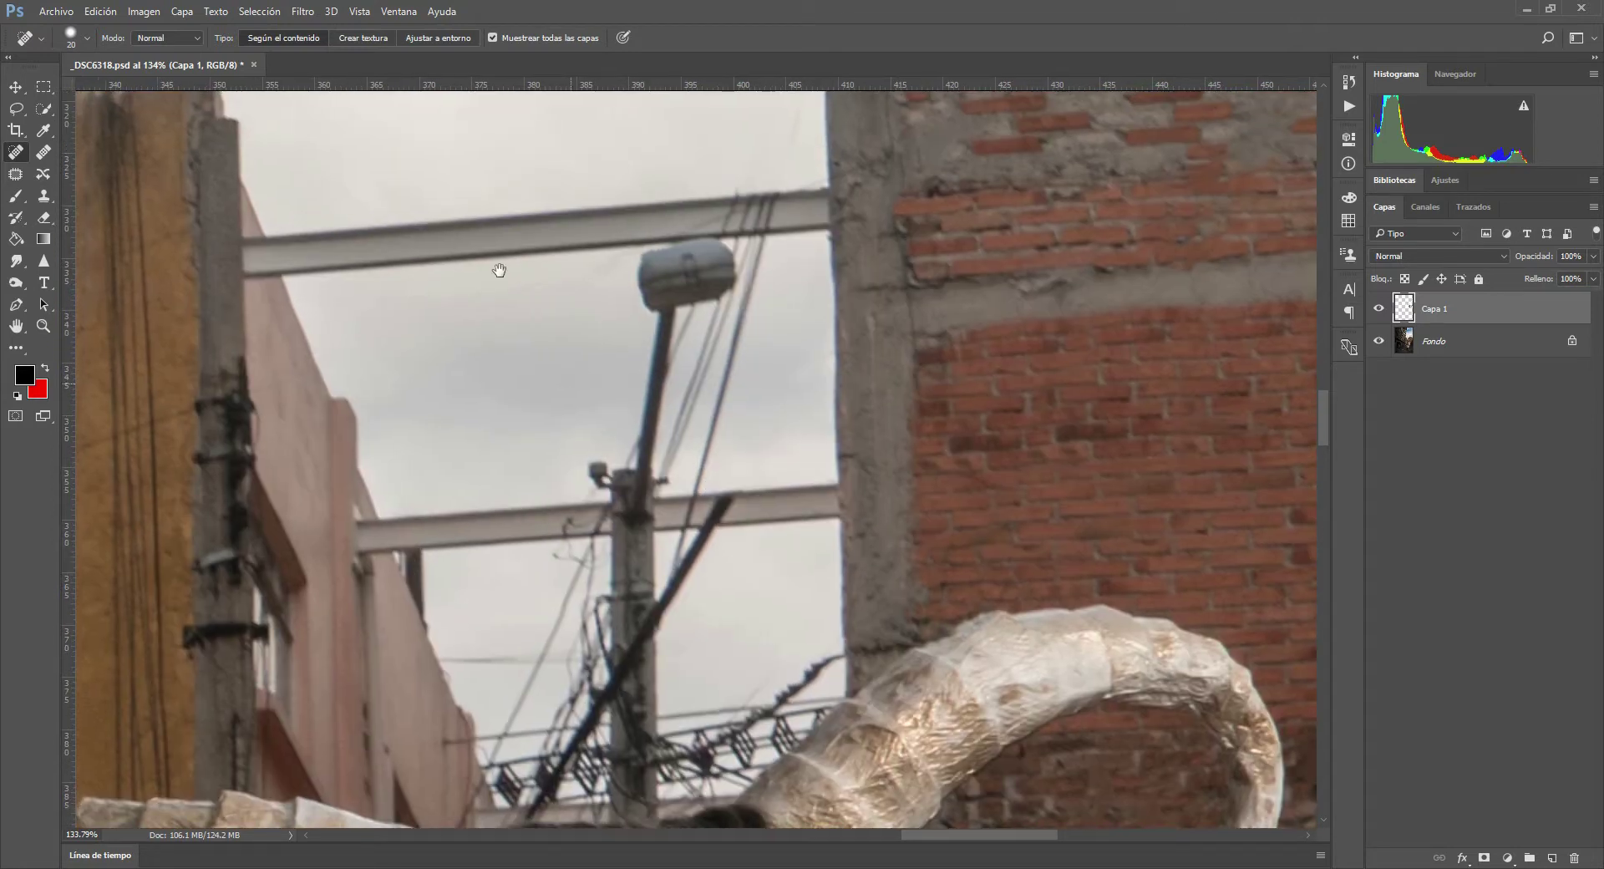
- Clone sky over the wires on the upper beam, undoing smears around the lamp head
left_click(49, 200)
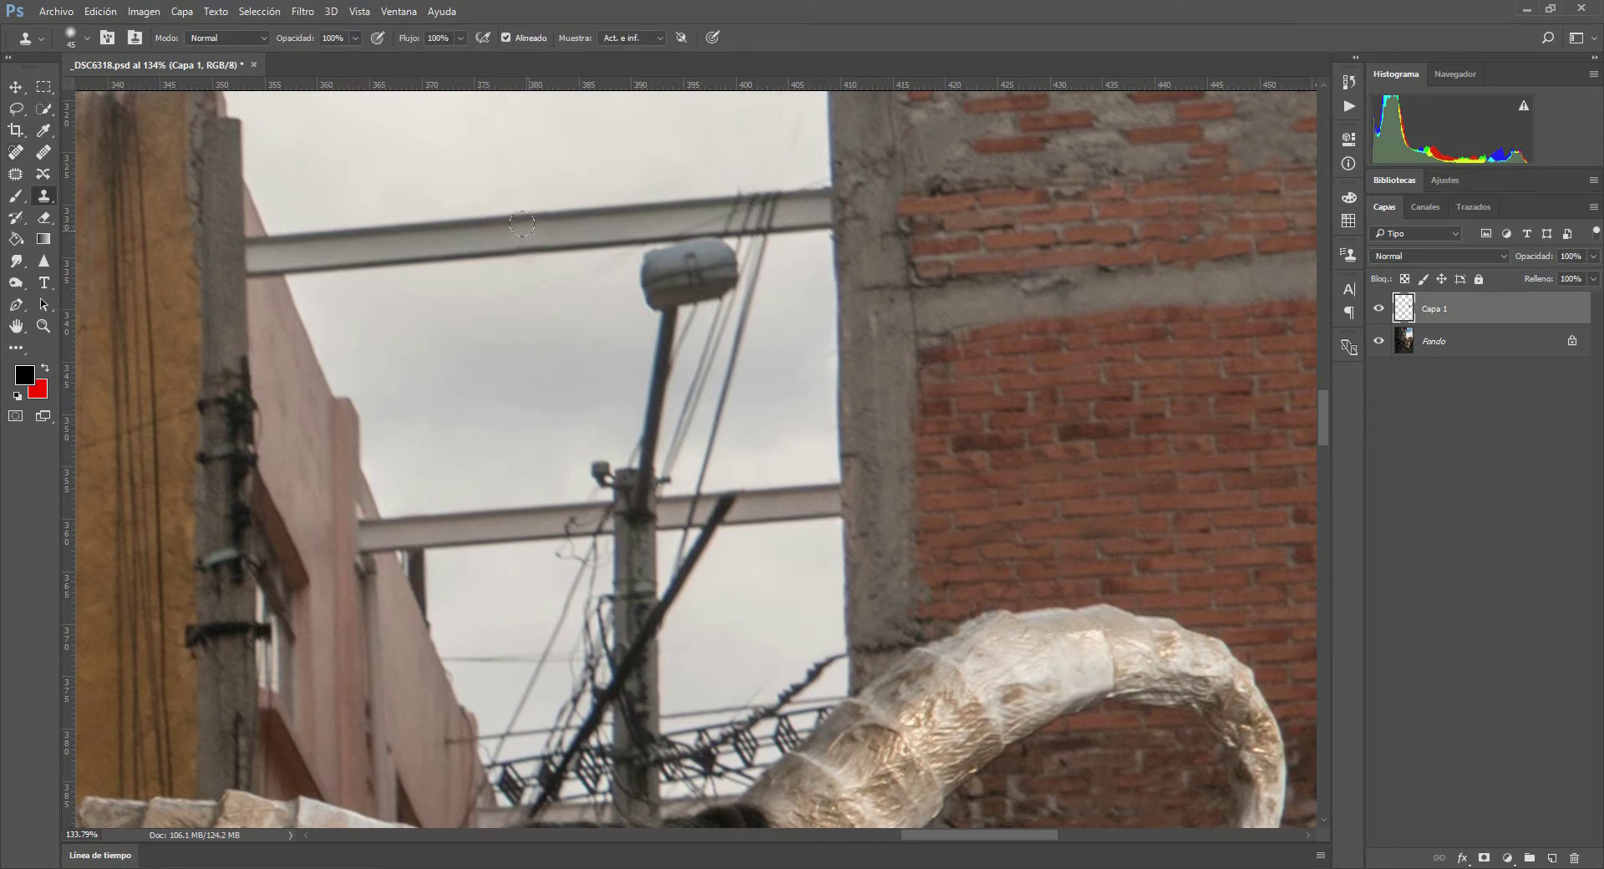
key("alt")
mouse_move(695, 203)
left_mouse_down()
mouse_move(716, 203)
mouse_move(677, 206)
left_mouse_up()
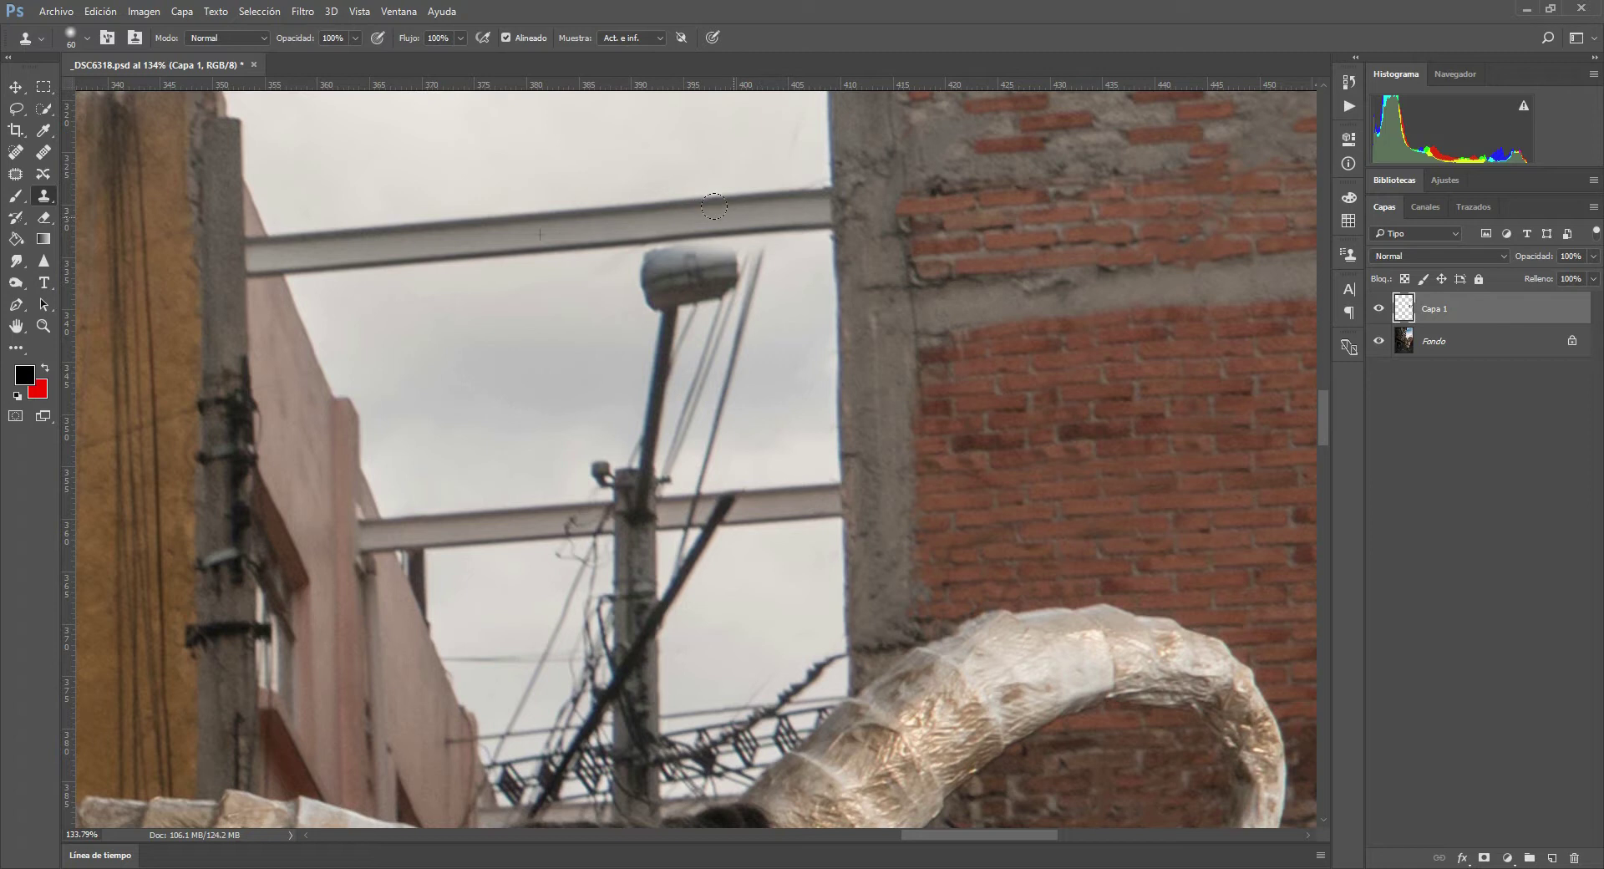
left_click_drag(668, 242, 668, 242)
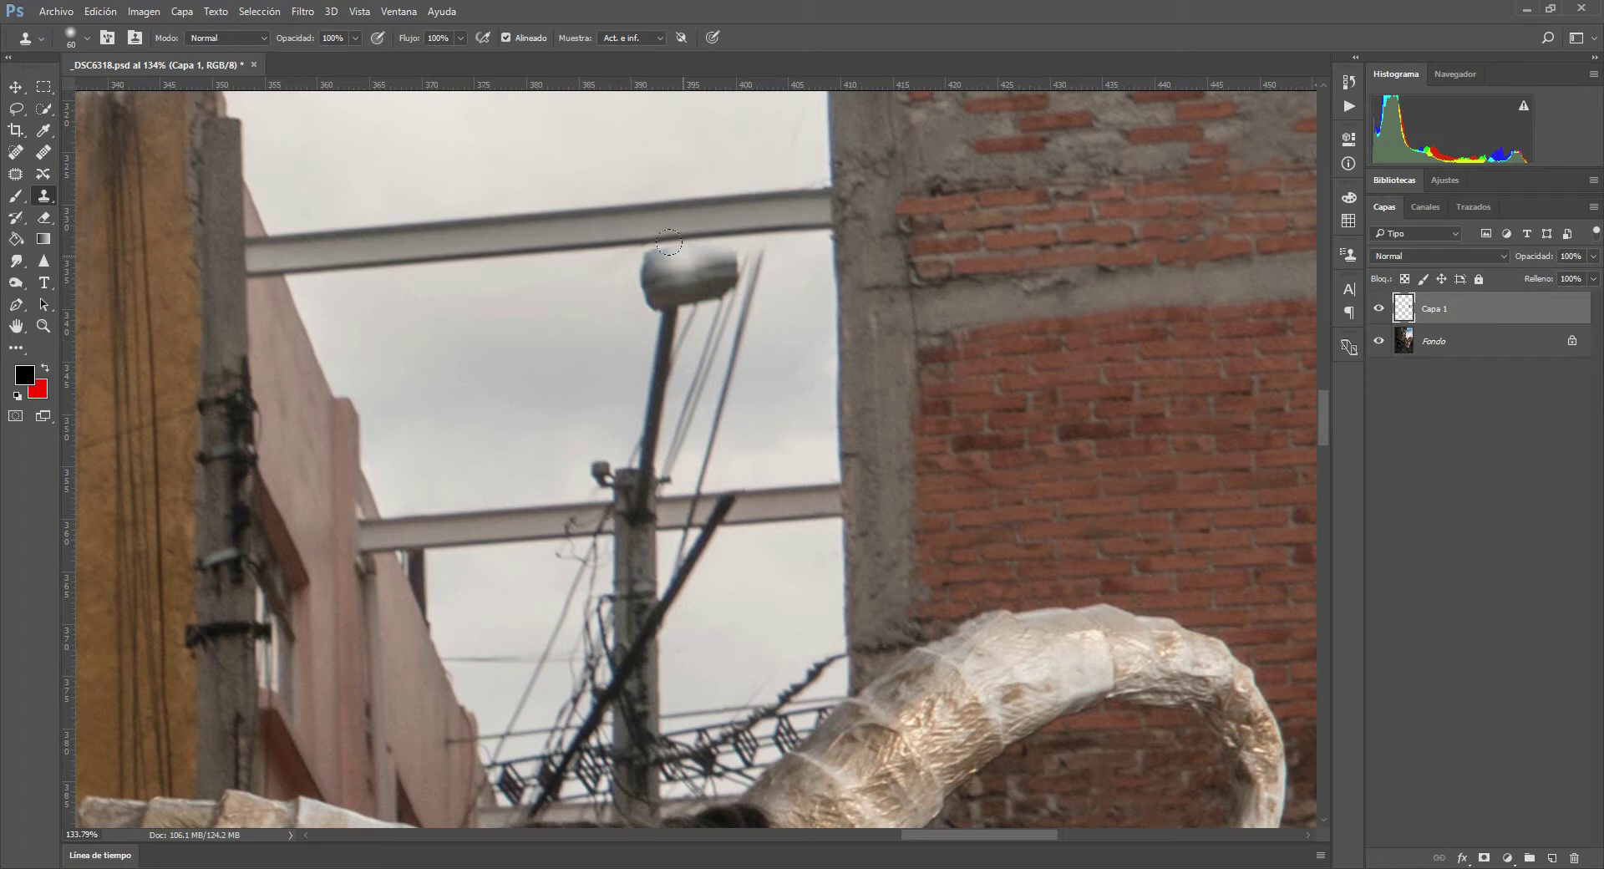
key("ctrl+z")
left_click_drag(644, 214, 581, 348)
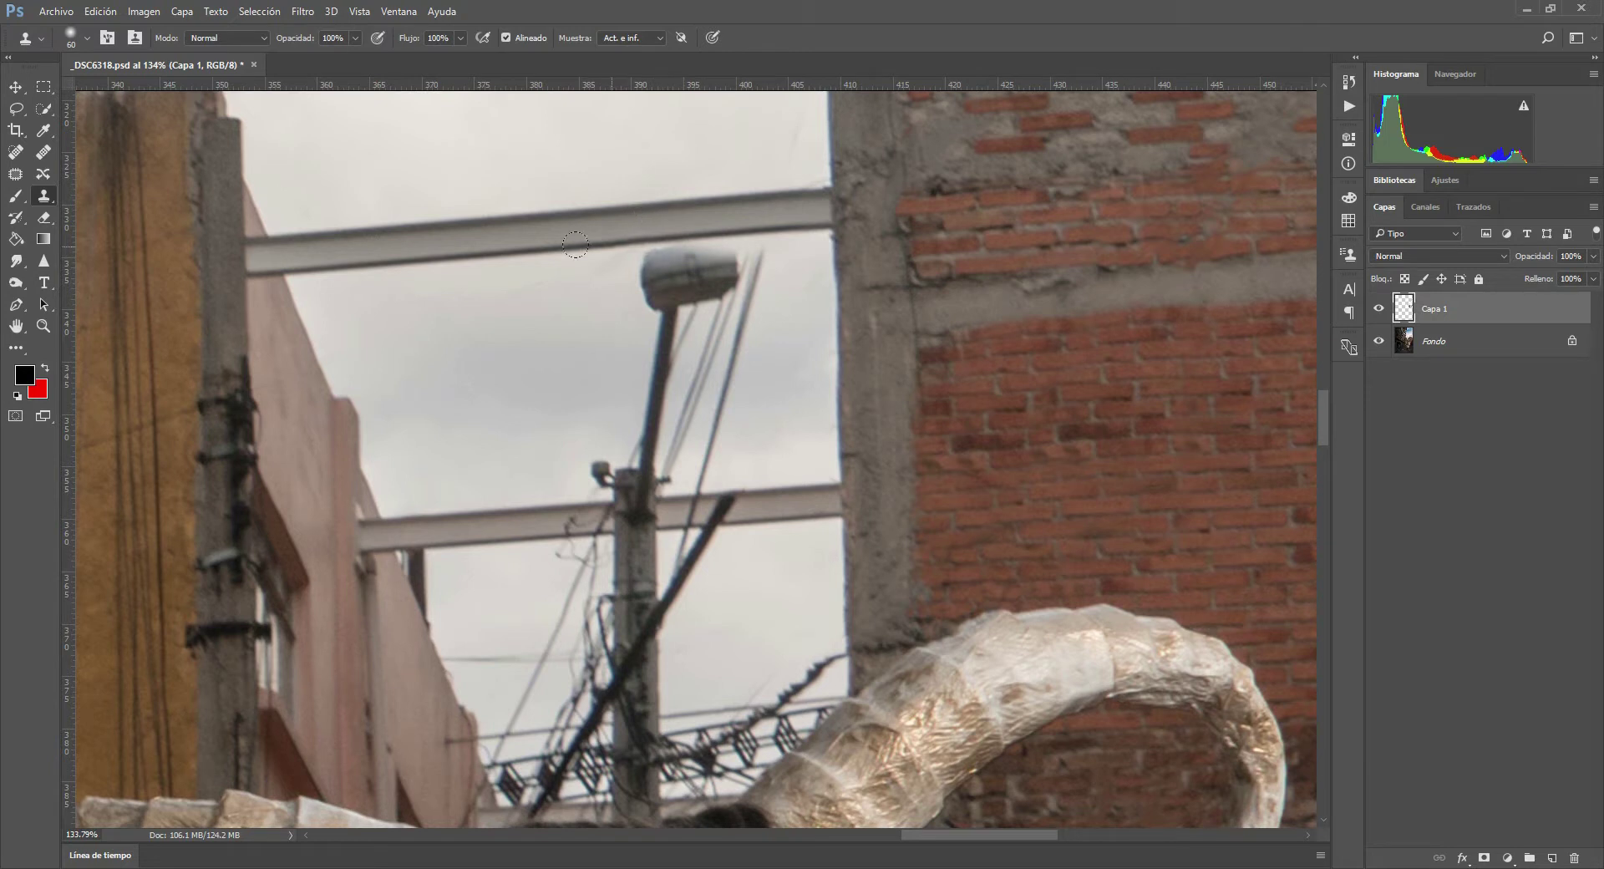
key("ctrl+z")
left_click(478, 396)
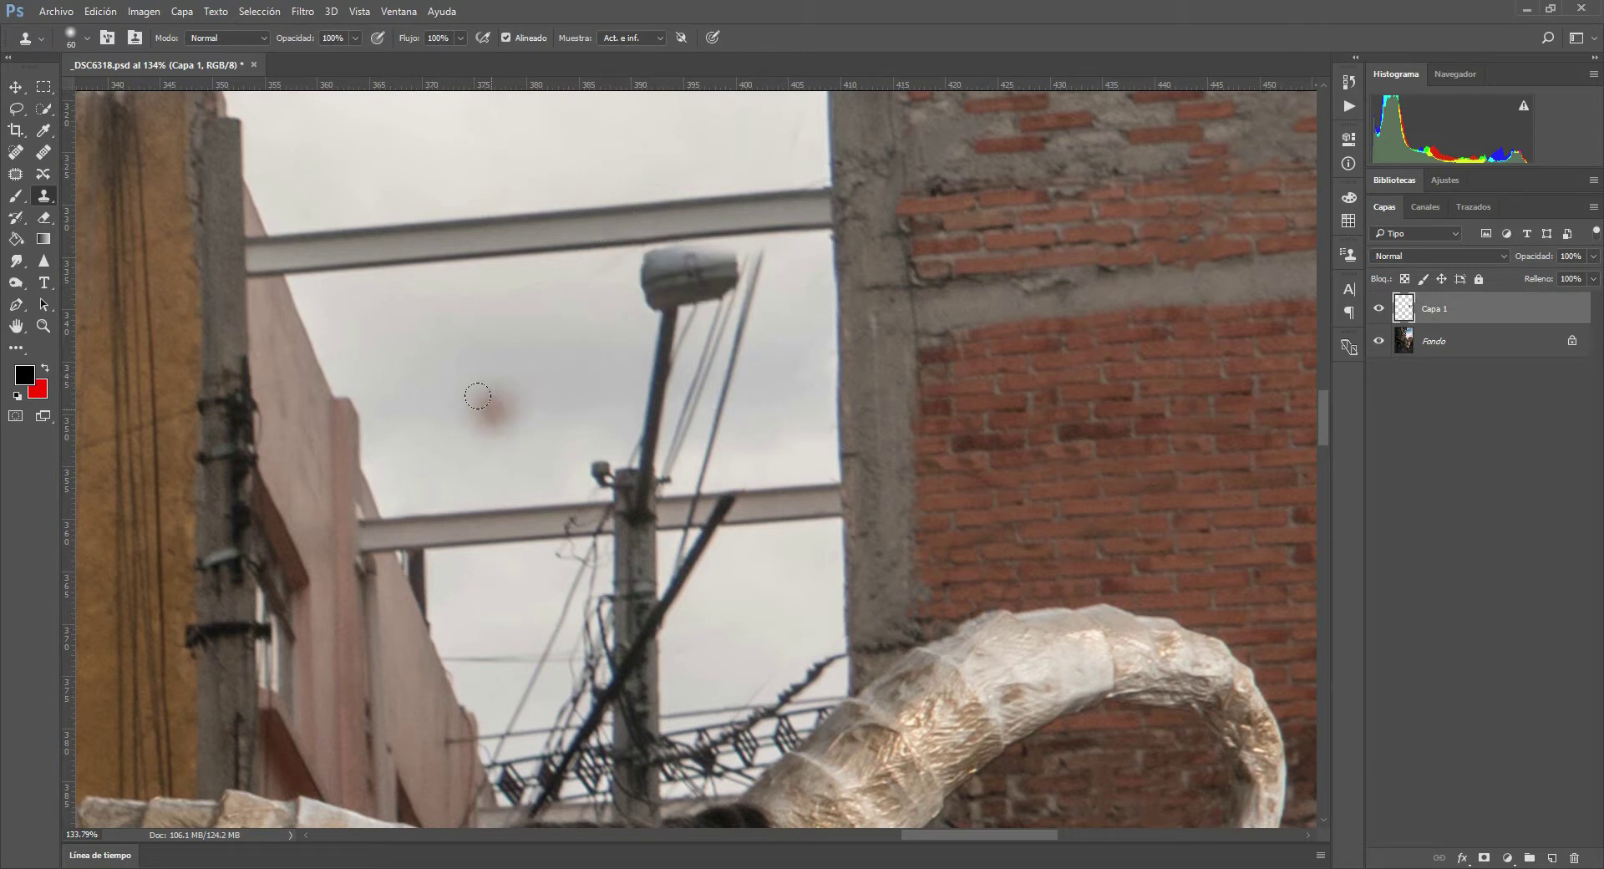
key("ctrl+z")
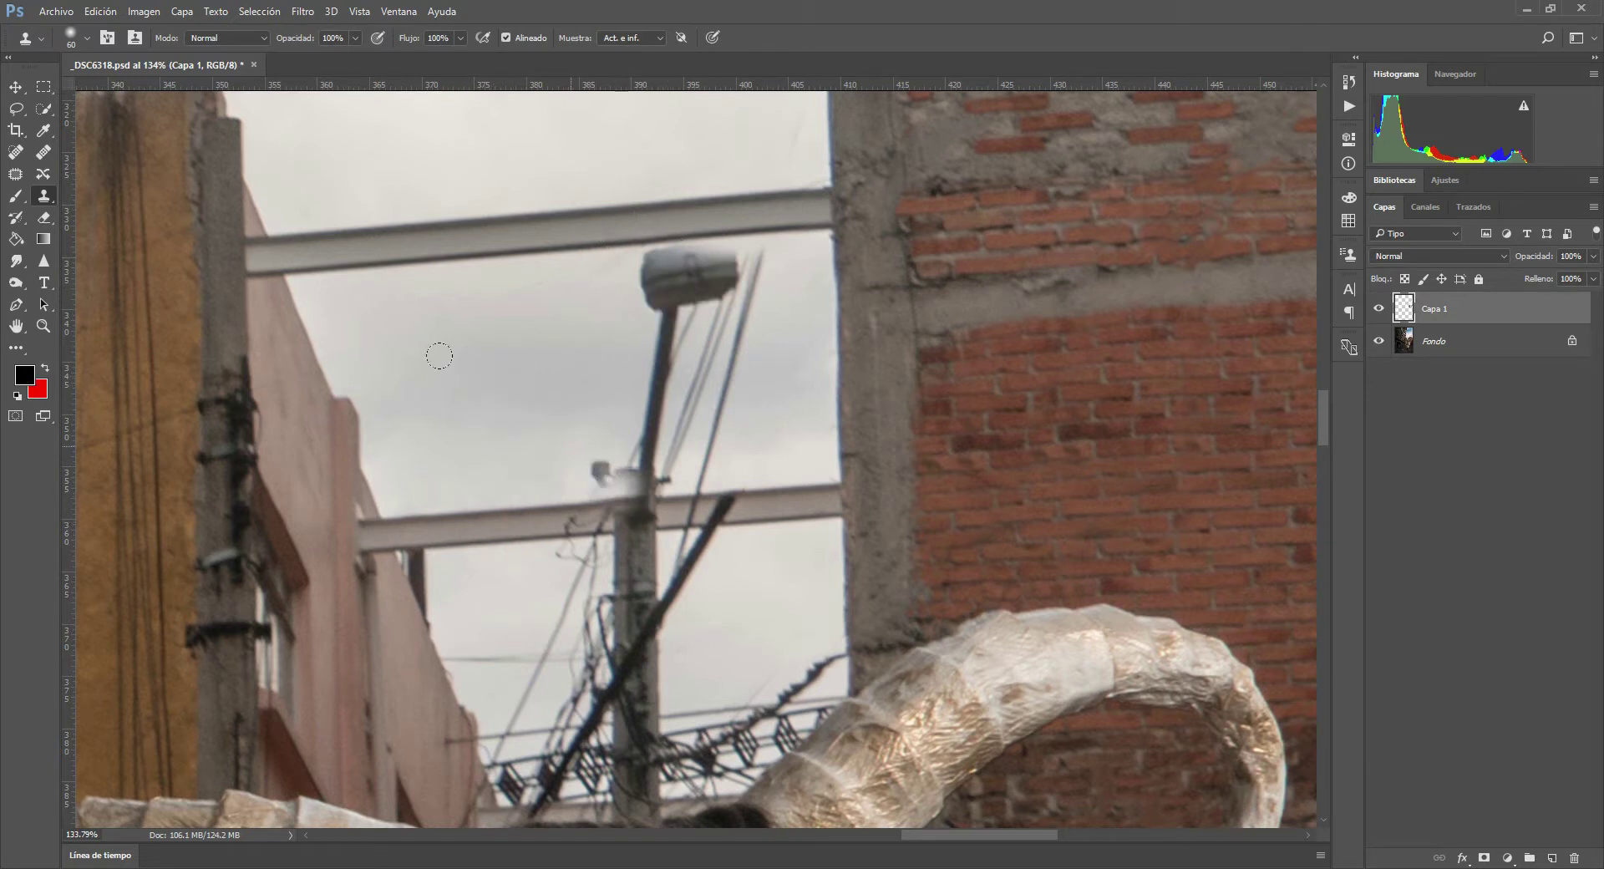
- Heal the thin wires hanging below the lamp, the bracket near the pole top, and leftover marks
left_click(17, 153)
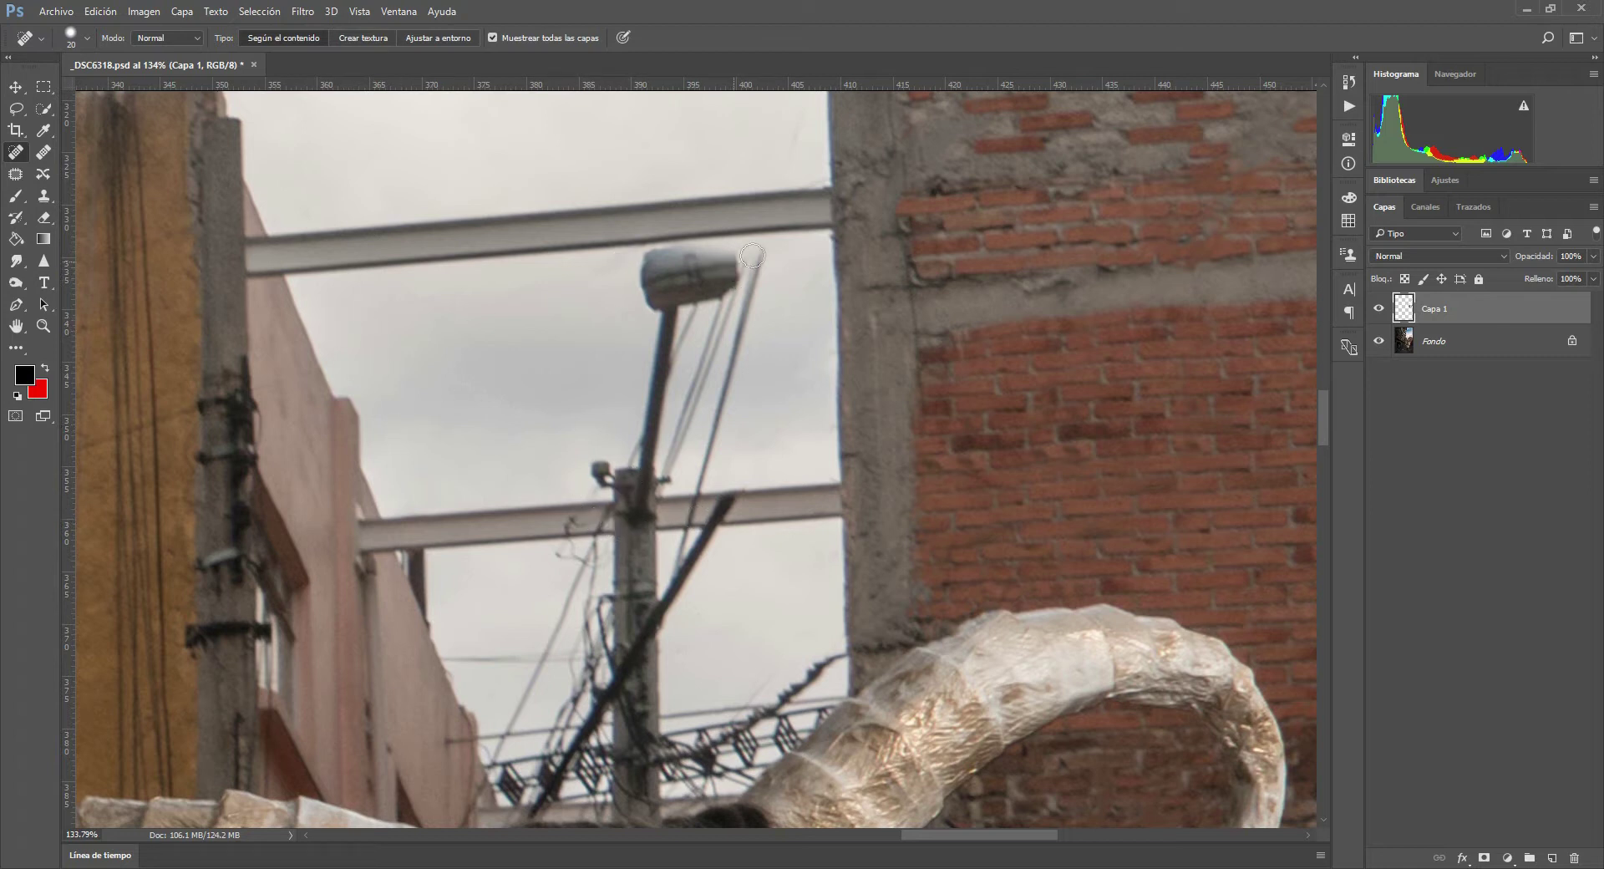
left_click_drag(763, 249, 688, 502)
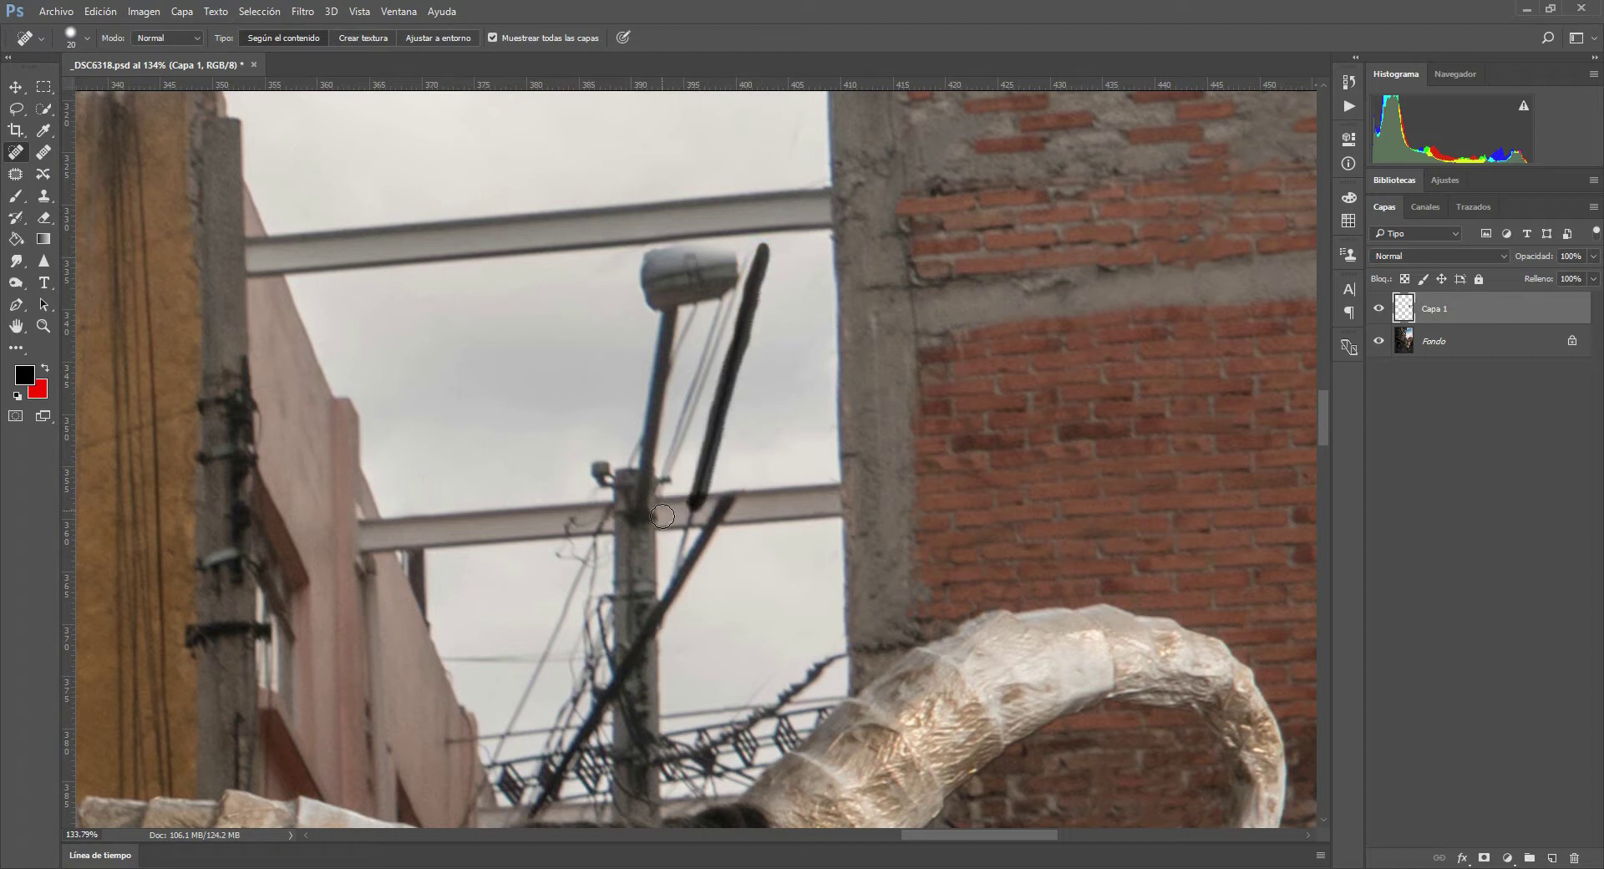
left_click_drag(757, 251, 704, 335)
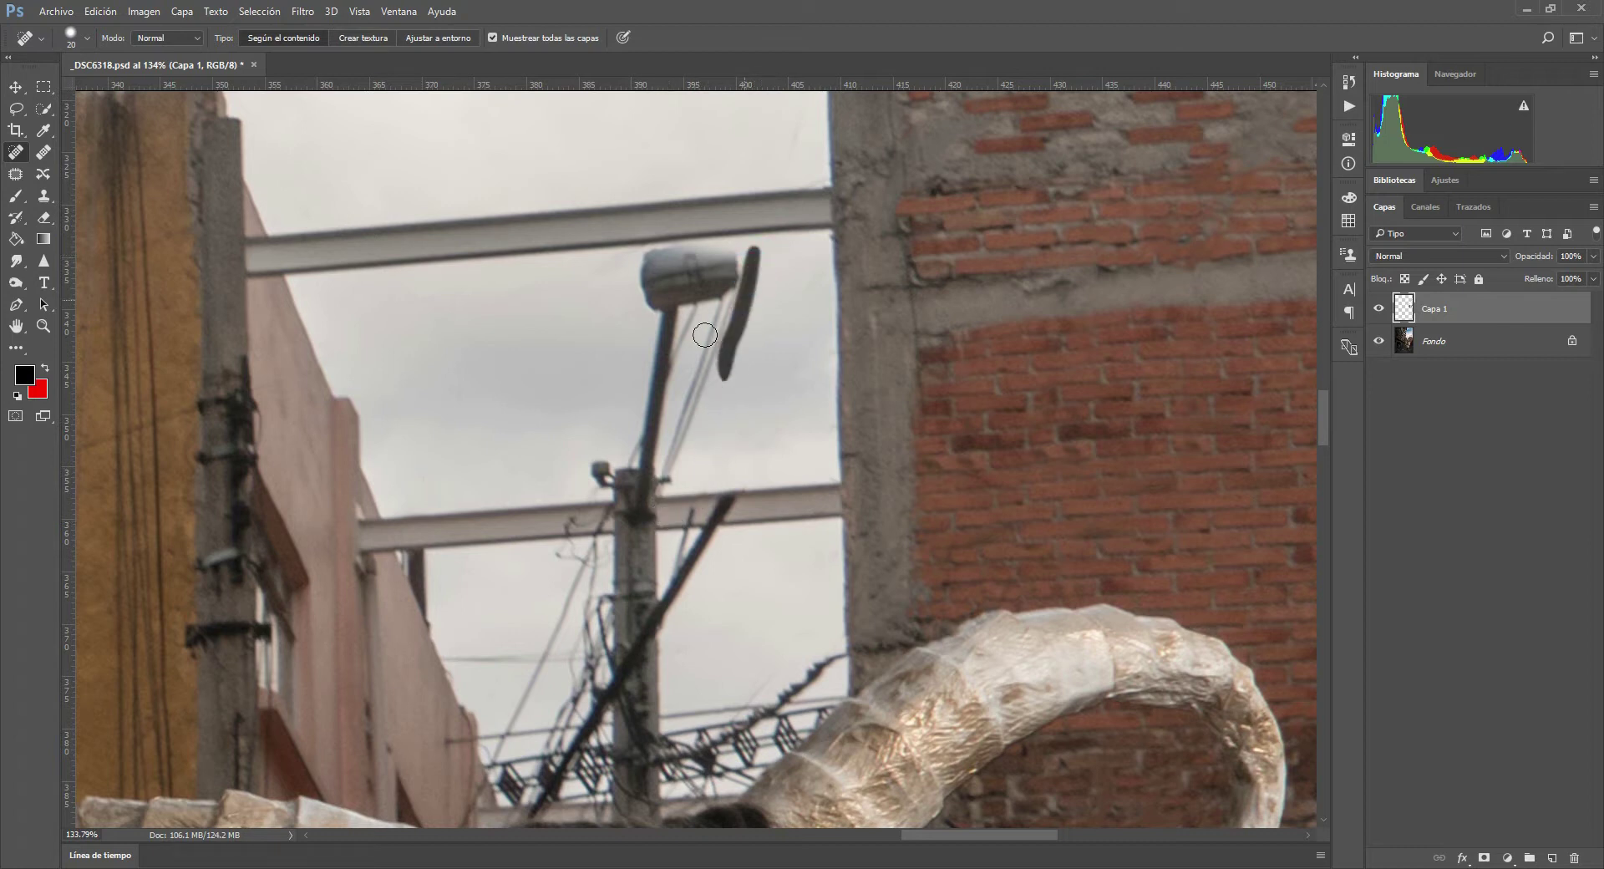
left_click_drag(787, 112, 760, 145)
mouse_move(749, 251)
left_mouse_down()
mouse_move(678, 468)
mouse_move(715, 509)
left_mouse_up()
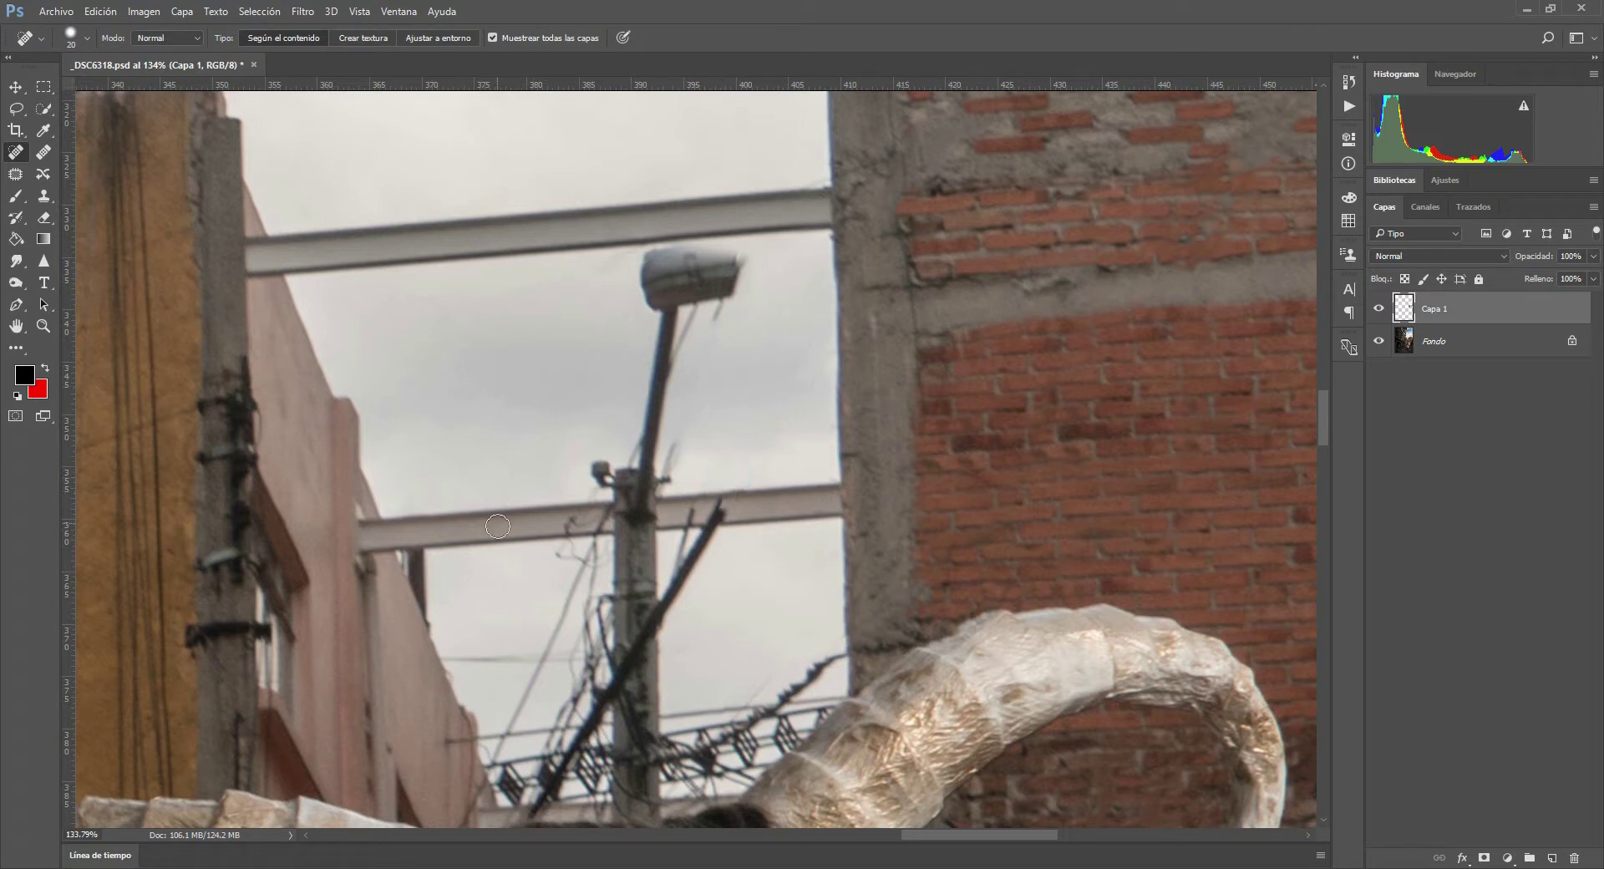
left_click_drag(584, 464, 607, 476)
mouse_move(717, 319)
left_mouse_down()
mouse_move(737, 263)
mouse_move(714, 359)
left_mouse_up()
left_click_drag(731, 280, 704, 350)
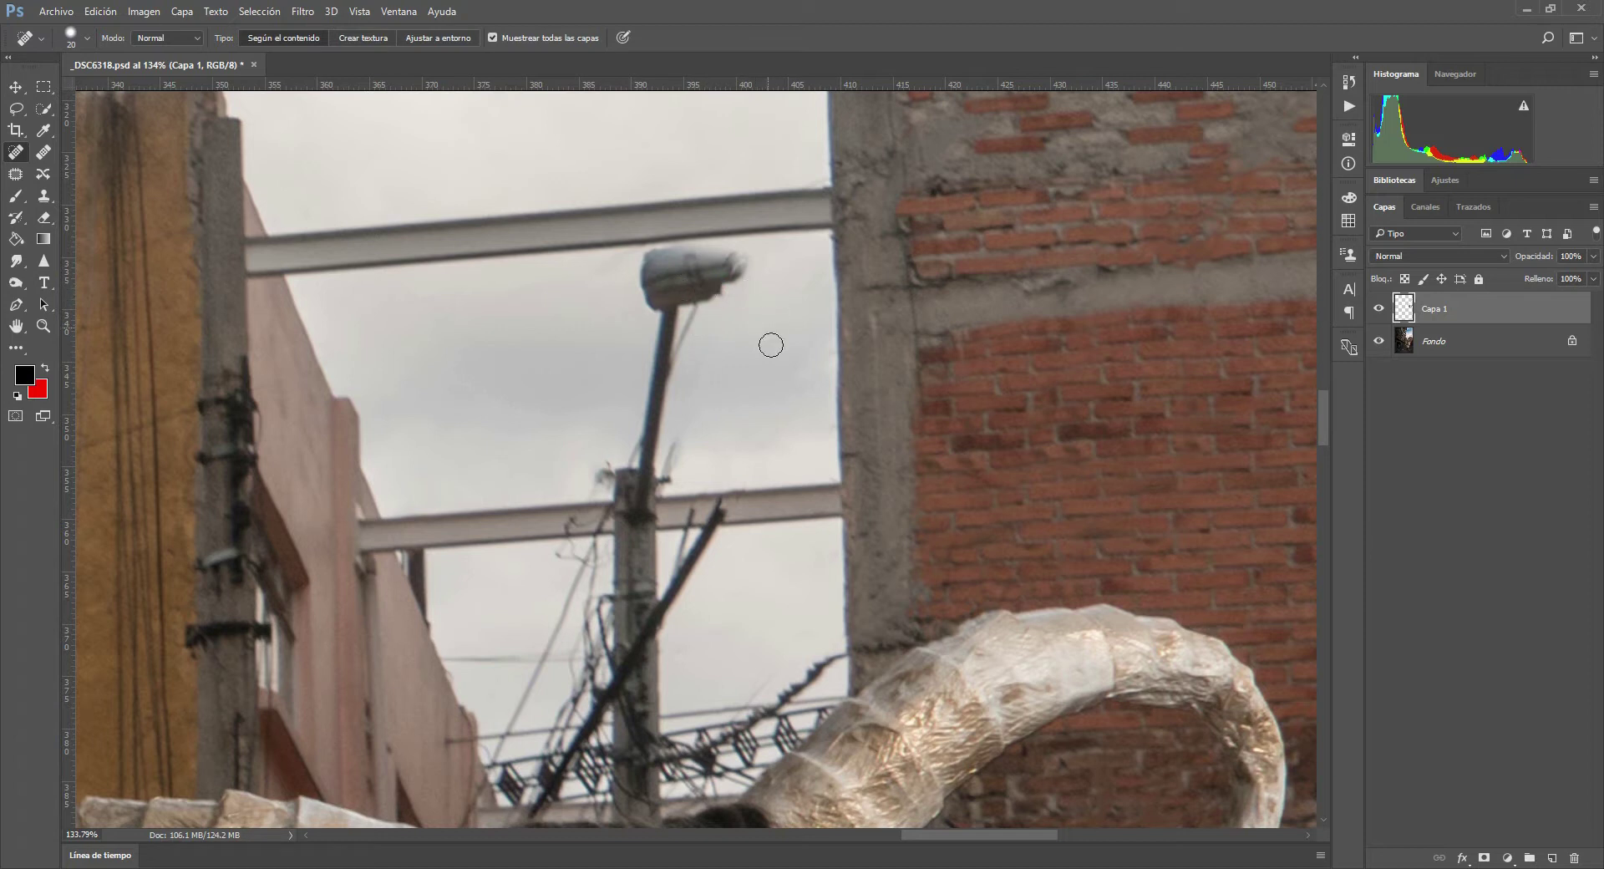
- Sample plain sky and clone it over the lamp head, pole top and nearby smudge
left_click(43, 195)
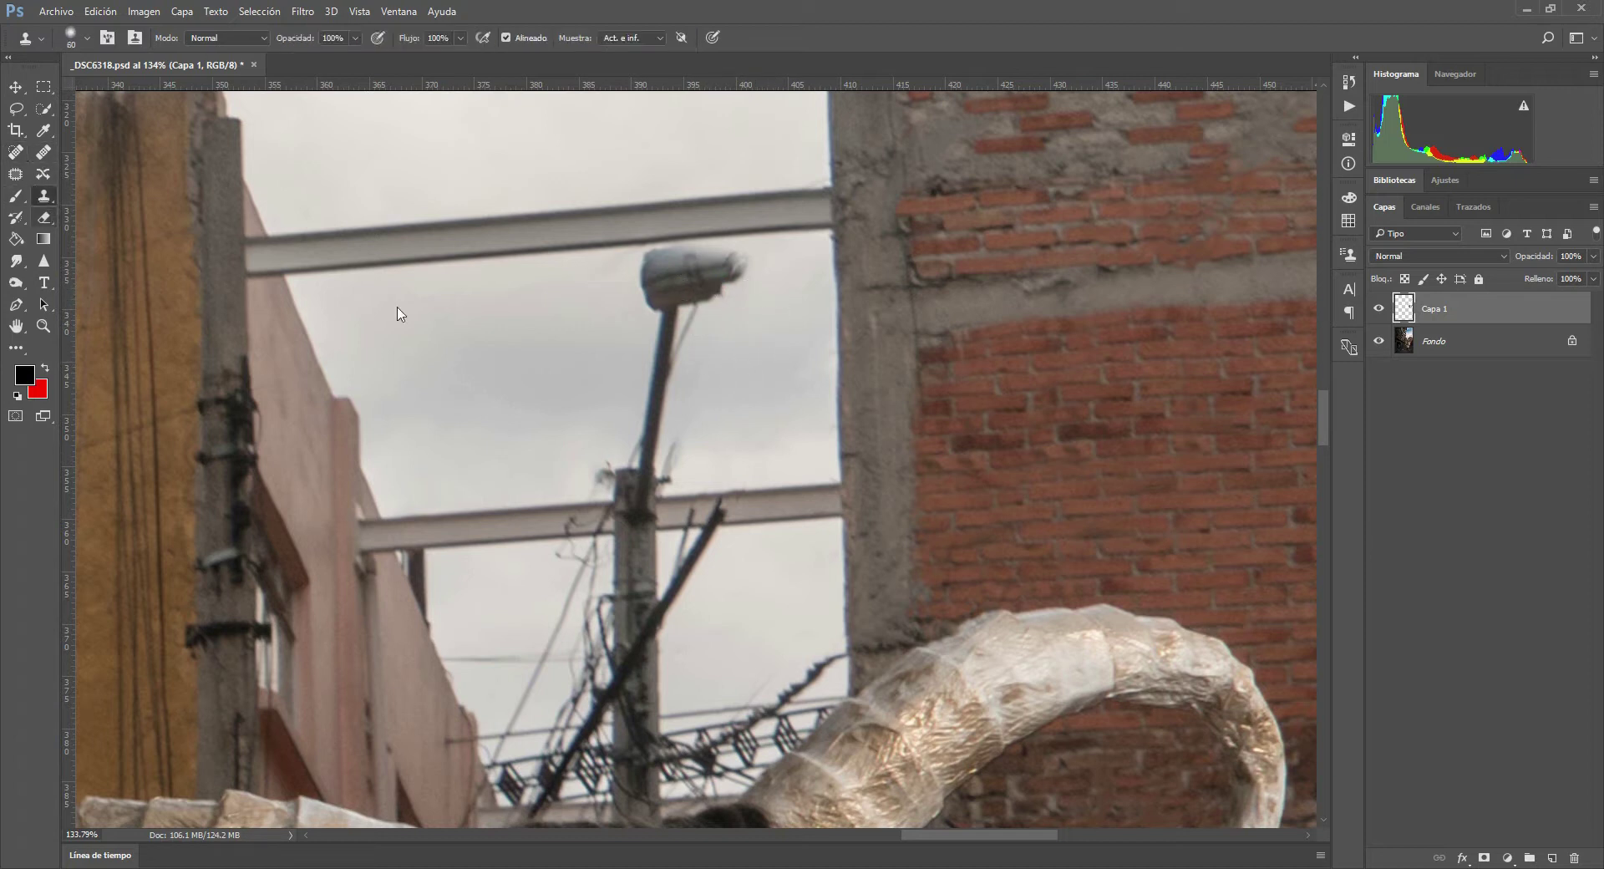
key("alt")
left_click(517, 313, "alt")
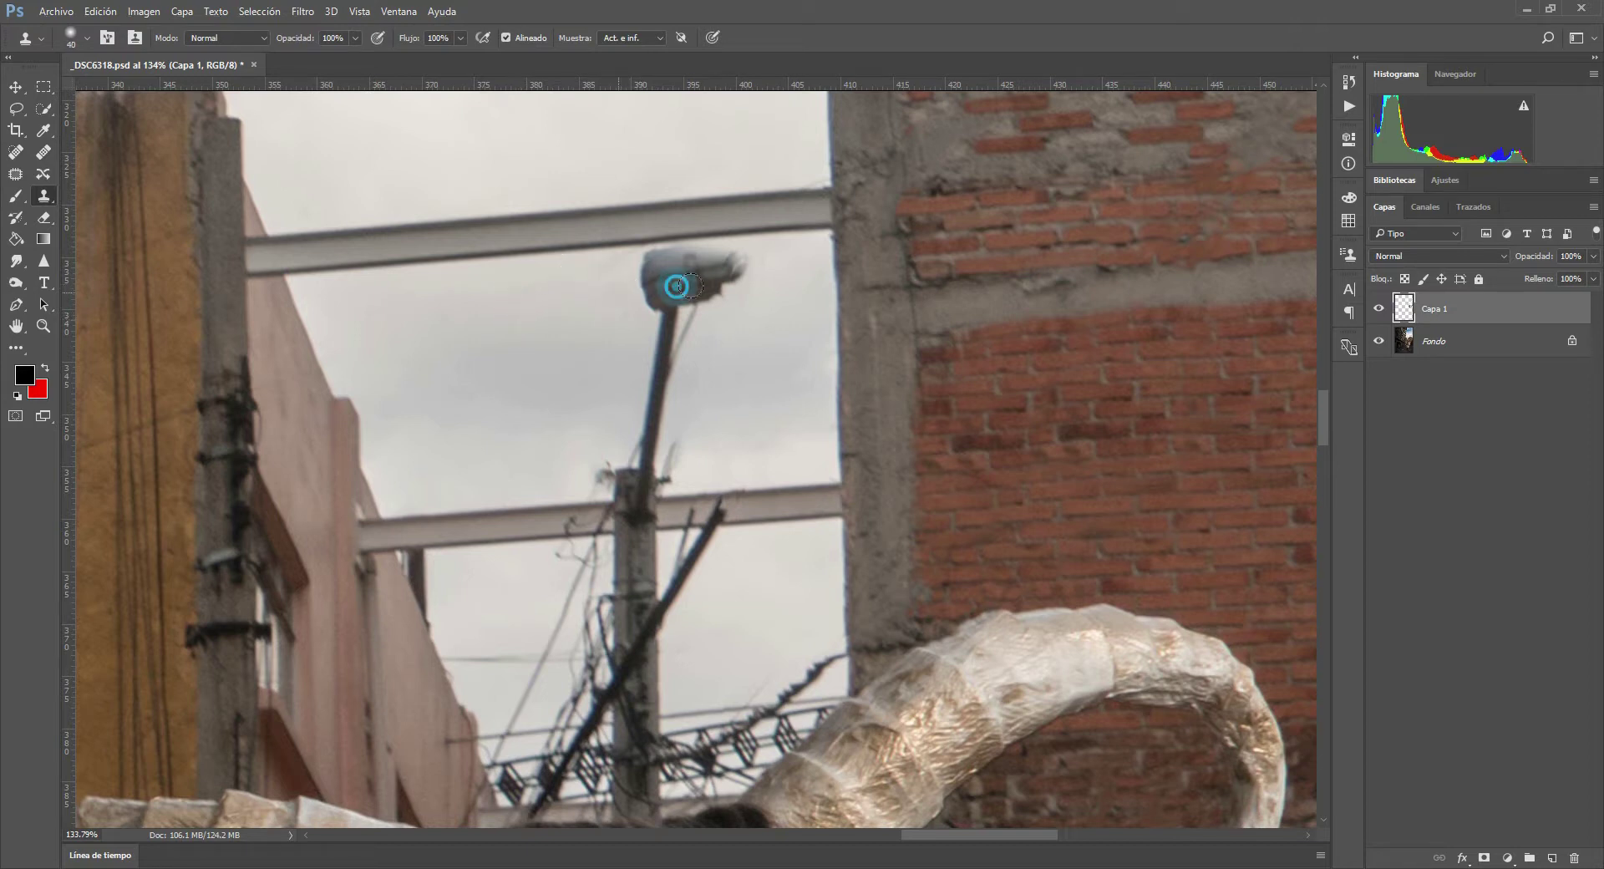
mouse_move(668, 279)
left_mouse_down()
mouse_move(704, 276)
mouse_move(639, 282)
left_mouse_up()
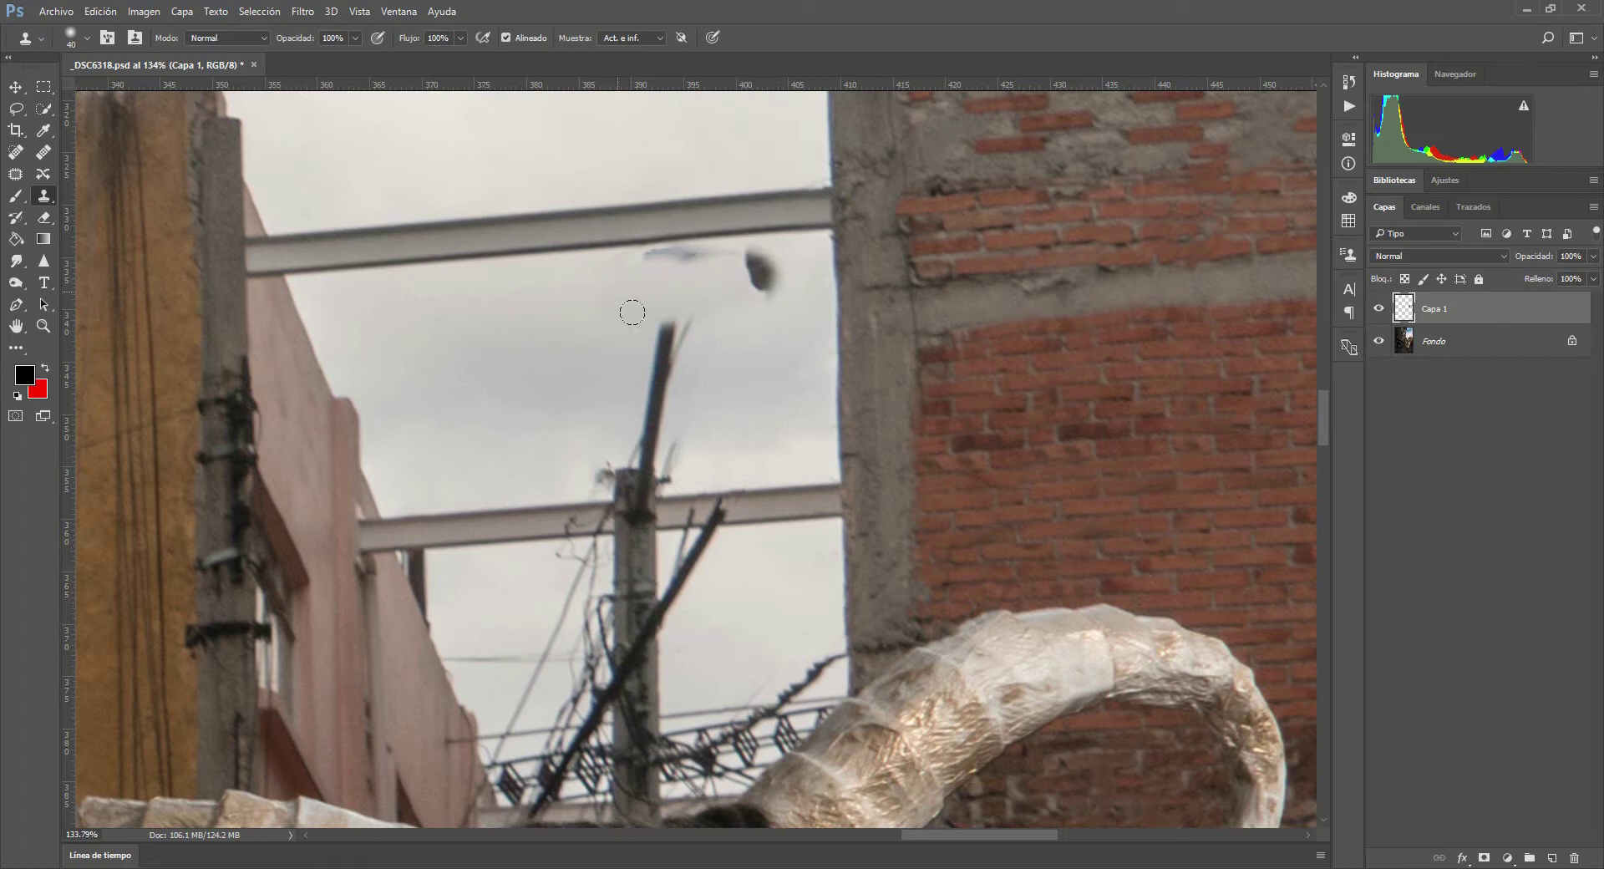
key("ctrl+z")
mouse_move(642, 295)
left_mouse_down()
mouse_move(611, 297)
mouse_move(642, 264)
left_mouse_up()
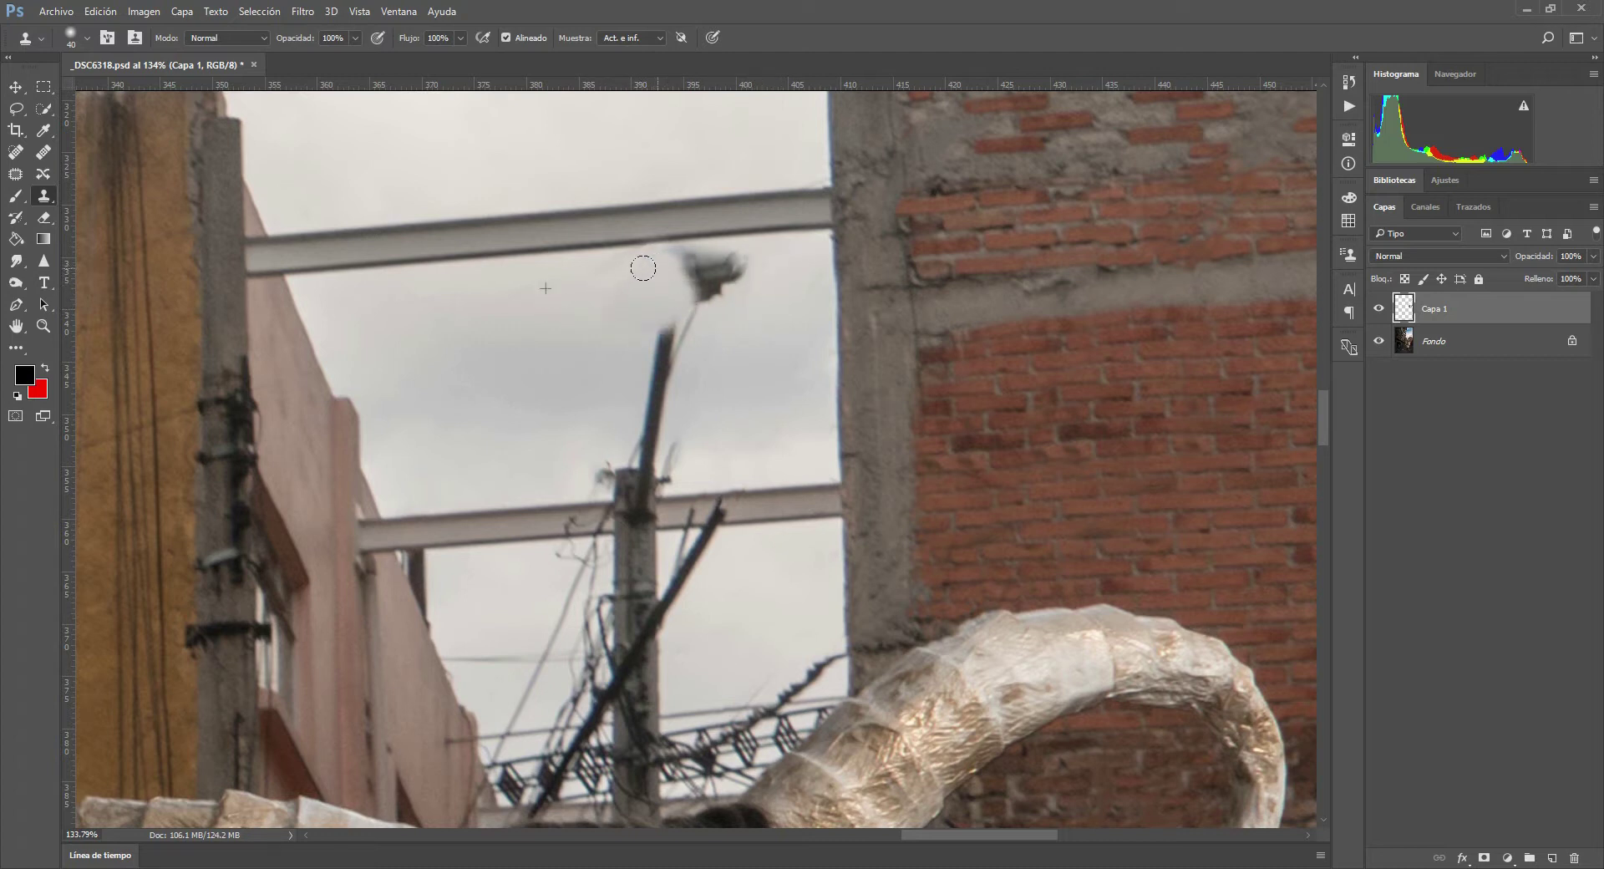
left_click(655, 284)
left_click_drag(696, 284, 716, 262)
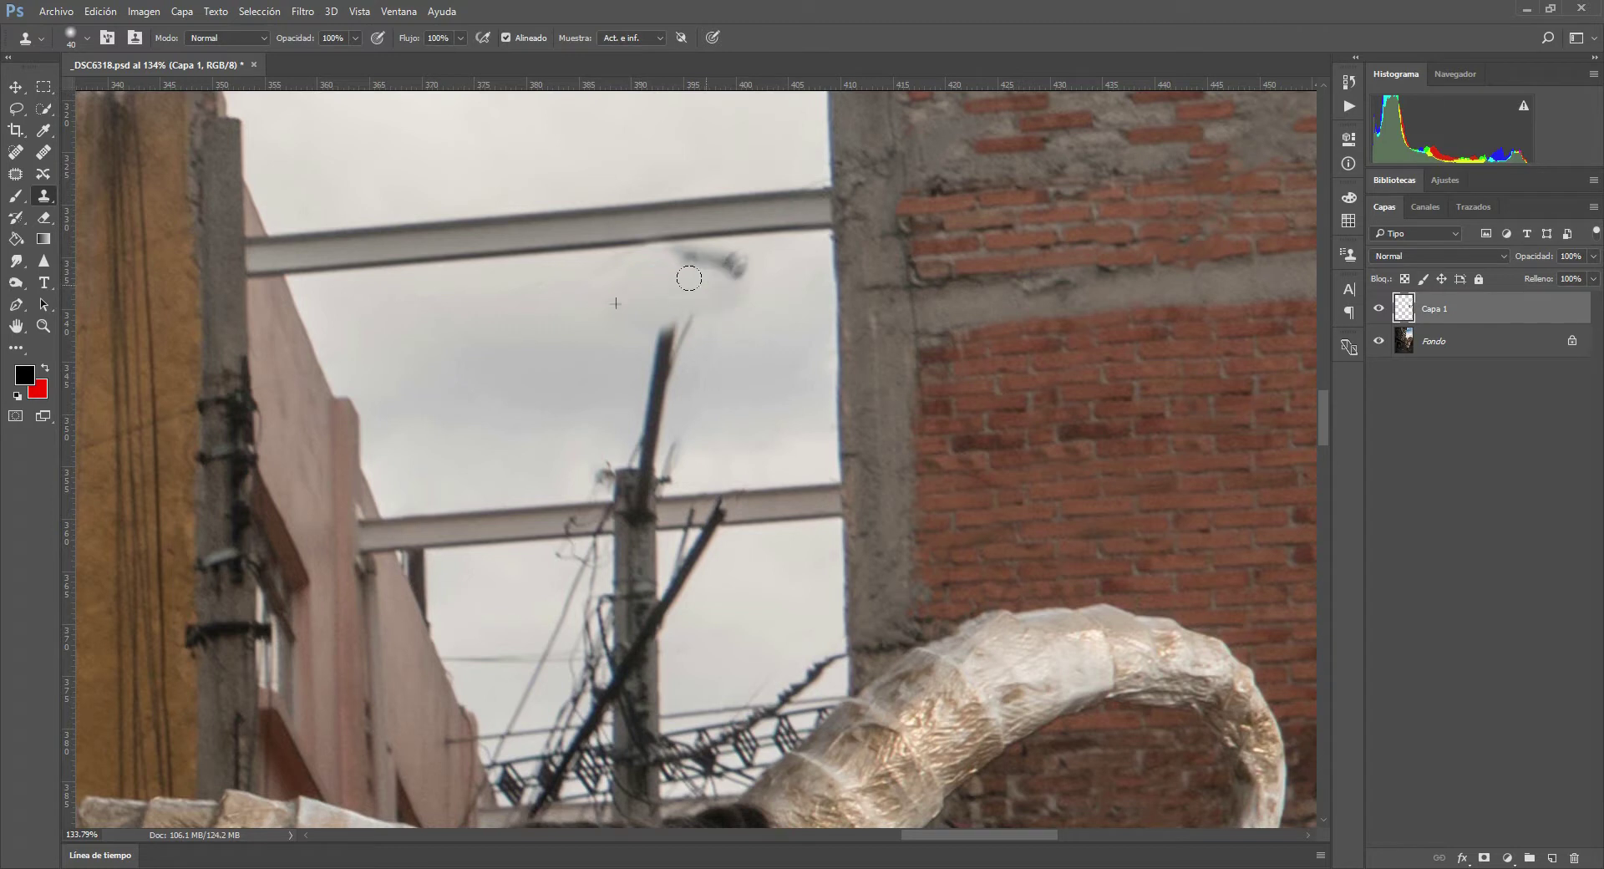
mouse_move(614, 290)
left_mouse_down()
mouse_move(731, 259)
mouse_move(617, 297)
mouse_move(644, 315)
mouse_move(652, 361)
mouse_move(711, 357)
mouse_move(675, 310)
mouse_move(763, 342)
left_mouse_up()
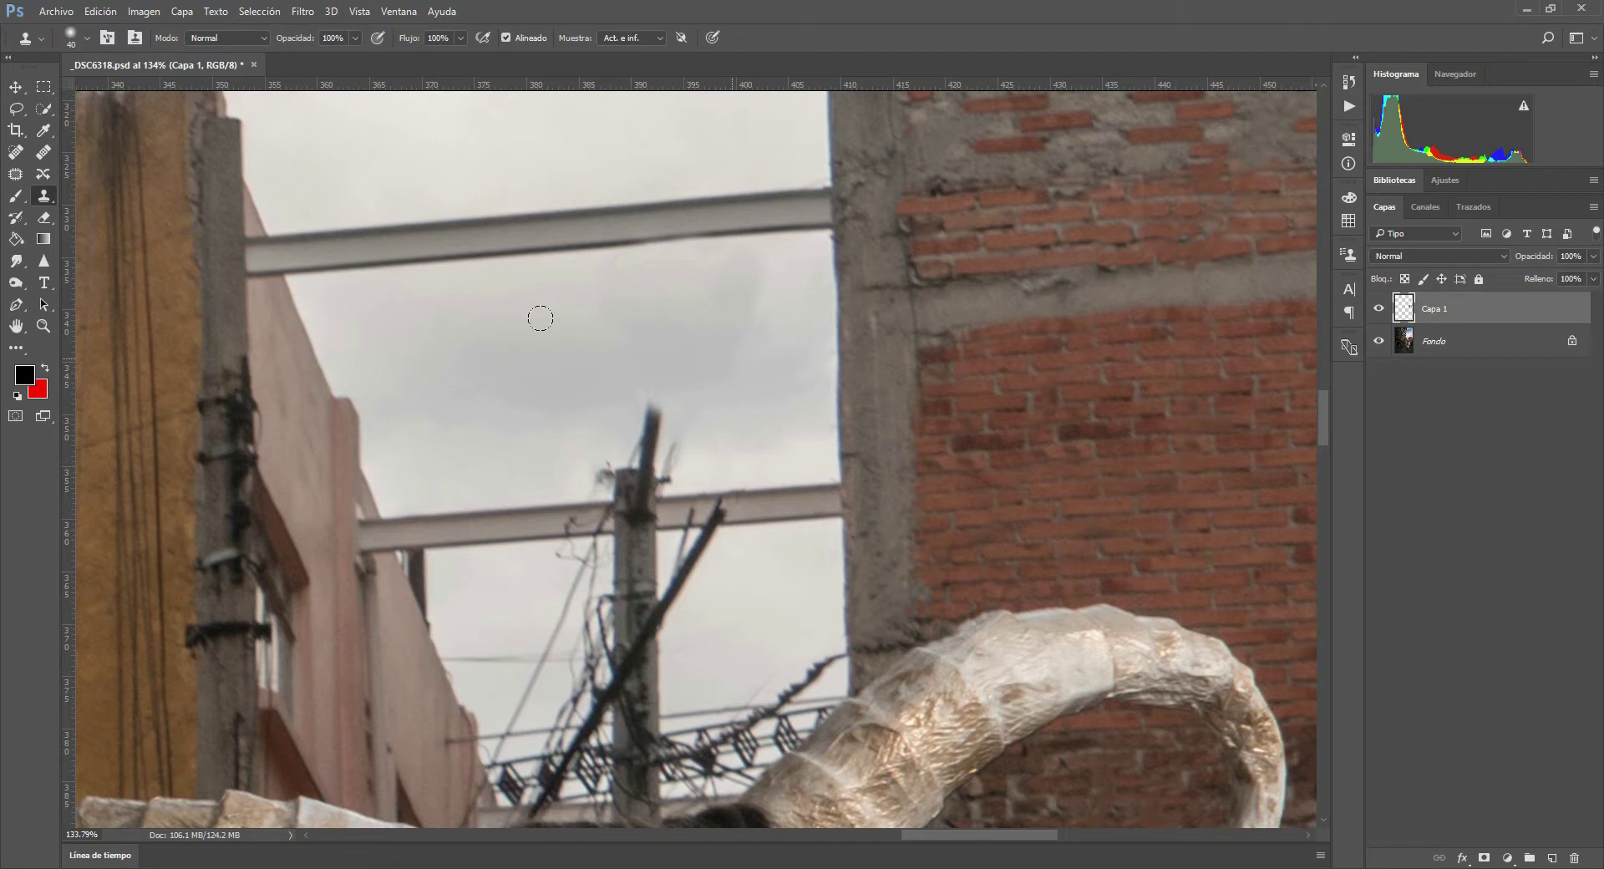
- Heal the lamp head, the pole's upper tip and a dark sky spot into sky
key("j")
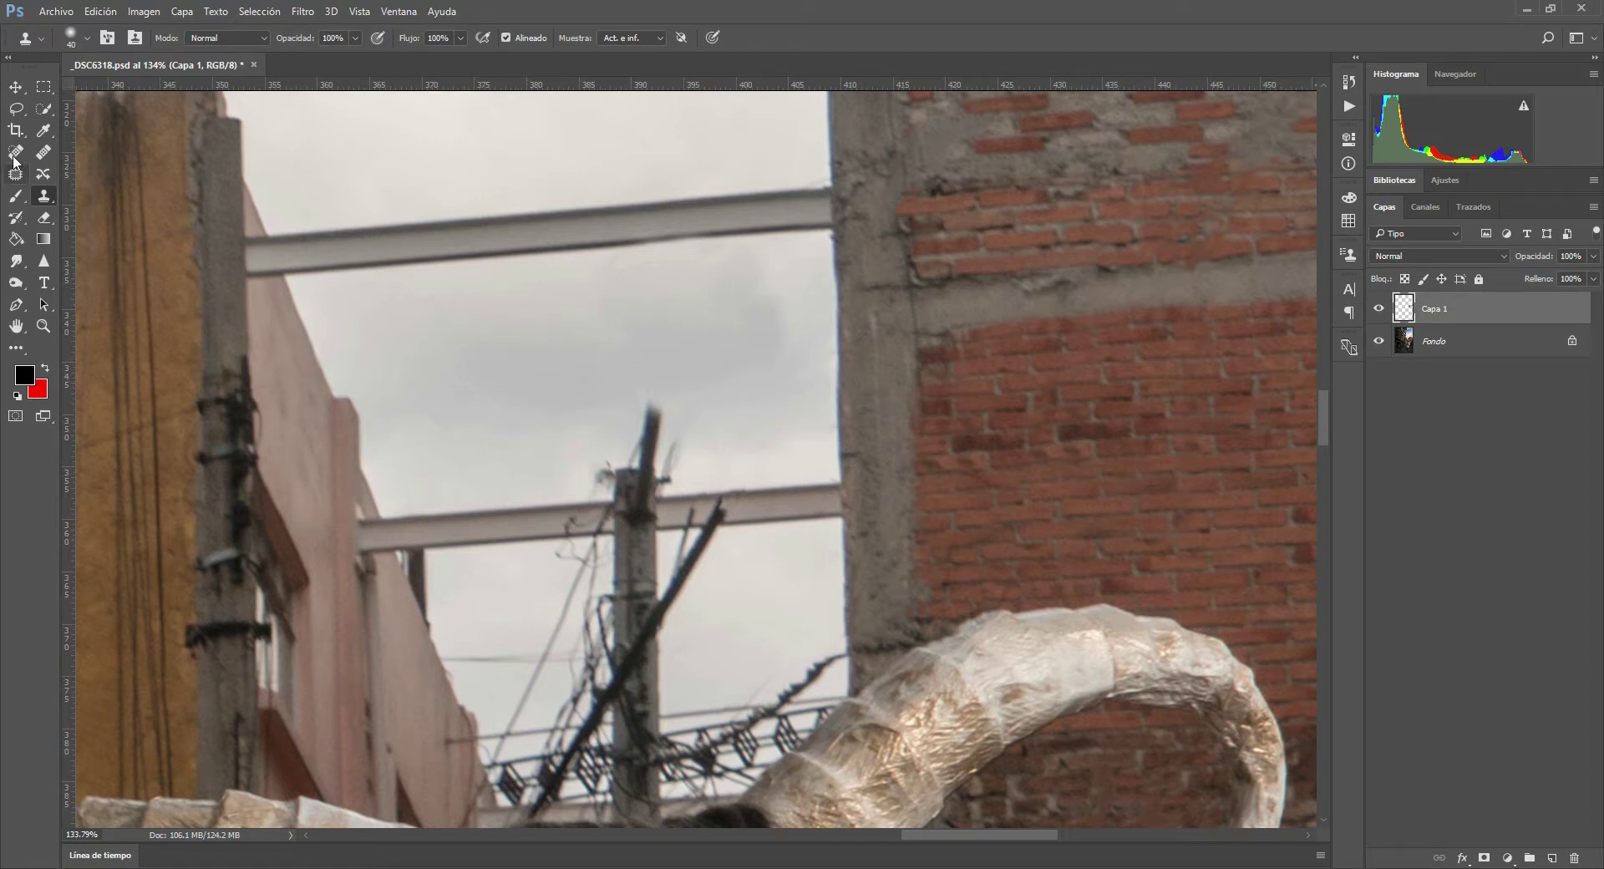
left_click_drag(683, 426, 575, 440)
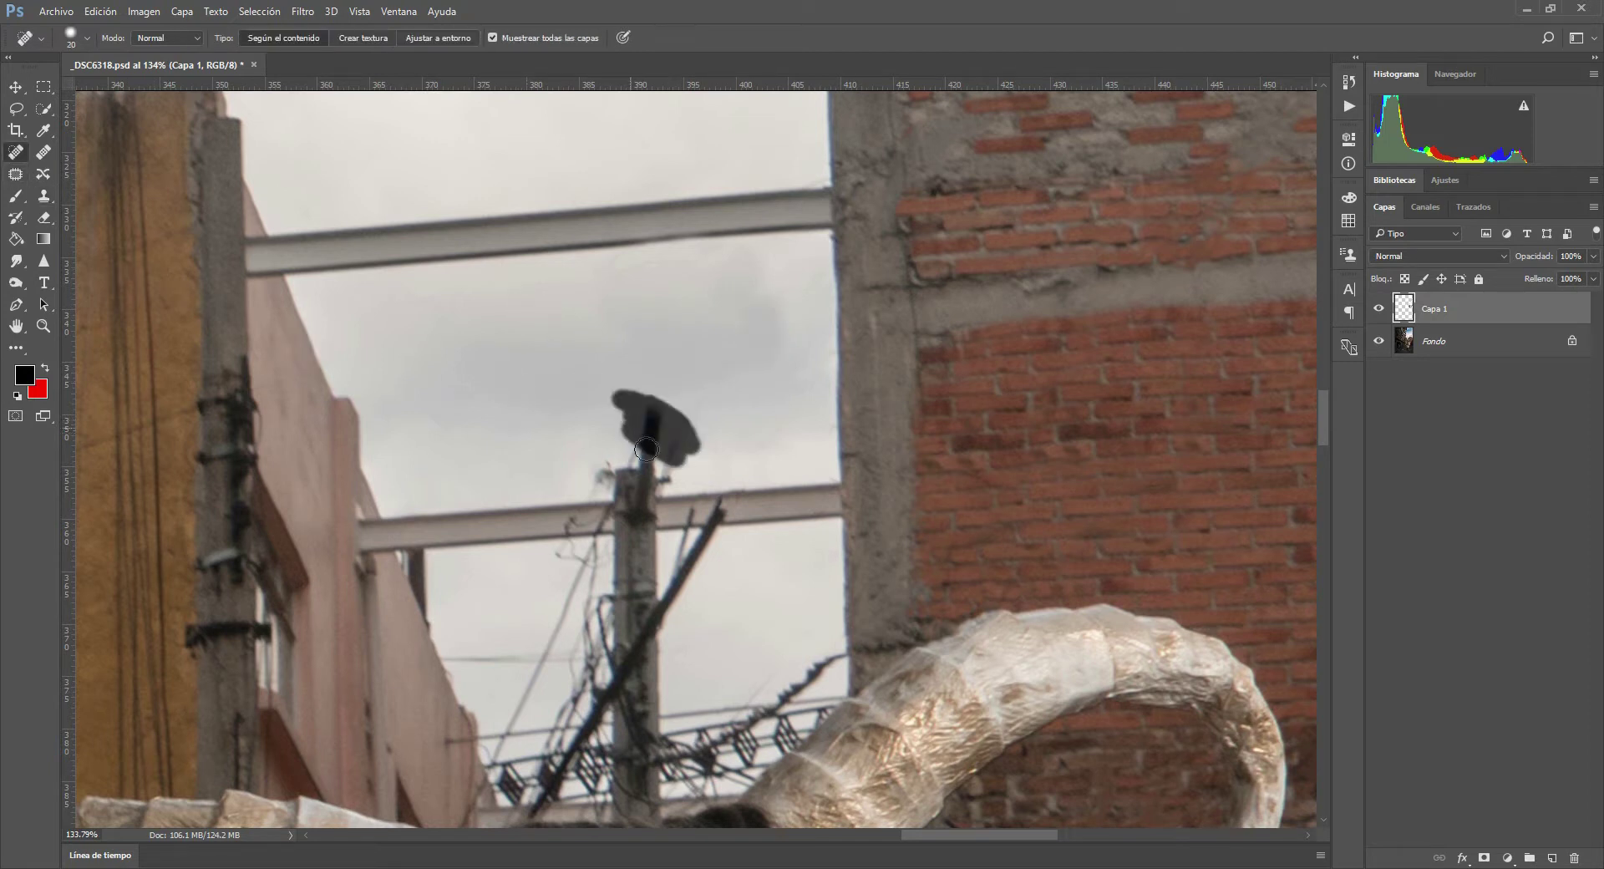
mouse_move(622, 438)
left_mouse_down()
mouse_move(633, 470)
mouse_move(580, 468)
left_mouse_up()
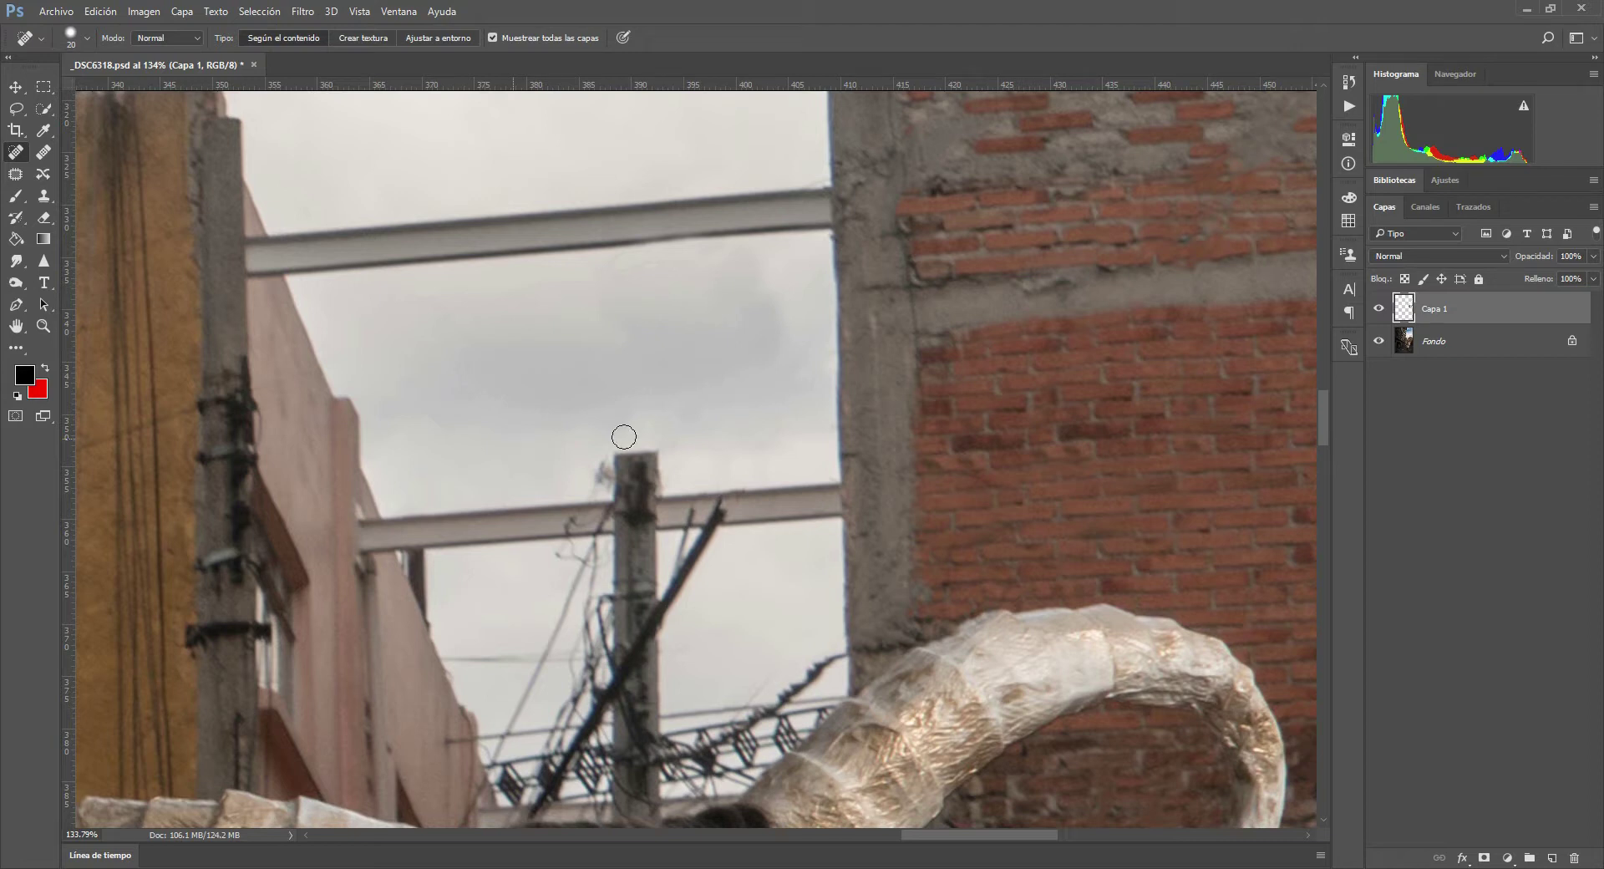
left_click_drag(752, 430, 781, 369)
mouse_move(588, 472)
left_mouse_down()
mouse_move(656, 464)
mouse_move(573, 472)
mouse_move(614, 493)
left_mouse_up()
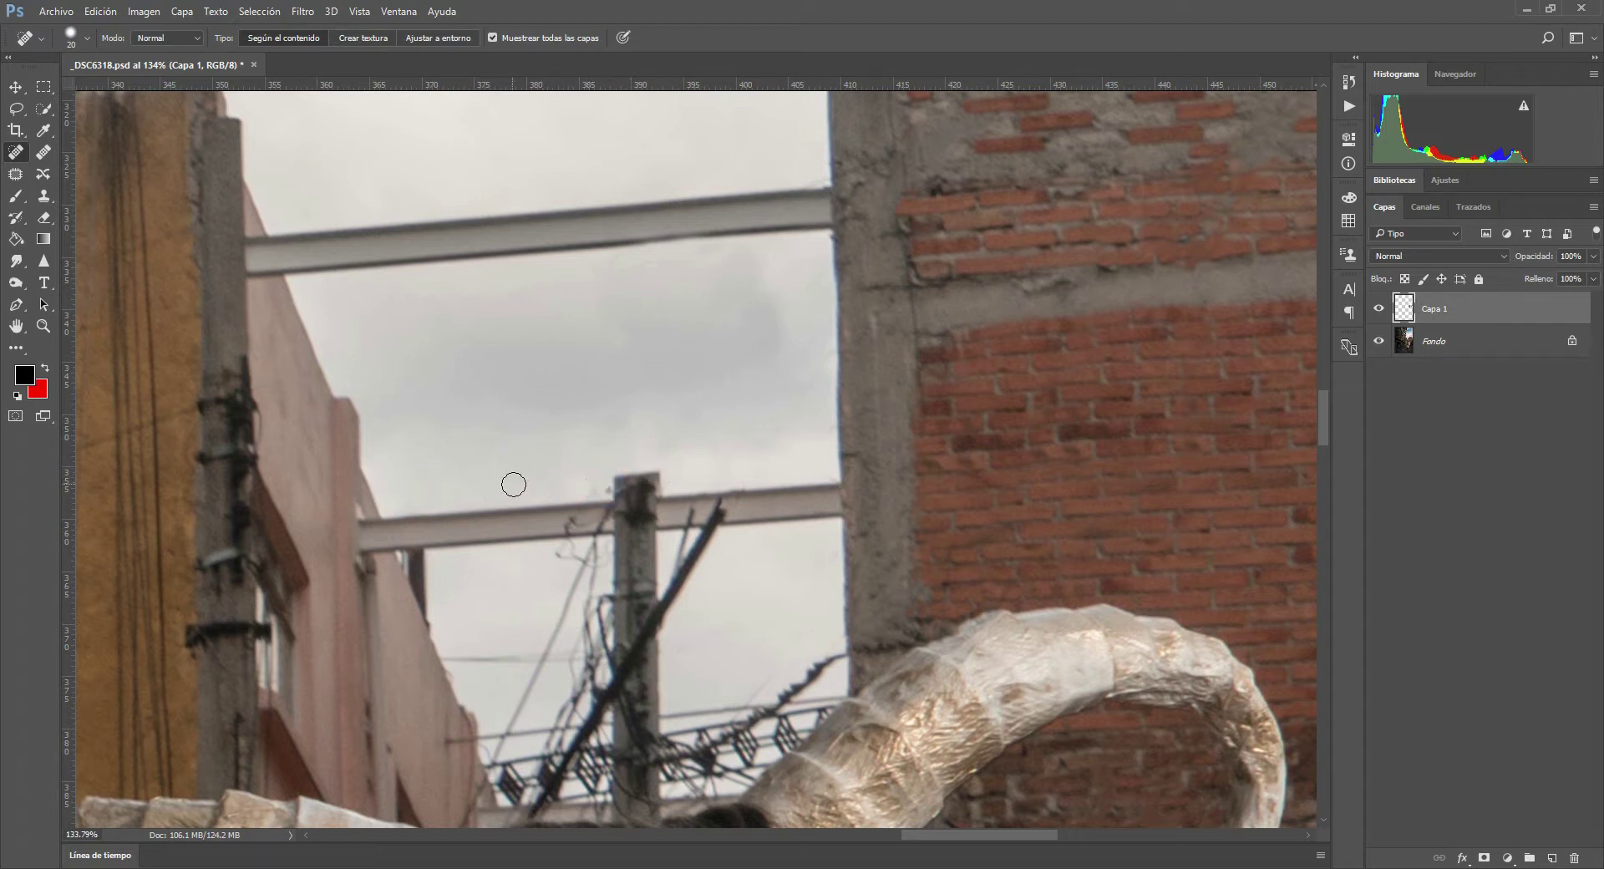
- Heal leftover marks at the pole top and along the beam
left_click(609, 493)
left_click(607, 483)
left_click(603, 488)
left_click_drag(598, 488, 564, 488)
left_click(660, 434)
- Clone beam texture along the beam's lower edge and compare by toggling Capa 1's visibility
left_click(43, 196)
left_click(432, 263, "alt")
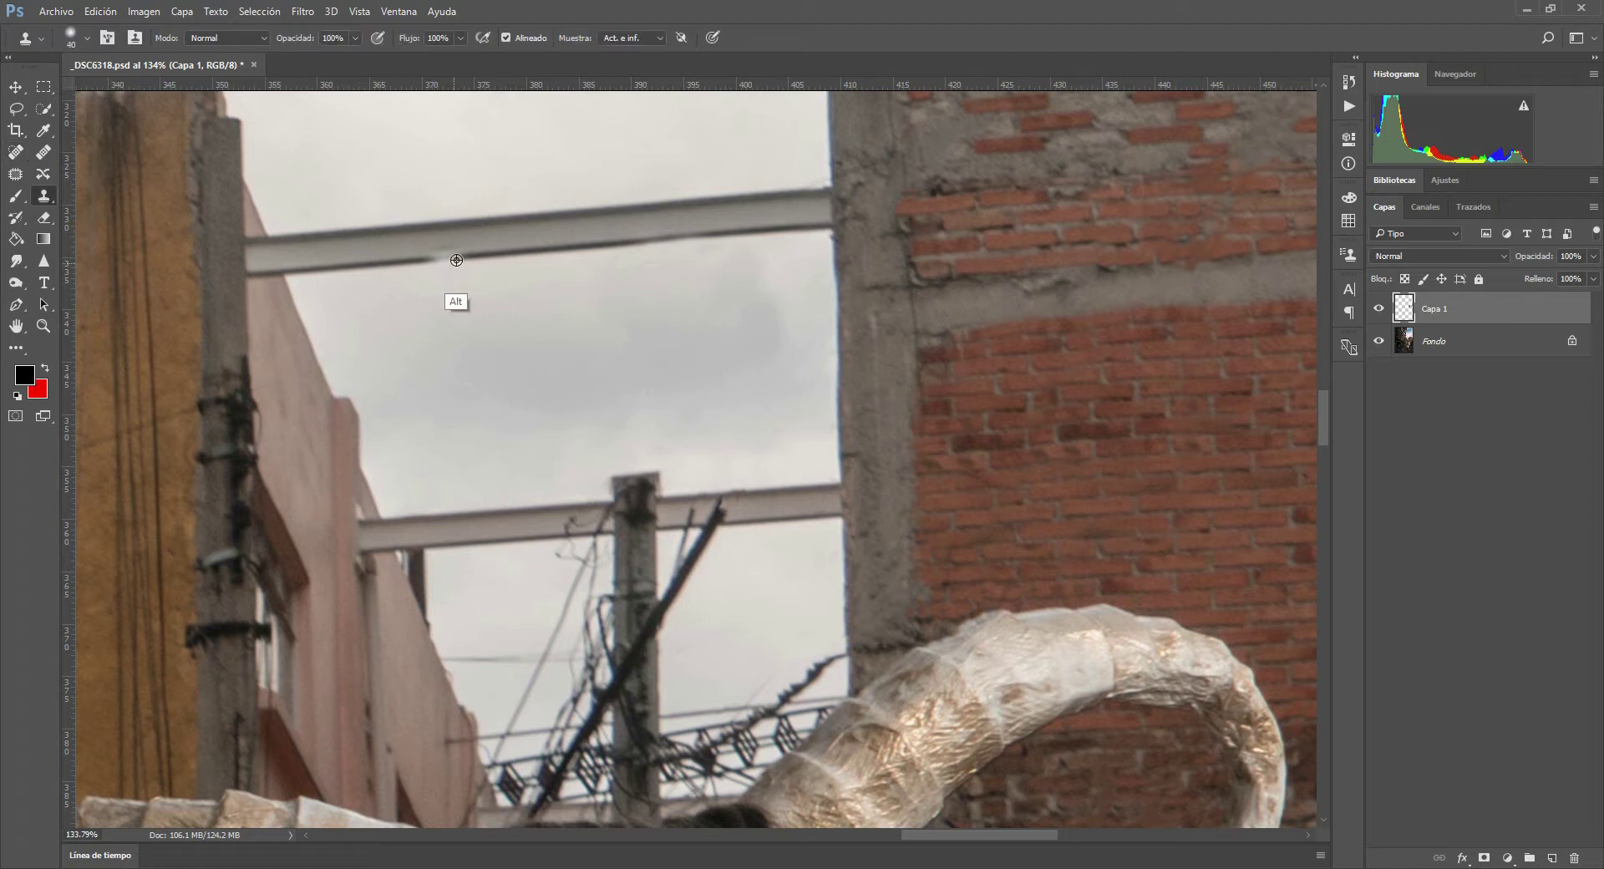
left_click(637, 237)
left_click_drag(638, 235, 720, 230)
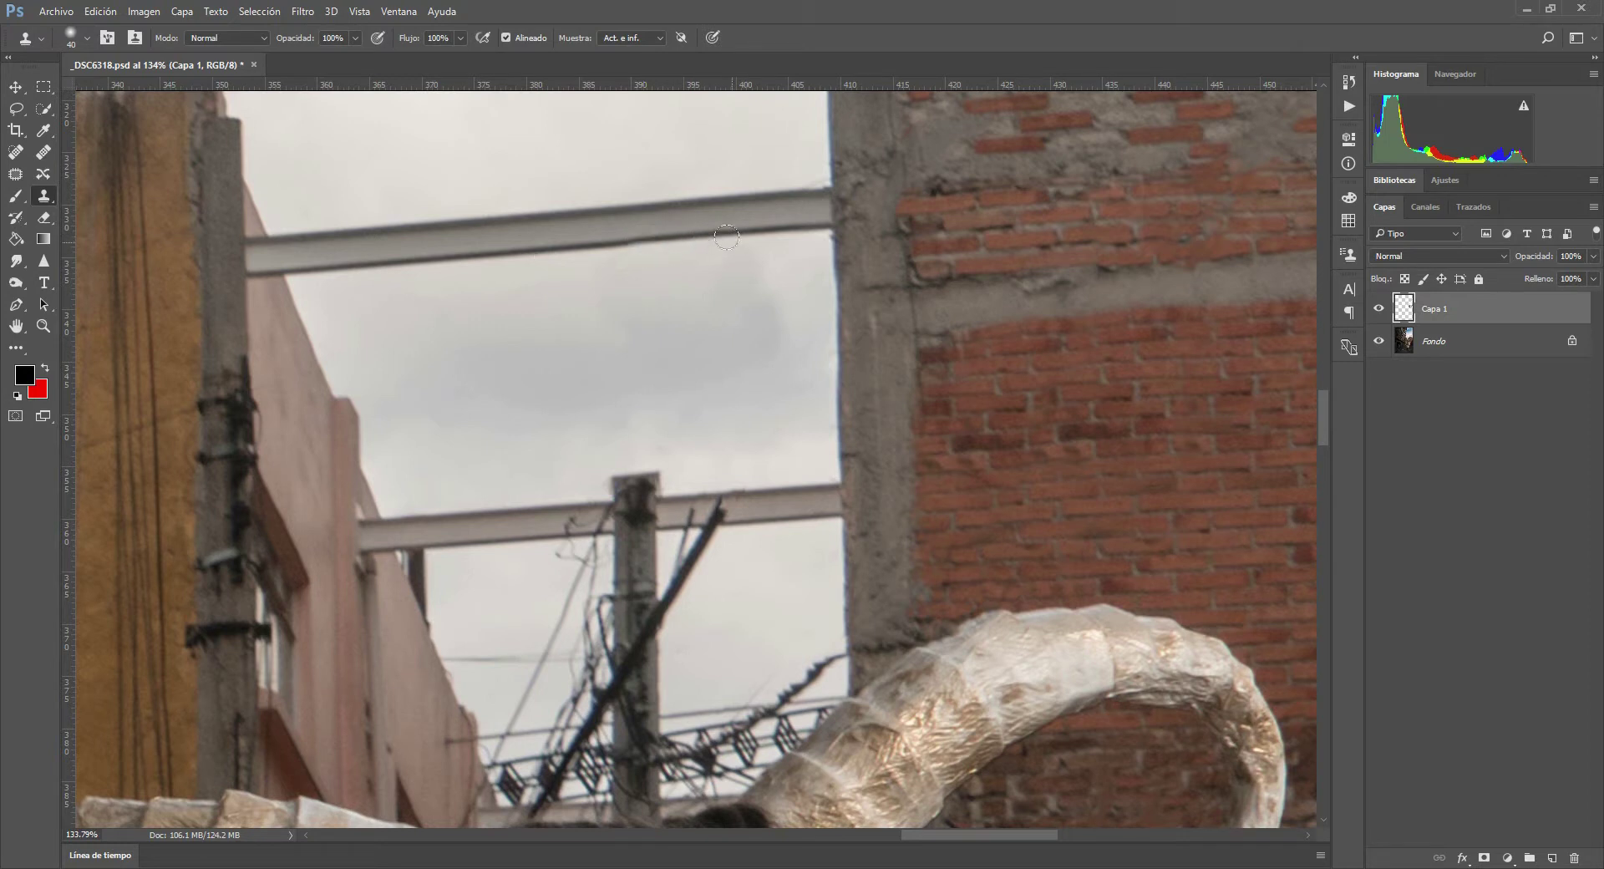
left_click(1379, 311)
left_click(1379, 310)
- Resample clean beam sources and paint sky over the thin wire tops, undoing bad dabs
left_click(466, 525)
key("ctrl+z")
left_click(460, 525)
key("ctrl+z")
left_click(472, 529)
left_click(526, 523)
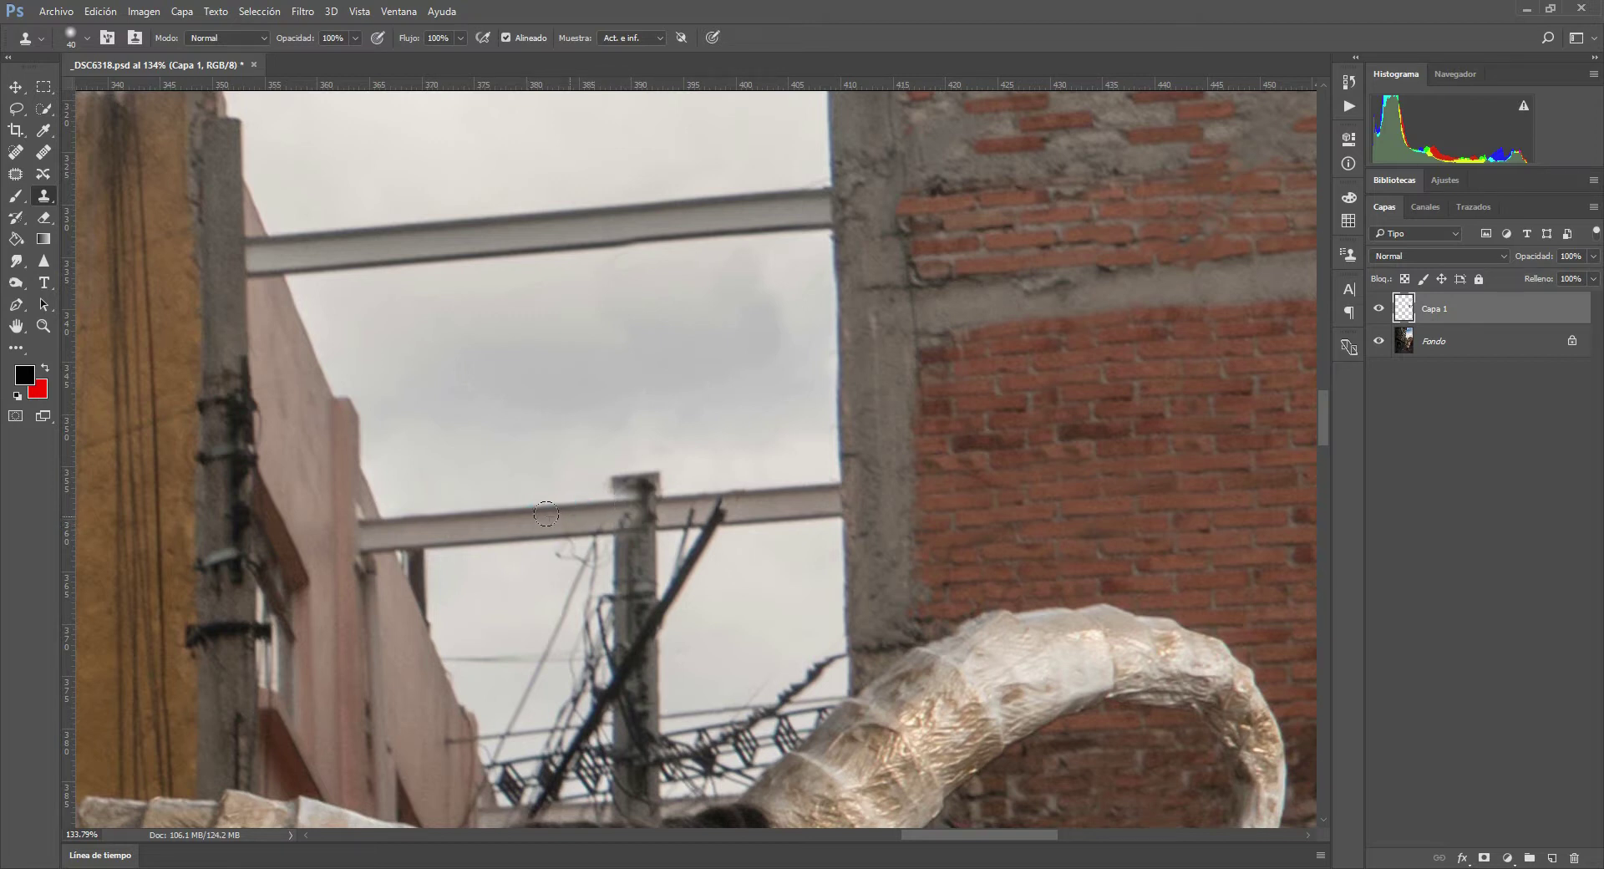
left_click_drag(560, 528, 576, 556)
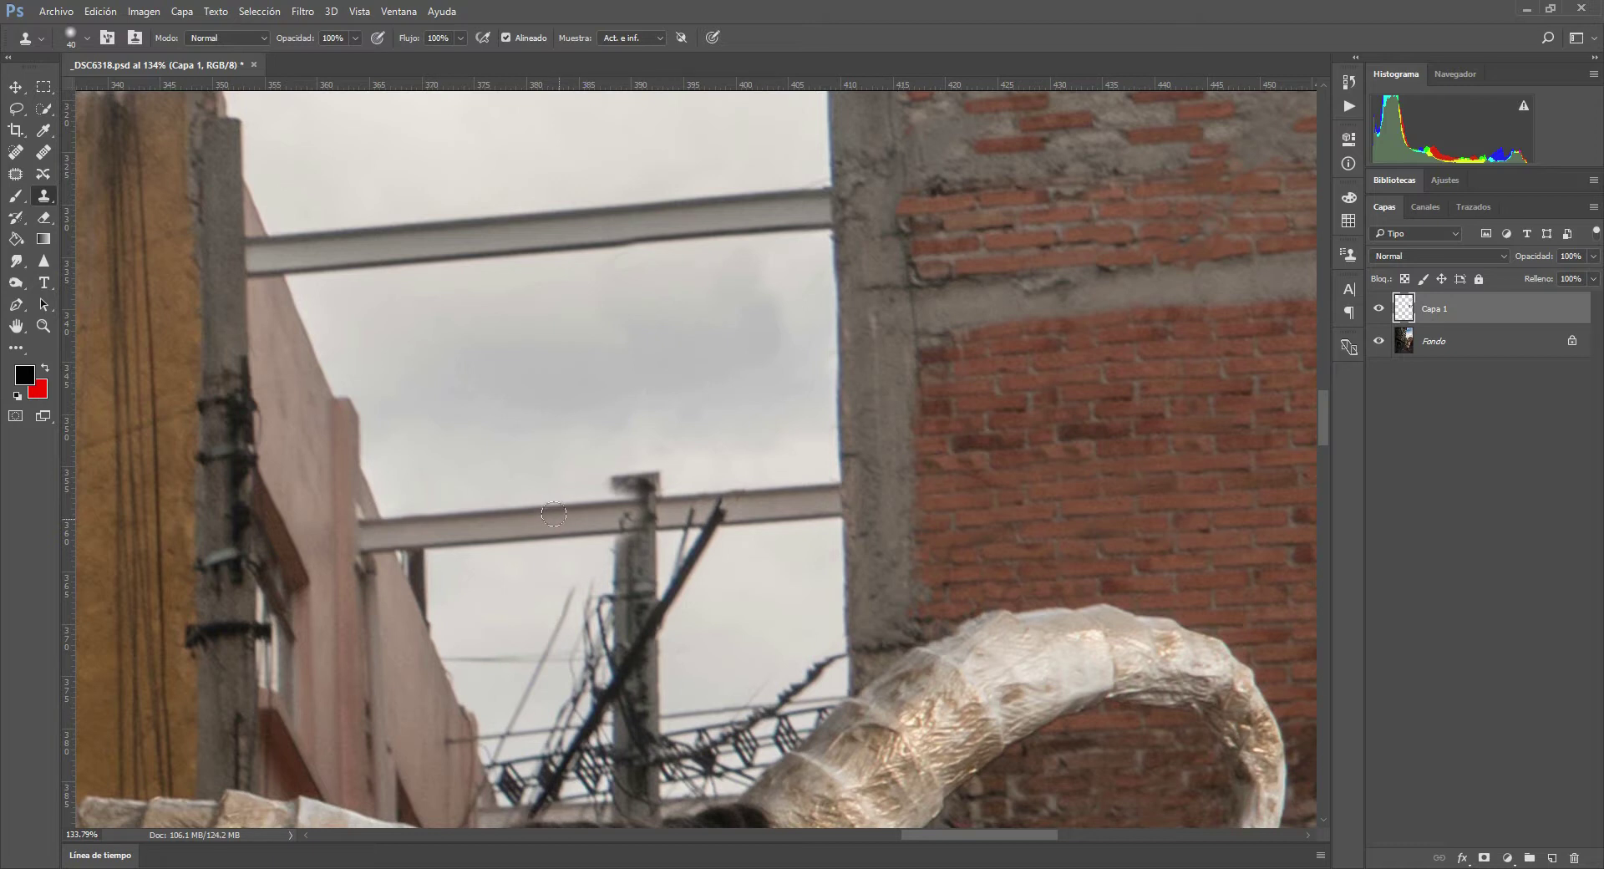
- Clone sky and beam over the diagonal pole's top where it crosses the lower beam
mouse_move(634, 489)
left_mouse_down()
mouse_move(655, 520)
mouse_move(598, 508)
left_mouse_up()
key("ctrl+z")
mouse_move(705, 512)
left_mouse_down()
mouse_move(689, 538)
mouse_move(572, 562)
mouse_move(588, 564)
left_mouse_up()
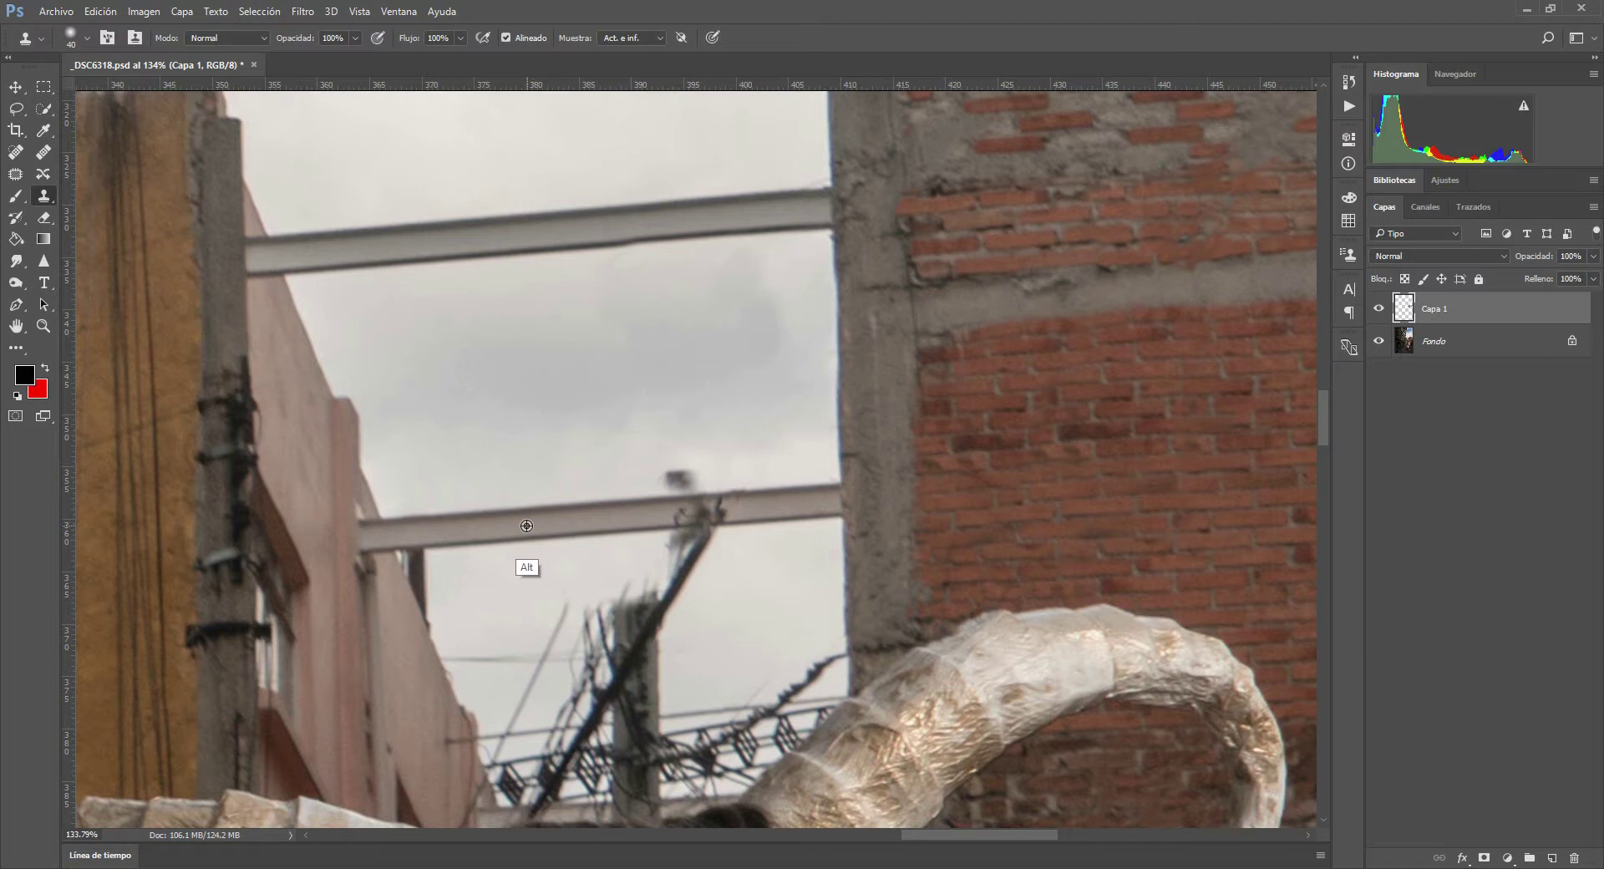
mouse_move(524, 524)
left_mouse_down()
mouse_move(653, 472)
mouse_move(672, 515)
left_mouse_up()
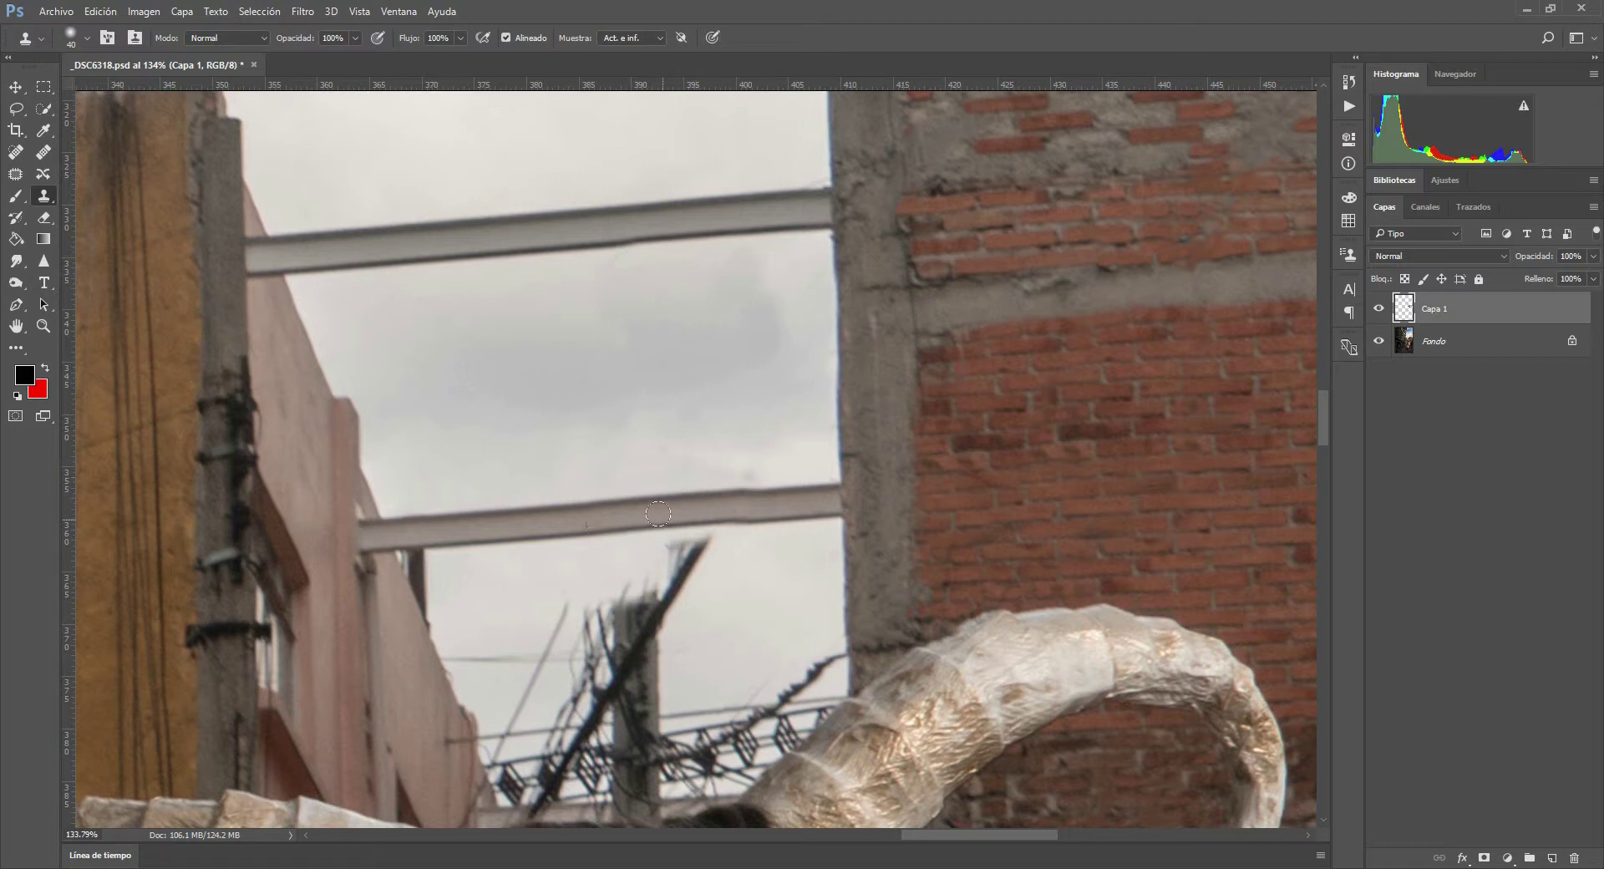
left_click_drag(654, 514, 671, 555)
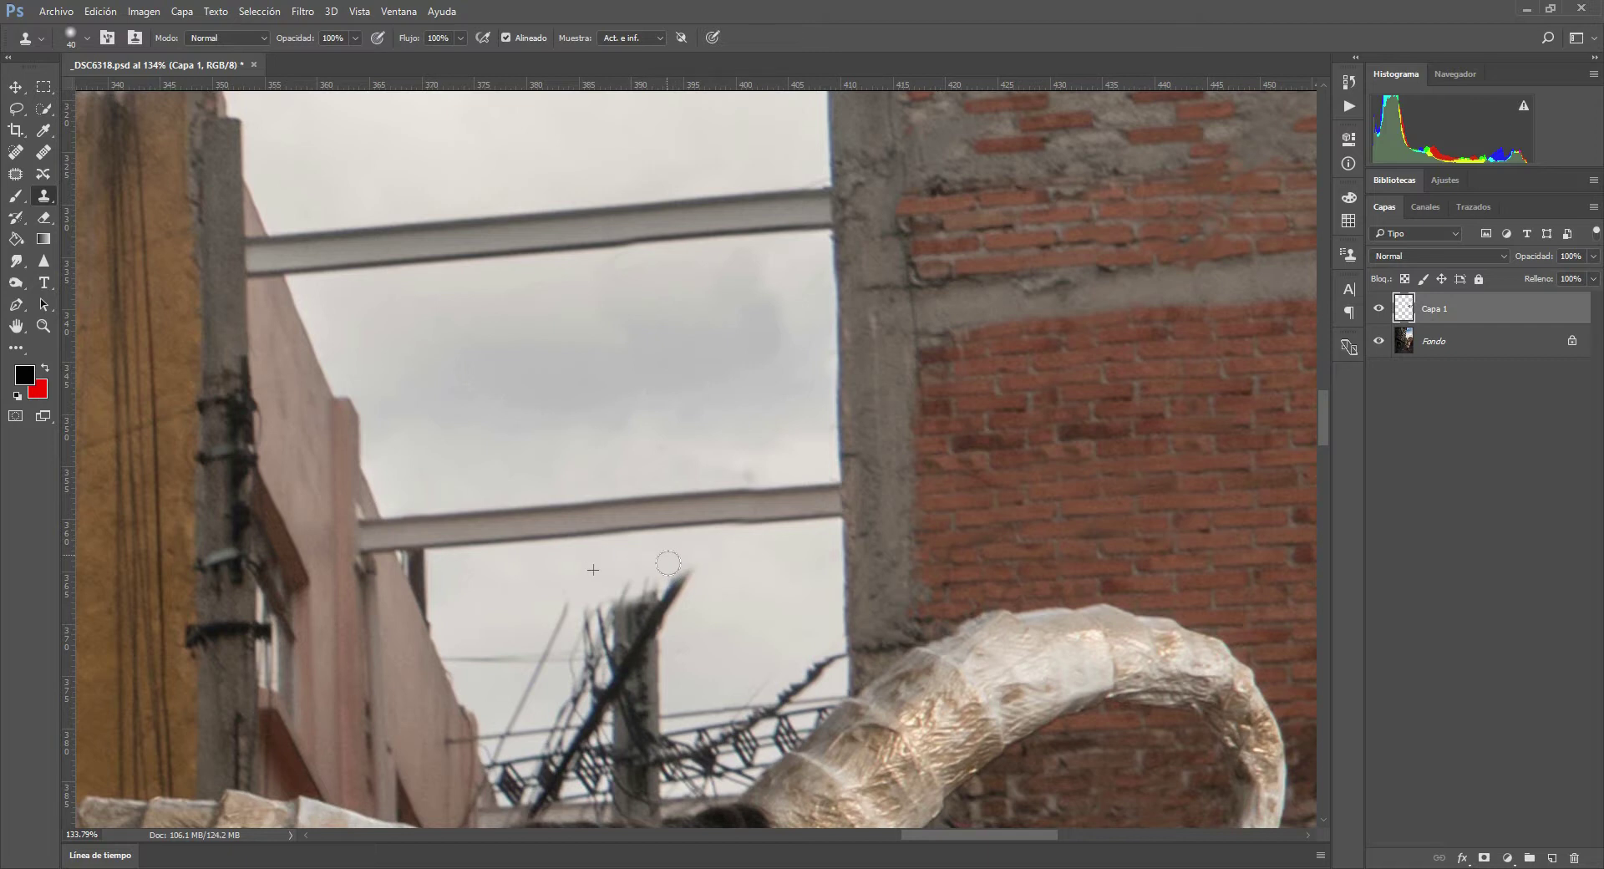
left_click_drag(674, 577, 685, 591)
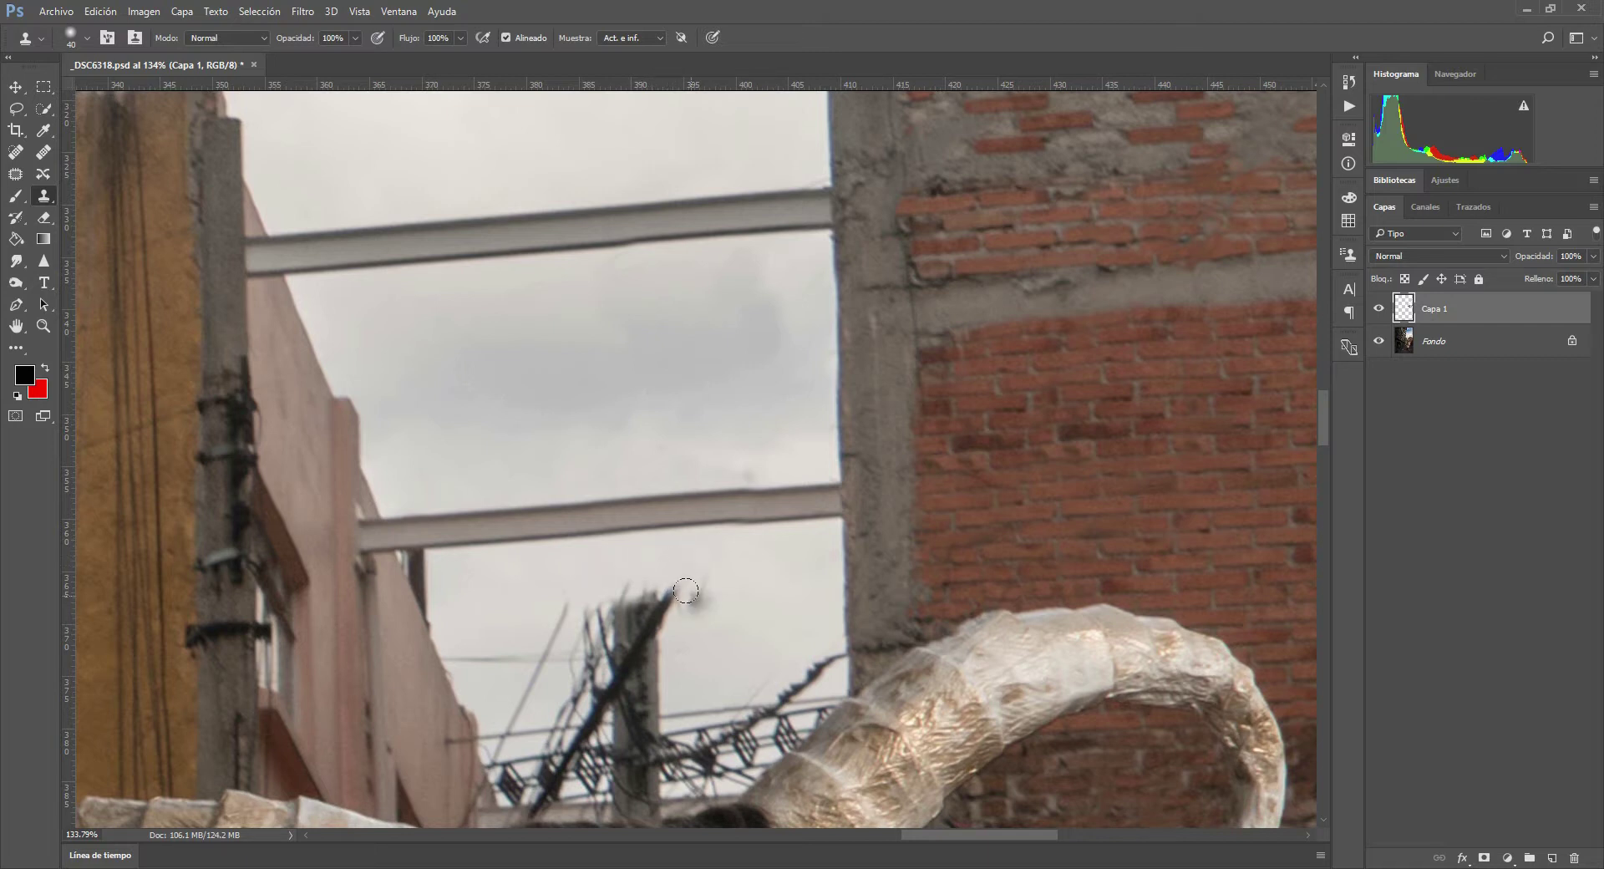
- Heal a spot on the upper beam and even out its edge with cloned beam texture
key("ctrl+z")
left_click(16, 152)
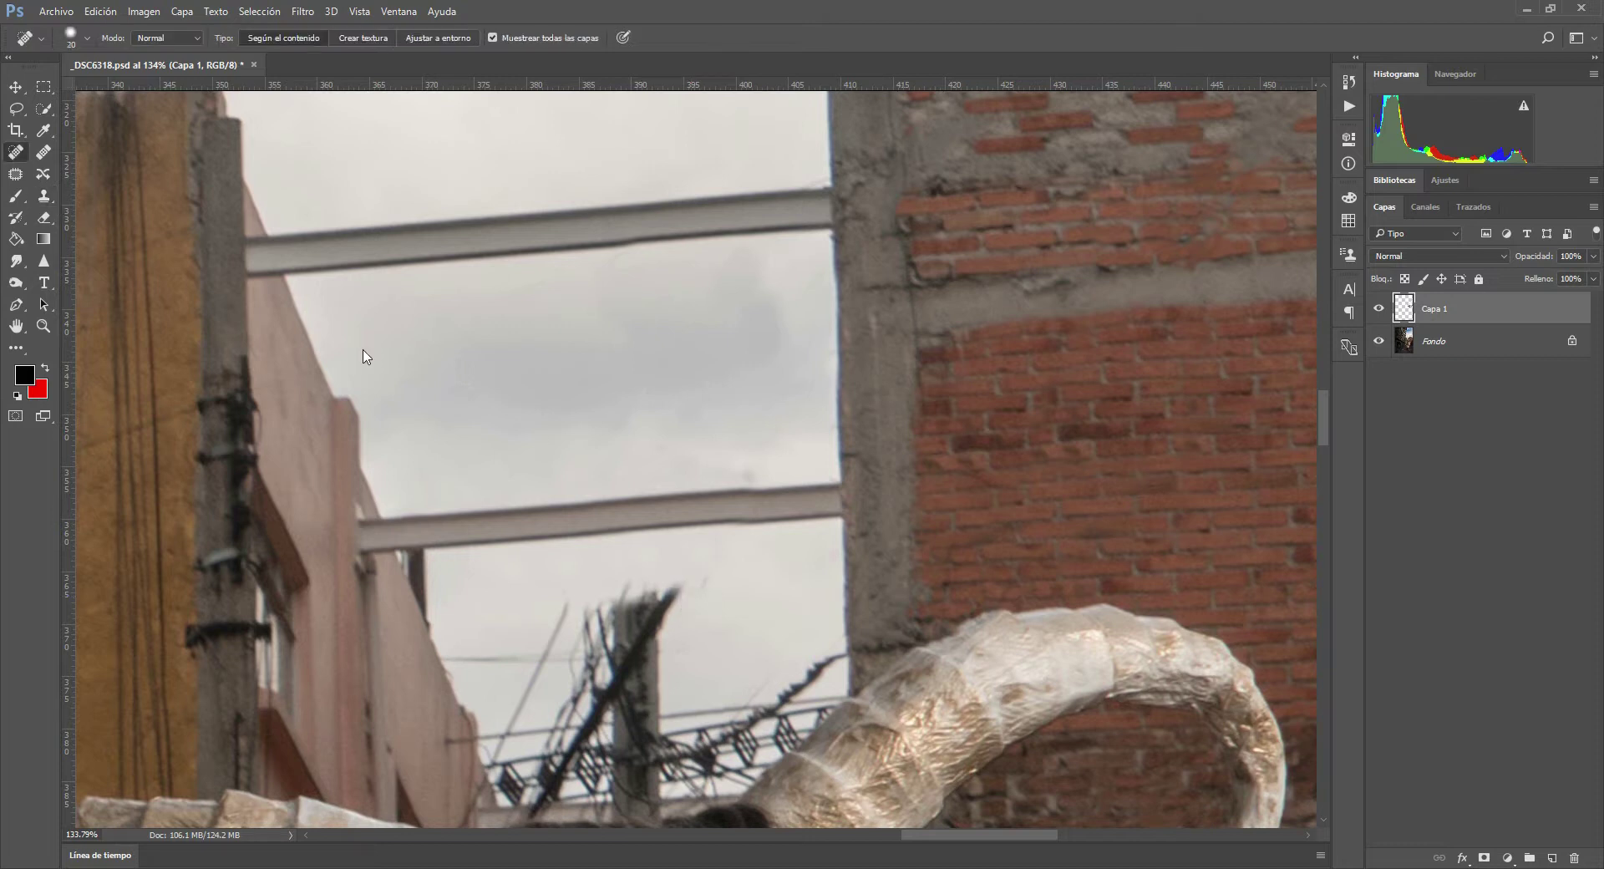
left_click_drag(731, 467, 714, 484)
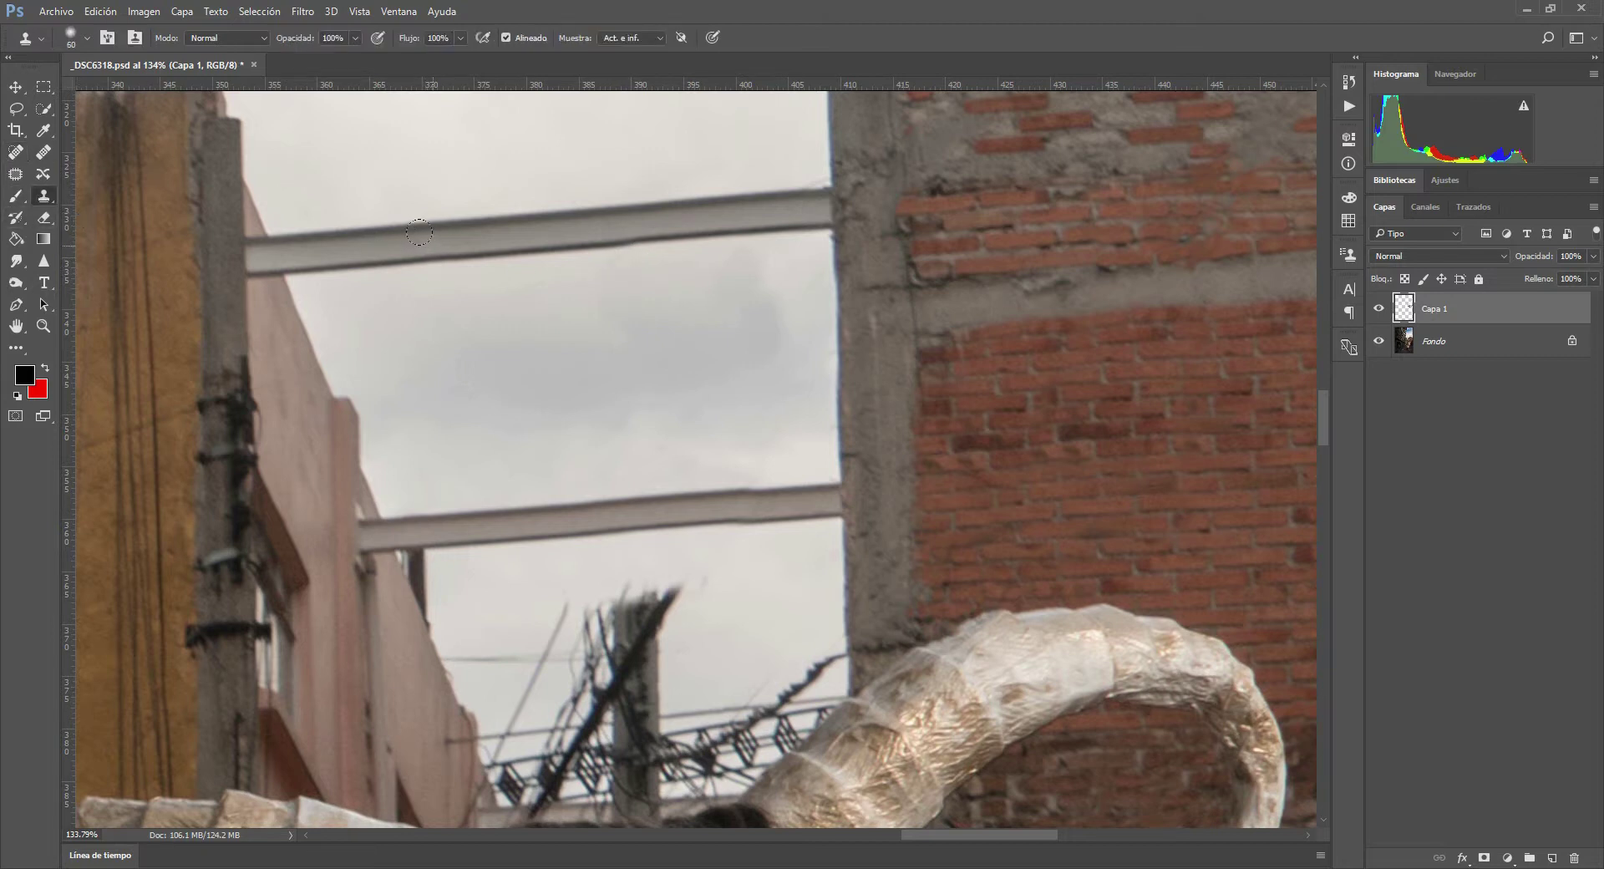
left_click(433, 242, "alt")
mouse_move(582, 210)
left_mouse_down()
mouse_move(638, 210)
mouse_move(541, 220)
left_mouse_up()
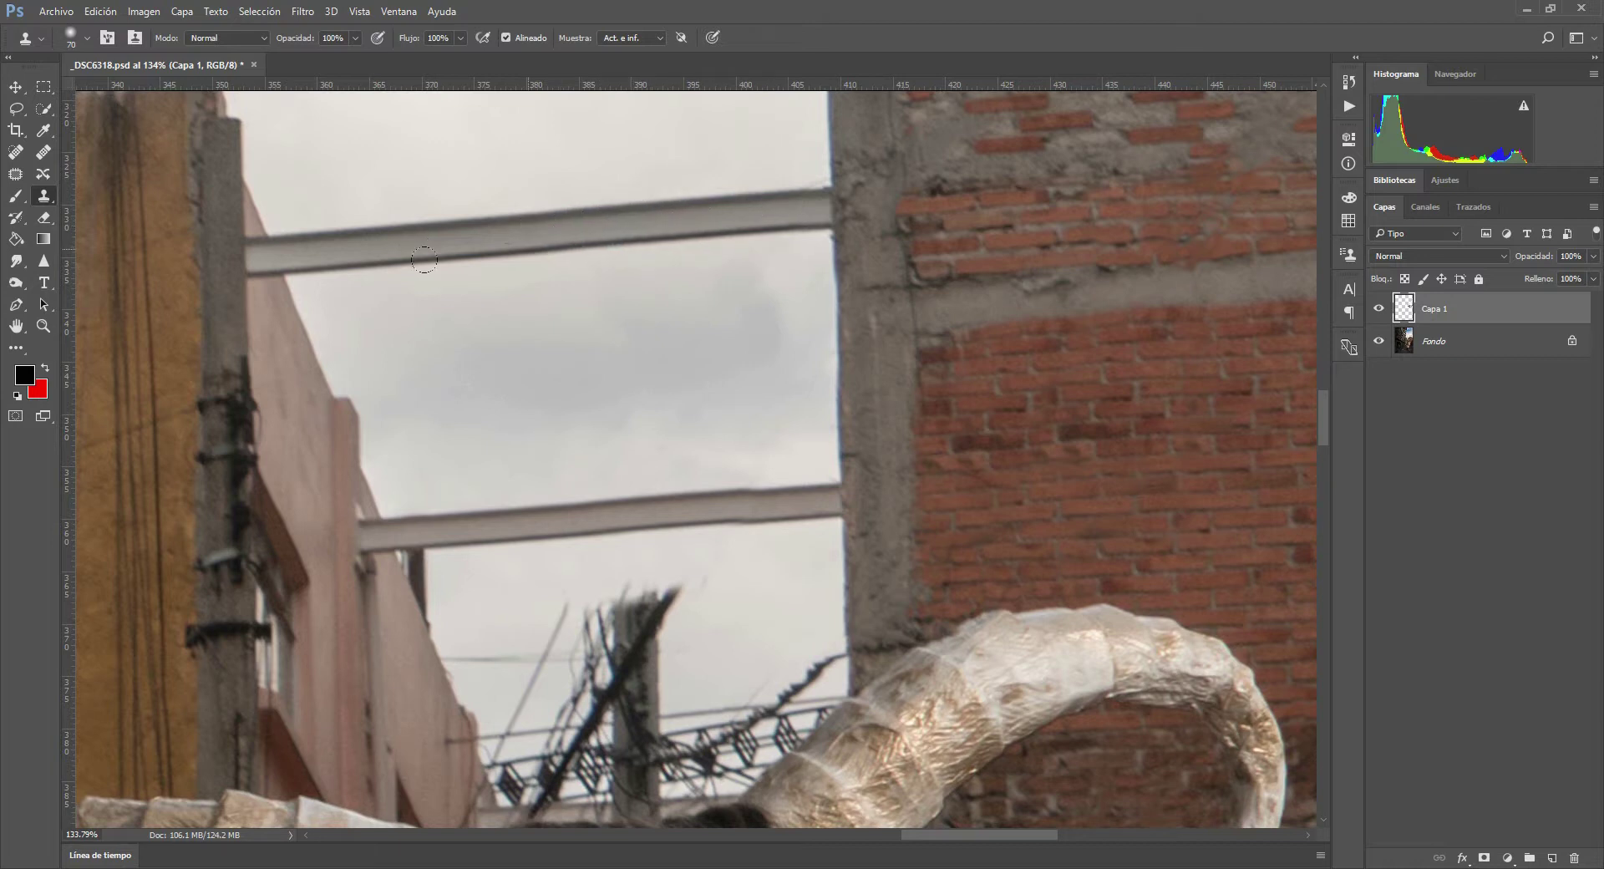
- Clone along the lower beam's top and bottom edges, undoing dark smudges
left_click_drag(501, 516, 471, 521)
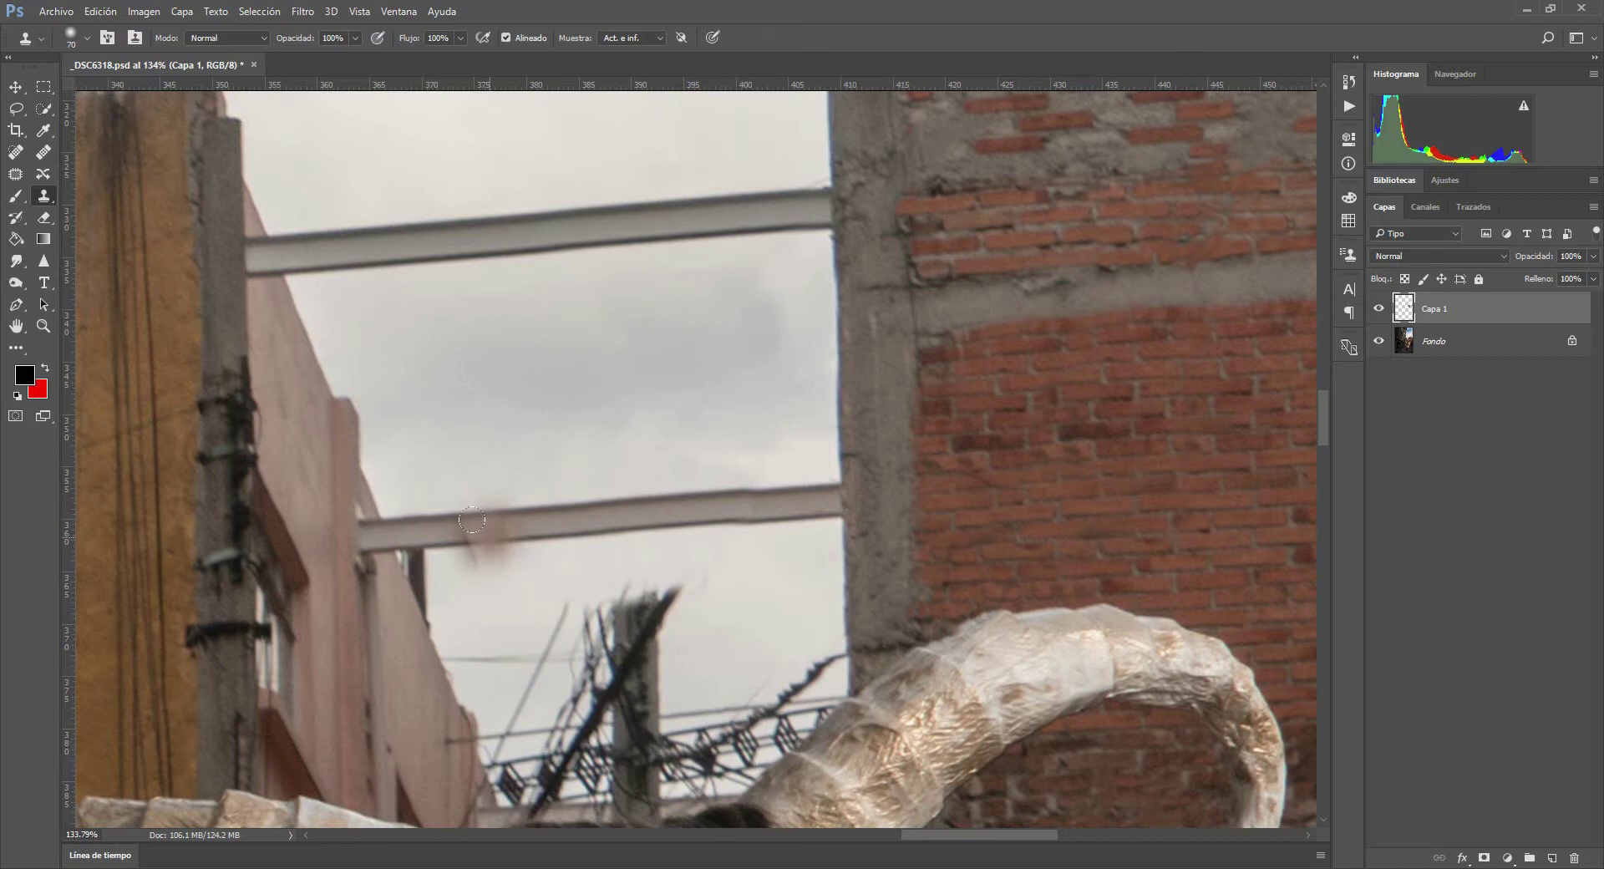
key("ctrl+z")
left_click(474, 529, "alt")
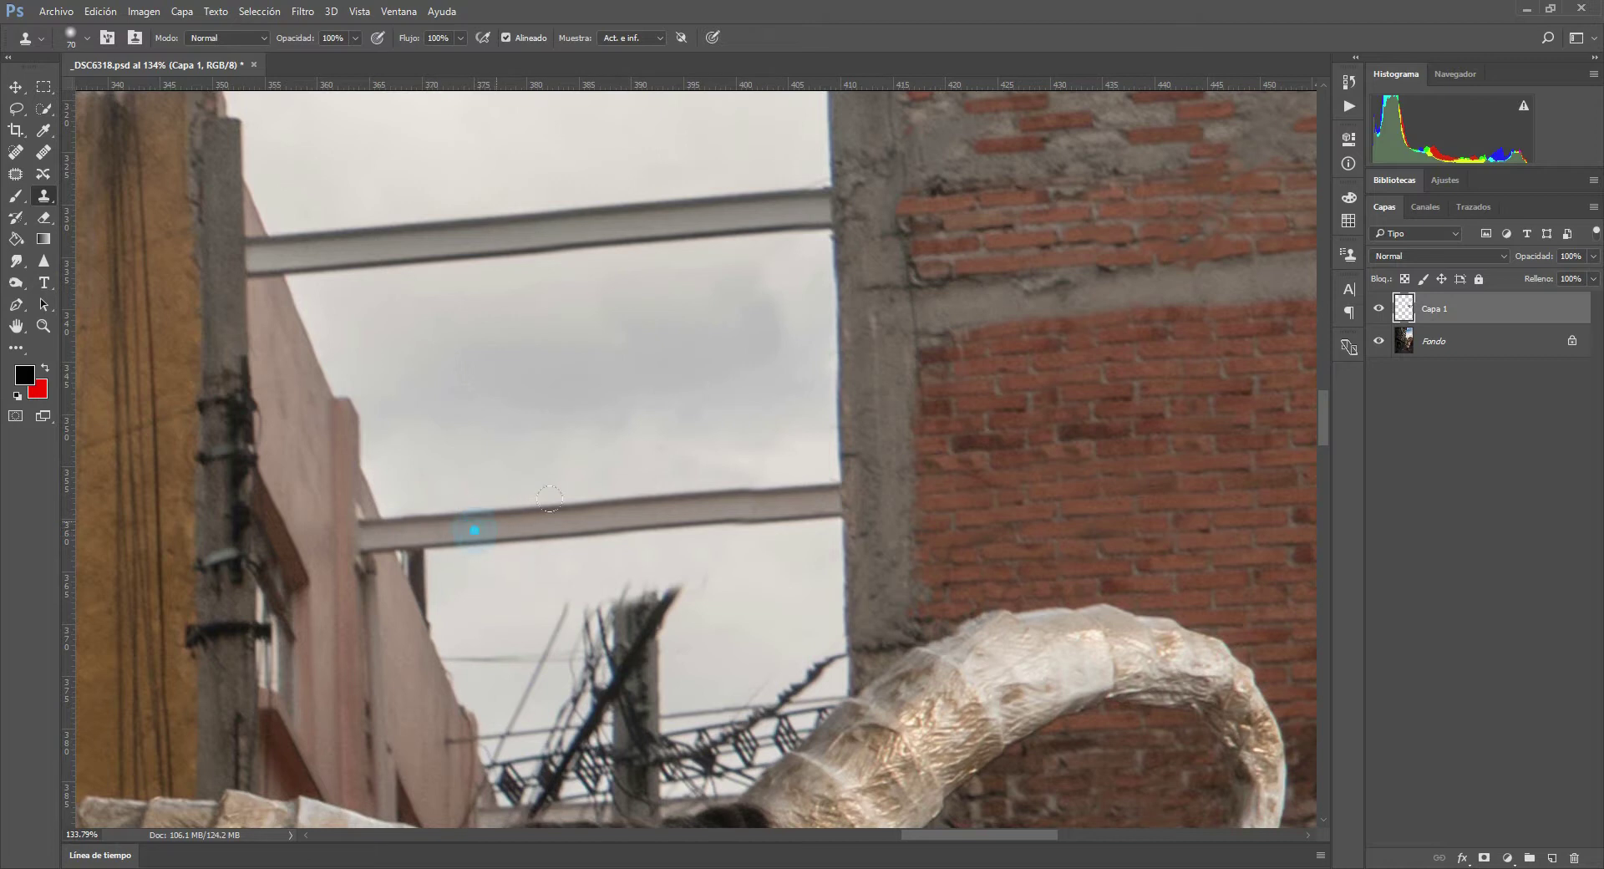
mouse_move(576, 502)
left_mouse_down()
mouse_move(635, 500)
mouse_move(578, 512)
mouse_move(554, 478)
mouse_move(609, 502)
mouse_move(587, 516)
mouse_move(650, 507)
left_mouse_up()
key("ctrl+z")
left_click(475, 531, "alt")
mouse_move(602, 514)
left_mouse_down()
mouse_move(562, 502)
mouse_move(729, 492)
mouse_move(592, 507)
mouse_move(805, 574)
left_mouse_up()
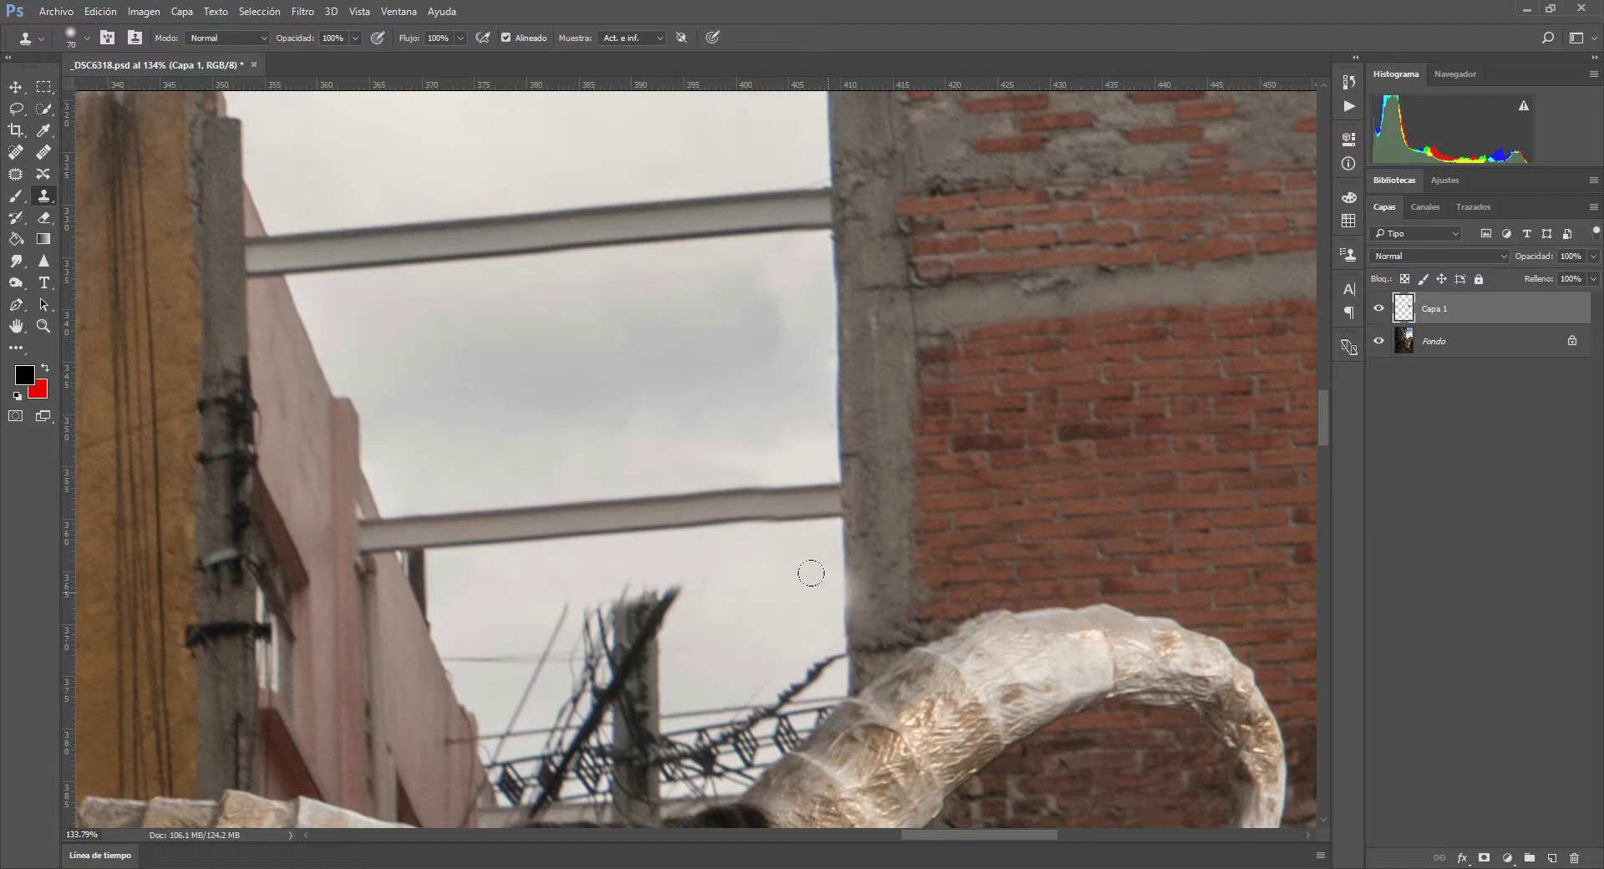
left_click(769, 591)
key("ctrl+z")
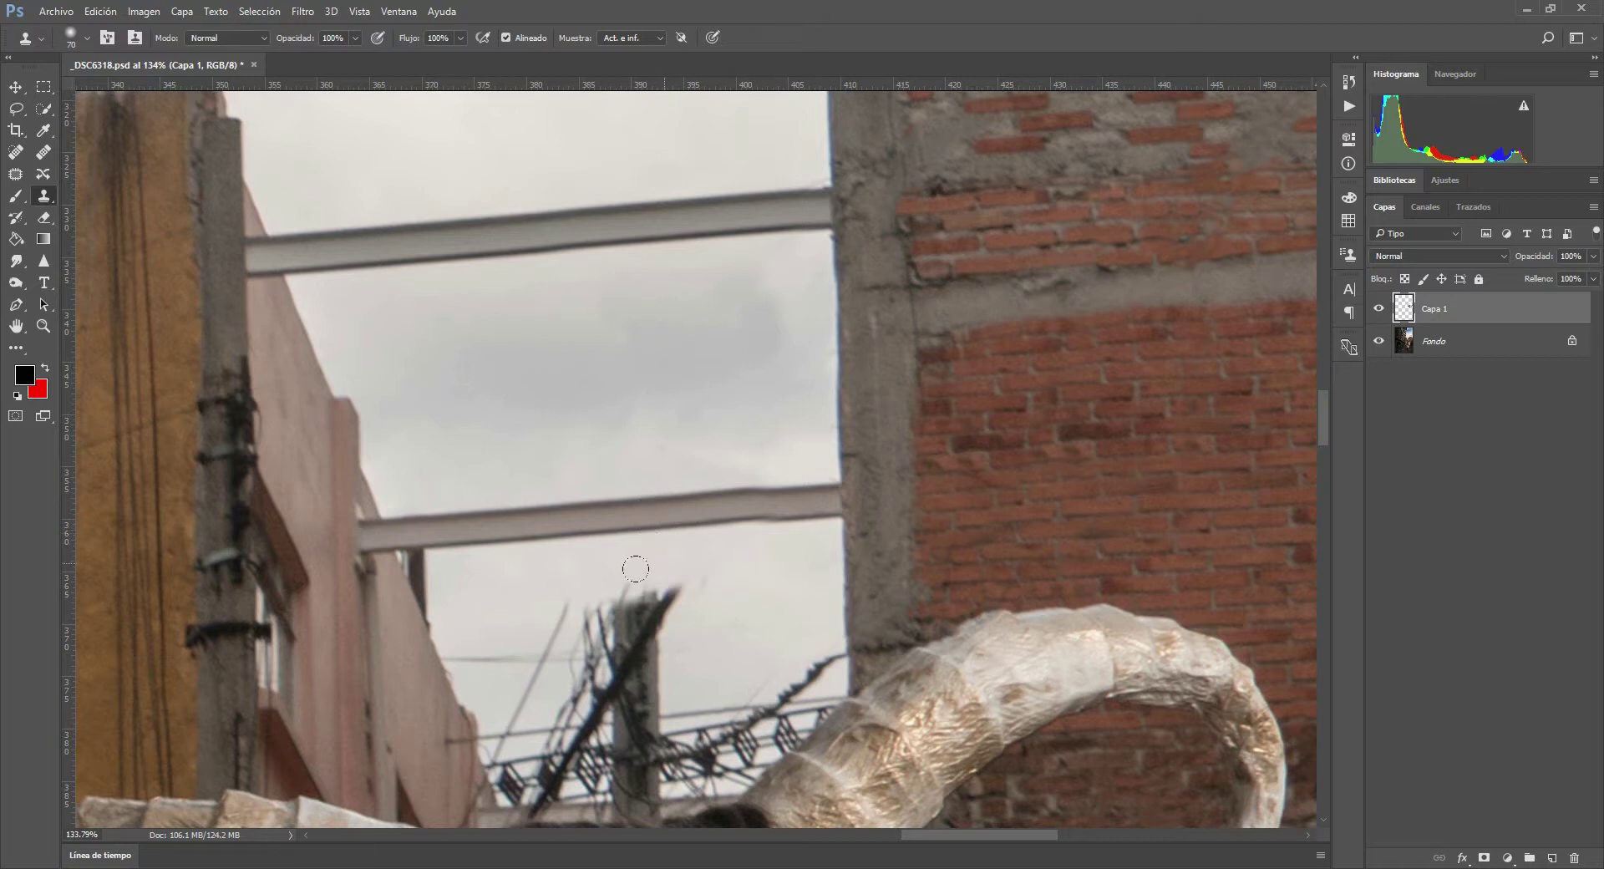
key("ctrl+z")
left_click_drag(699, 507, 775, 496)
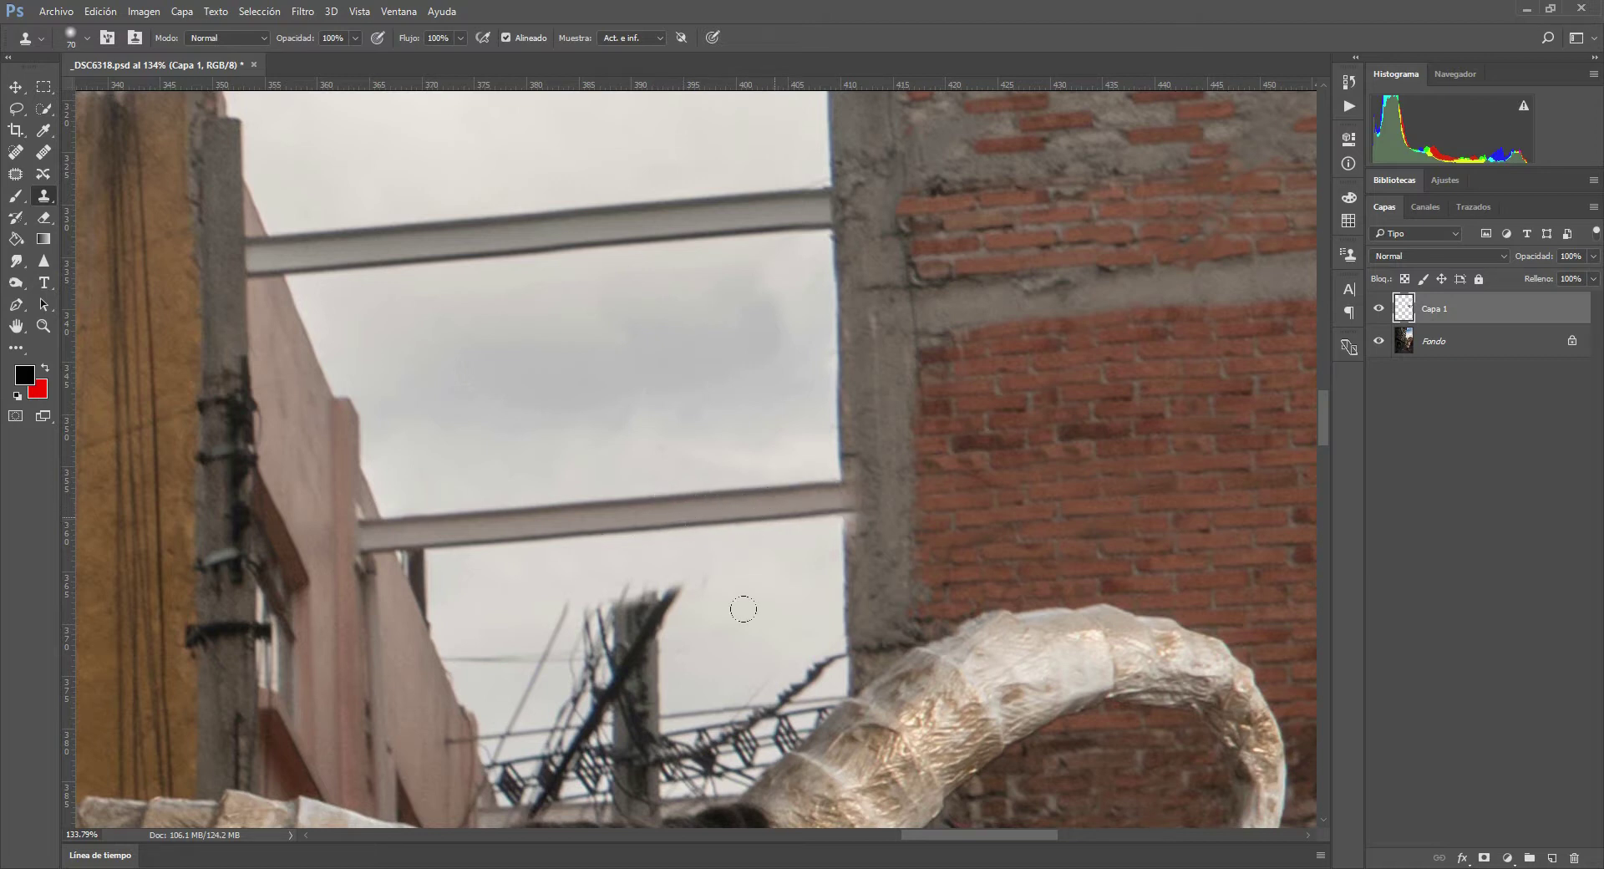
- Extend the lower beam's right end toward the wall using the upper beam end as source
left_click(840, 391, "alt")
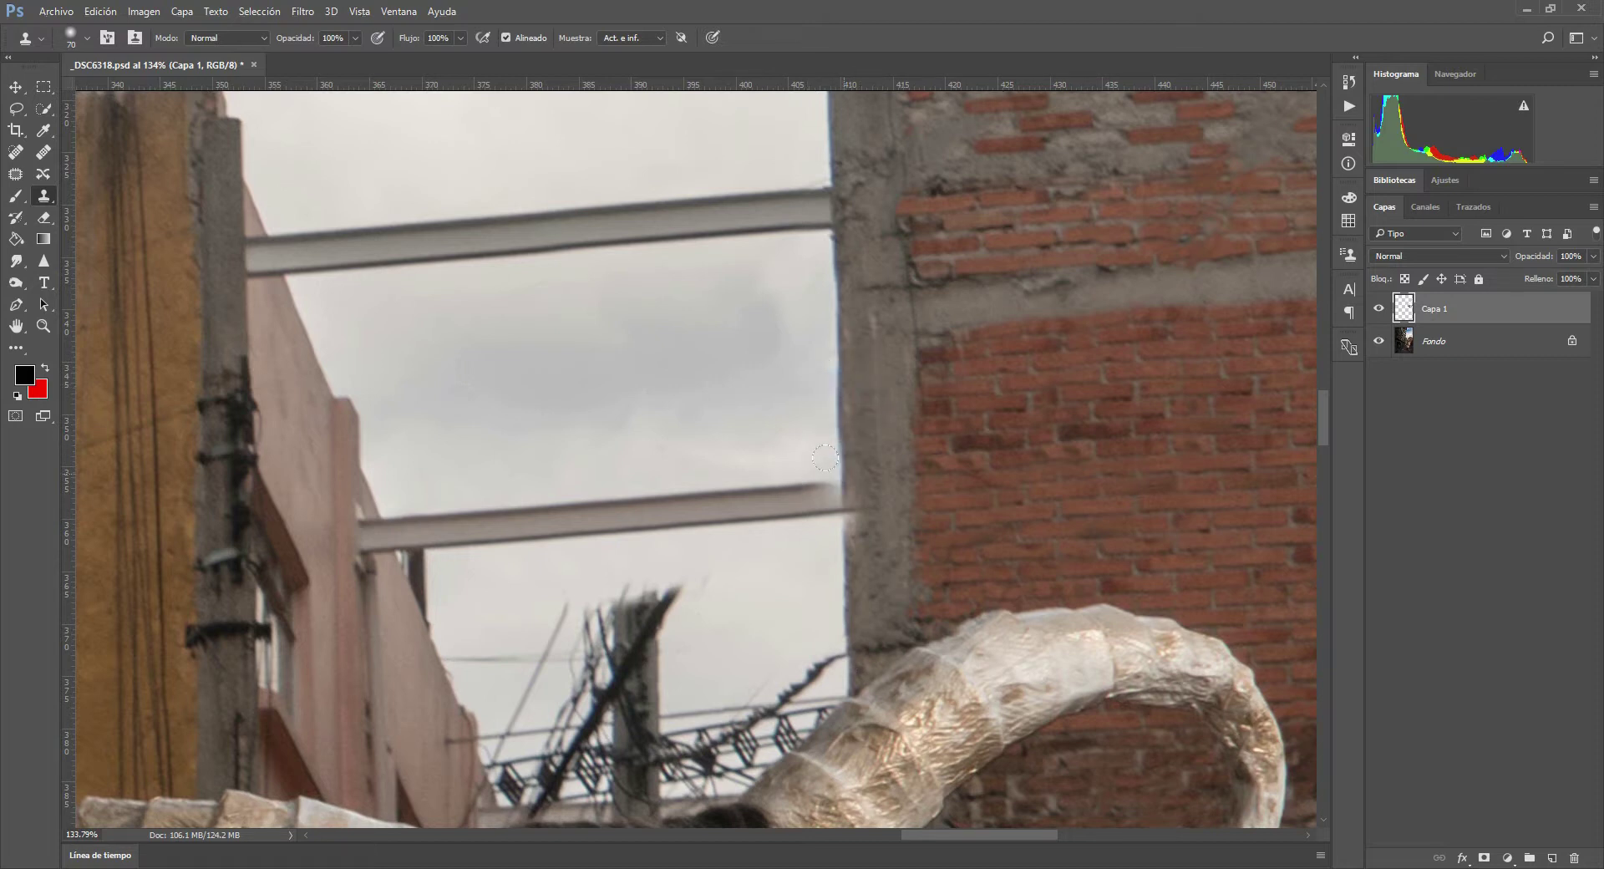
left_click_drag(832, 497, 806, 501)
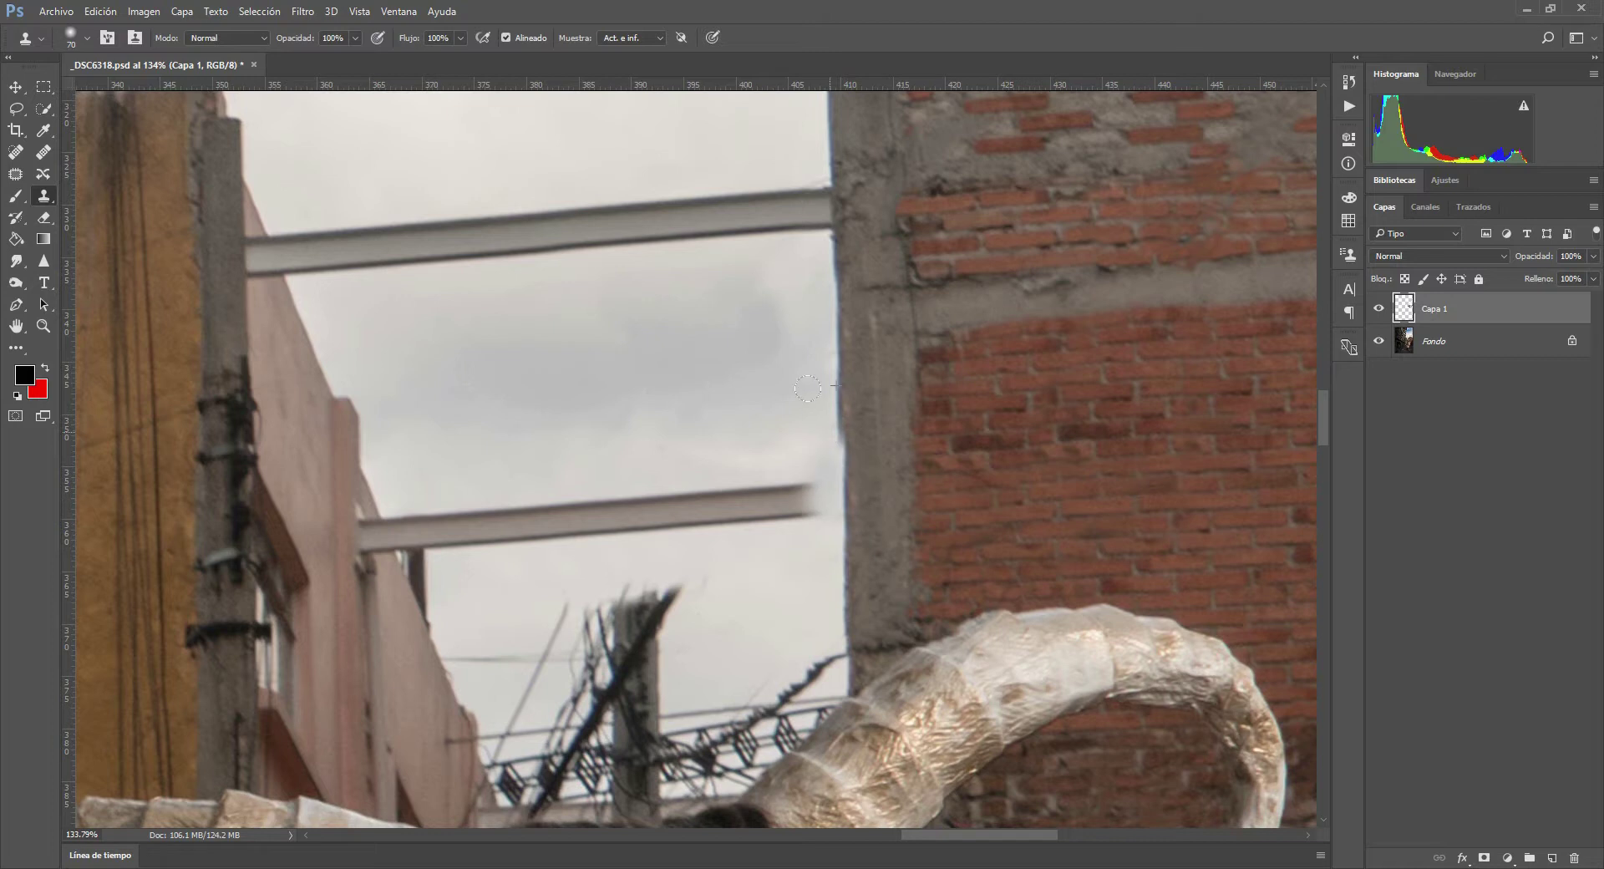
key("ctrl+z")
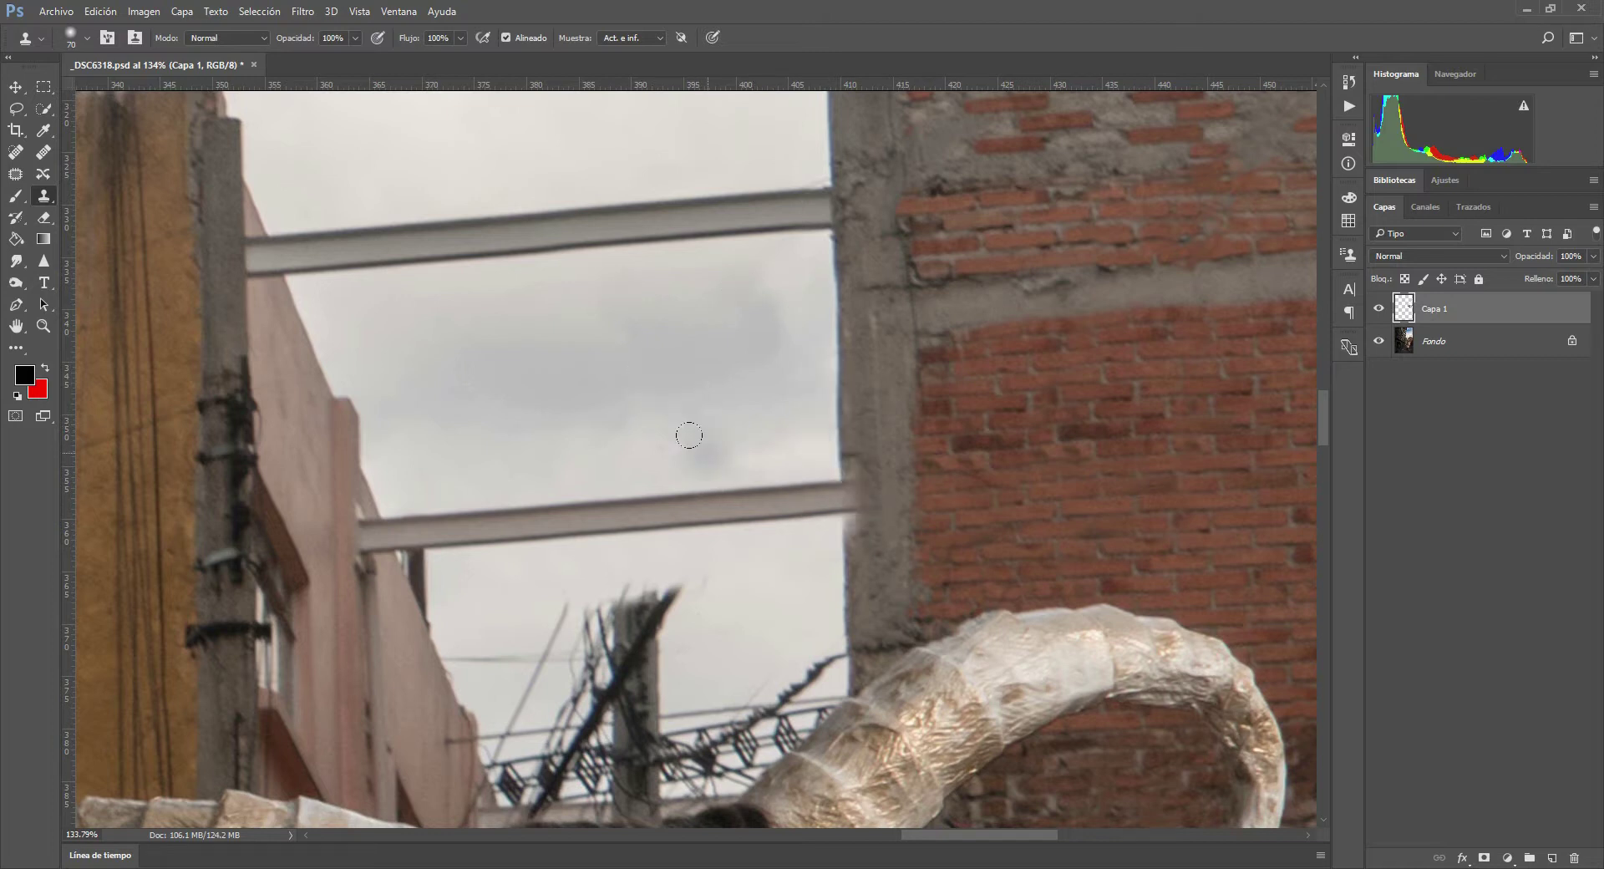
left_click(606, 239)
key("ctrl+z")
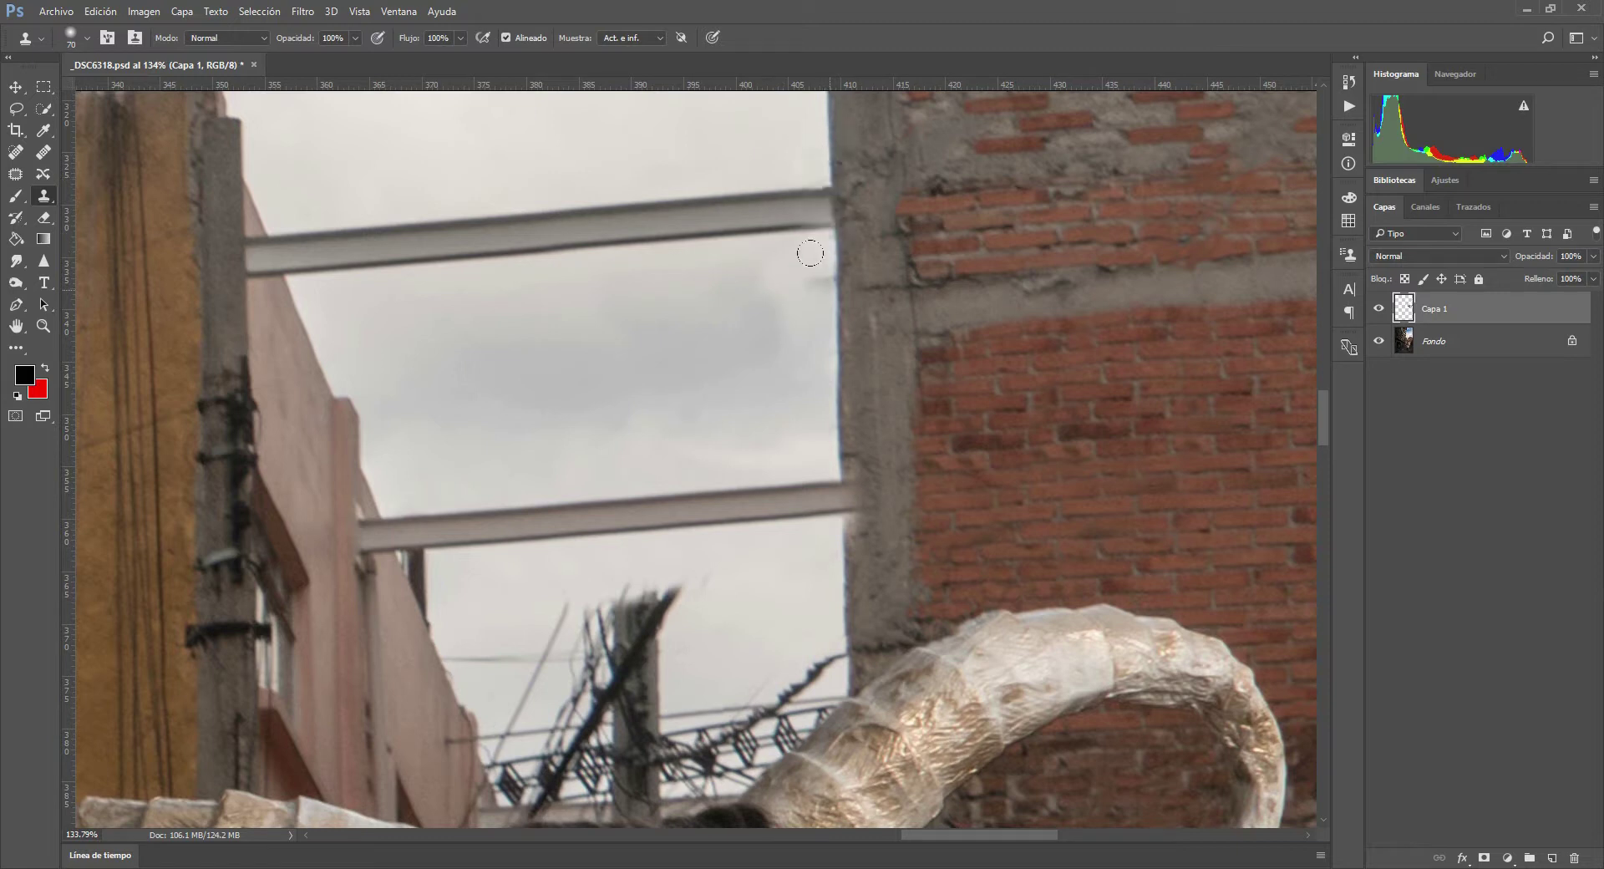
left_click(832, 206, "alt")
mouse_move(837, 521)
left_mouse_down()
mouse_move(805, 522)
mouse_move(852, 502)
left_mouse_up()
left_click_drag(735, 288, 701, 273)
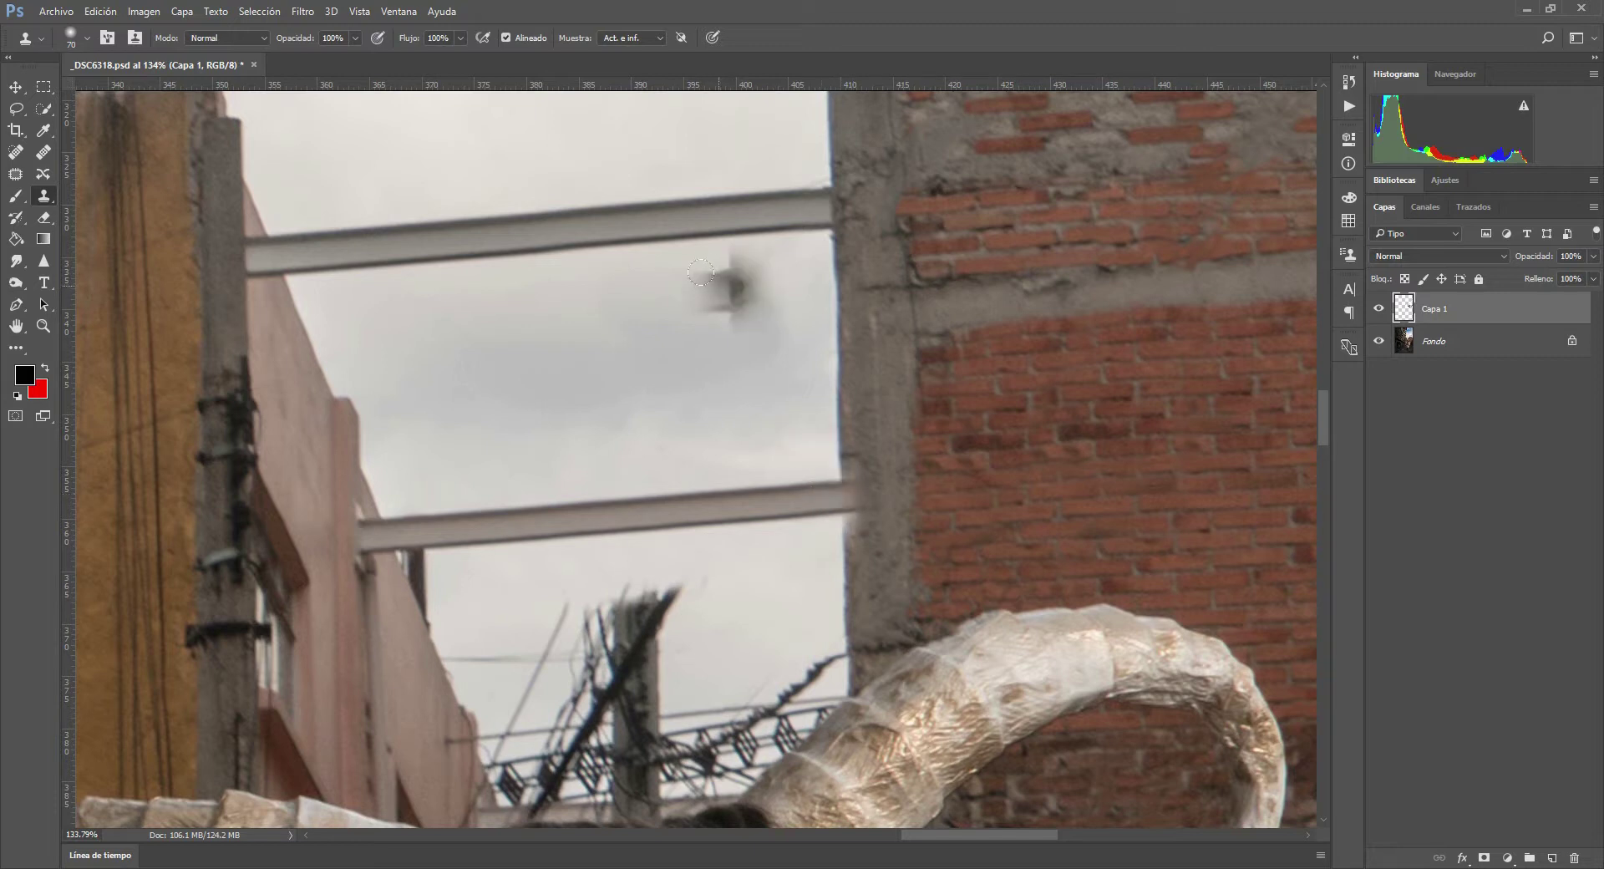
key("ctrl+z")
- Heal the wall edge beside the lower beam's end
key("j")
left_click_drag(845, 464, 845, 589)
left_click_drag(842, 498, 844, 547)
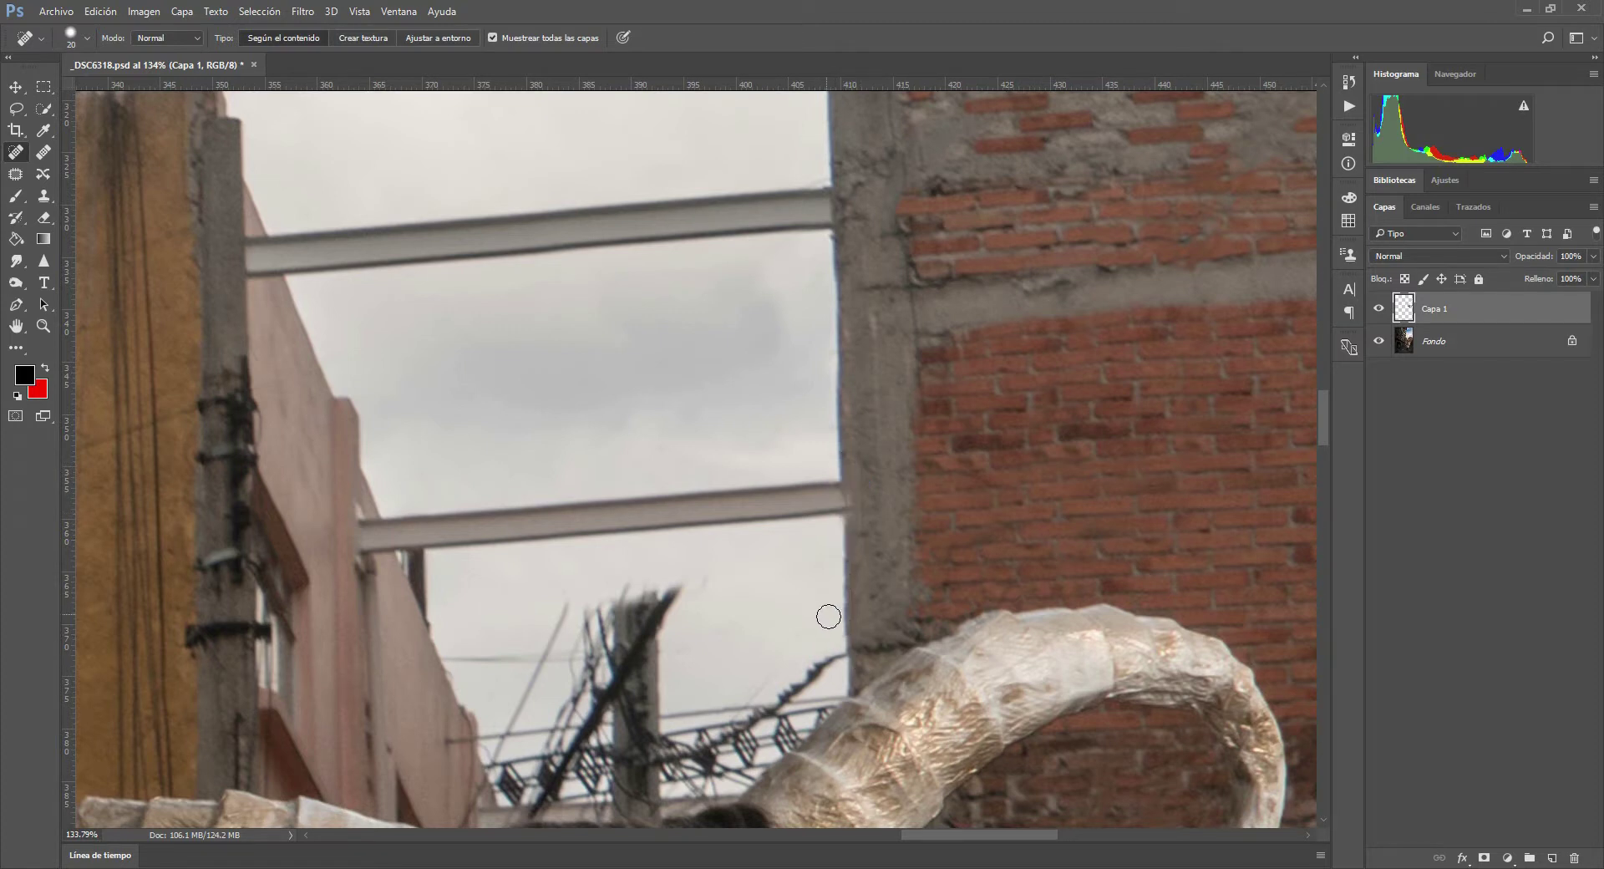
- Trim the protrusion at the beam's right end and heal the wire tips near the pole top
left_click_drag(845, 486, 847, 543)
left_click_drag(844, 468, 852, 552)
left_click_drag(845, 488, 847, 535)
left_click_drag(711, 575, 681, 620)
left_click_drag(483, 669, 423, 476)
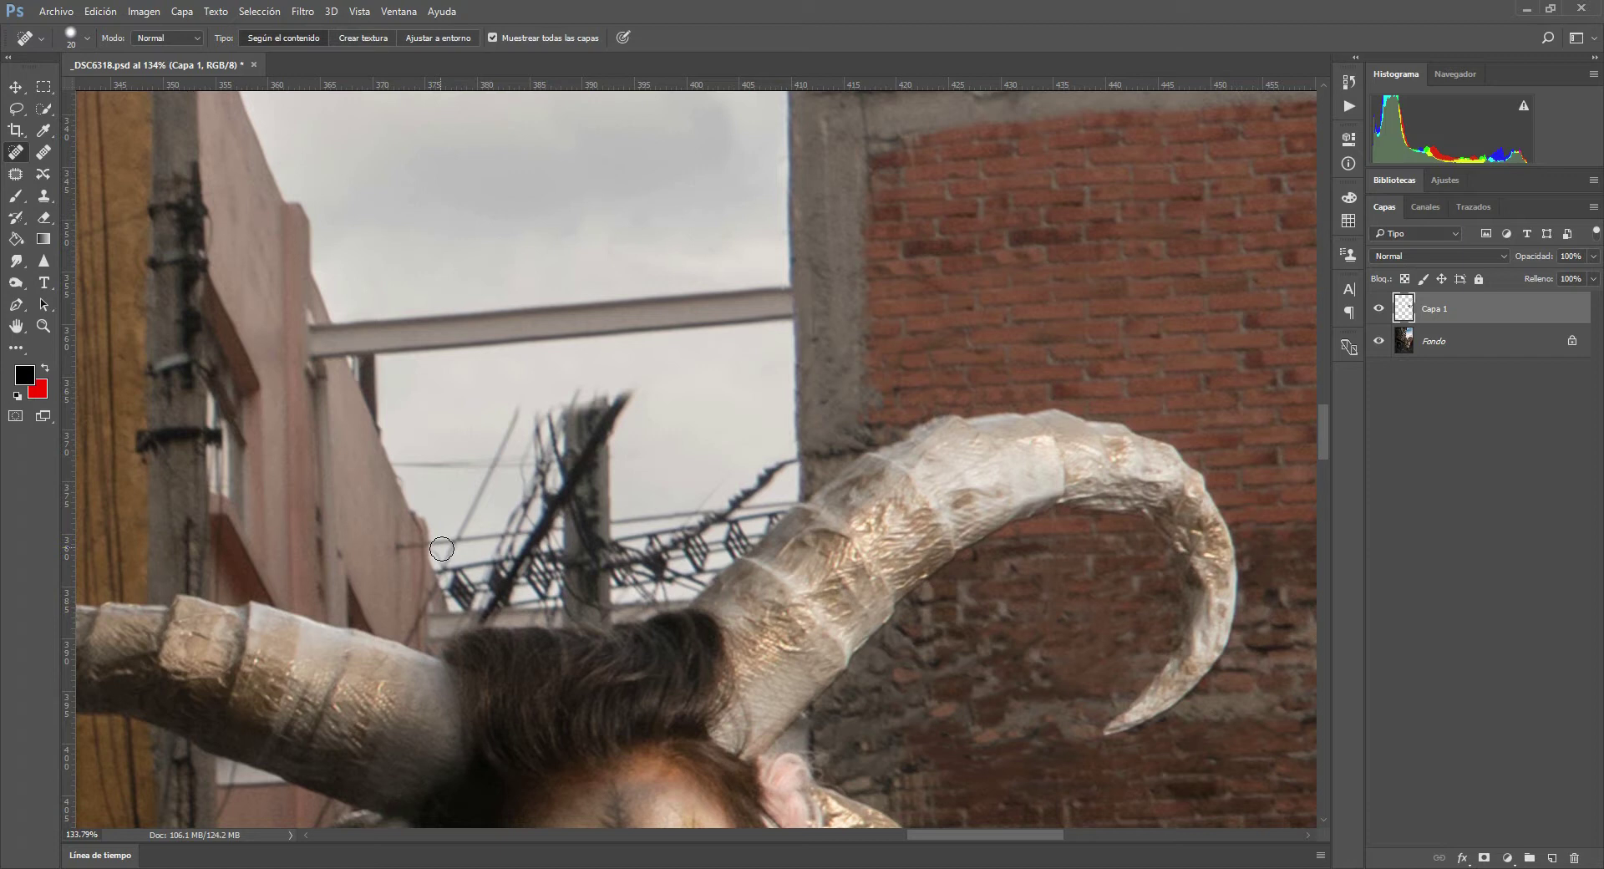
- With a red brush, circle the wire lattice and draw a question mark above it
left_click(15, 195)
left_click(45, 369)
mouse_move(430, 554)
left_mouse_down()
mouse_move(592, 522)
mouse_move(474, 648)
left_mouse_up()
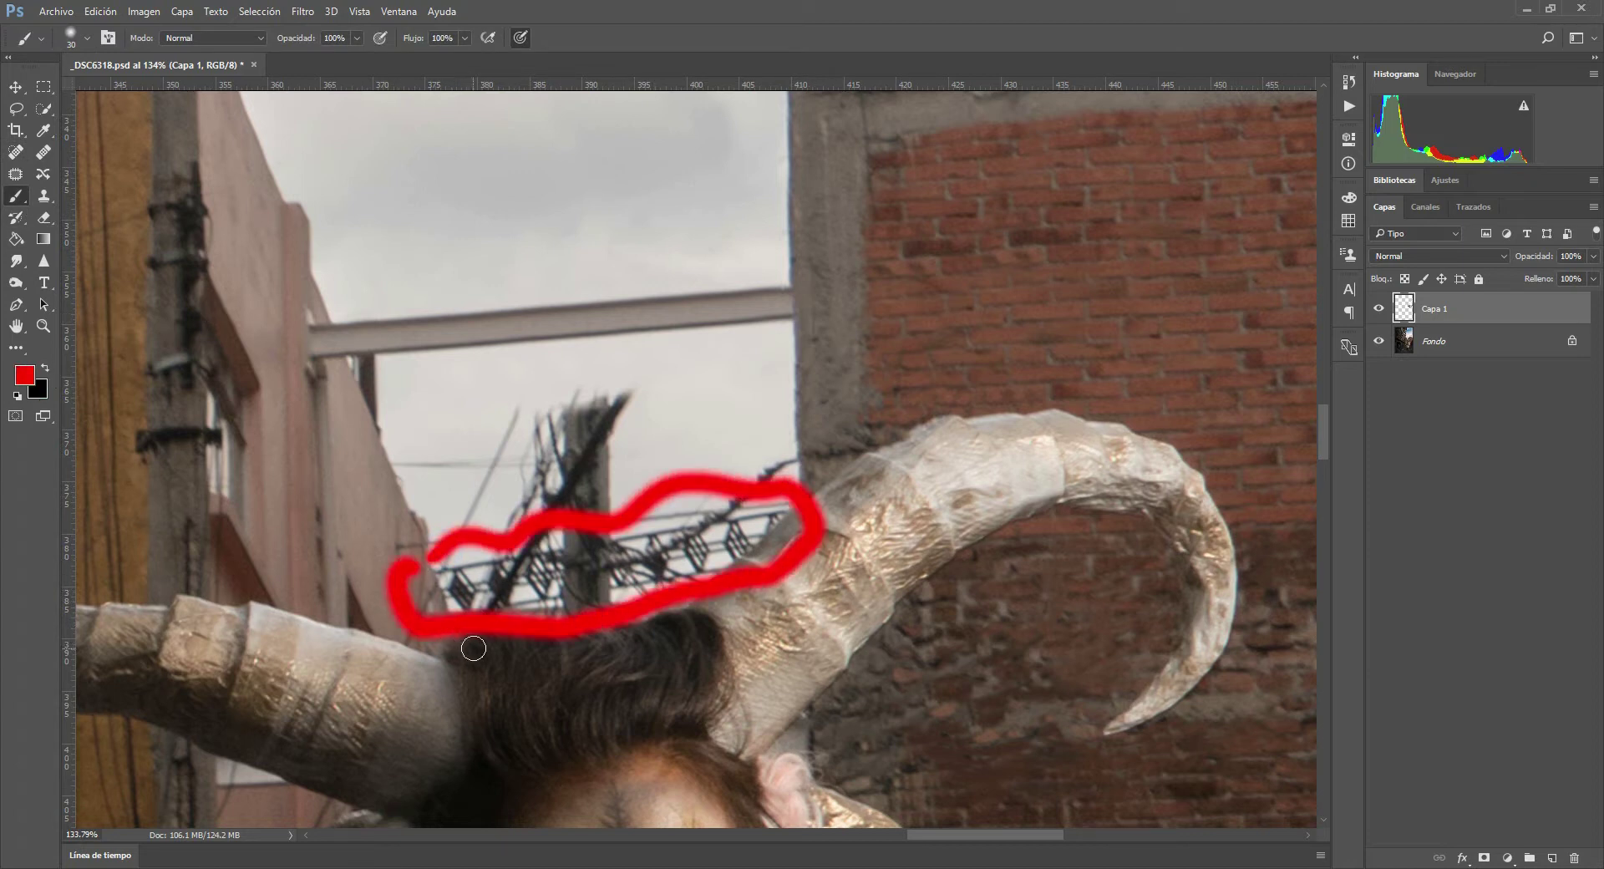
left_click_drag(577, 380, 604, 447)
left_click(610, 486)
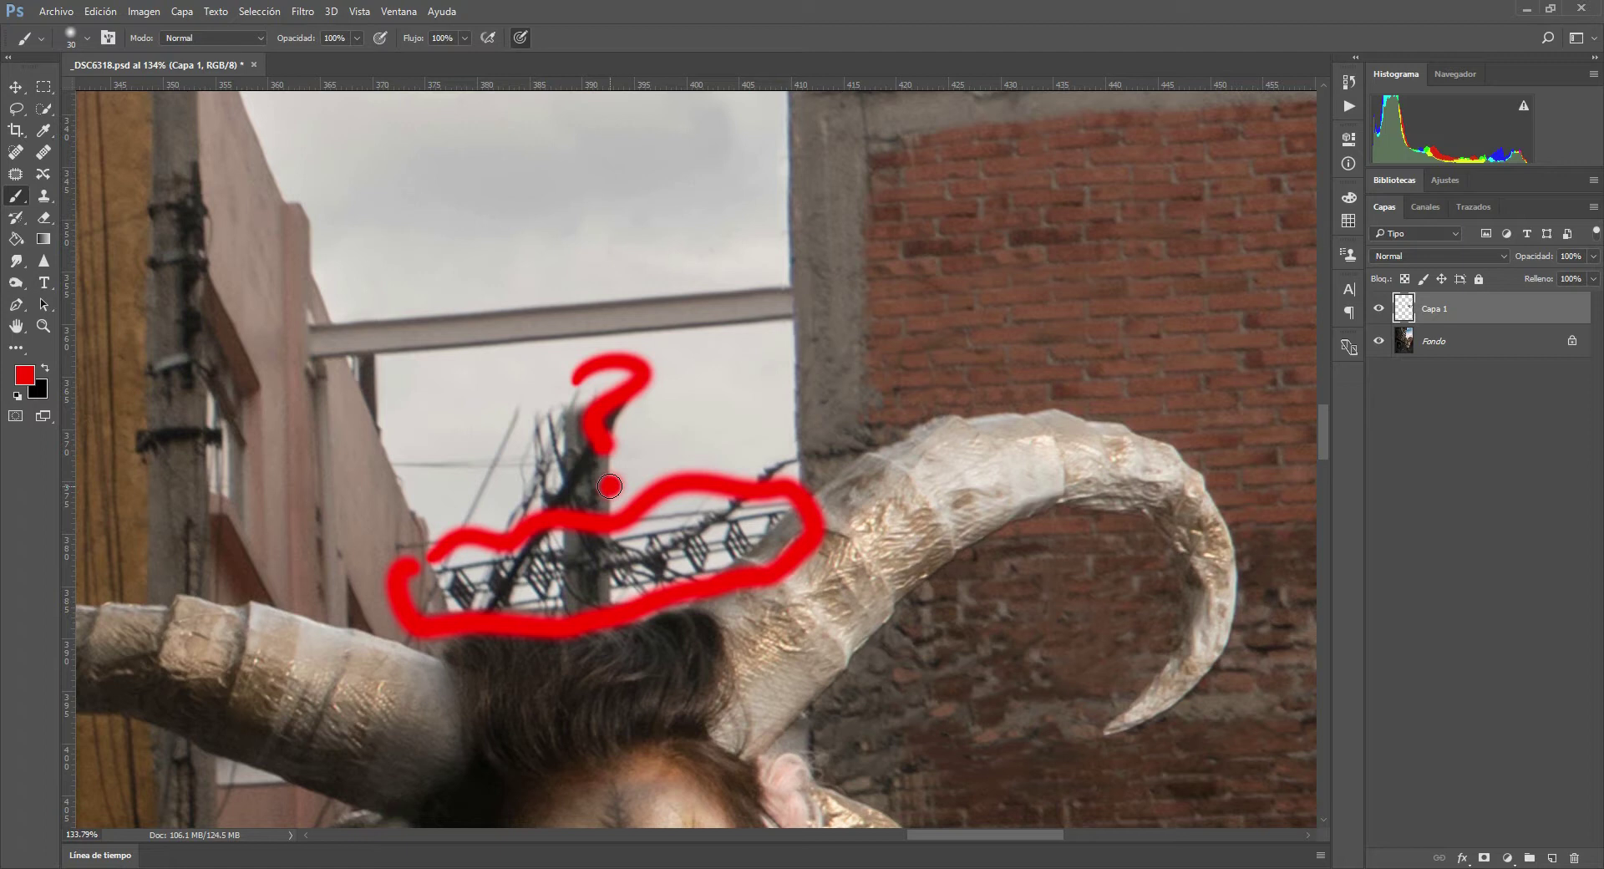
- Undo the red annotation strokes, then spot-heal the horizontal, diagonal and hooked sky wires
key("ctrl+alt+z")
key("ctrl+alt+z")
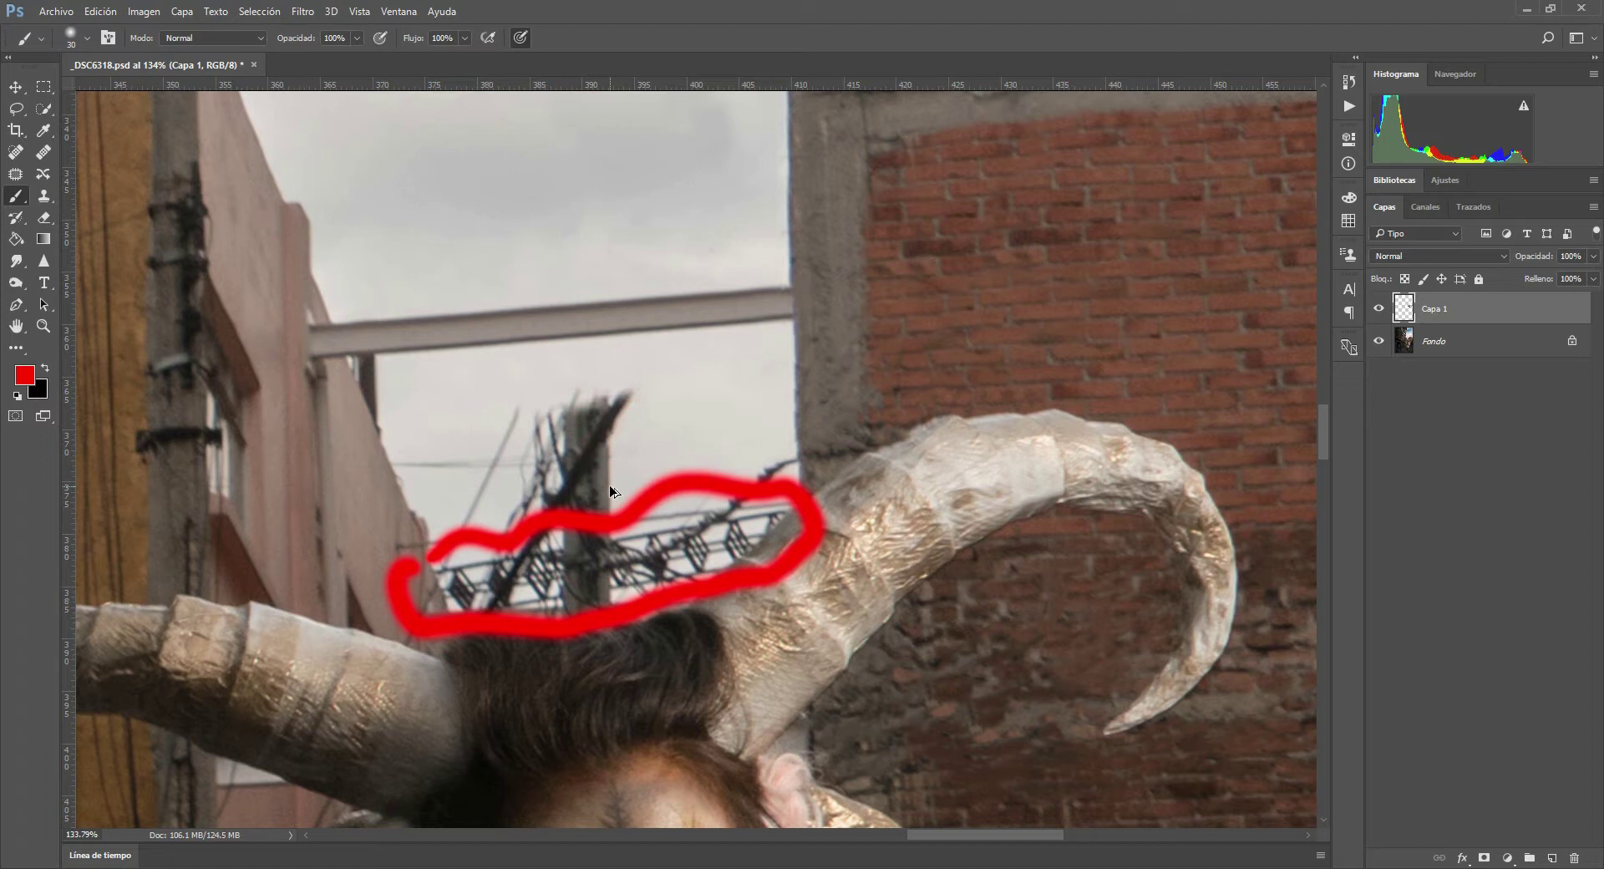
key("ctrl+alt+z")
key("ctrl+alt+z")
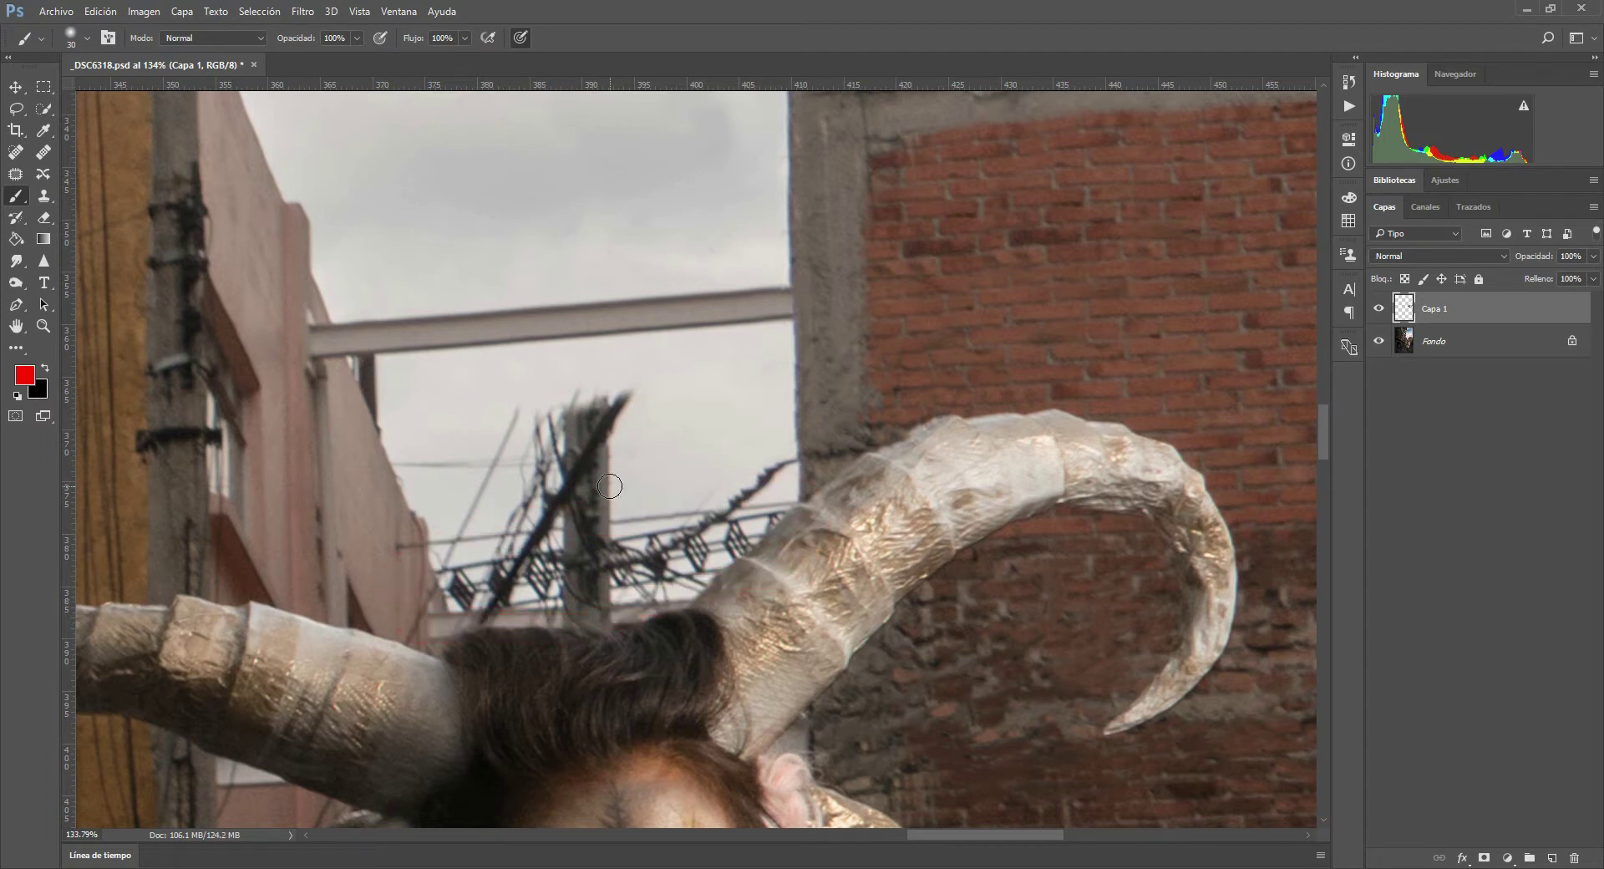
left_click(15, 151)
left_click_drag(391, 461, 539, 458)
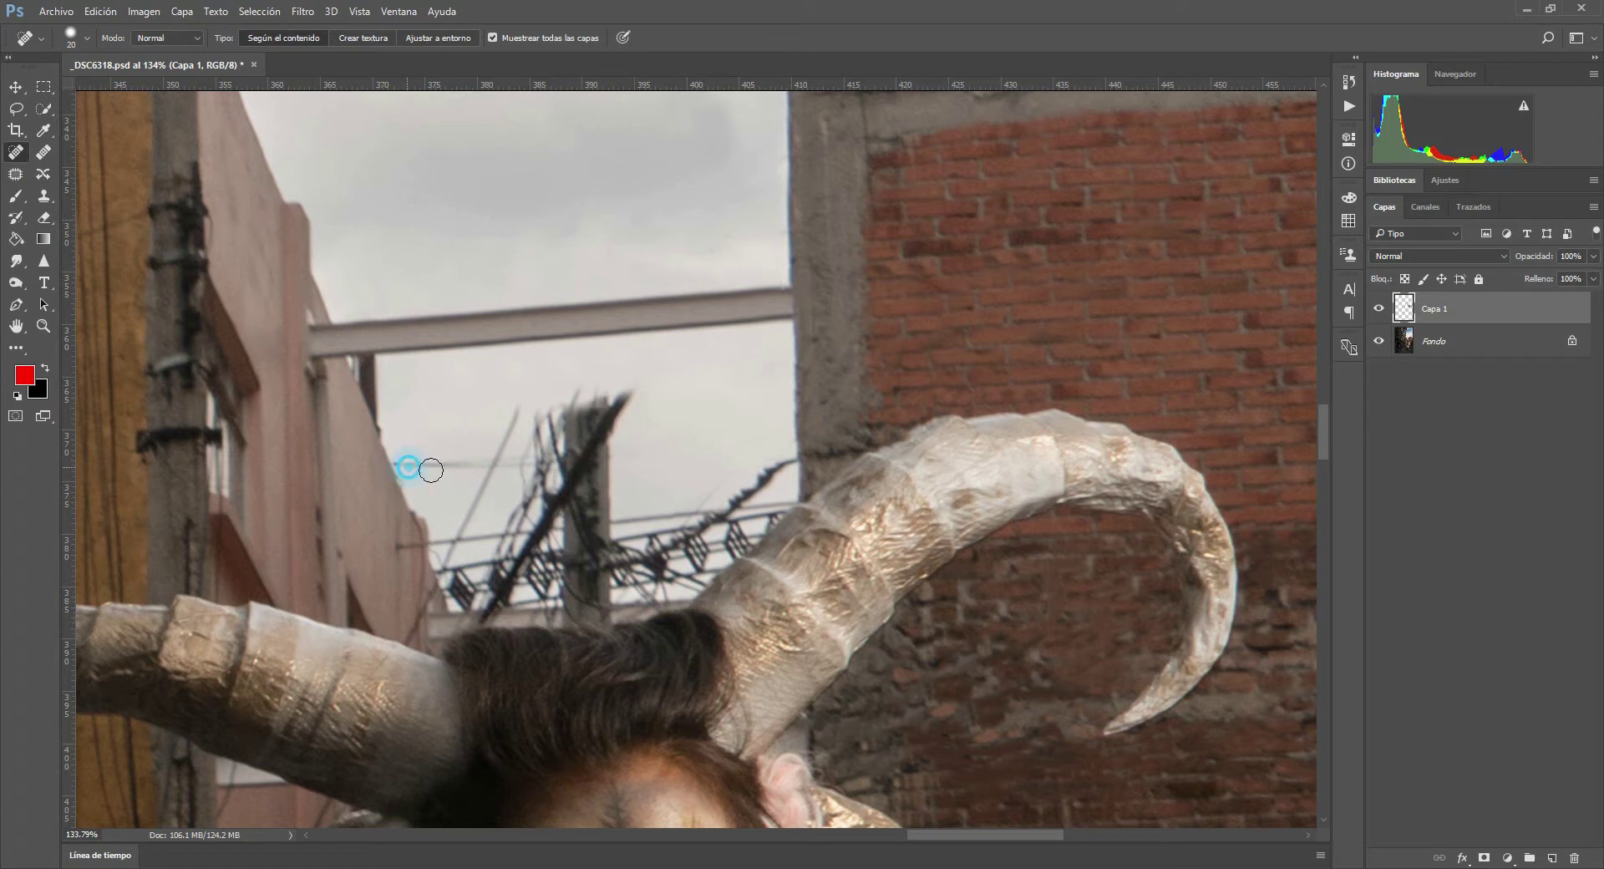
mouse_move(515, 406)
left_mouse_down()
mouse_move(477, 487)
mouse_move(438, 518)
left_mouse_up()
mouse_move(413, 464)
left_mouse_down()
mouse_move(494, 432)
mouse_move(431, 499)
mouse_move(494, 468)
left_mouse_up()
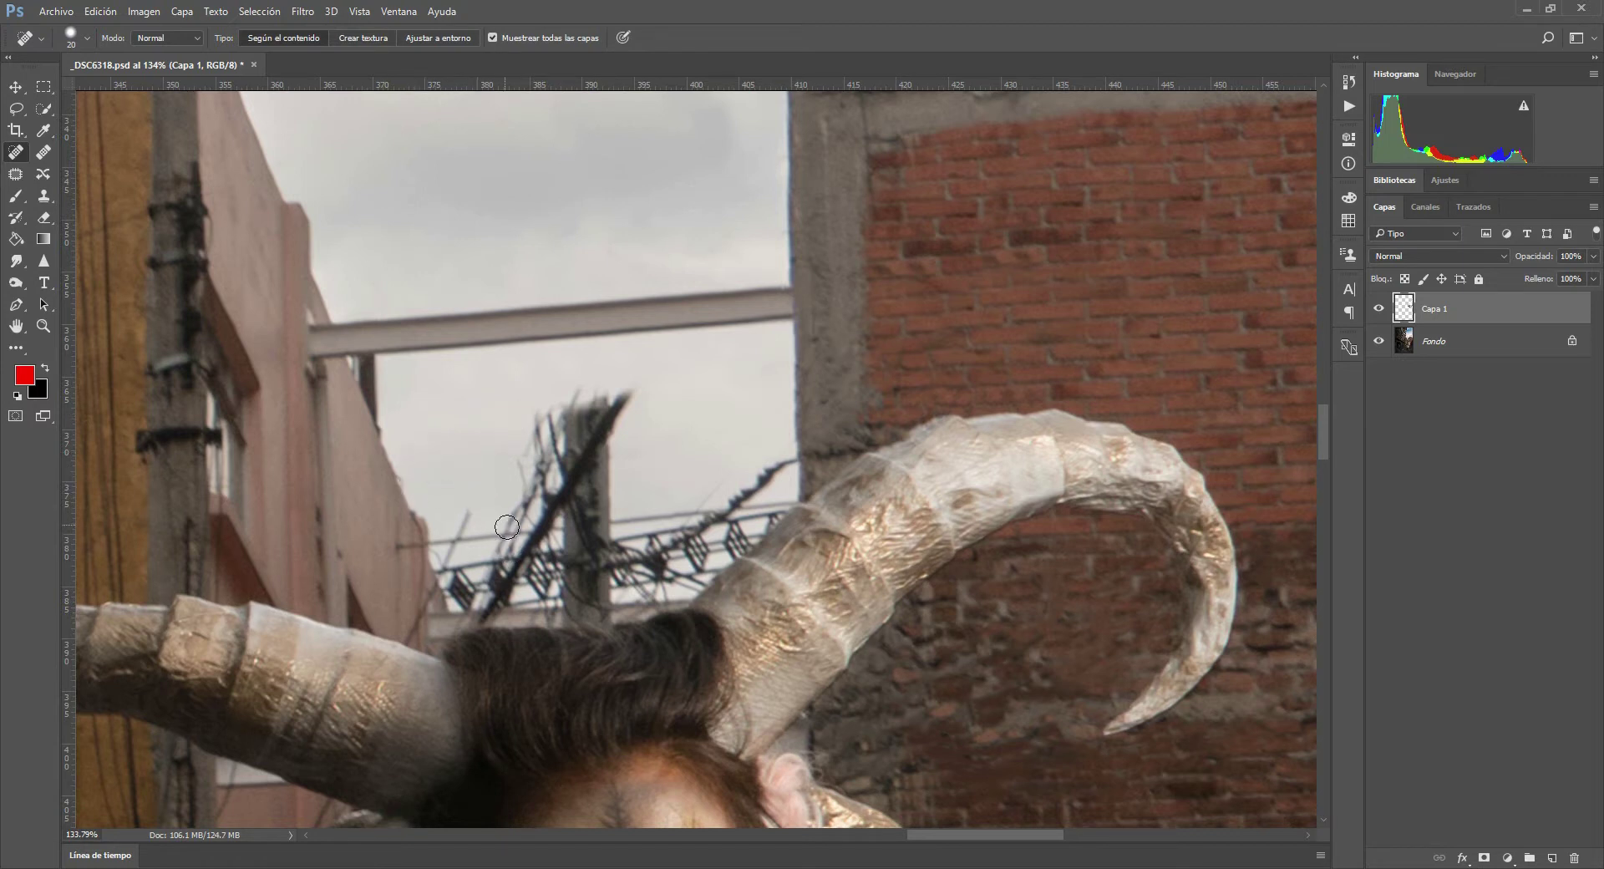
- Heal over the pole top, its wire spike, and the thin wire near the roof
mouse_move(582, 401)
left_mouse_down()
mouse_move(519, 450)
mouse_move(542, 504)
mouse_move(618, 462)
left_mouse_up()
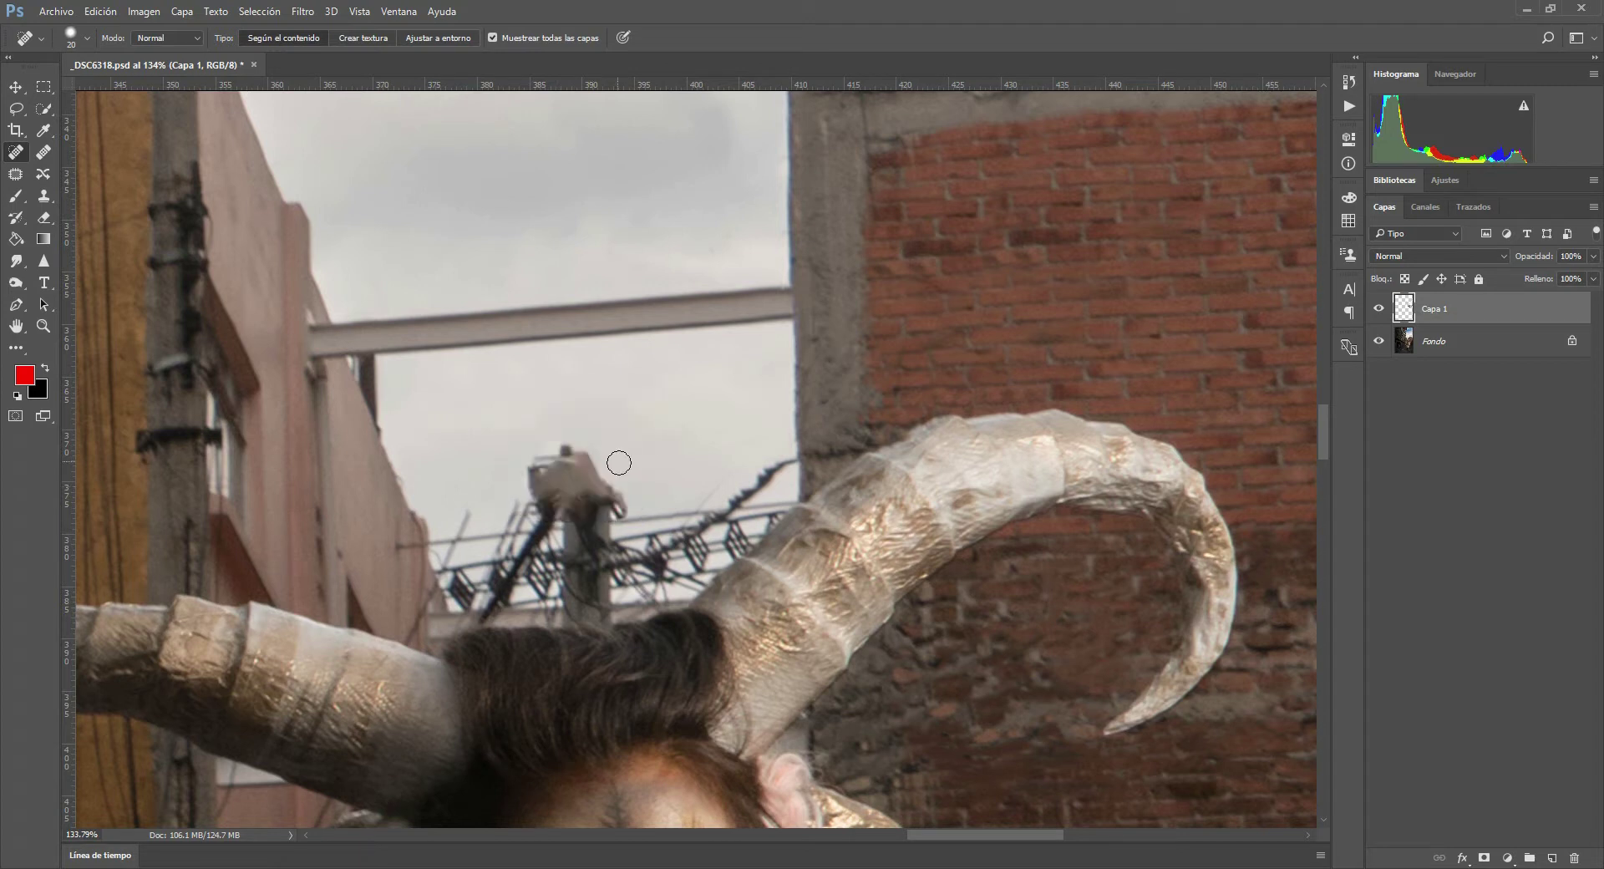
mouse_move(516, 455)
left_mouse_down()
mouse_move(616, 448)
mouse_move(585, 474)
mouse_move(621, 500)
mouse_move(526, 506)
mouse_move(617, 494)
mouse_move(559, 494)
left_mouse_up()
left_click(611, 492)
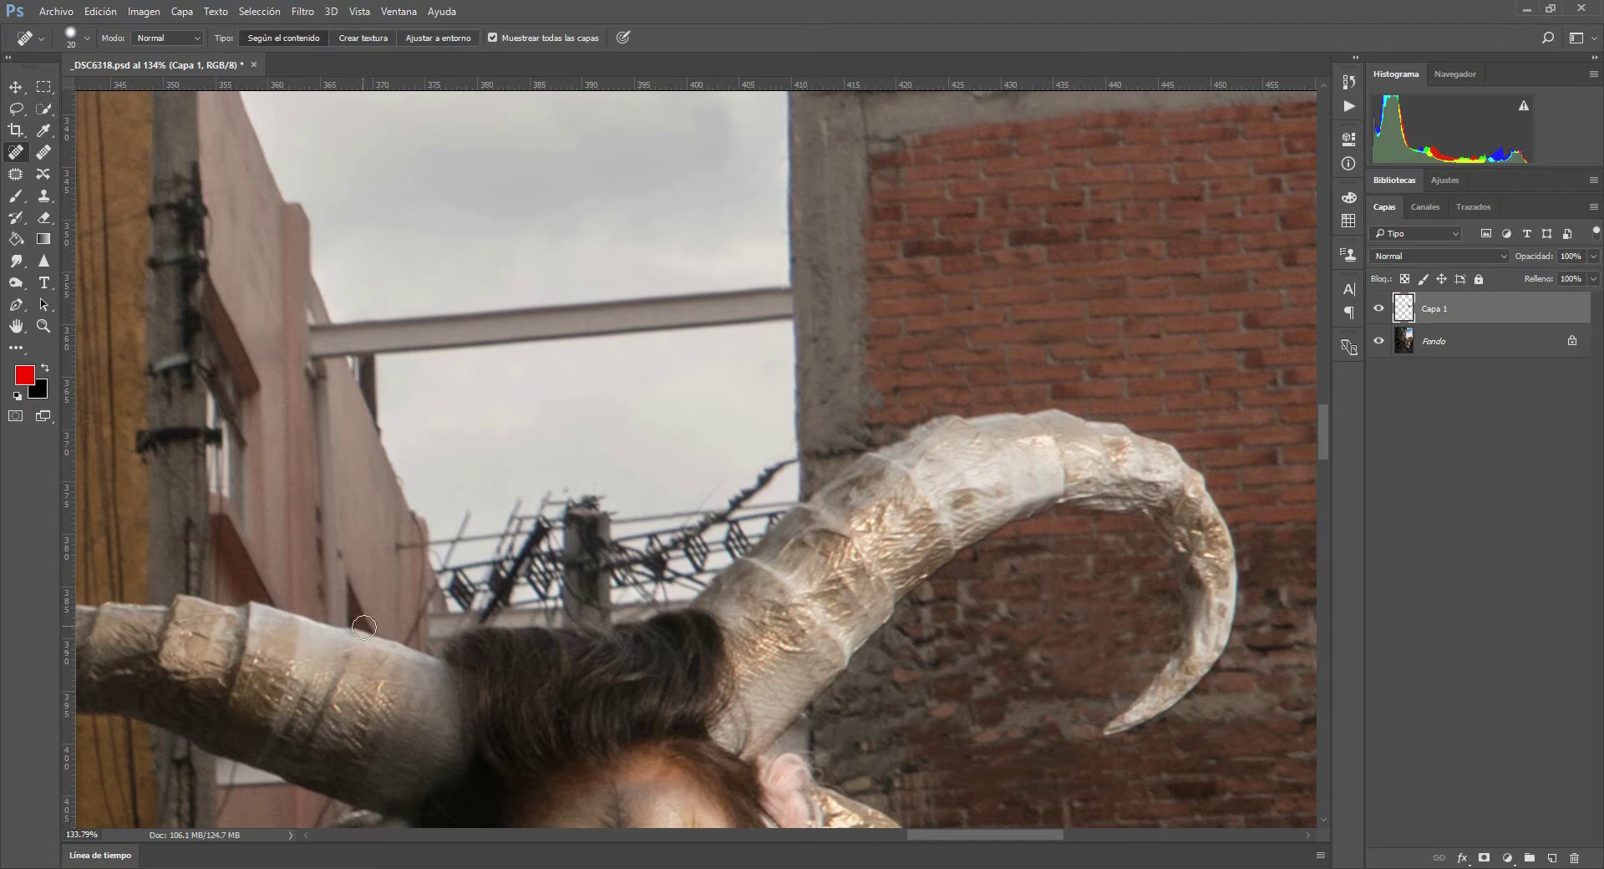
left_click_drag(464, 512, 435, 585)
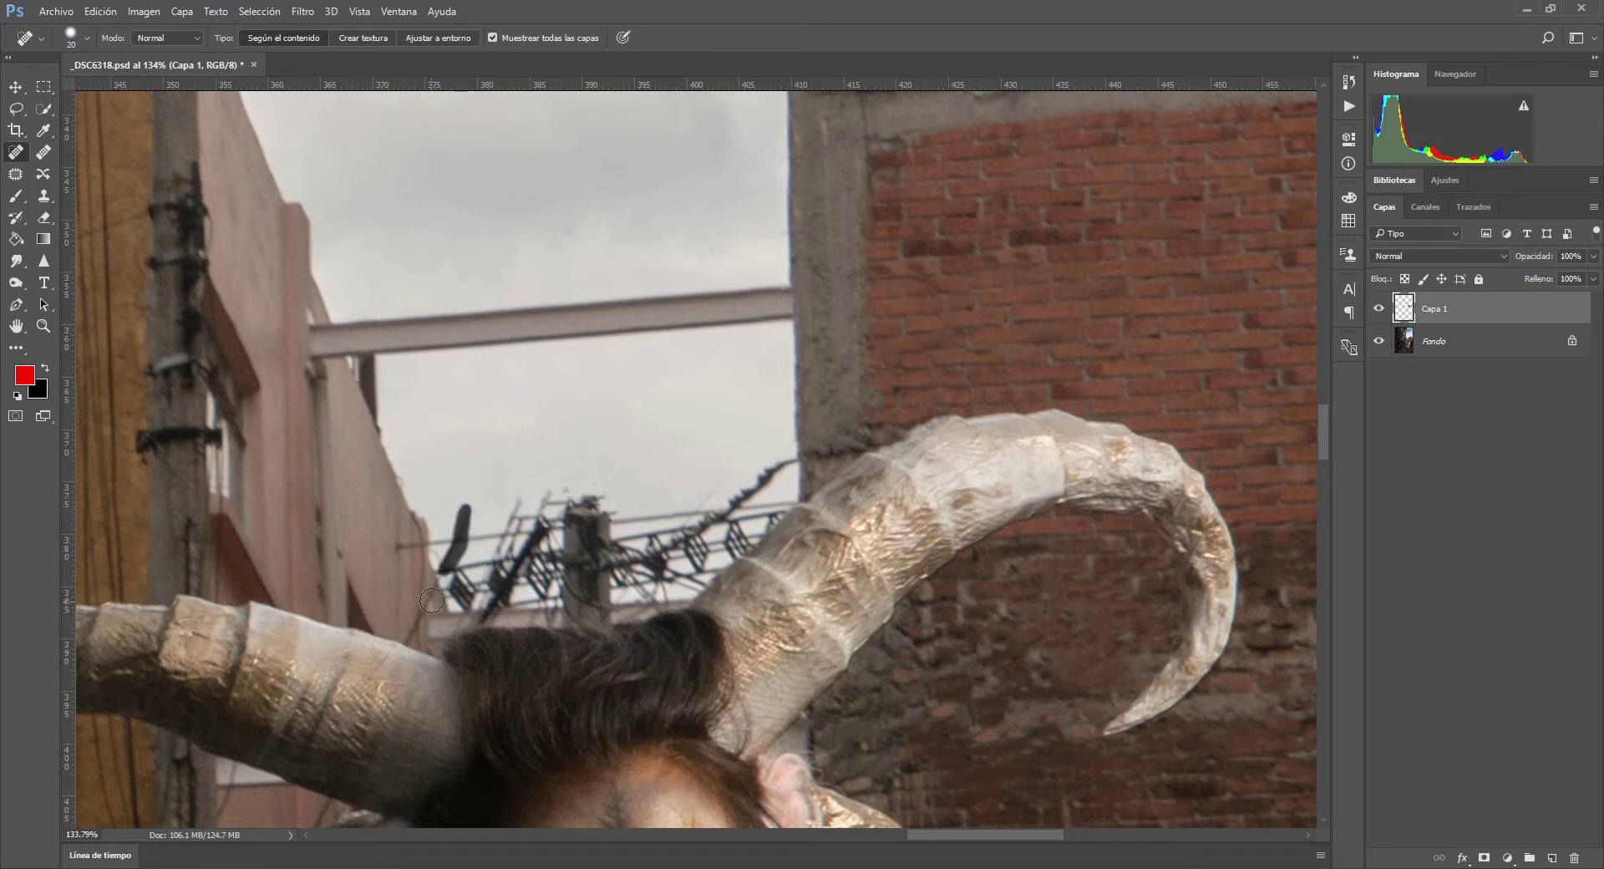
mouse_move(465, 520)
left_mouse_down()
mouse_move(440, 575)
mouse_move(535, 535)
mouse_move(489, 563)
mouse_move(468, 549)
mouse_move(501, 555)
mouse_move(452, 593)
left_mouse_up()
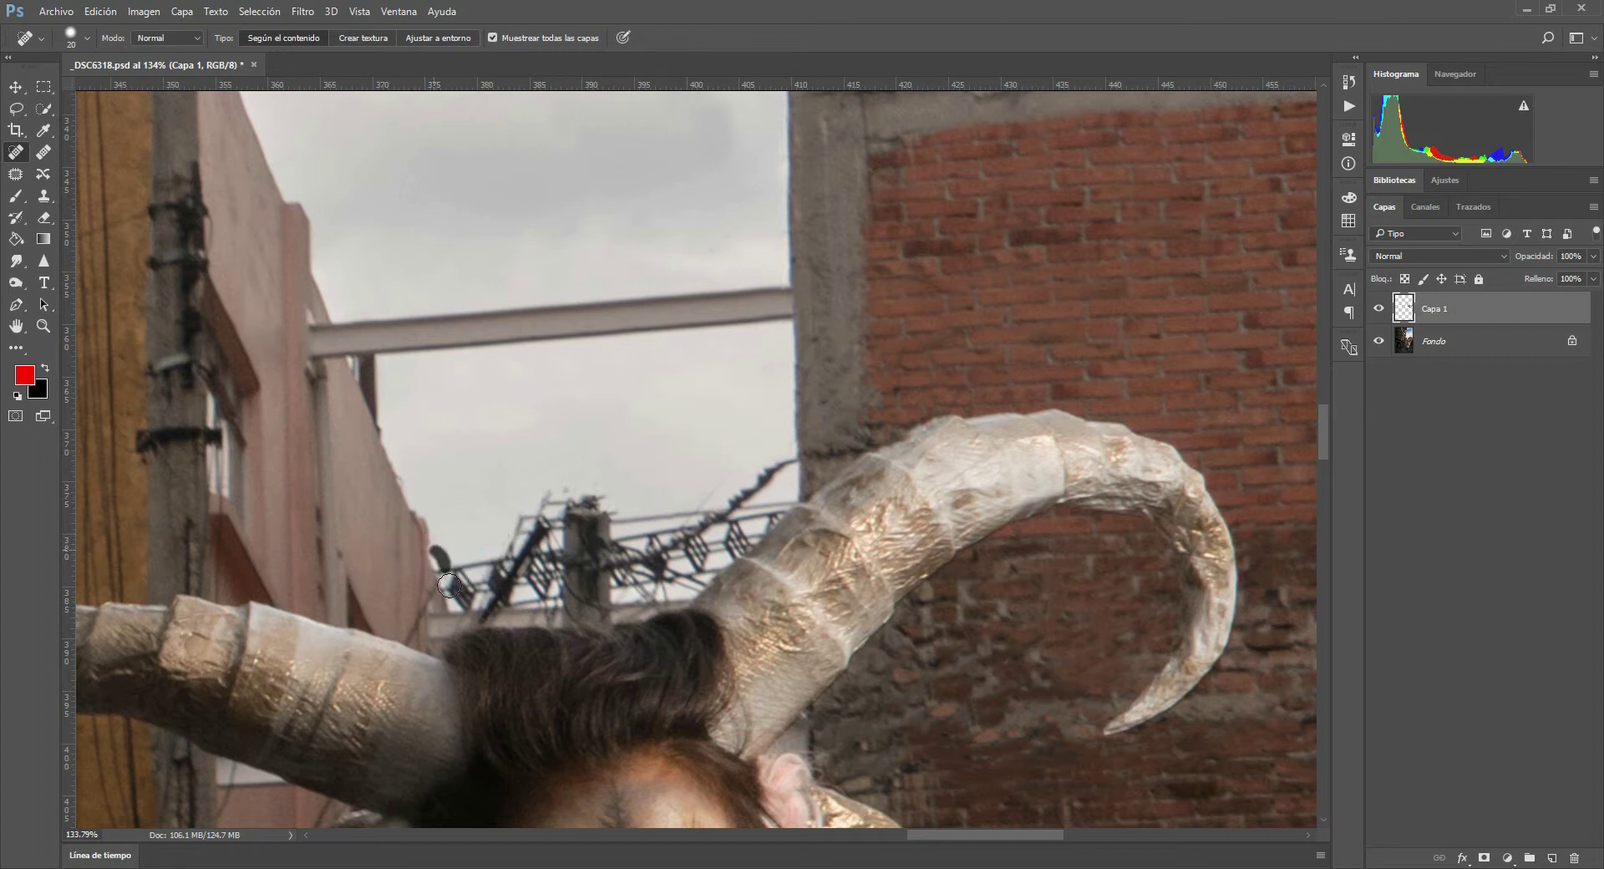
- Heal the wire bits beside the pole and horn, undo the messy horn stroke, and clone a sky patch
mouse_move(530, 518)
left_mouse_down()
mouse_move(514, 543)
mouse_move(535, 527)
mouse_move(534, 547)
mouse_move(576, 542)
mouse_move(527, 552)
mouse_move(591, 549)
mouse_move(563, 553)
mouse_move(571, 529)
mouse_move(802, 463)
mouse_move(719, 503)
mouse_move(794, 499)
left_mouse_up()
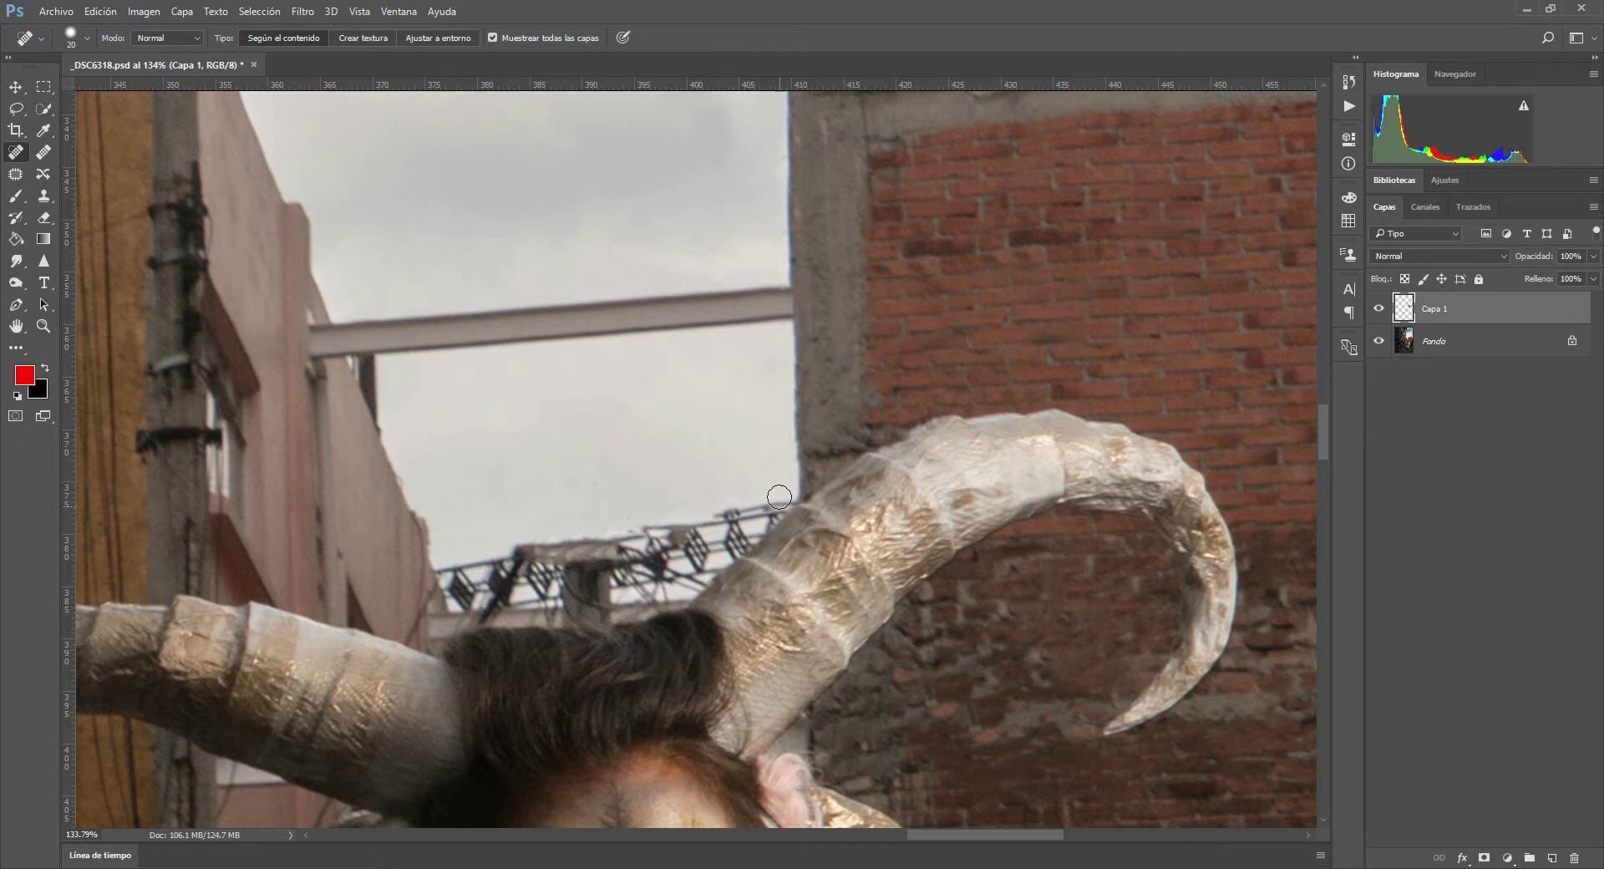
mouse_move(798, 491)
left_mouse_down()
mouse_move(639, 630)
mouse_move(703, 498)
left_mouse_up()
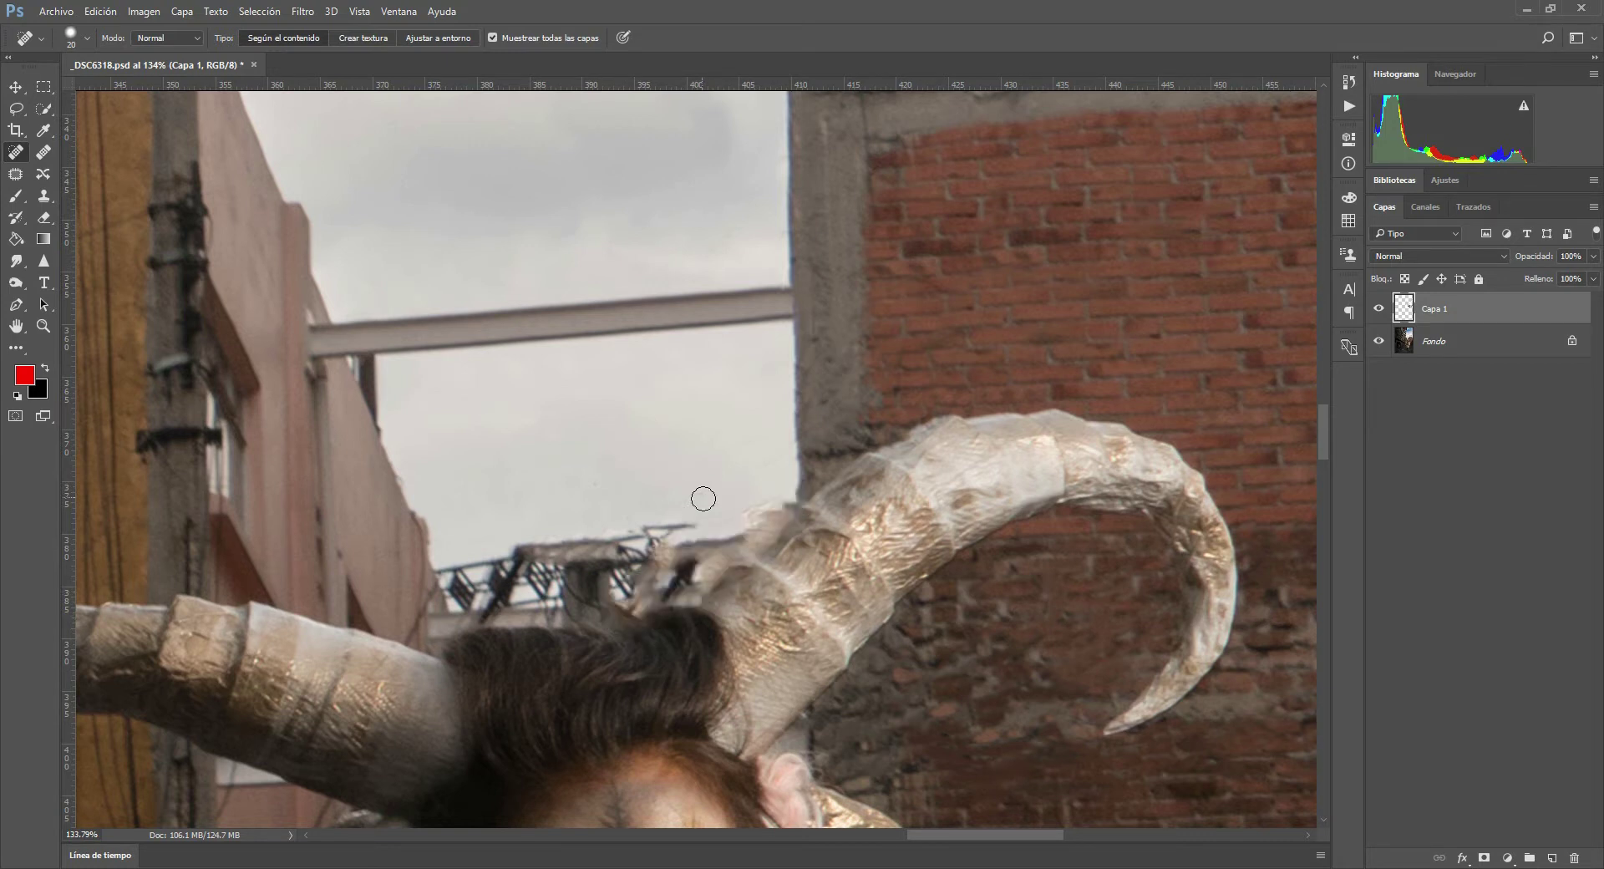
key("ctrl+z")
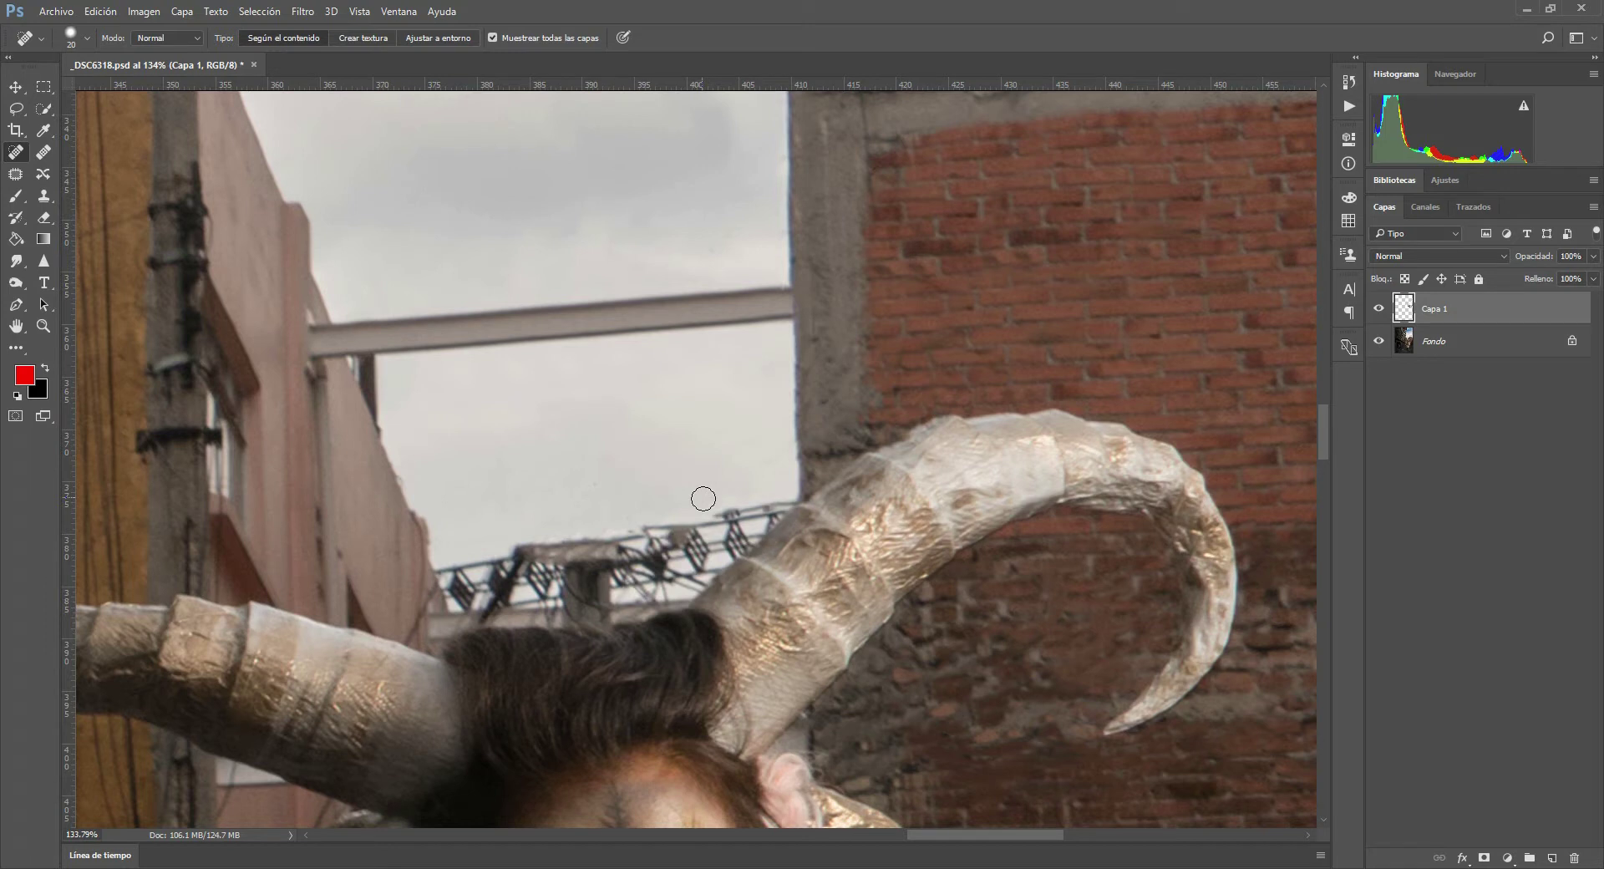
left_click(43, 196)
mouse_move(512, 447)
left_mouse_down()
mouse_move(518, 419)
mouse_move(544, 438)
left_mouse_up()
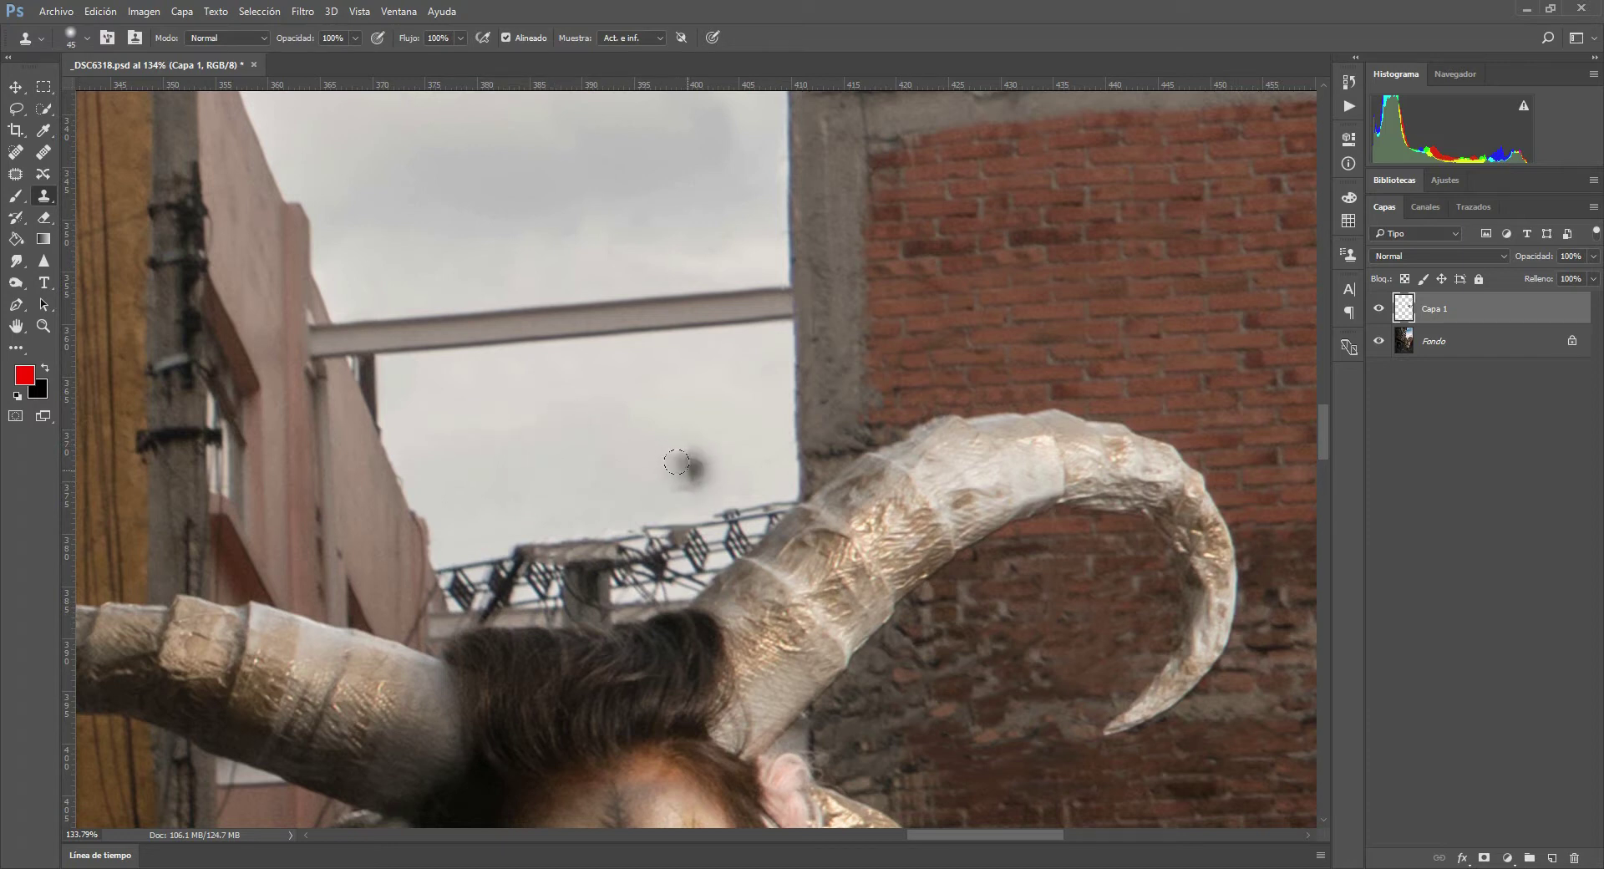
- Clone sky over the lattice truss, try a sampled Healing Brush patch, and undo the blurry result
left_click(714, 419, "alt")
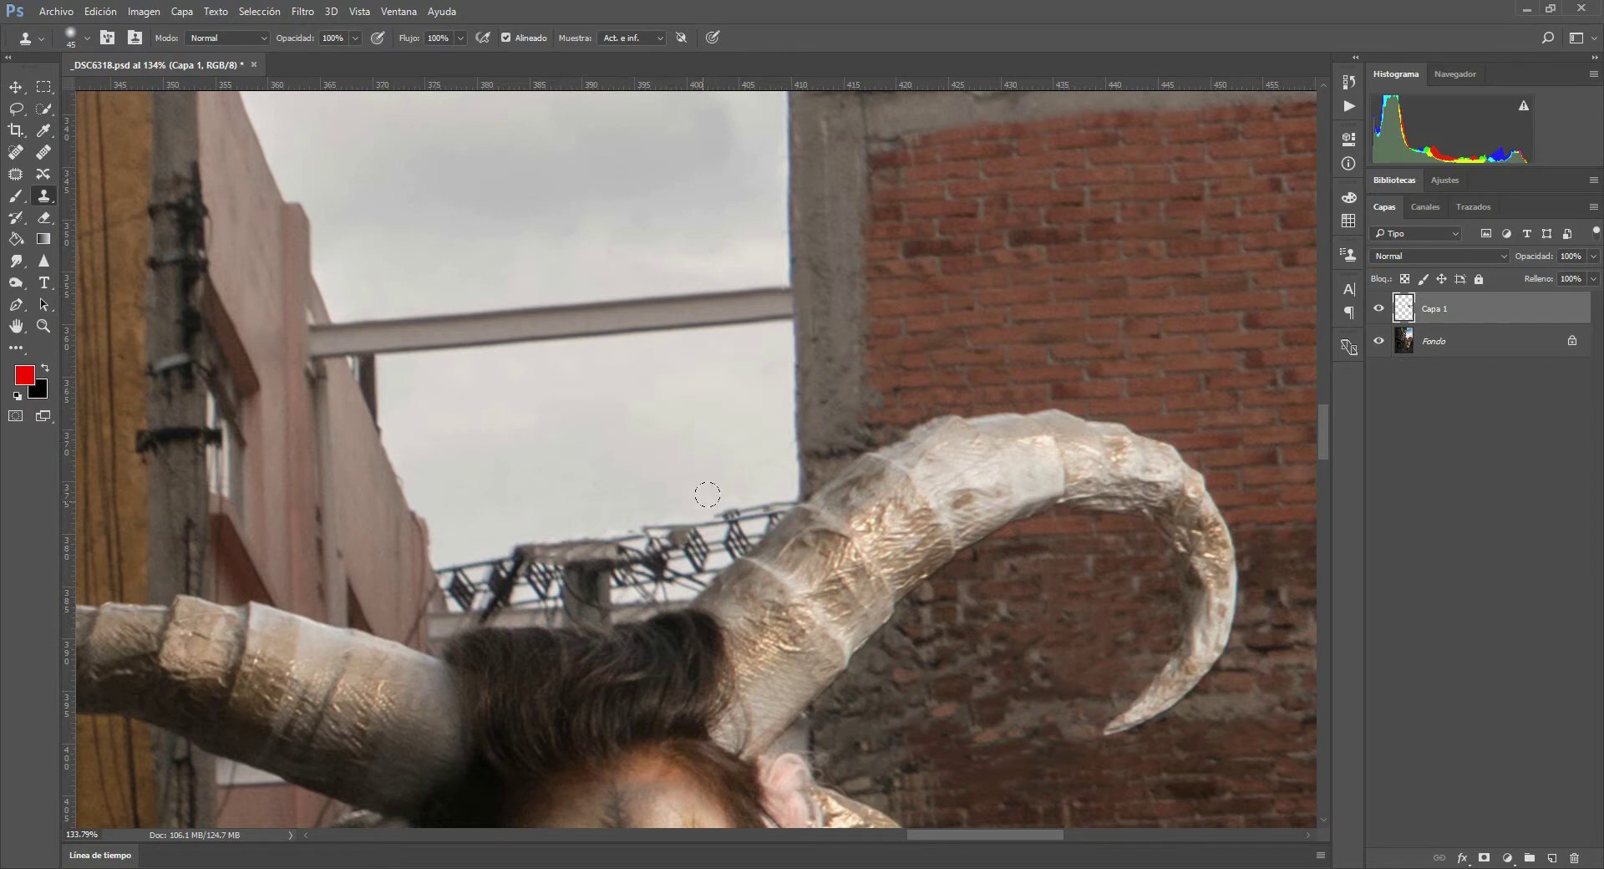
mouse_move(687, 510)
left_mouse_down()
mouse_move(703, 524)
mouse_move(661, 524)
mouse_move(745, 501)
mouse_move(773, 516)
left_mouse_up()
key("j")
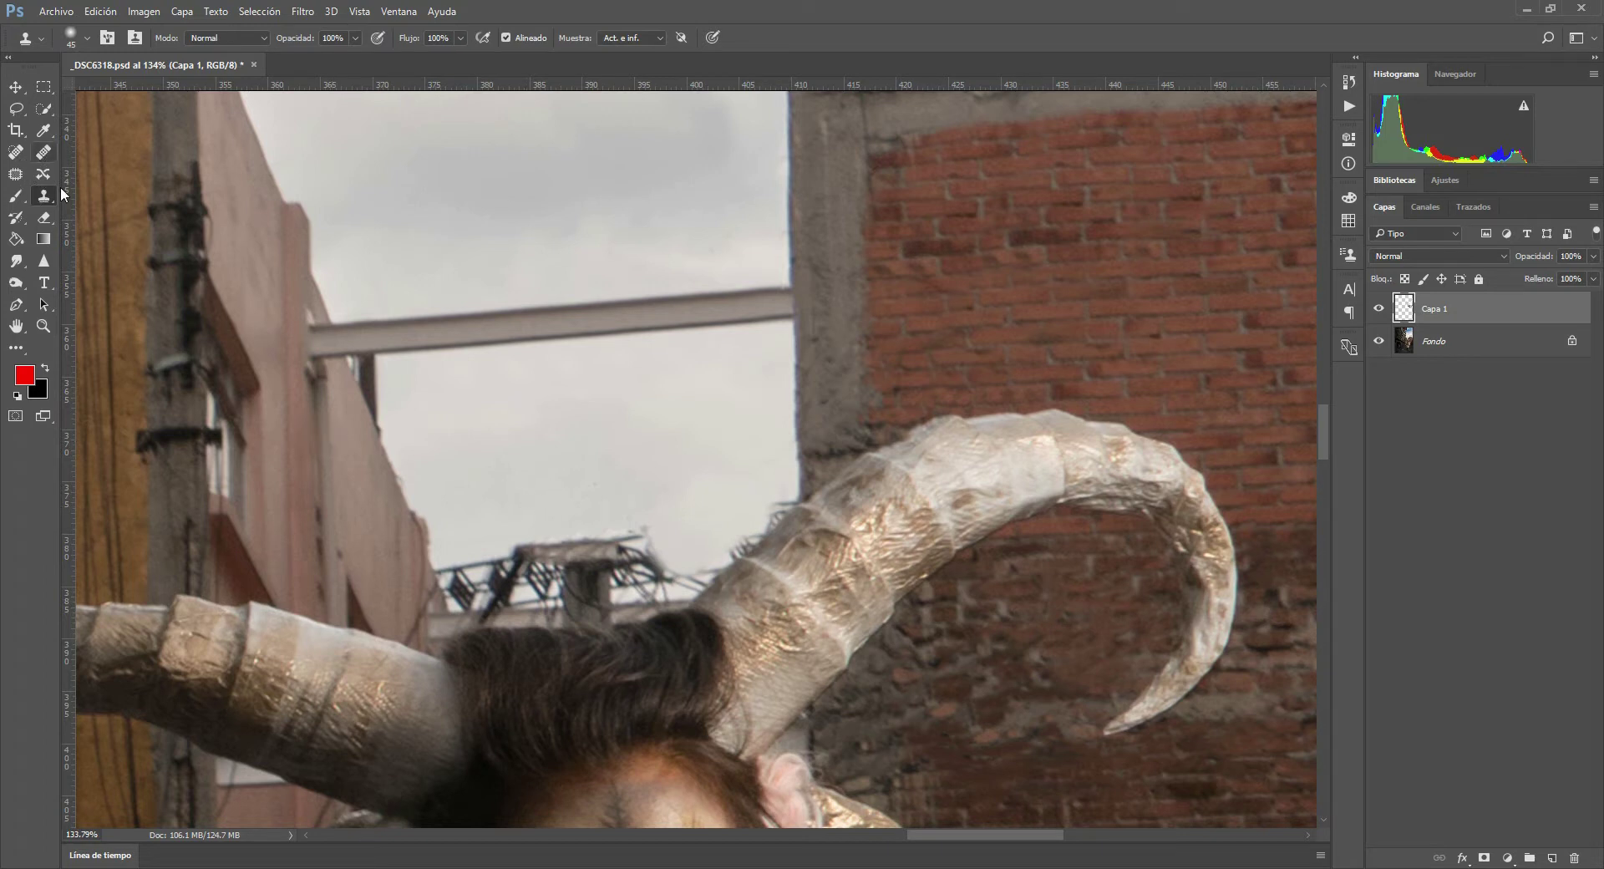
left_click(557, 422, "alt")
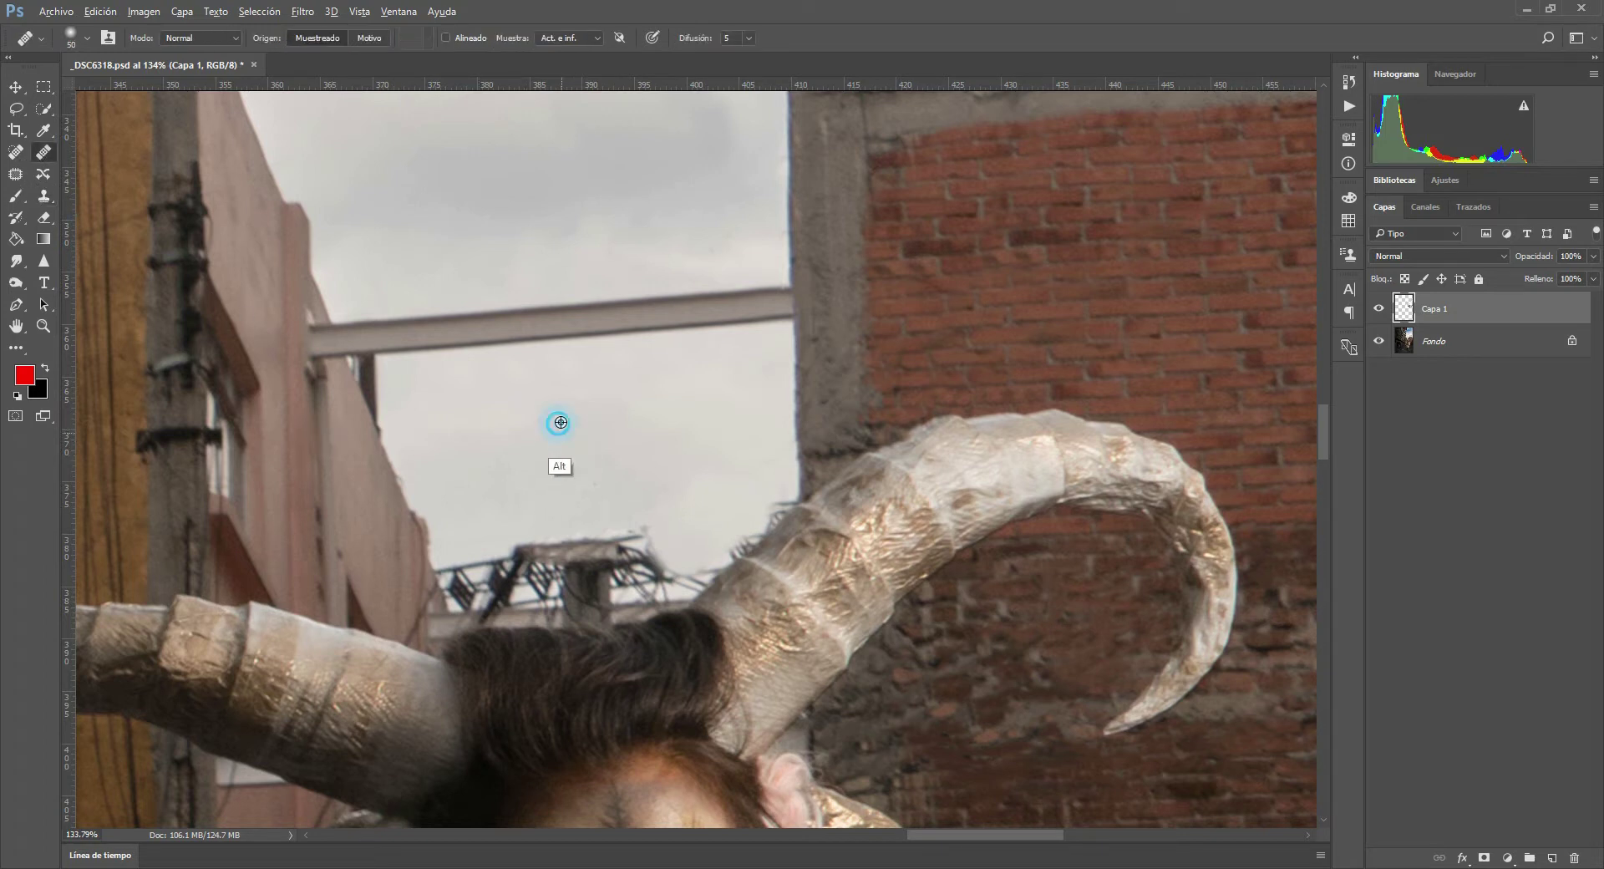
mouse_move(564, 543)
left_mouse_down()
mouse_move(627, 547)
mouse_move(577, 535)
mouse_move(607, 566)
left_mouse_up()
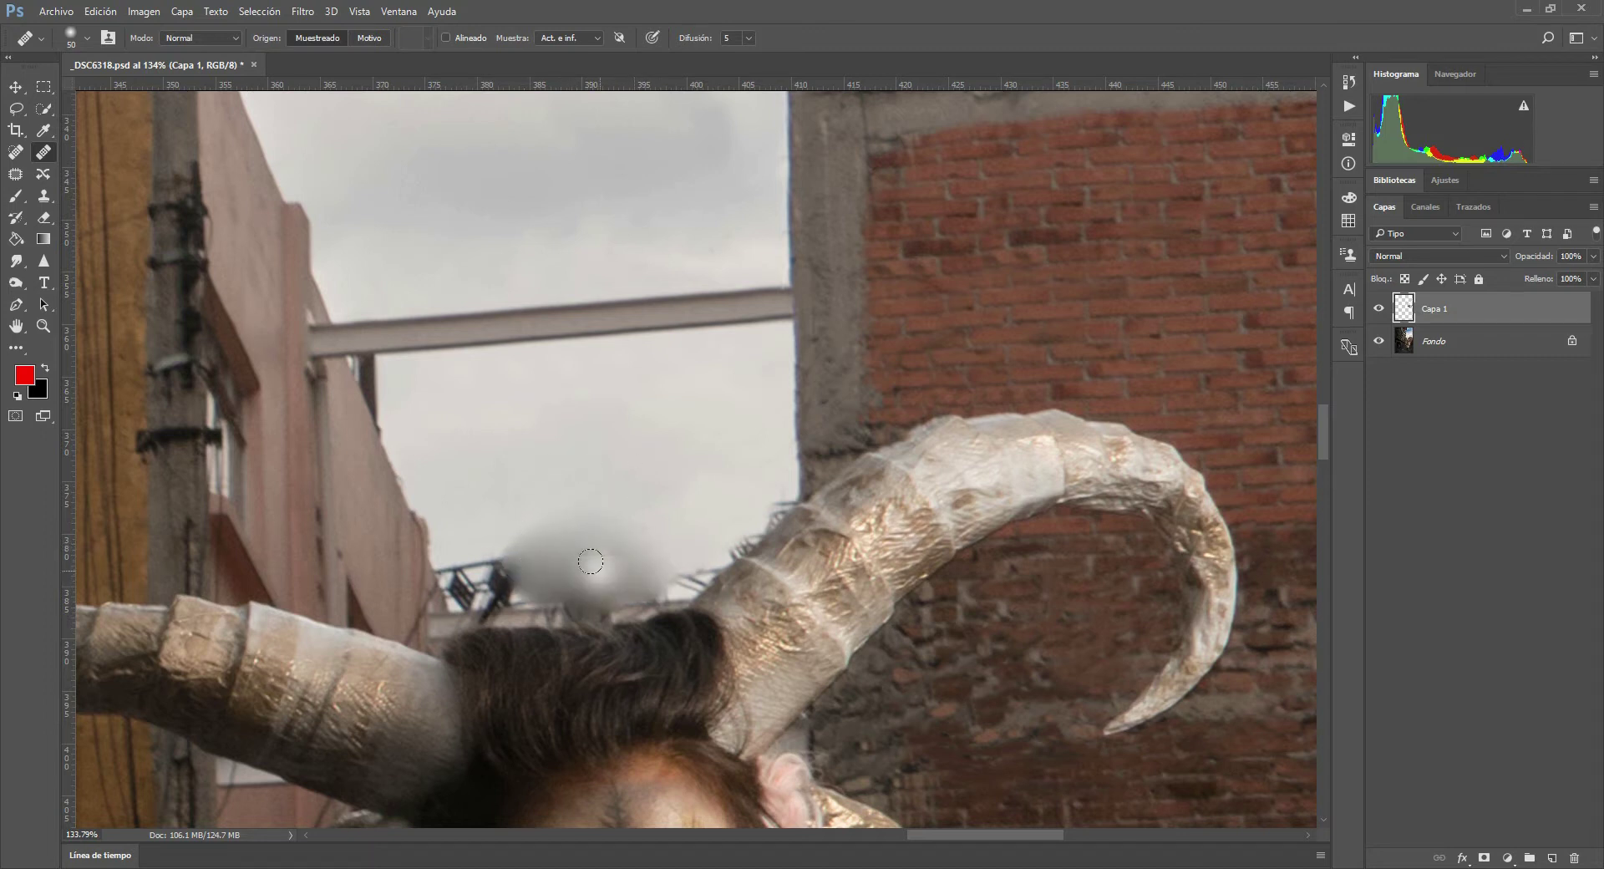
key("ctrl+alt+z")
key("ctrl+alt+z")
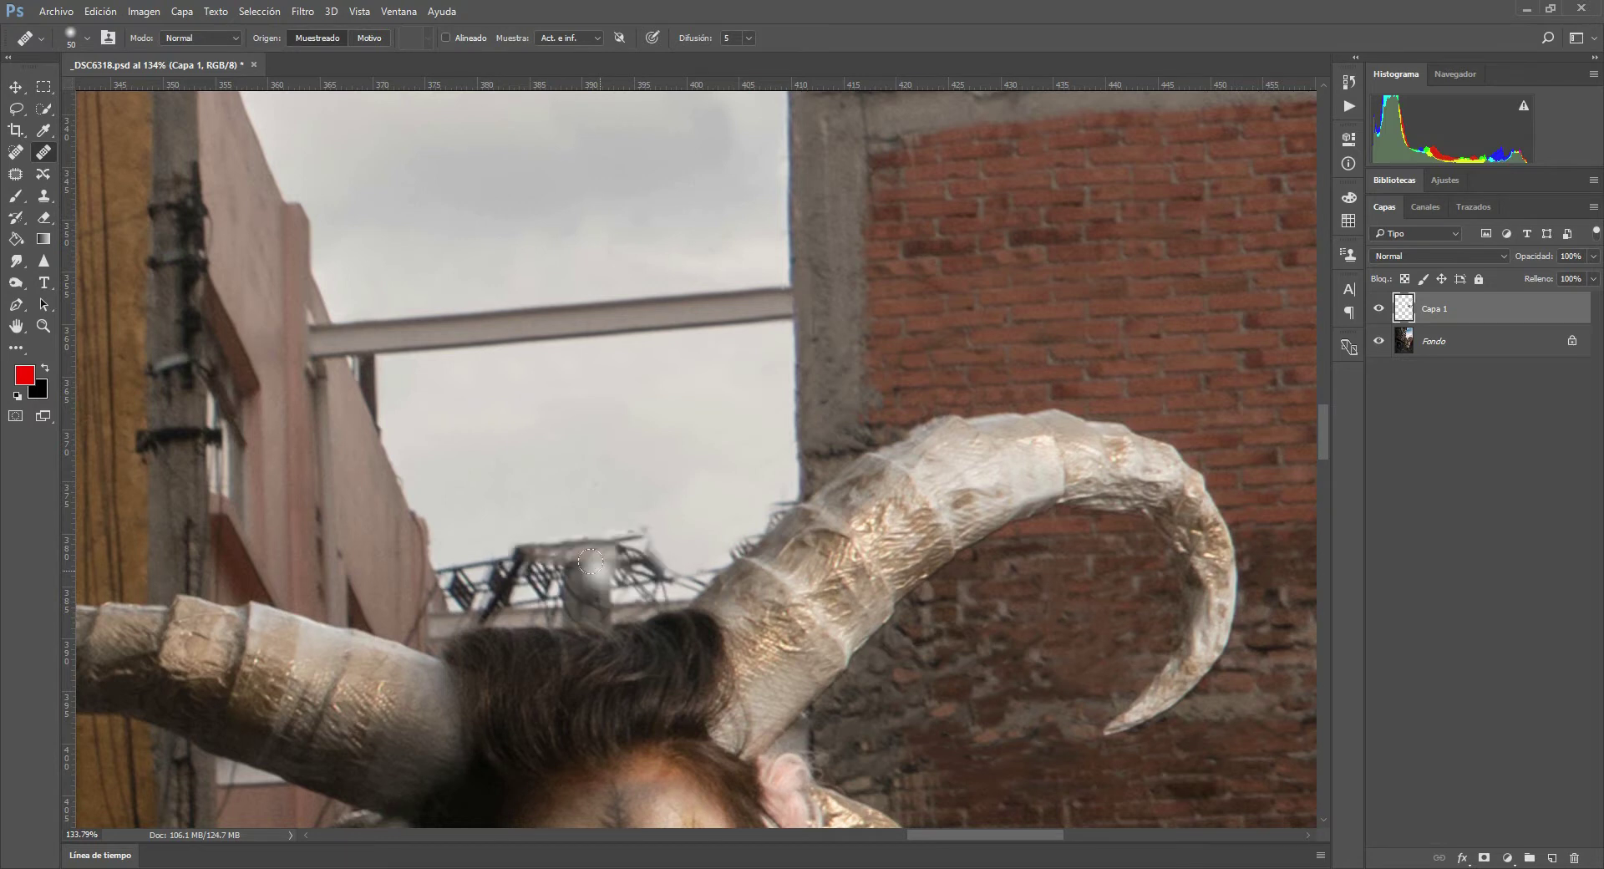
key("ctrl+alt+z")
left_click(44, 195)
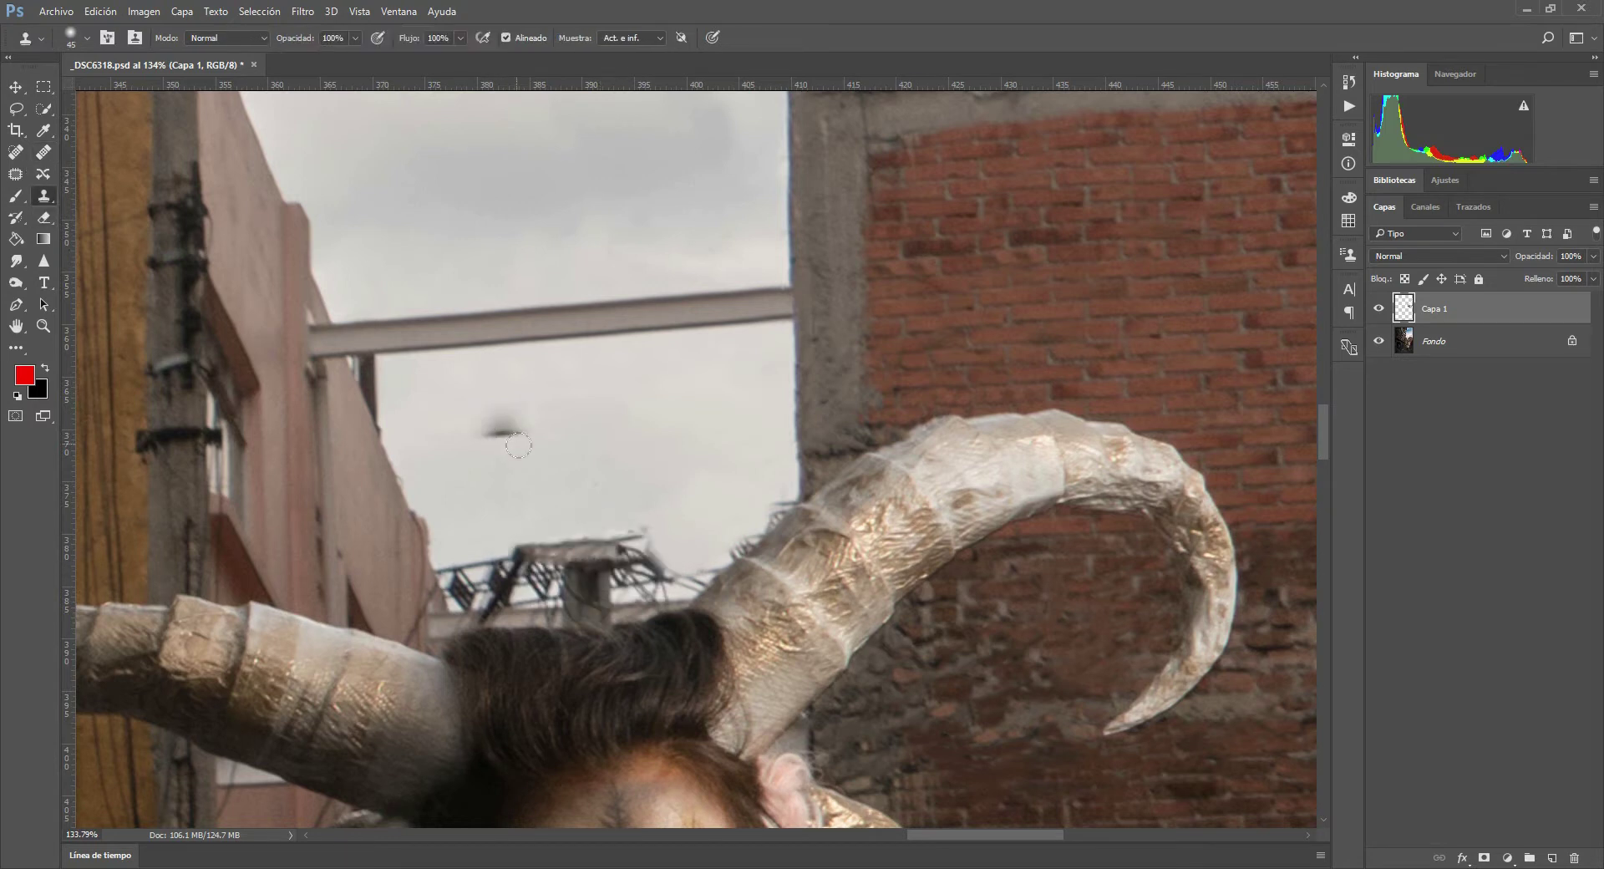
- Clone clean sky over the remaining truss and the rooftop antenna, then zoom in on the horn
left_click(558, 420, "alt")
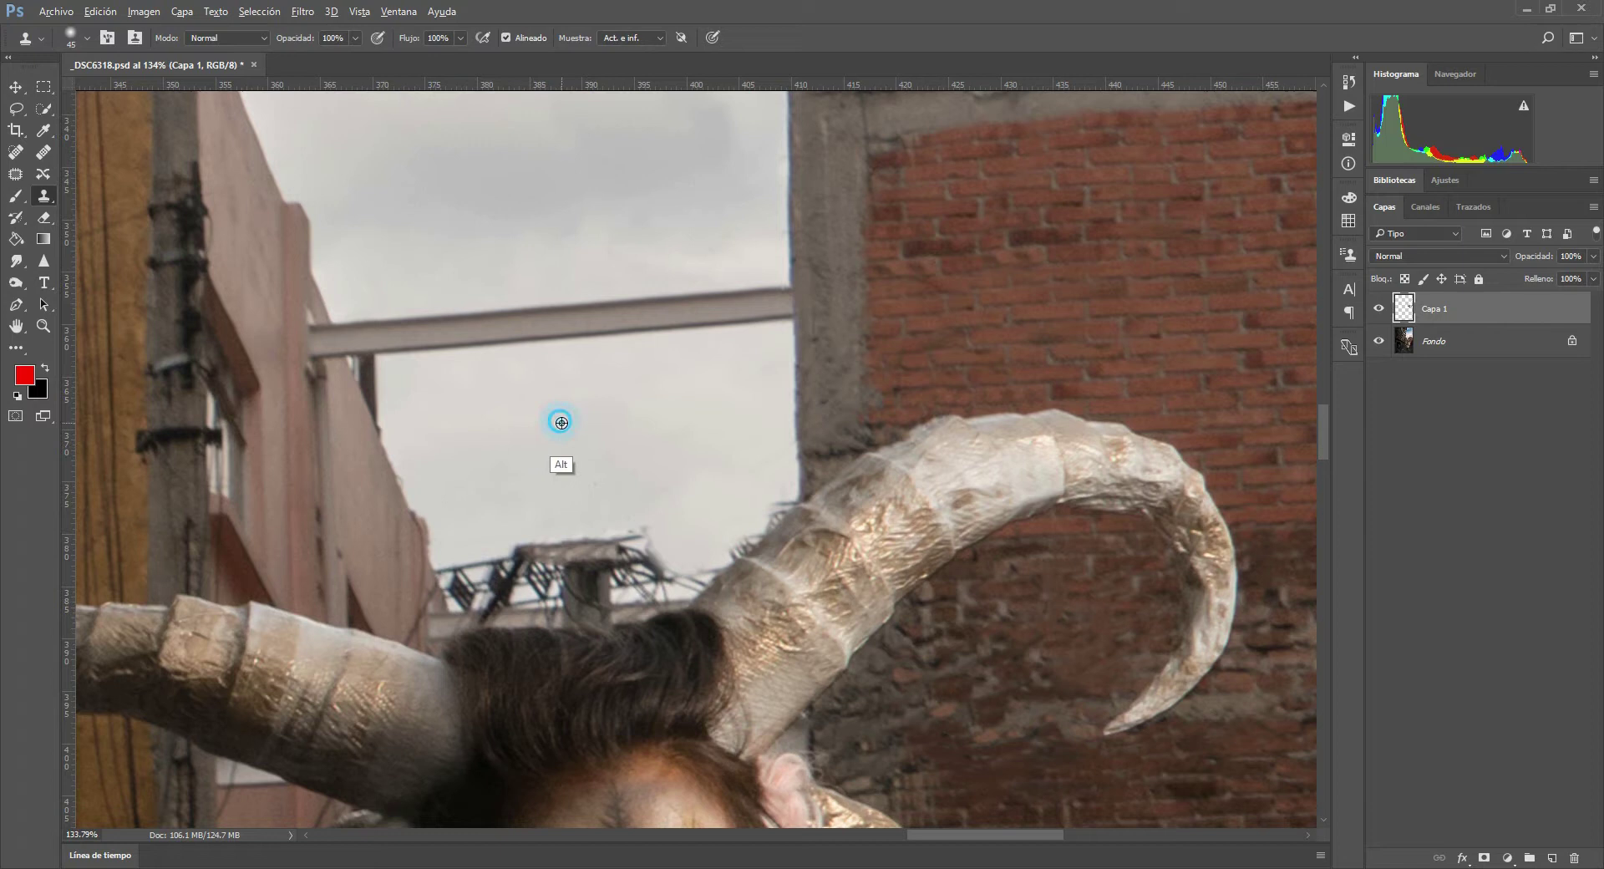
left_click(660, 542)
mouse_move(635, 547)
left_mouse_down()
mouse_move(569, 549)
mouse_move(586, 572)
mouse_move(659, 556)
left_mouse_up()
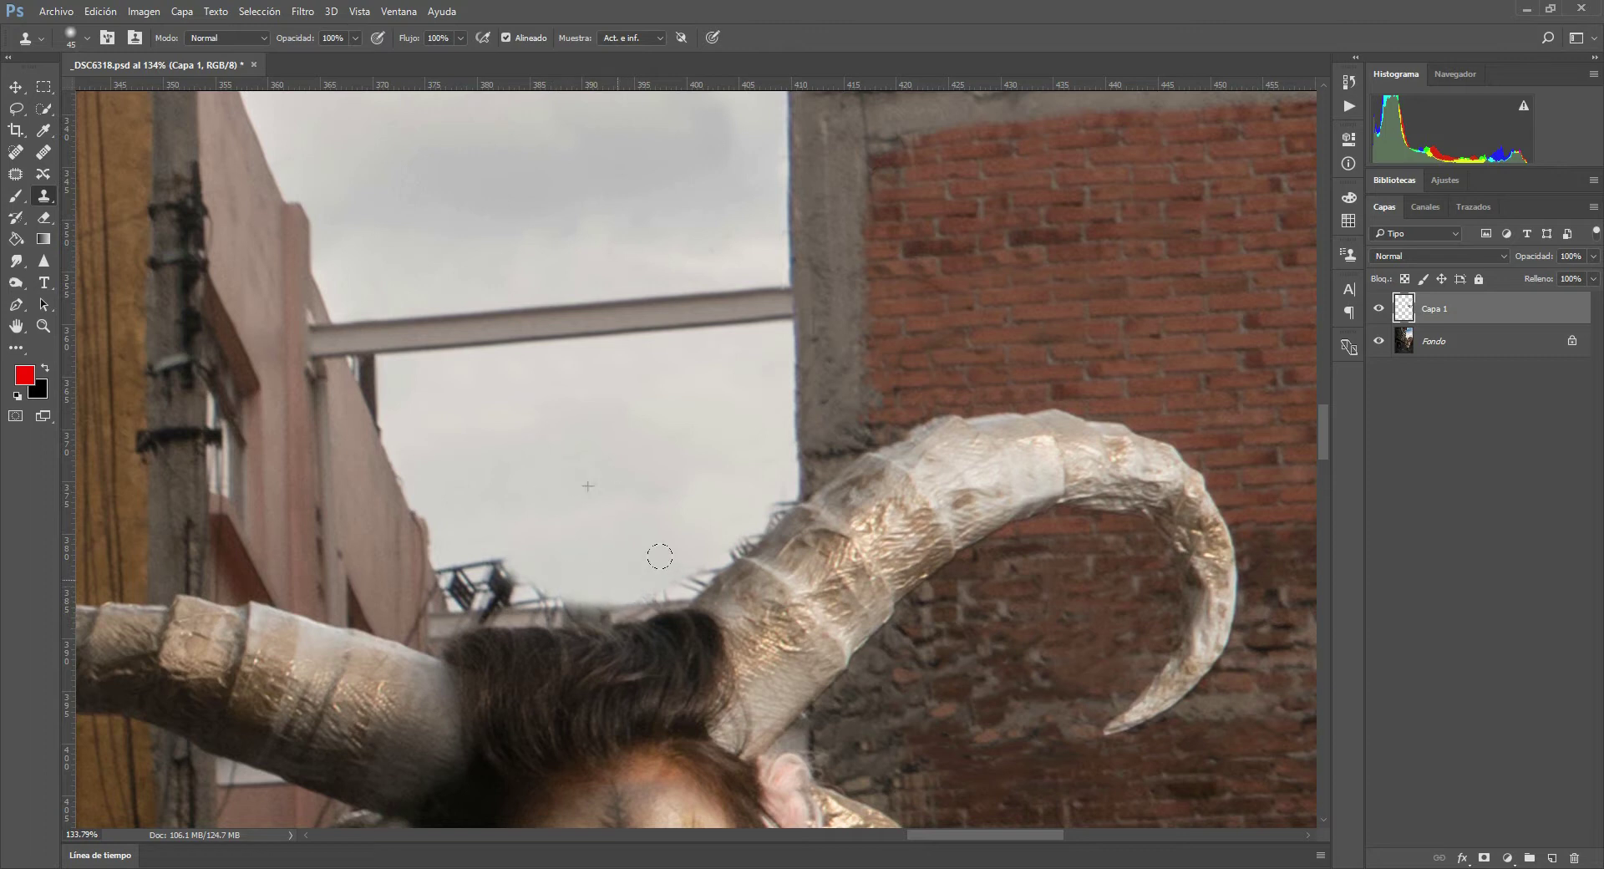
mouse_move(537, 564)
left_mouse_down()
mouse_move(497, 576)
mouse_move(543, 583)
mouse_move(460, 569)
left_mouse_up()
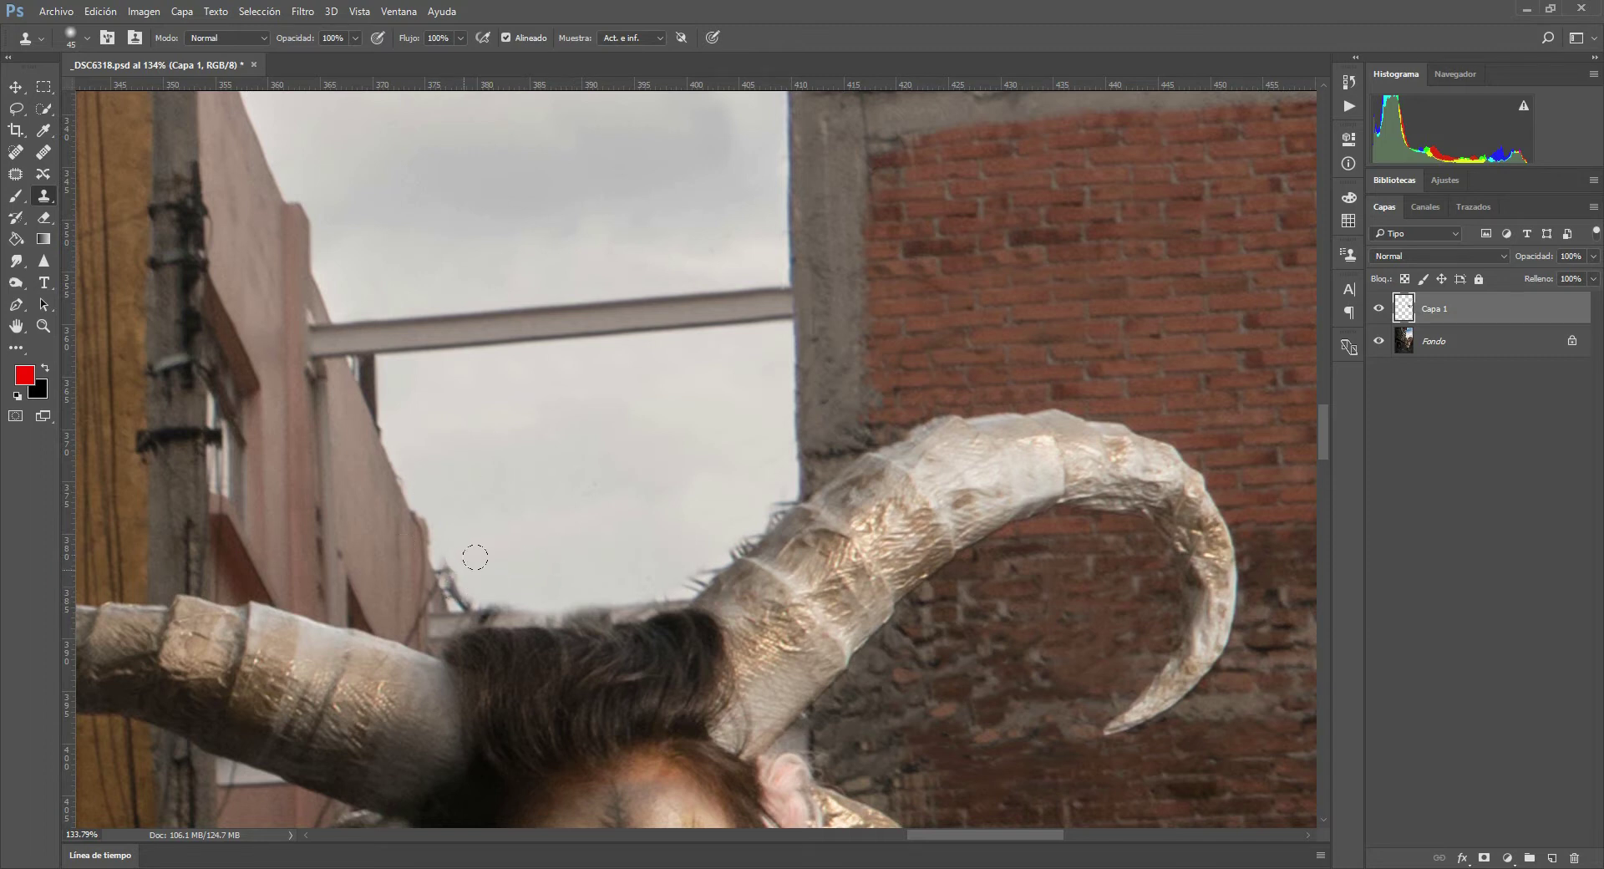
left_click(576, 439, "alt")
mouse_move(471, 552)
left_mouse_down()
mouse_move(447, 558)
mouse_move(466, 618)
left_mouse_up()
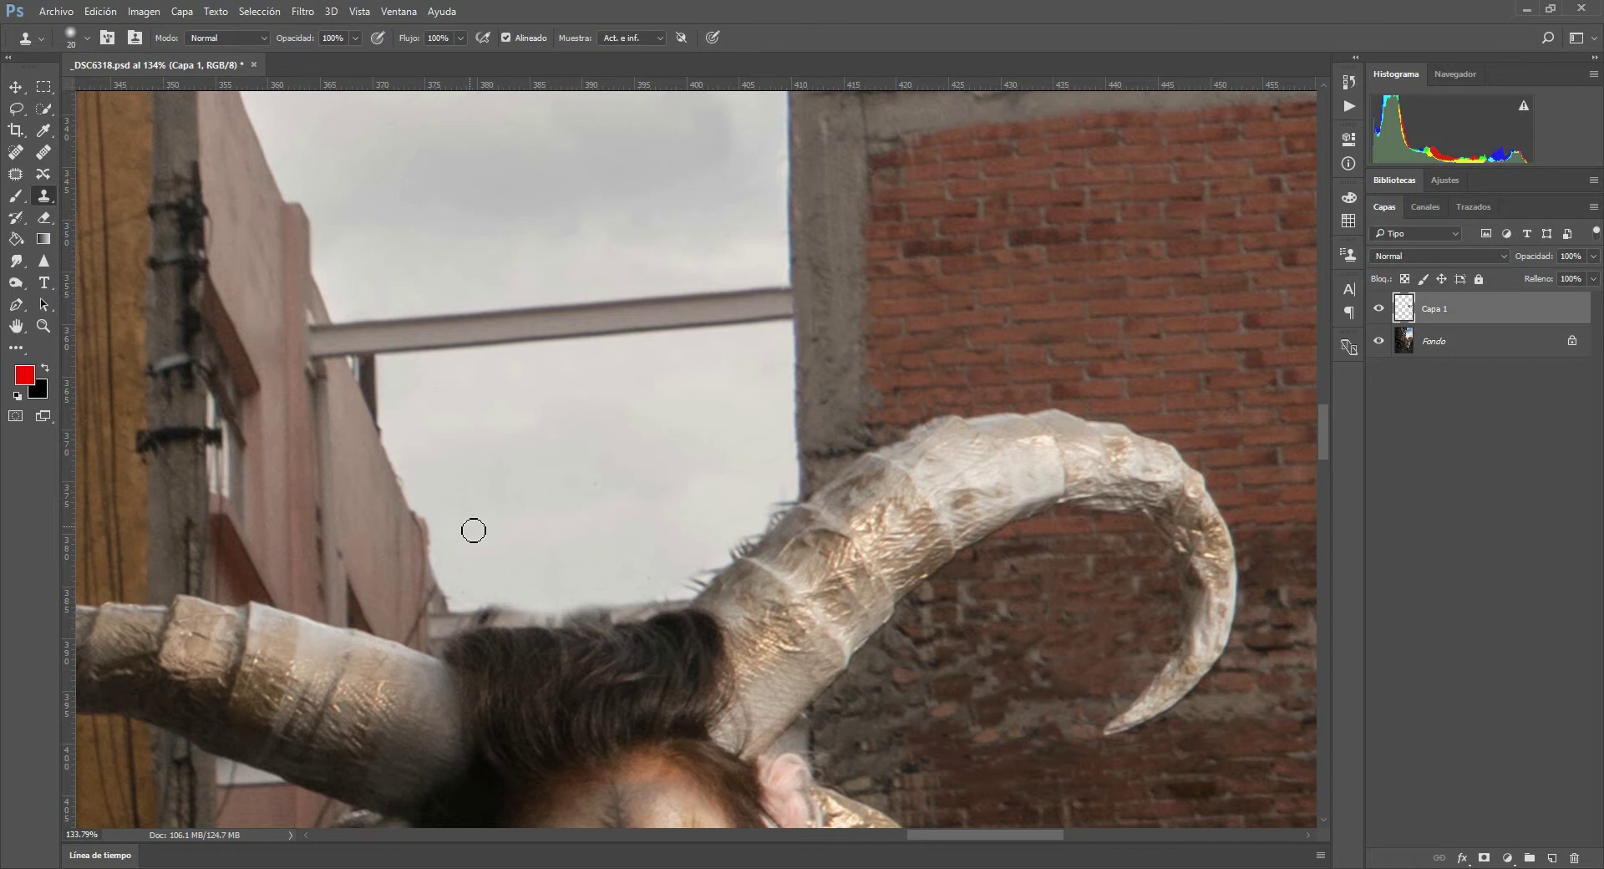
key("z")
mouse_move(680, 600)
left_mouse_down()
mouse_move(771, 680)
mouse_move(727, 663)
left_mouse_up()
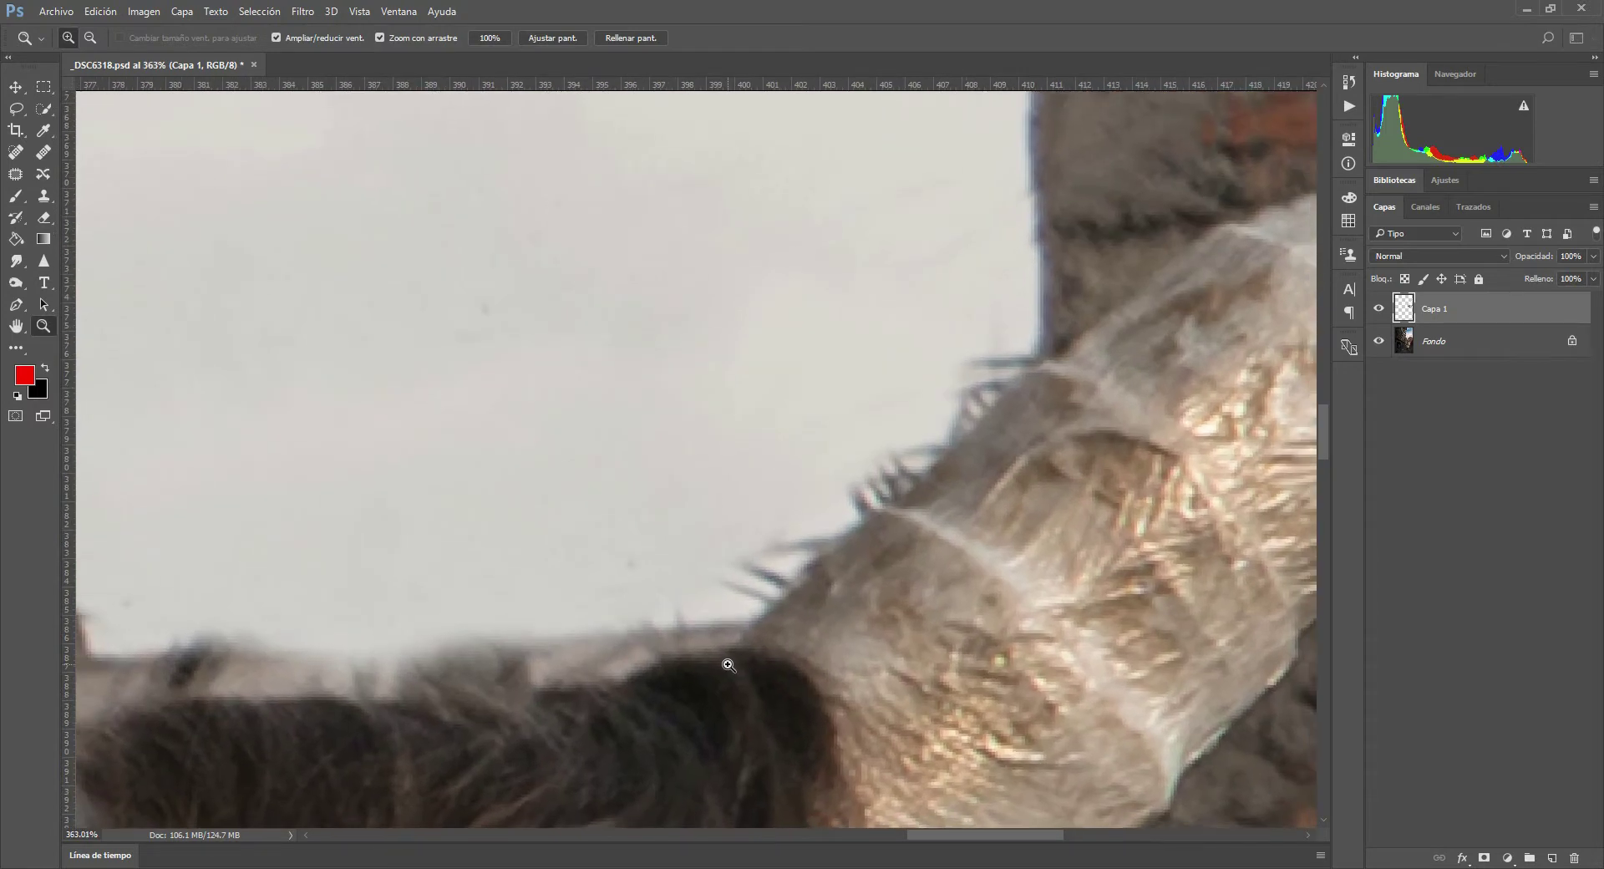
- Spot-heal small specks in the sky and near the horn, plus stray whiskers on the fur edge
left_click(26, 154)
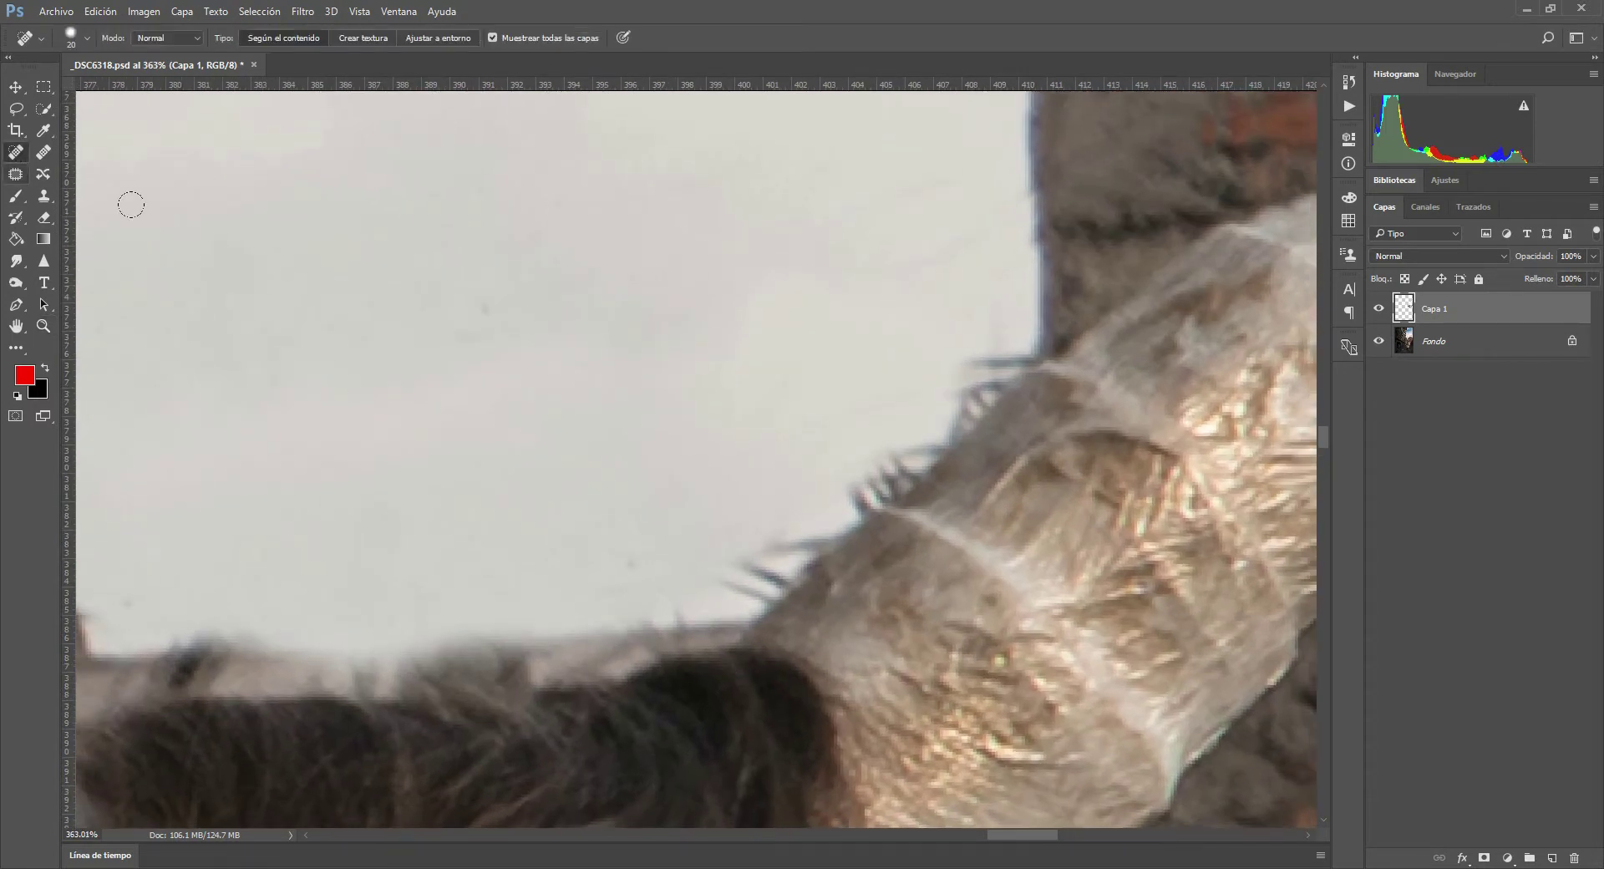
left_click_drag(453, 284, 501, 338)
left_click(621, 562)
mouse_move(770, 300)
left_mouse_down()
mouse_move(746, 392)
mouse_move(886, 385)
left_mouse_up()
left_click(653, 181)
left_click(655, 178)
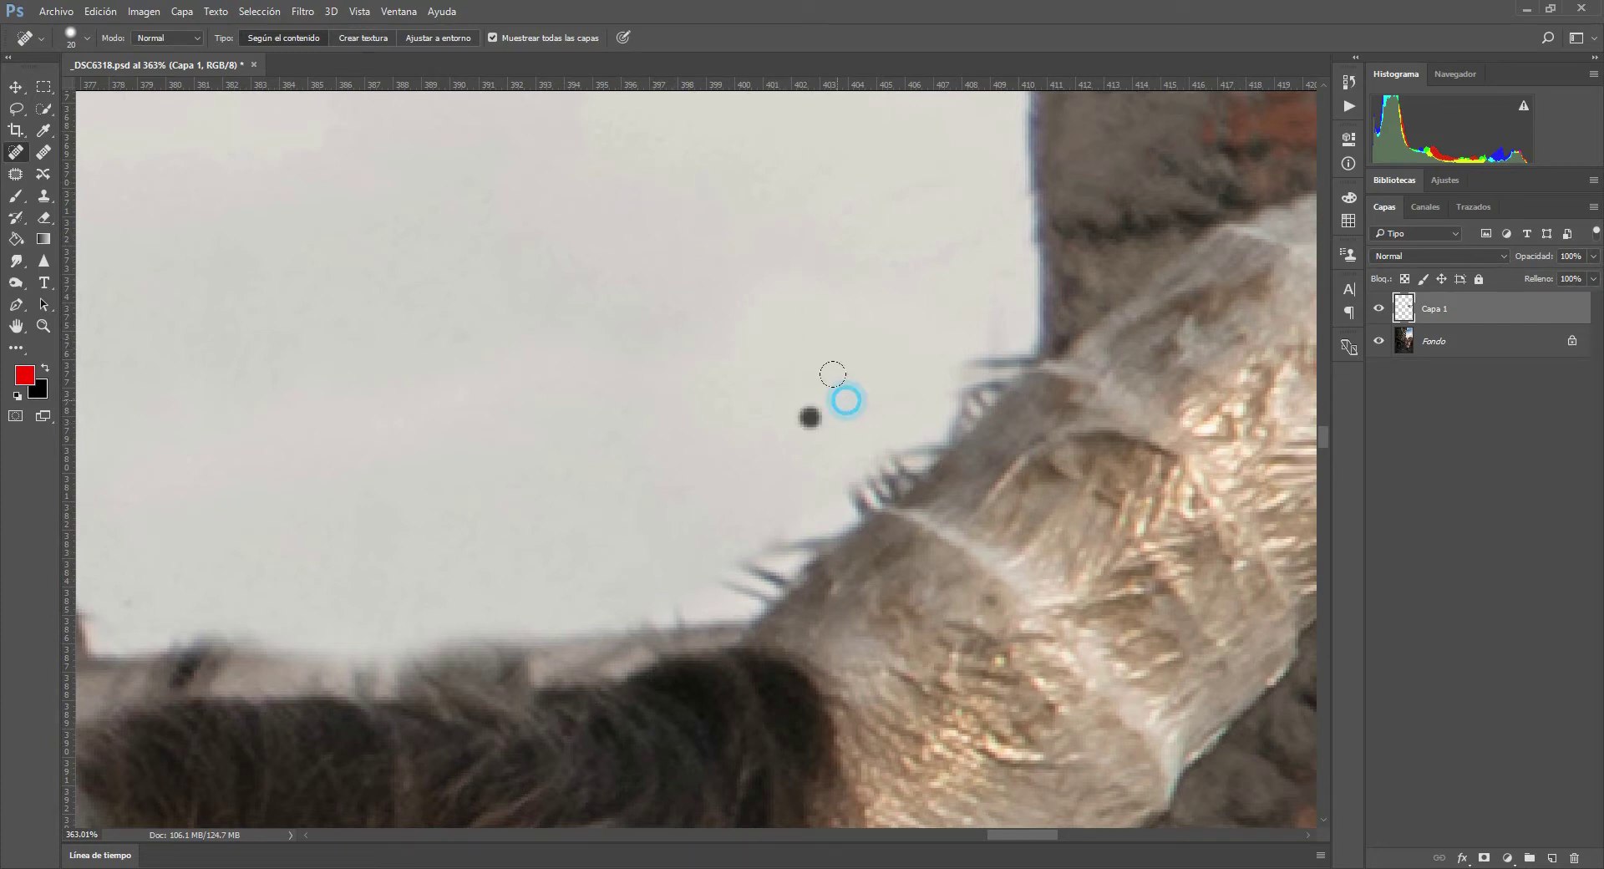
left_click_drag(990, 247, 998, 188)
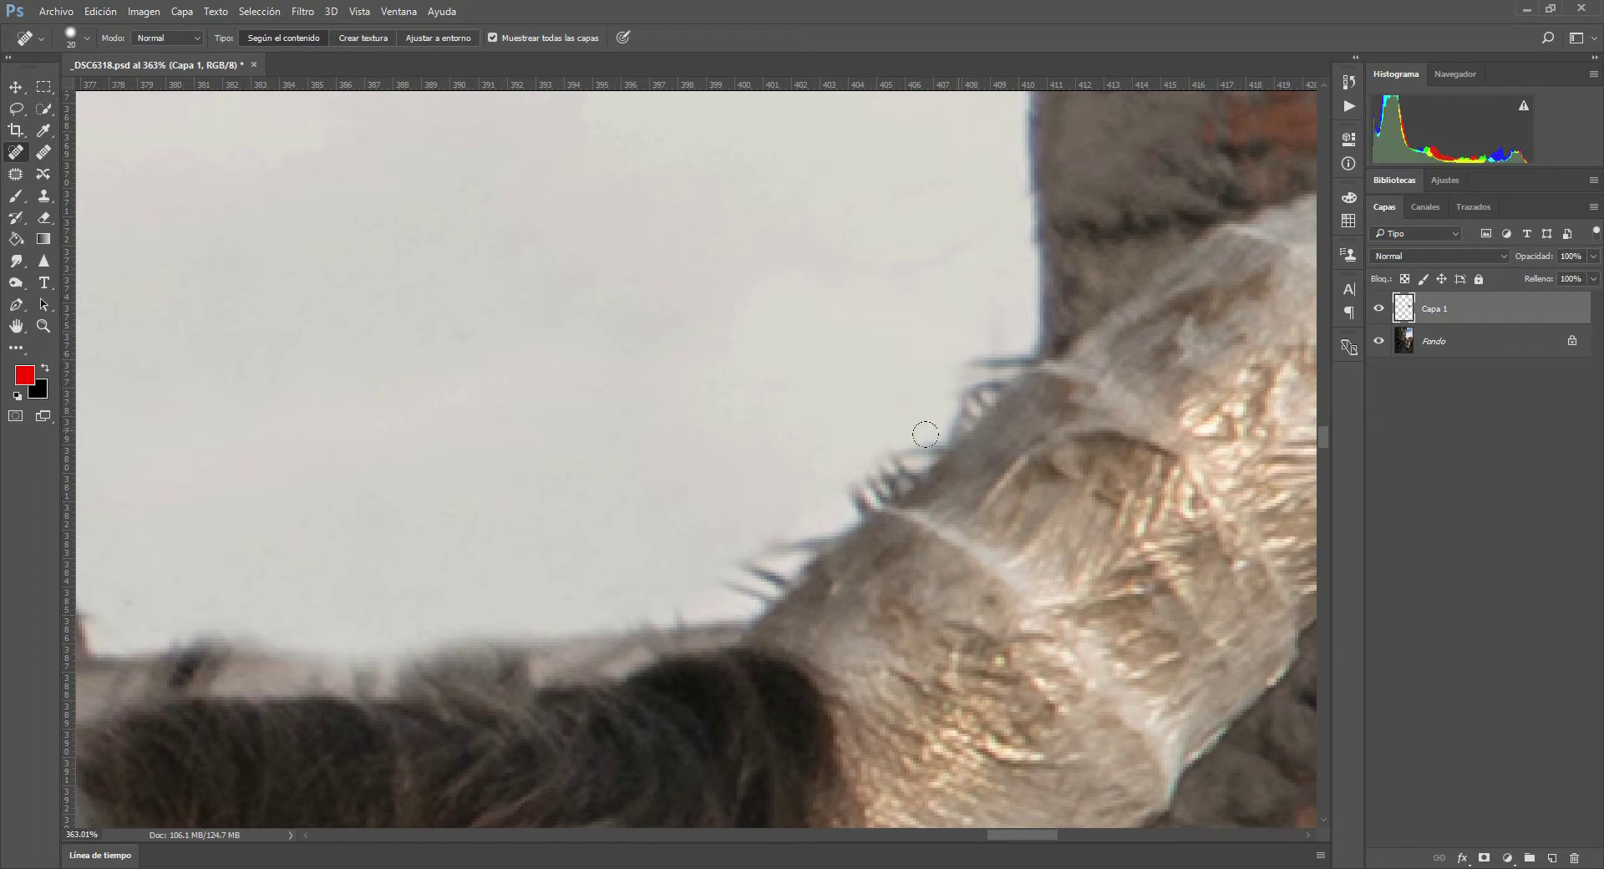
- Clone clean sky over the fur edge and stray dark strands, then fit the photo to the window
left_click(44, 198)
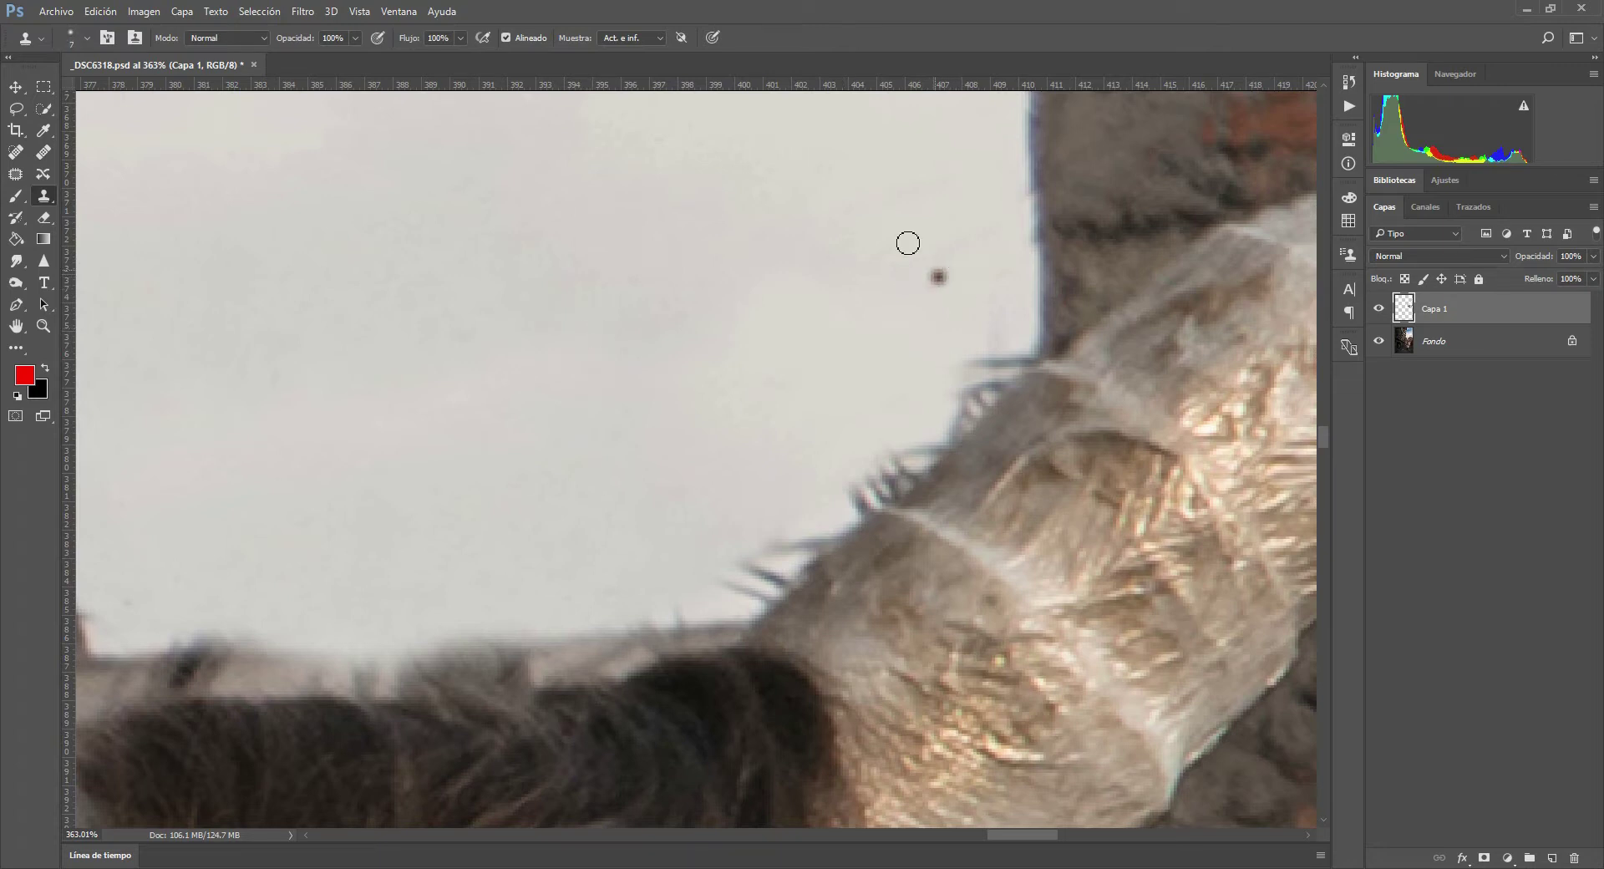
left_click(885, 158, "alt")
mouse_move(1003, 344)
left_mouse_down()
mouse_move(1022, 369)
mouse_move(885, 498)
mouse_move(852, 480)
mouse_move(866, 505)
mouse_move(888, 501)
mouse_move(835, 529)
mouse_move(823, 560)
mouse_move(784, 562)
mouse_move(782, 530)
mouse_move(615, 510)
left_mouse_up()
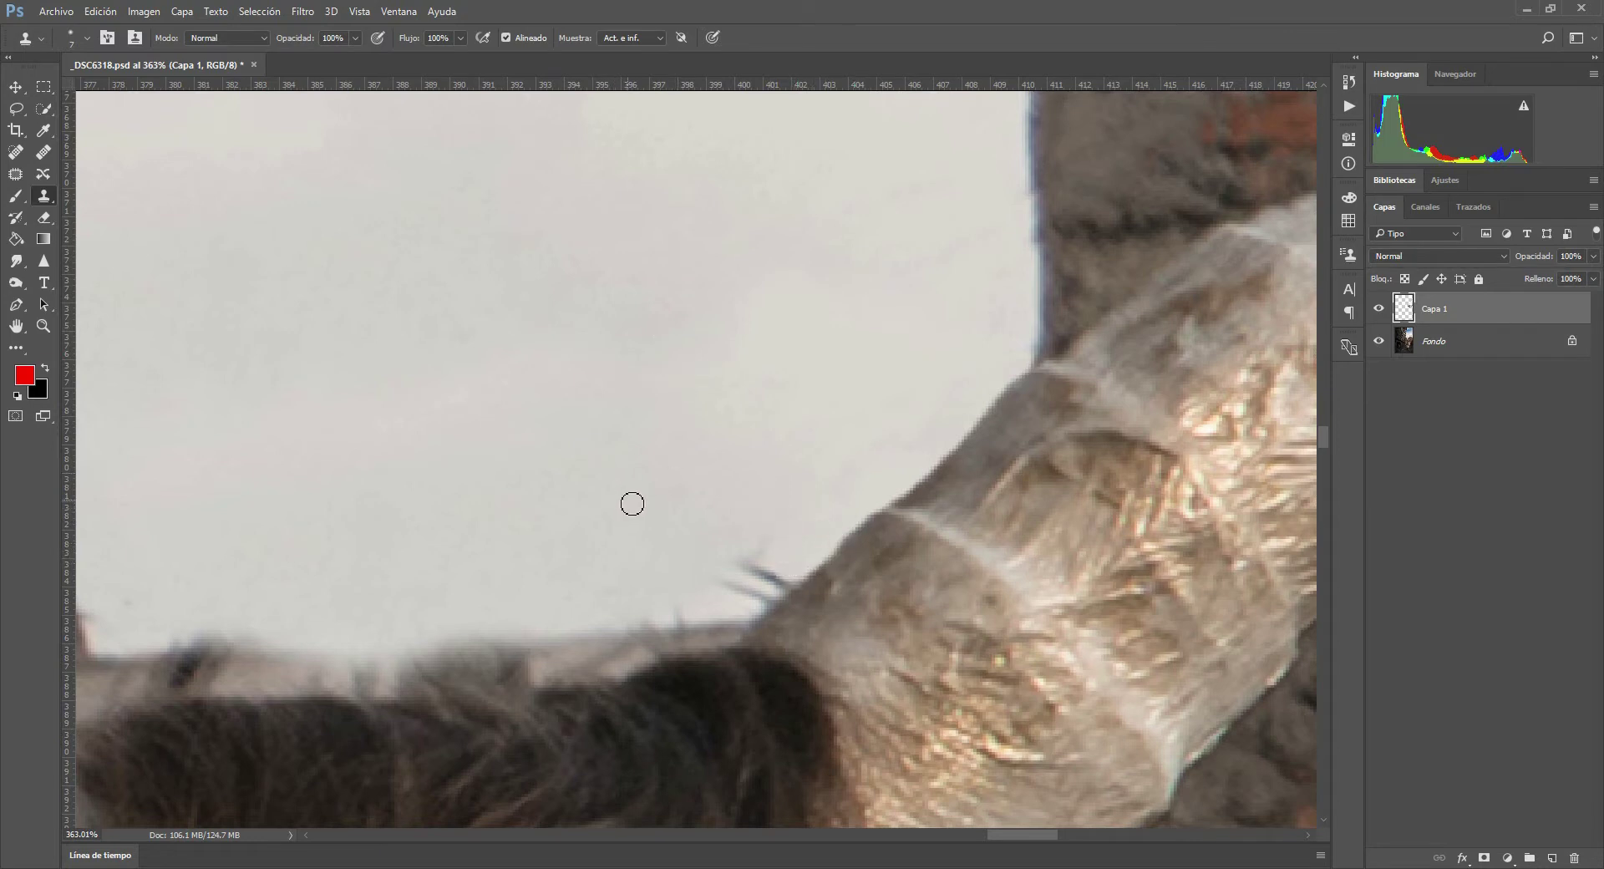
mouse_move(774, 558)
left_mouse_down()
mouse_move(745, 587)
mouse_move(770, 599)
mouse_move(785, 584)
mouse_move(766, 602)
mouse_move(709, 584)
left_mouse_up()
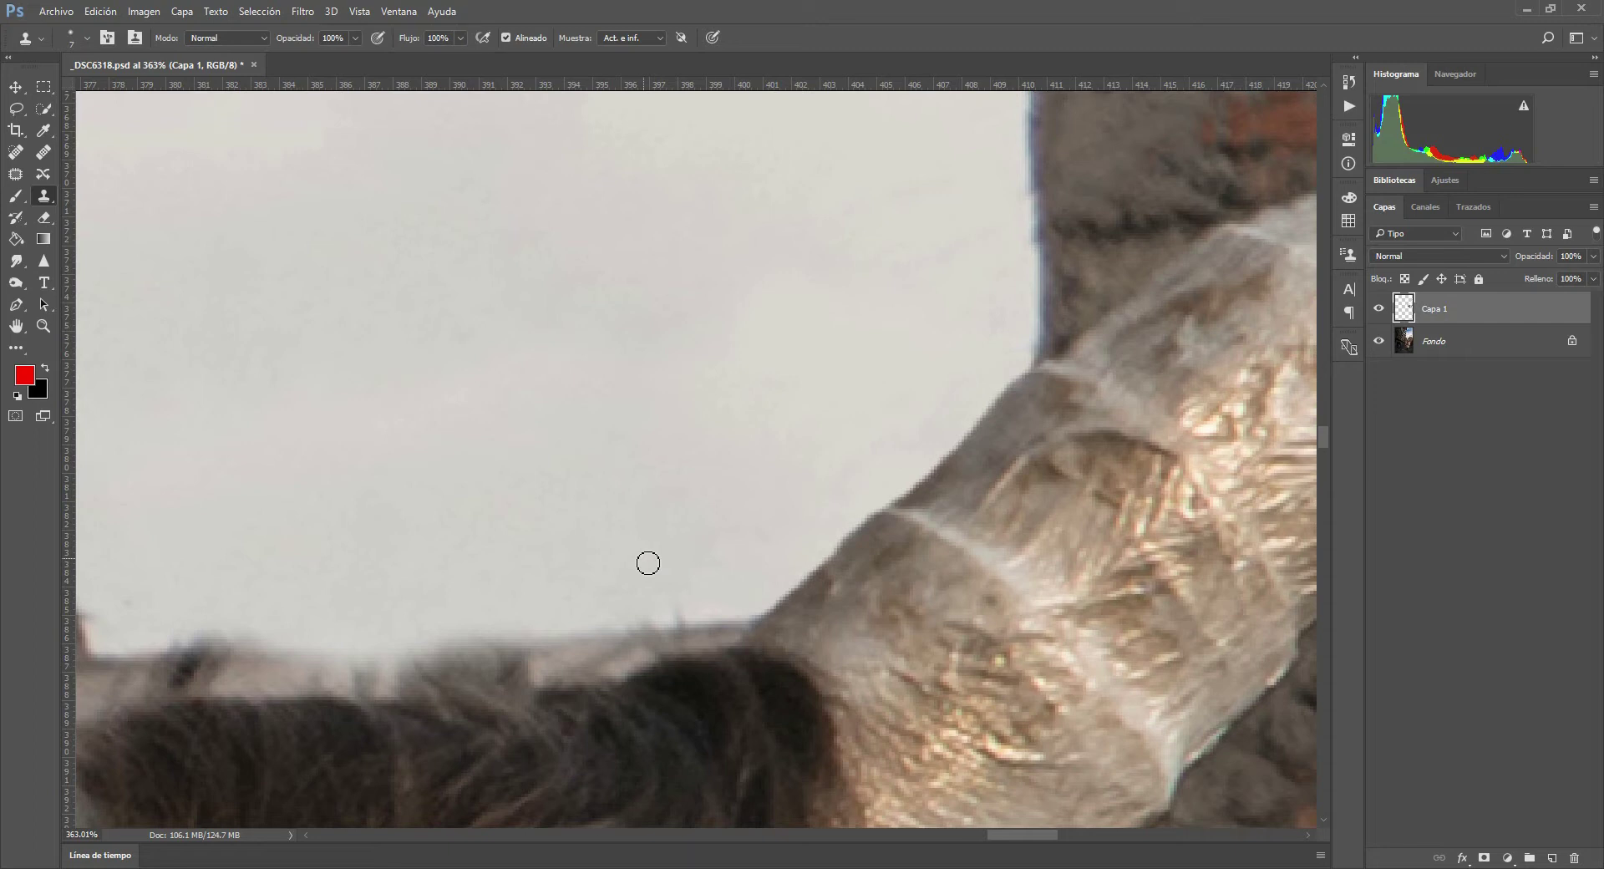
key("ctrl+0")
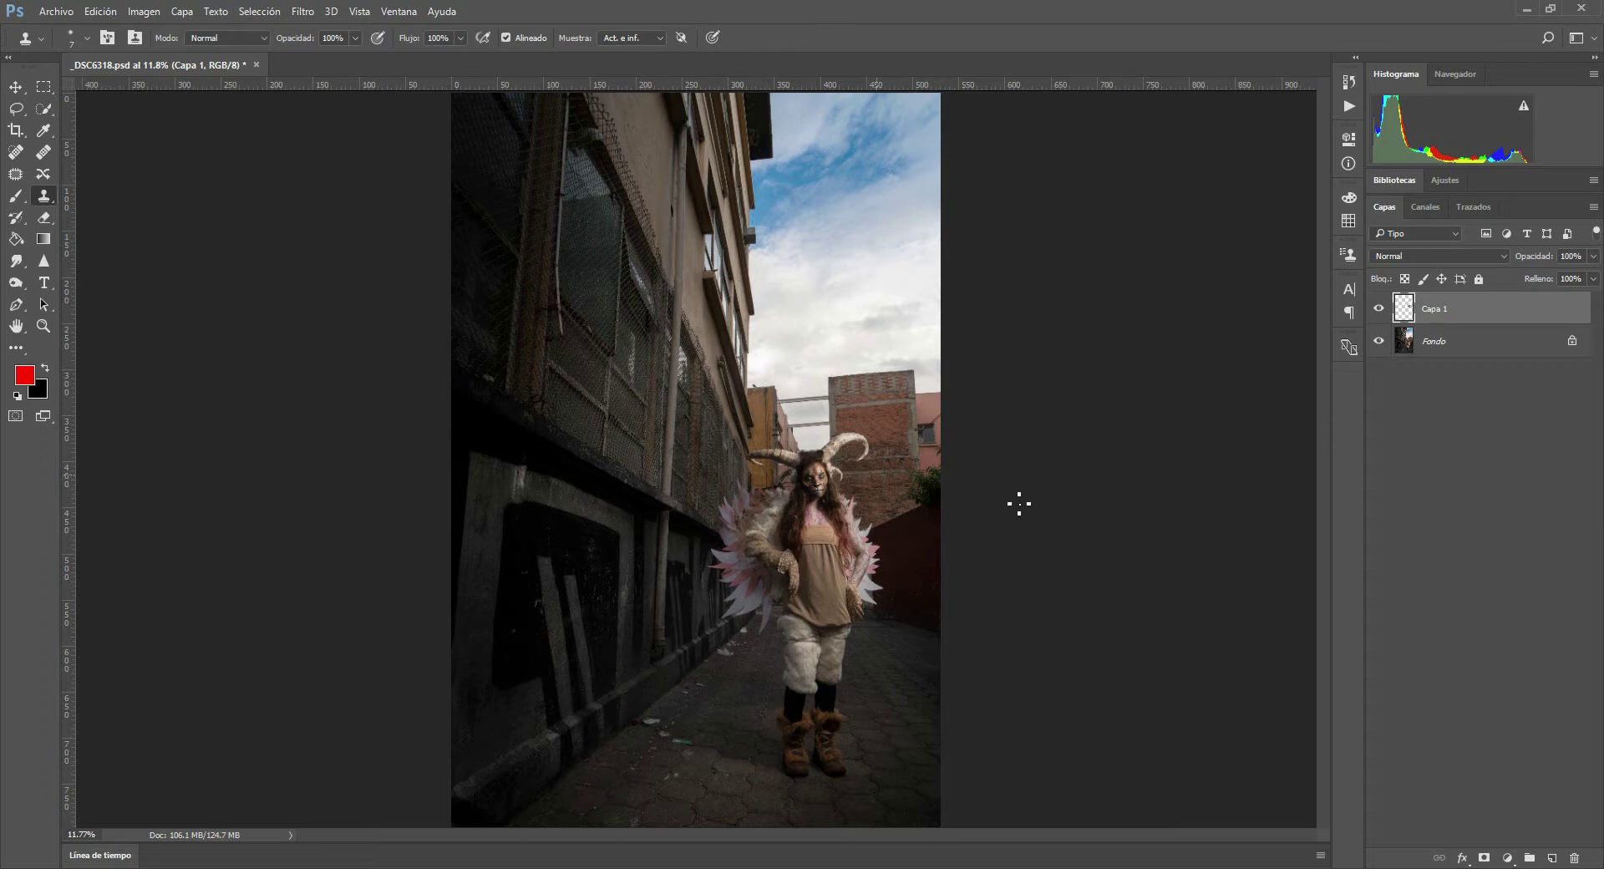
- Toggle Capa 1 off and on three times to compare before/after, then zoom into the horned head
left_click(1378, 309)
left_click(1378, 309)
left_click(1379, 308)
left_click(1379, 308)
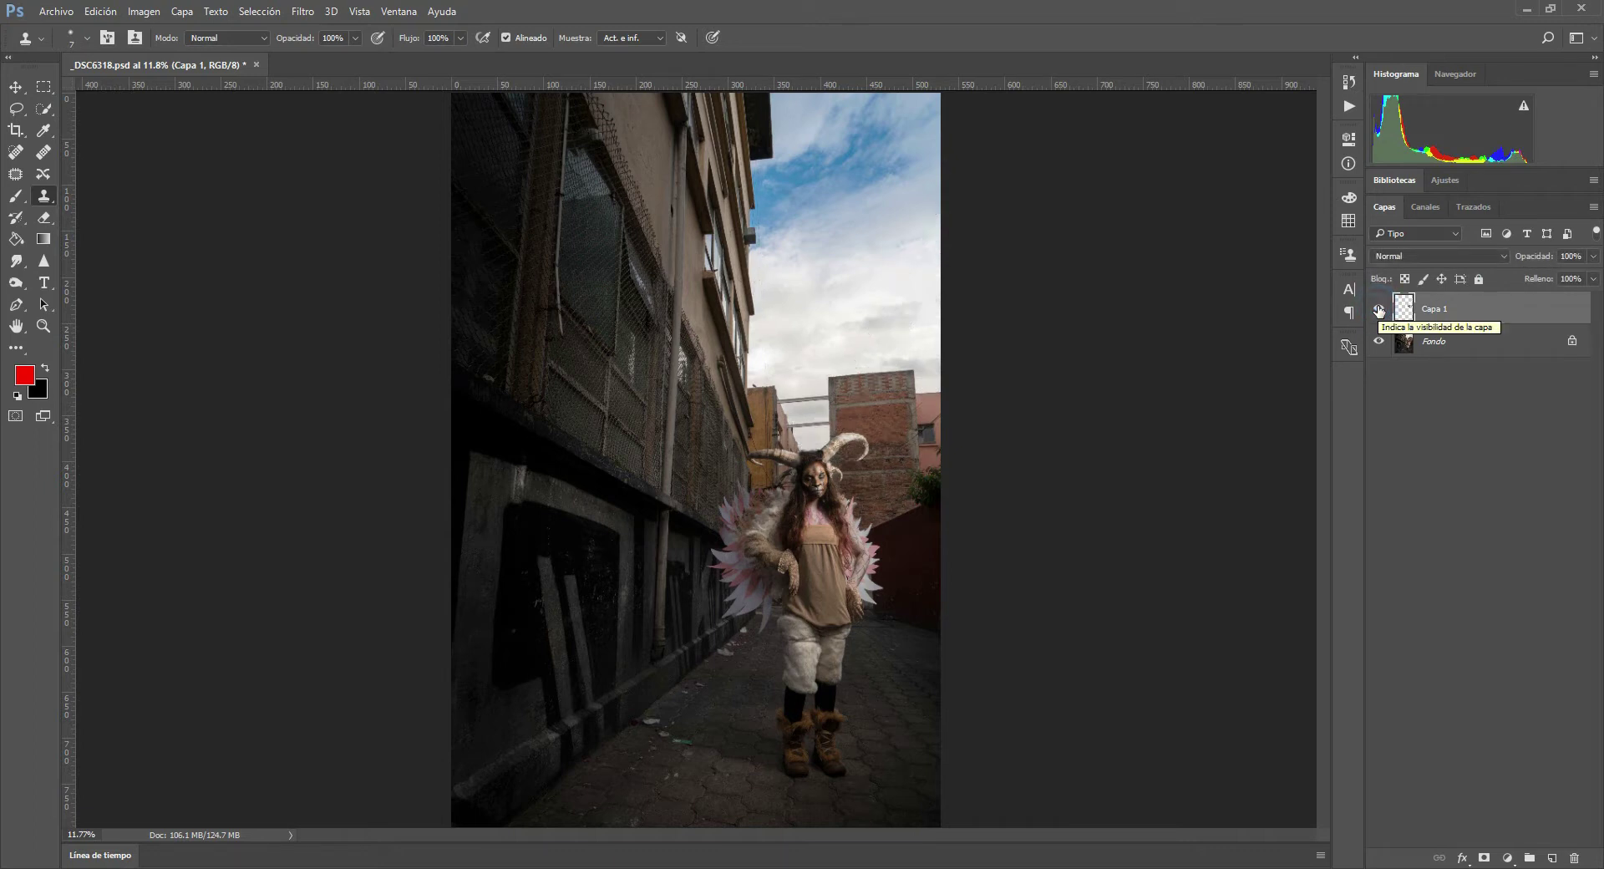
left_click(1379, 309)
left_click(1380, 309)
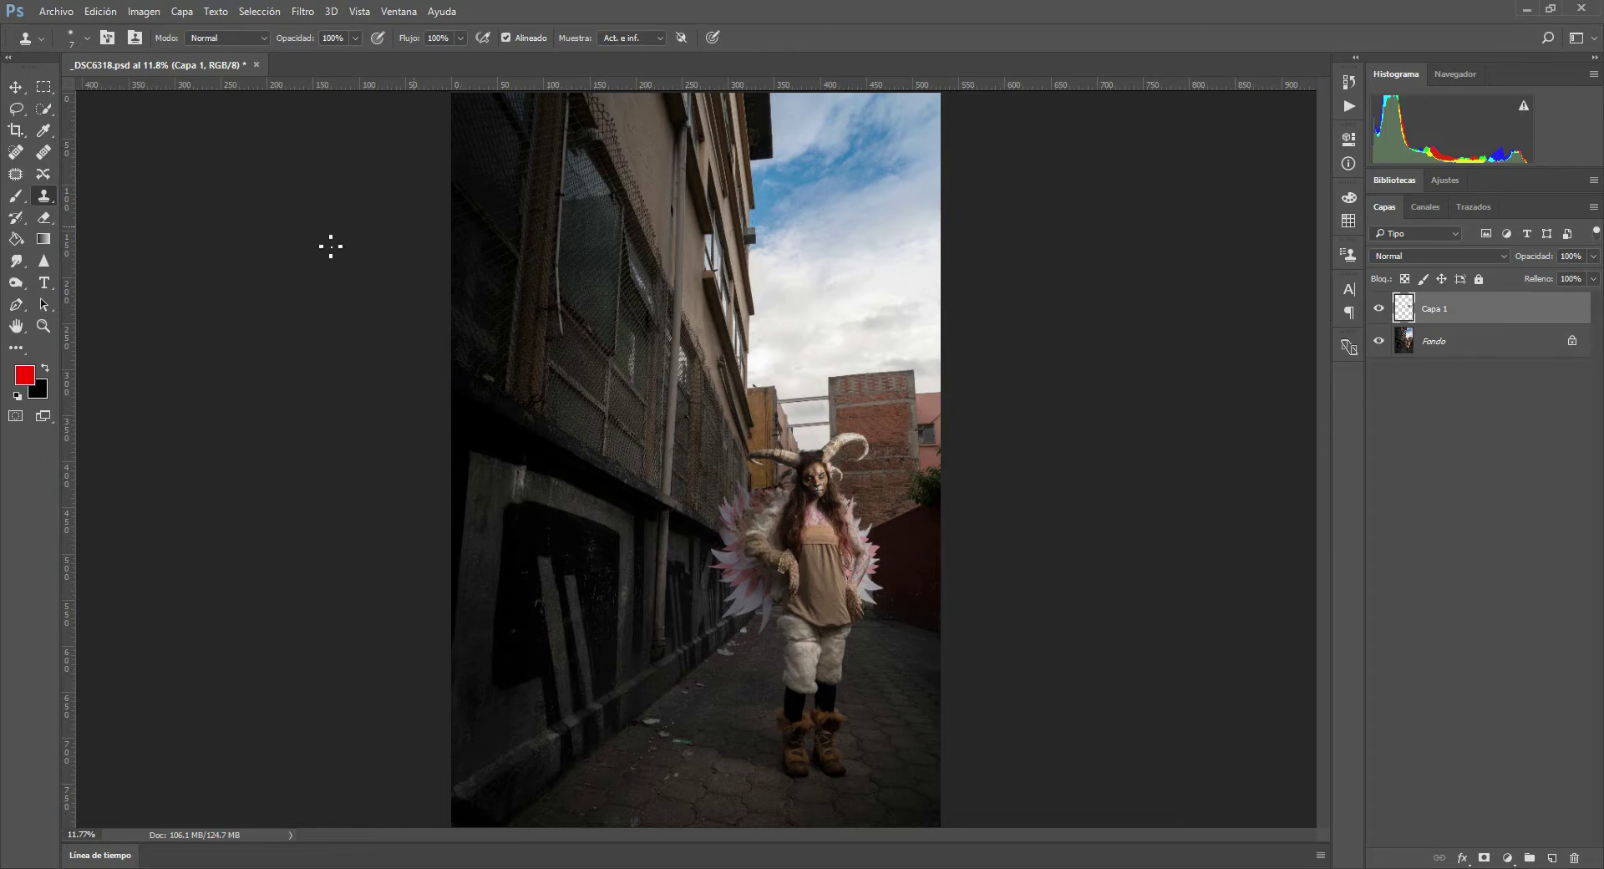
left_click(43, 326)
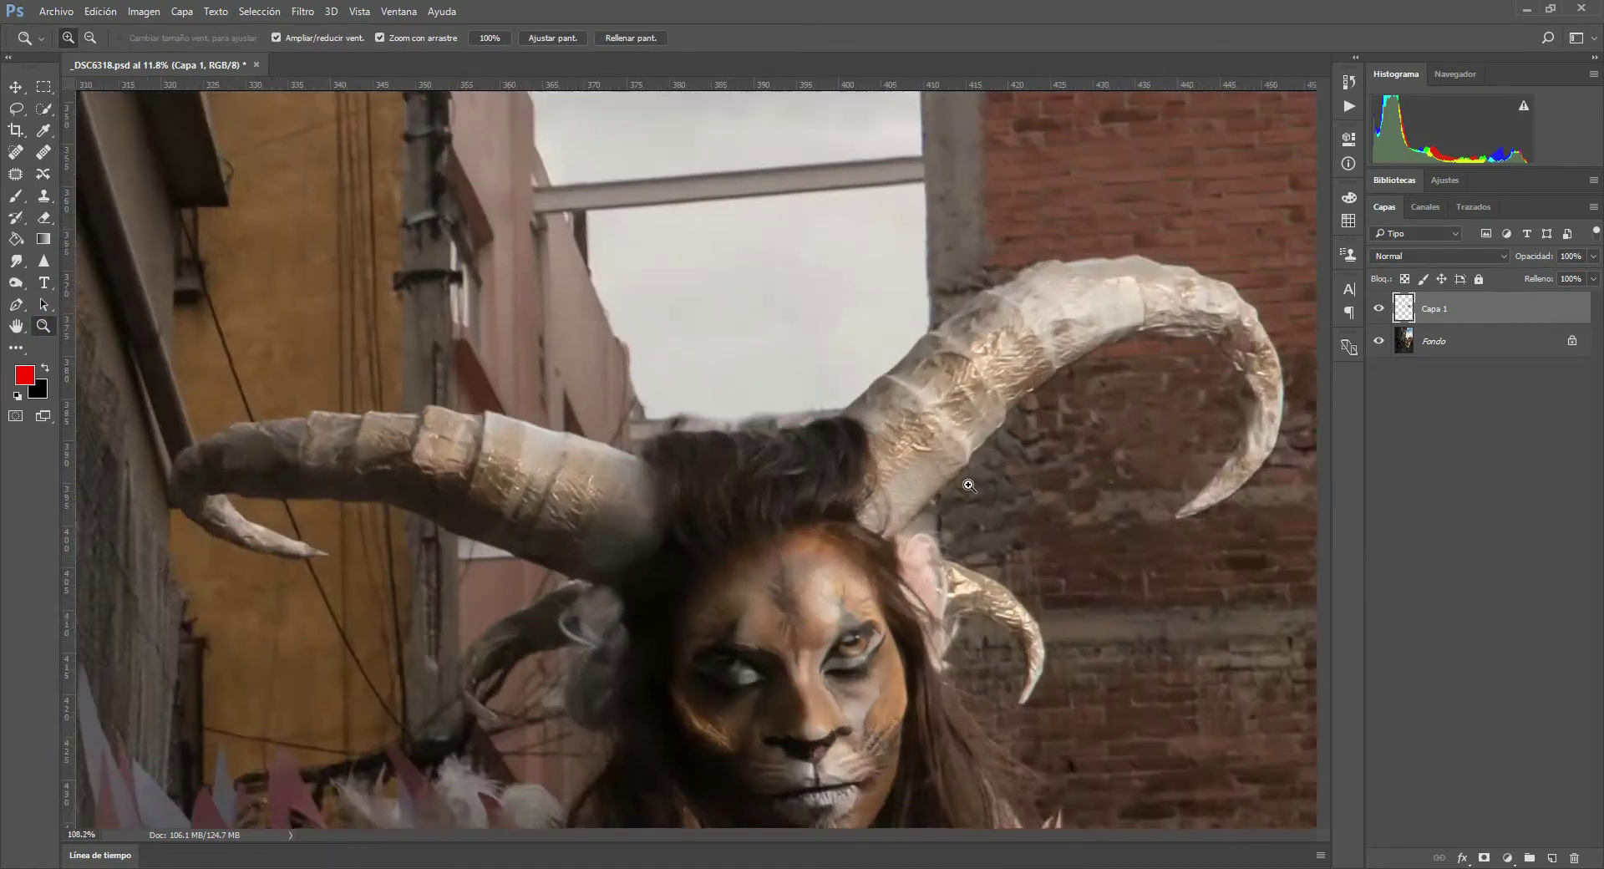
left_click_drag(822, 454, 1036, 486)
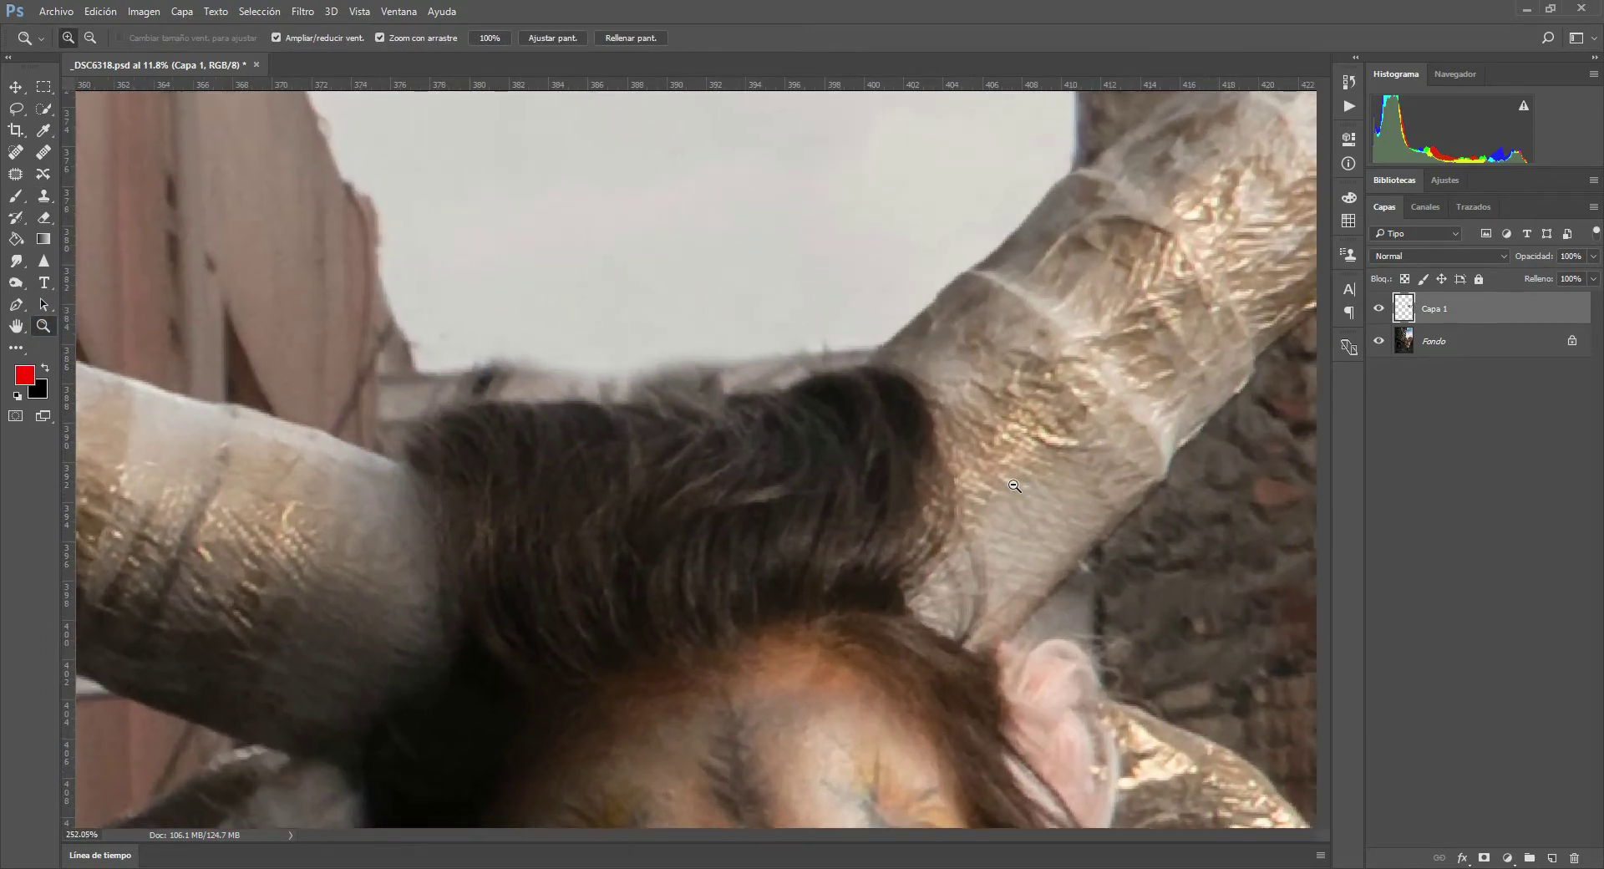
- Clone sky along the hair edge, smoothing the grey bump toward the right horn
left_click(44, 196)
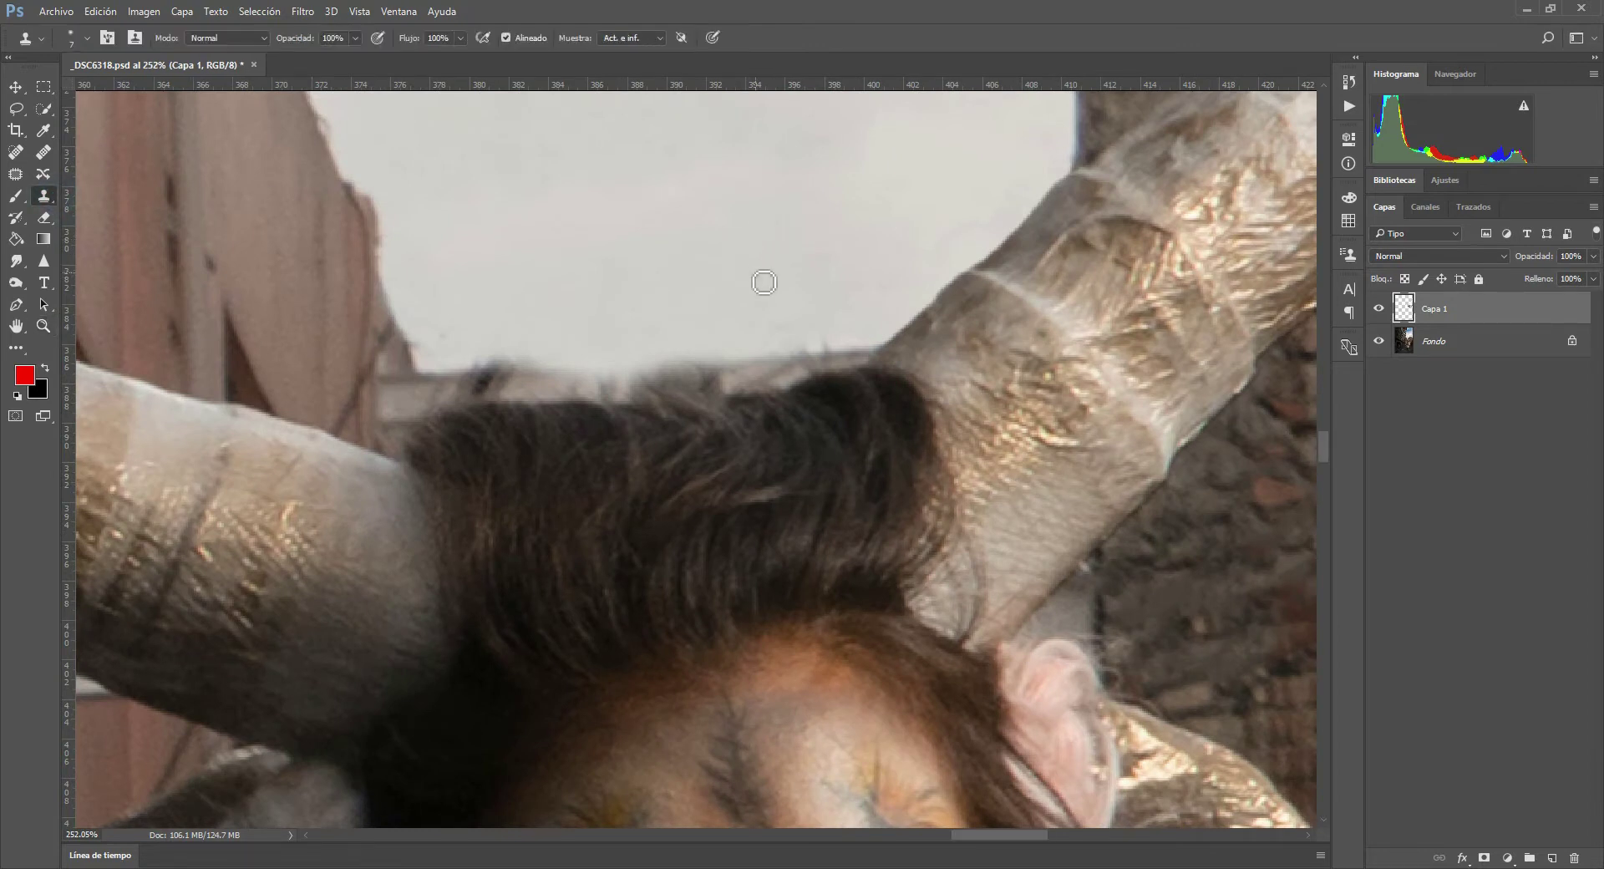
left_click(847, 236, "alt")
mouse_move(794, 351)
left_mouse_down()
mouse_move(816, 358)
mouse_move(791, 379)
mouse_move(742, 356)
mouse_move(716, 368)
mouse_move(770, 381)
mouse_move(562, 368)
mouse_move(478, 424)
left_mouse_up()
mouse_move(542, 385)
left_mouse_down()
mouse_move(493, 372)
mouse_move(699, 379)
left_mouse_up()
mouse_move(573, 379)
left_mouse_down()
mouse_move(545, 380)
mouse_move(616, 386)
mouse_move(433, 365)
left_mouse_up()
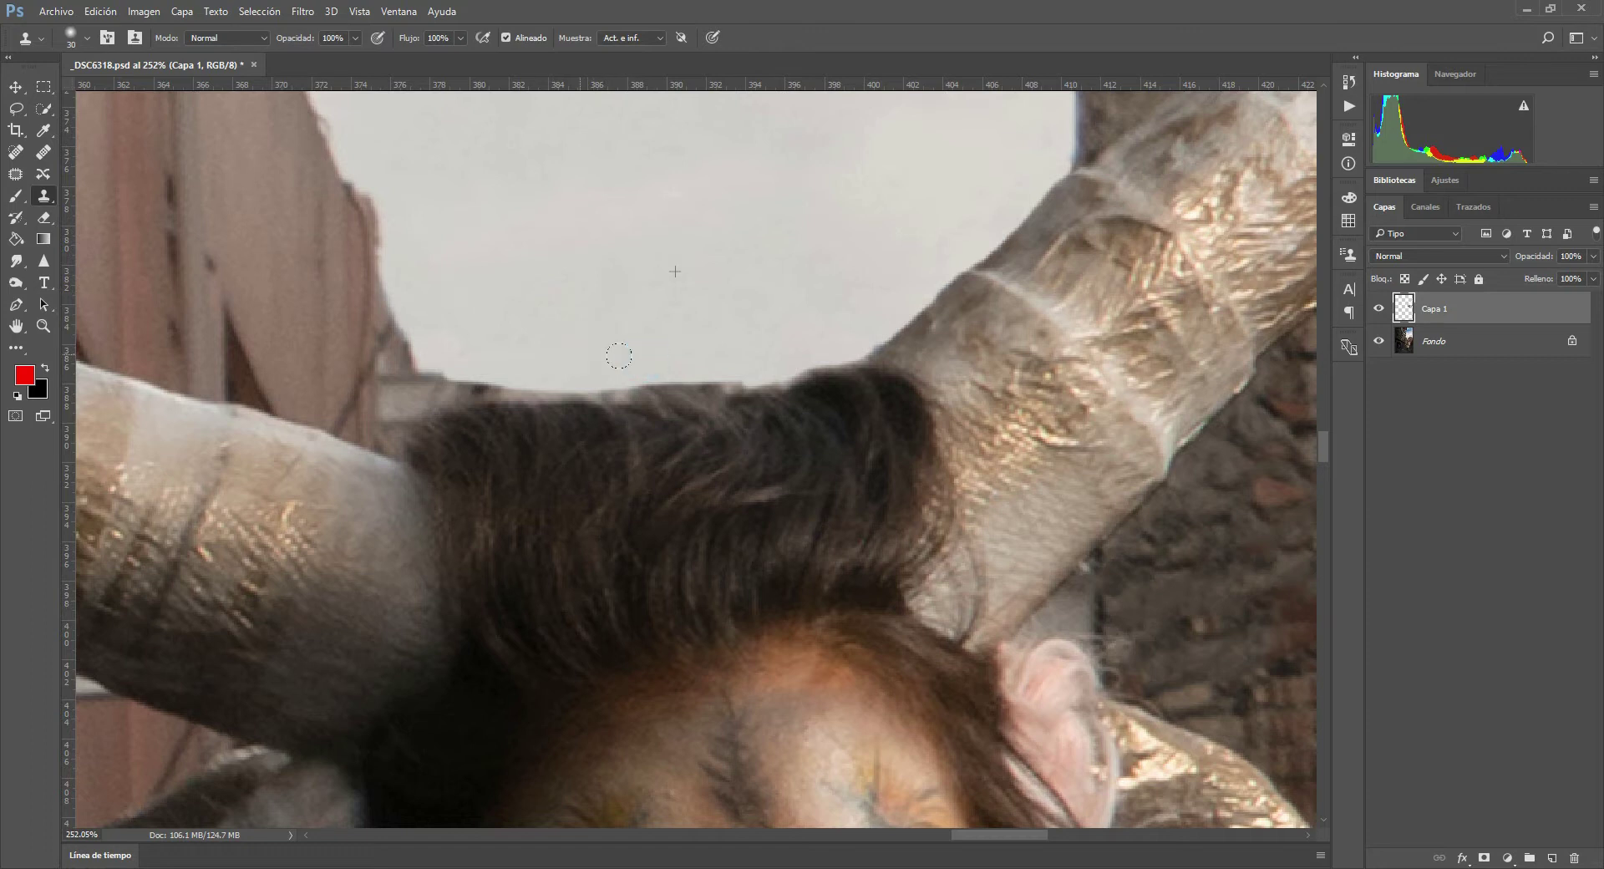
left_click_drag(660, 394, 572, 357)
left_click_drag(668, 354, 786, 337)
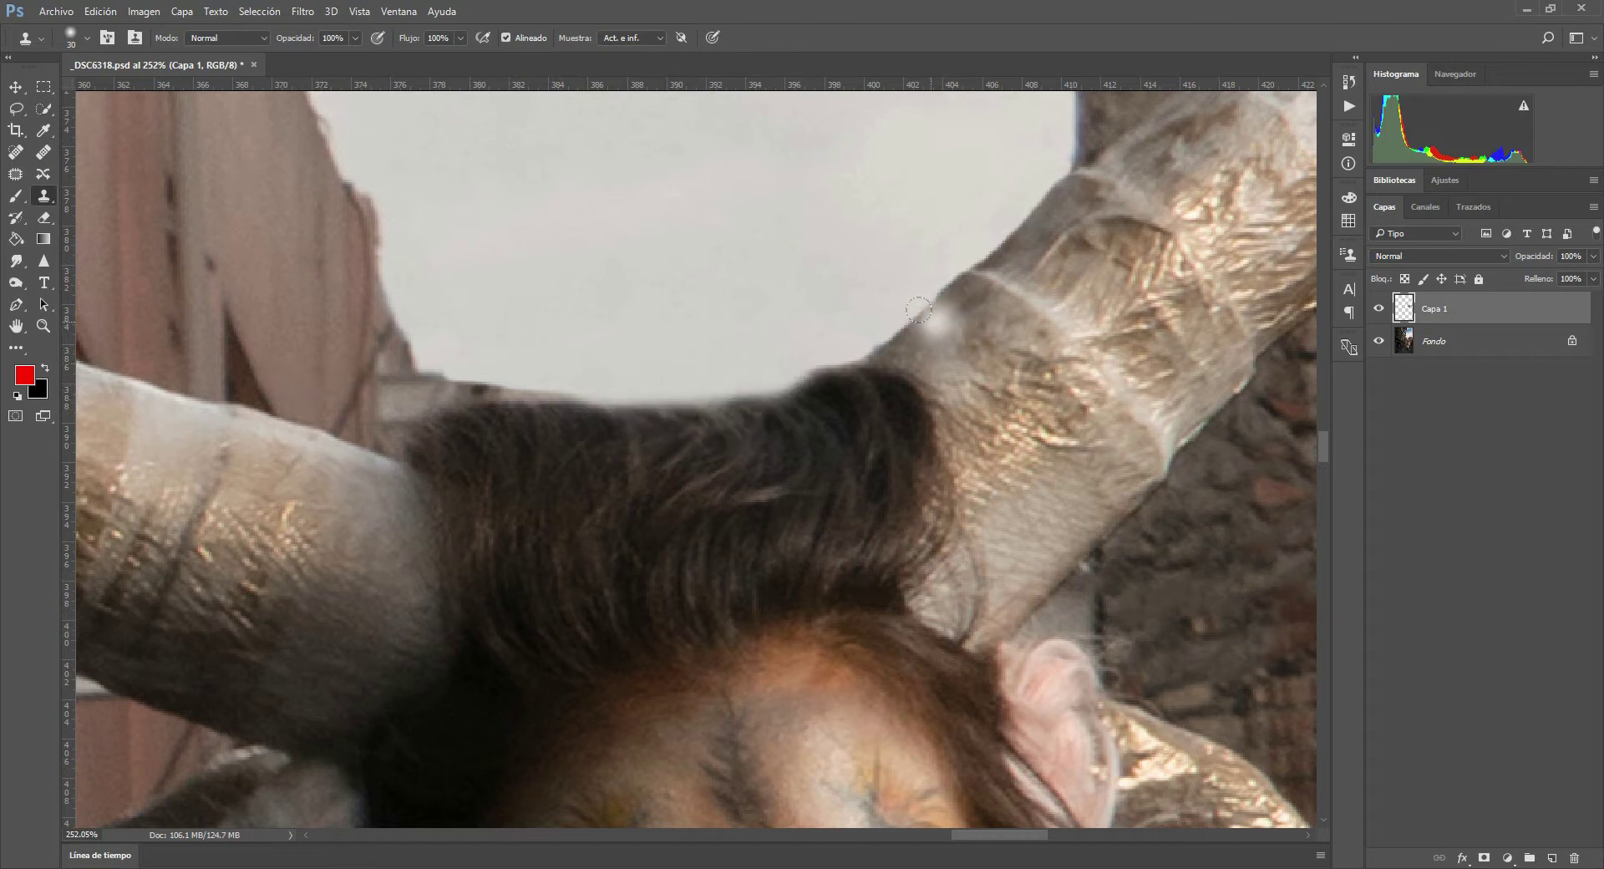
- Resample the sky and clone over the left hair edge, the dark bump and the wall edge
left_click_drag(784, 351, 767, 346)
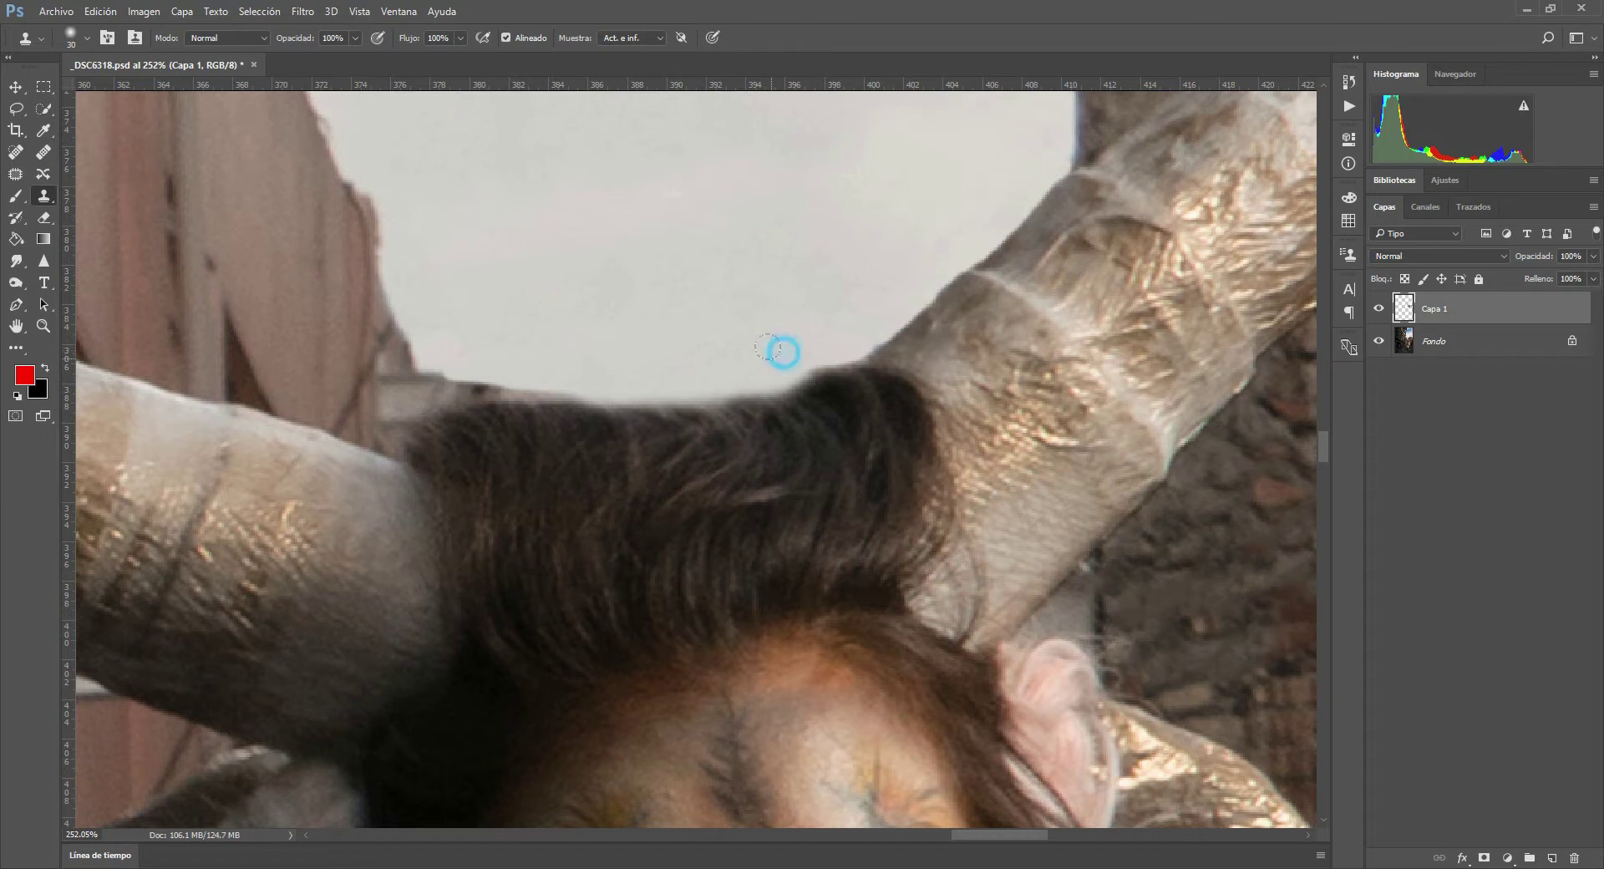
left_click_drag(535, 402, 597, 398)
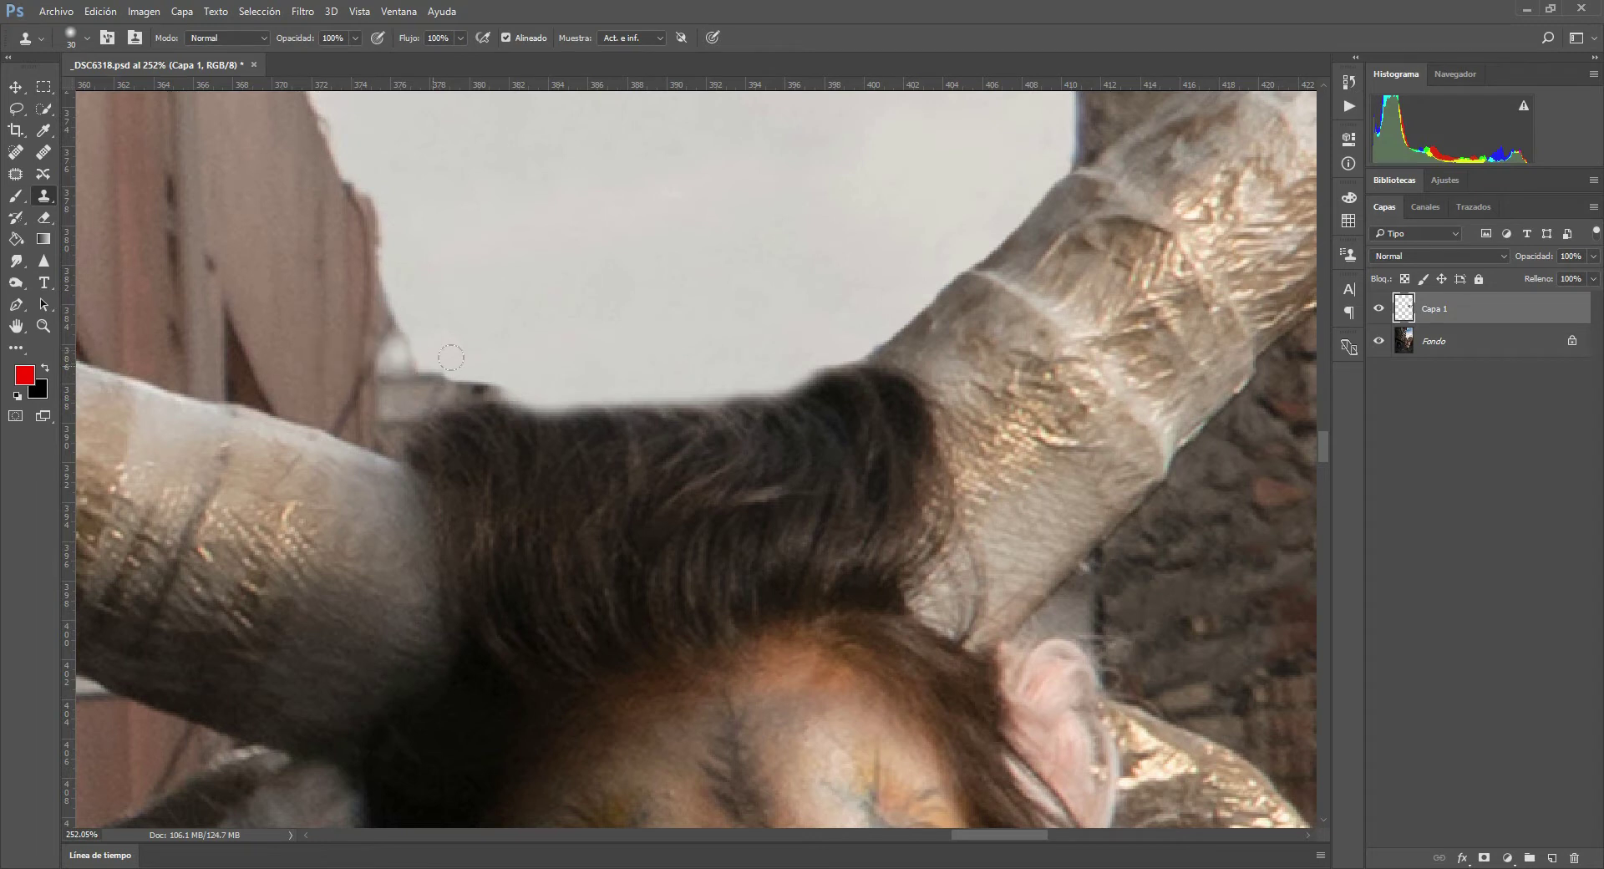
mouse_move(494, 353)
left_mouse_down()
mouse_move(456, 351)
mouse_move(468, 359)
left_mouse_up()
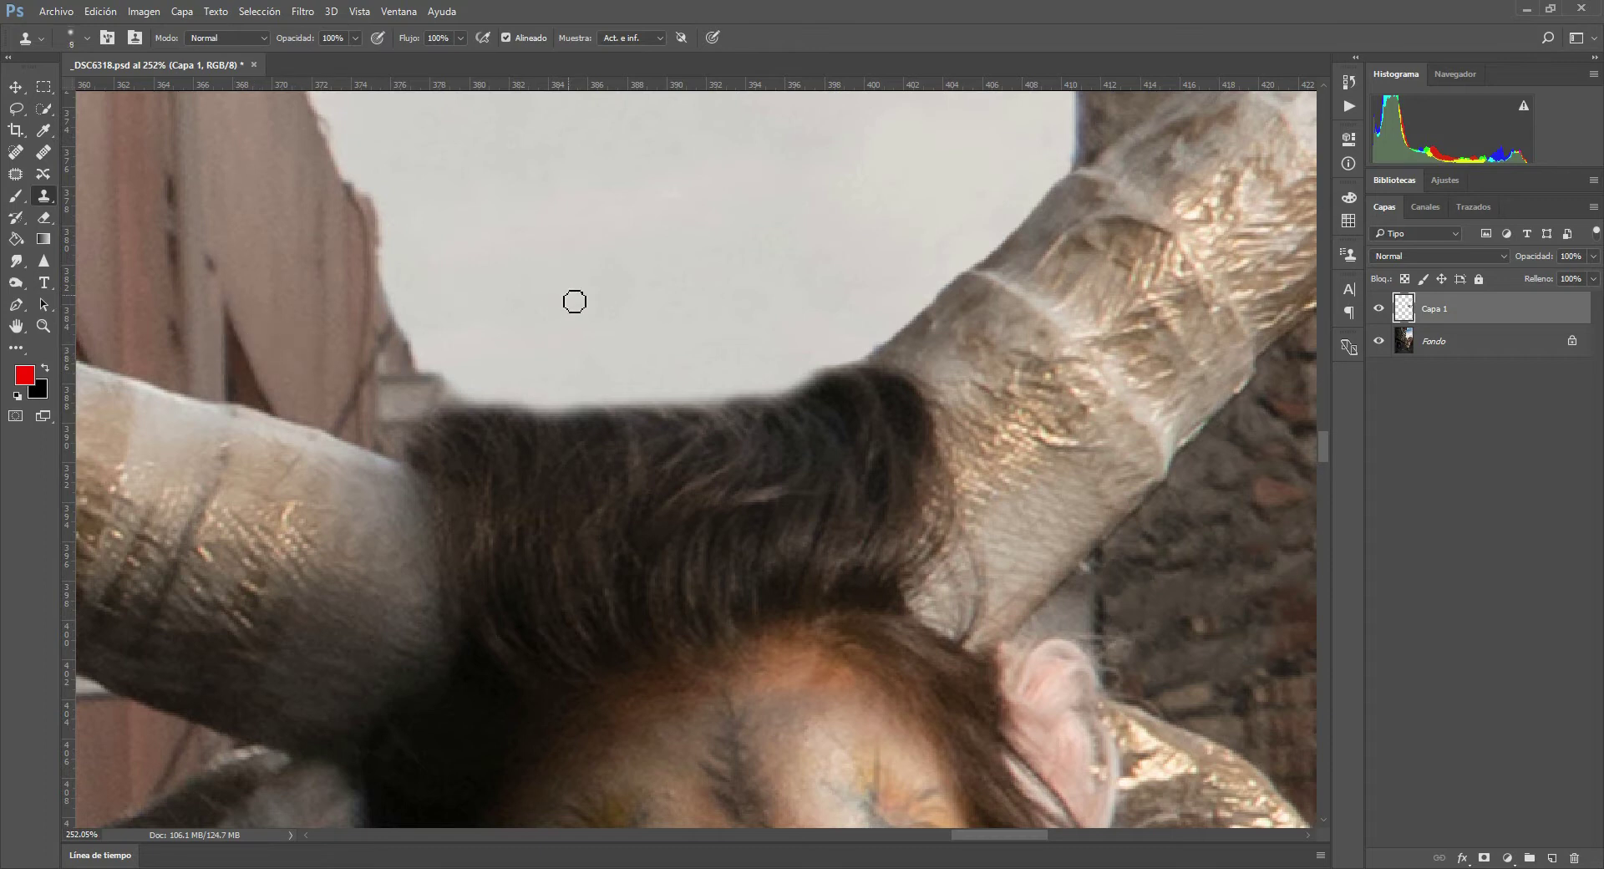
mouse_move(393, 343)
left_mouse_down()
mouse_move(462, 405)
mouse_move(430, 354)
mouse_move(501, 404)
mouse_move(503, 363)
left_mouse_up()
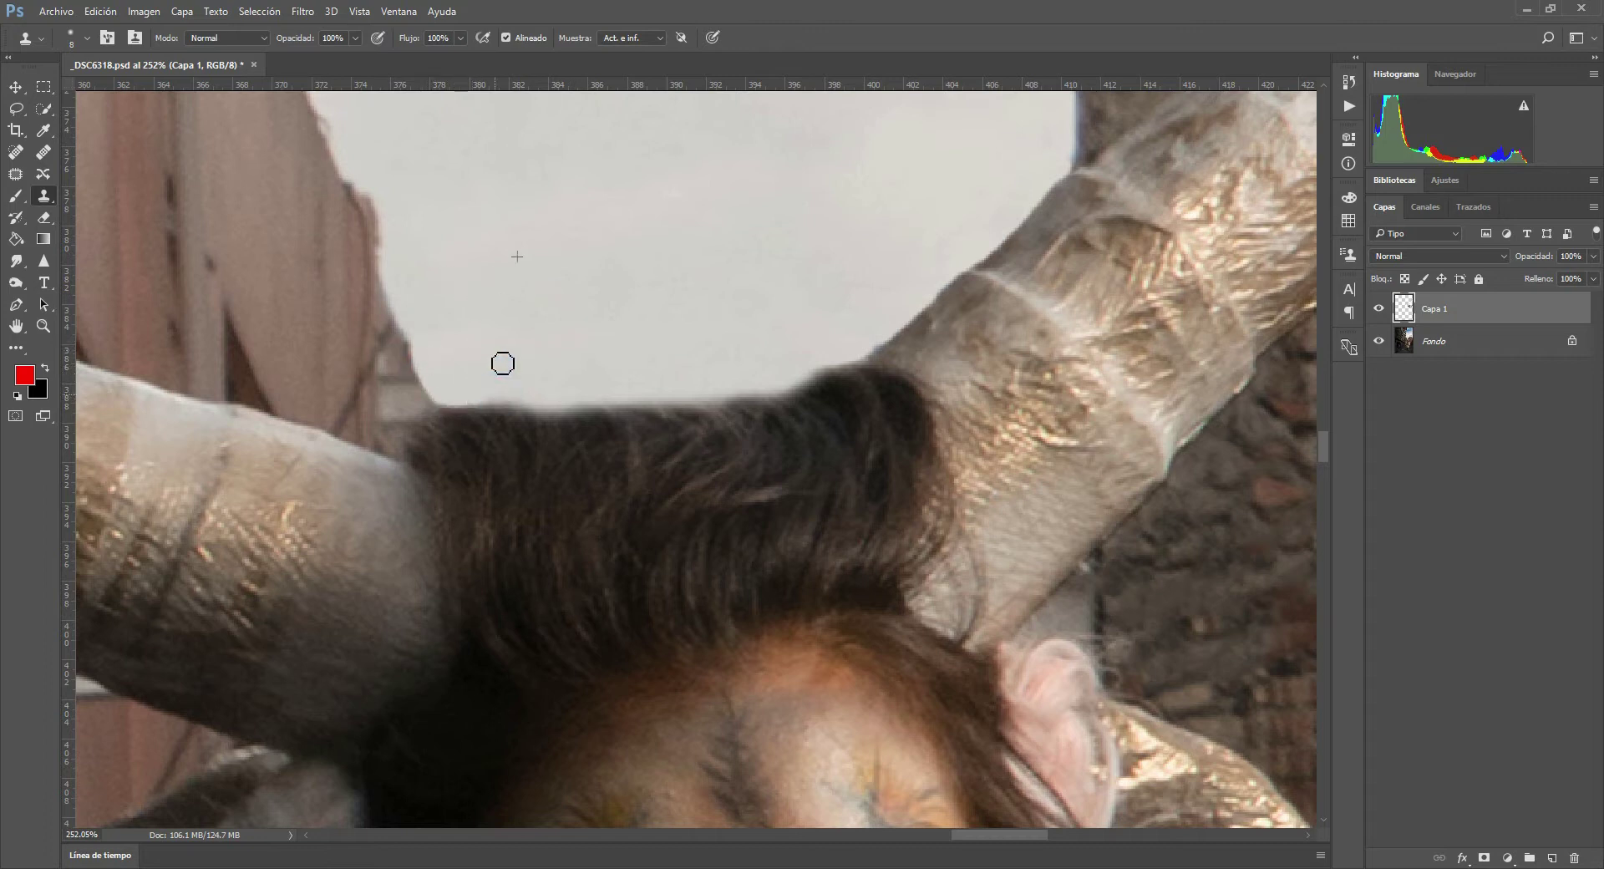
mouse_move(412, 329)
left_mouse_down()
mouse_move(411, 257)
mouse_move(394, 358)
left_mouse_up()
- Compare Capa 1 hidden and shown, then fit the whole photo in the window
left_click(1379, 309)
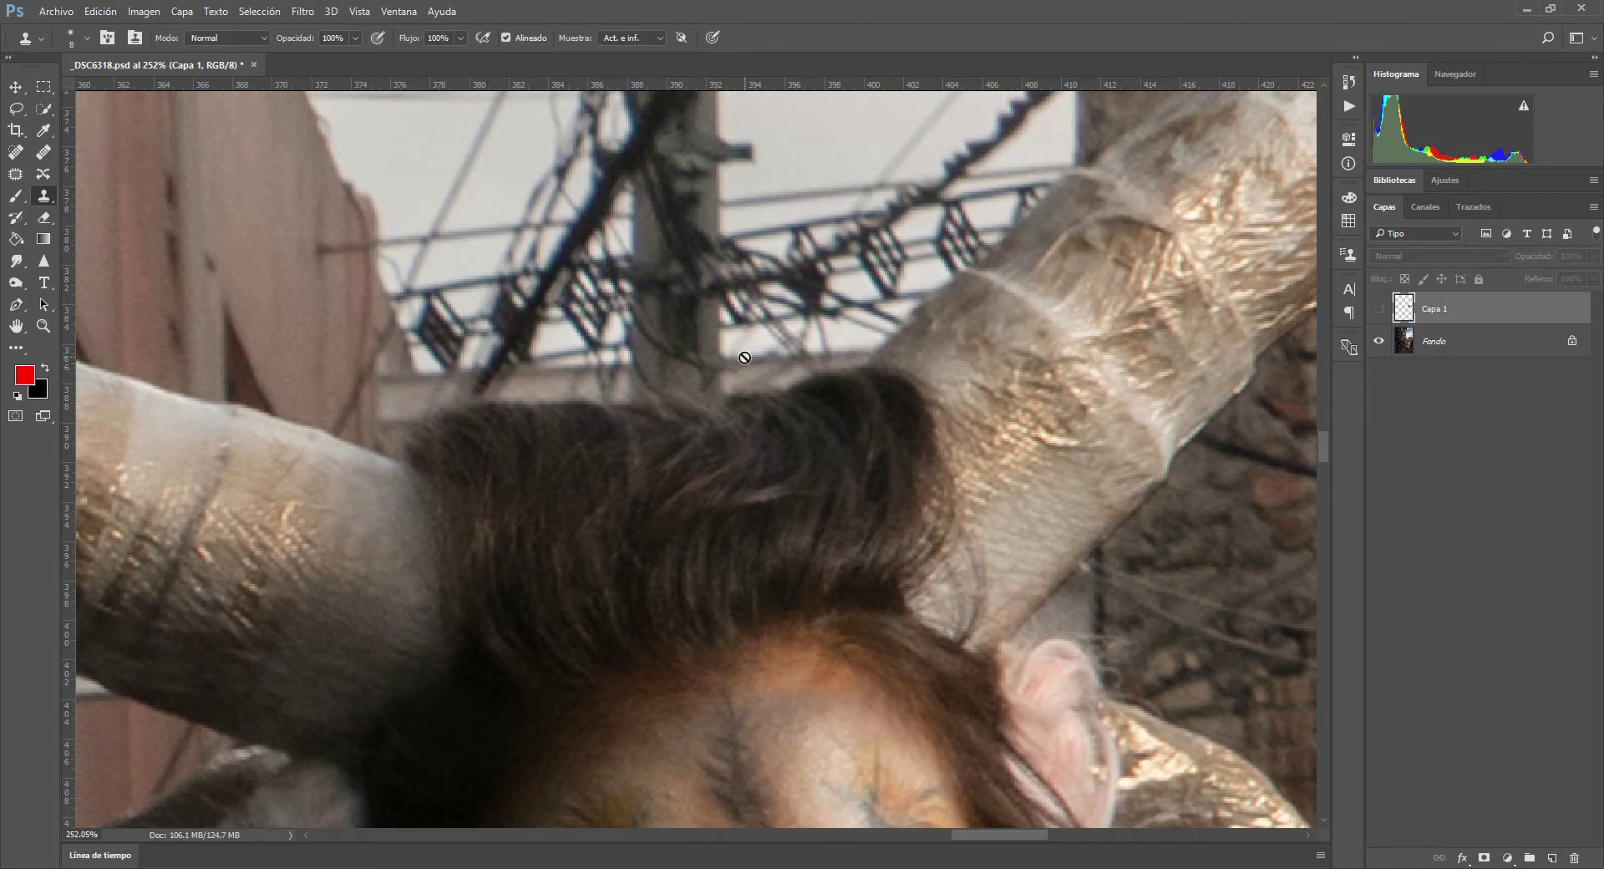
left_click(1379, 309)
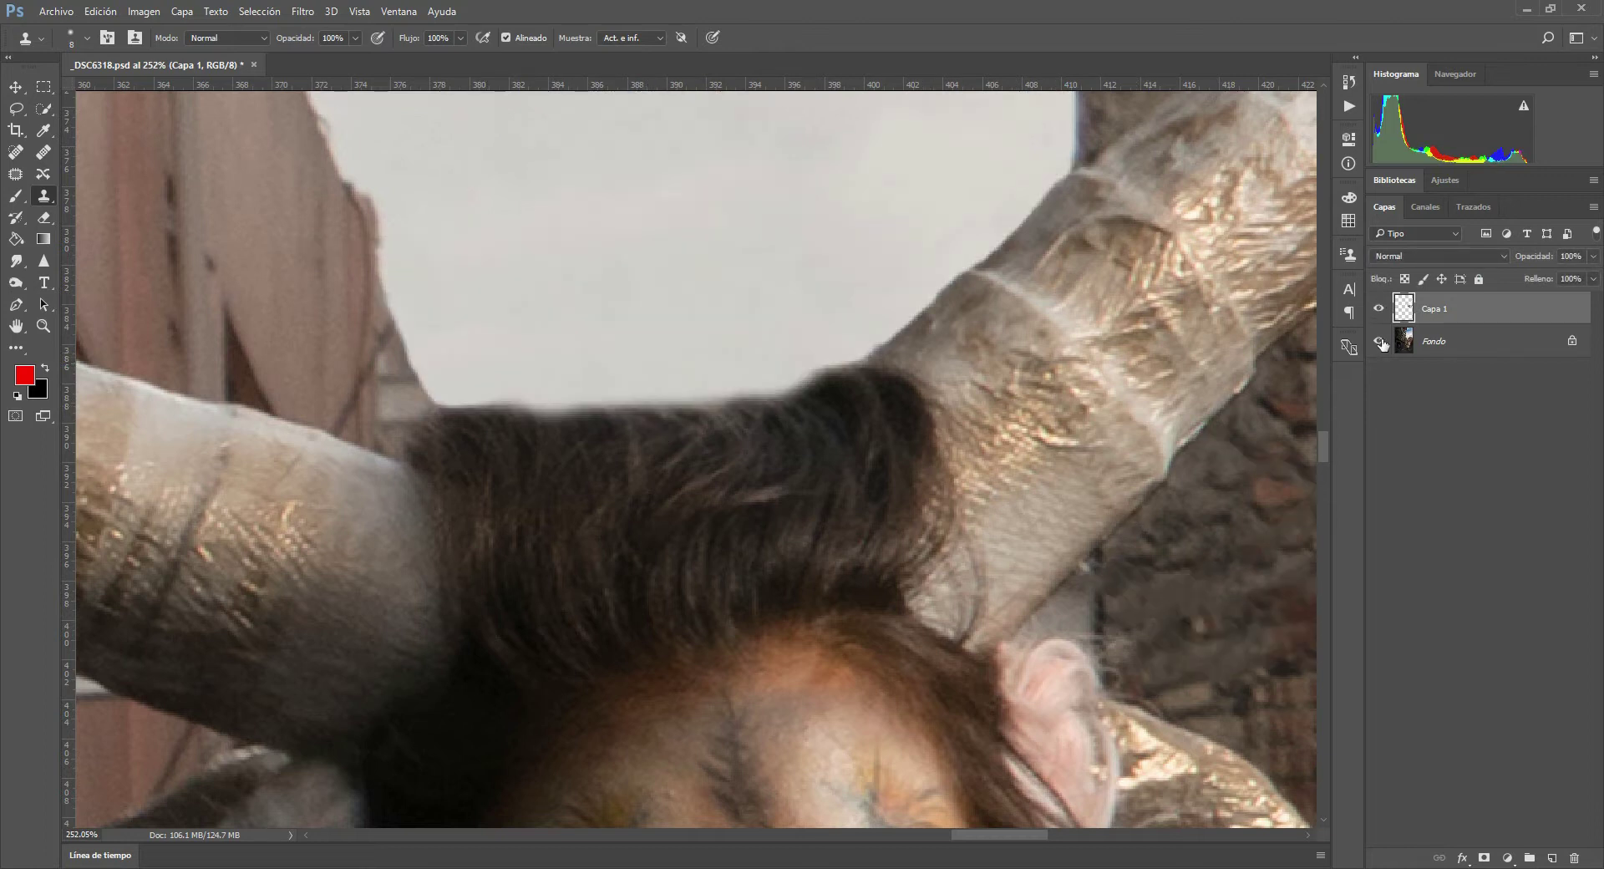
key("ctrl+0")
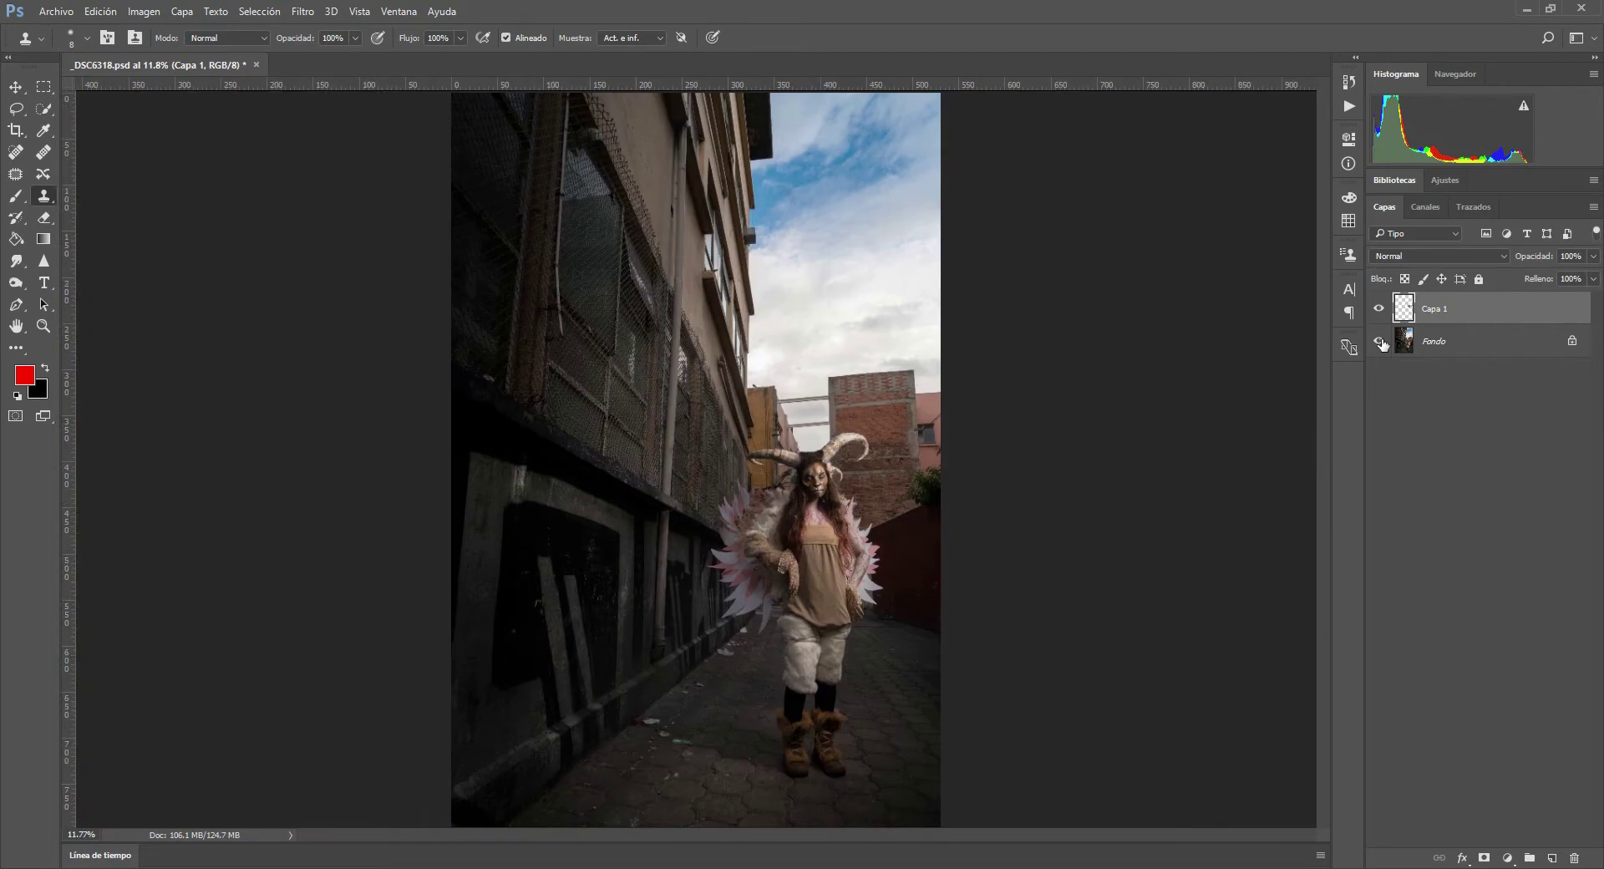
- Zoom into the left horn and clone clean sky over the slanted building edge
left_click(43, 327)
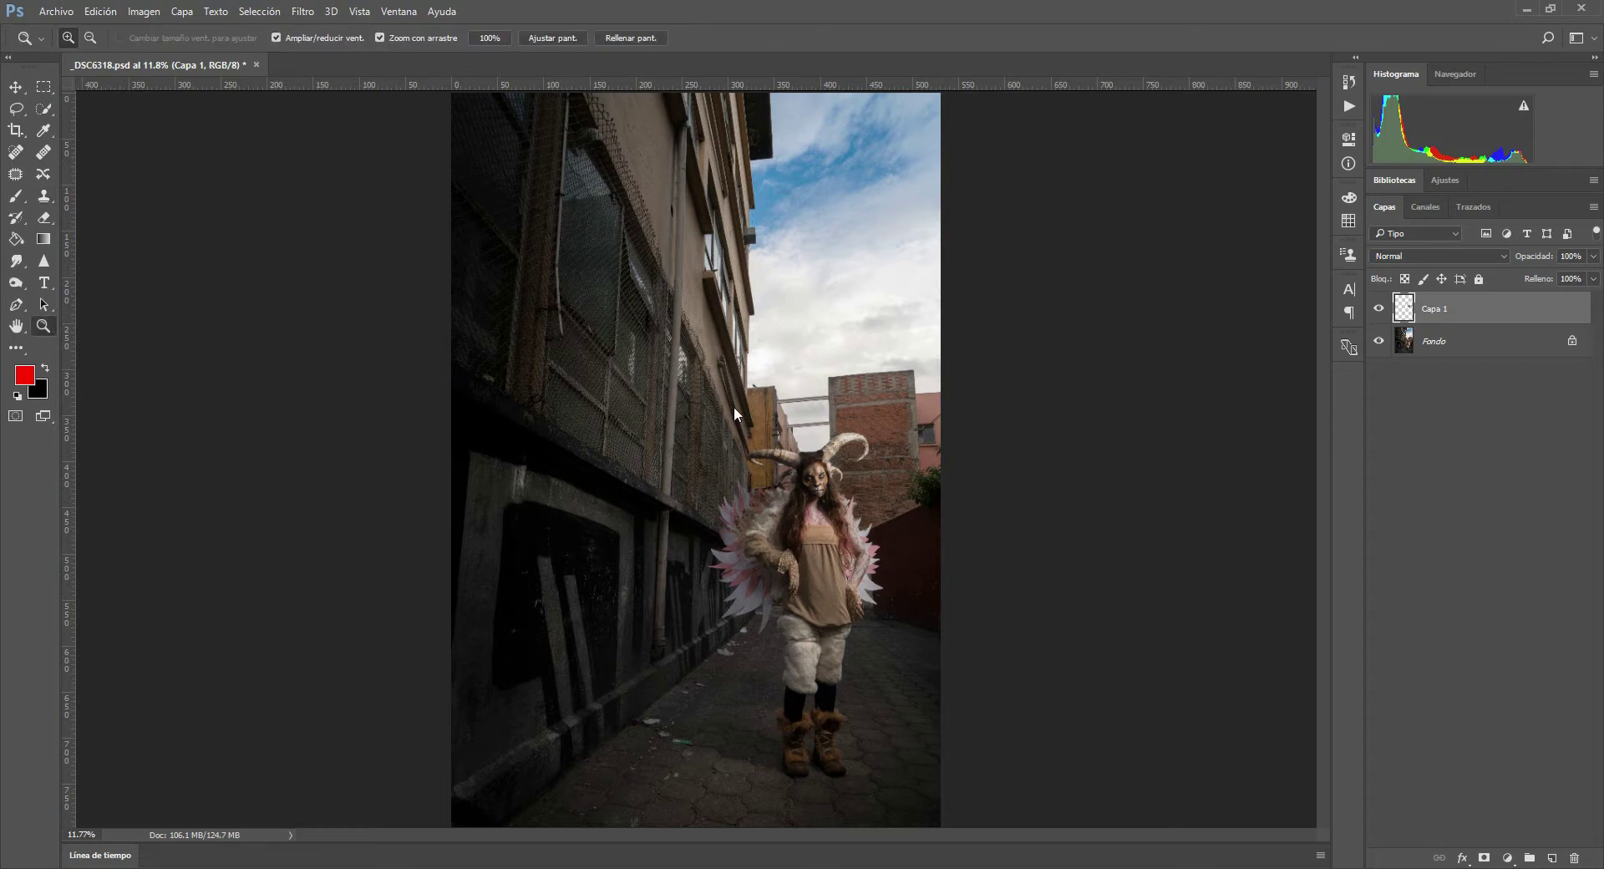
mouse_move(777, 435)
left_mouse_down()
mouse_move(969, 581)
mouse_move(1004, 662)
left_mouse_up()
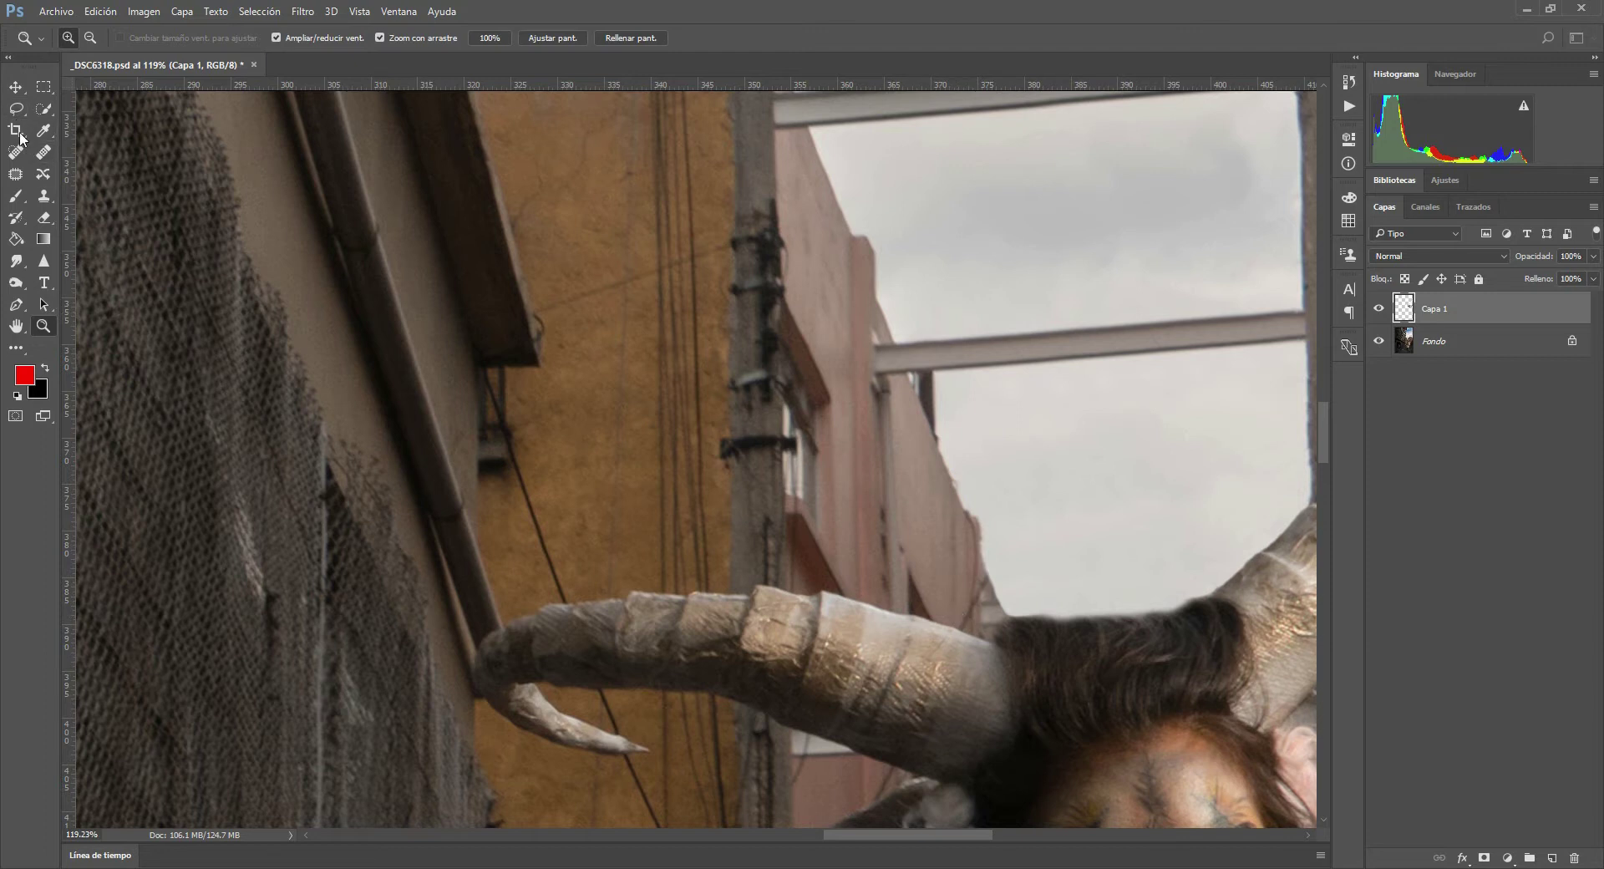
left_click(43, 196)
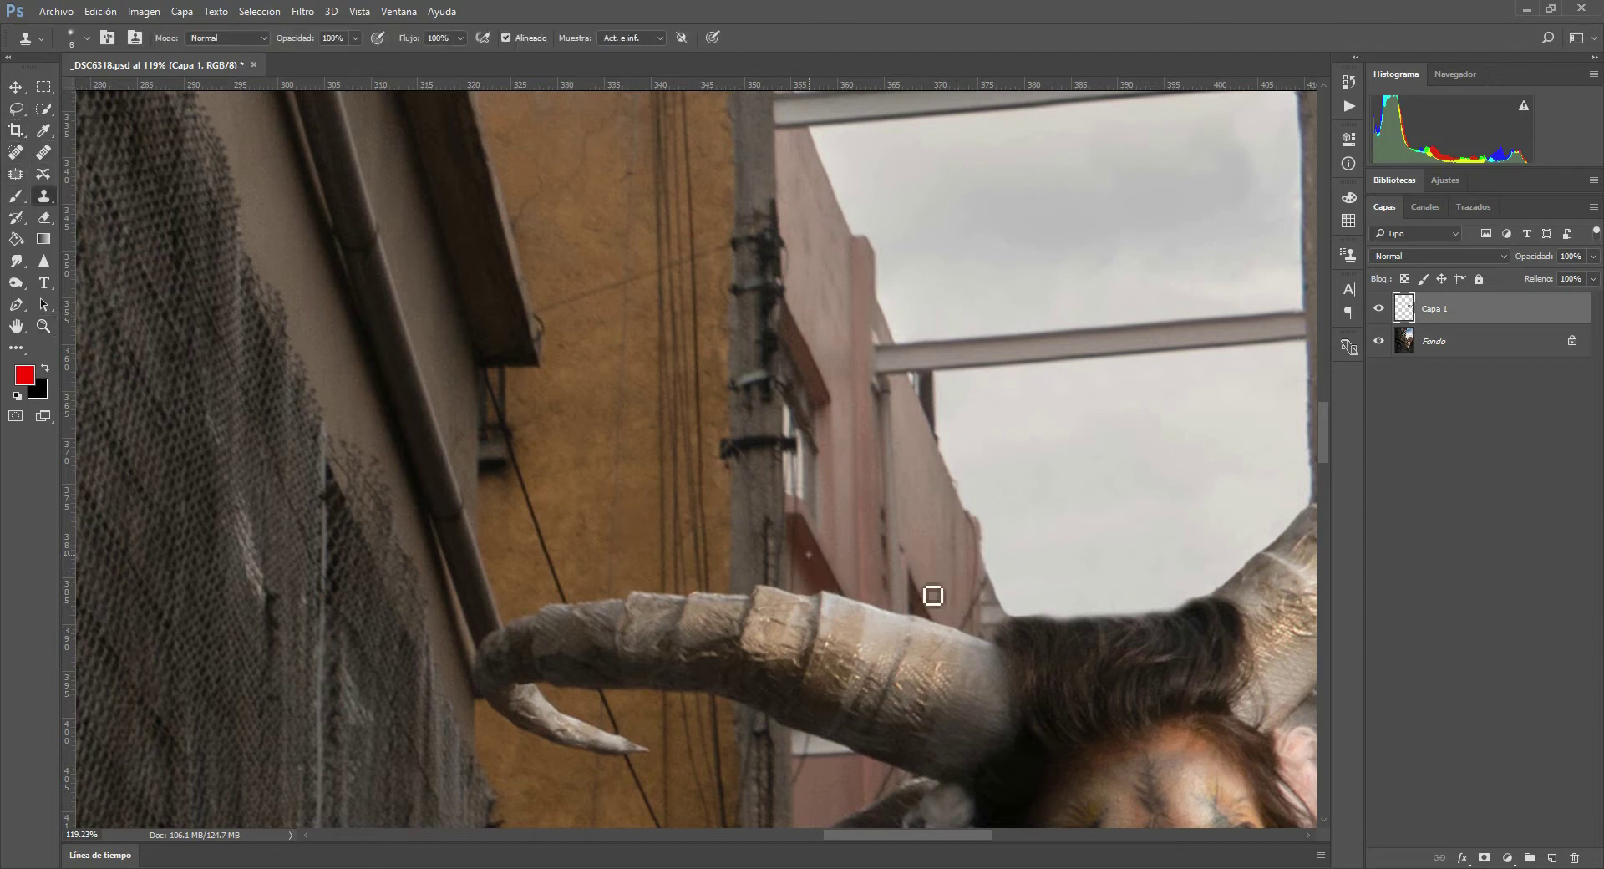
mouse_move(932, 599)
left_mouse_down()
mouse_move(740, 401)
mouse_move(875, 510)
mouse_move(853, 504)
left_mouse_up()
key("z")
left_click(45, 198)
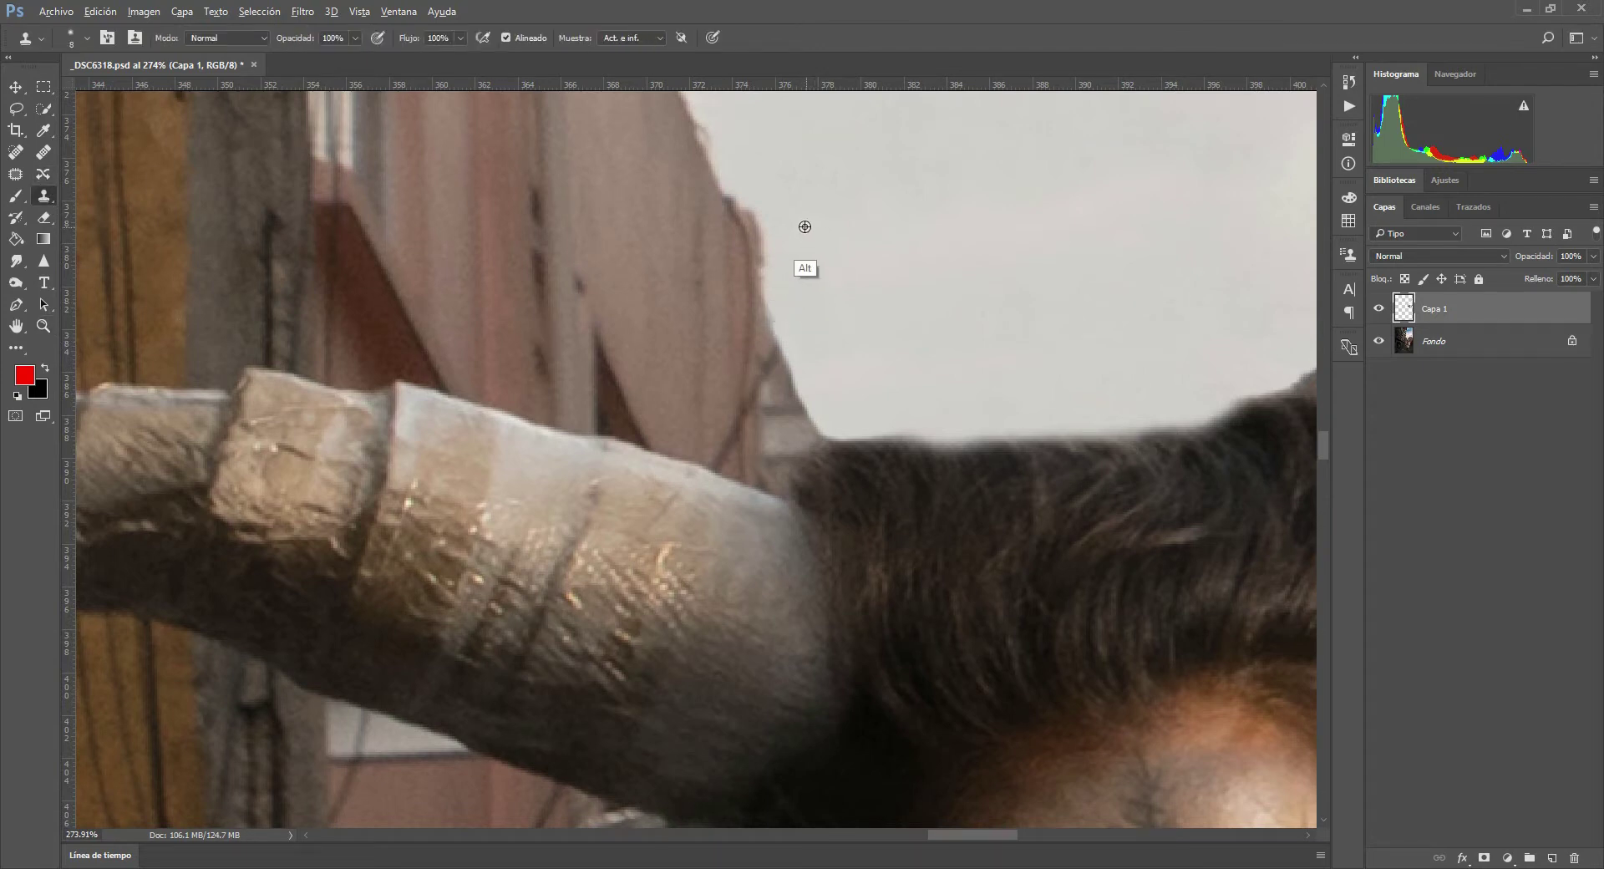
left_click(821, 251, "alt")
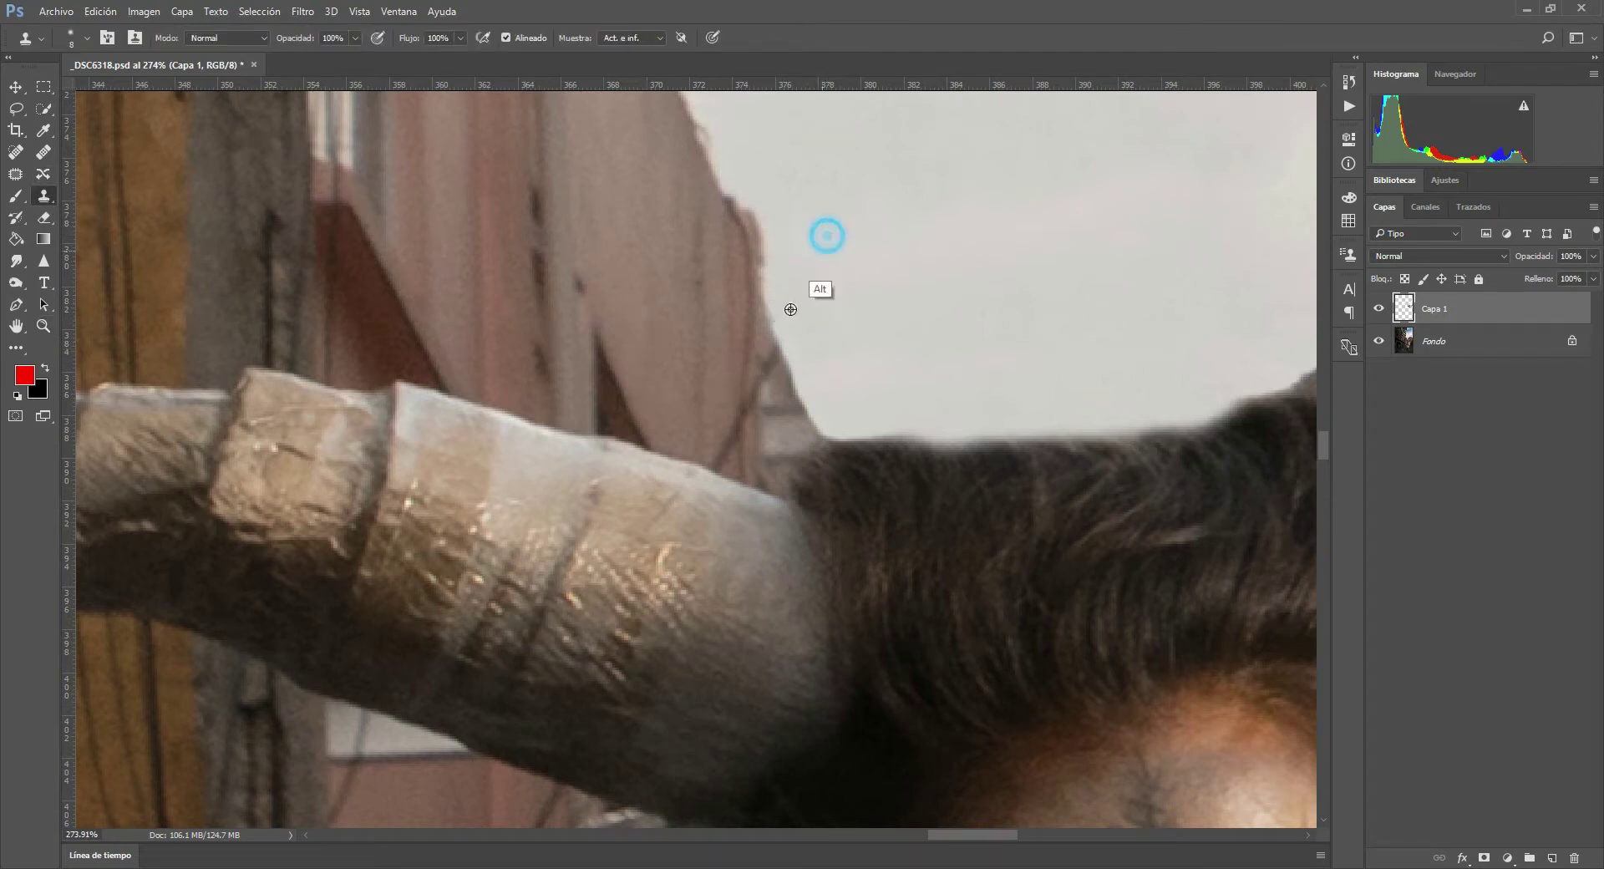
mouse_move(790, 303)
left_mouse_down()
mouse_move(785, 328)
mouse_move(778, 283)
mouse_move(778, 334)
mouse_move(787, 234)
left_mouse_up()
mouse_move(786, 327)
left_mouse_down()
mouse_move(777, 383)
mouse_move(802, 422)
mouse_move(813, 404)
mouse_move(788, 492)
mouse_move(784, 430)
mouse_move(776, 481)
mouse_move(785, 437)
mouse_move(756, 476)
mouse_move(785, 480)
left_mouse_up()
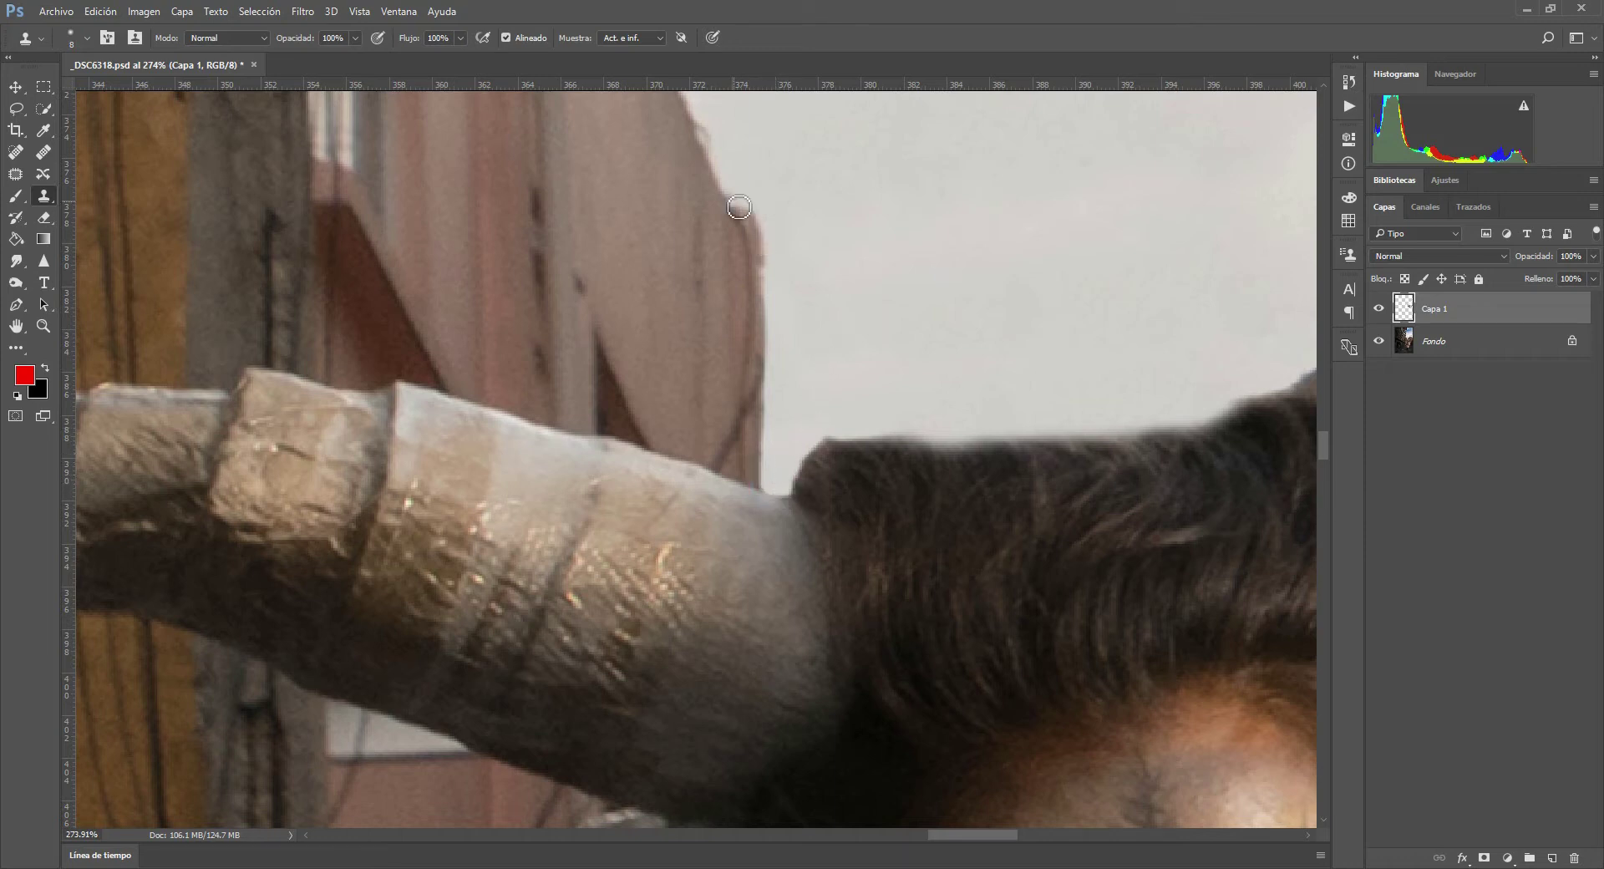
- Clone along the horn and hair edge to clean it up, then fit the photo to the window
left_click_drag(807, 432, 825, 435)
left_click_drag(792, 500, 777, 495)
left_click_drag(796, 476, 753, 533)
key("ctrl+0")
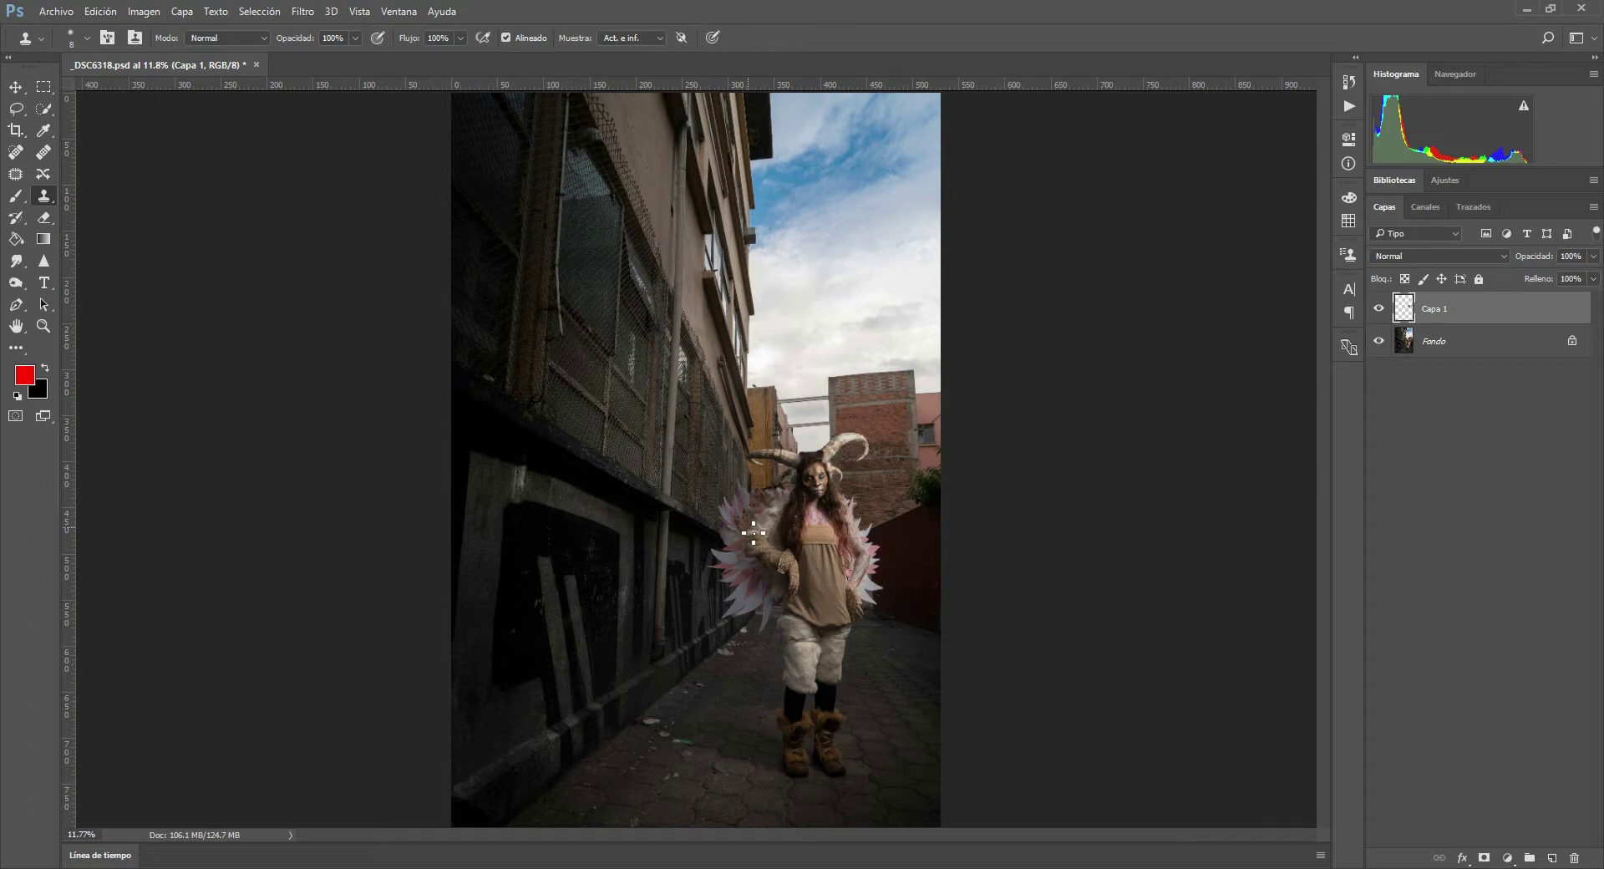
- Toggle Capa 1 off and on to compare the retouch against the original wires
left_click(1379, 310)
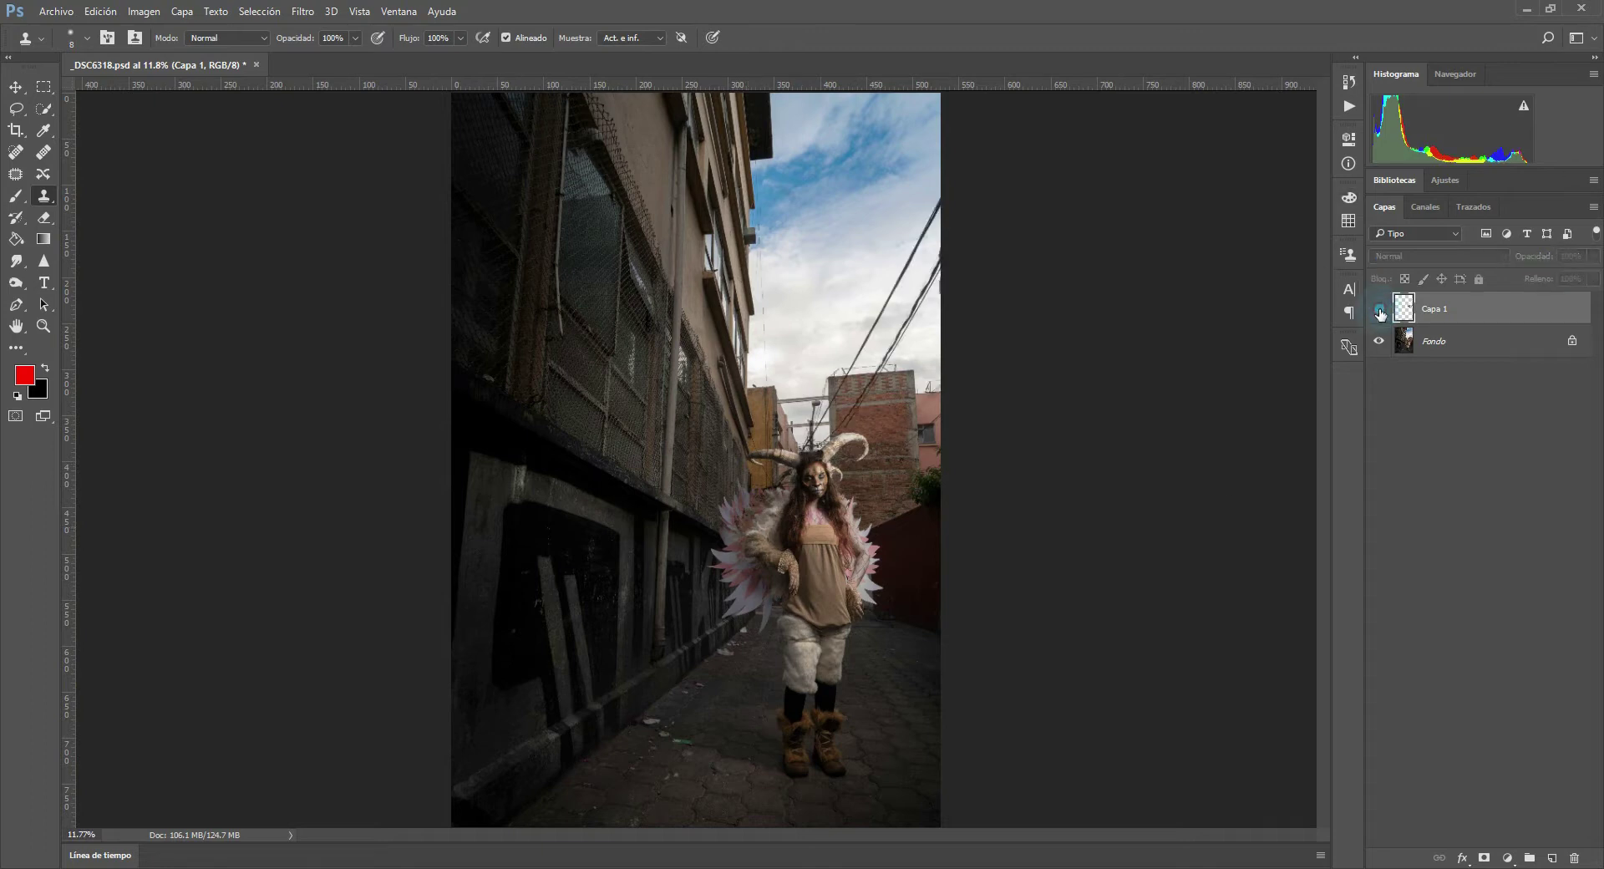
left_click(1379, 309)
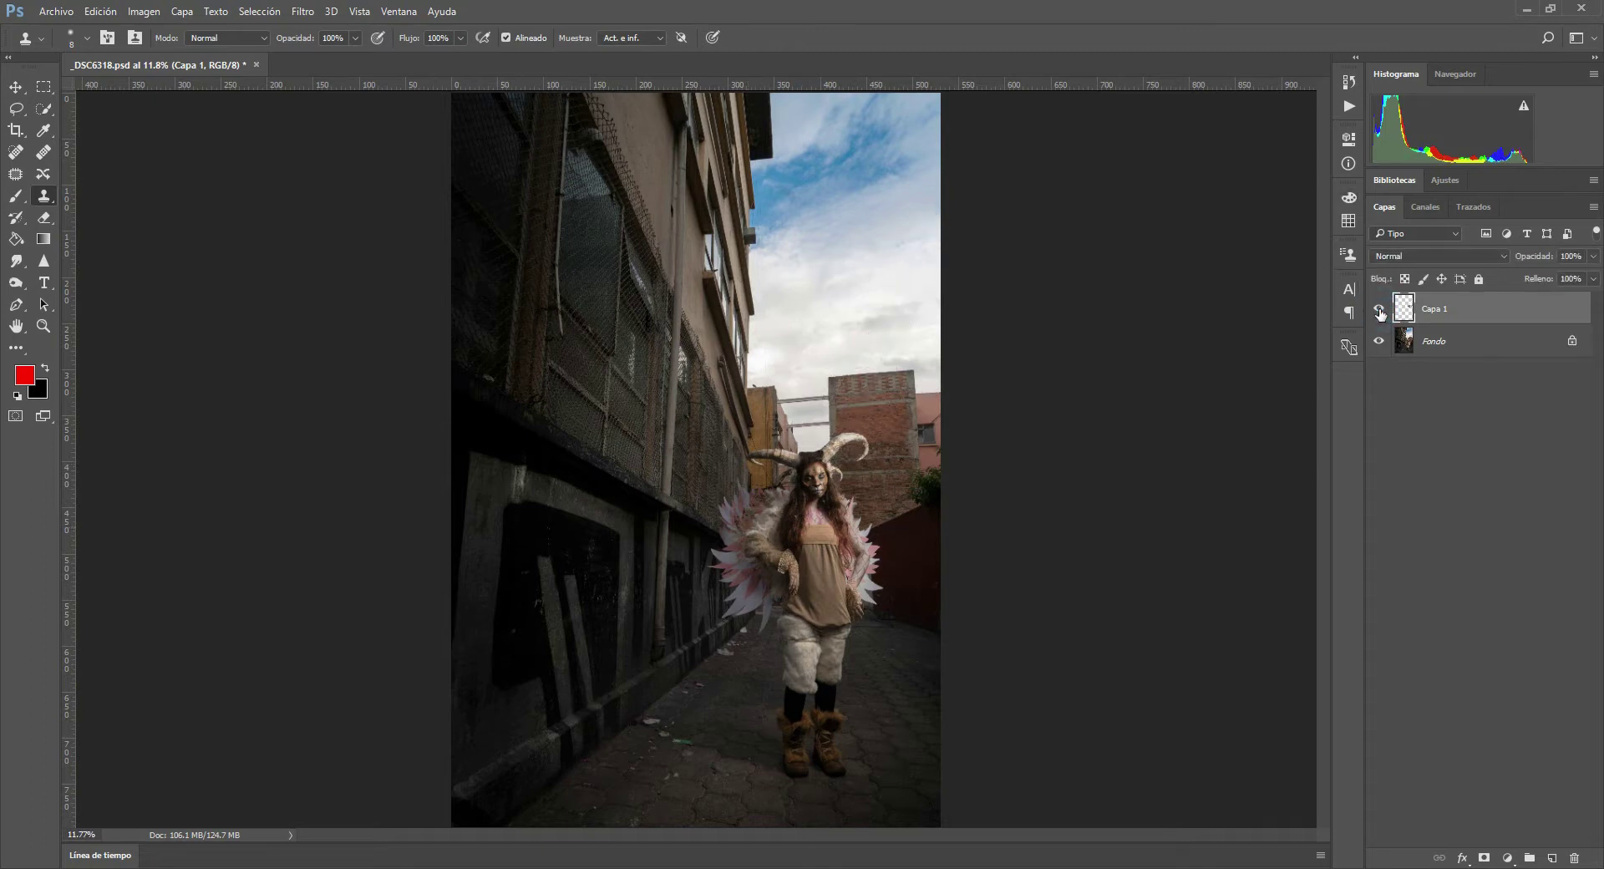
left_click(1379, 309)
left_click(1379, 309)
left_click(1379, 311)
- Zoom and pan to the brick wall corner, pink building and wires by the window
left_click(43, 326)
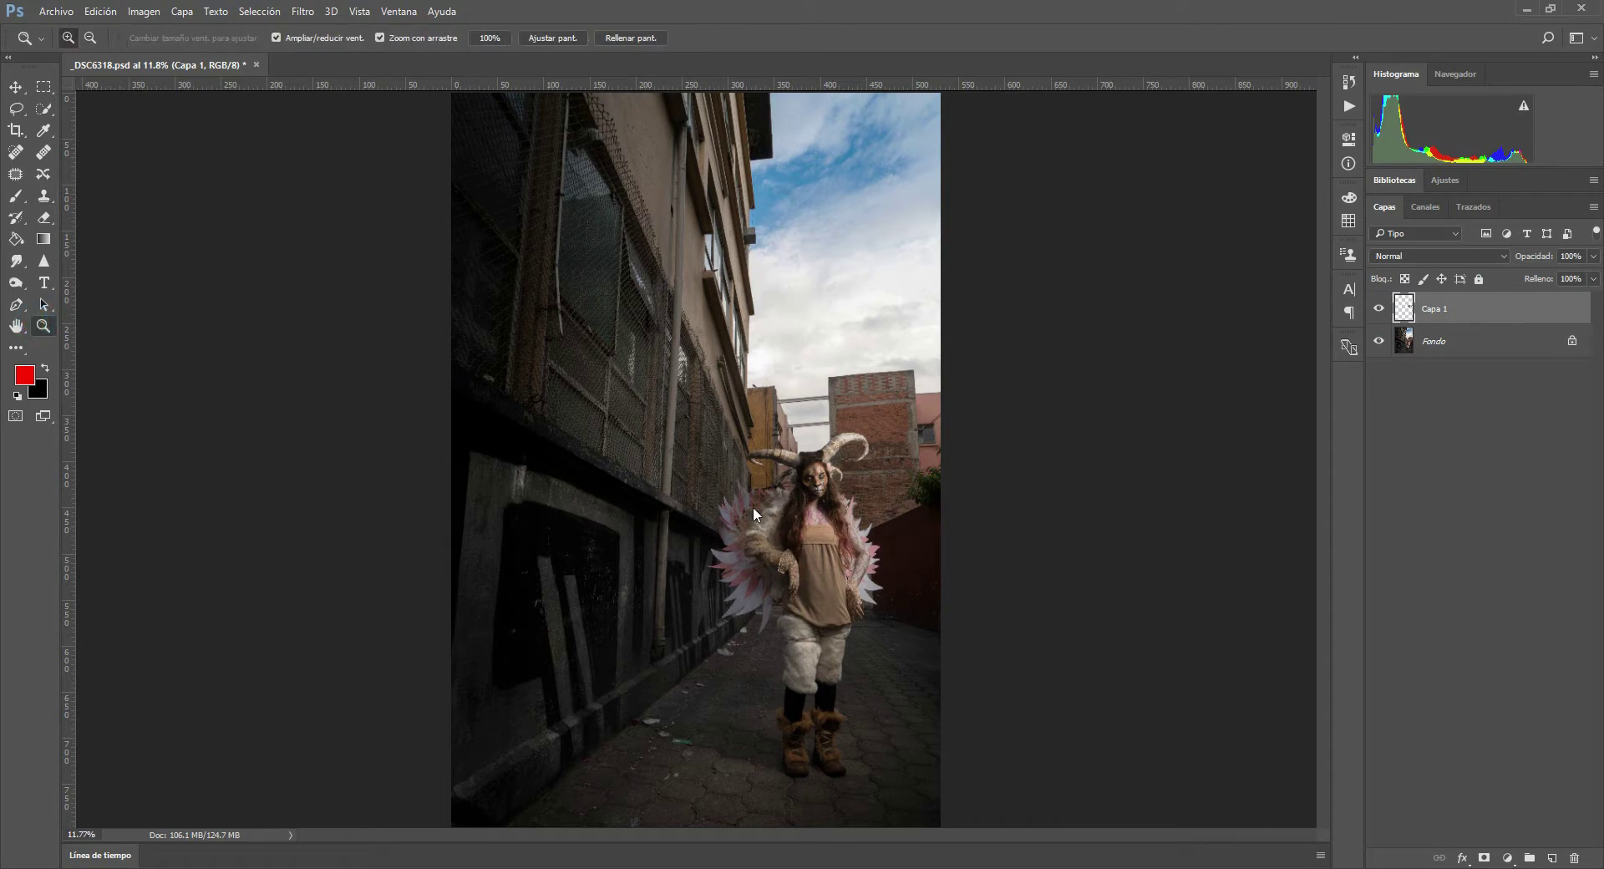
mouse_move(844, 464)
left_mouse_down()
mouse_move(1011, 470)
mouse_move(716, 458)
left_mouse_up()
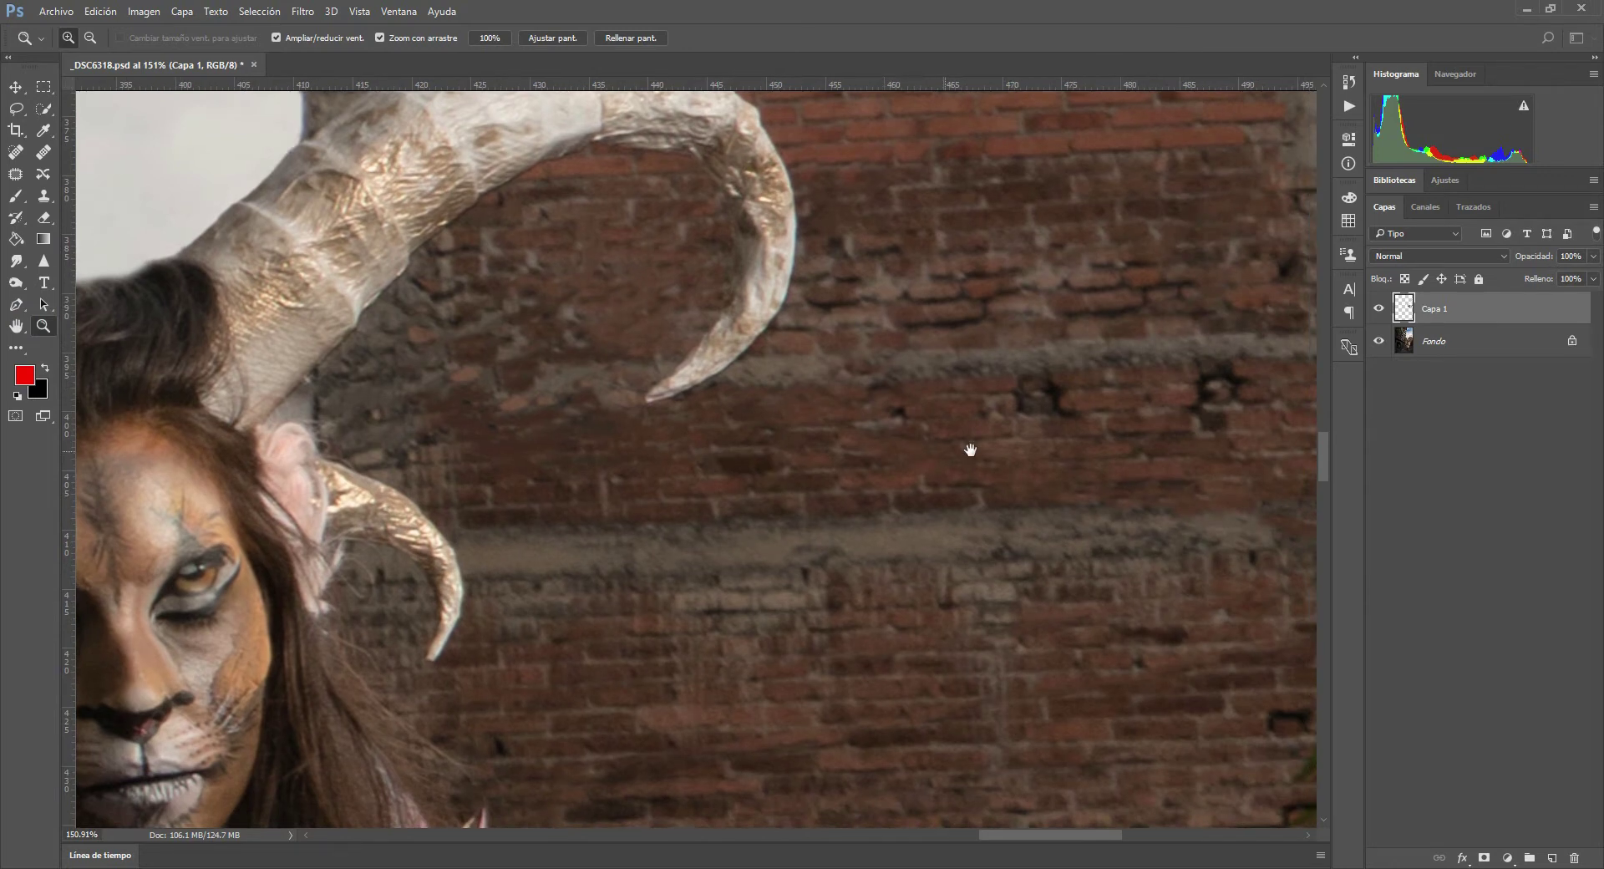
left_click_drag(970, 449, 411, 473)
mouse_move(791, 390)
left_mouse_down()
mouse_move(529, 604)
mouse_move(558, 823)
left_mouse_up()
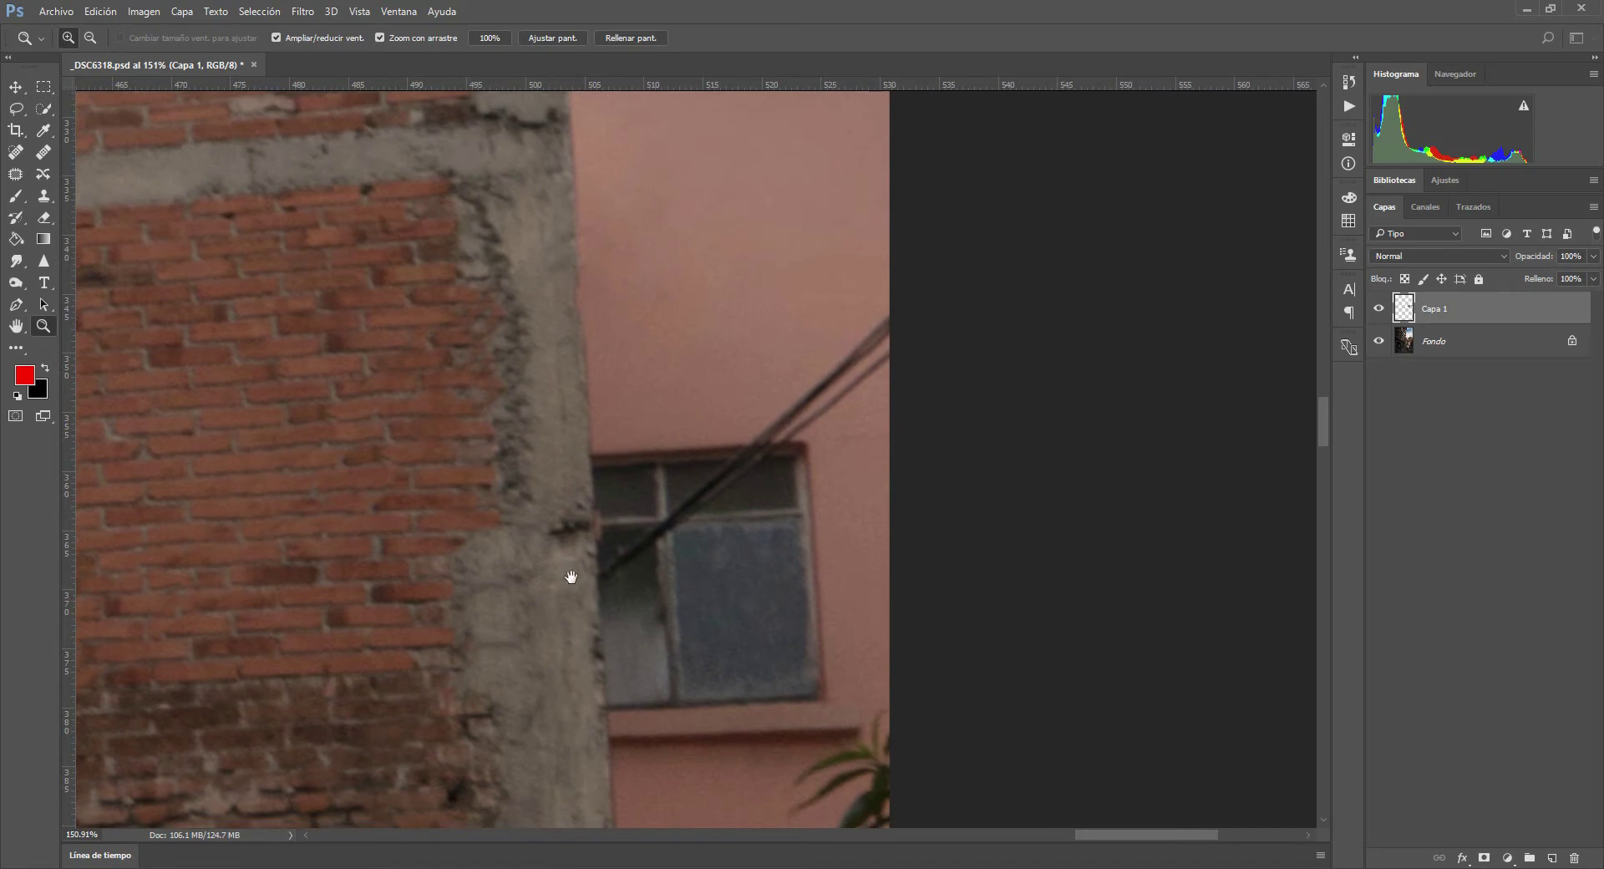
left_click_drag(549, 483, 524, 549)
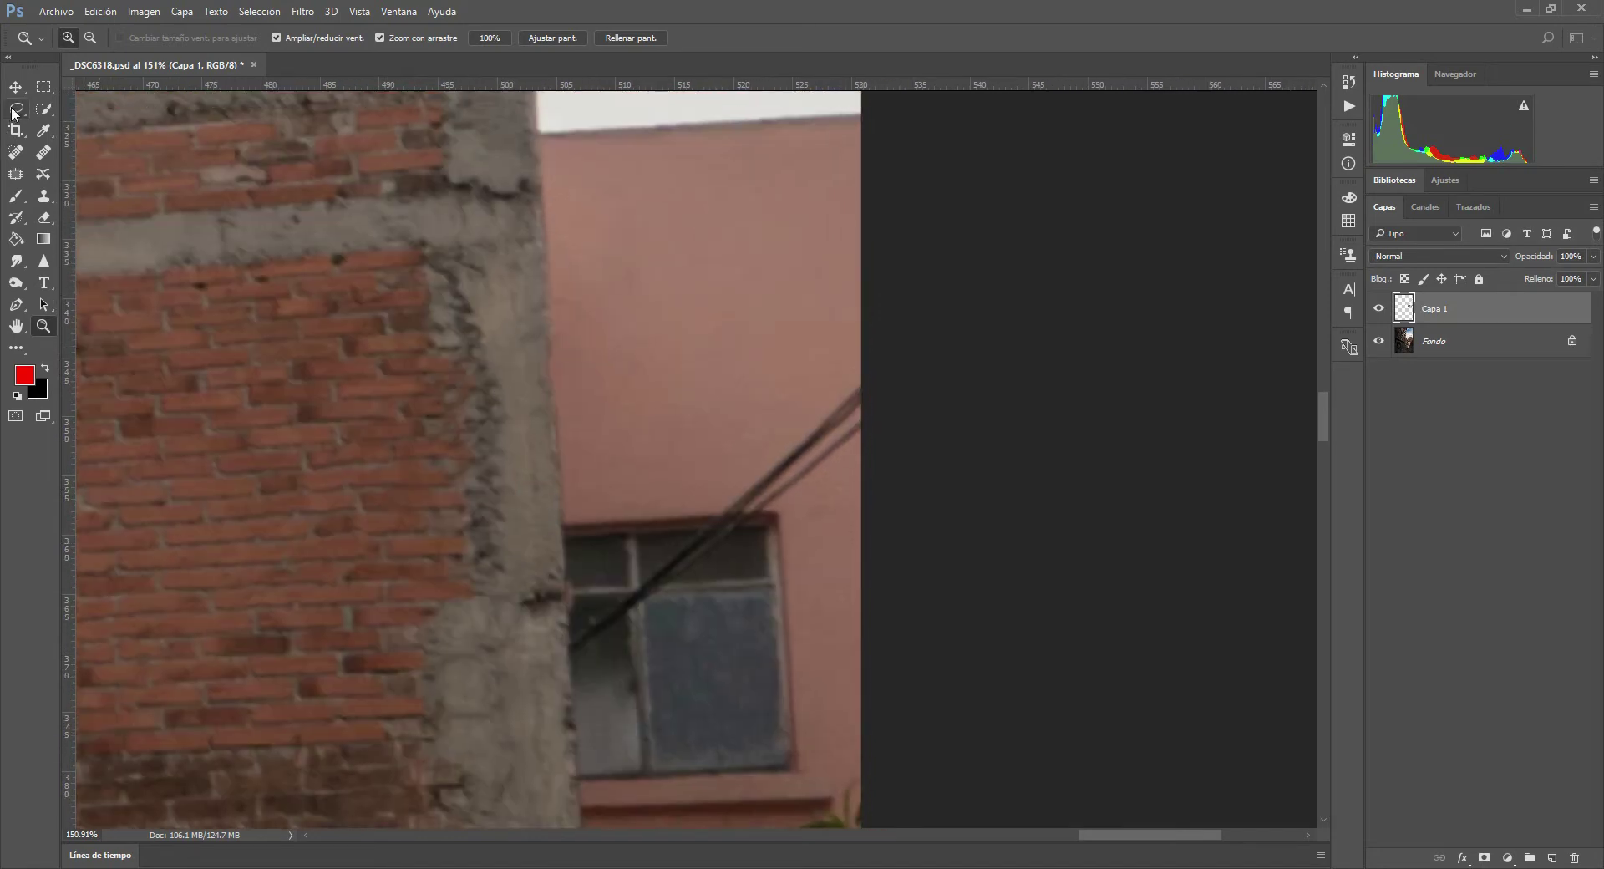
left_click_drag(15, 113, 67, 132)
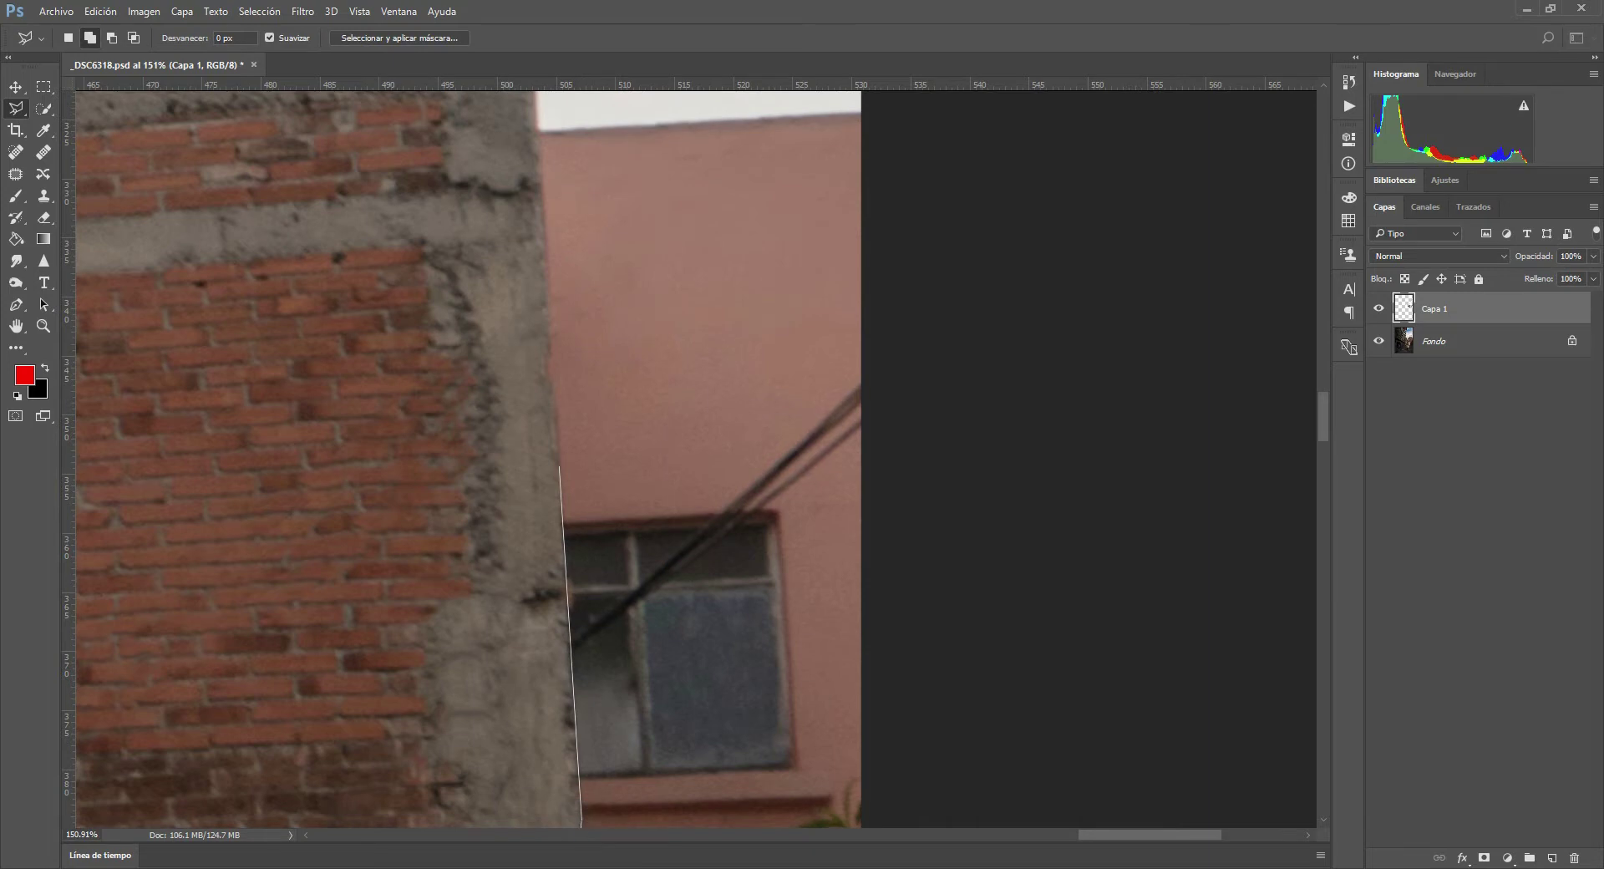
- Draw a closed Polygonal Lasso selection around the pink wall strip and window
left_click(584, 732)
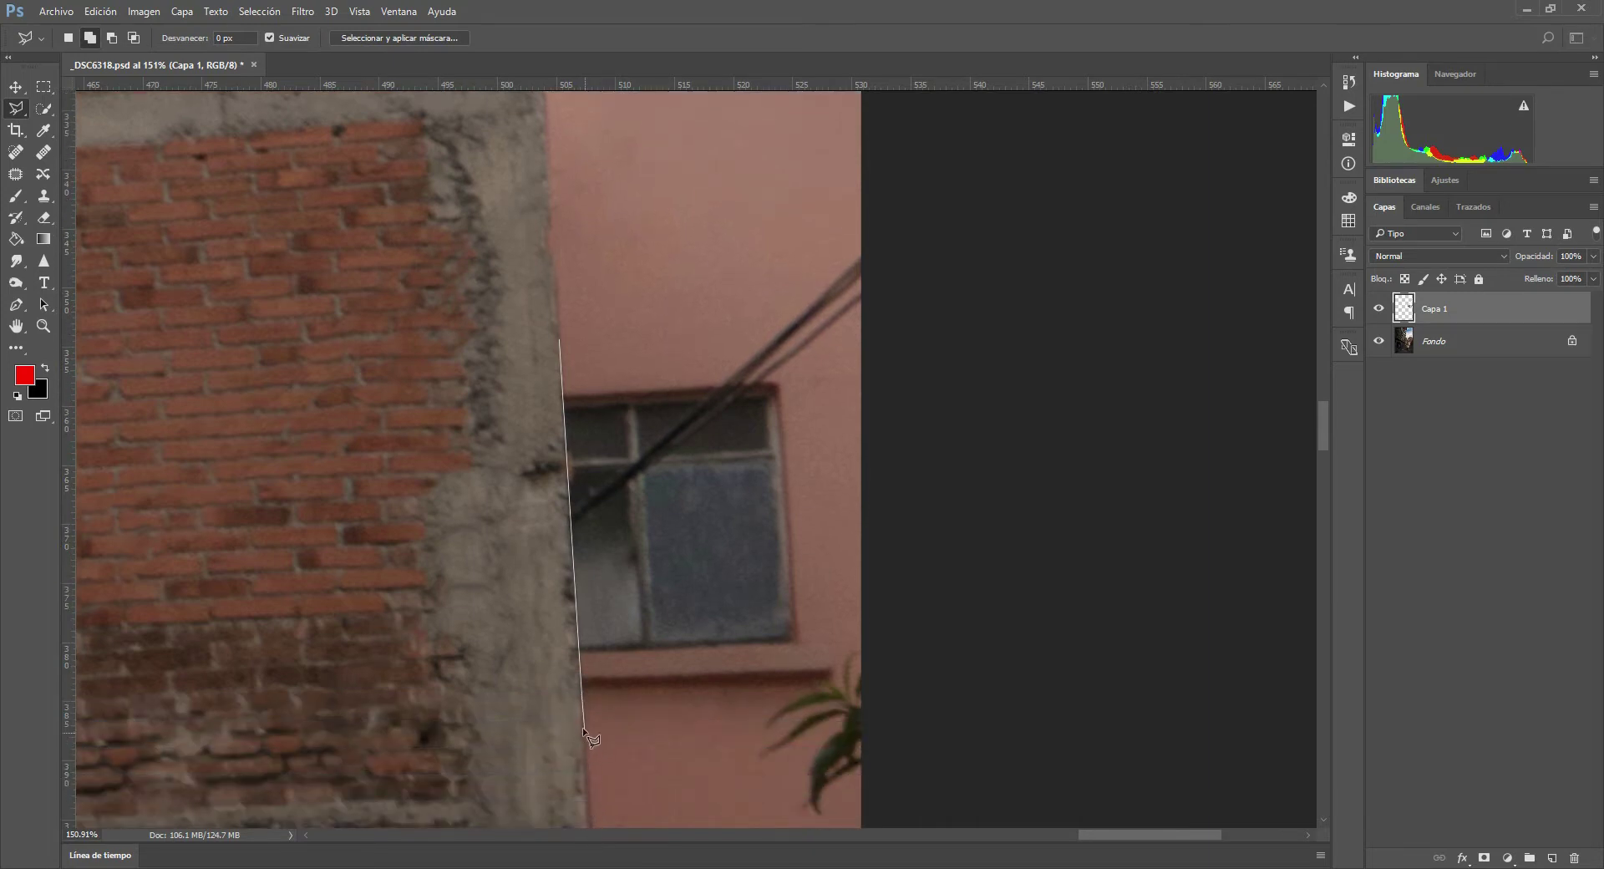
left_click(815, 820)
left_click(914, 808)
left_click(881, 203)
left_click(588, 242)
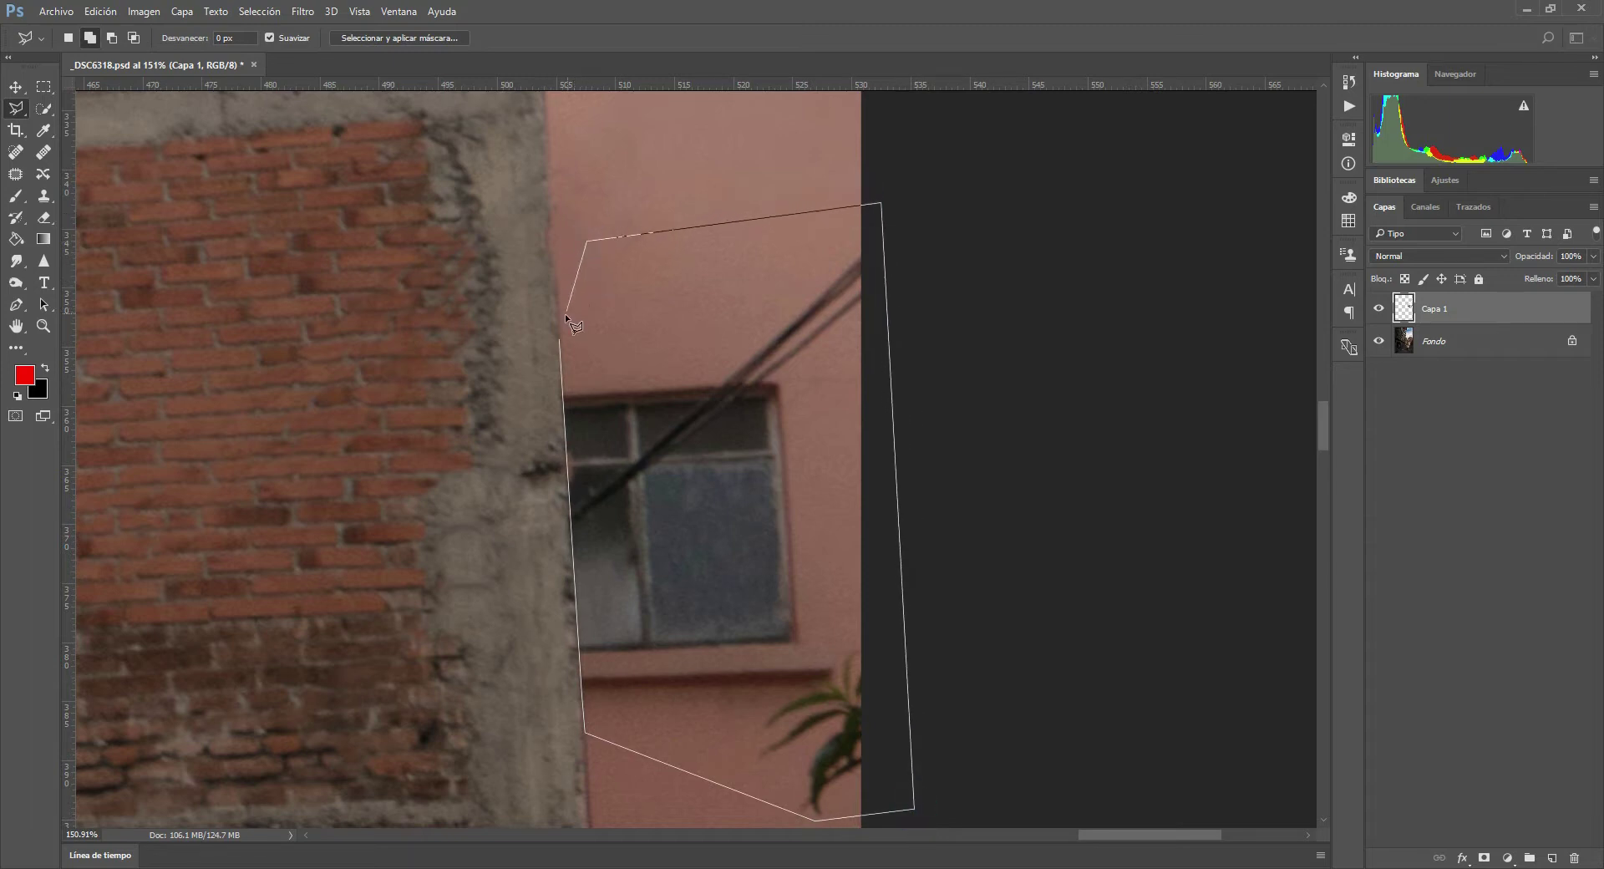
left_click(558, 337)
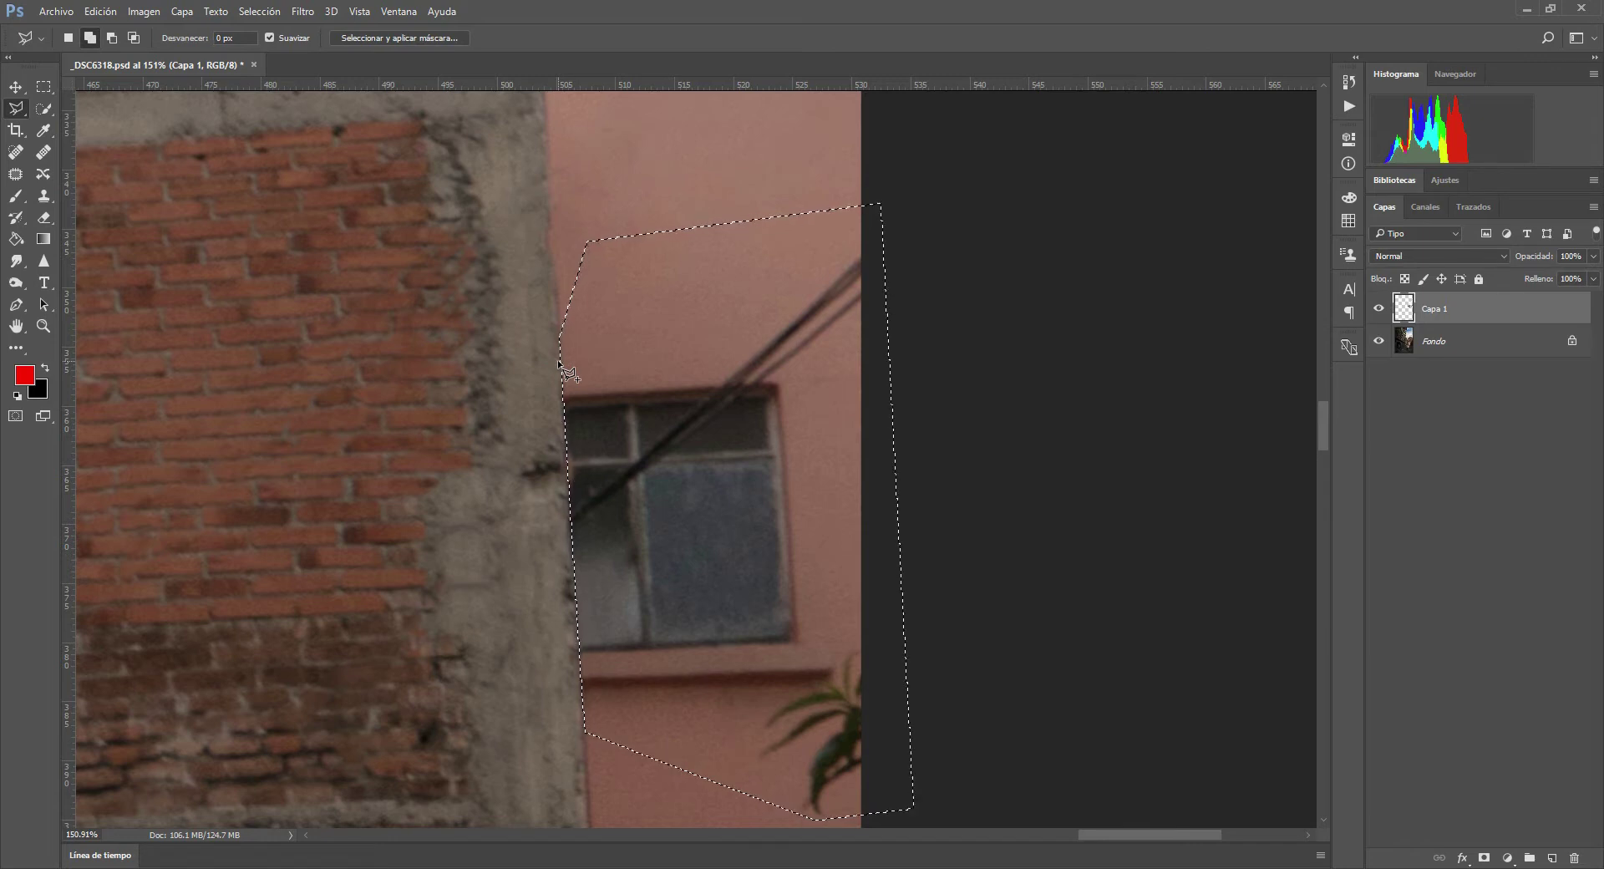
- Spot-heal the wires inside the selection and the awning along the window's top and right edge
left_click(15, 152)
mouse_move(852, 265)
left_mouse_down()
mouse_move(812, 331)
mouse_move(681, 427)
left_mouse_up()
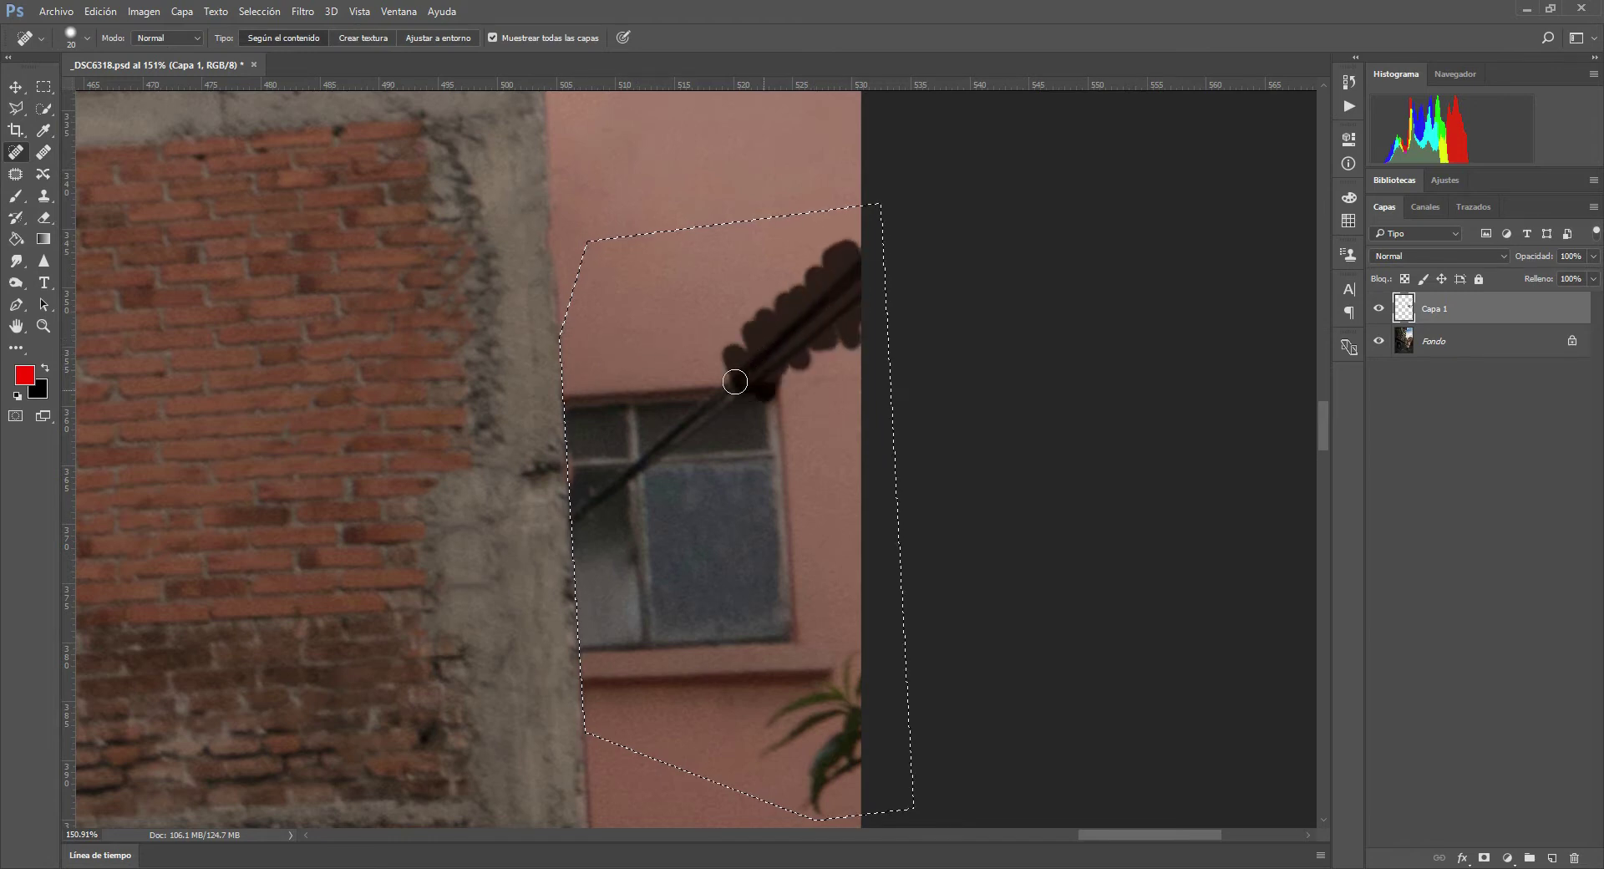
mouse_move(765, 344)
left_mouse_down()
mouse_move(826, 647)
mouse_move(806, 677)
left_mouse_up()
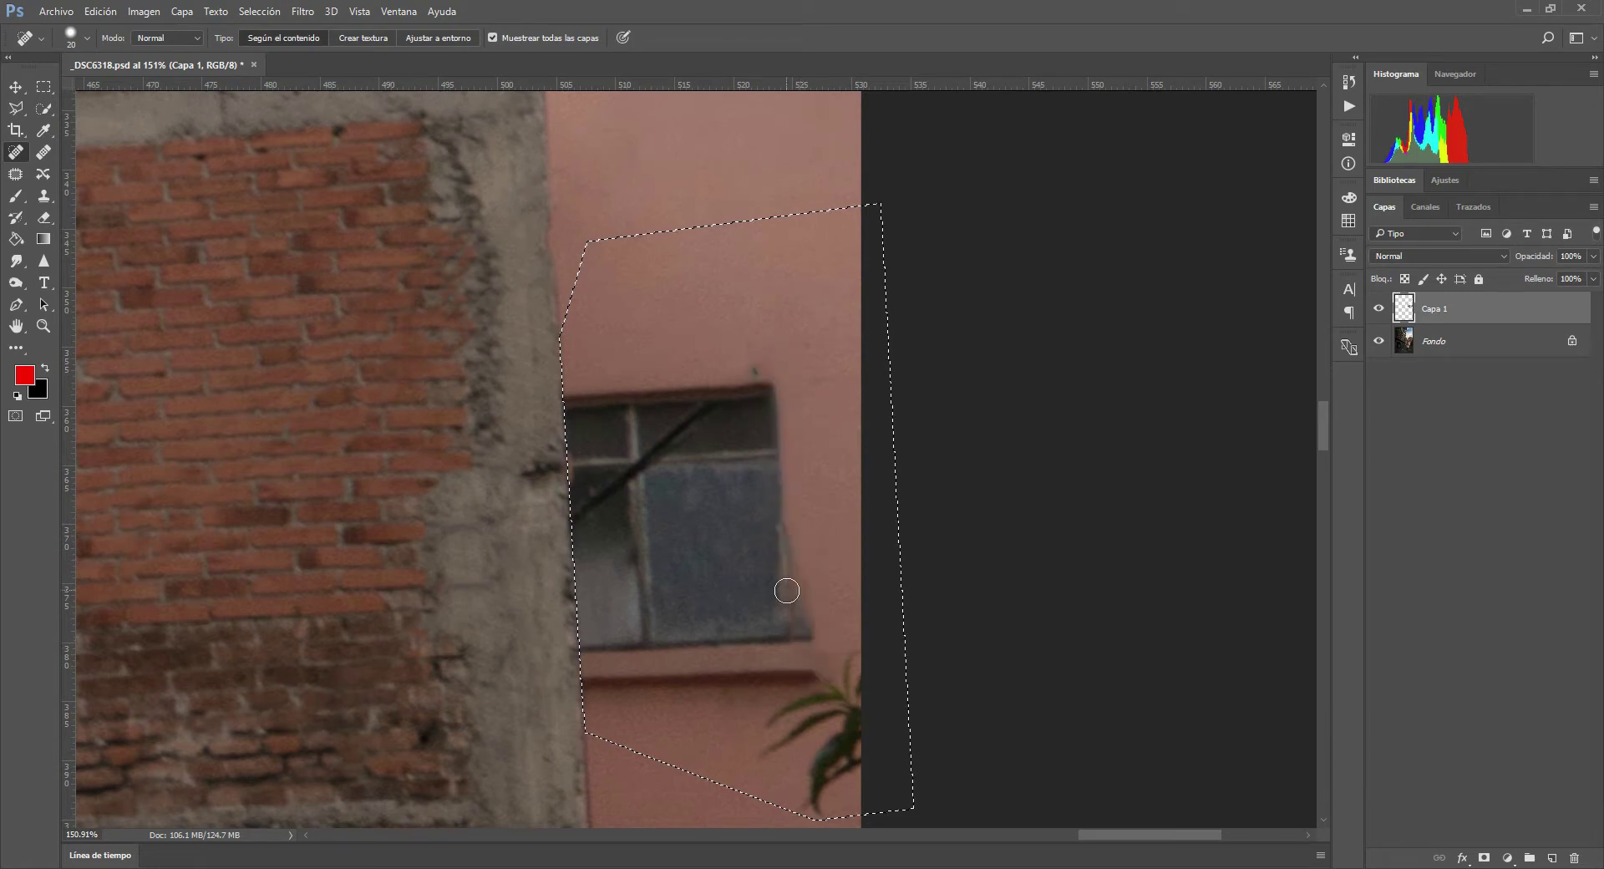
left_click(782, 402)
left_click_drag(779, 438, 769, 539)
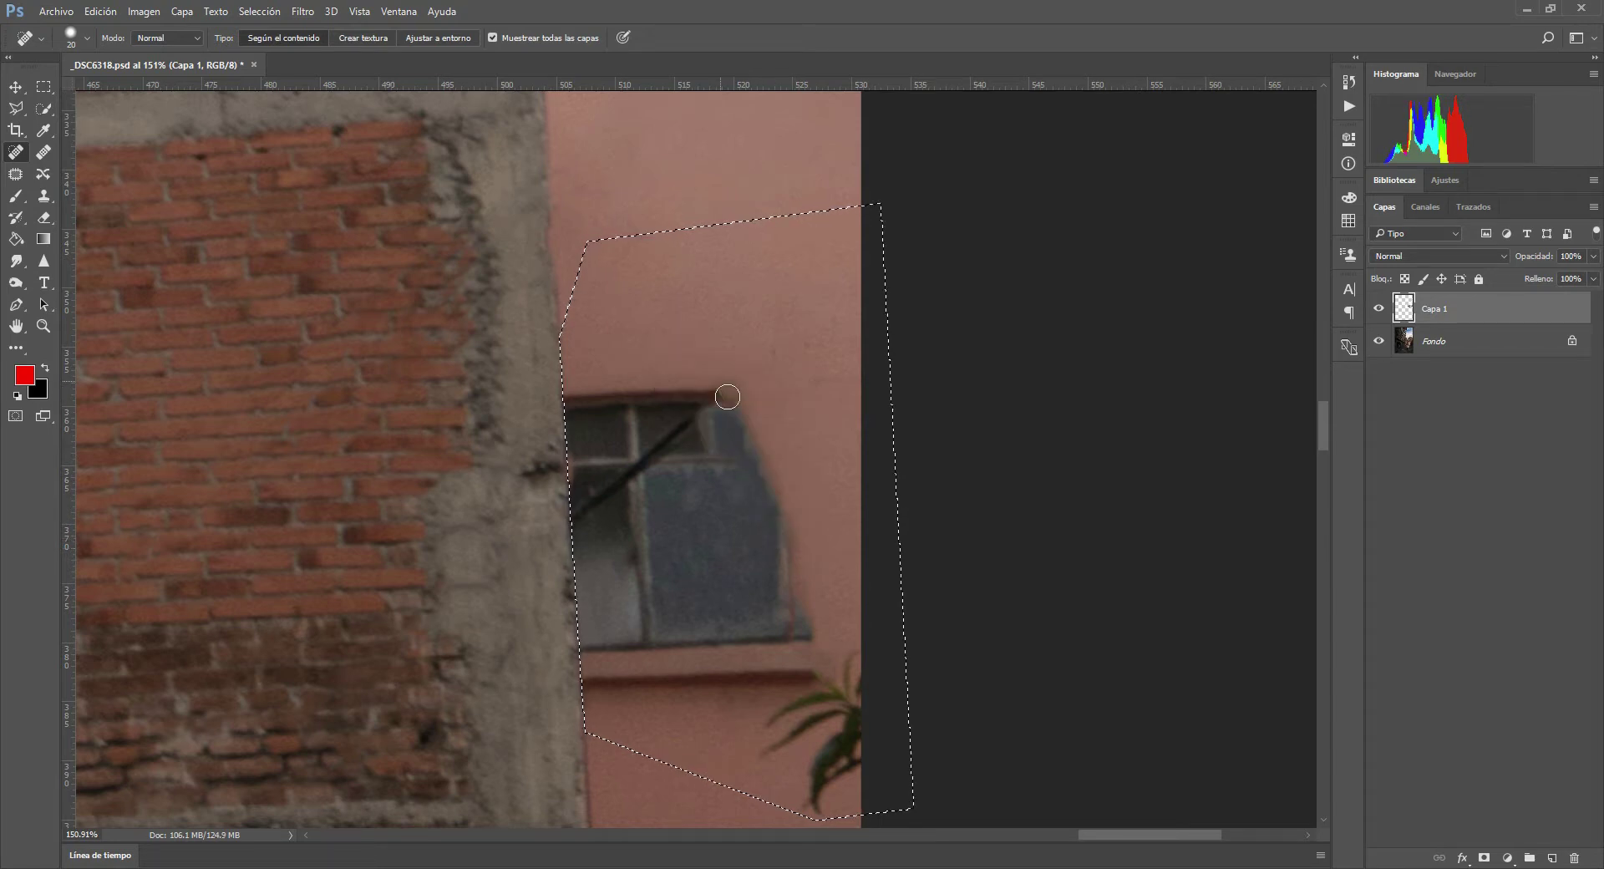
left_click_drag(716, 391, 788, 634)
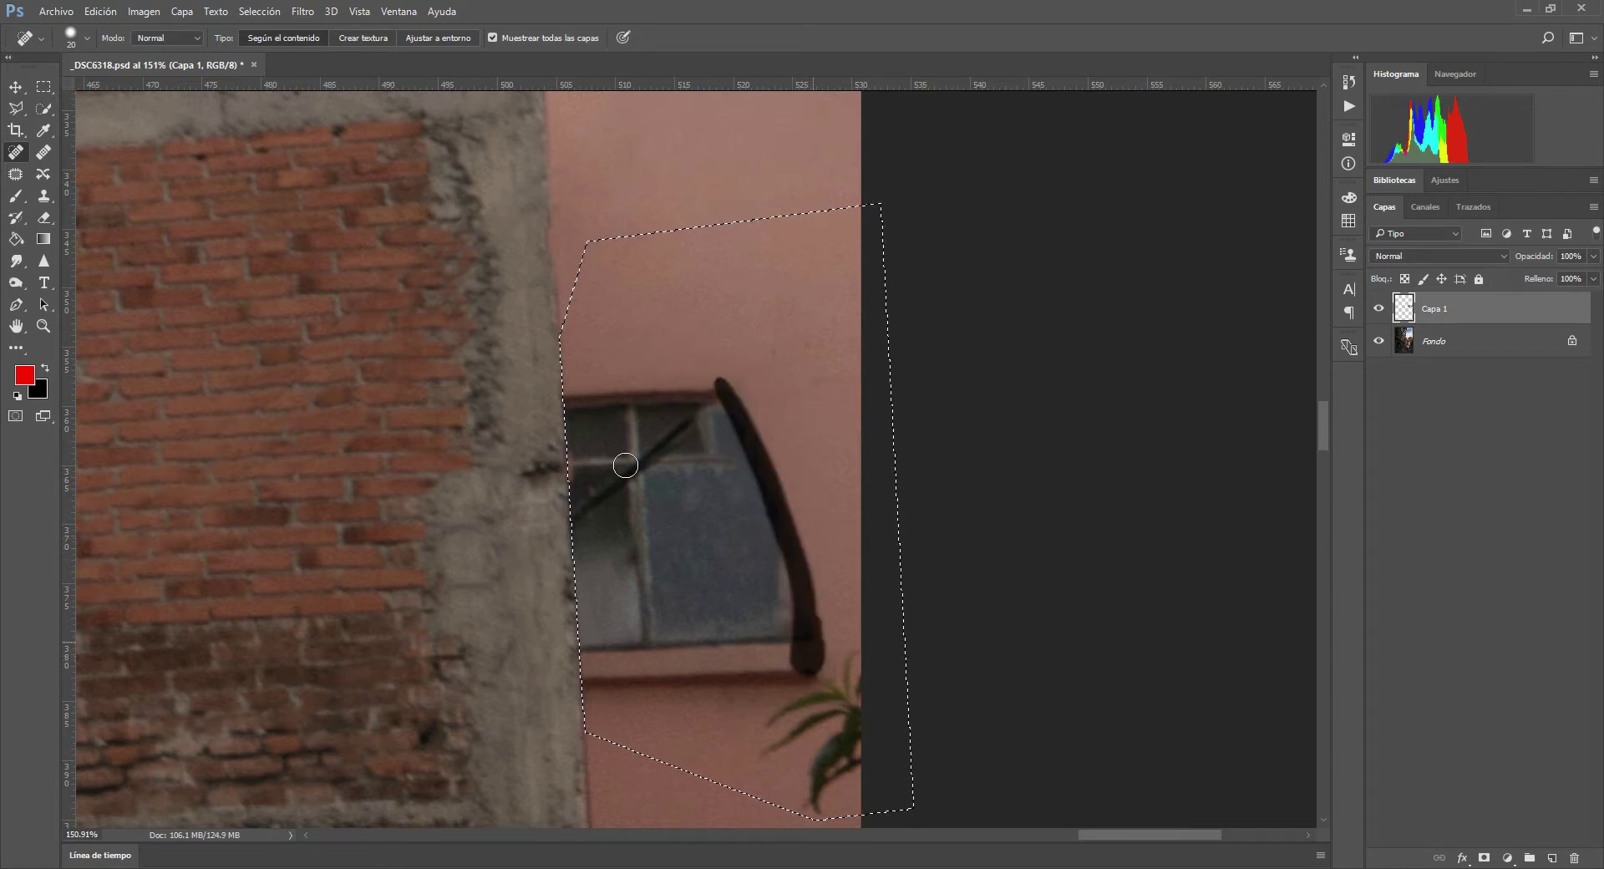
- Heal away the plant, the ledge and blemishes below the window, smoothing the lower pink wall
left_click_drag(860, 715, 794, 742)
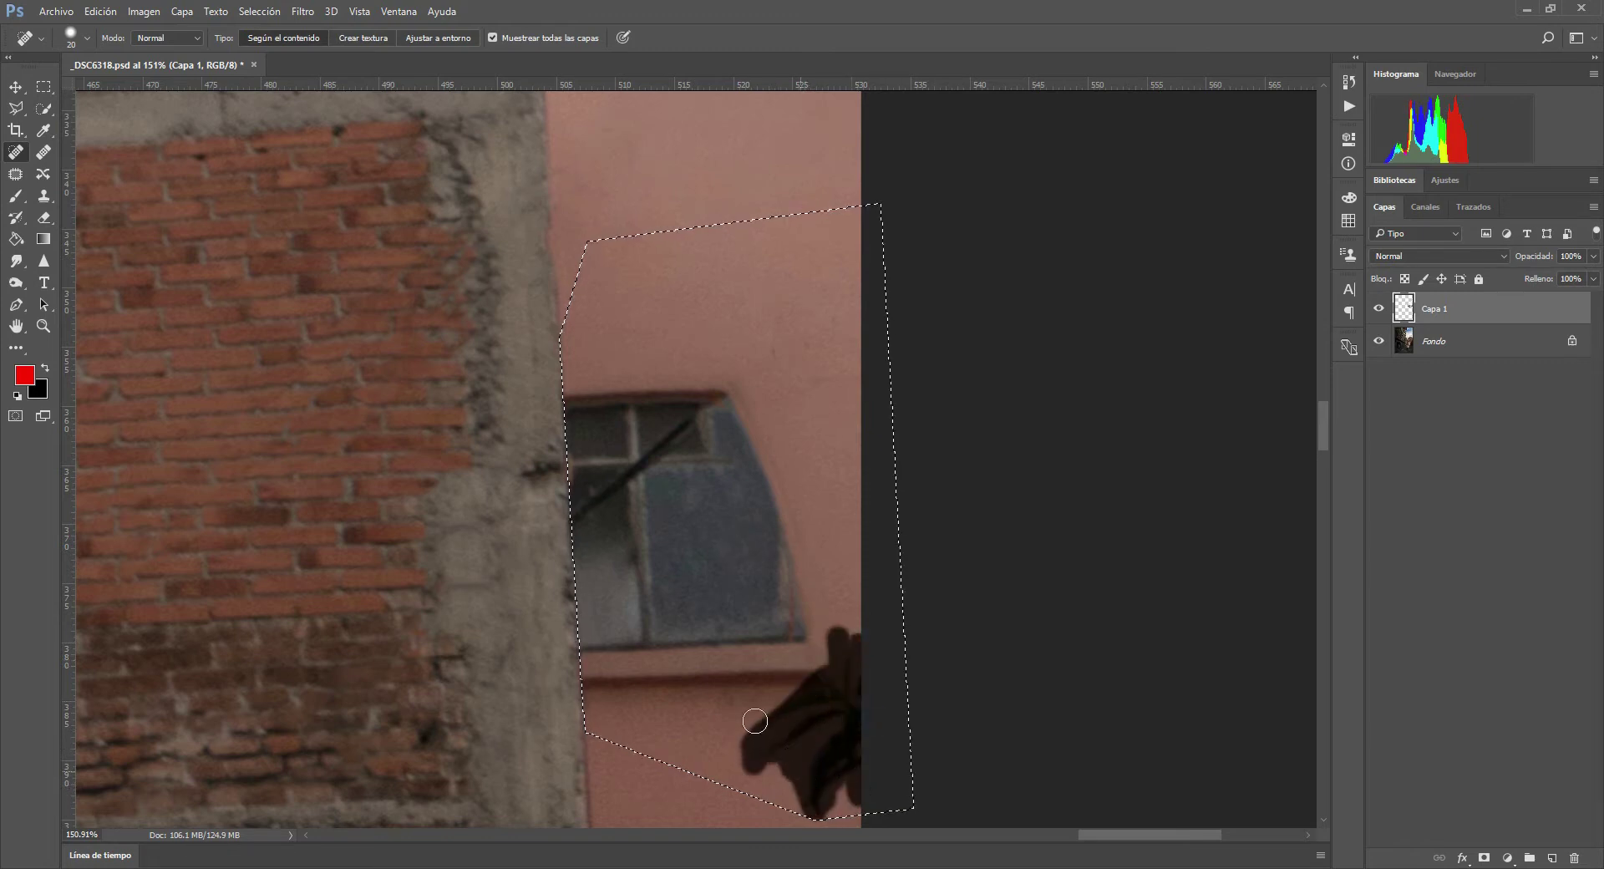
left_click_drag(794, 742, 752, 726)
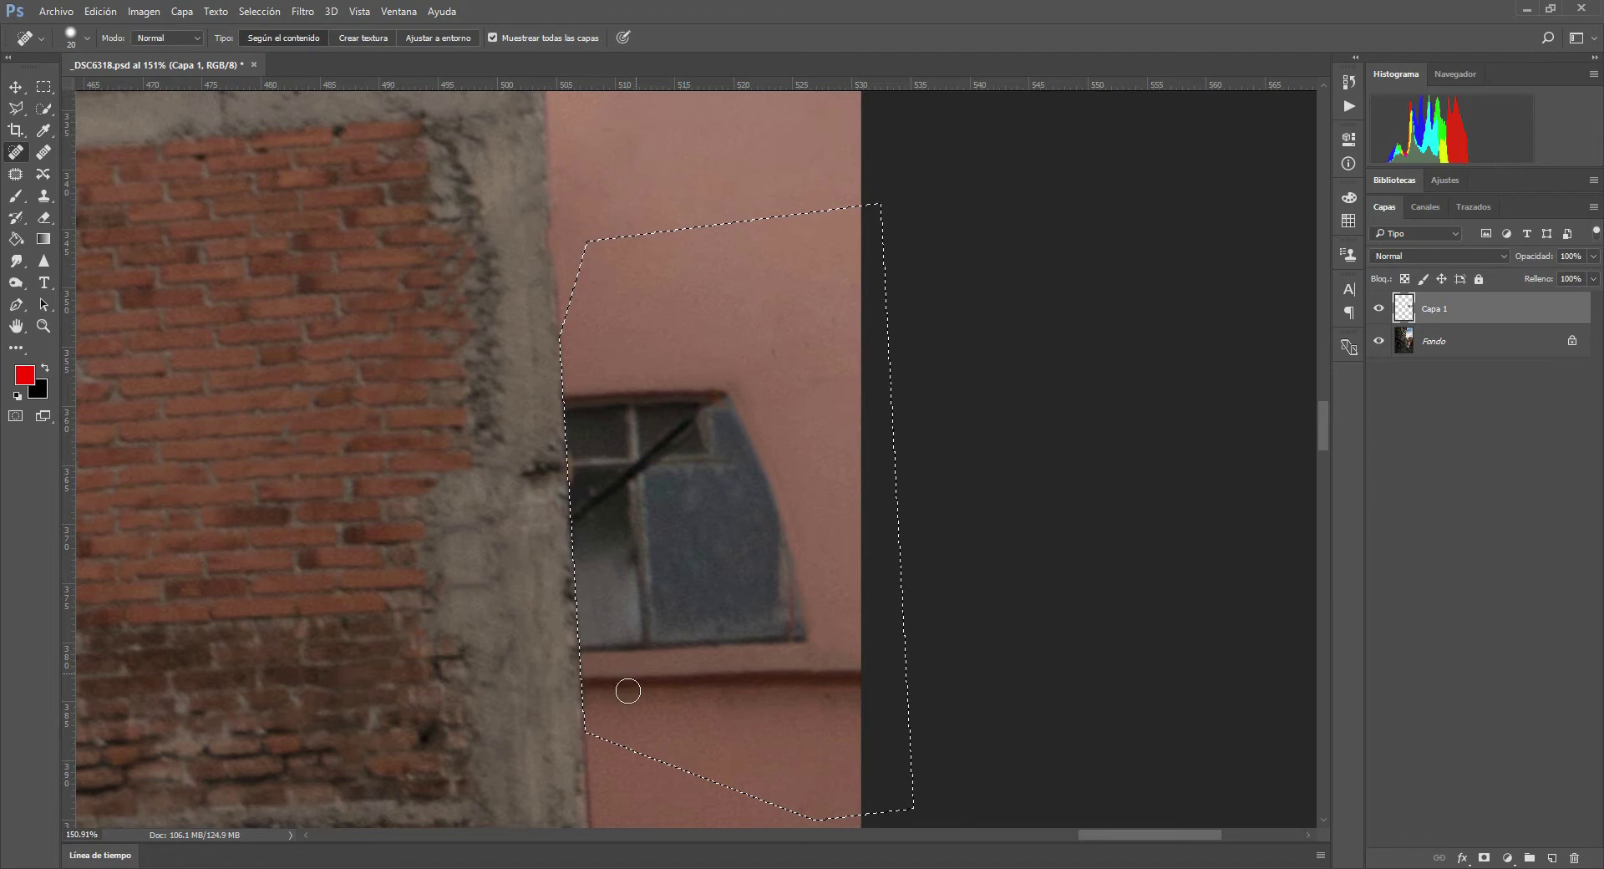
left_click_drag(589, 678, 922, 691)
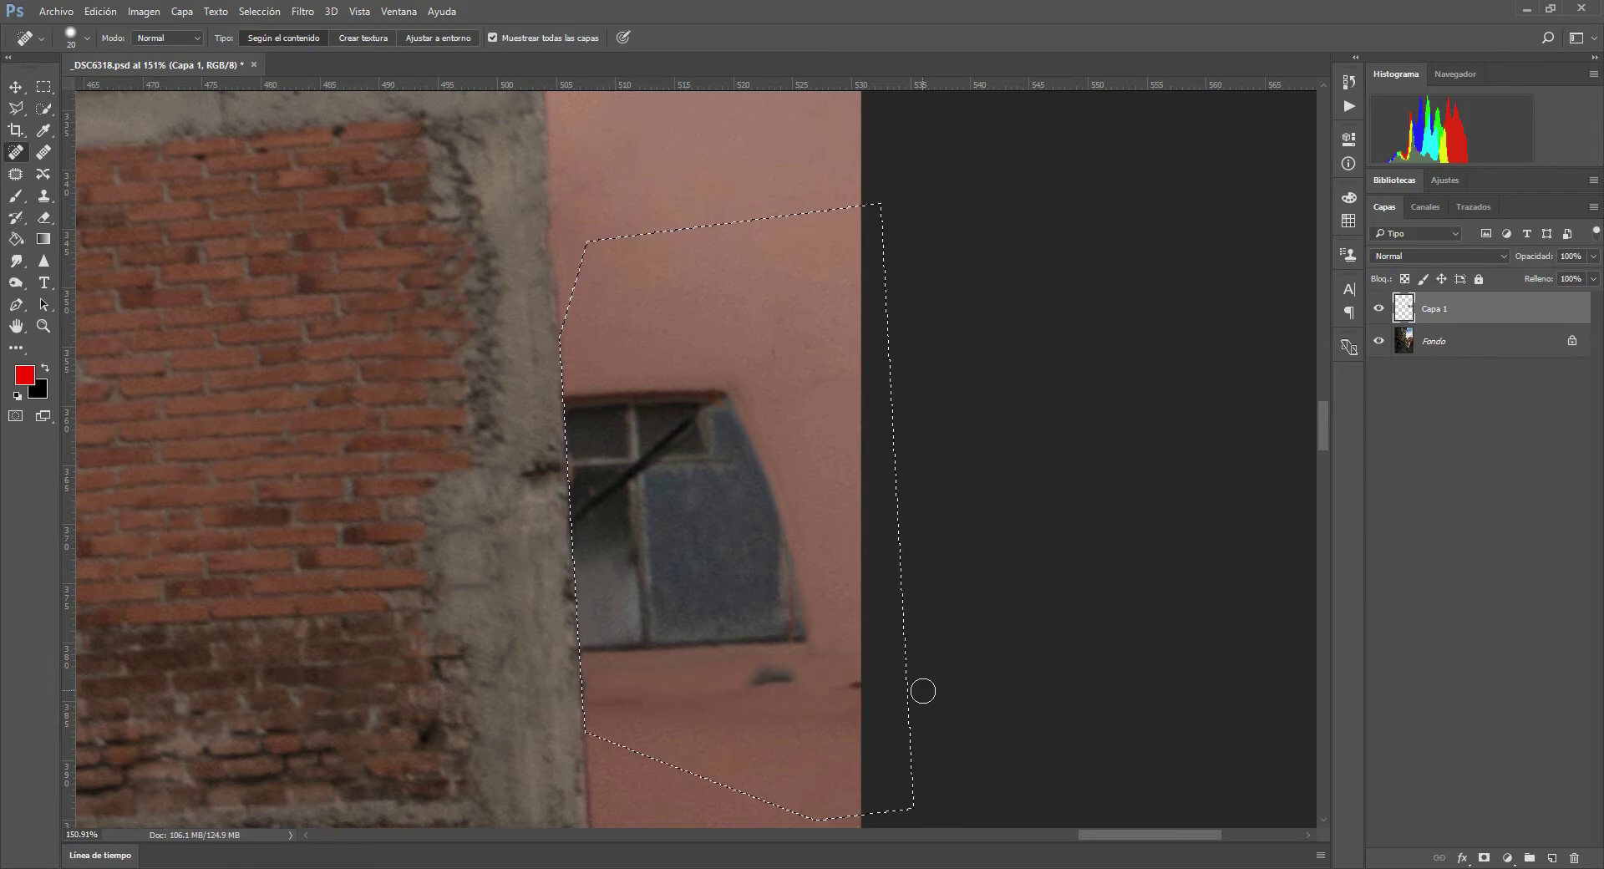
left_click_drag(638, 712, 660, 710)
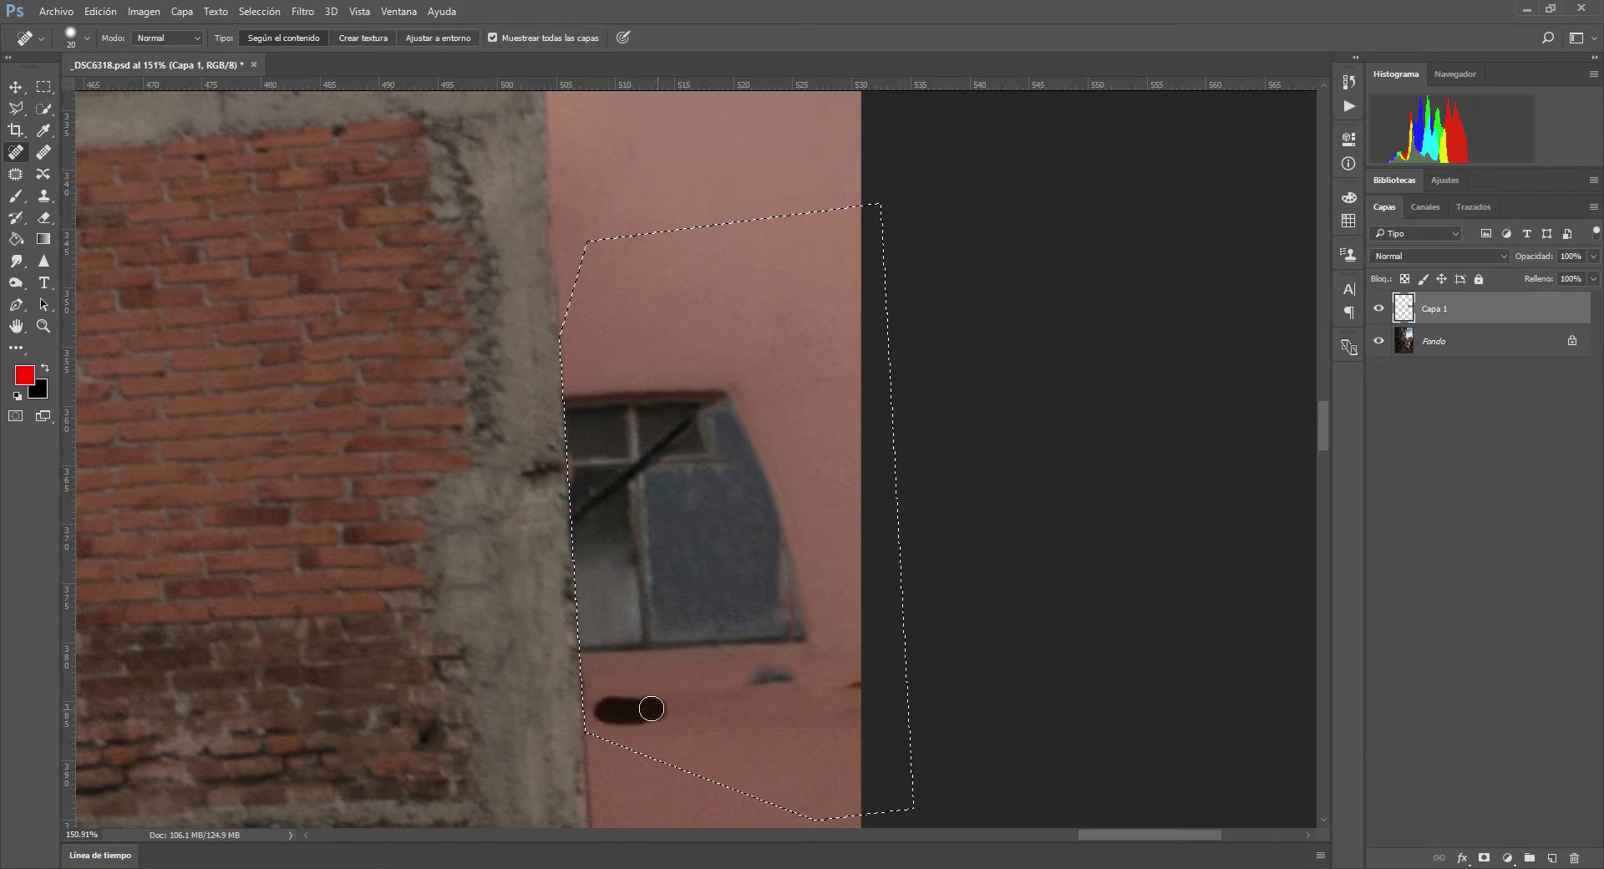
left_click_drag(759, 684, 704, 714)
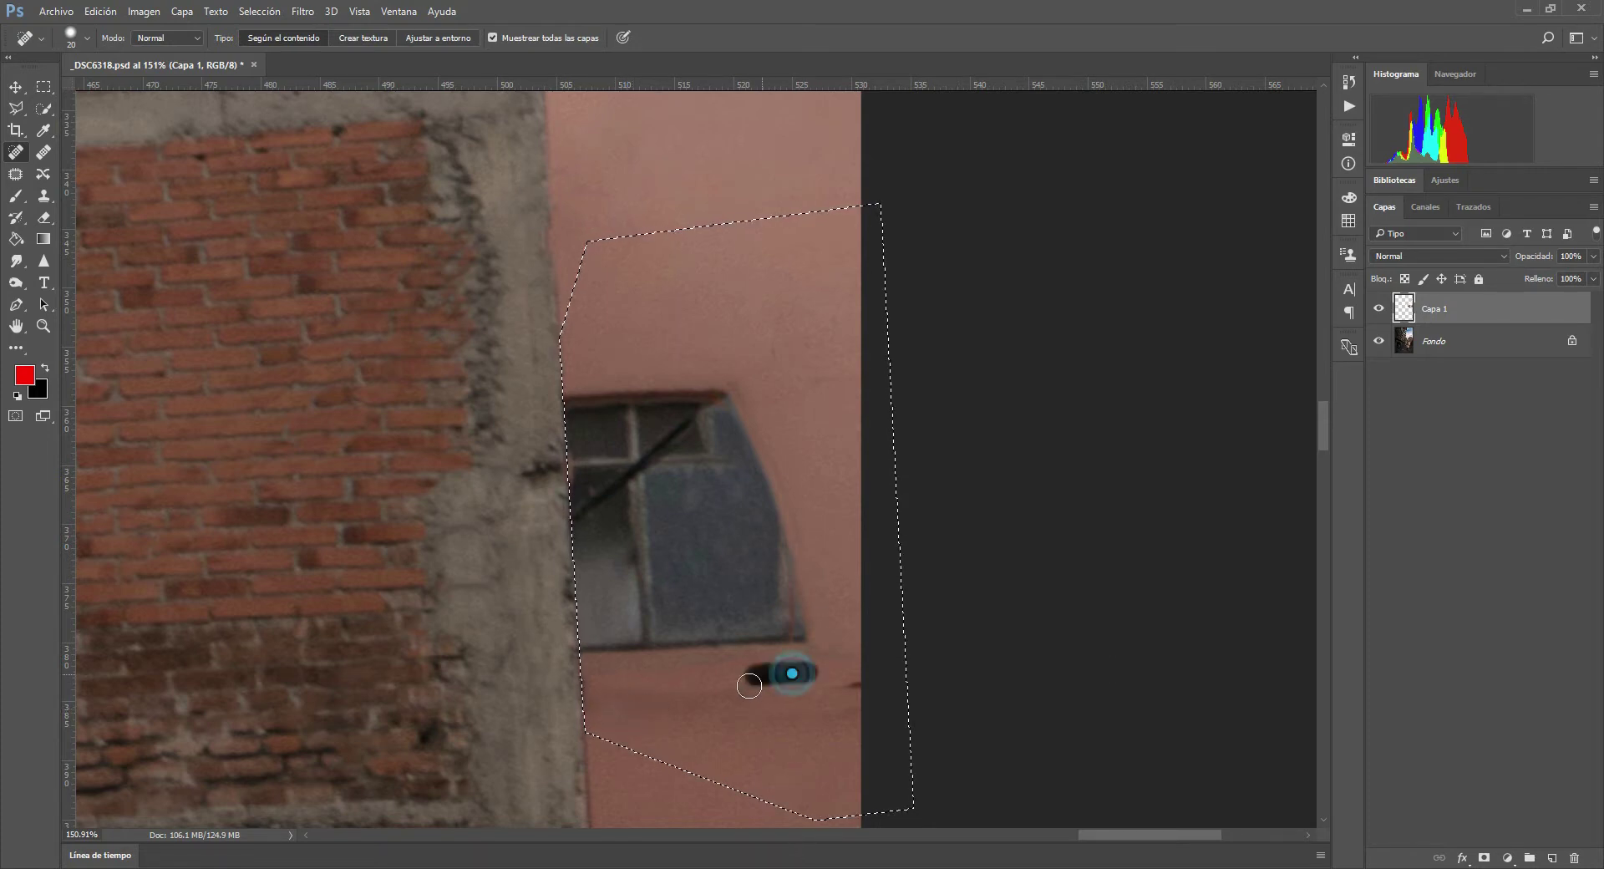
left_click_drag(861, 708, 590, 694)
left_click_drag(714, 664, 861, 658)
left_click_drag(865, 731, 587, 725)
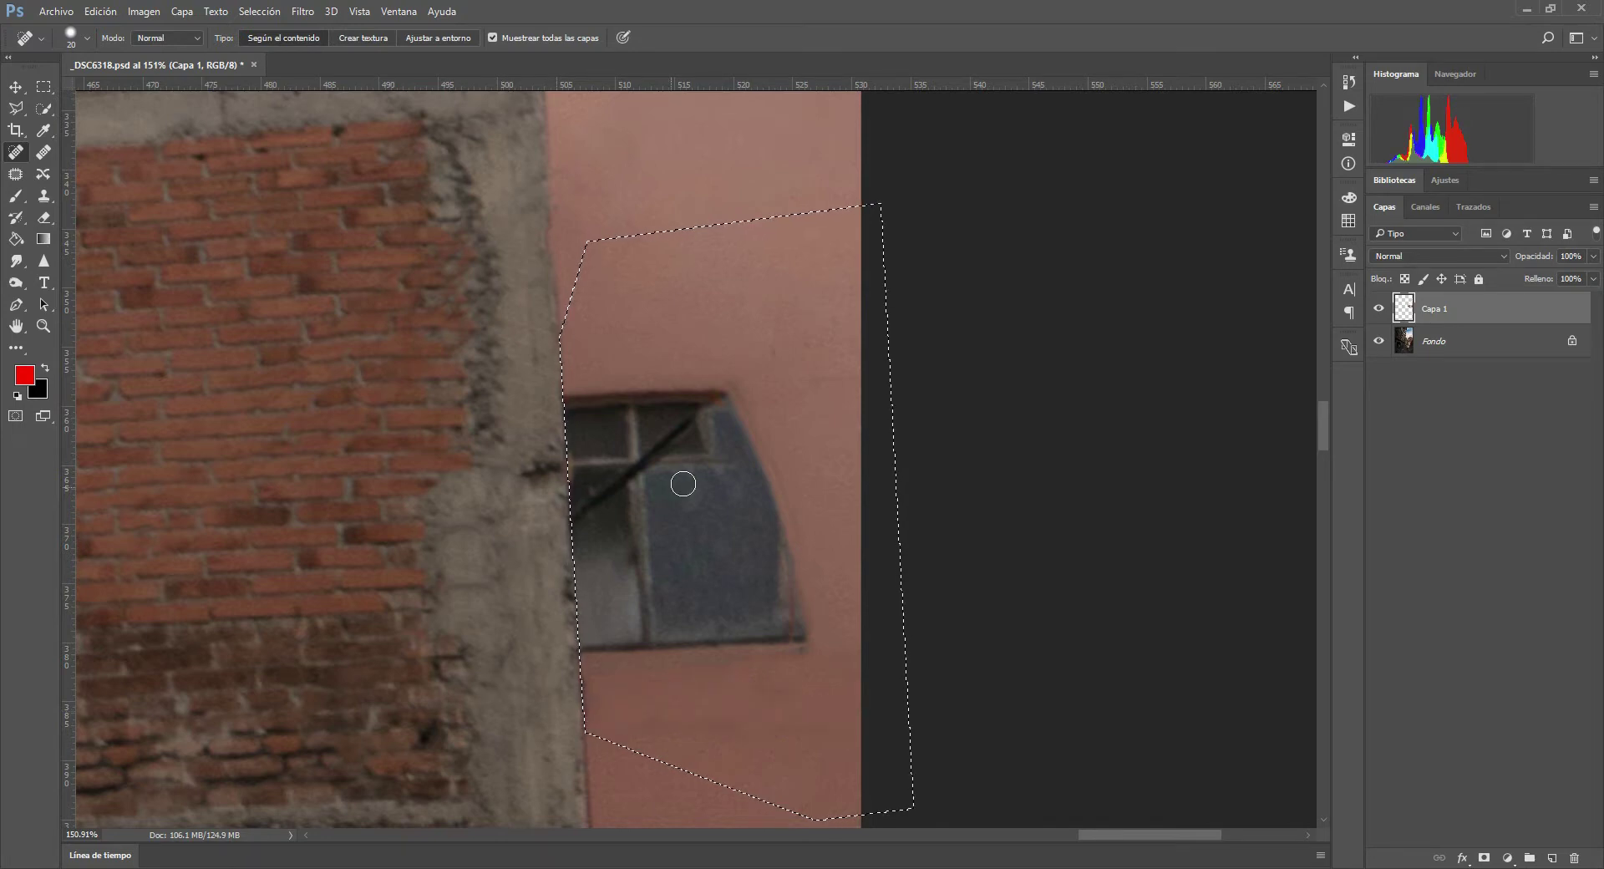
mouse_move(623, 398)
left_mouse_down()
mouse_move(654, 390)
mouse_move(641, 351)
left_mouse_up()
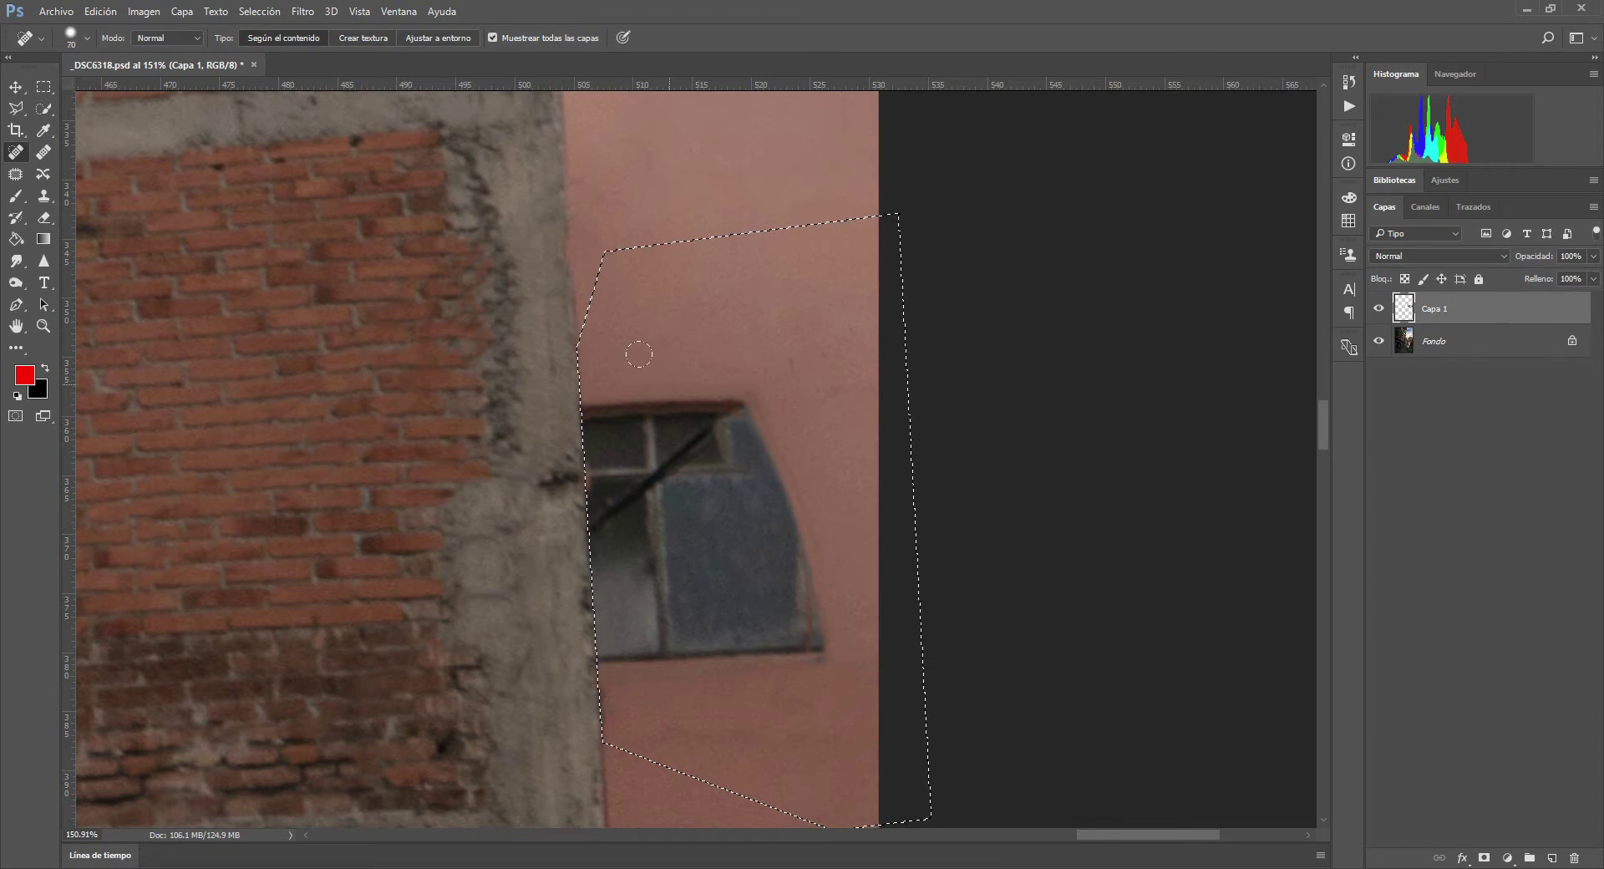
- Heal over the window in the selection, undoing one bad stroke and repainting the remaining edge
left_click_drag(722, 407, 632, 648)
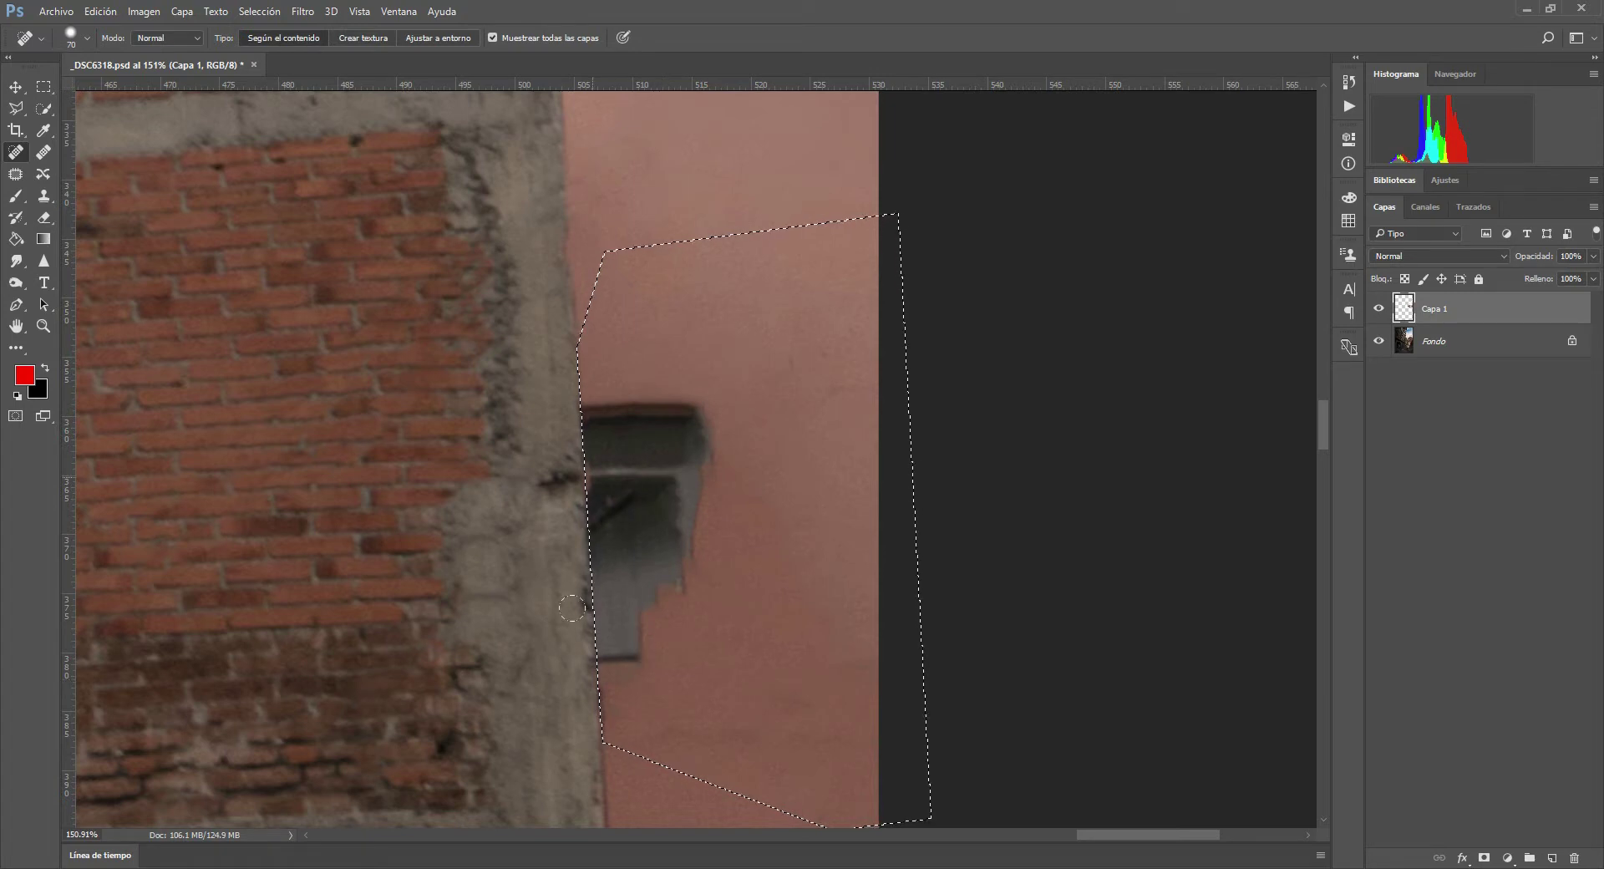
left_click_drag(670, 355, 612, 626)
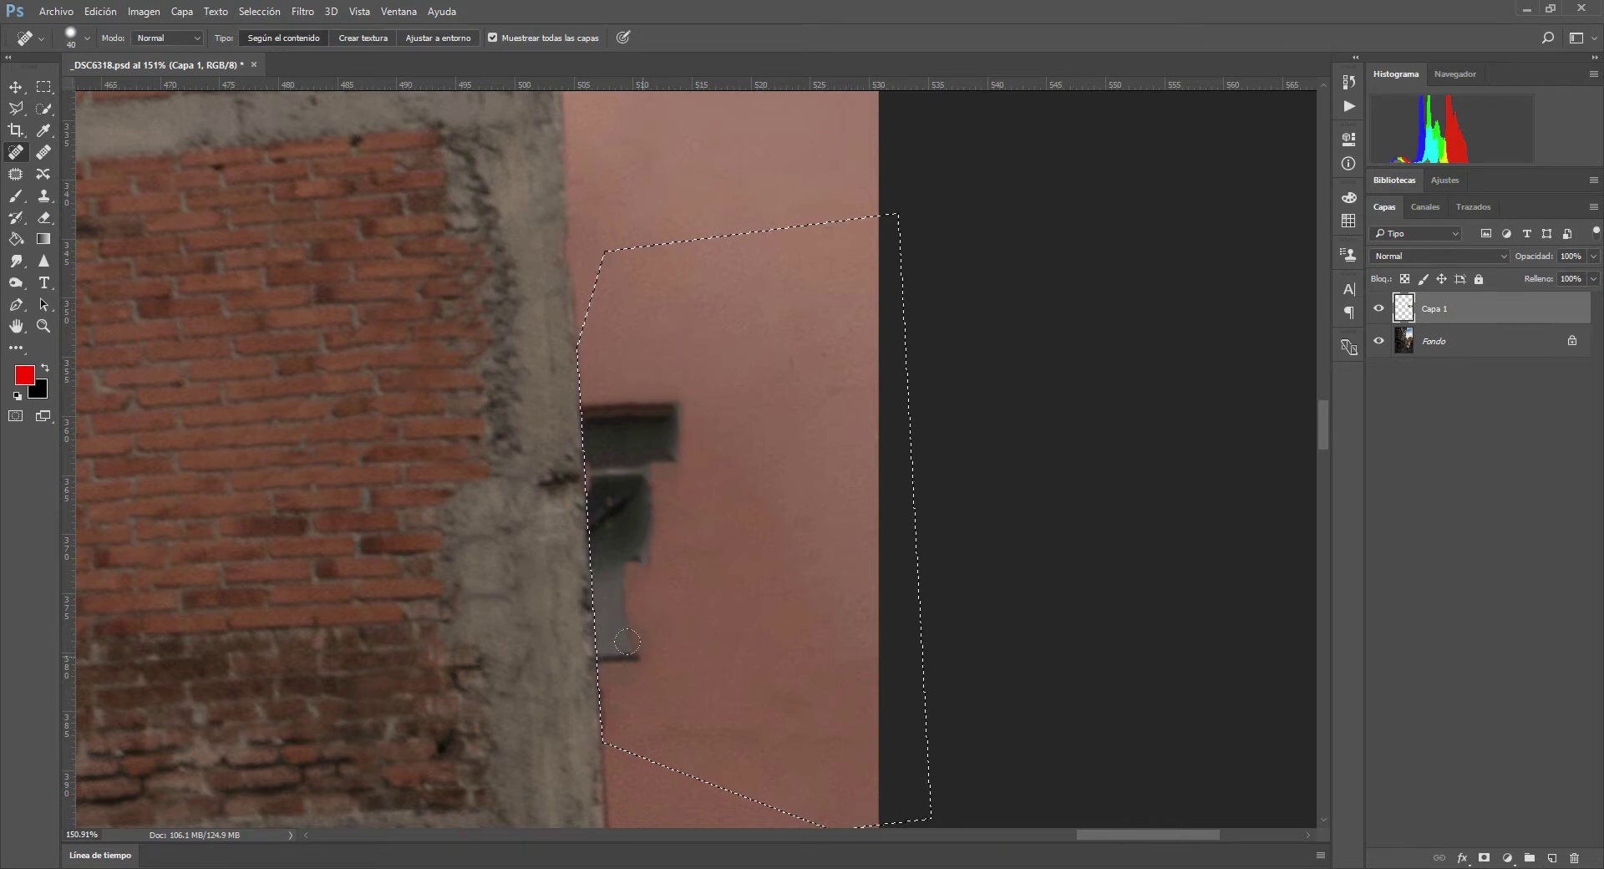
left_click_drag(653, 729, 816, 719)
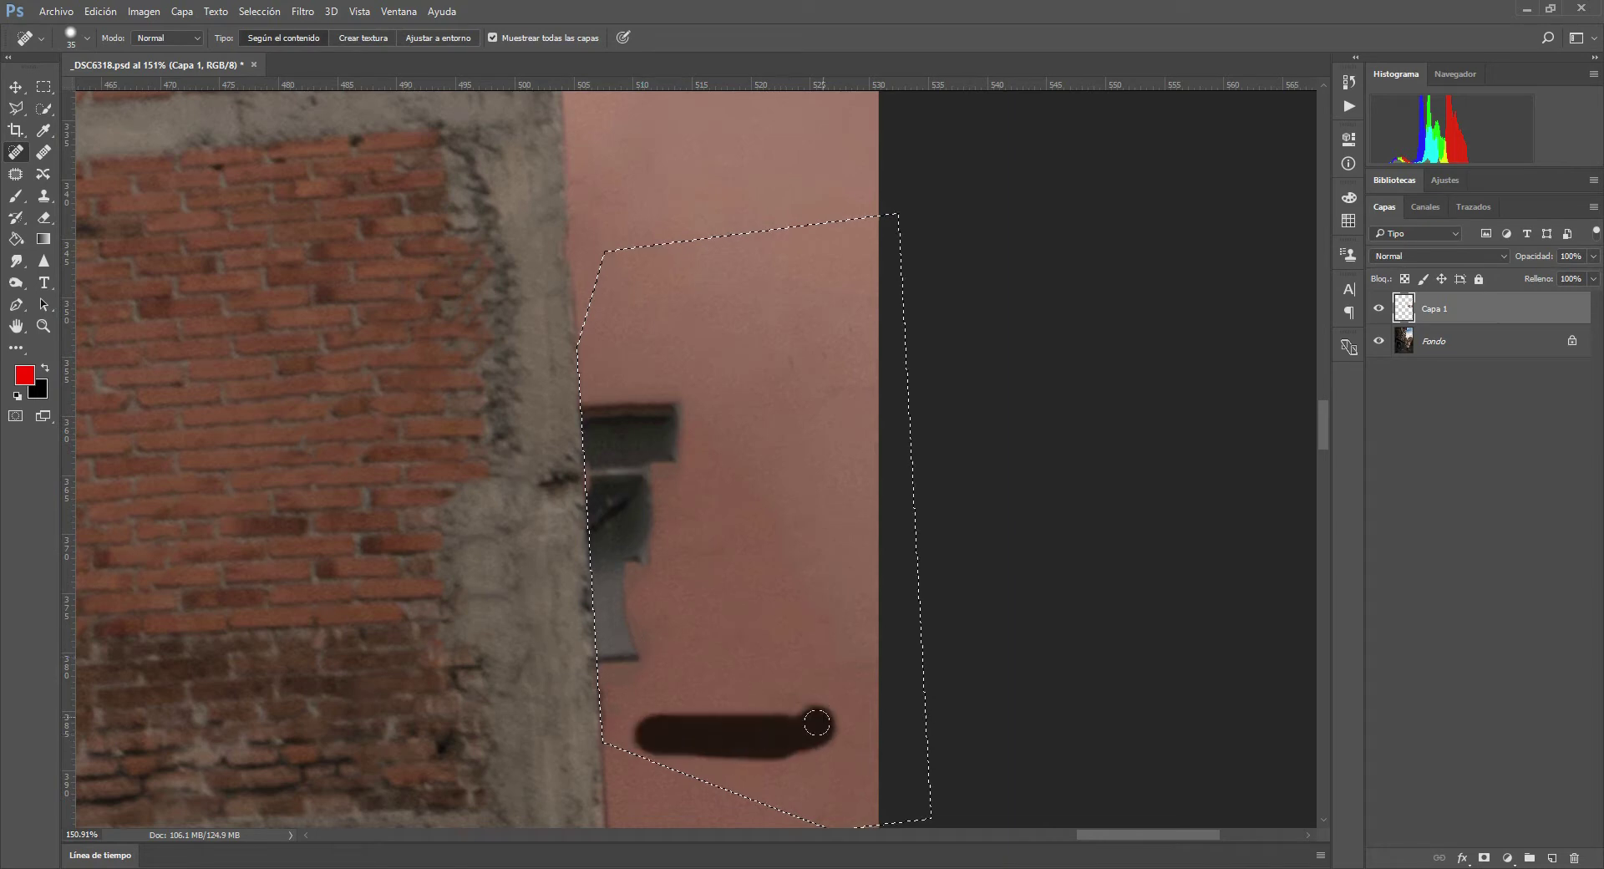
mouse_move(670, 502)
left_mouse_down()
mouse_move(615, 573)
mouse_move(604, 636)
mouse_move(616, 591)
mouse_move(627, 640)
left_mouse_up()
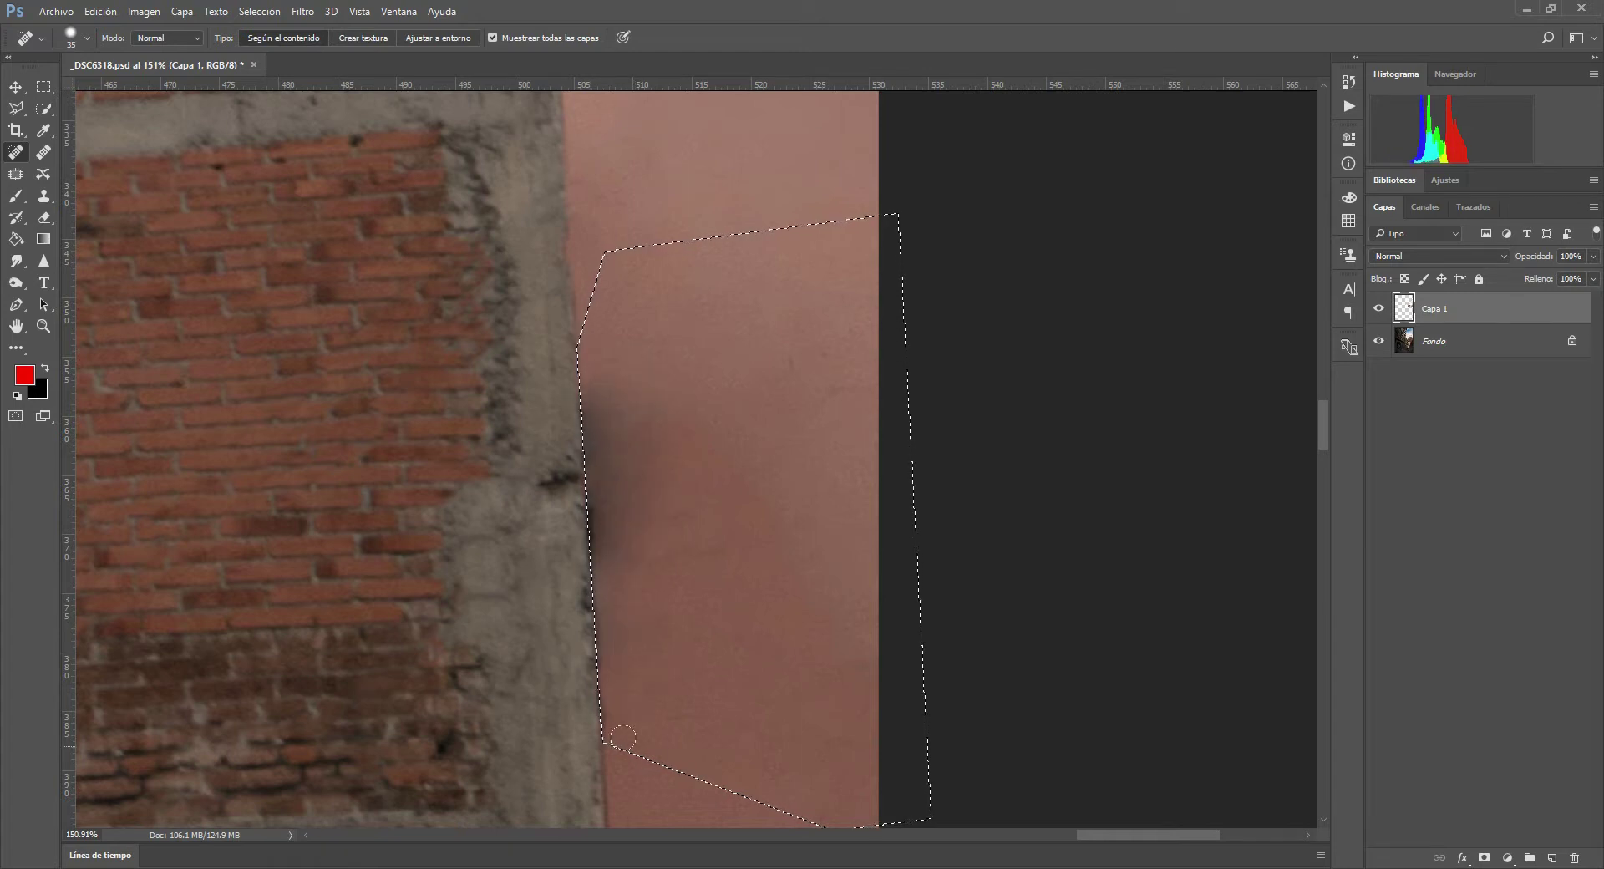
key("ctrl+z")
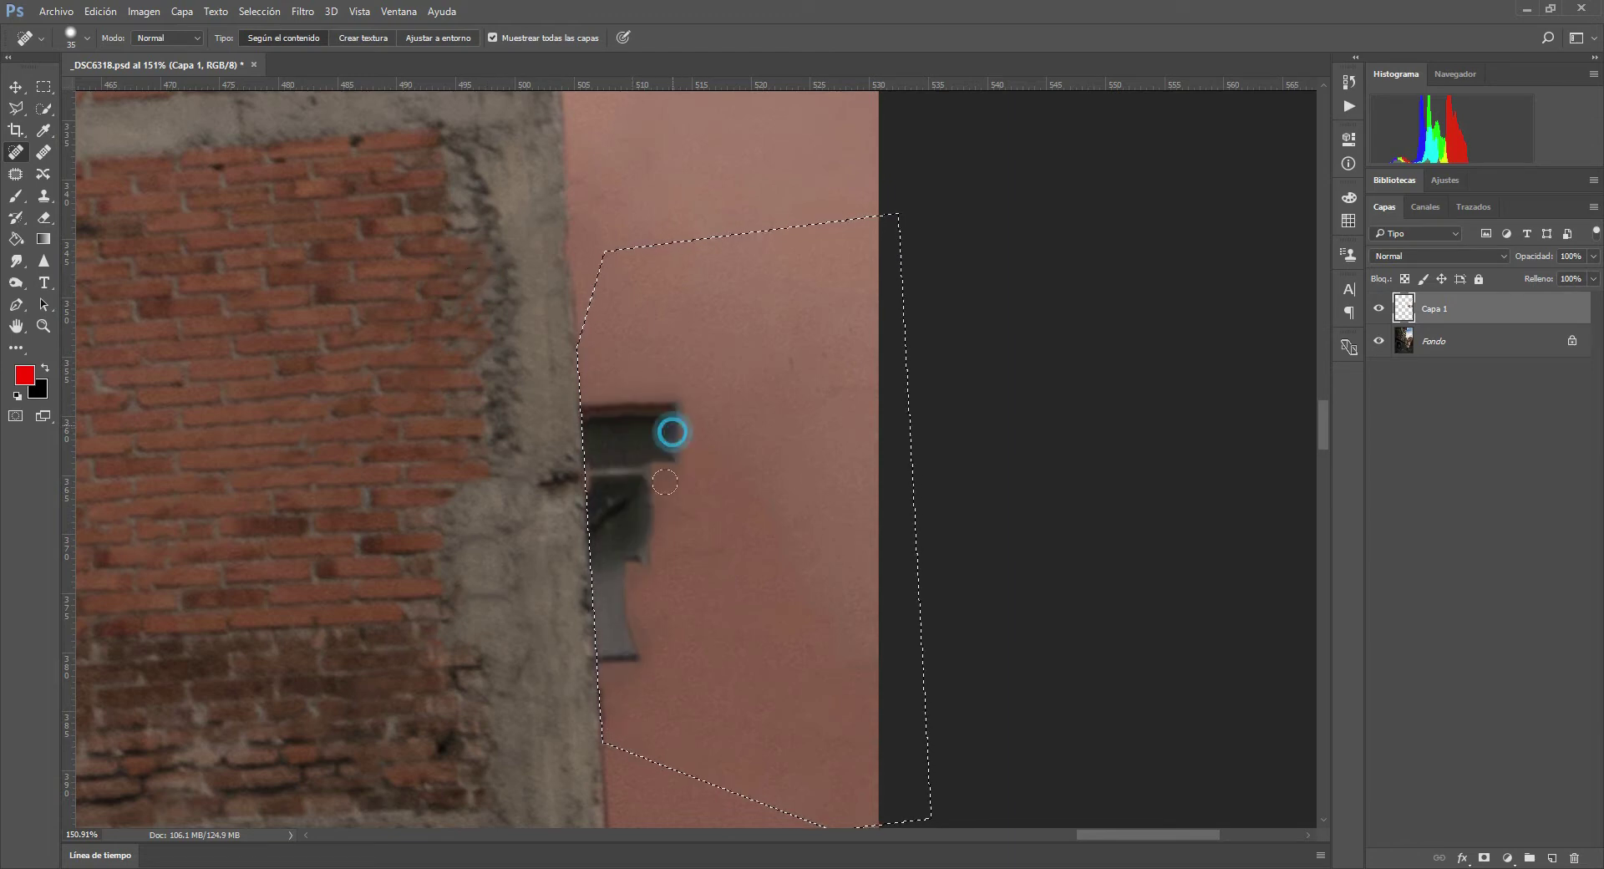
left_click_drag(669, 430, 639, 549)
left_click_drag(626, 418, 590, 599)
mouse_move(631, 393)
left_mouse_down()
mouse_move(590, 422)
mouse_move(666, 562)
left_mouse_up()
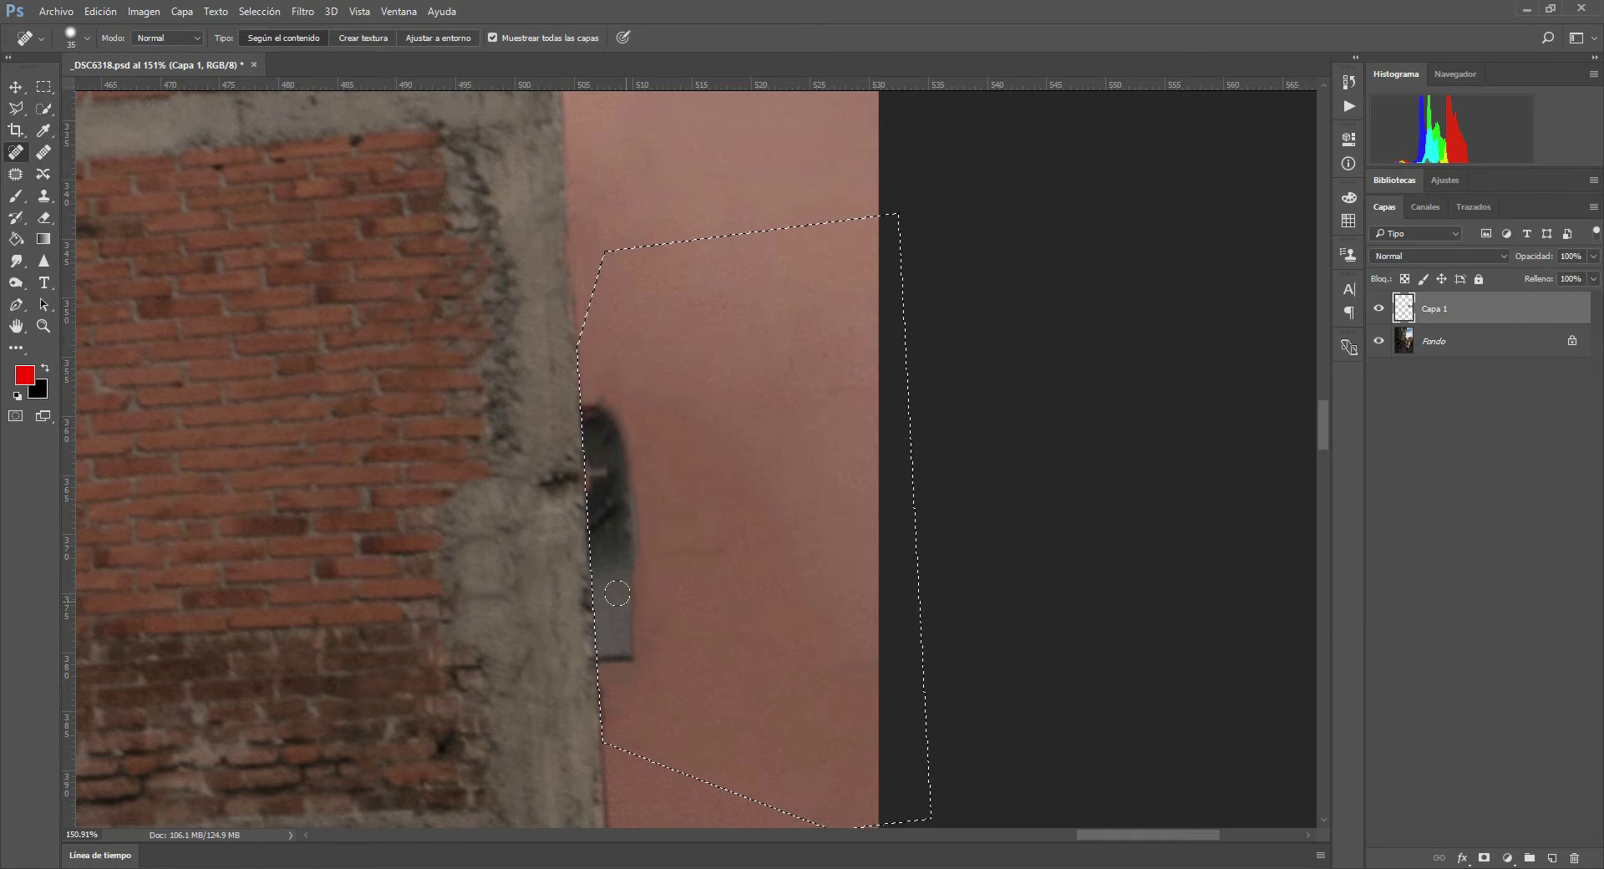
- Take the Clone Stamp, deselect with Ctrl+D, and pan up to the top of the wall
left_click(44, 196)
key("ctrl+d")
mouse_move(503, 388)
left_mouse_down()
mouse_move(518, 472)
mouse_move(512, 448)
left_mouse_up()
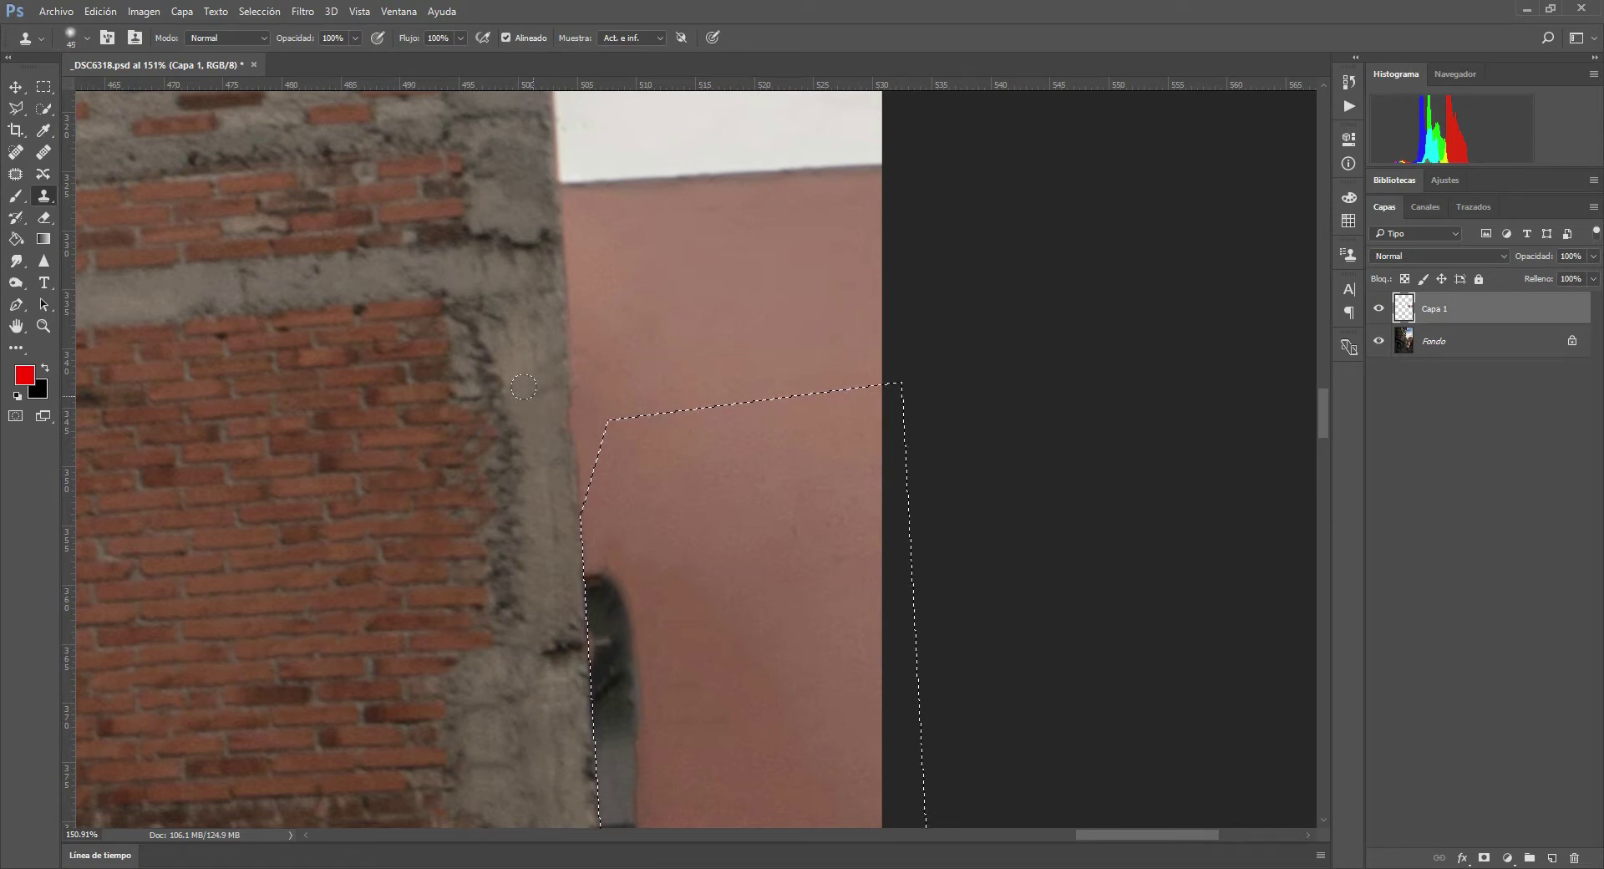
- Deselect, then clone pink wall texture over the dark spot beside the concrete edge
key("ctrl+d")
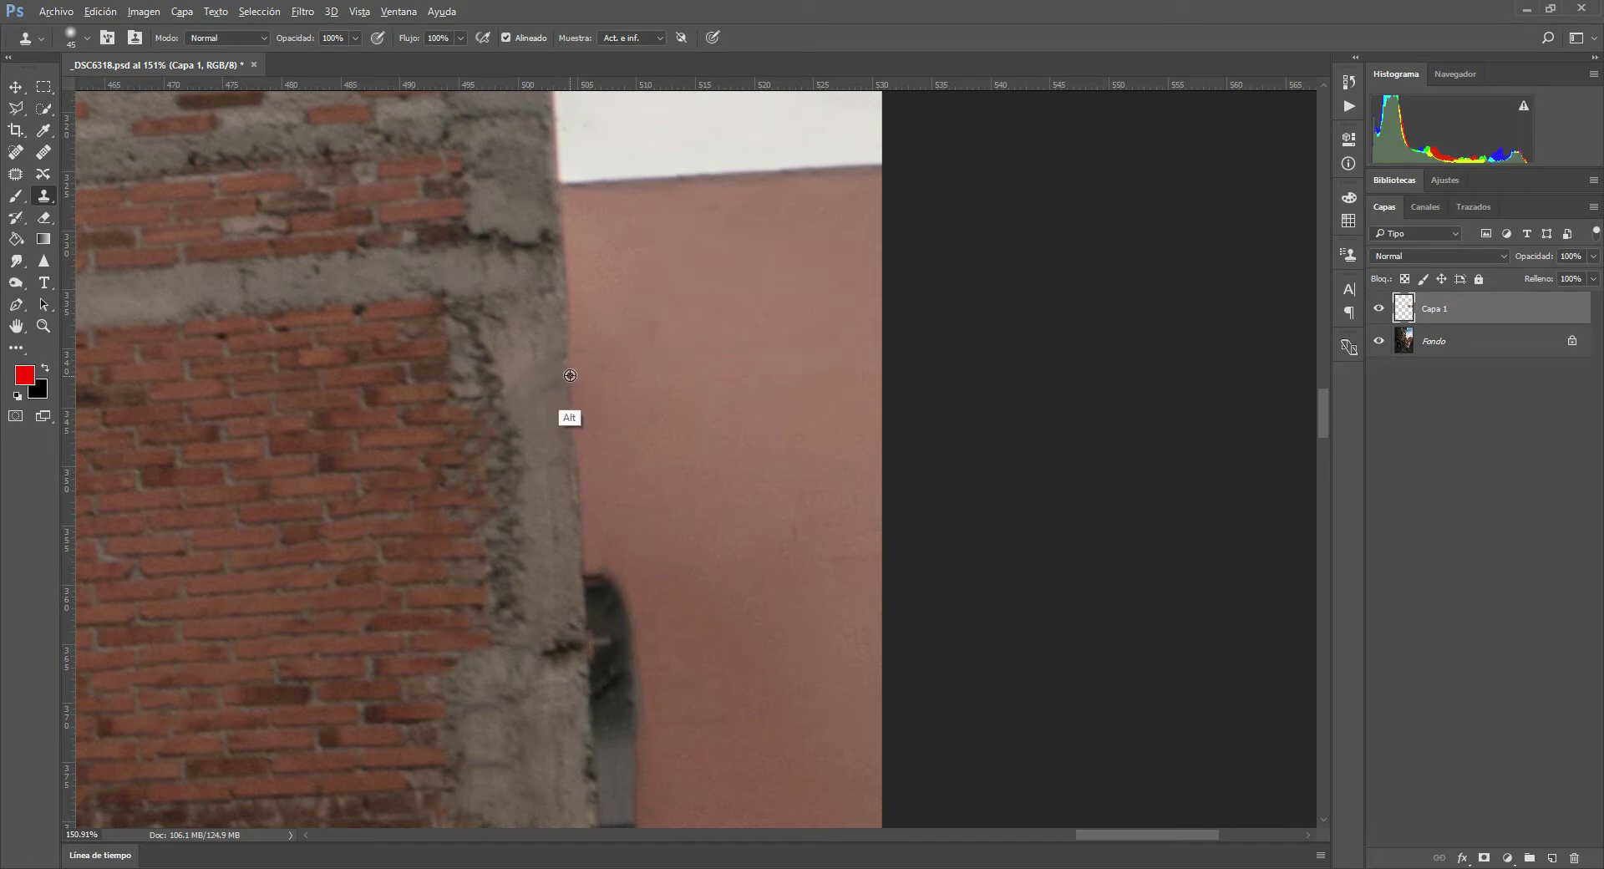
left_click_drag(603, 587, 572, 594)
key("ctrl+z")
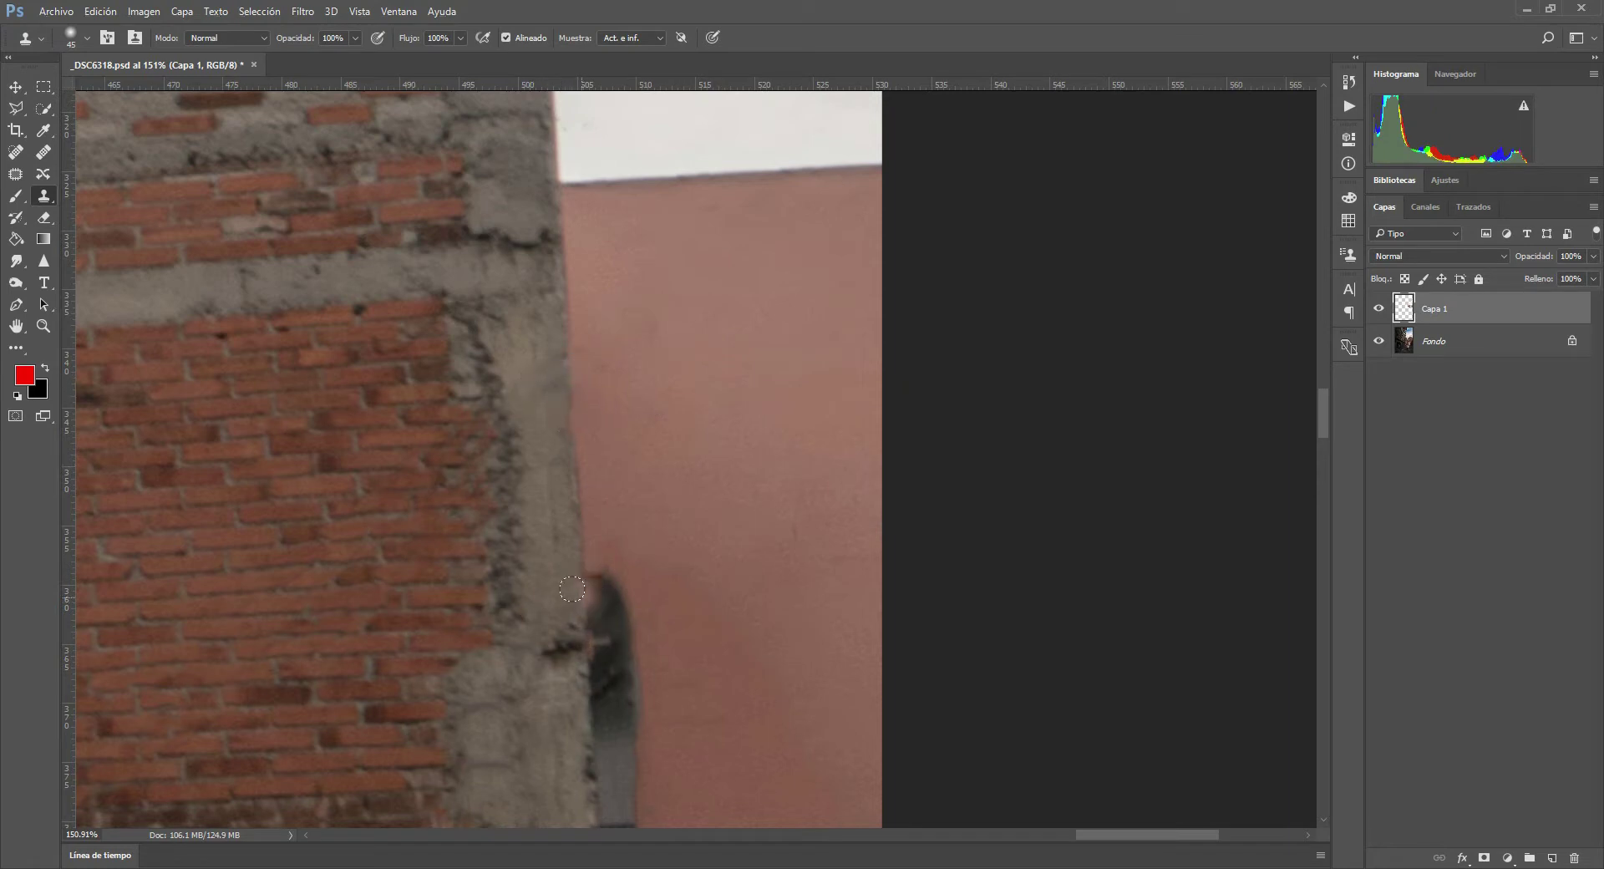
key("ctrl+alt+z")
left_click(565, 344, "alt")
left_click_drag(584, 599, 611, 822)
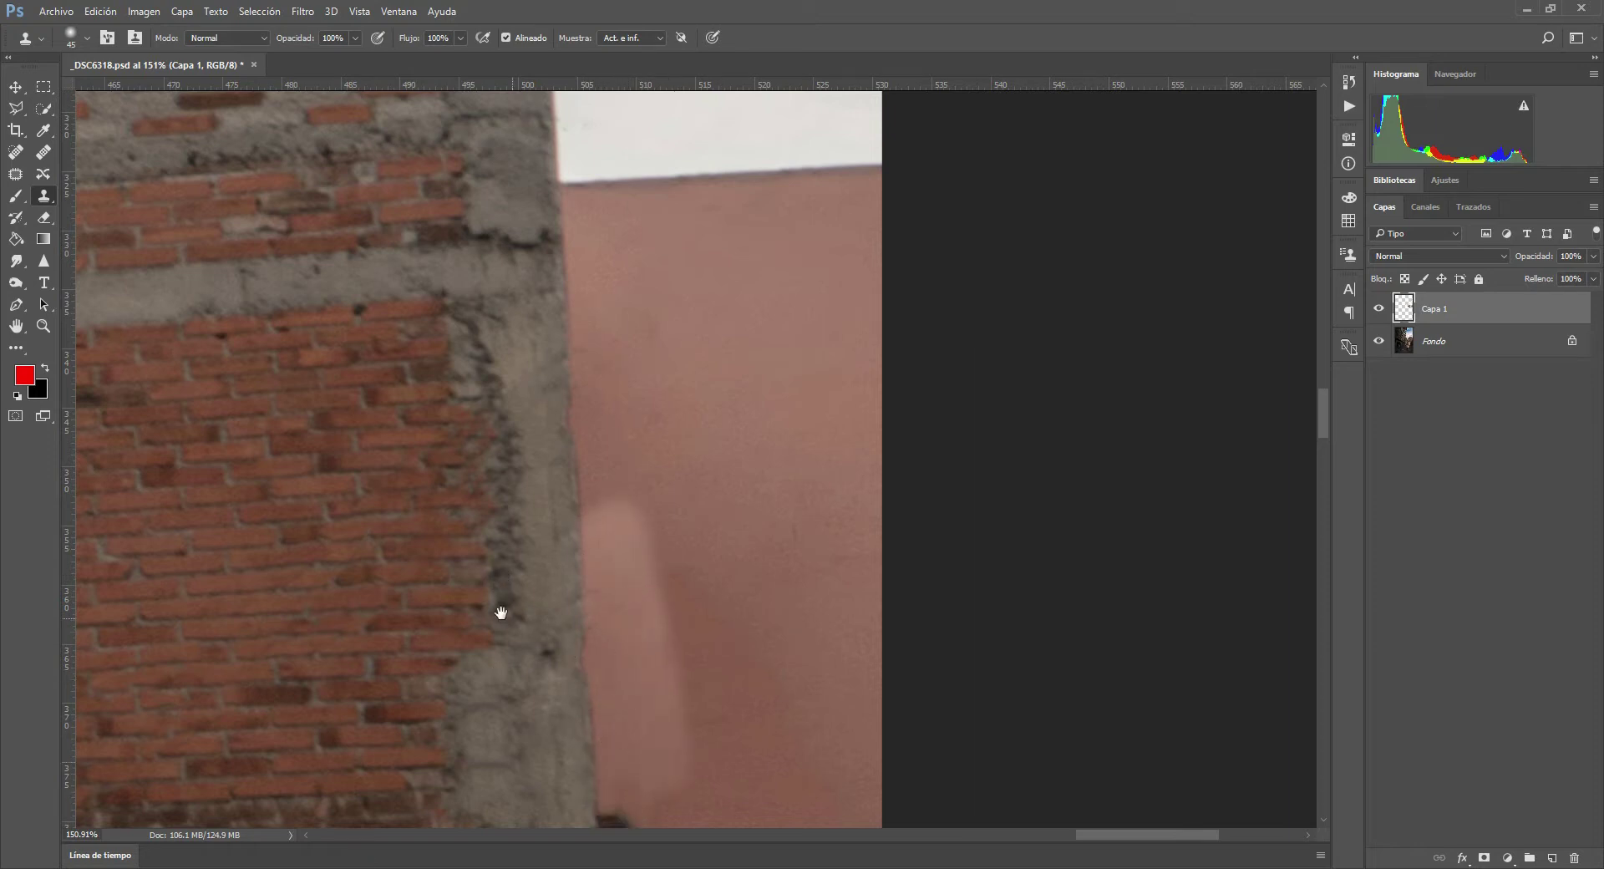
left_click_drag(501, 608, 474, 429)
left_click_drag(598, 535, 580, 652)
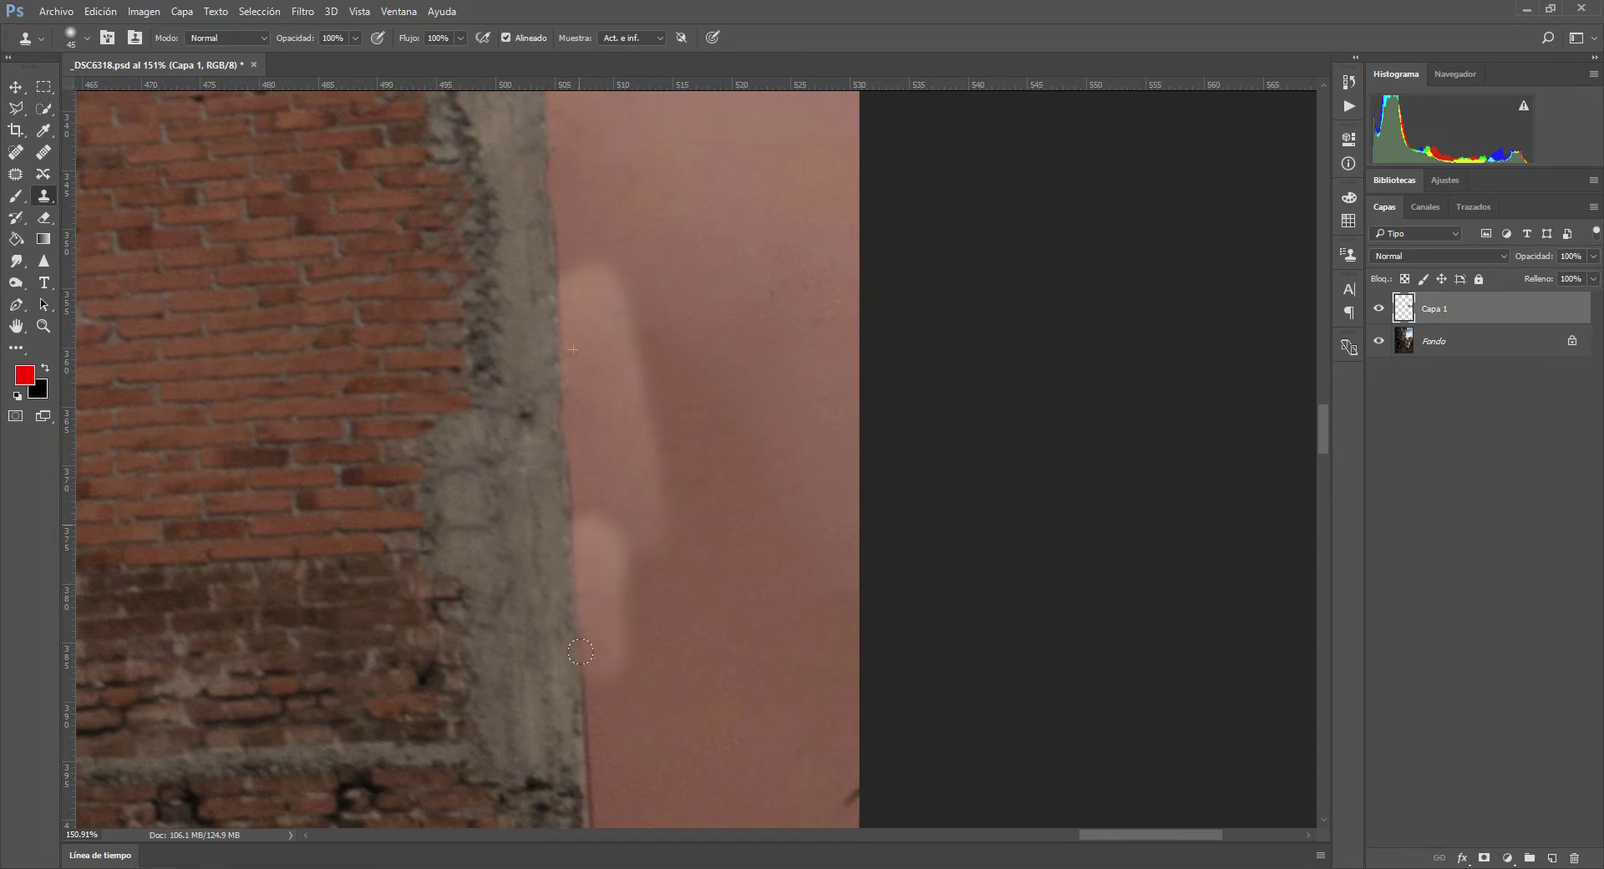
left_click(587, 745)
key("ctrl+z")
key("ctrl+z")
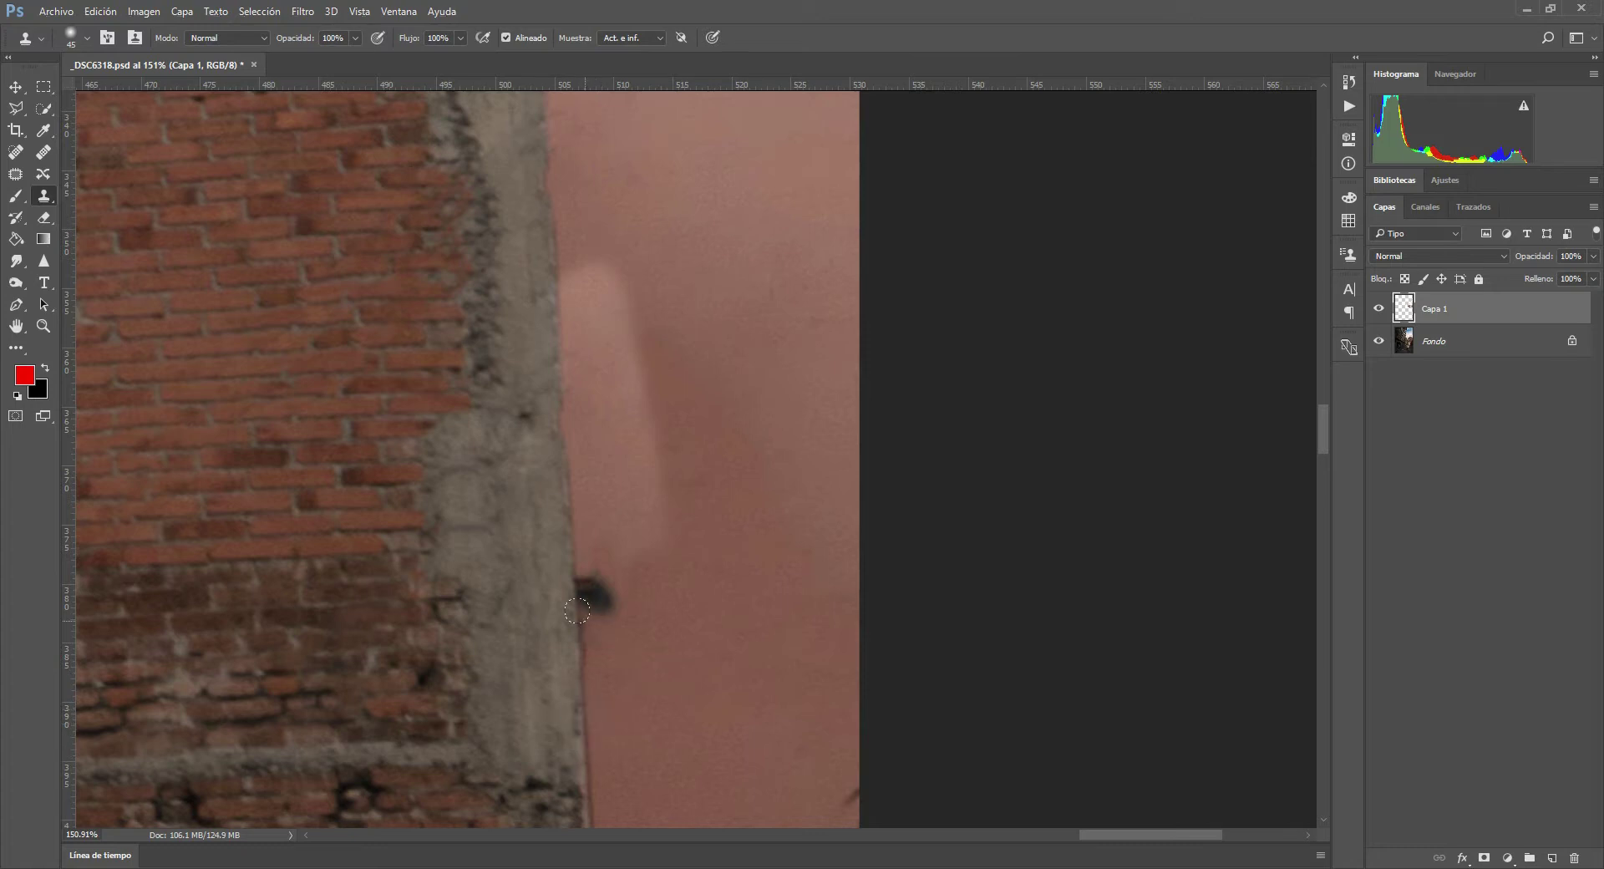
left_click_drag(573, 623, 601, 588)
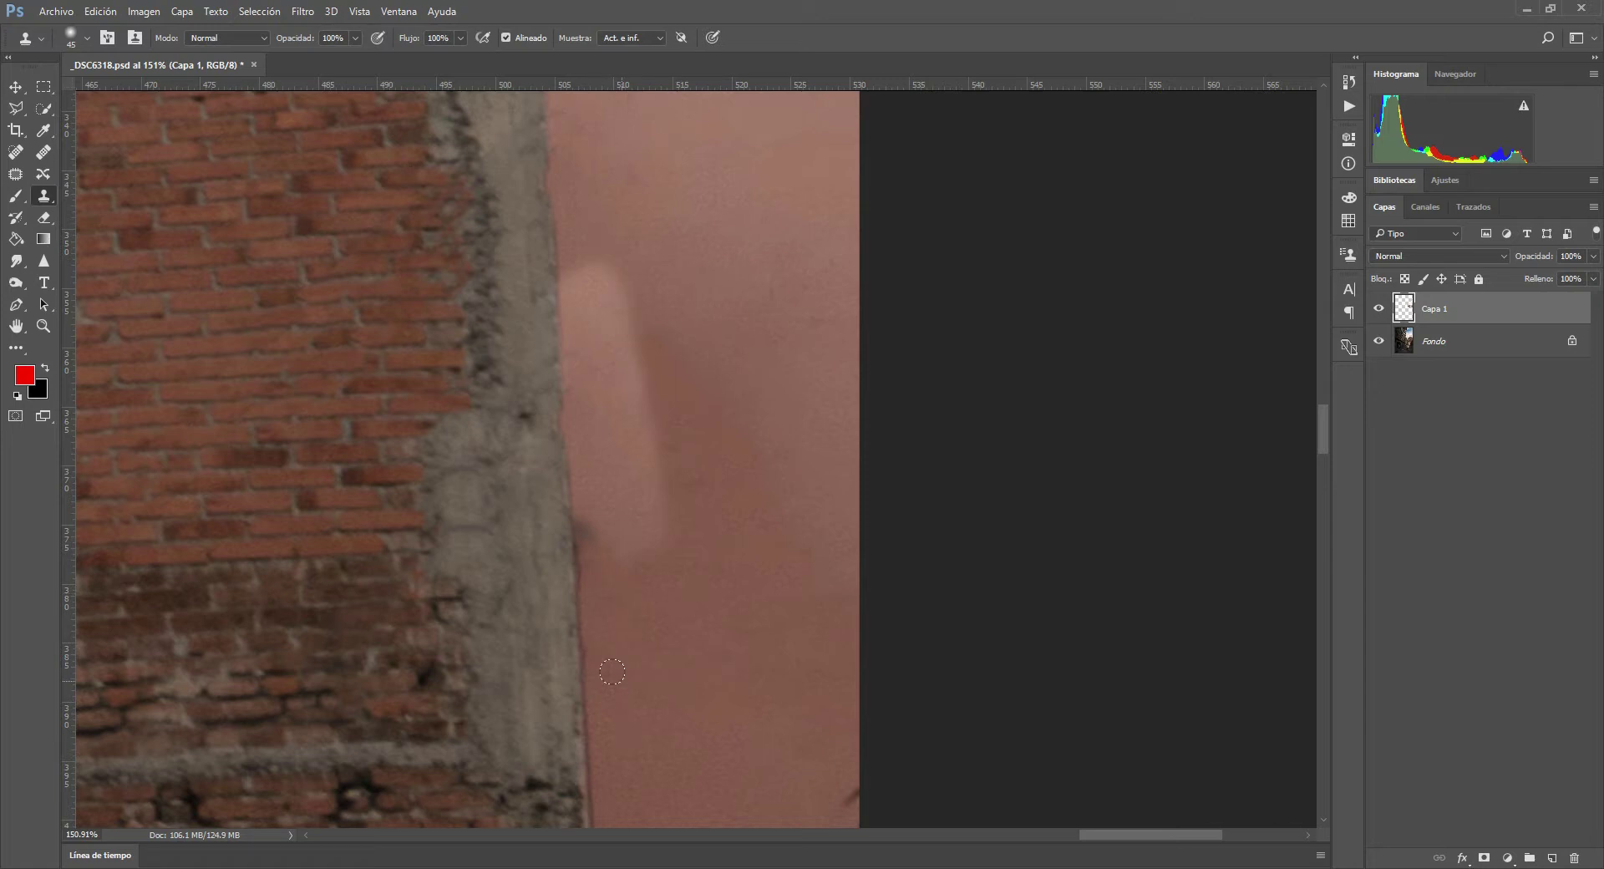
- With the Healing Brush, heal the light streak and blotches along the pink wall's edge
left_click(43, 151)
left_click(752, 179, "alt")
left_click_drag(653, 273, 636, 435)
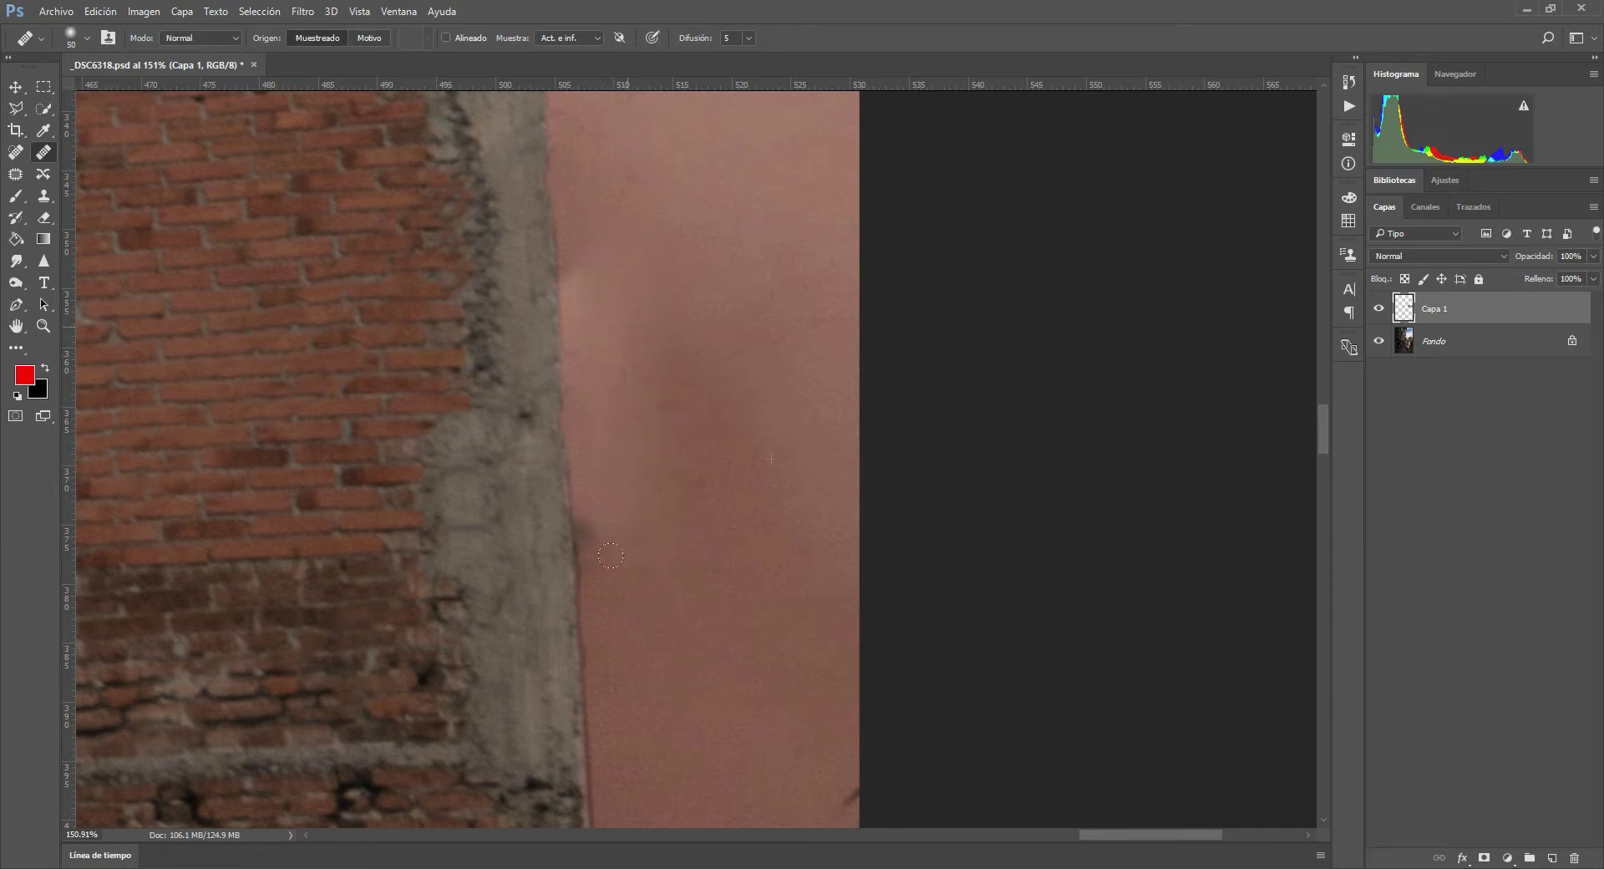
left_click(644, 555)
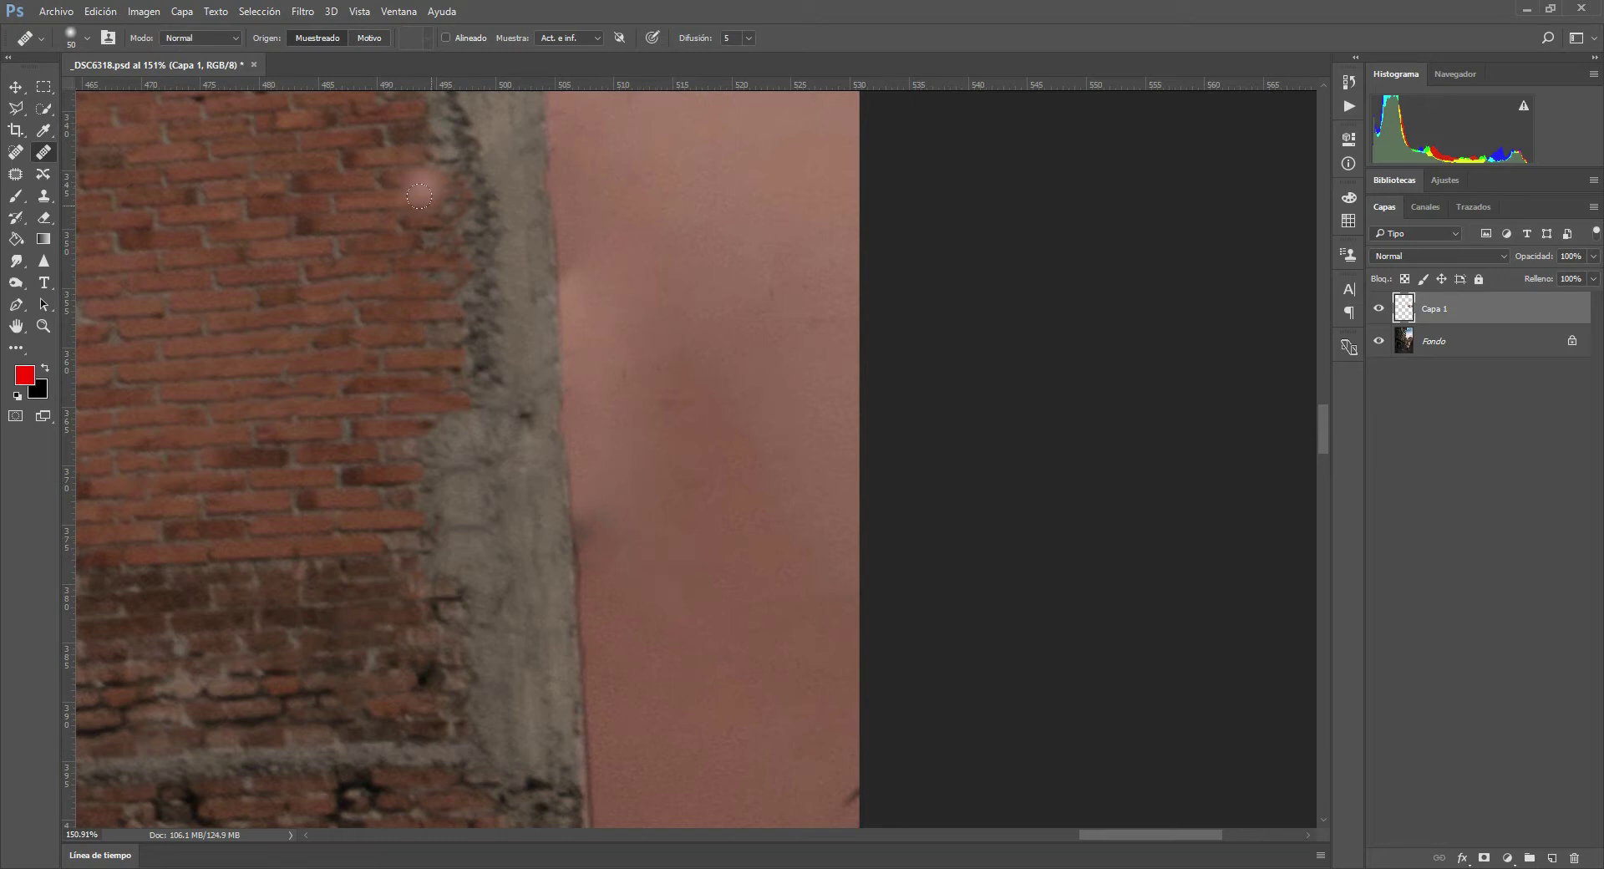
left_click(544, 154, "alt")
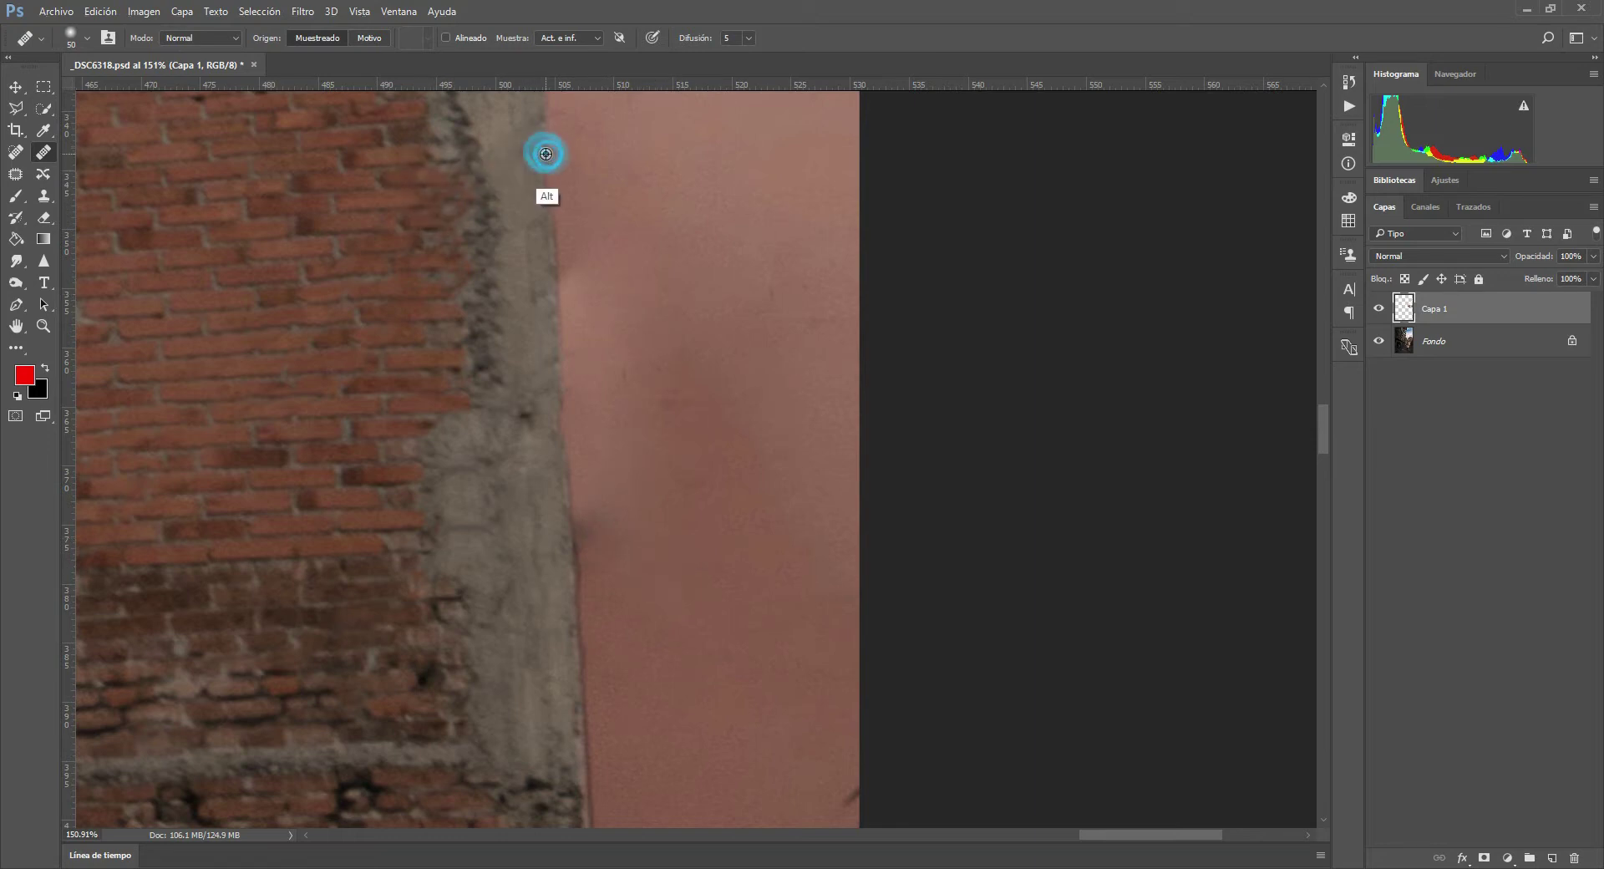
left_click(564, 295)
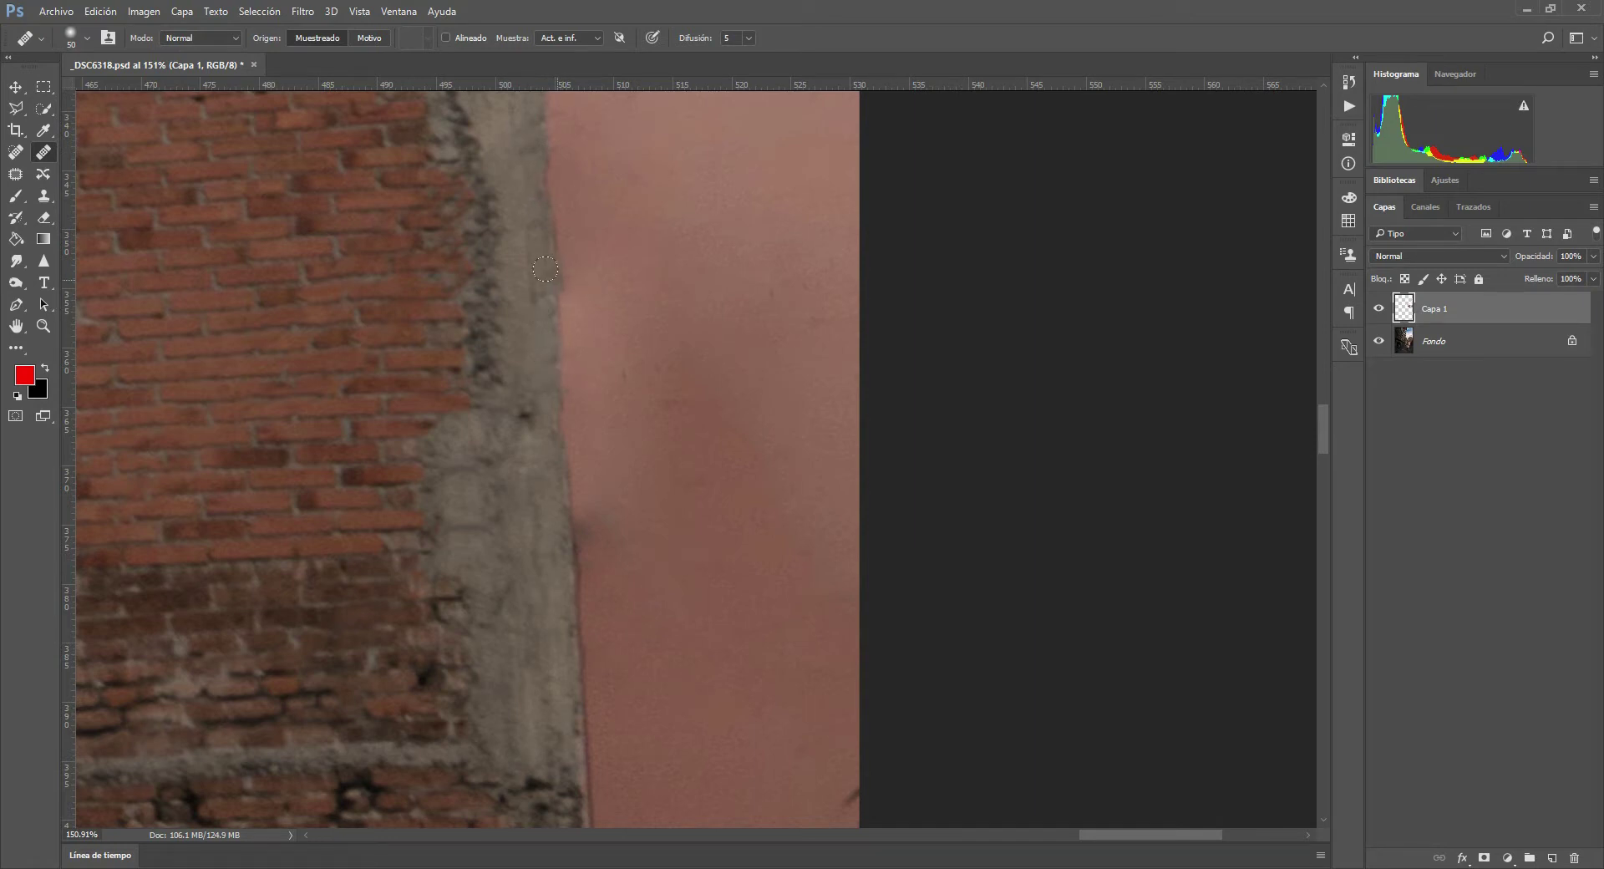
left_click_drag(547, 293, 558, 297)
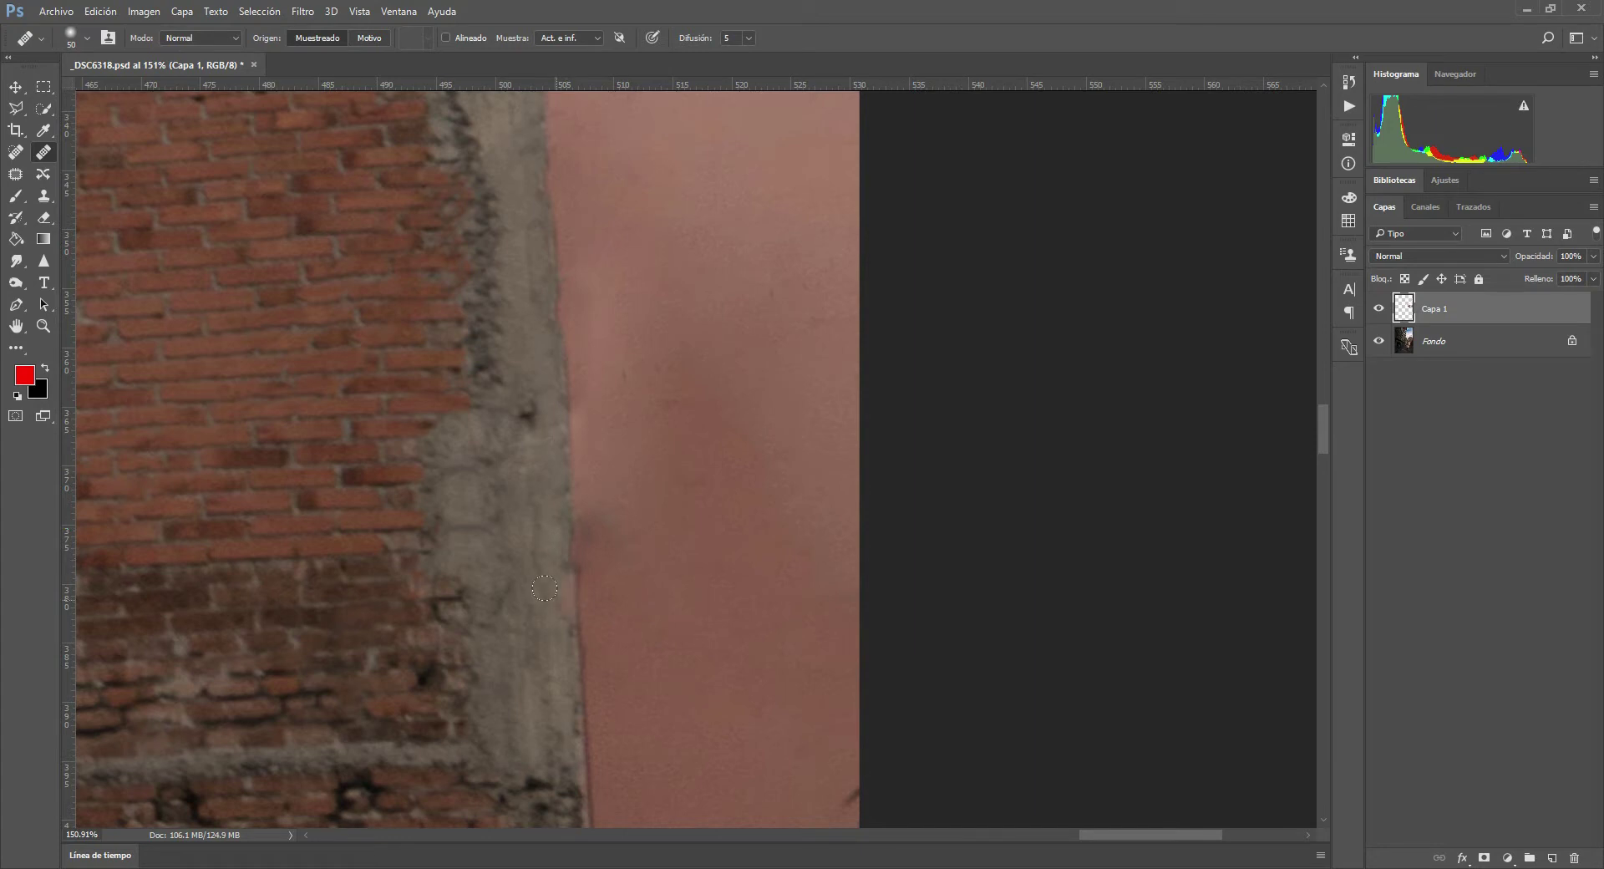
- Resample and retouch the upper, lower and middle stretches of the pink-and-grey wall edge
left_click(730, 250, "alt")
left_click(583, 693, "alt")
left_click_drag(565, 433, 533, 163)
left_click_drag(566, 727, 585, 793)
left_click_drag(563, 578, 567, 522)
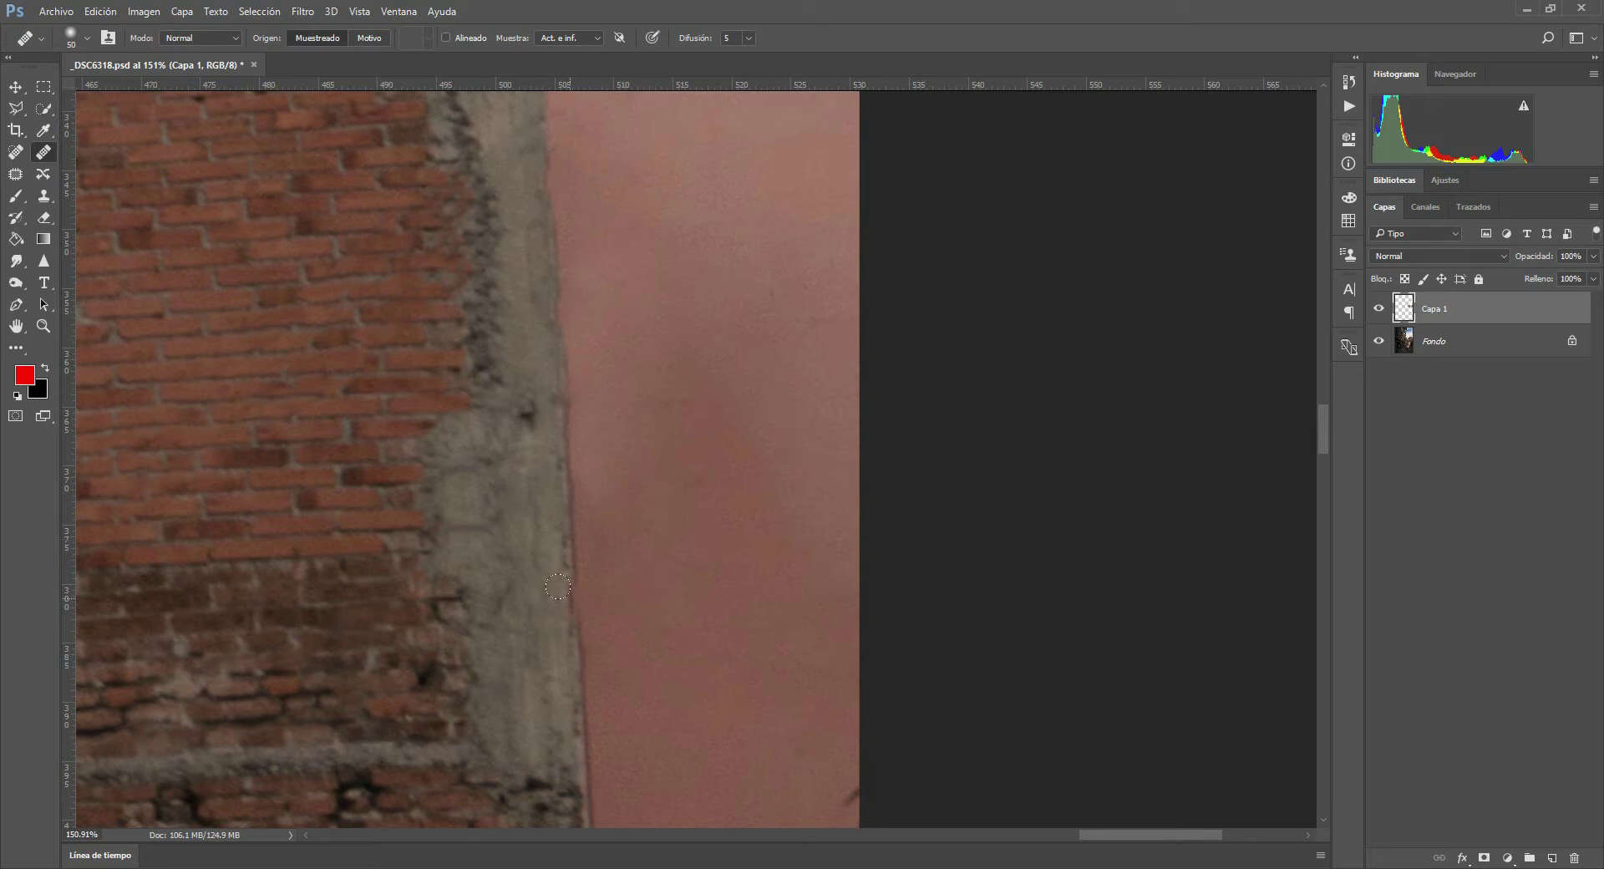
key("ctrl+0")
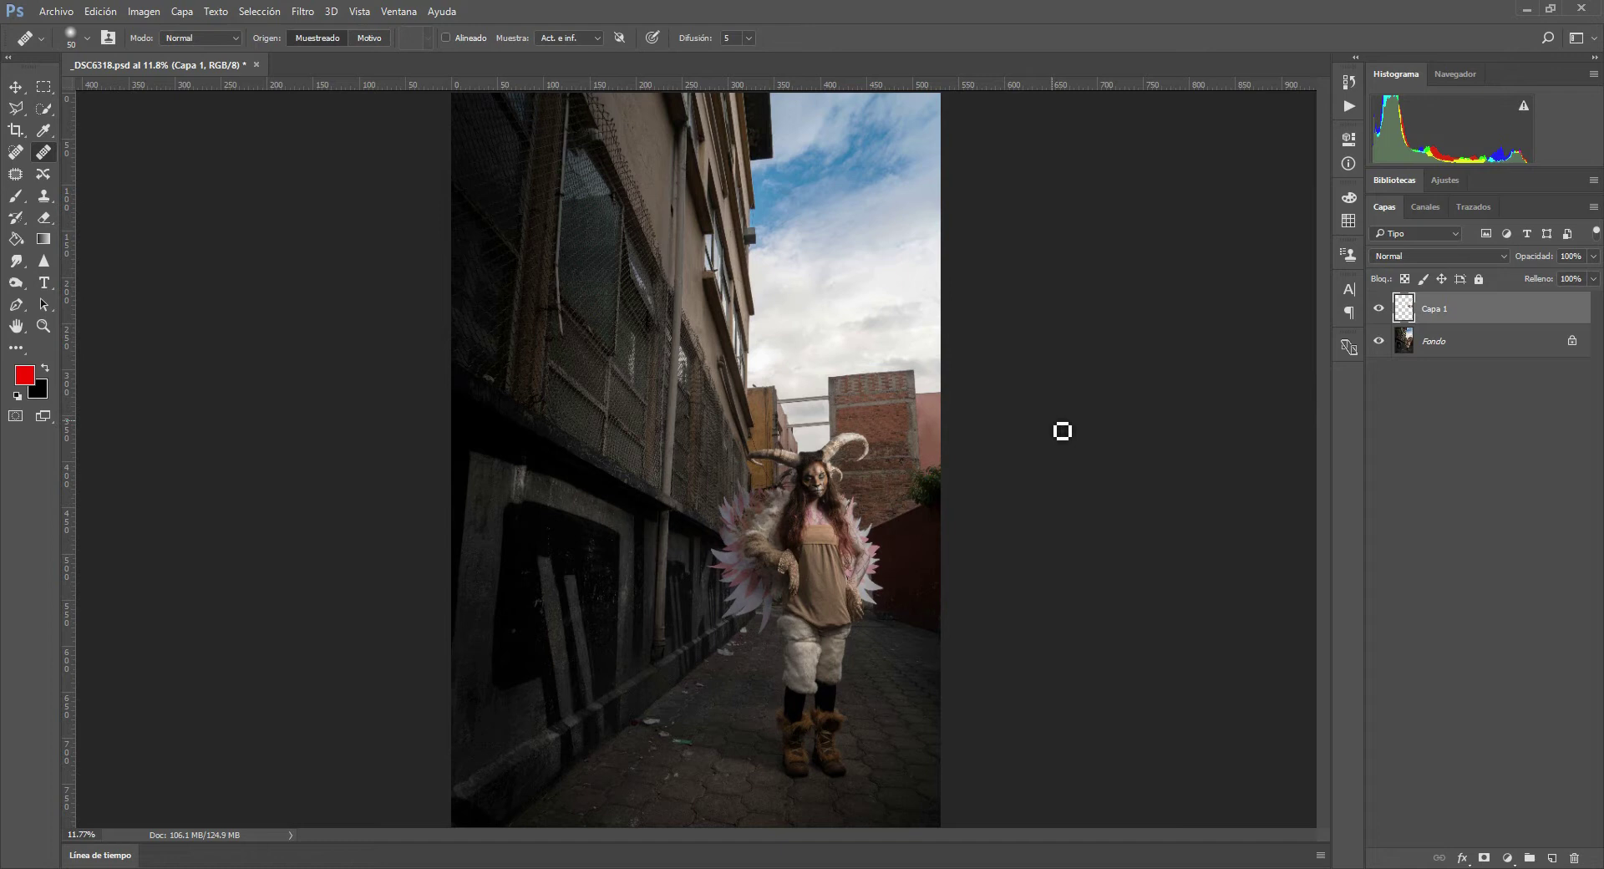
- Save the document and zoom in on the litter on the pavement
key("ctrl+s")
left_click(567, 810)
left_click(44, 326)
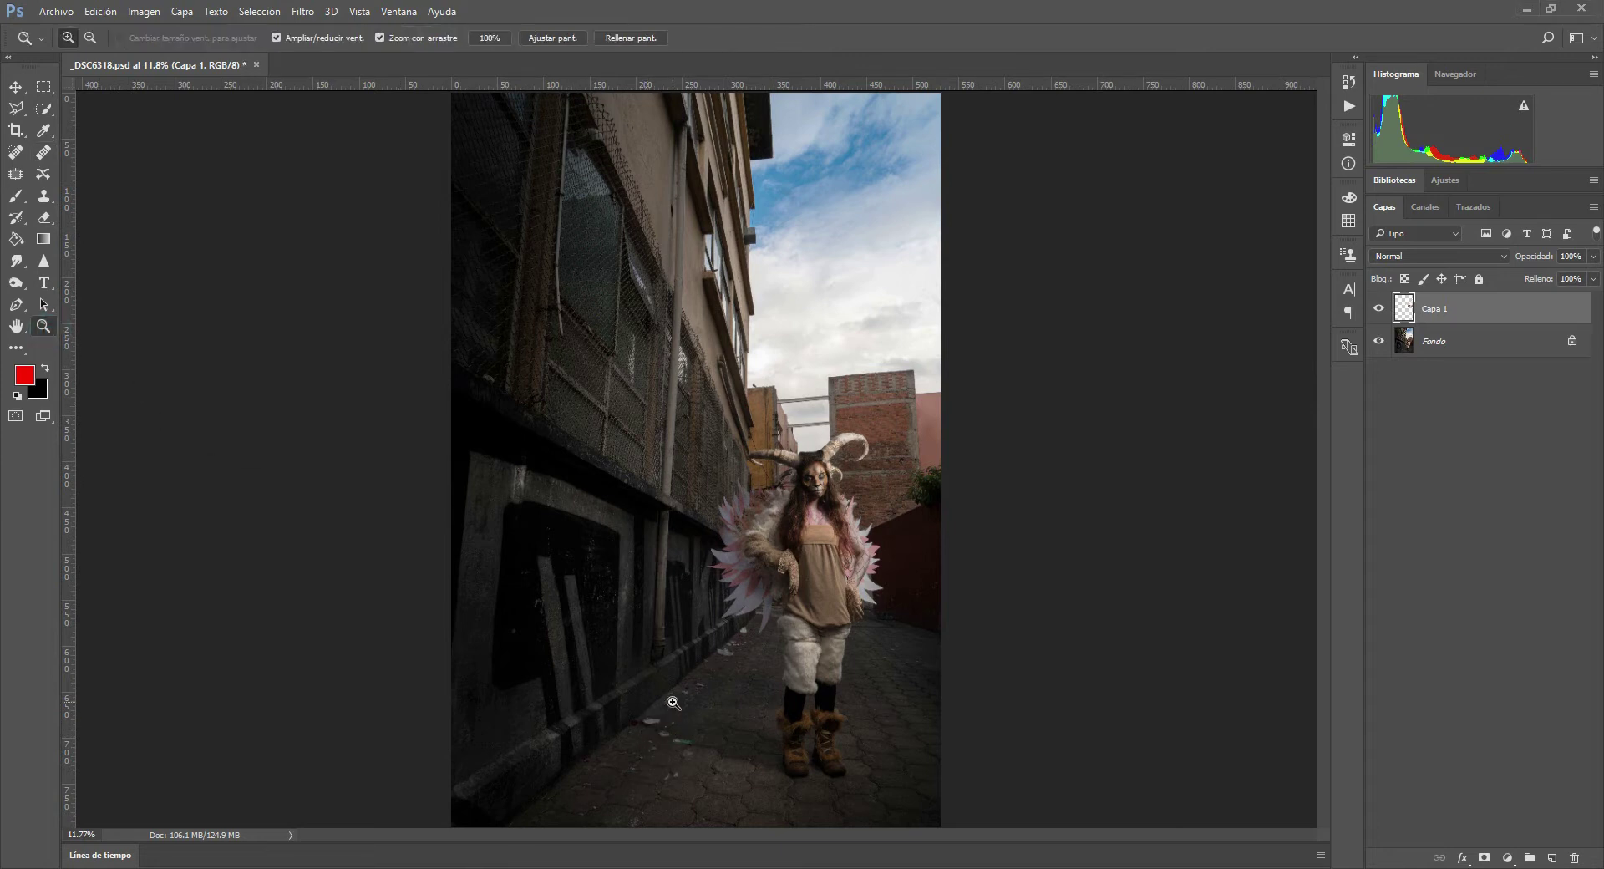
mouse_move(711, 666)
left_mouse_down()
mouse_move(864, 687)
mouse_move(849, 684)
left_mouse_up()
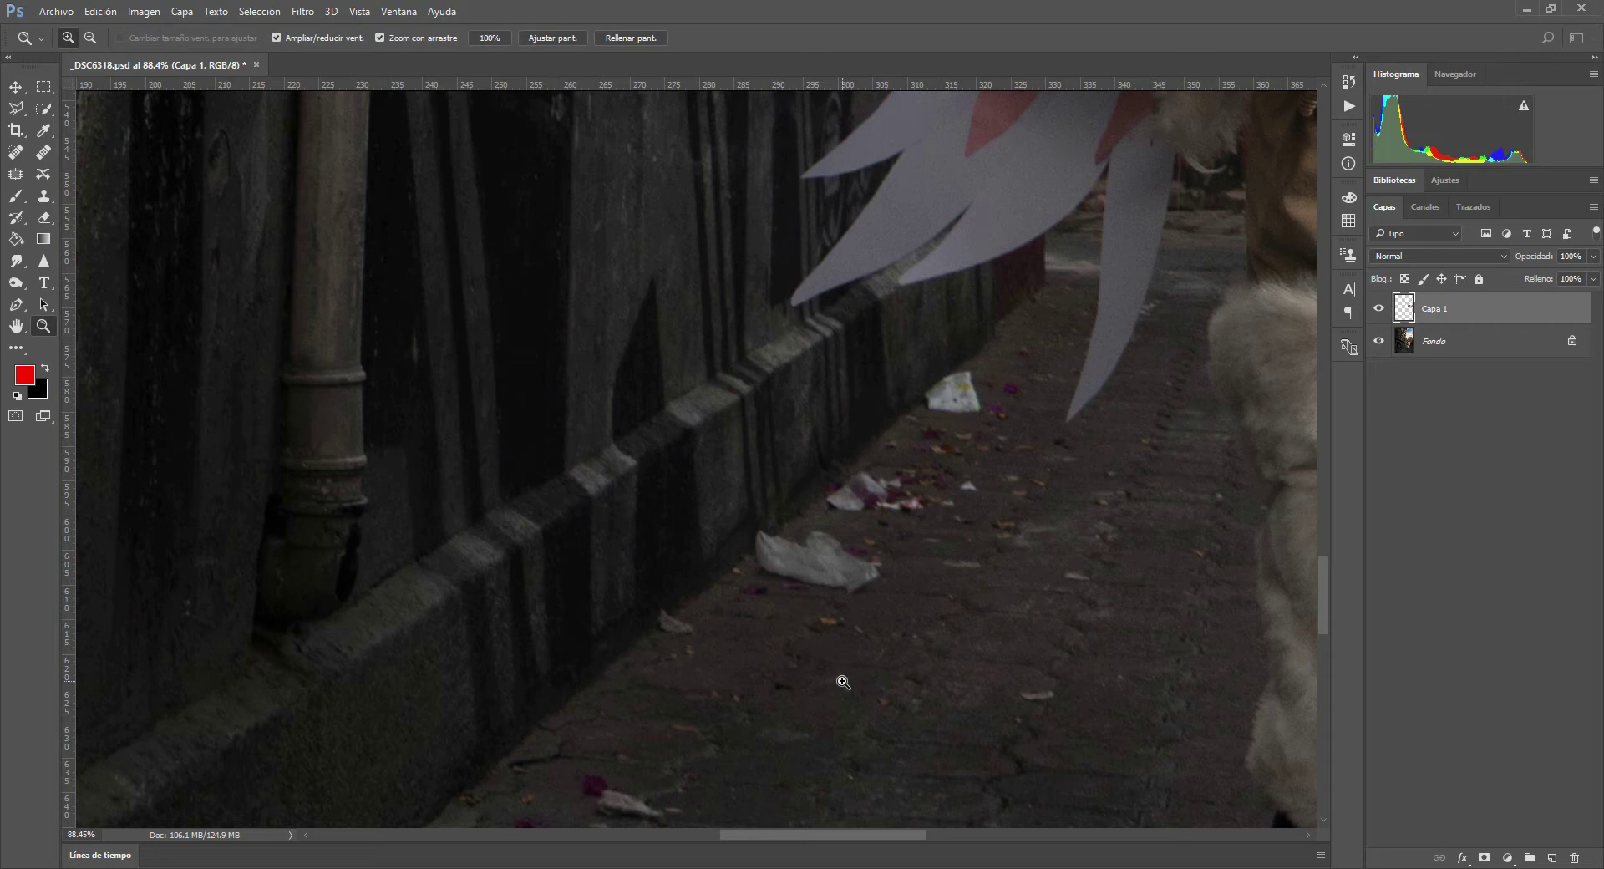
- With the Spot Healing Brush, remove the white plastic bag, a white paper and light flecks
key("j")
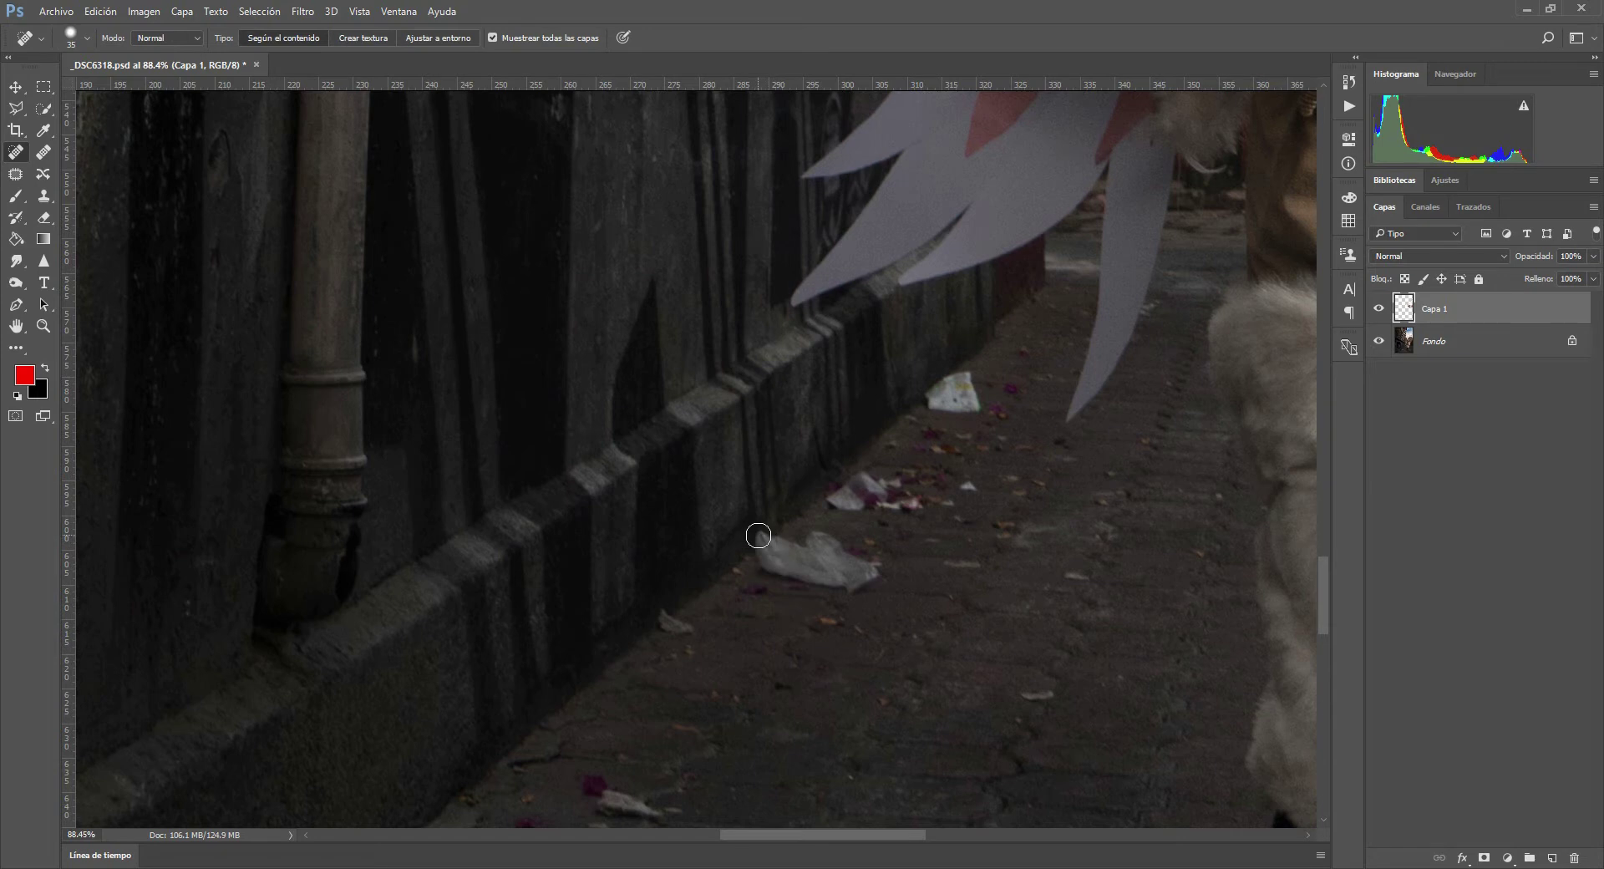
left_click_drag(762, 541, 815, 553)
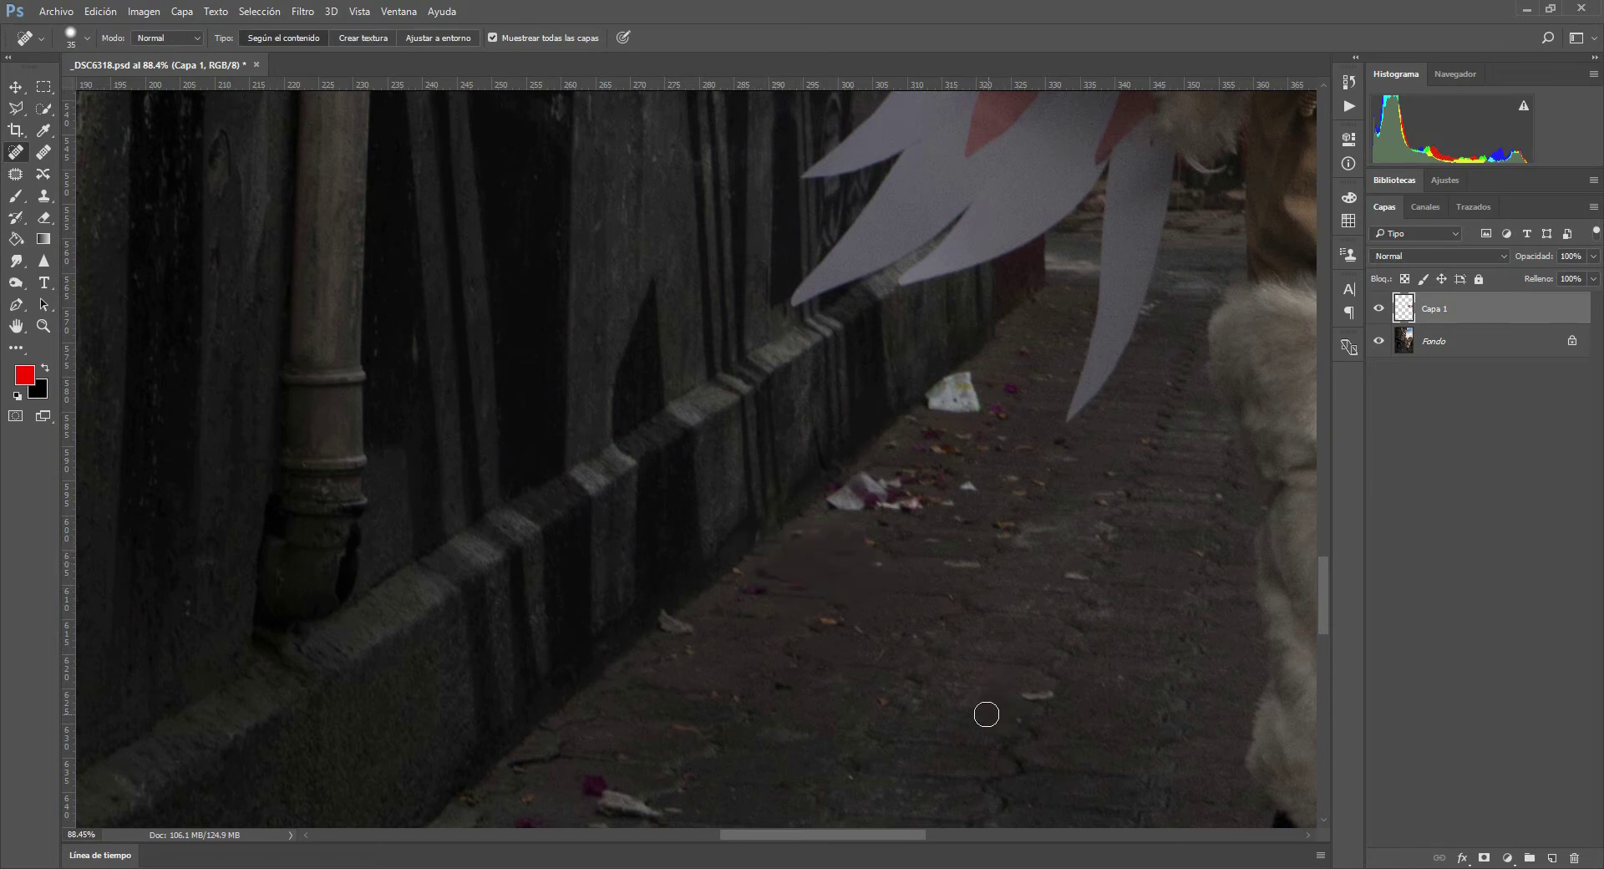
left_click(1021, 695)
left_click(1076, 576)
mouse_move(830, 508)
left_mouse_down()
mouse_move(880, 514)
mouse_move(878, 490)
mouse_move(931, 480)
mouse_move(957, 509)
left_mouse_up()
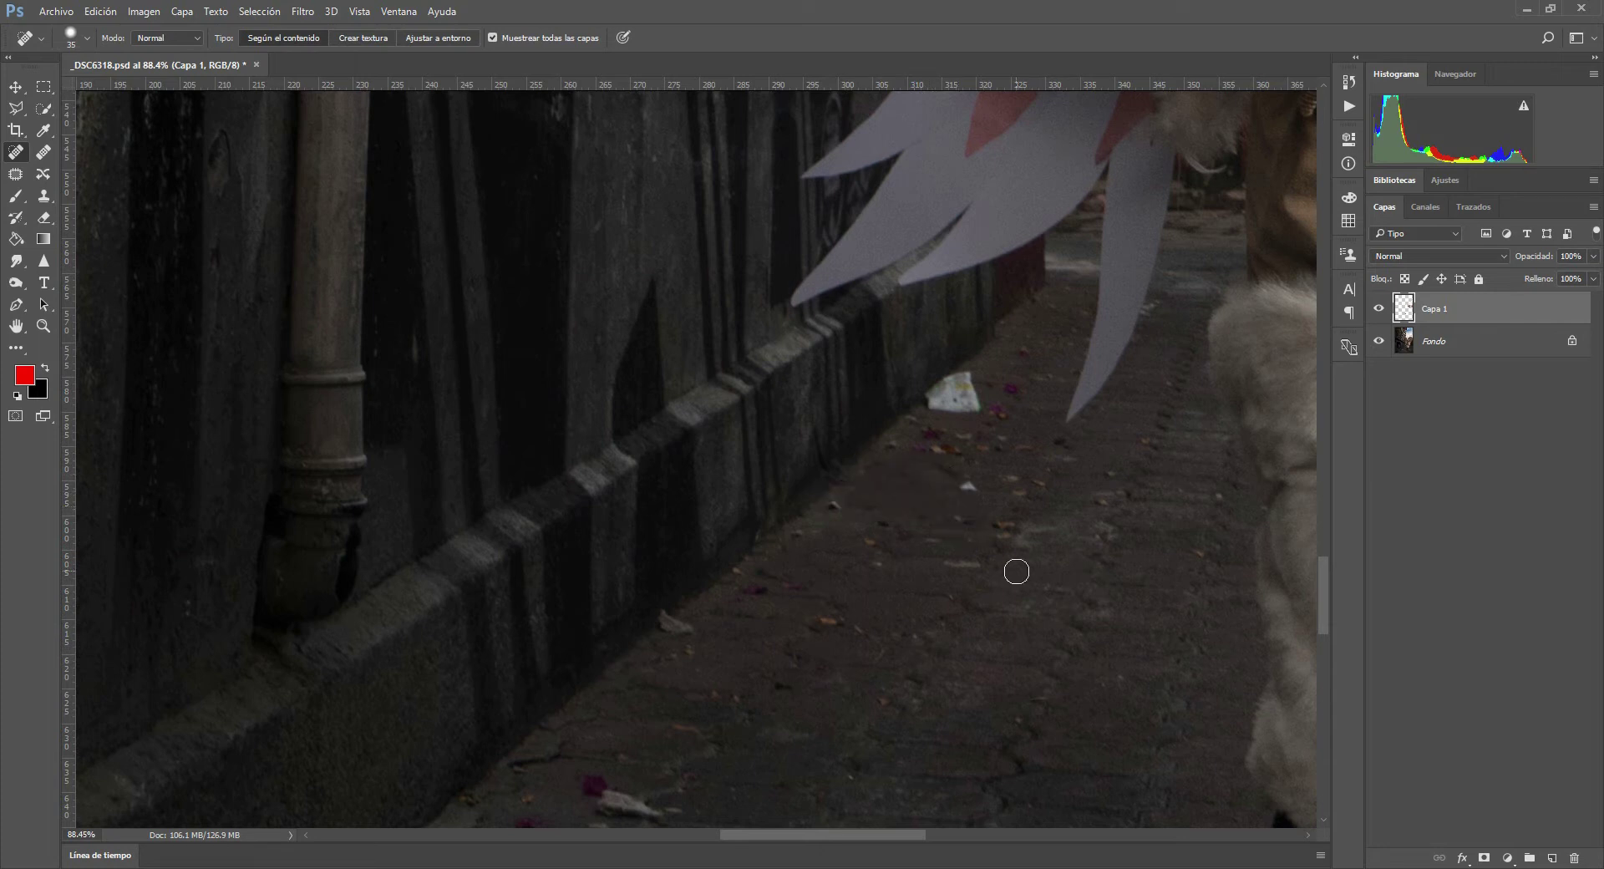
- Heal the remaining white specks and the paper scrap on the pavement
left_click(834, 508)
left_click(959, 479)
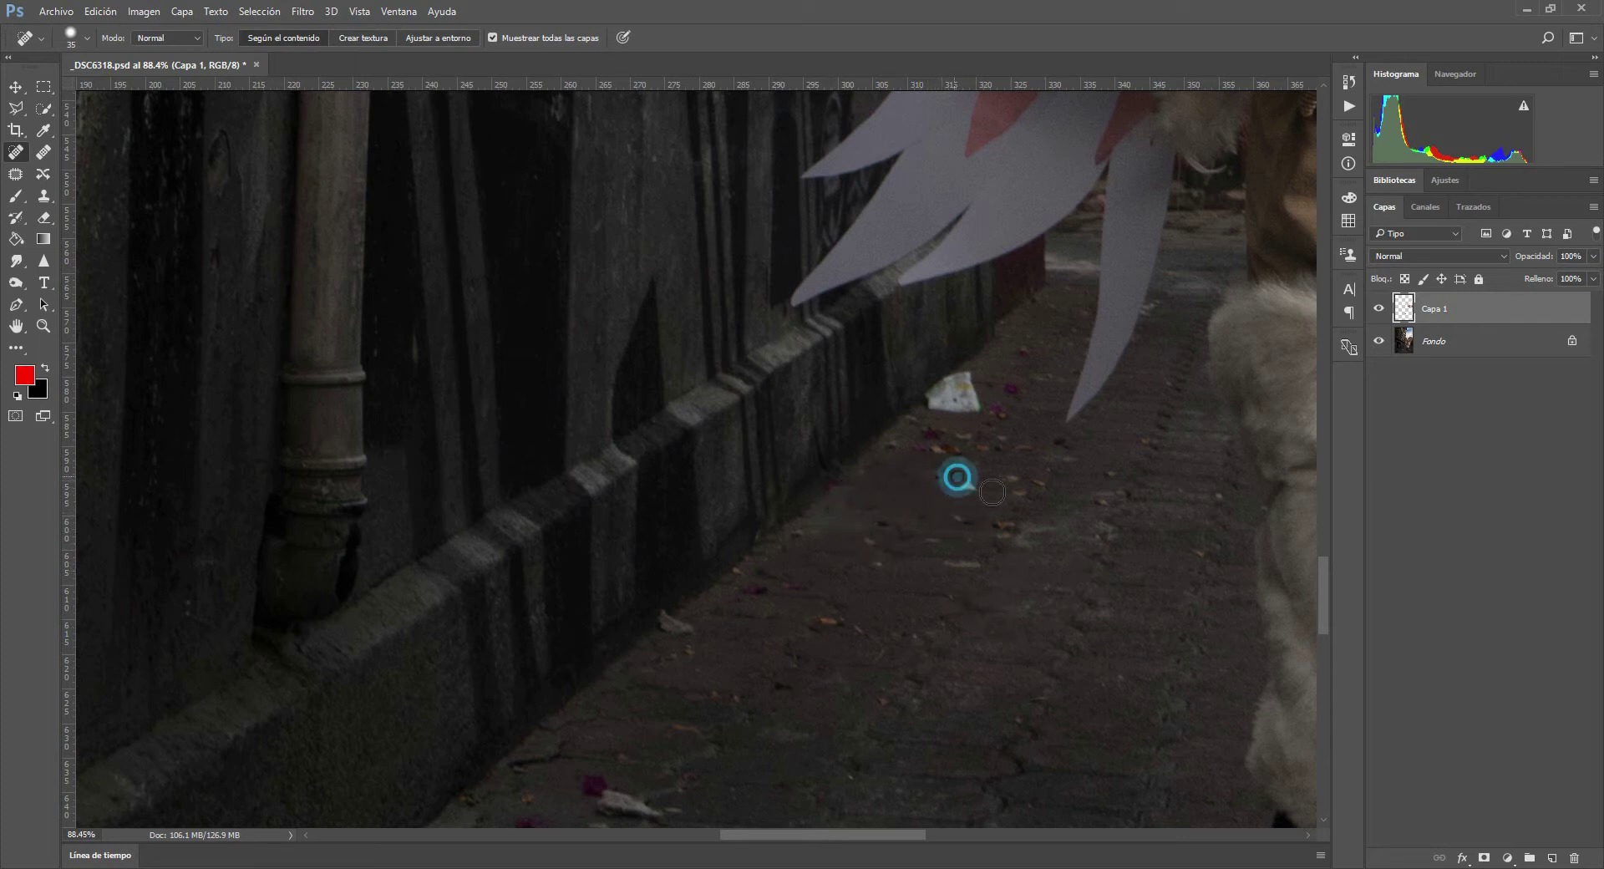
left_click(964, 488)
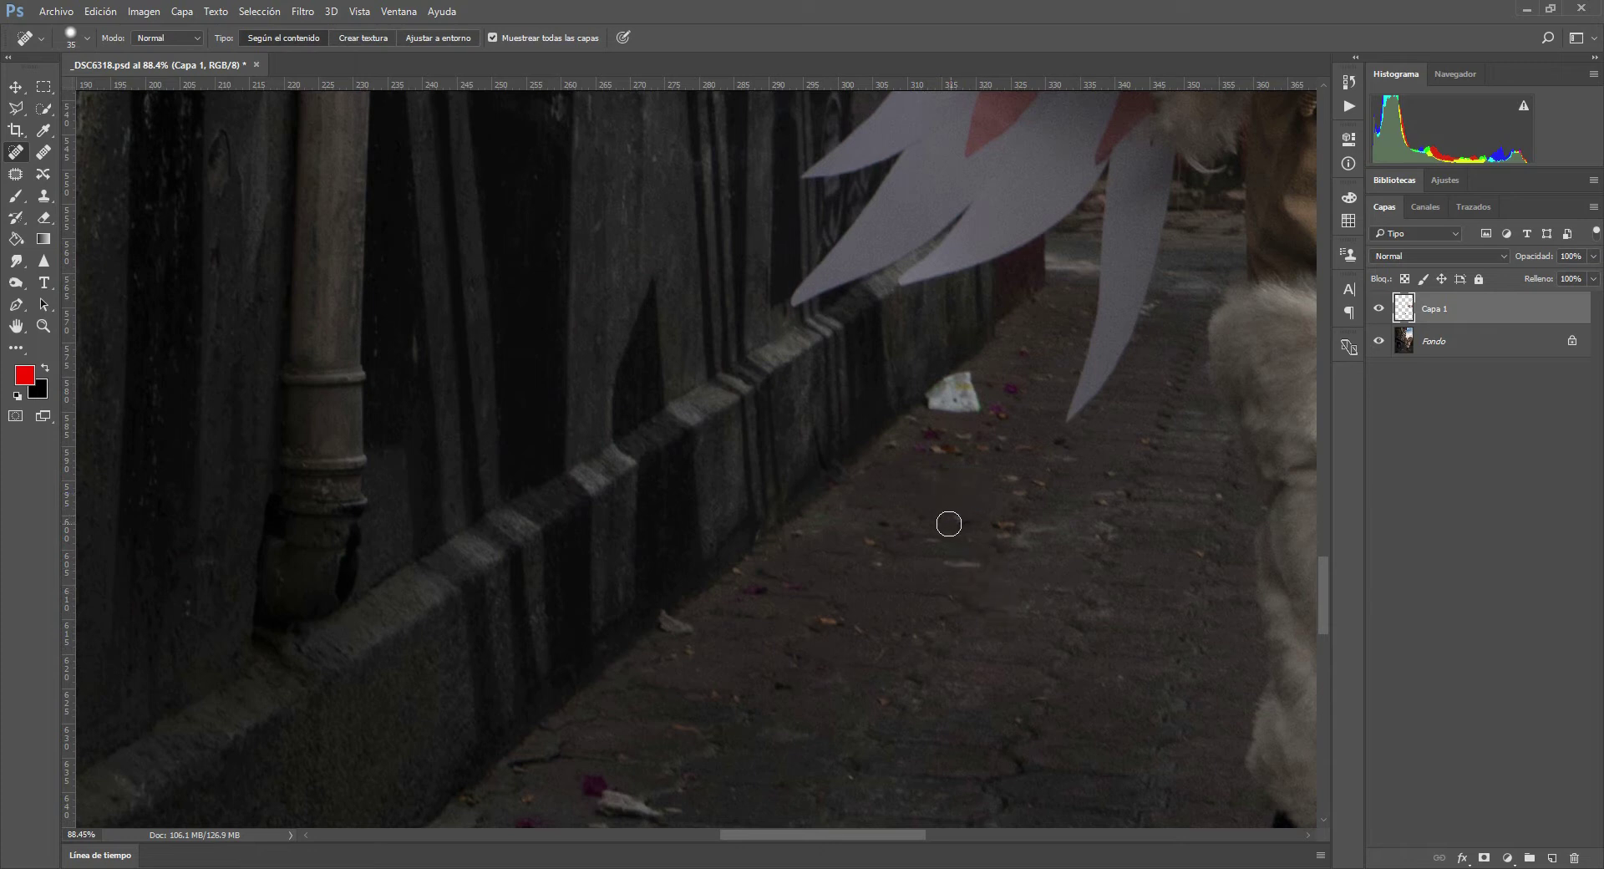
left_click_drag(919, 544, 969, 550)
left_click(679, 629)
left_click_drag(923, 393, 956, 394)
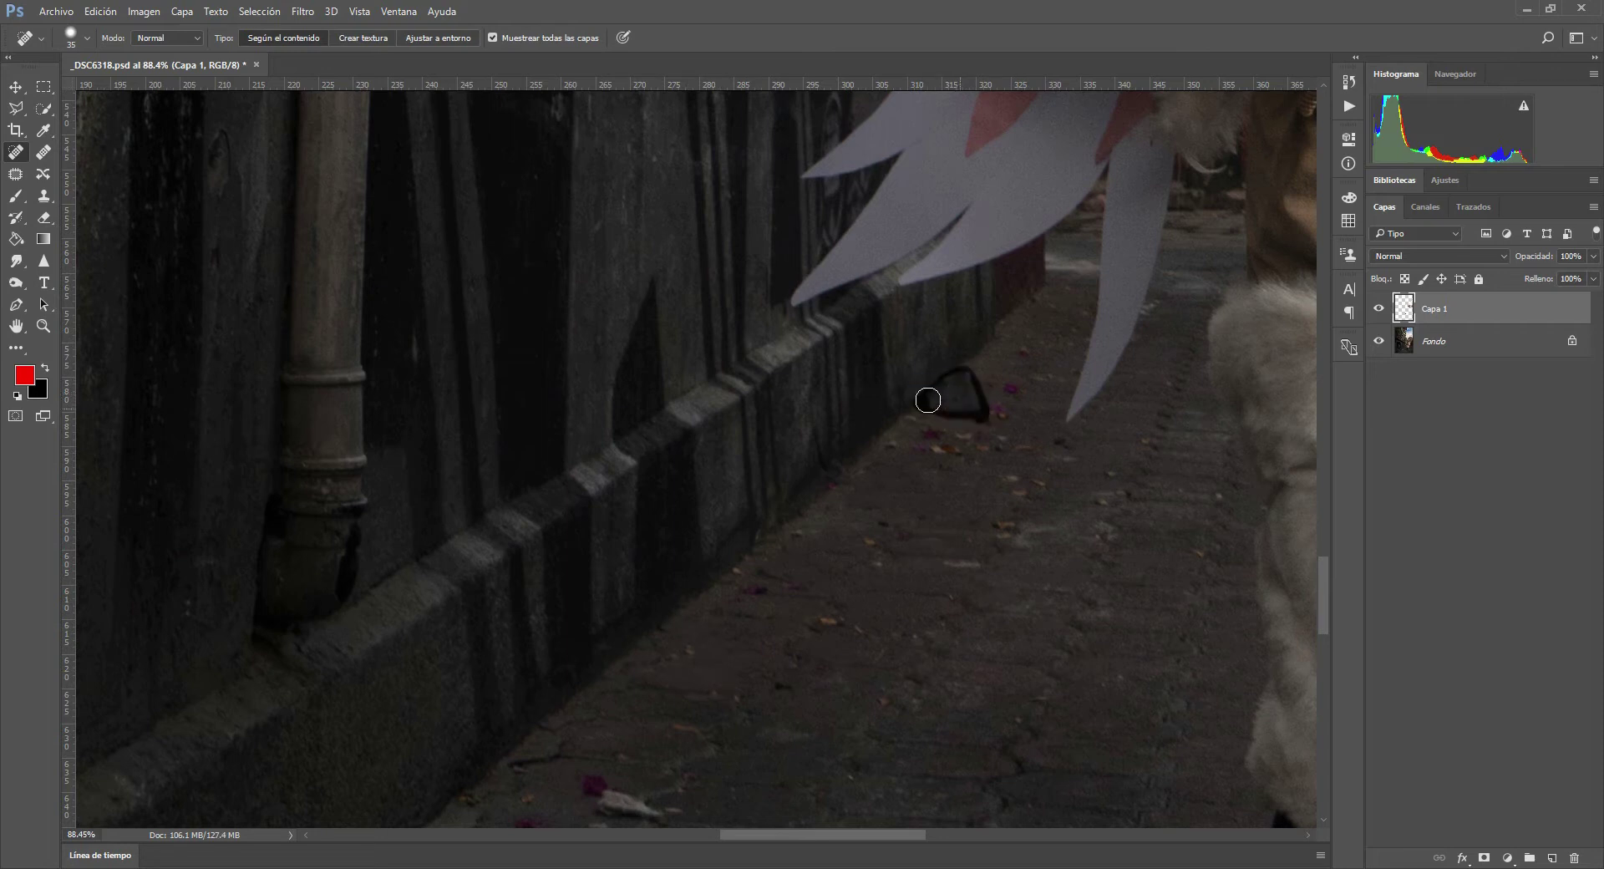
left_click_drag(975, 402, 993, 418)
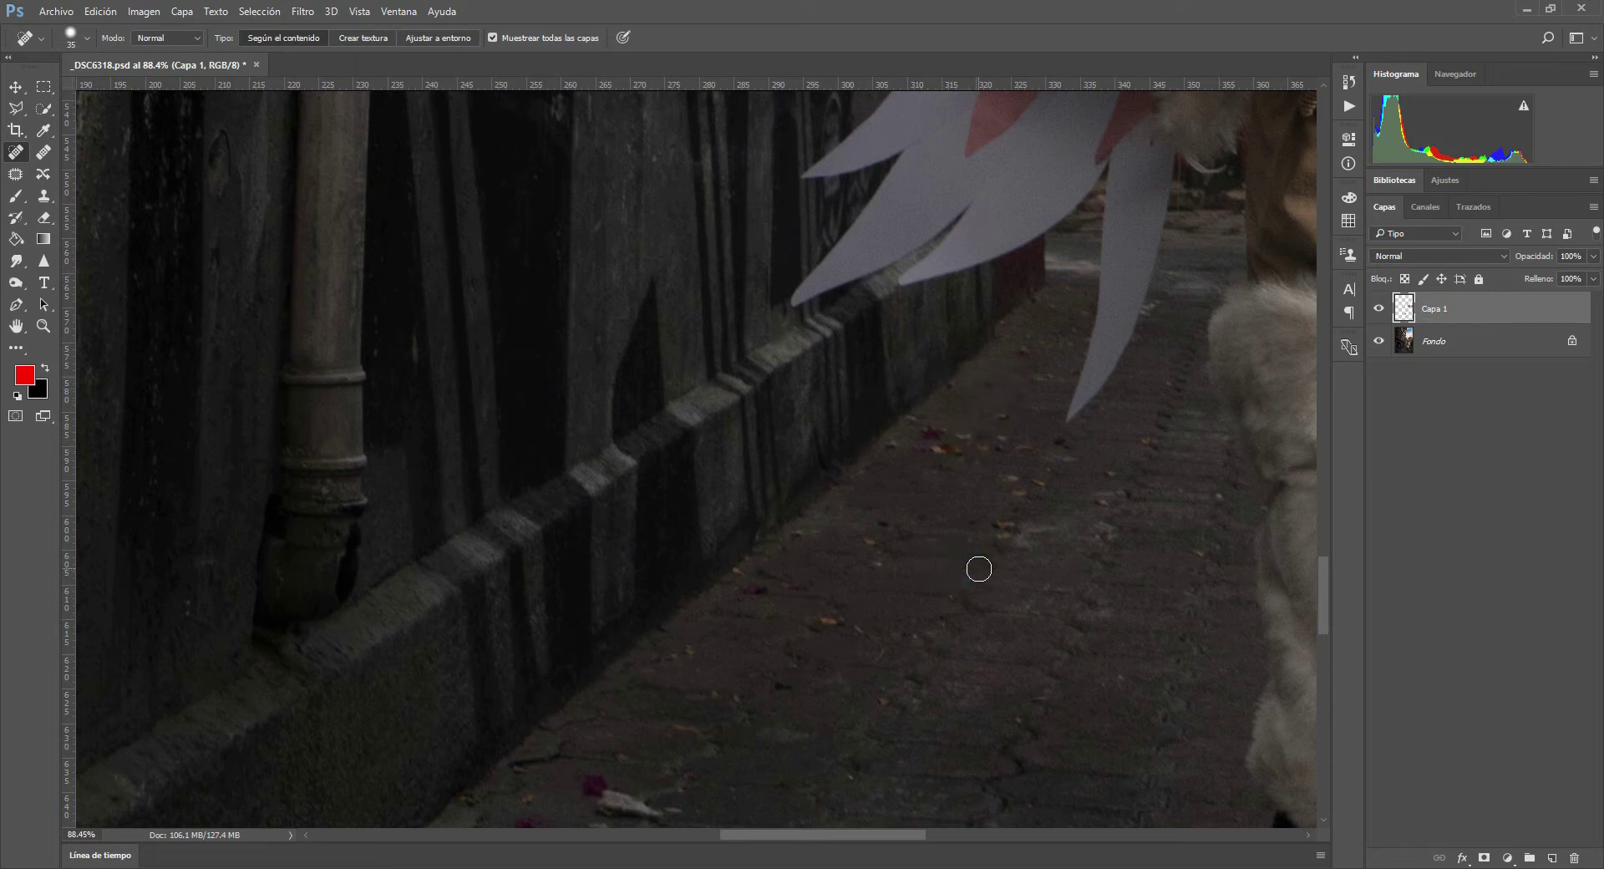
left_click_drag(551, 582, 706, 304)
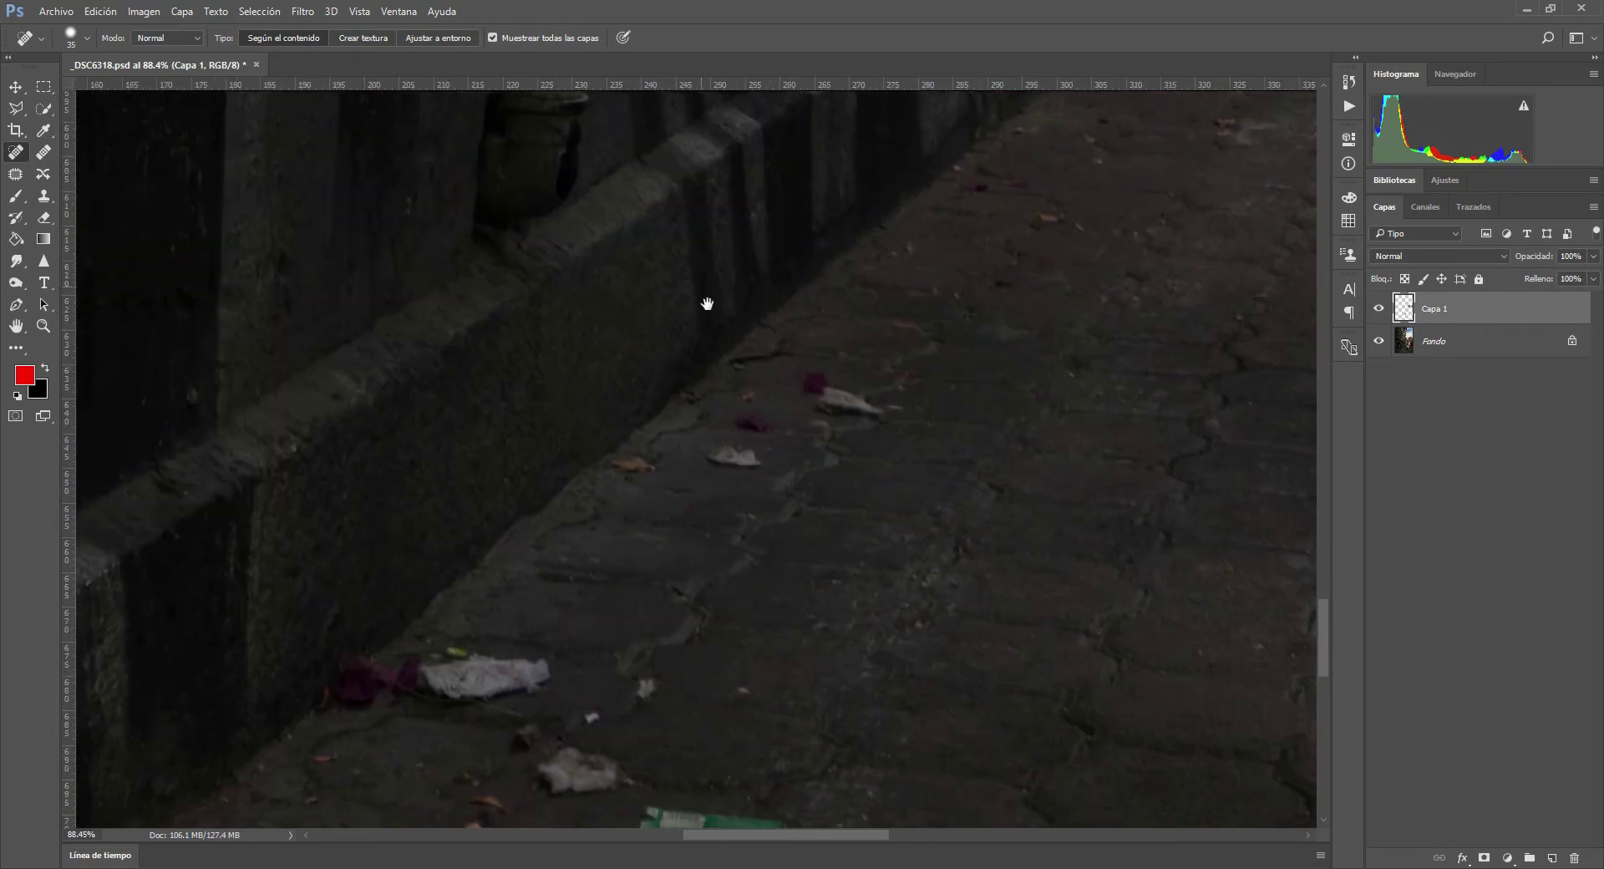
- Remove three white paper scraps and the green wrapper from the pavement
left_click_drag(817, 391, 890, 418)
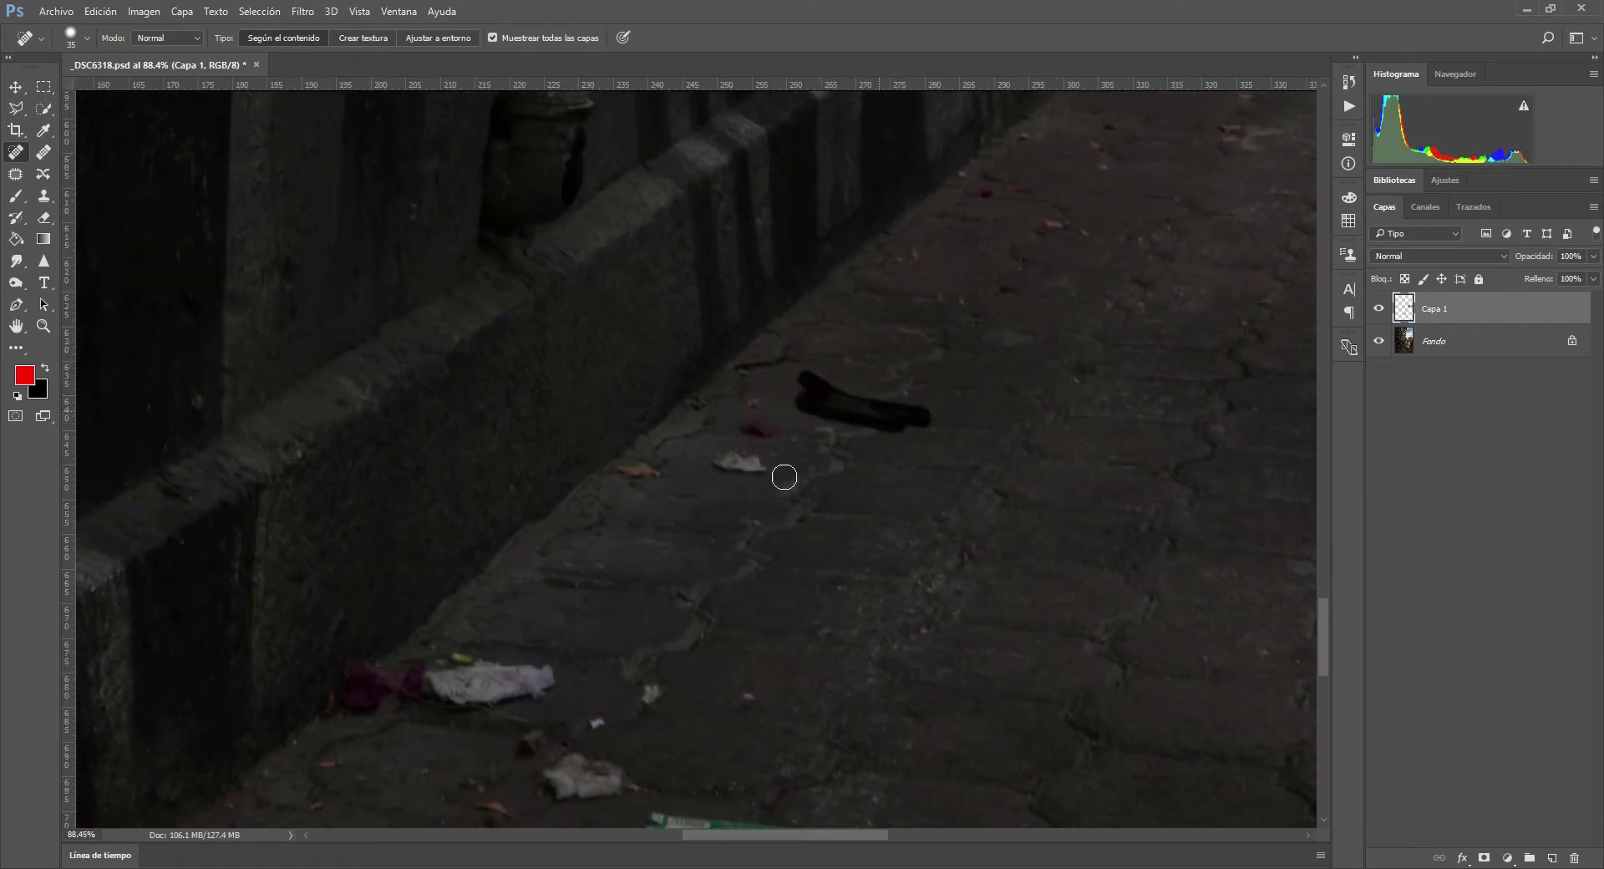
left_click_drag(711, 462, 765, 460)
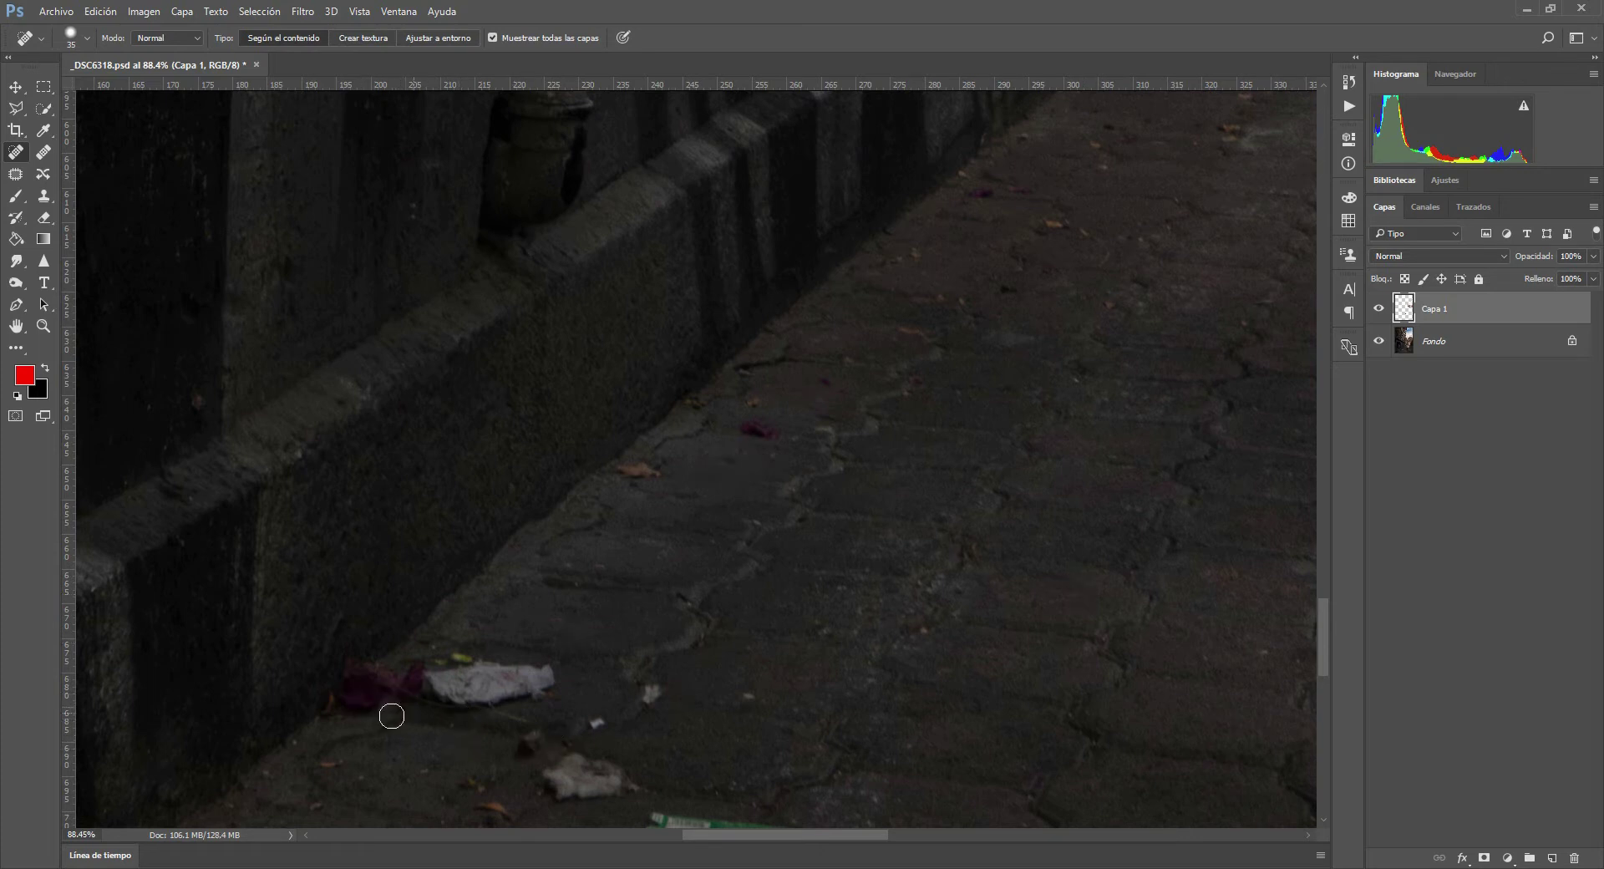
left_click_drag(440, 690, 533, 673)
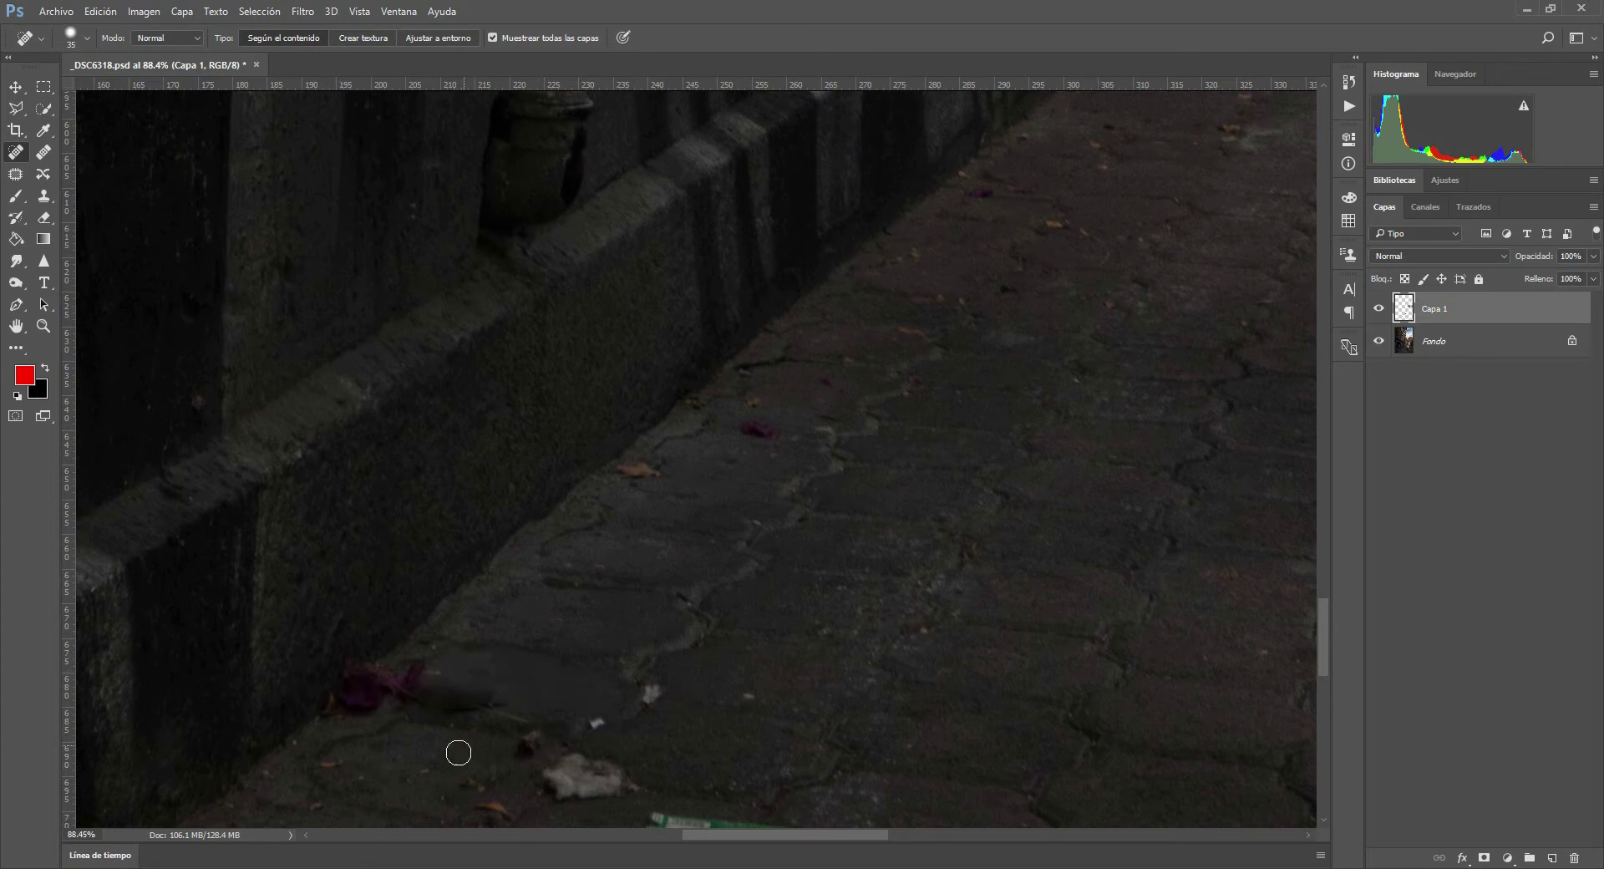
left_click_drag(422, 724, 394, 577)
left_click_drag(612, 651, 794, 673)
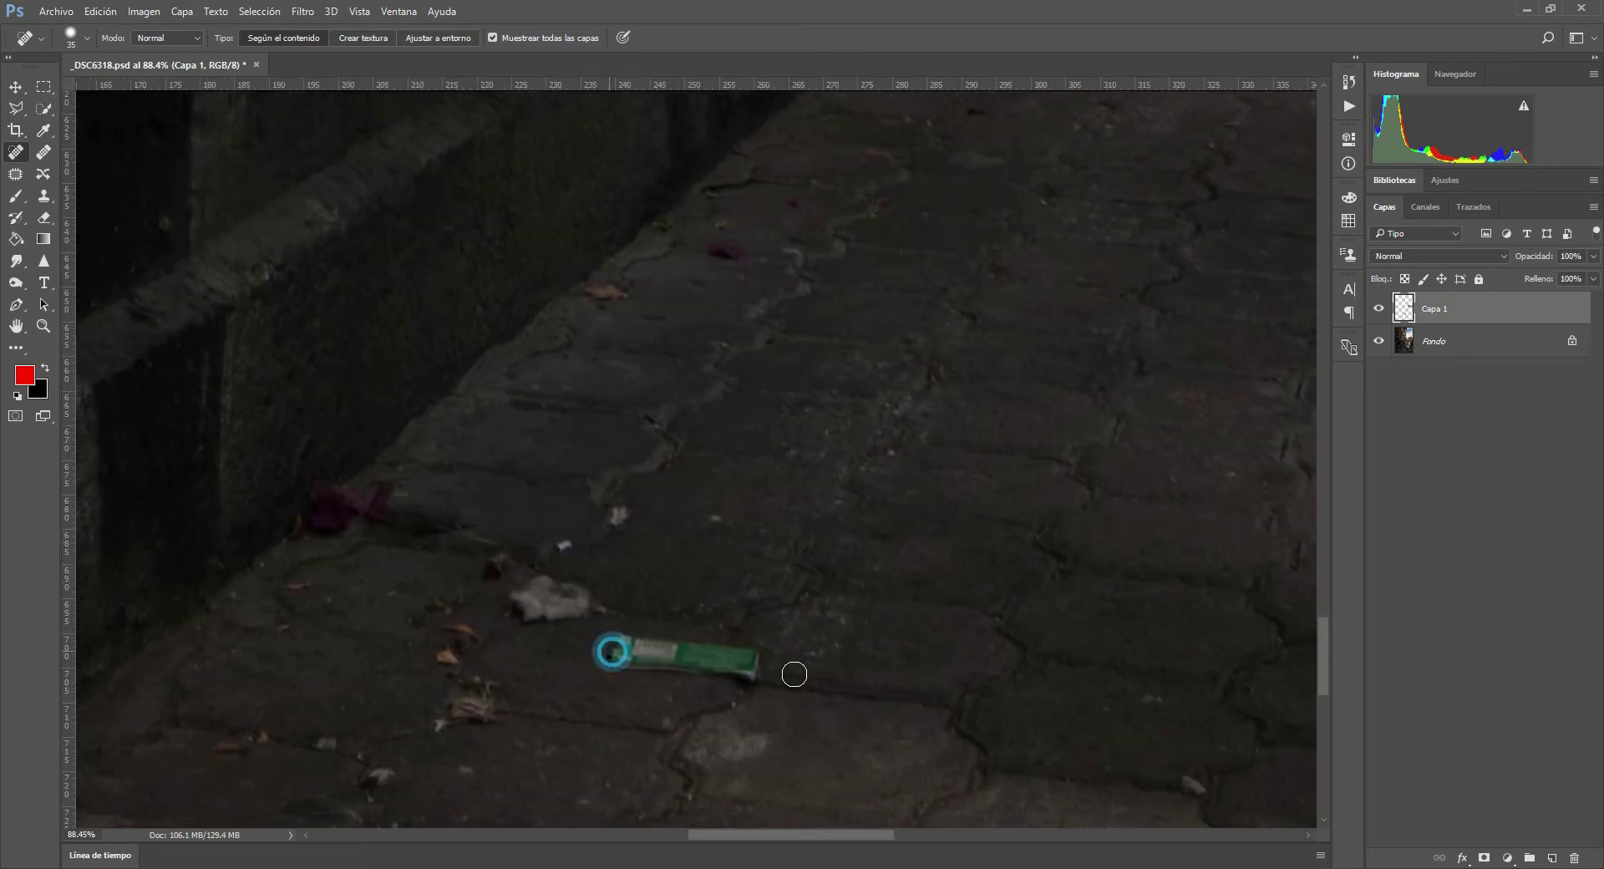
left_click(793, 673, "shift")
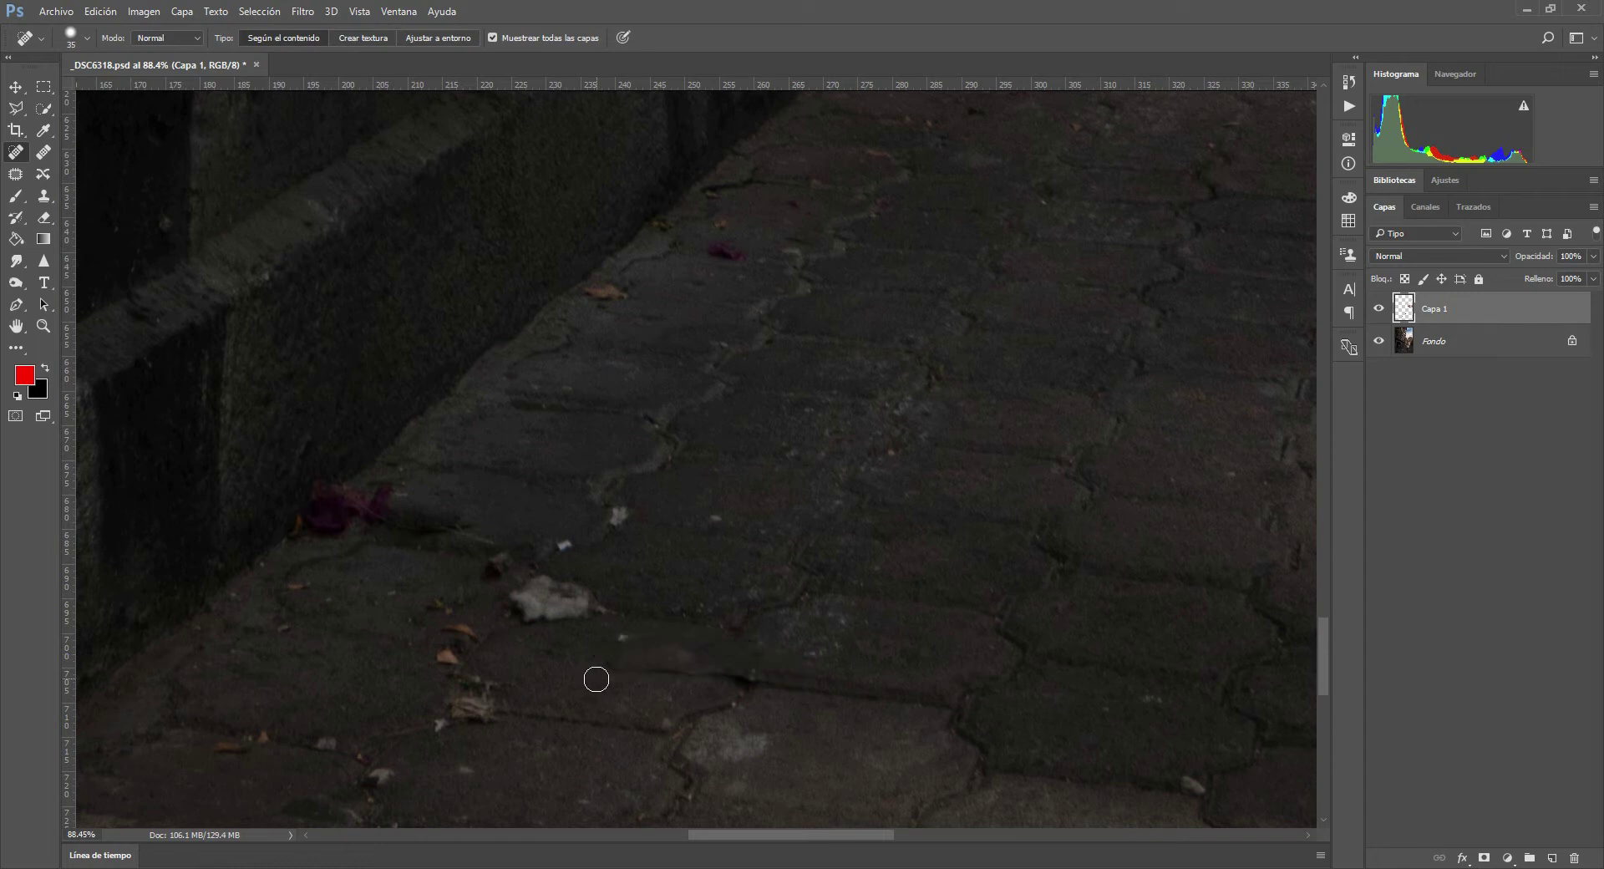
left_click_drag(610, 669, 748, 675)
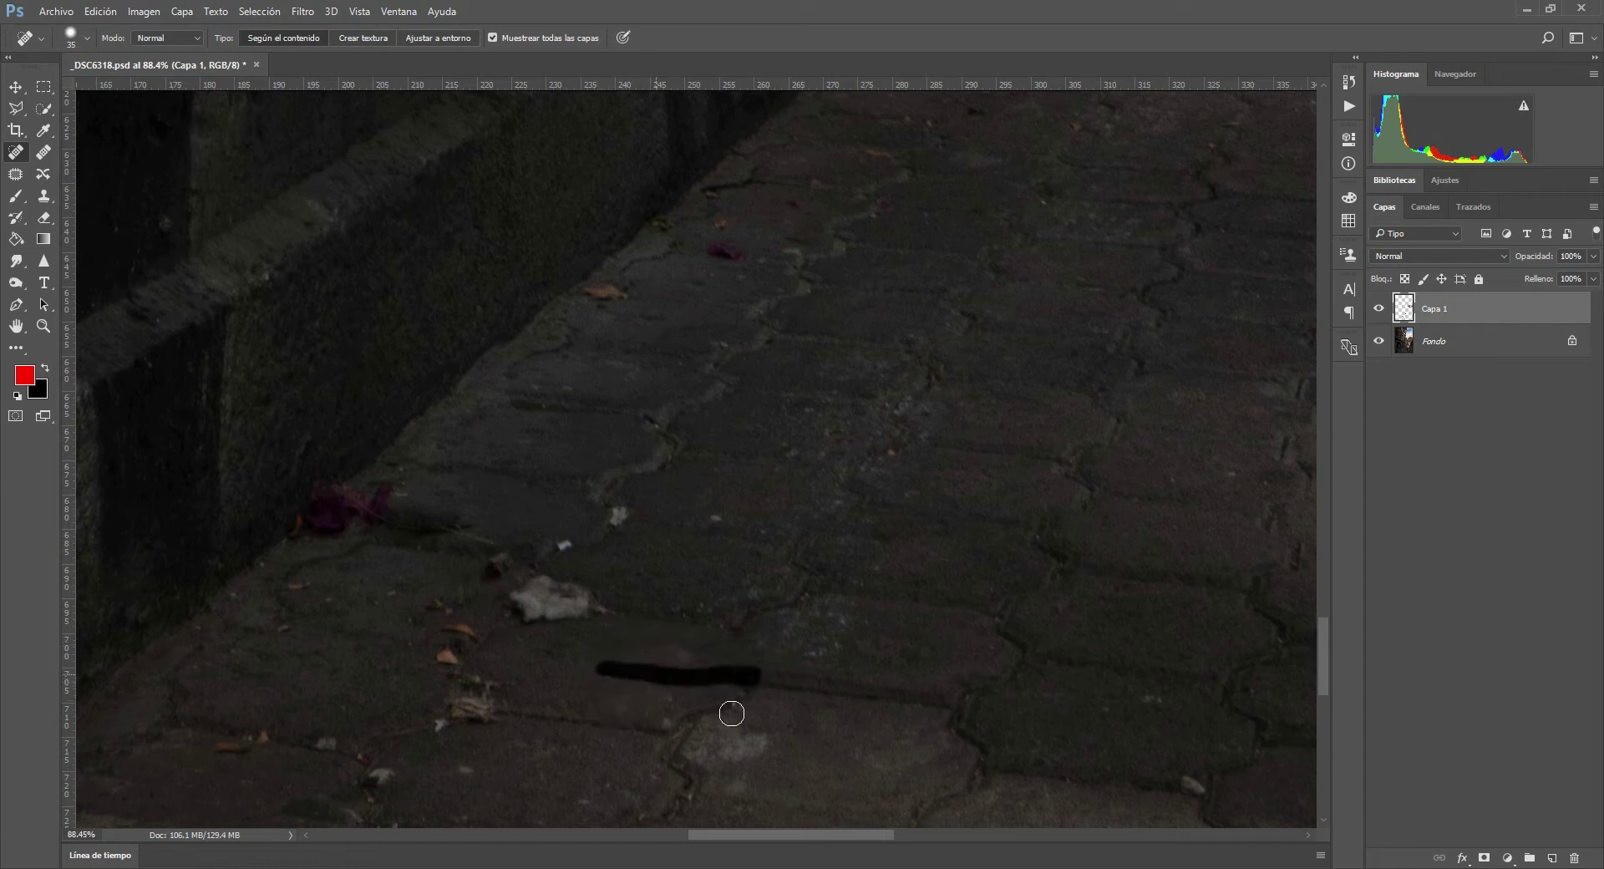
- Heal scattered debris, white patches and white specks across the pavement
left_click_drag(498, 680, 476, 719)
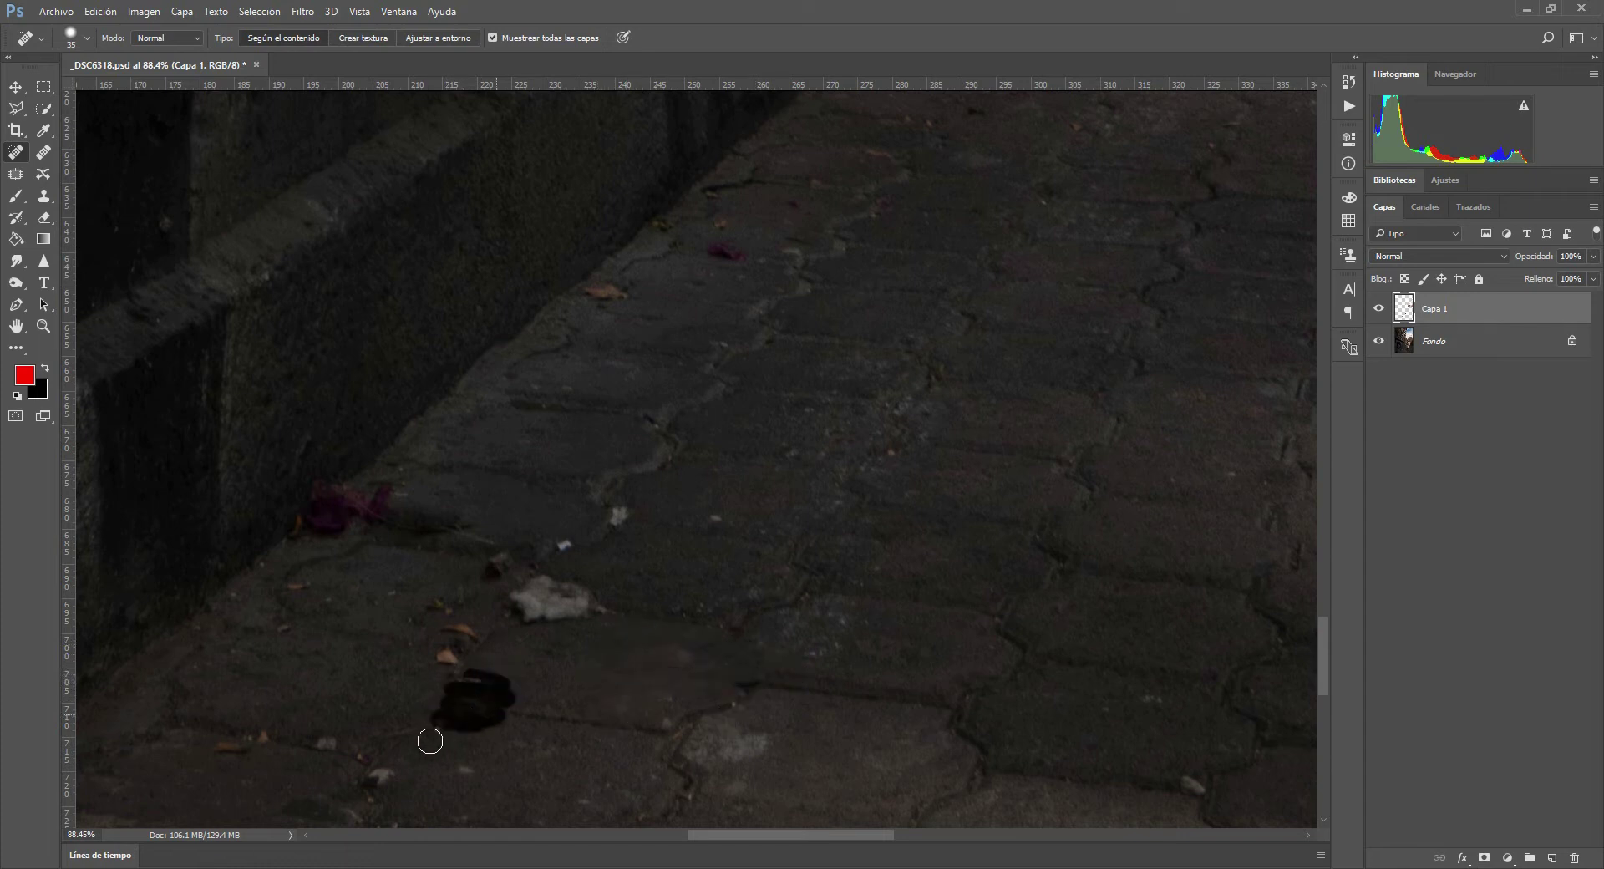
mouse_move(497, 615)
left_mouse_down()
mouse_move(601, 609)
mouse_move(537, 576)
left_mouse_up()
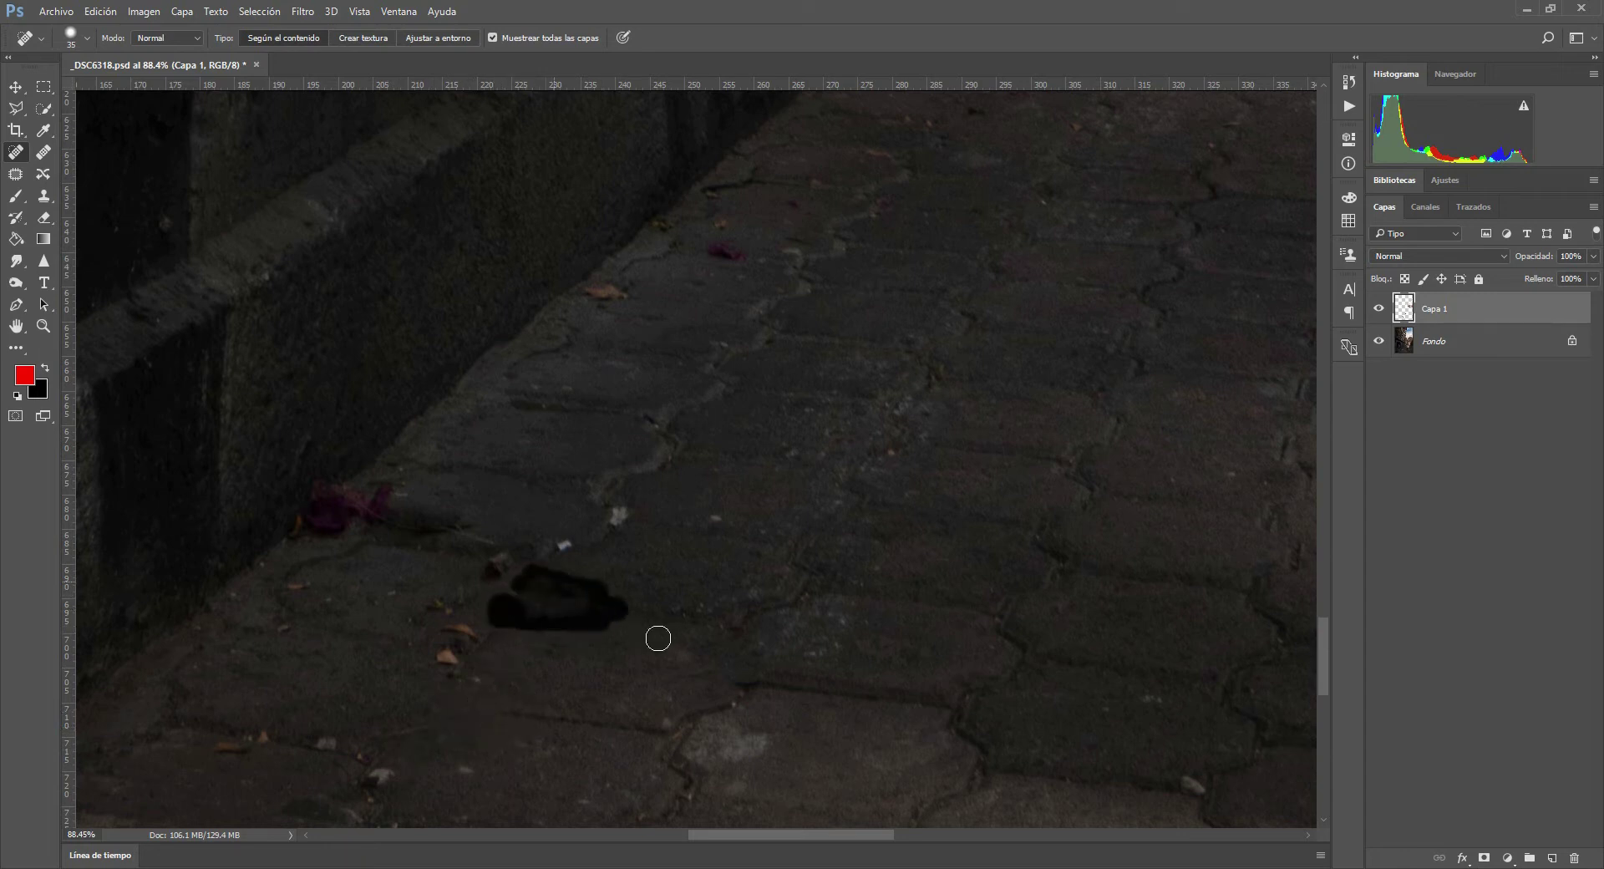
left_click(565, 545)
left_click(617, 518)
left_click_drag(661, 738, 994, 497)
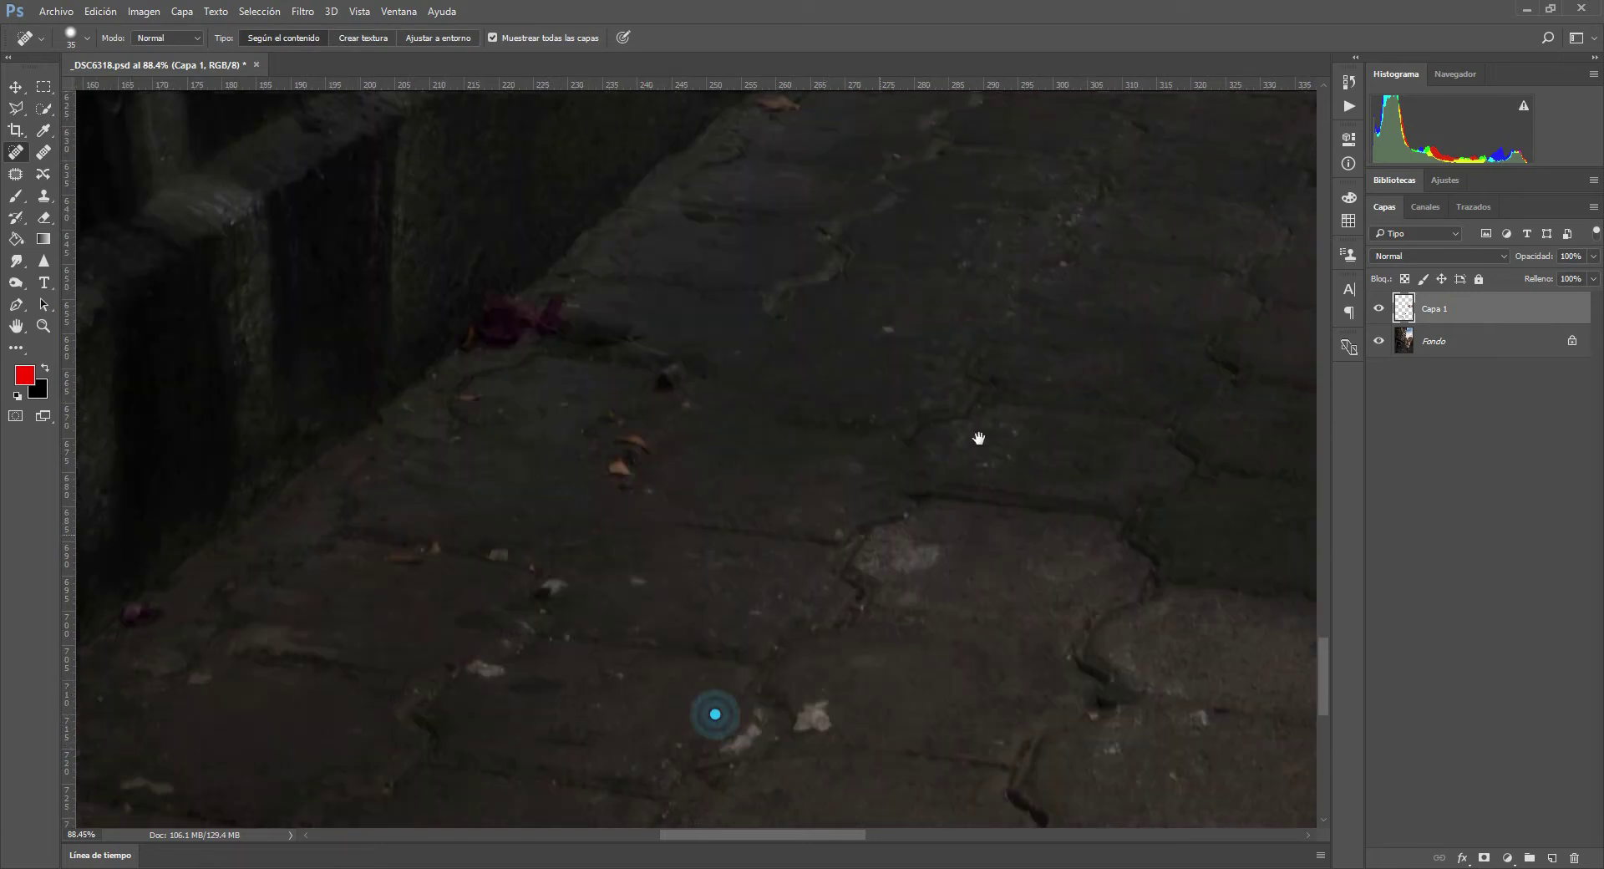
left_click_drag(1028, 418, 1055, 458)
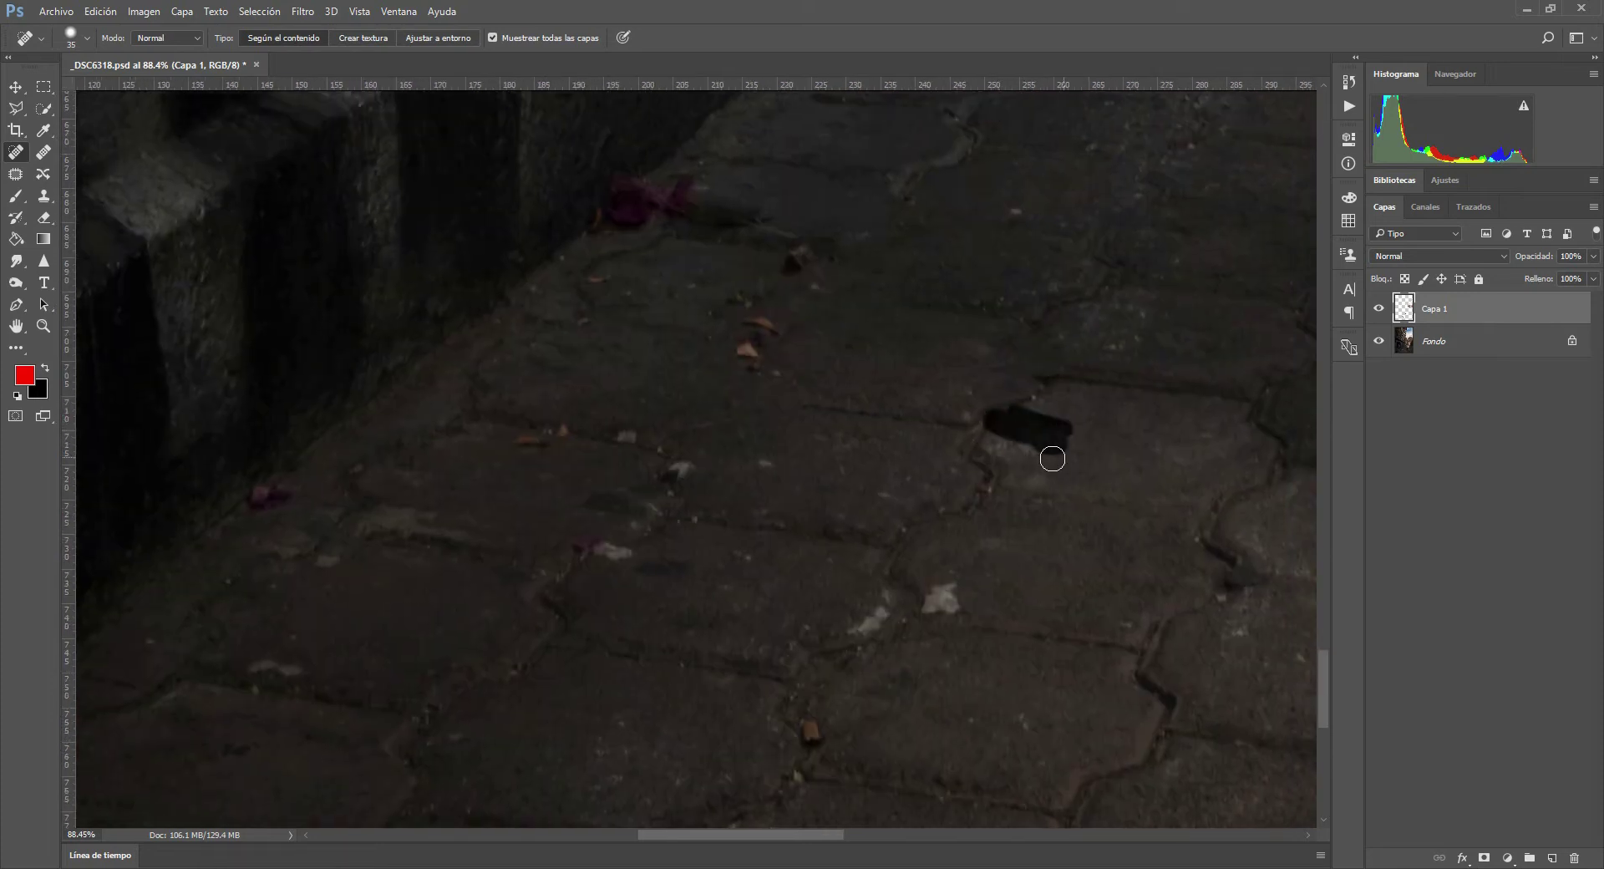
mouse_move(926, 589)
left_mouse_down()
mouse_move(967, 605)
mouse_move(827, 644)
left_mouse_up()
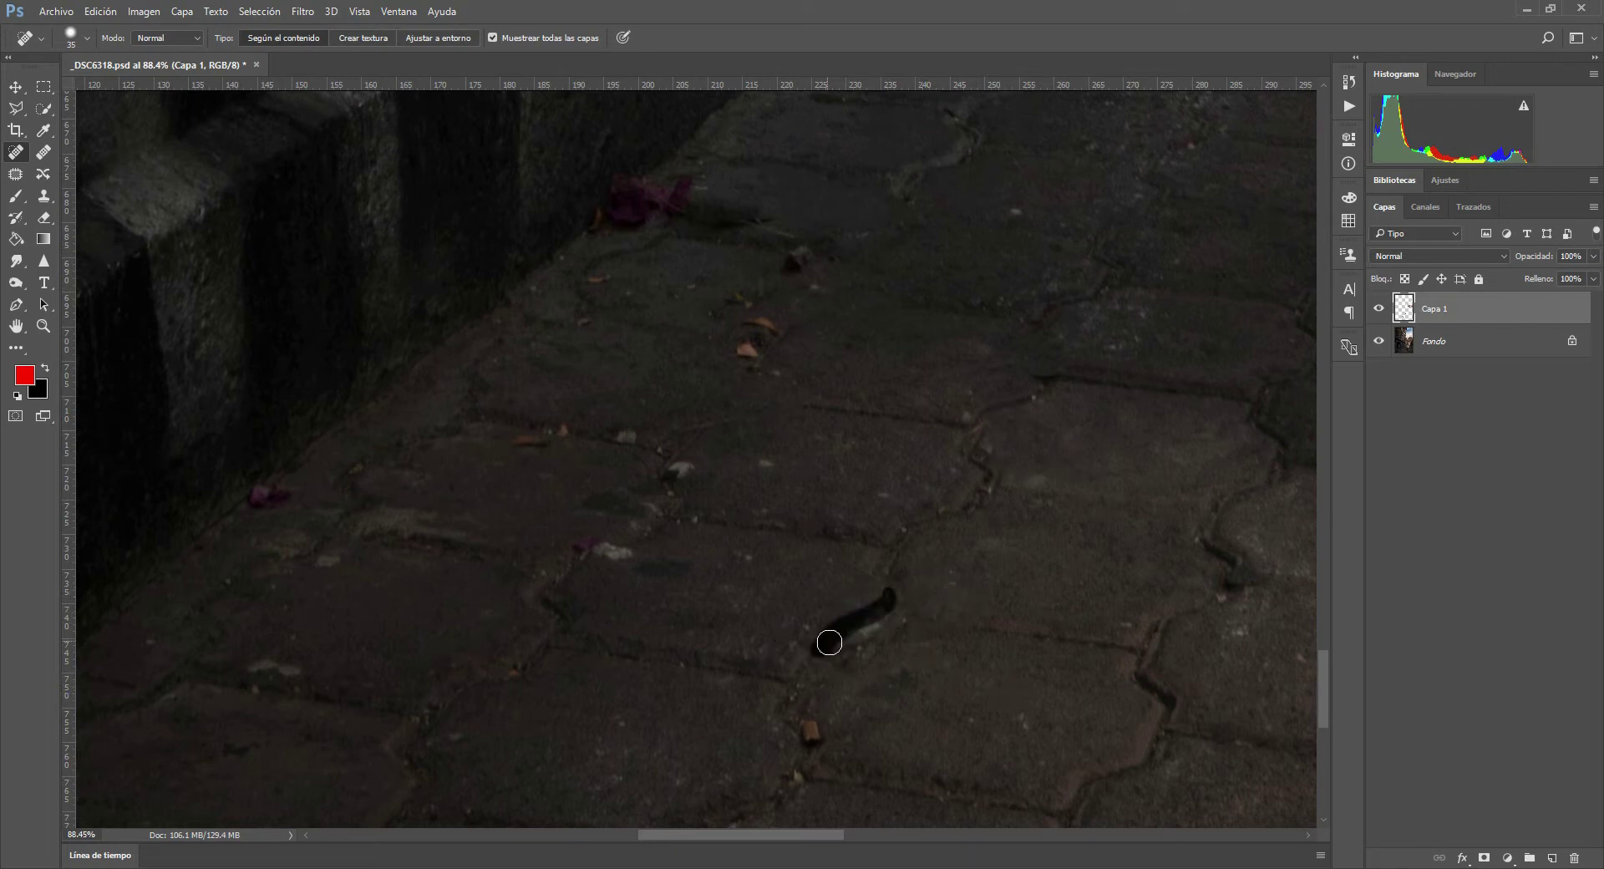
left_click_drag(605, 549, 647, 554)
left_click_drag(679, 470, 702, 464)
- Heal the last light specks on the paving stones near the image's bottom edge
mouse_move(724, 715)
left_mouse_down()
mouse_move(587, 447)
mouse_move(609, 422)
left_mouse_up()
left_click_drag(698, 445, 685, 476)
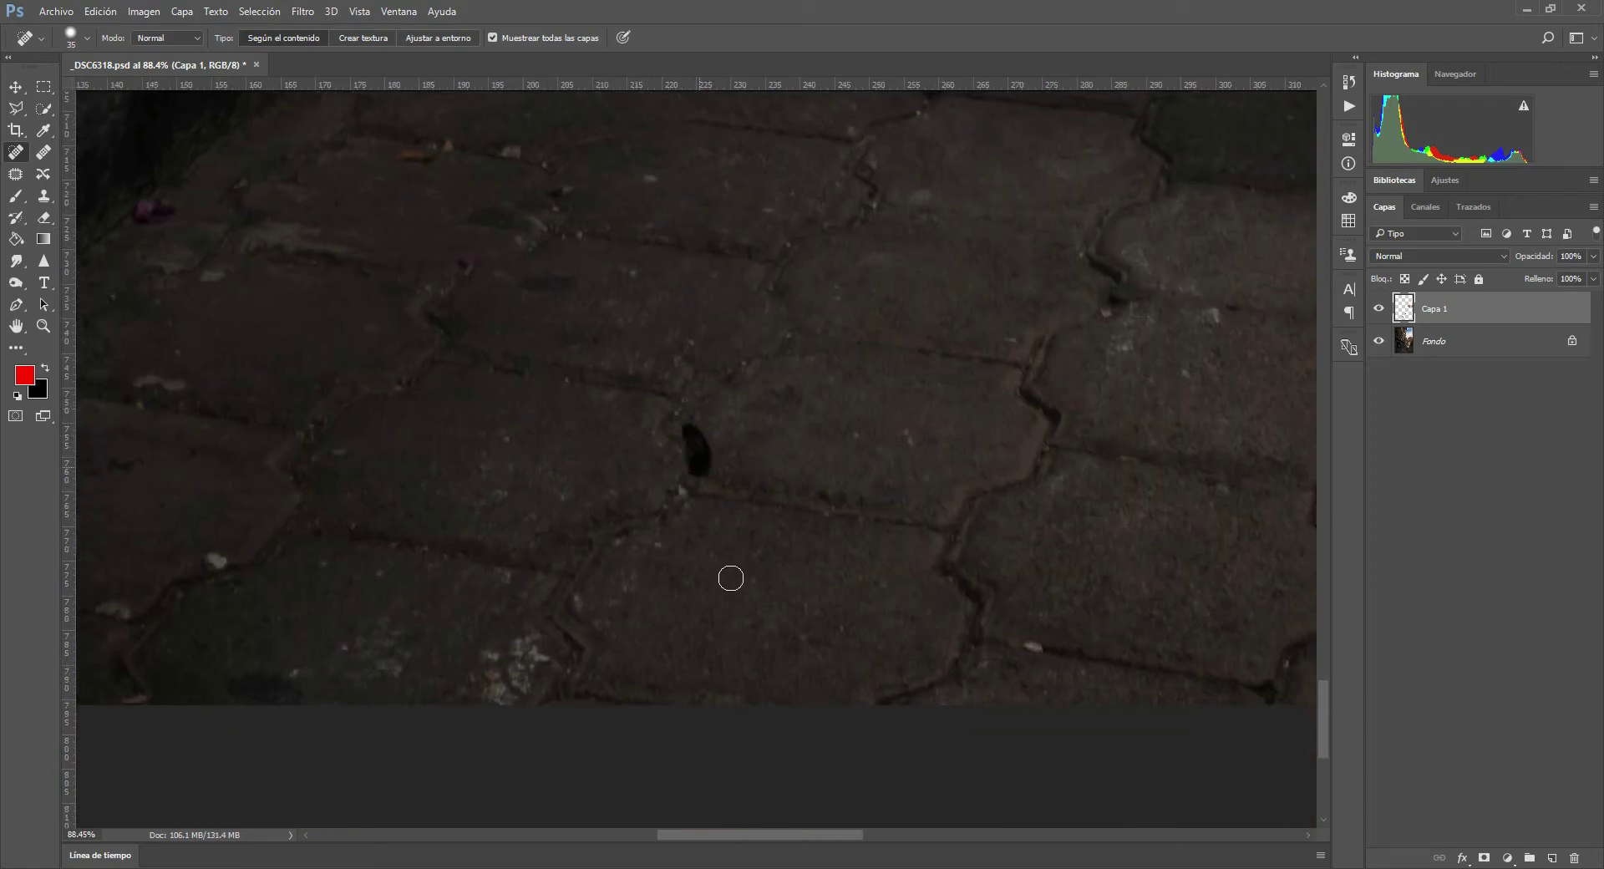
left_click_drag(1087, 656, 1015, 648)
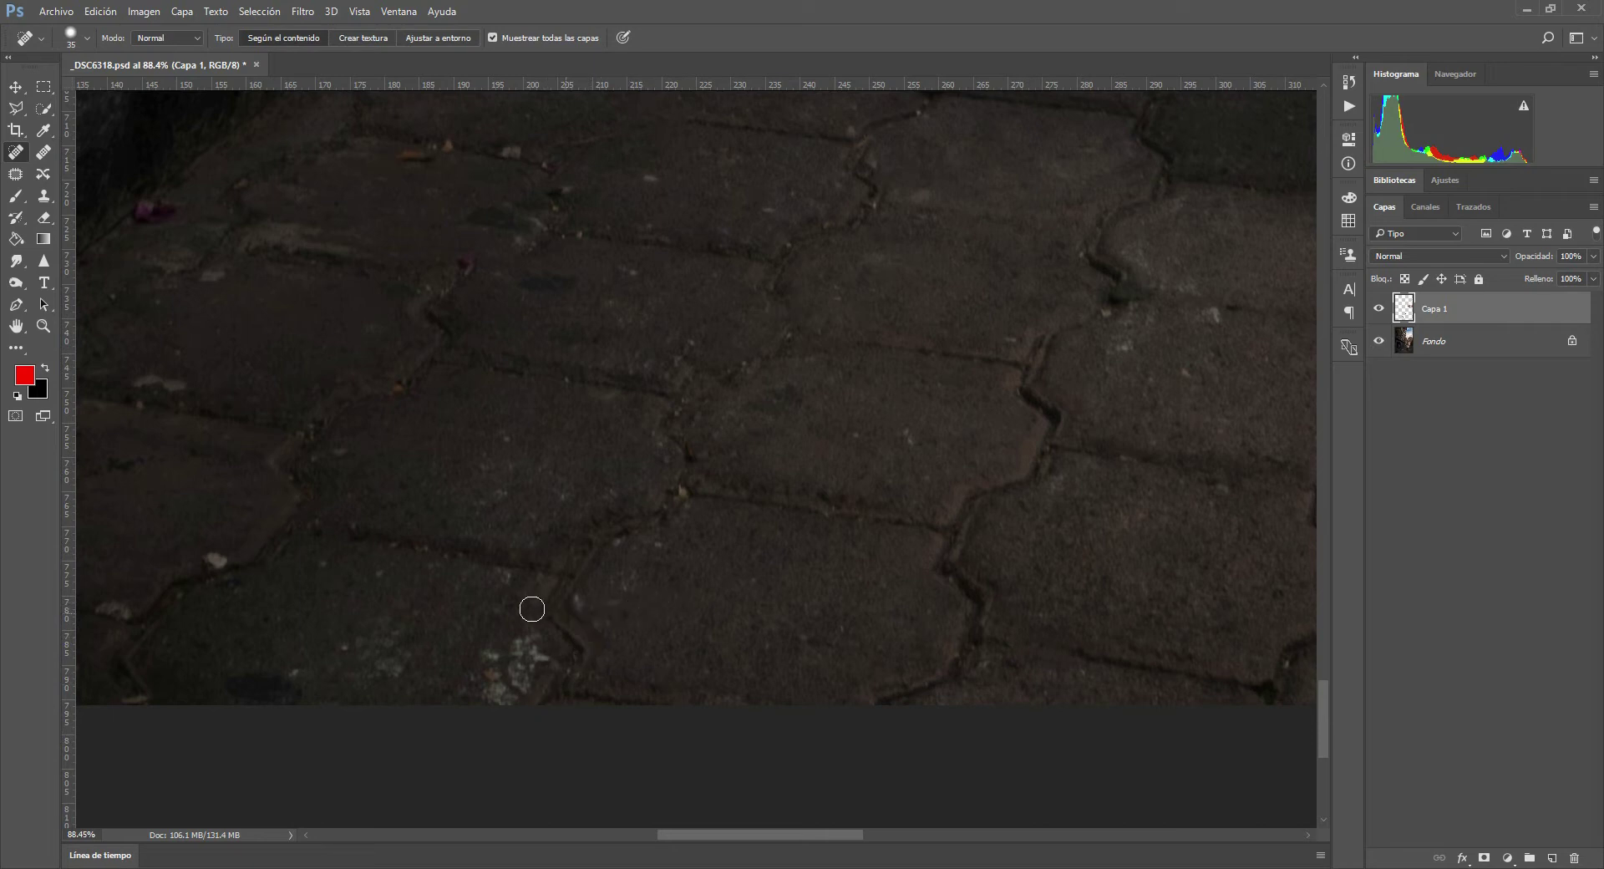
left_click_drag(569, 432, 768, 509)
left_click_drag(455, 633, 497, 641)
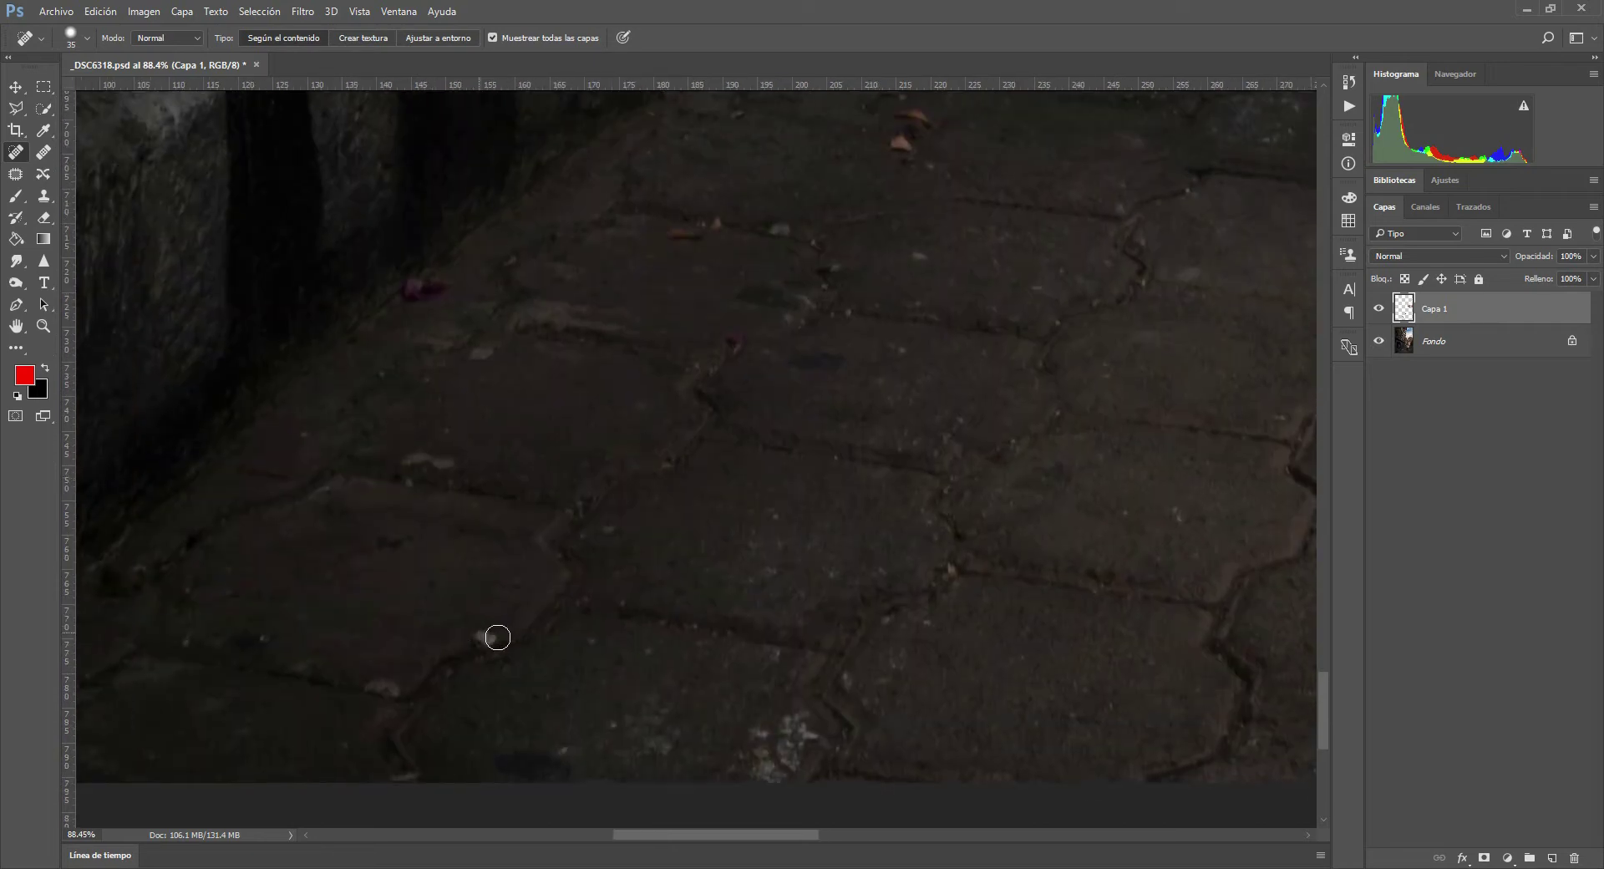
left_click_drag(419, 459, 463, 461)
- Zoom into the bottom pavement and heal its blemish, debris patch and small spot
key("ctrl+0")
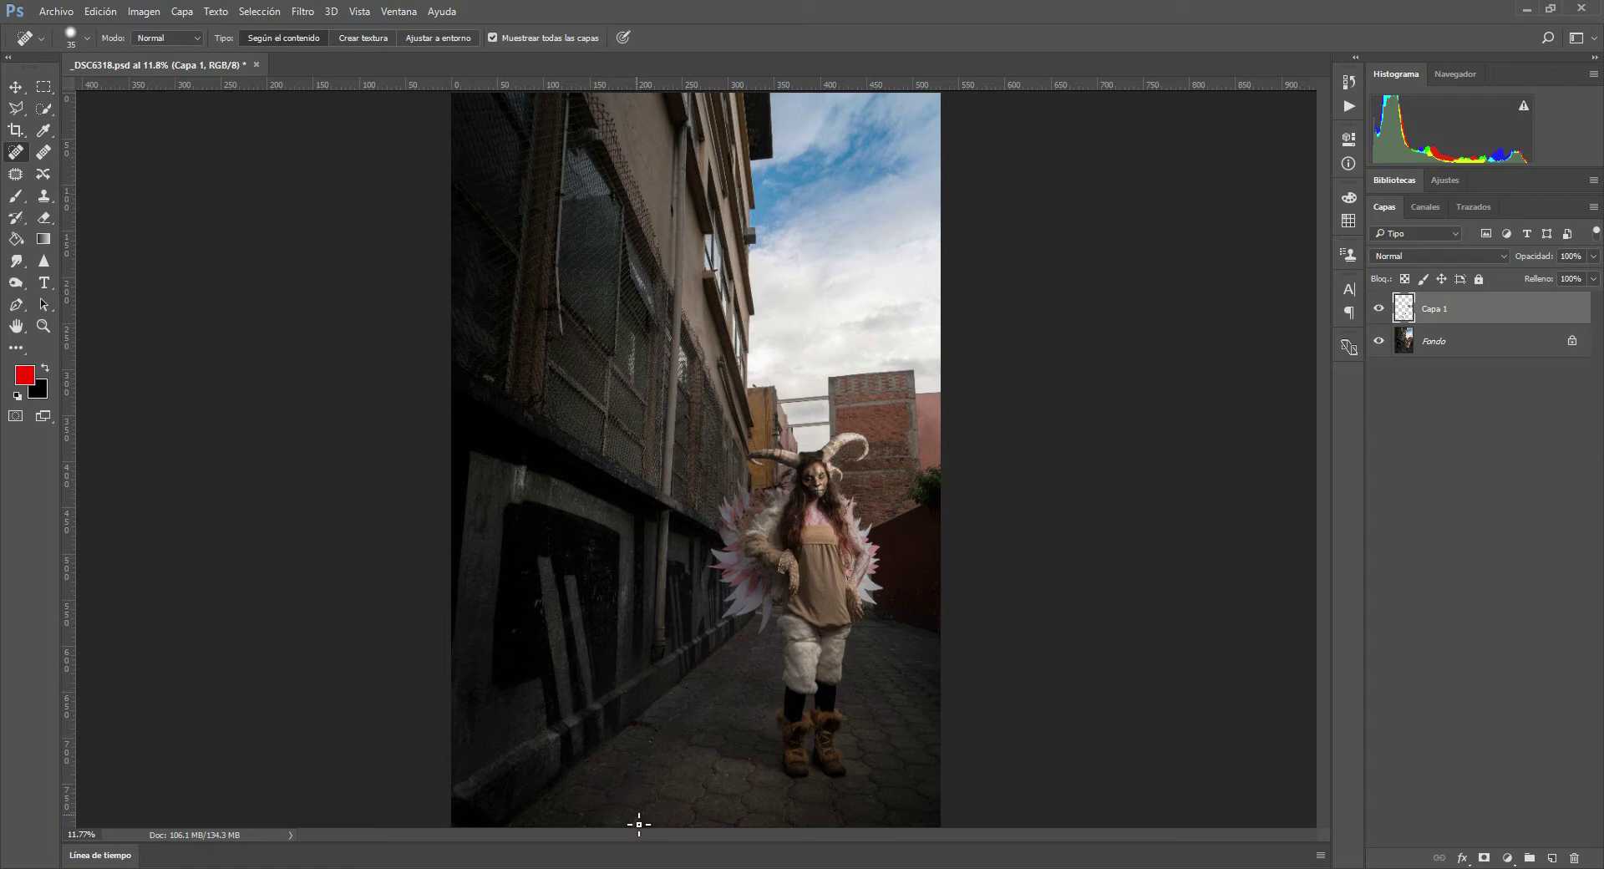
left_click(44, 326)
left_click_drag(630, 814, 685, 848)
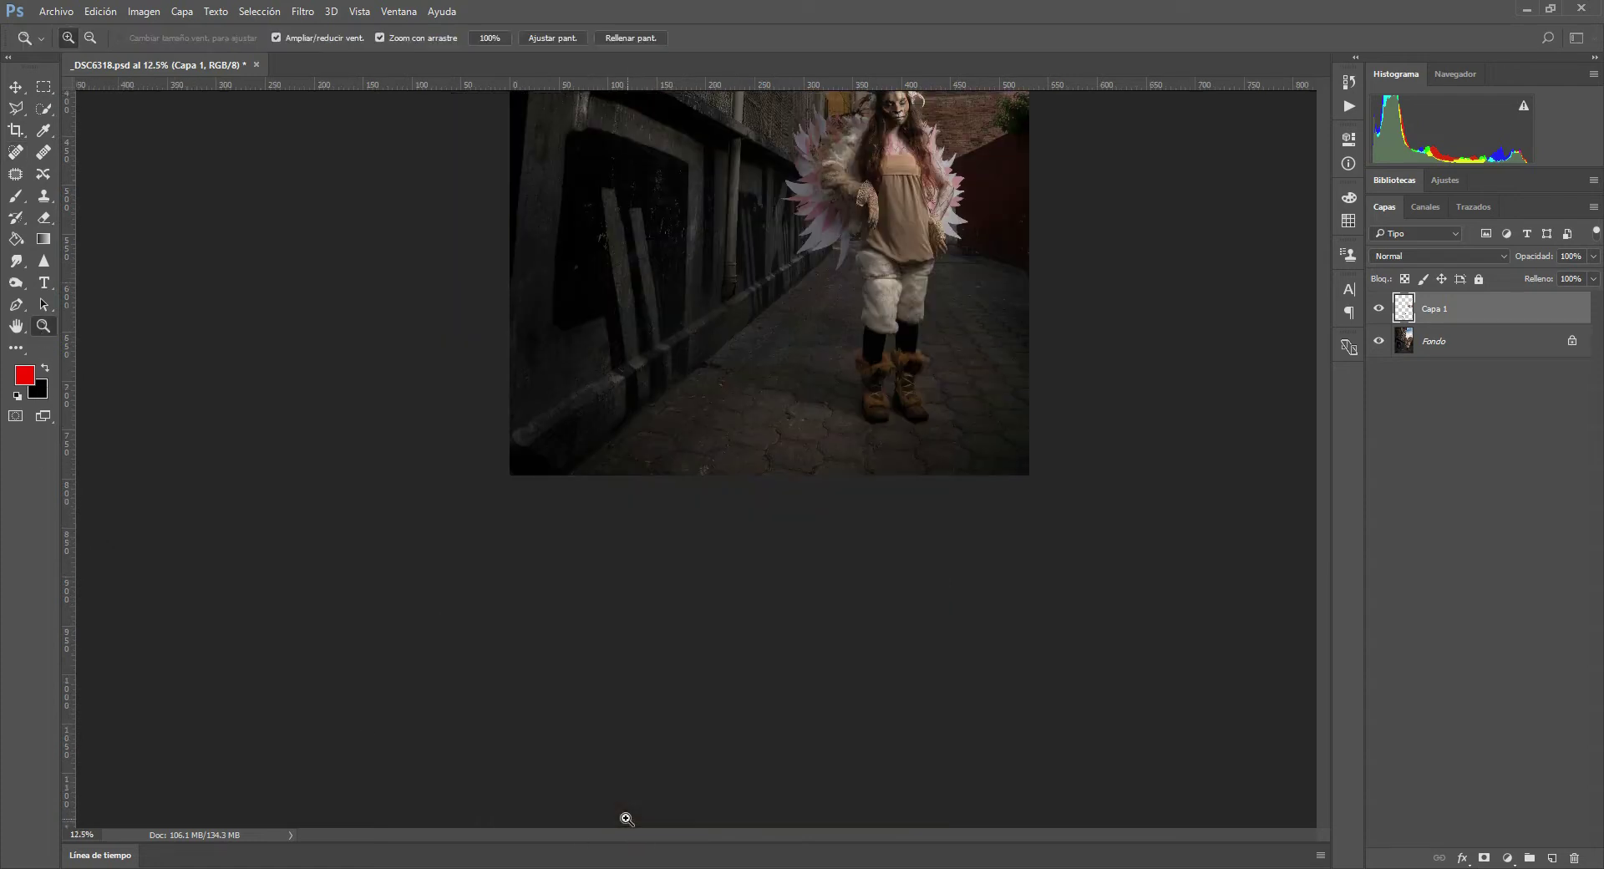
mouse_move(780, 240)
left_mouse_down()
mouse_move(877, 351)
mouse_move(861, 354)
left_mouse_up()
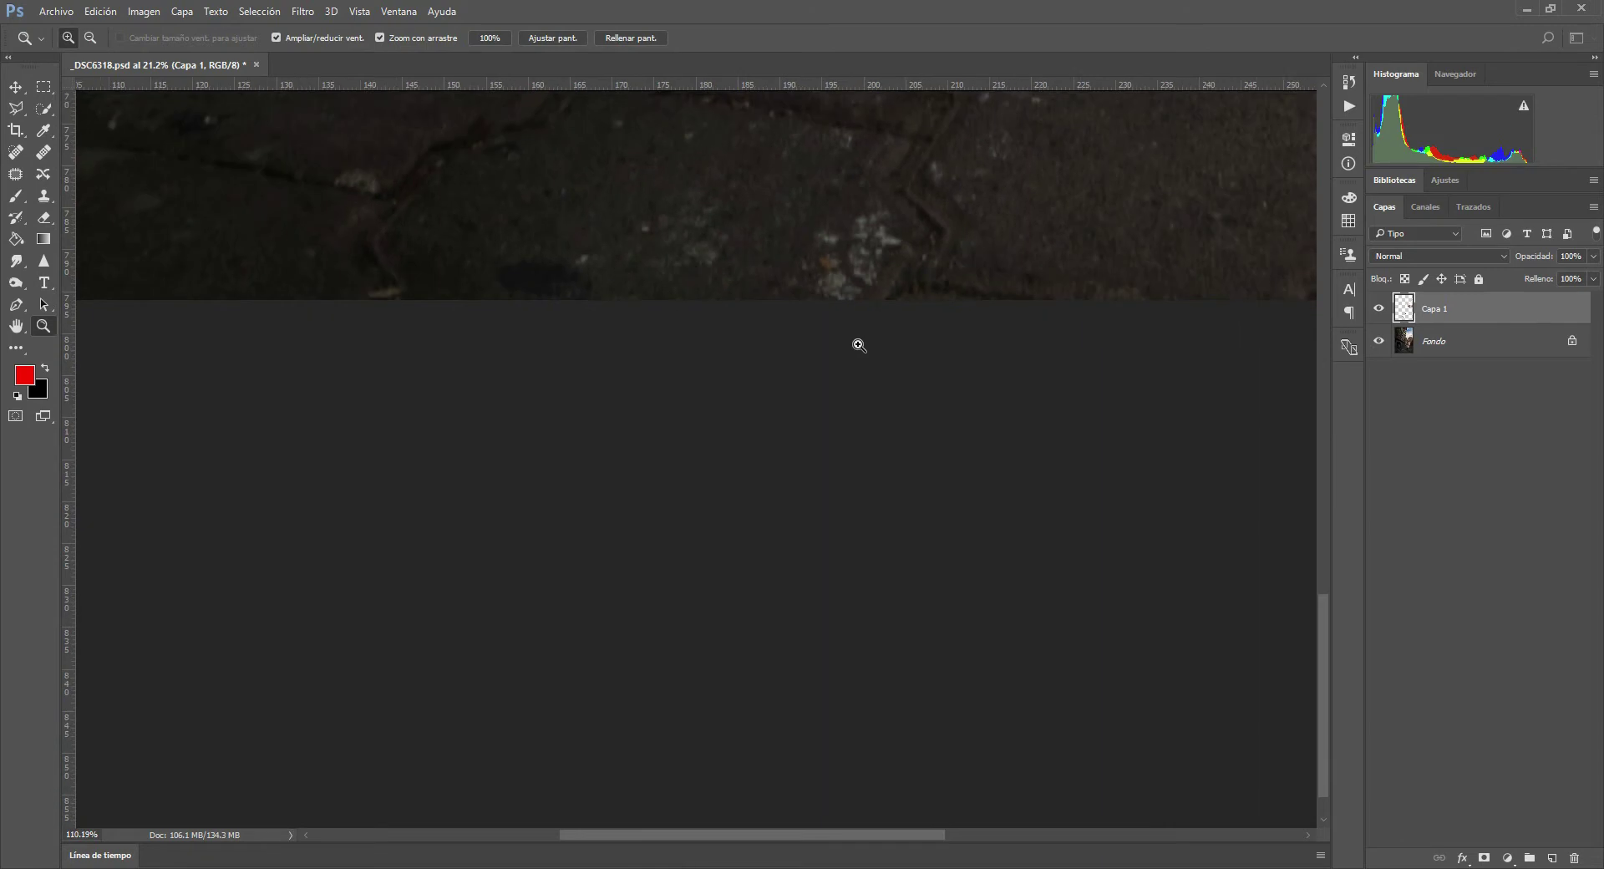
left_click(15, 151)
mouse_move(894, 224)
left_mouse_down()
mouse_move(887, 253)
mouse_move(659, 314)
left_mouse_up()
left_click_drag(682, 211, 541, 275)
left_click_drag(840, 236, 877, 219)
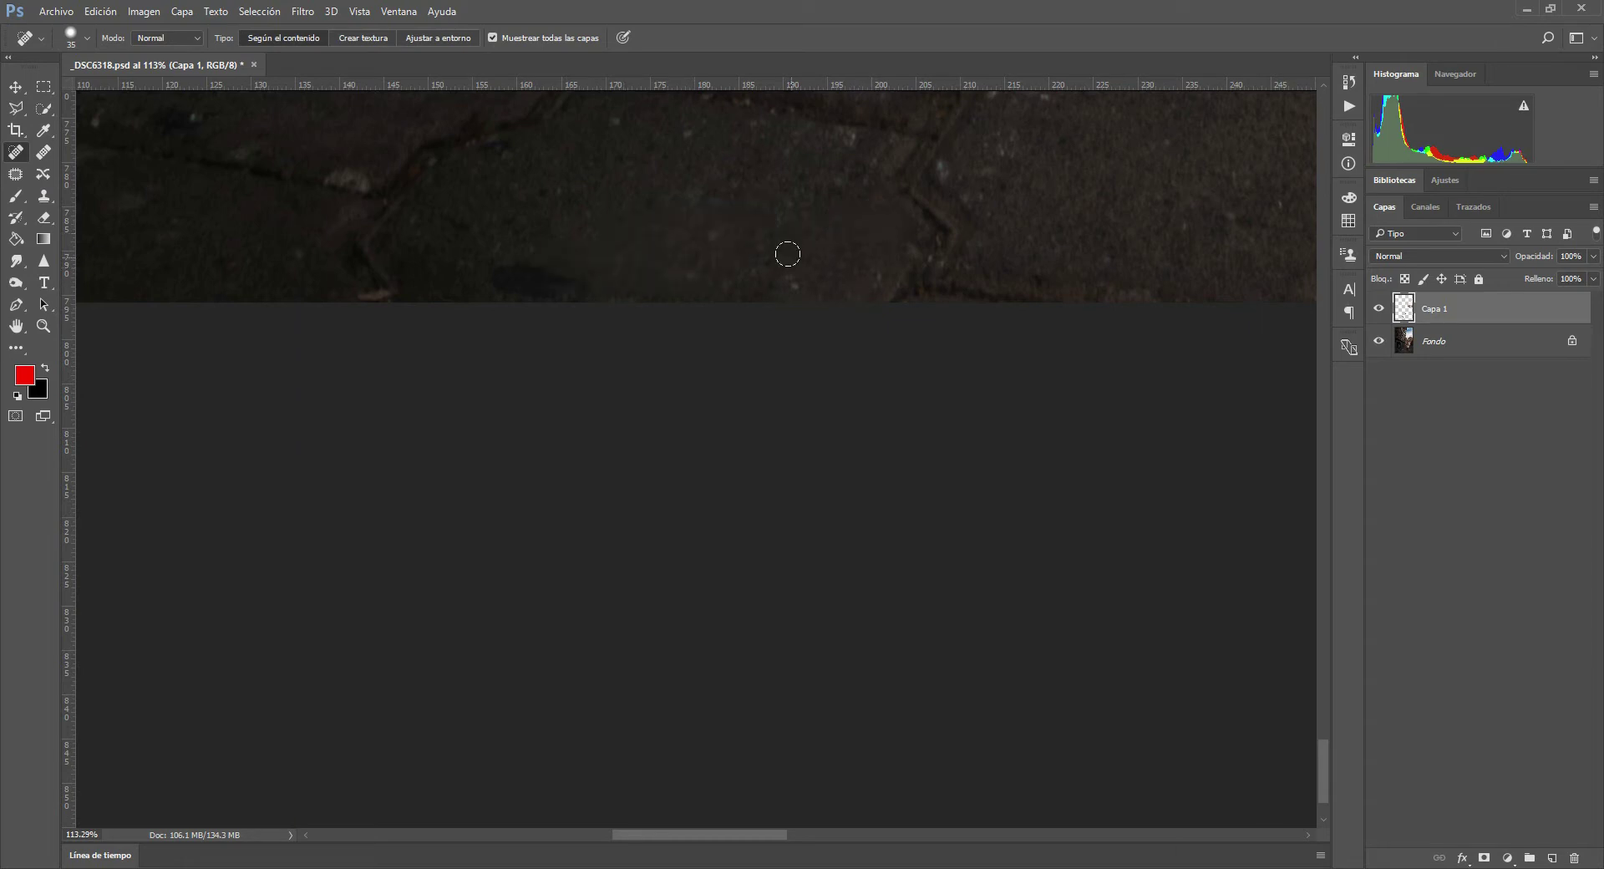
- At the wall base, heal the crack along the rock edge, the purple flower and the orange leaf
key("ctrl+0")
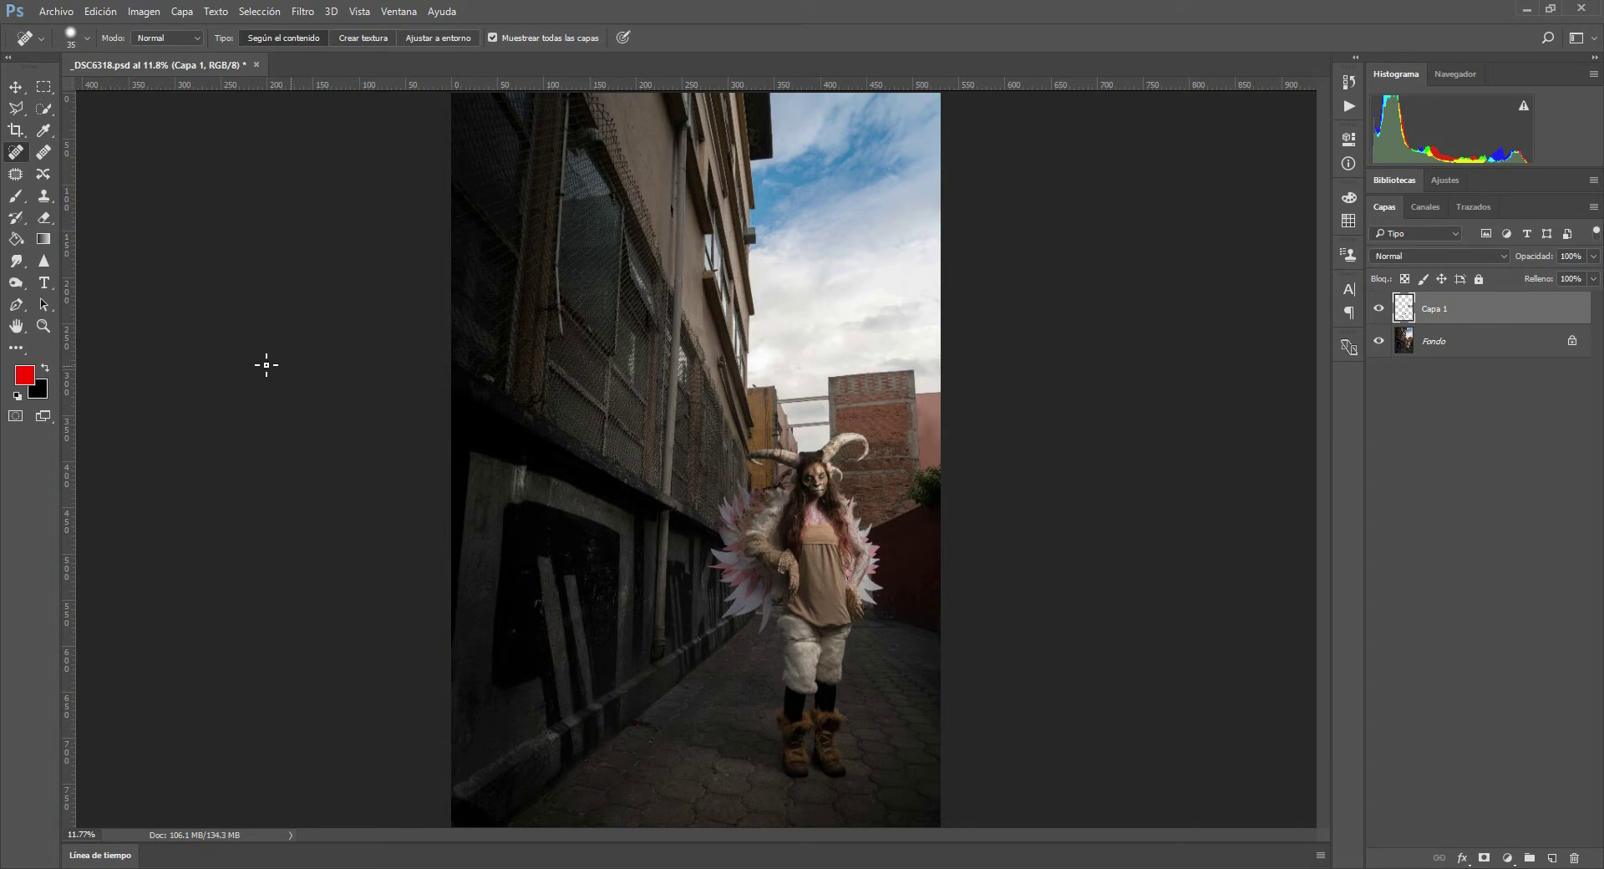
left_click(43, 325)
left_click_drag(621, 739, 817, 734)
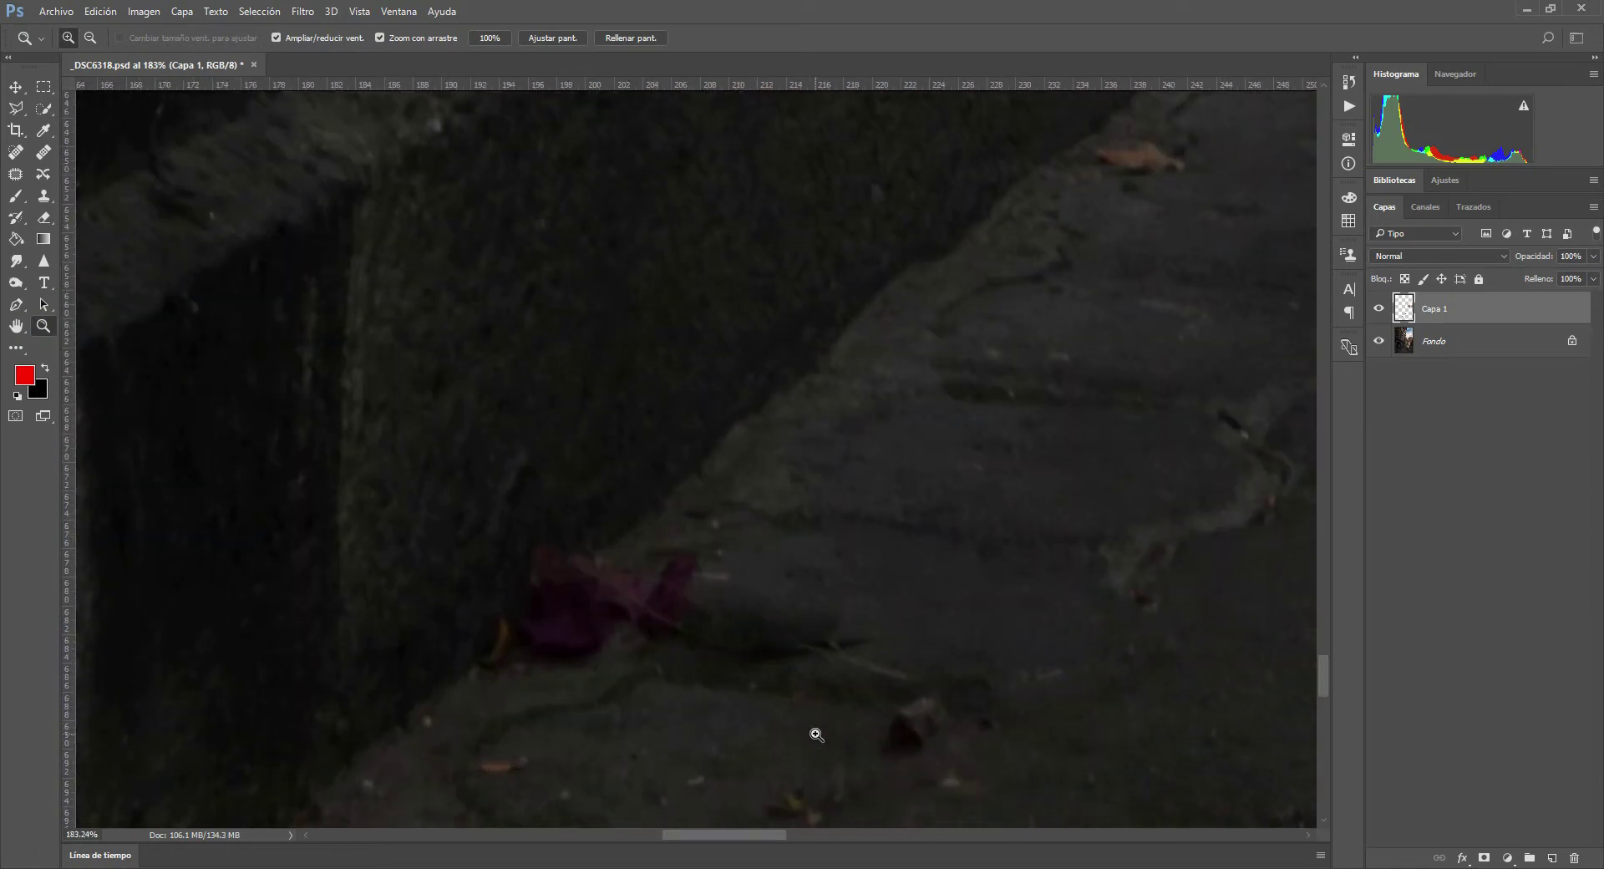
left_click(13, 154)
mouse_move(704, 660)
left_mouse_down()
mouse_move(781, 629)
mouse_move(774, 652)
mouse_move(660, 668)
left_mouse_up()
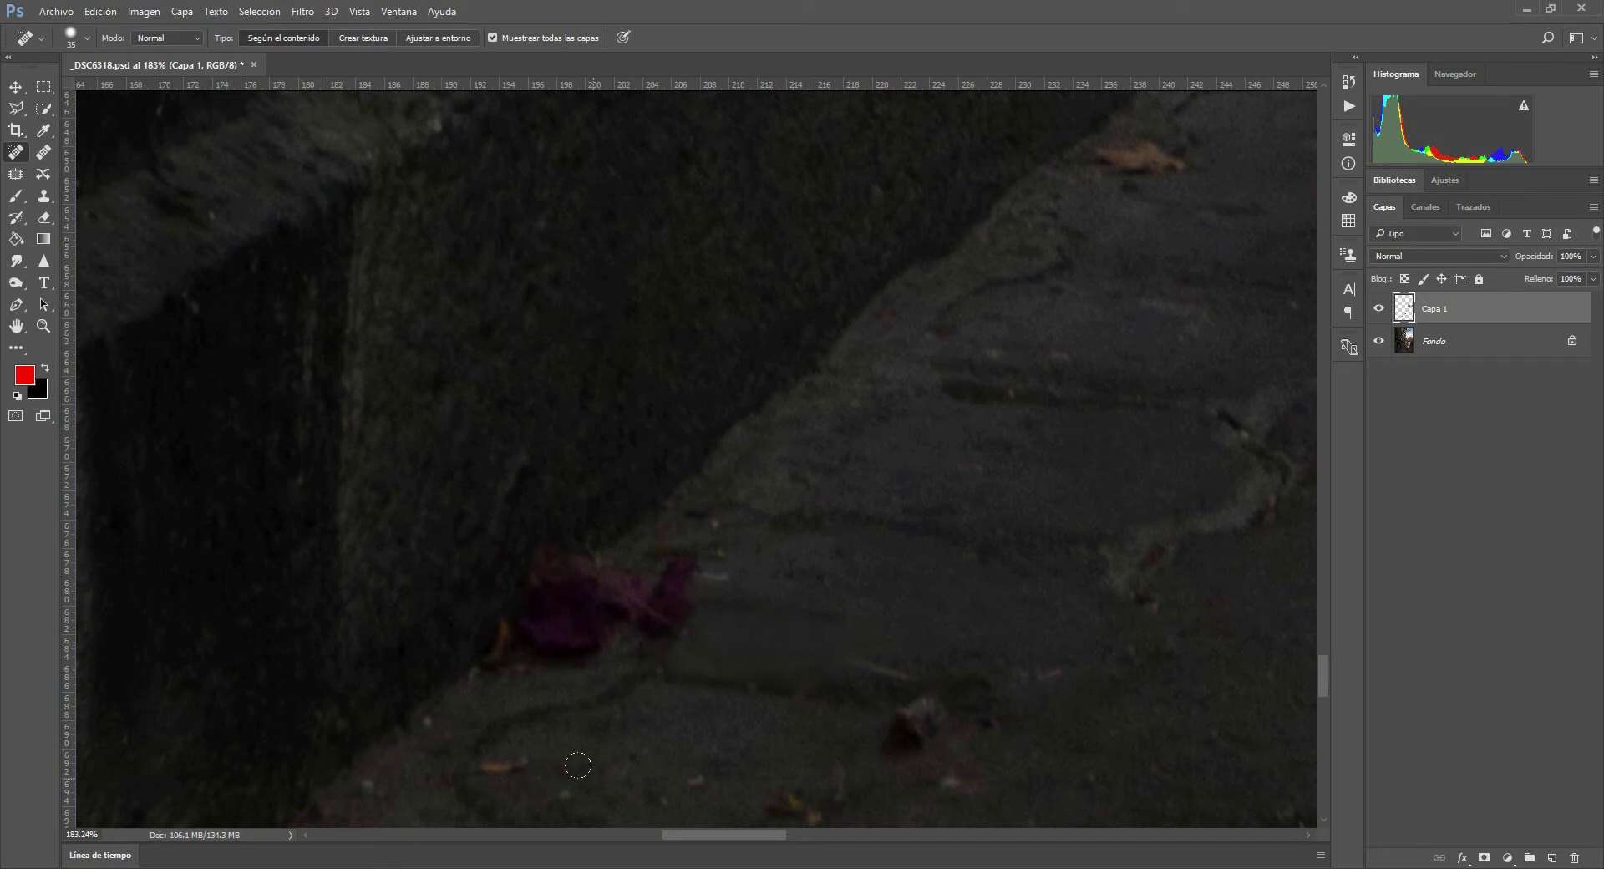
left_click_drag(822, 652, 877, 672)
mouse_move(698, 585)
left_mouse_down()
mouse_move(594, 616)
mouse_move(506, 577)
mouse_move(386, 702)
left_mouse_up()
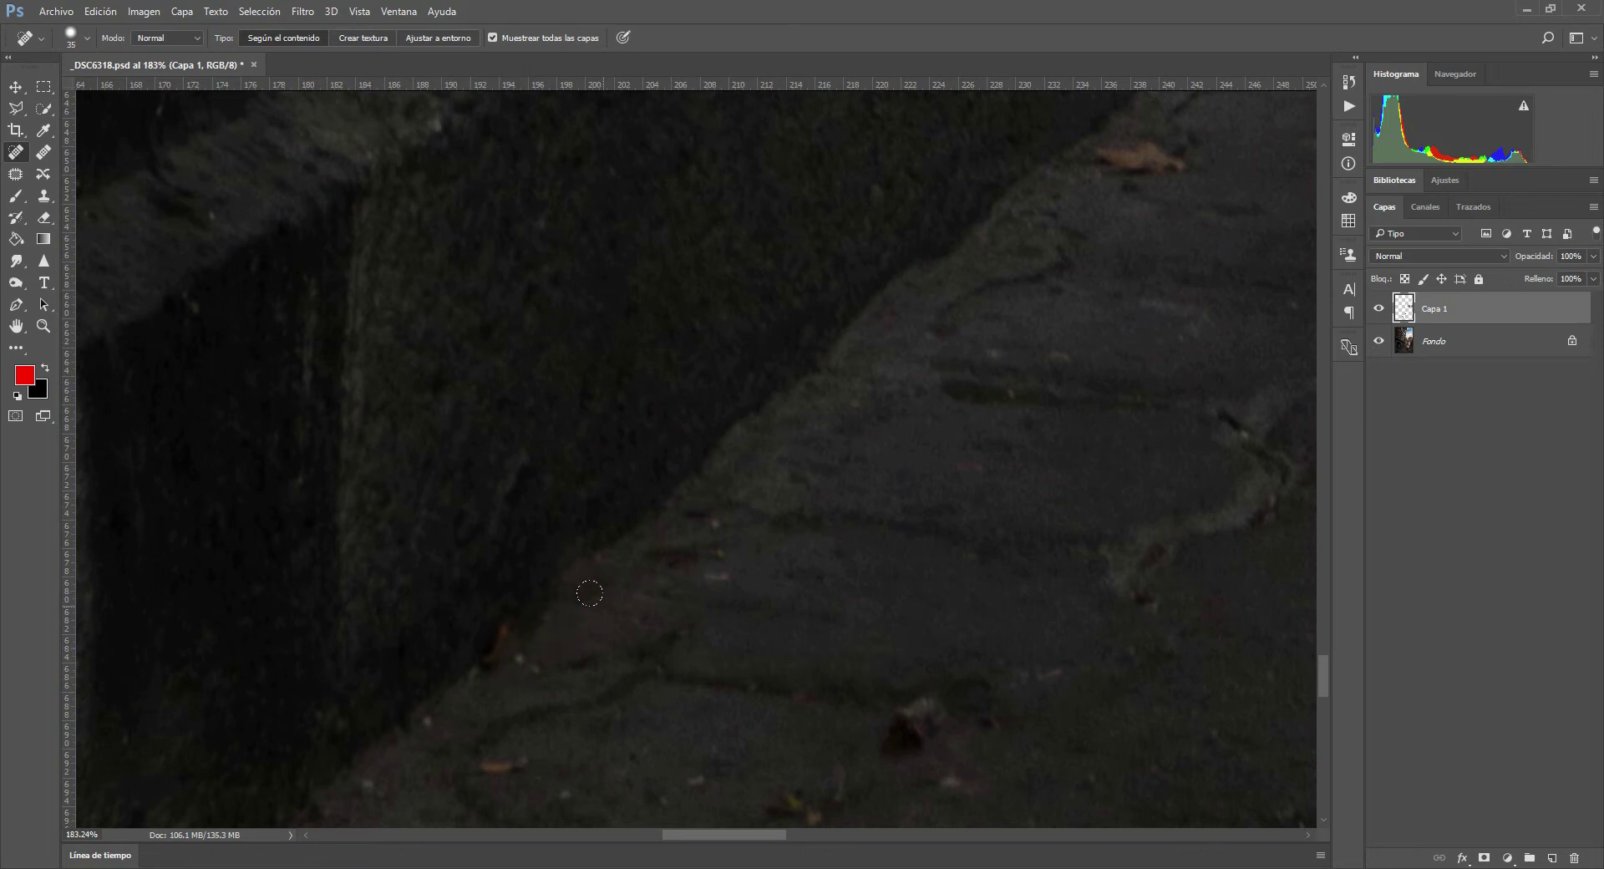
left_click_drag(1107, 154, 1182, 157)
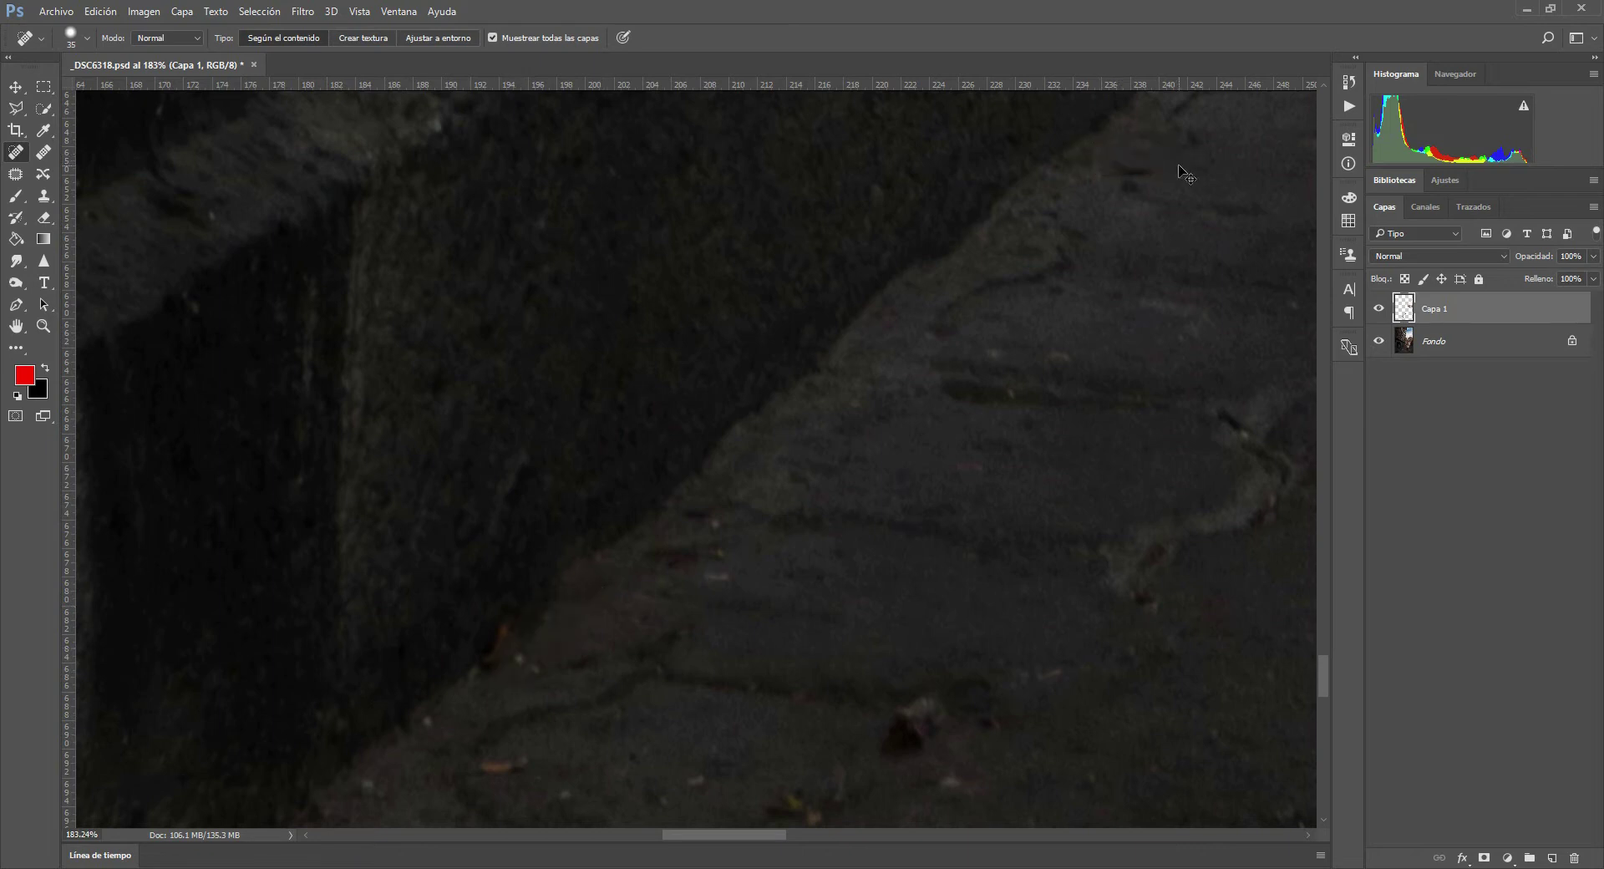
key("ctrl+0")
key("z")
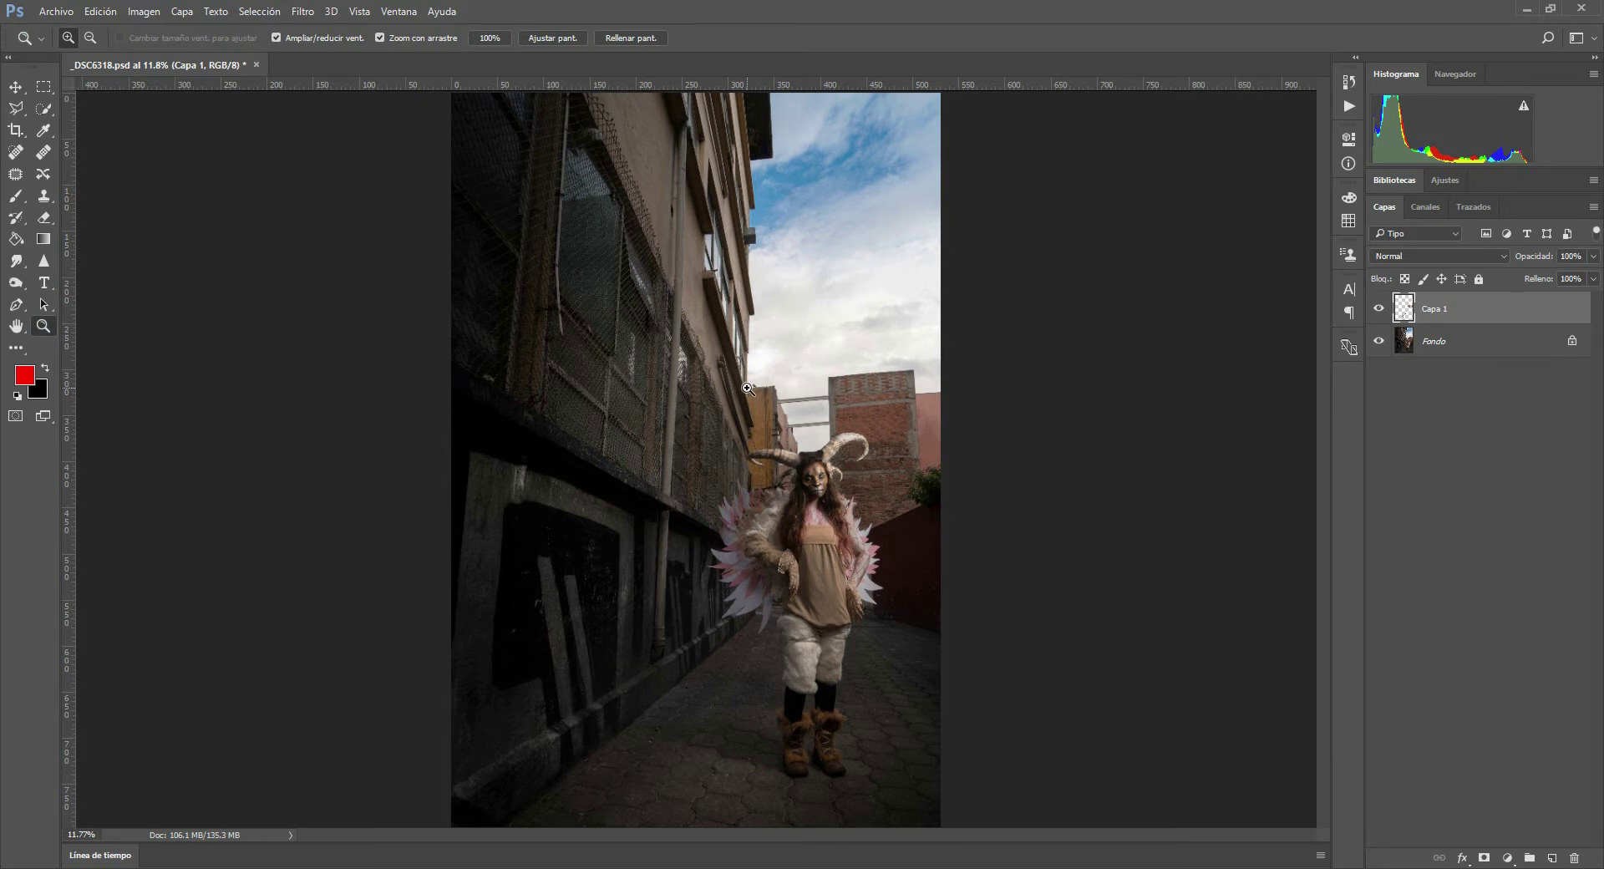
left_click(1379, 341)
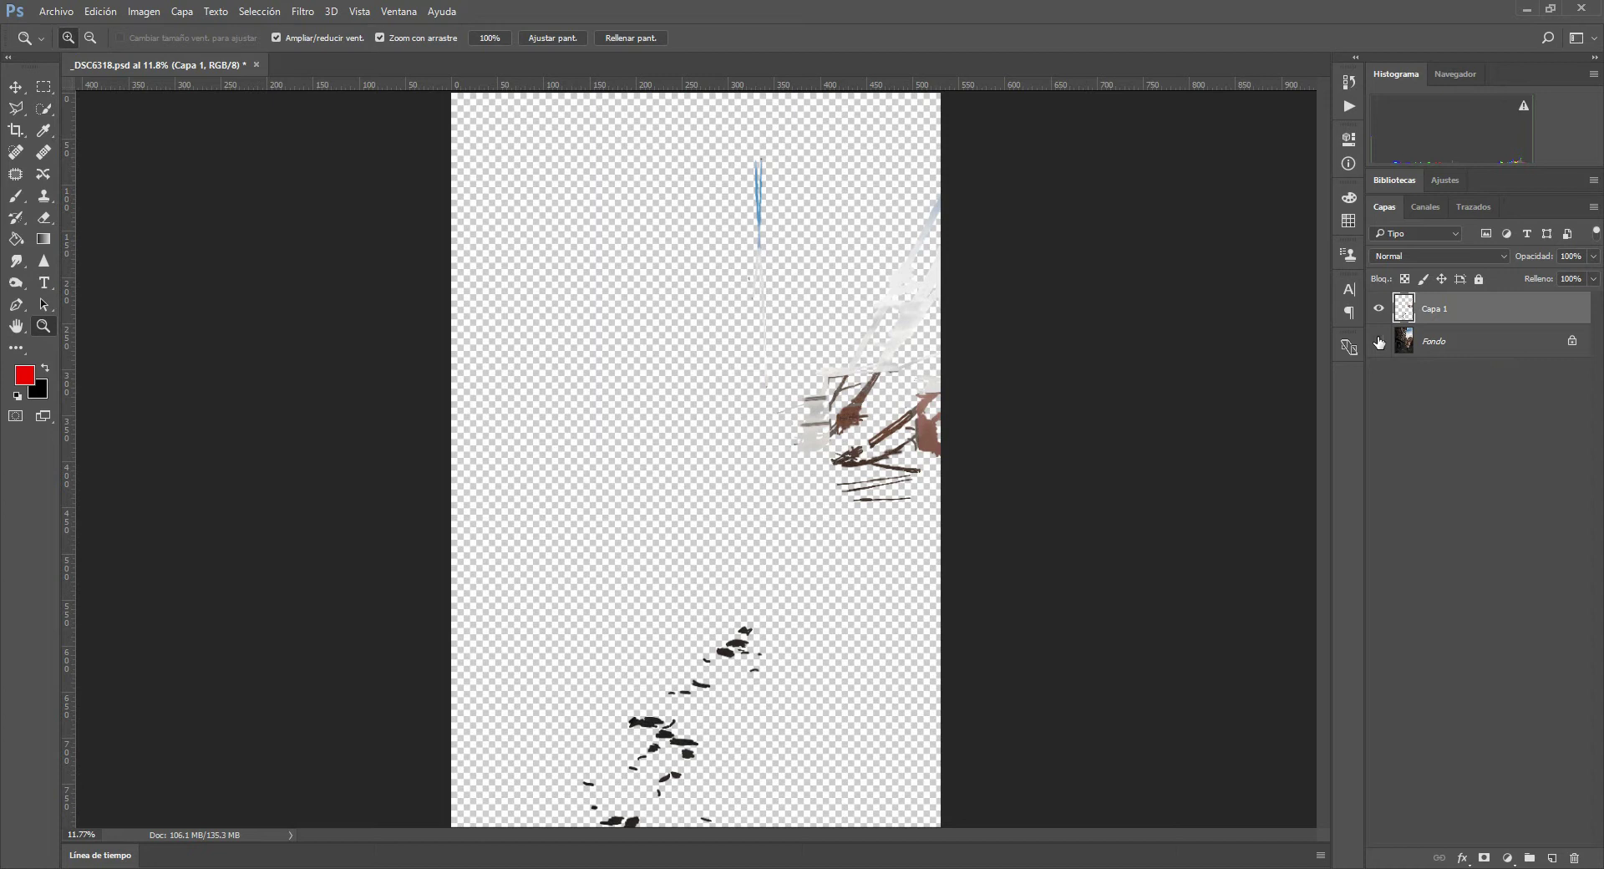
left_click(1380, 341)
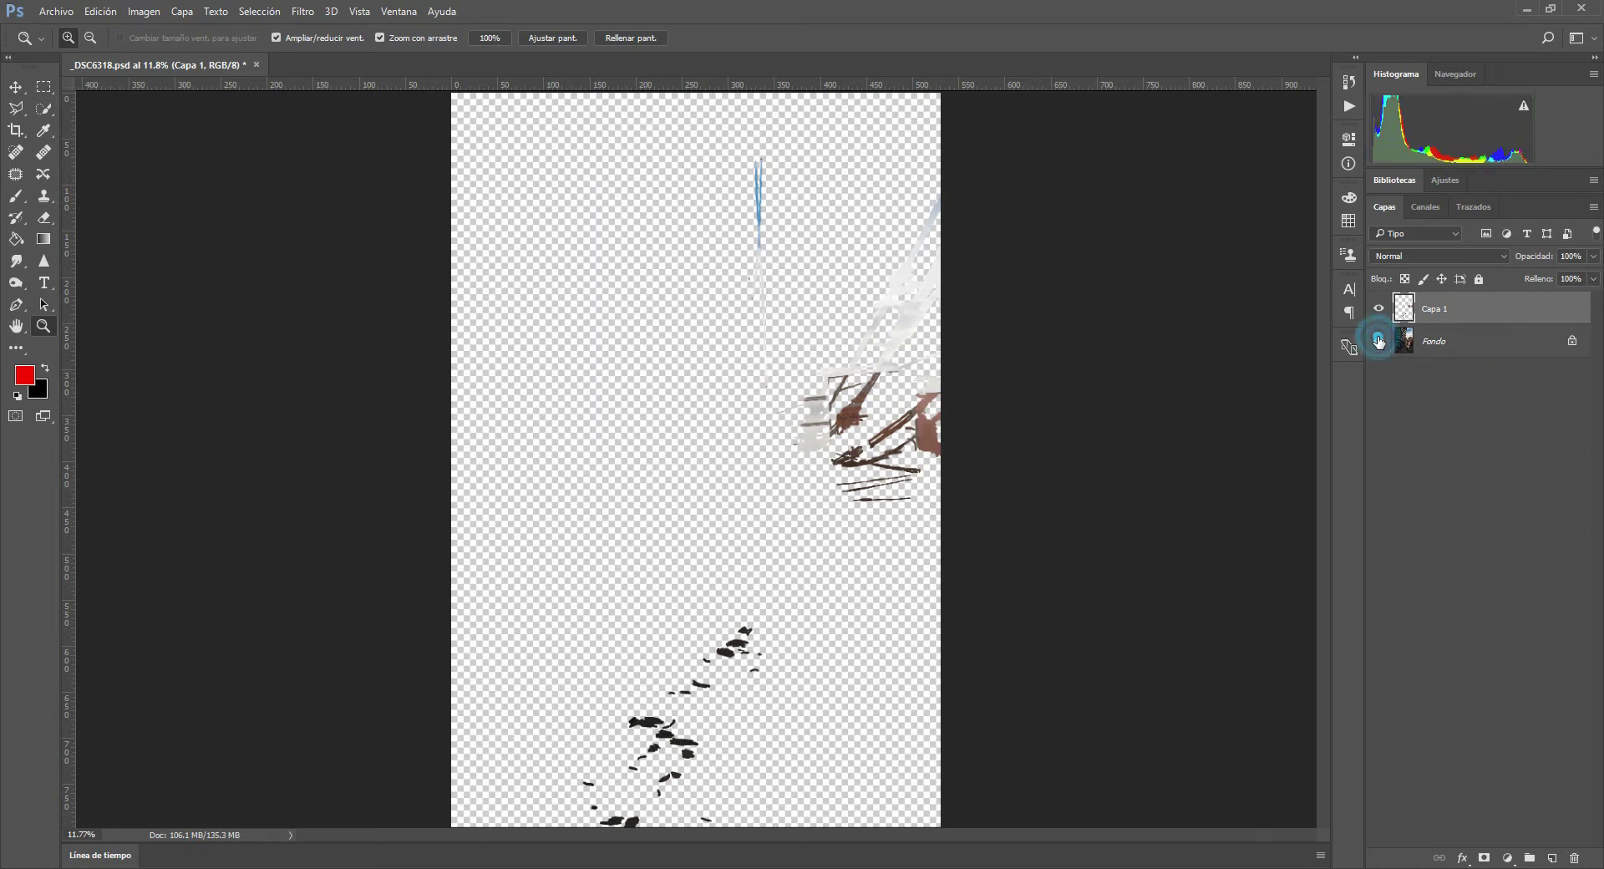
left_click(1379, 309)
left_click(1379, 310)
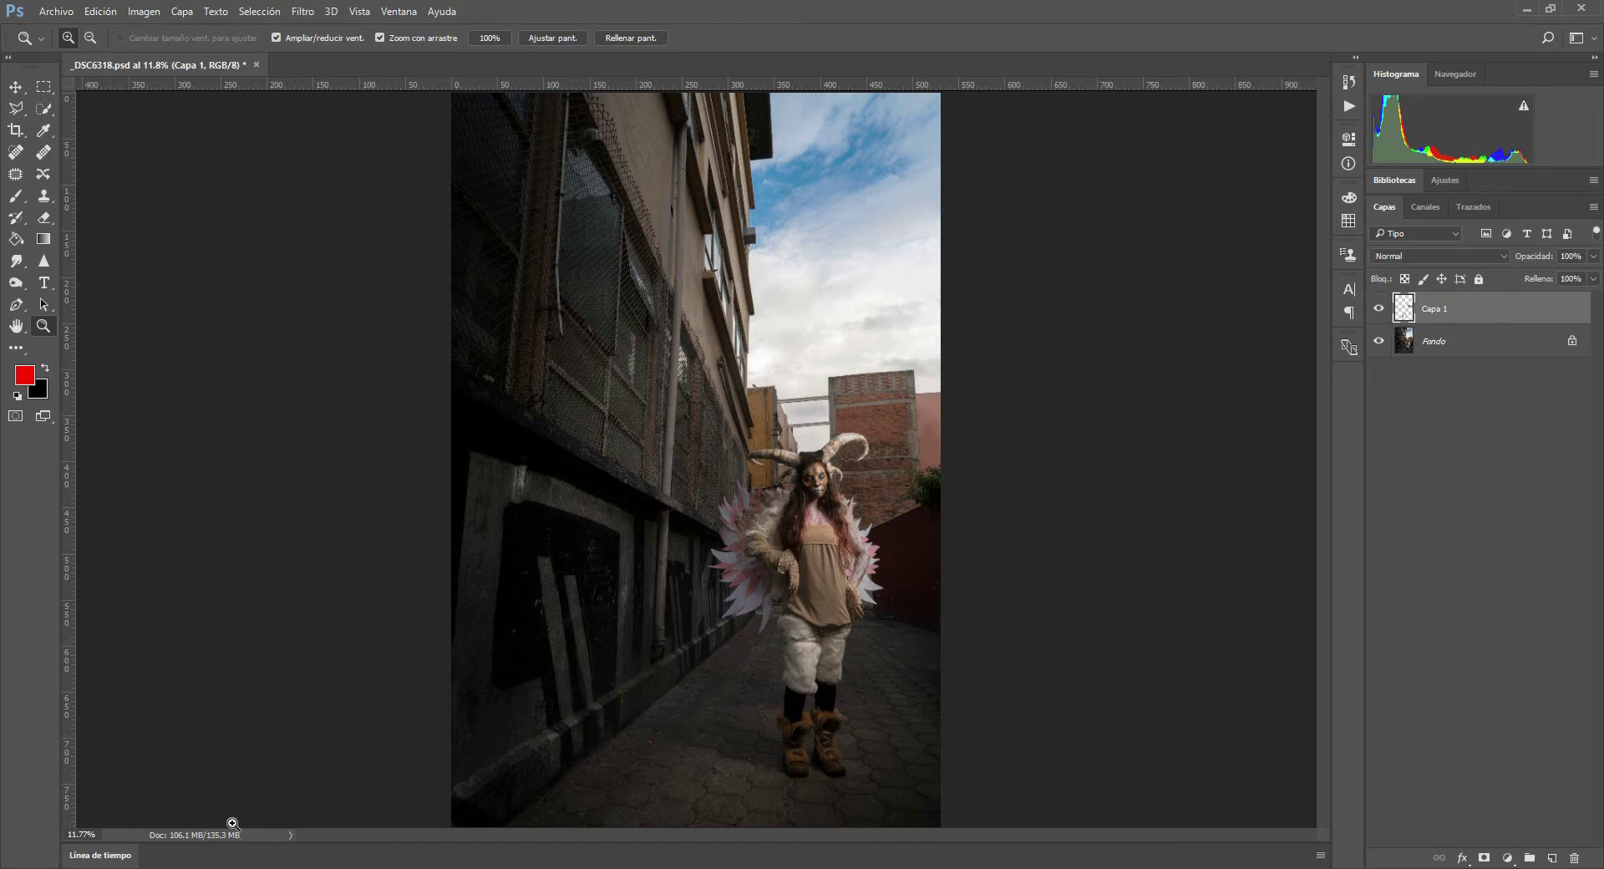
- Magnify the bird on the wall top, then spot-heal the bird and the faint antenna line
mouse_move(755, 382)
left_mouse_down()
mouse_move(974, 420)
mouse_move(947, 424)
left_mouse_up()
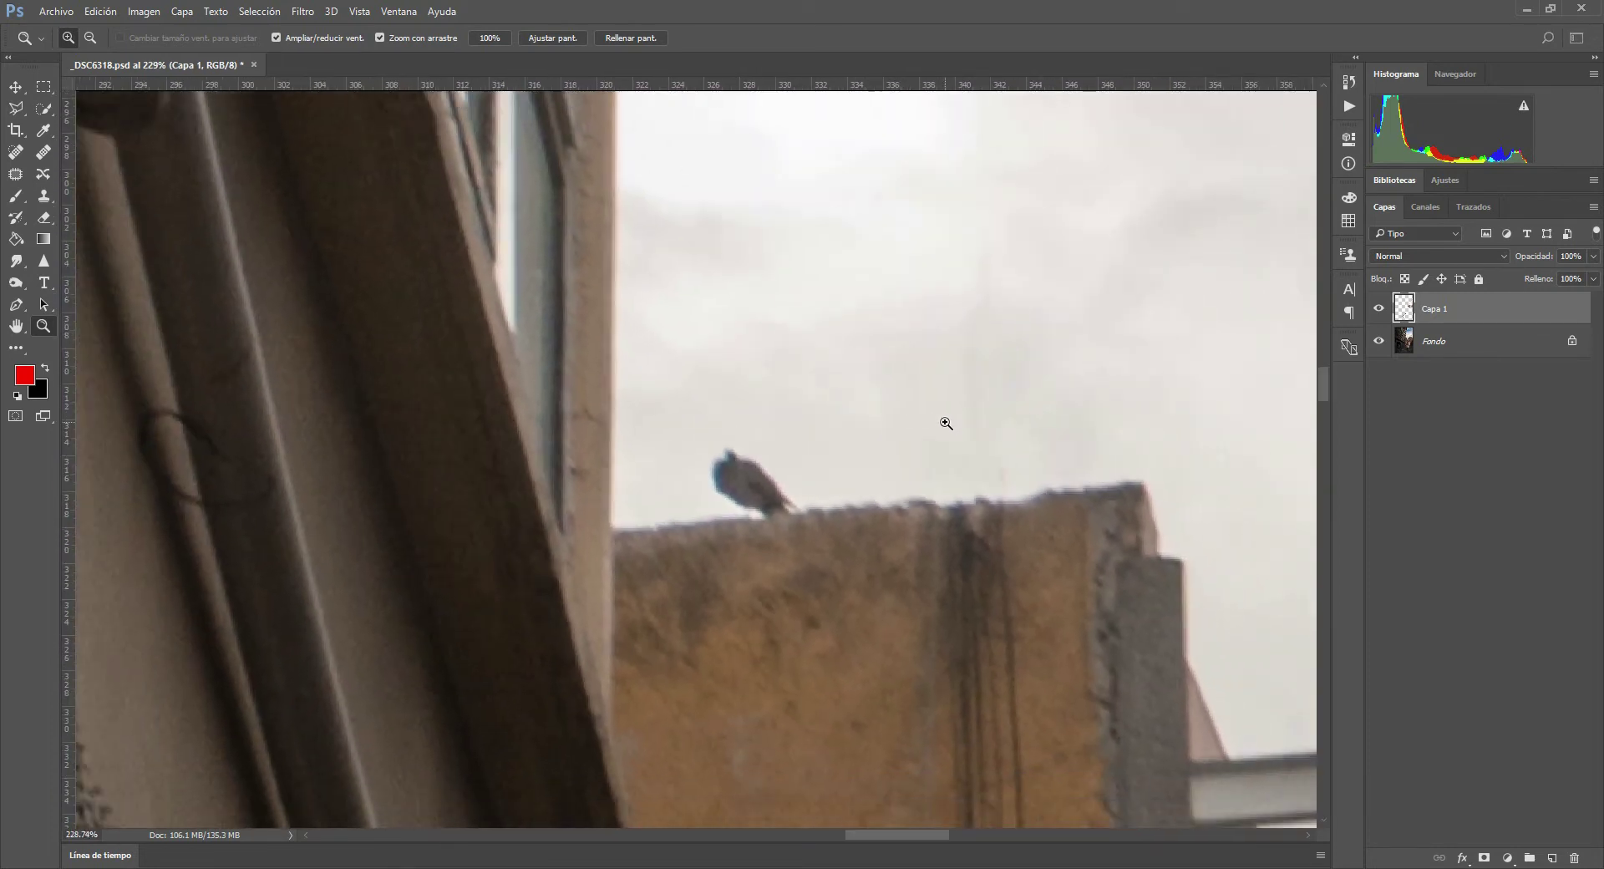
left_click(20, 152)
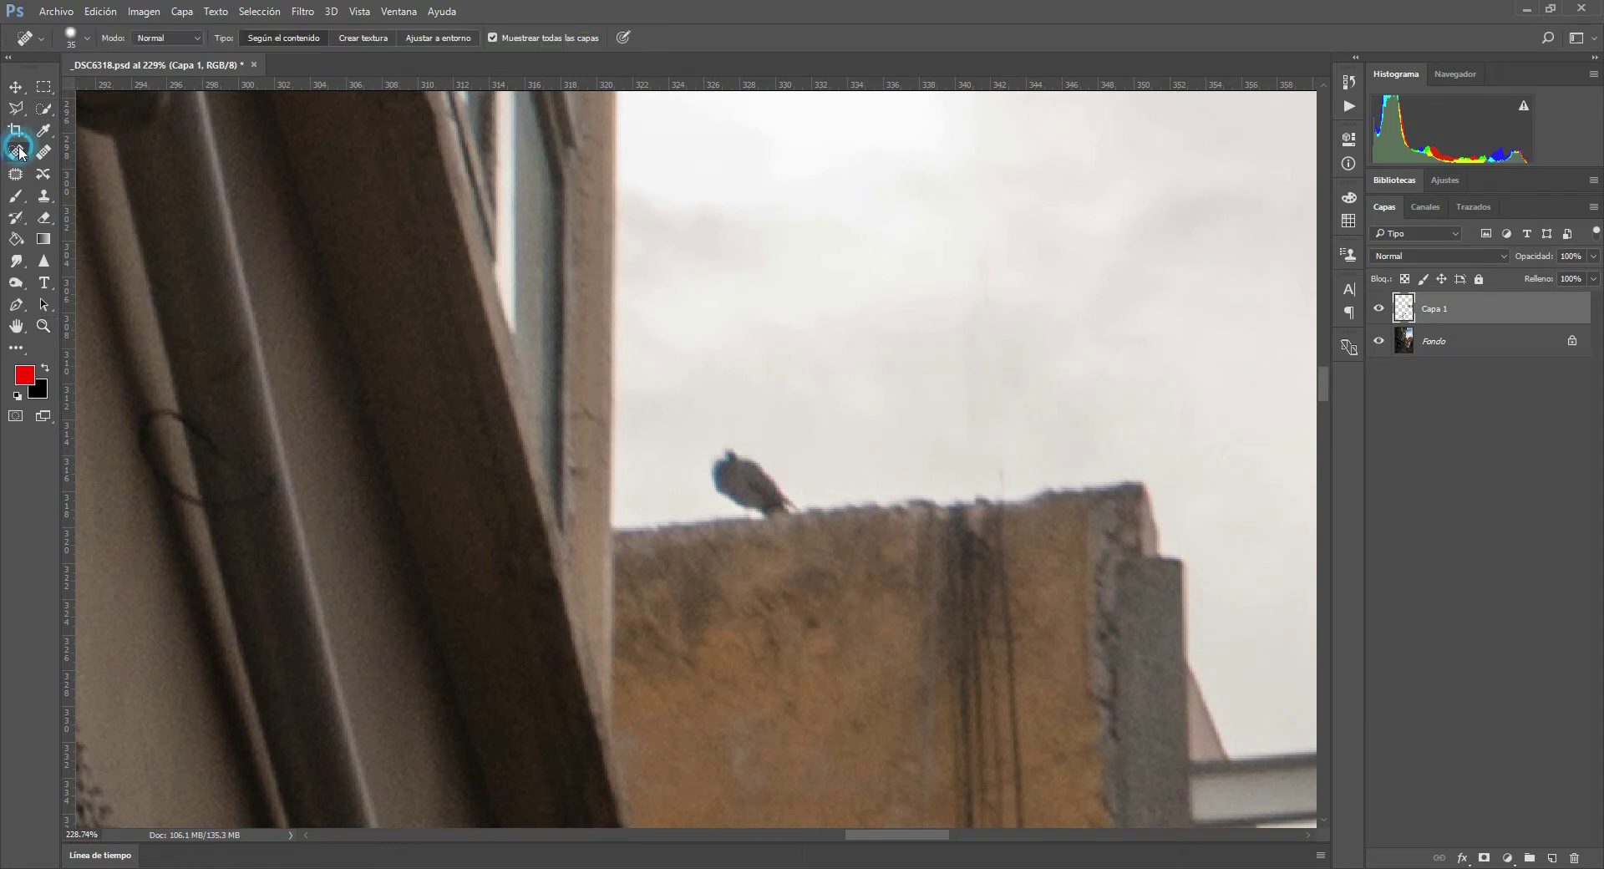
left_click_drag(698, 439, 754, 476)
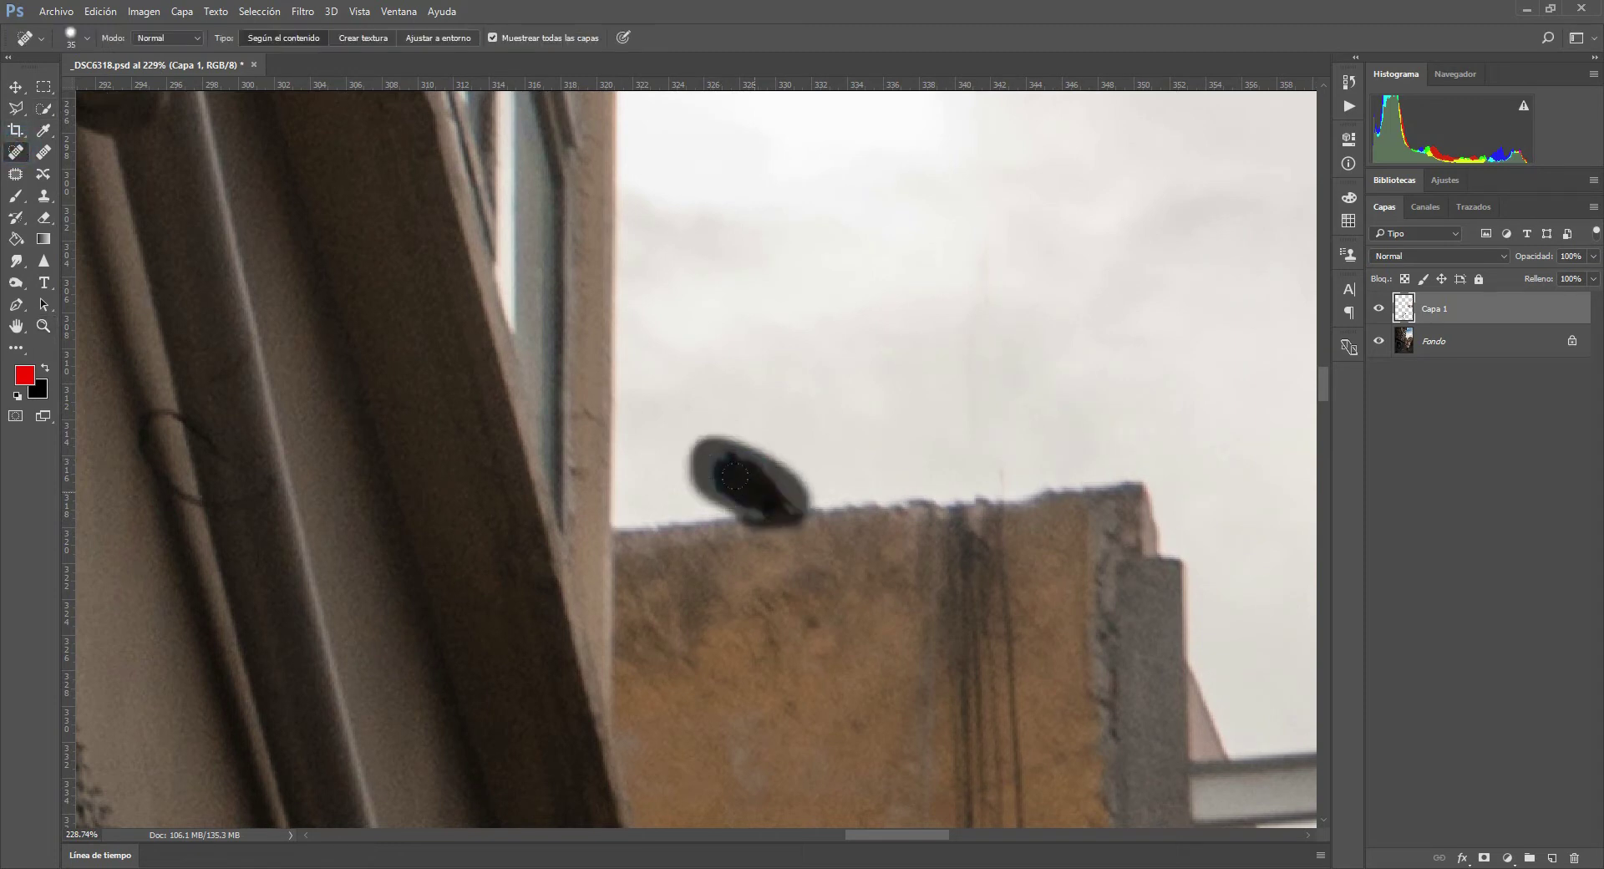
left_click_drag(994, 232, 993, 500)
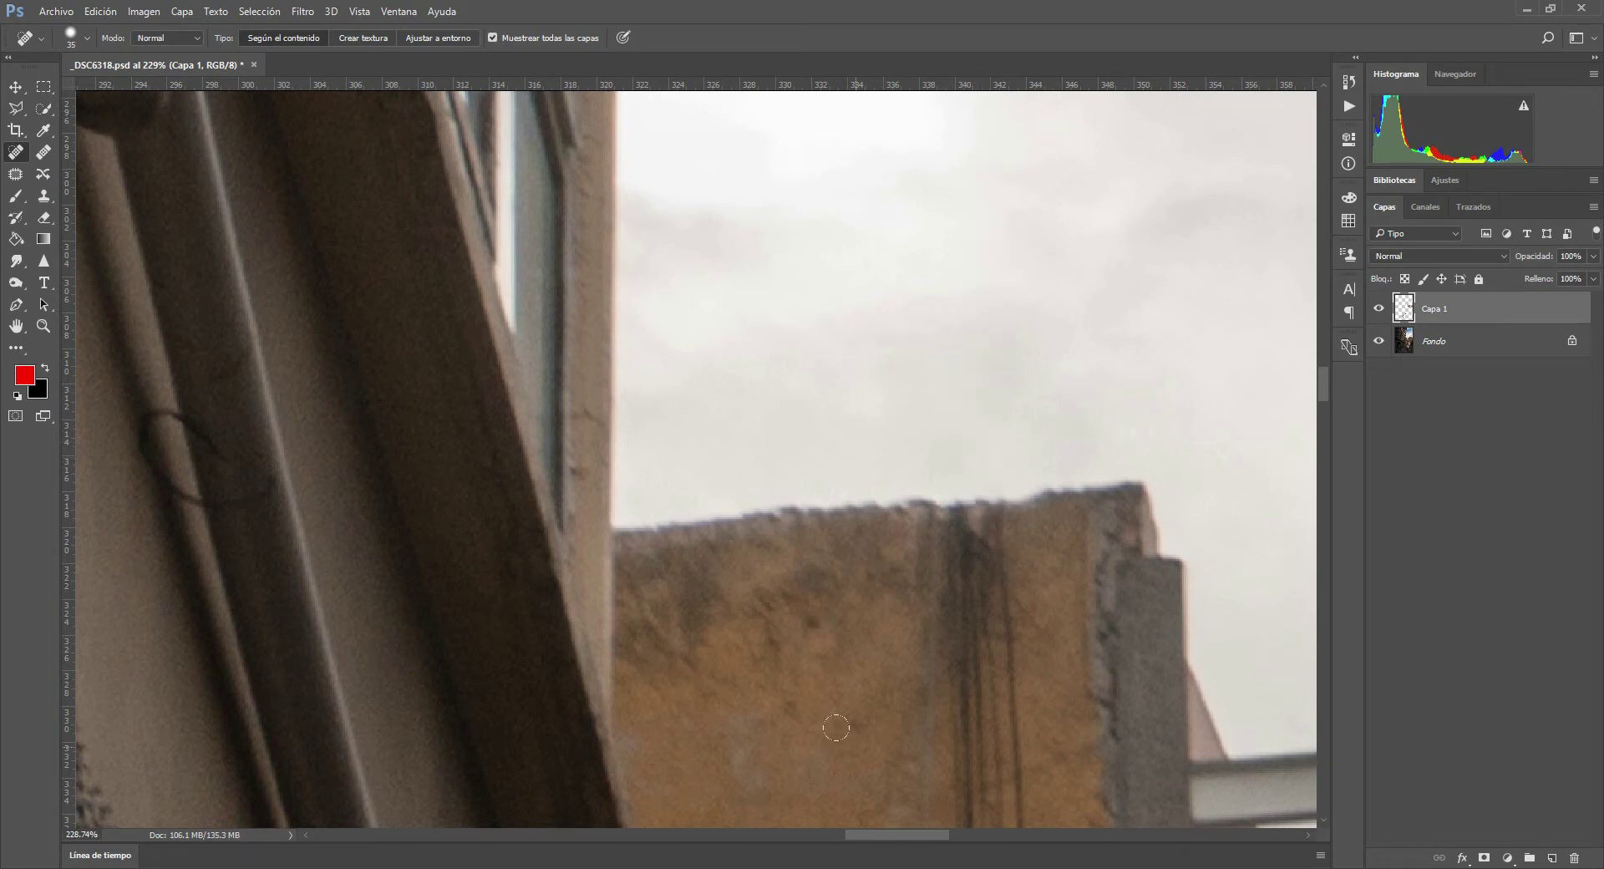
key("ctrl+0")
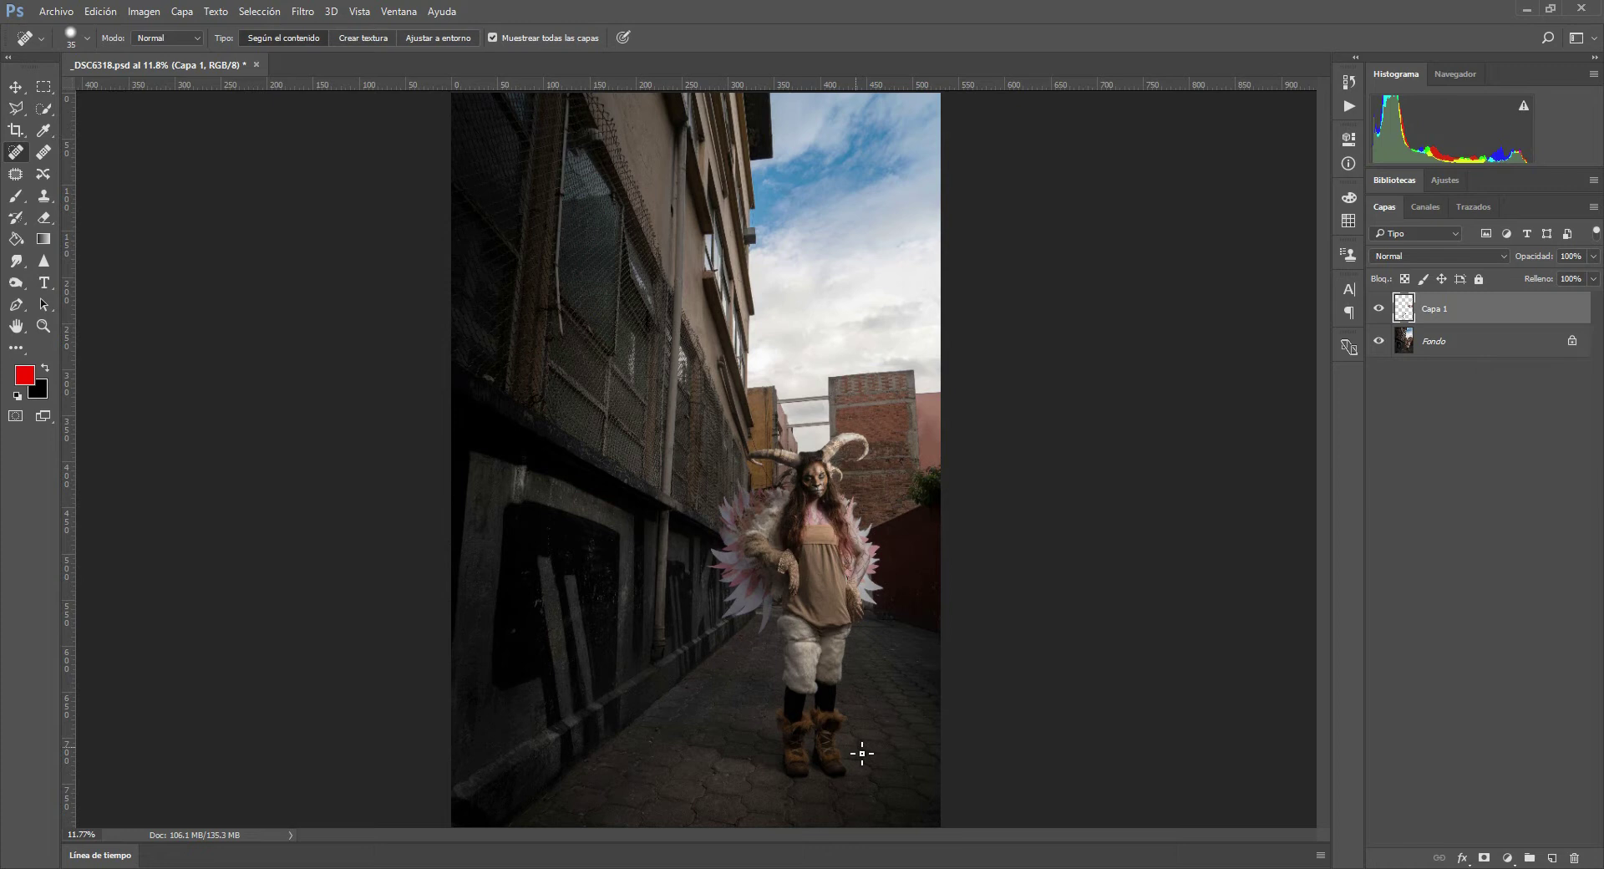
- Zoom to the left horn and heal the cable from the roof edge up to the pole
left_click(43, 328)
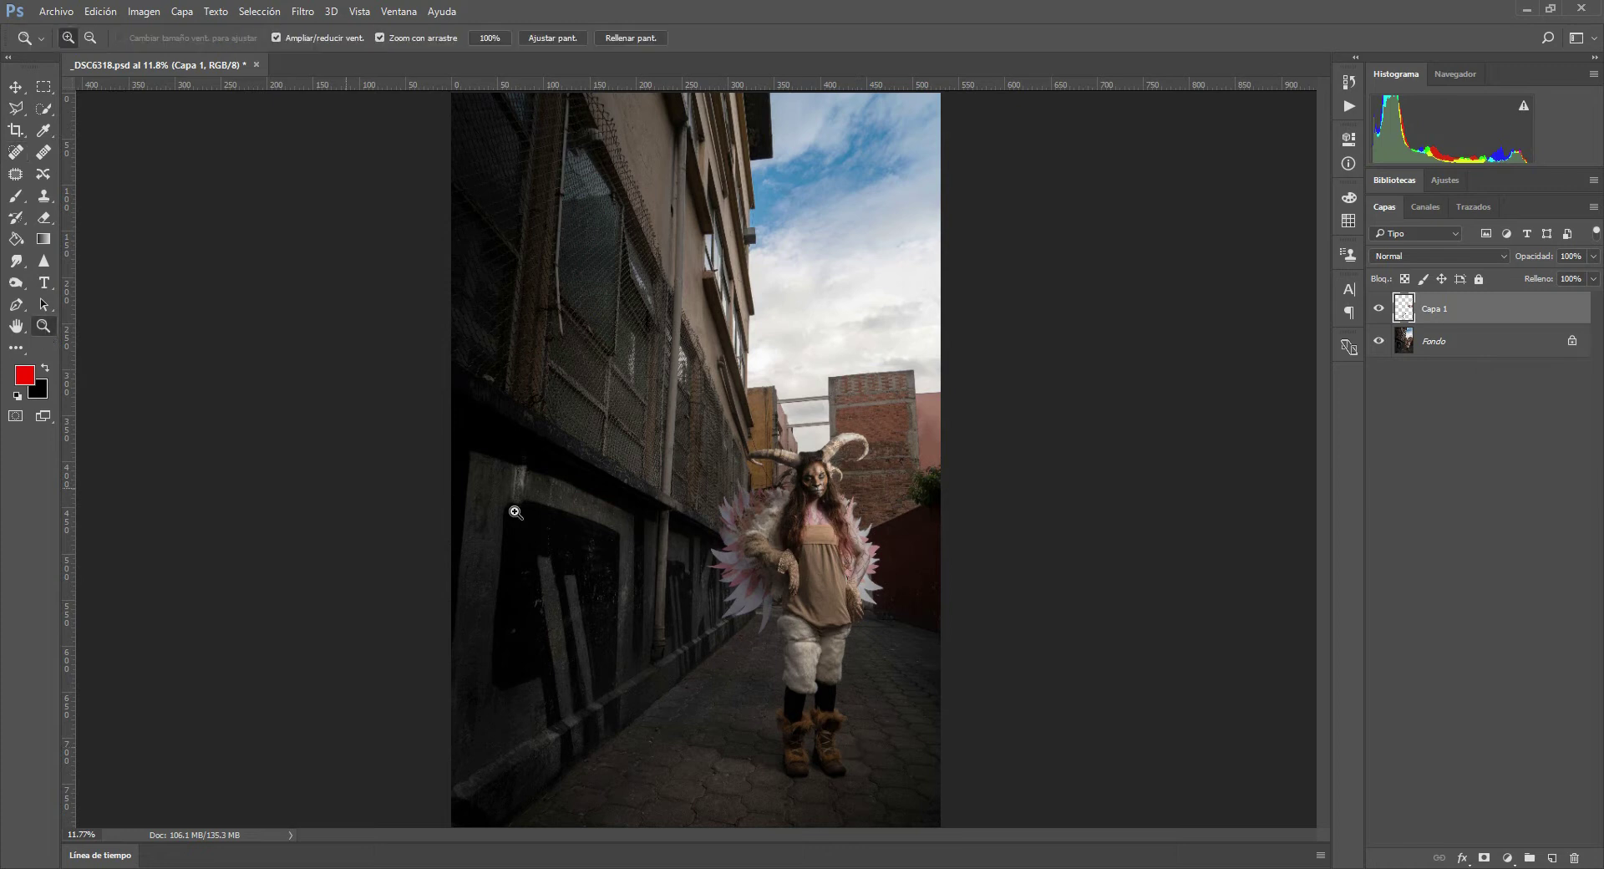
left_click_drag(762, 457, 821, 578)
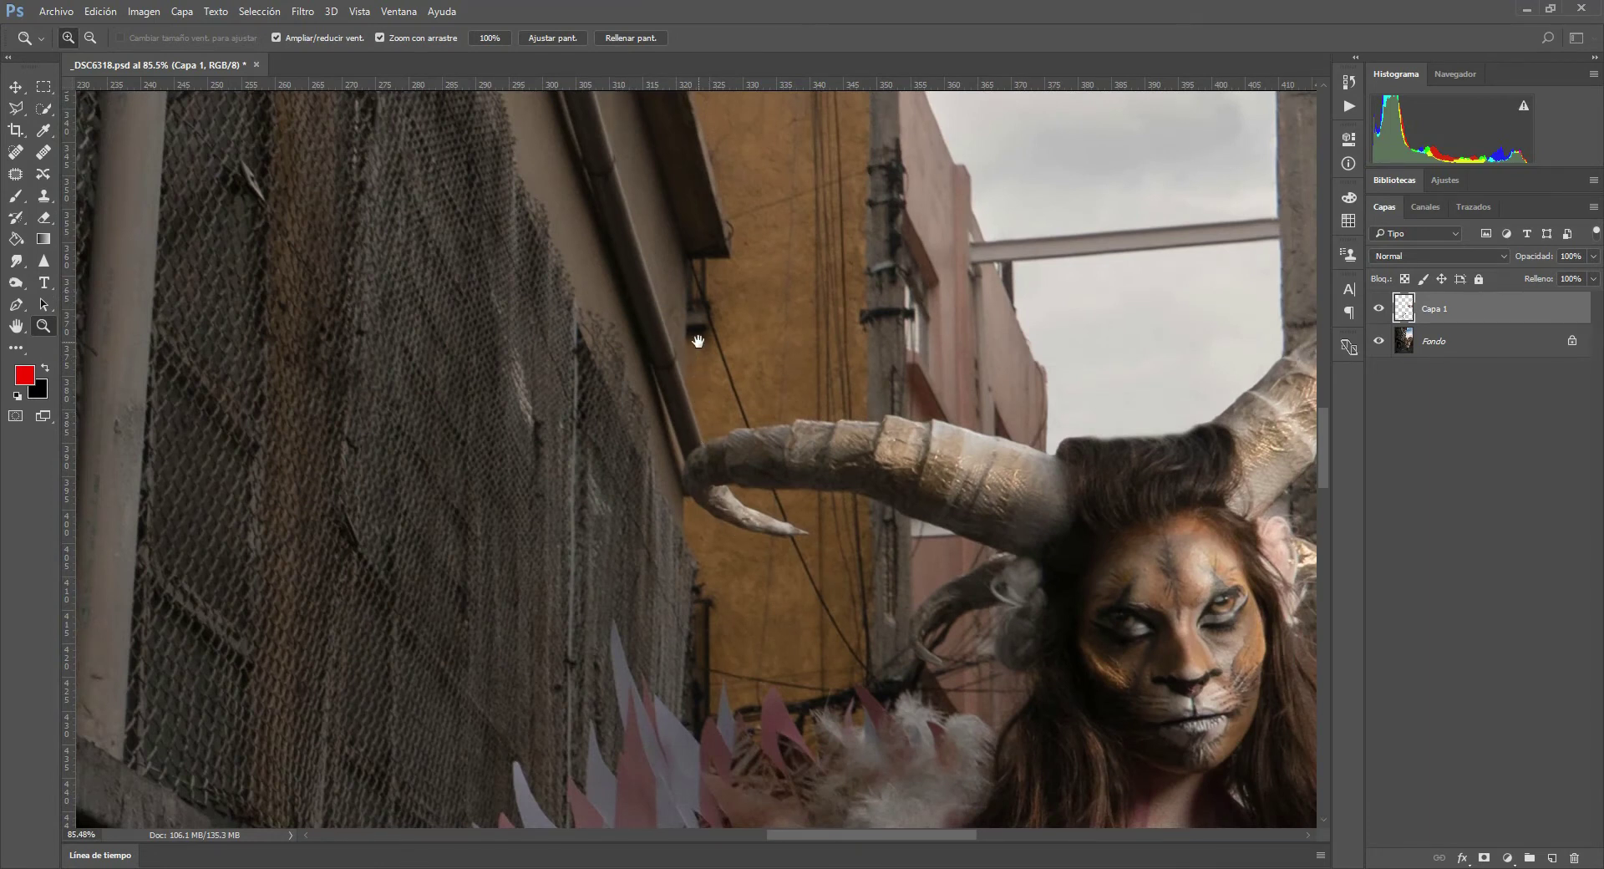
left_click_drag(698, 341, 779, 366)
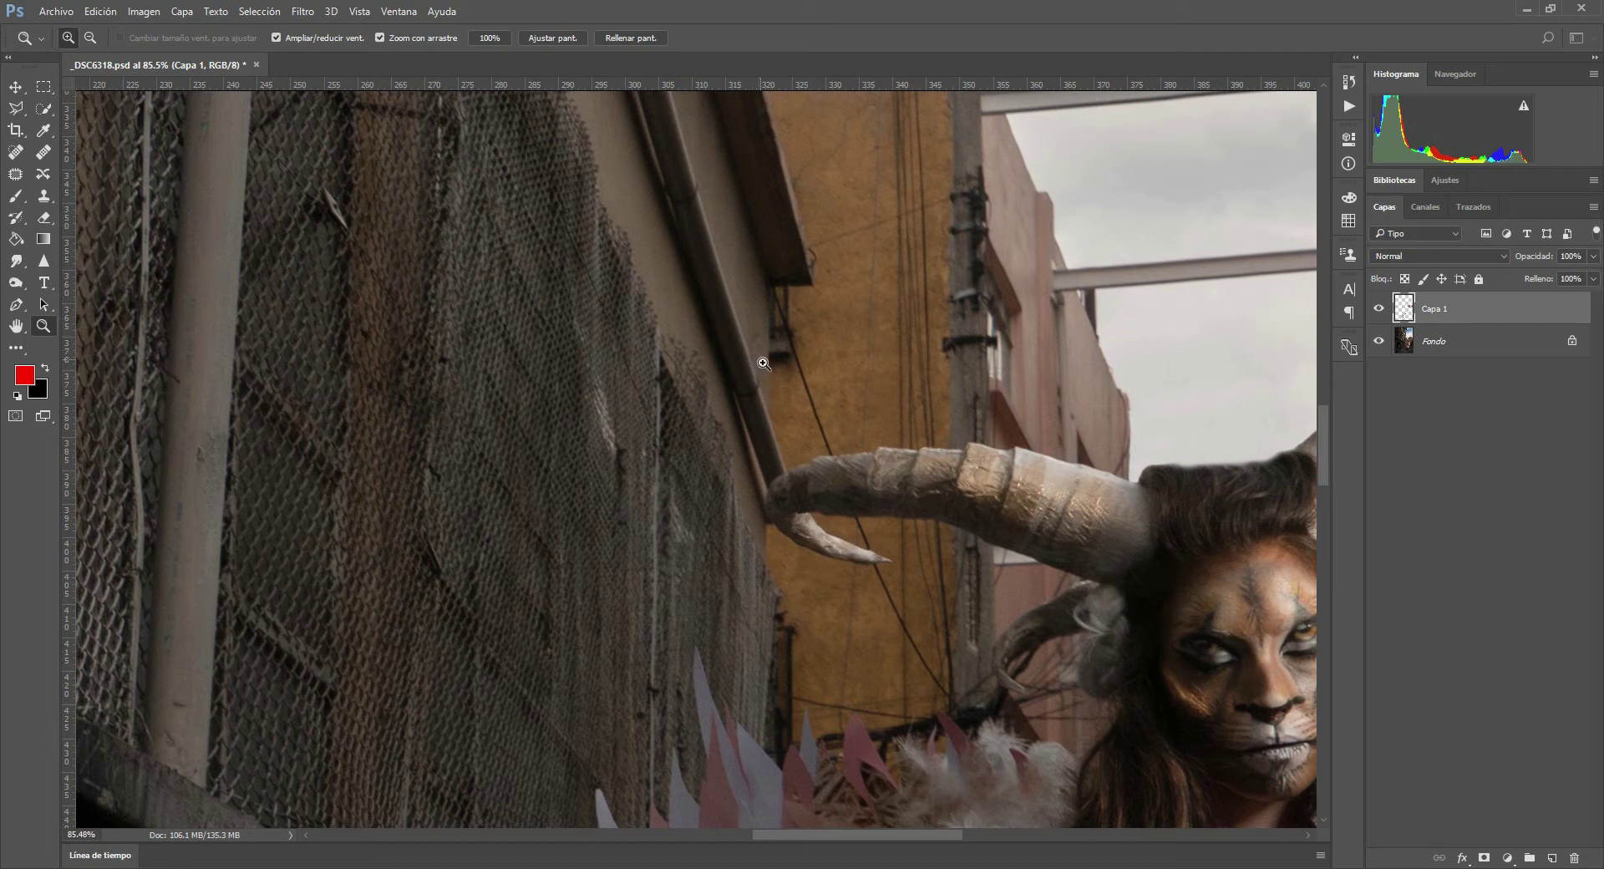
left_click(15, 151)
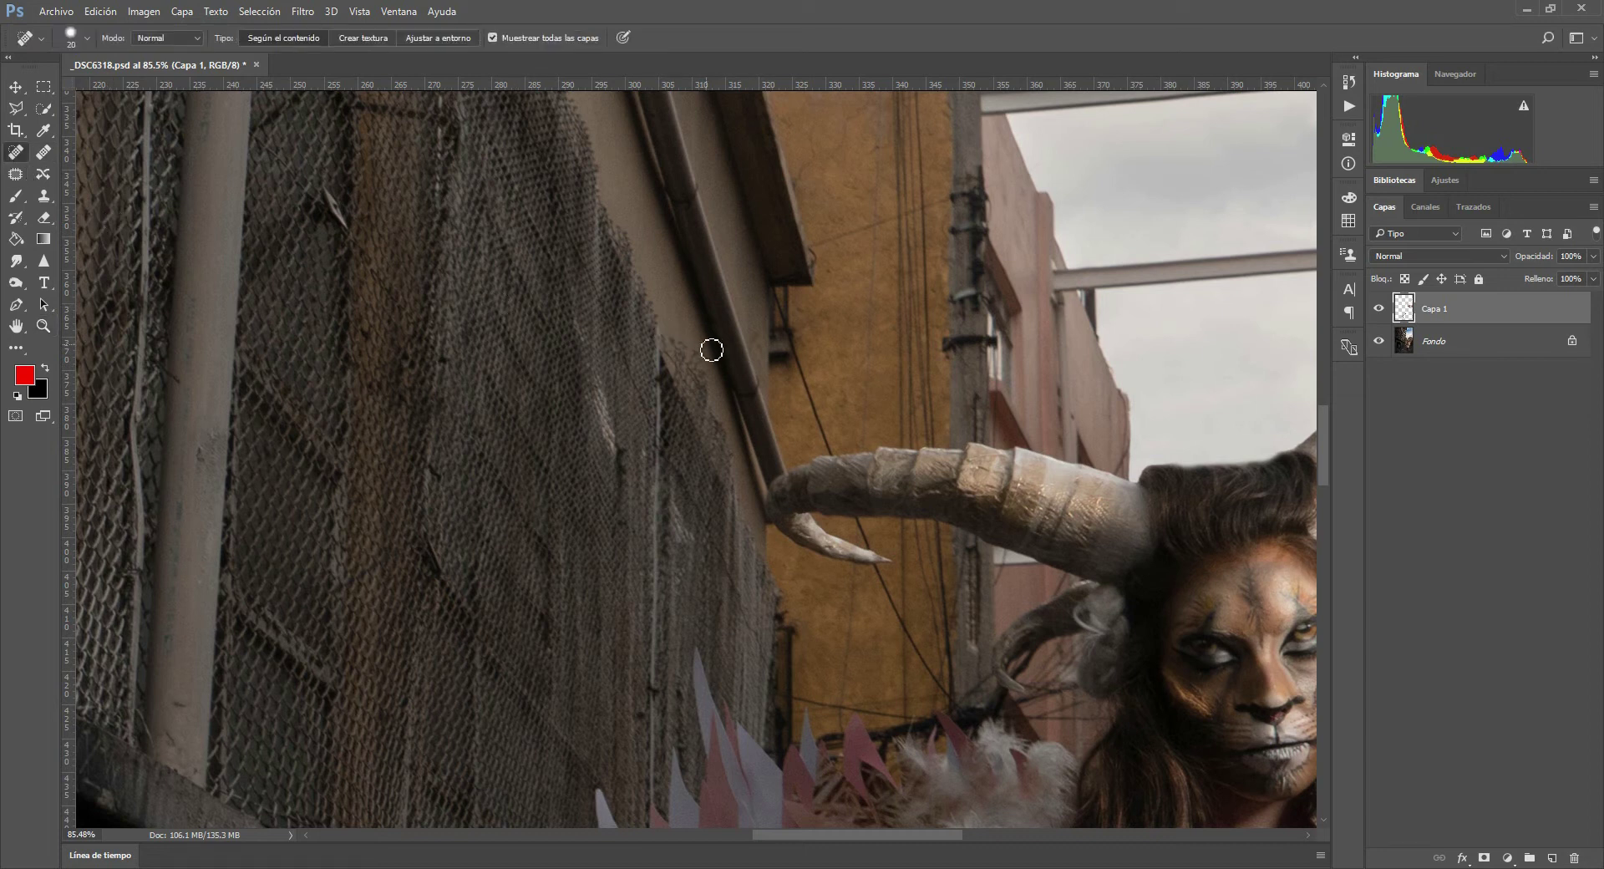
left_click_drag(773, 277, 841, 464)
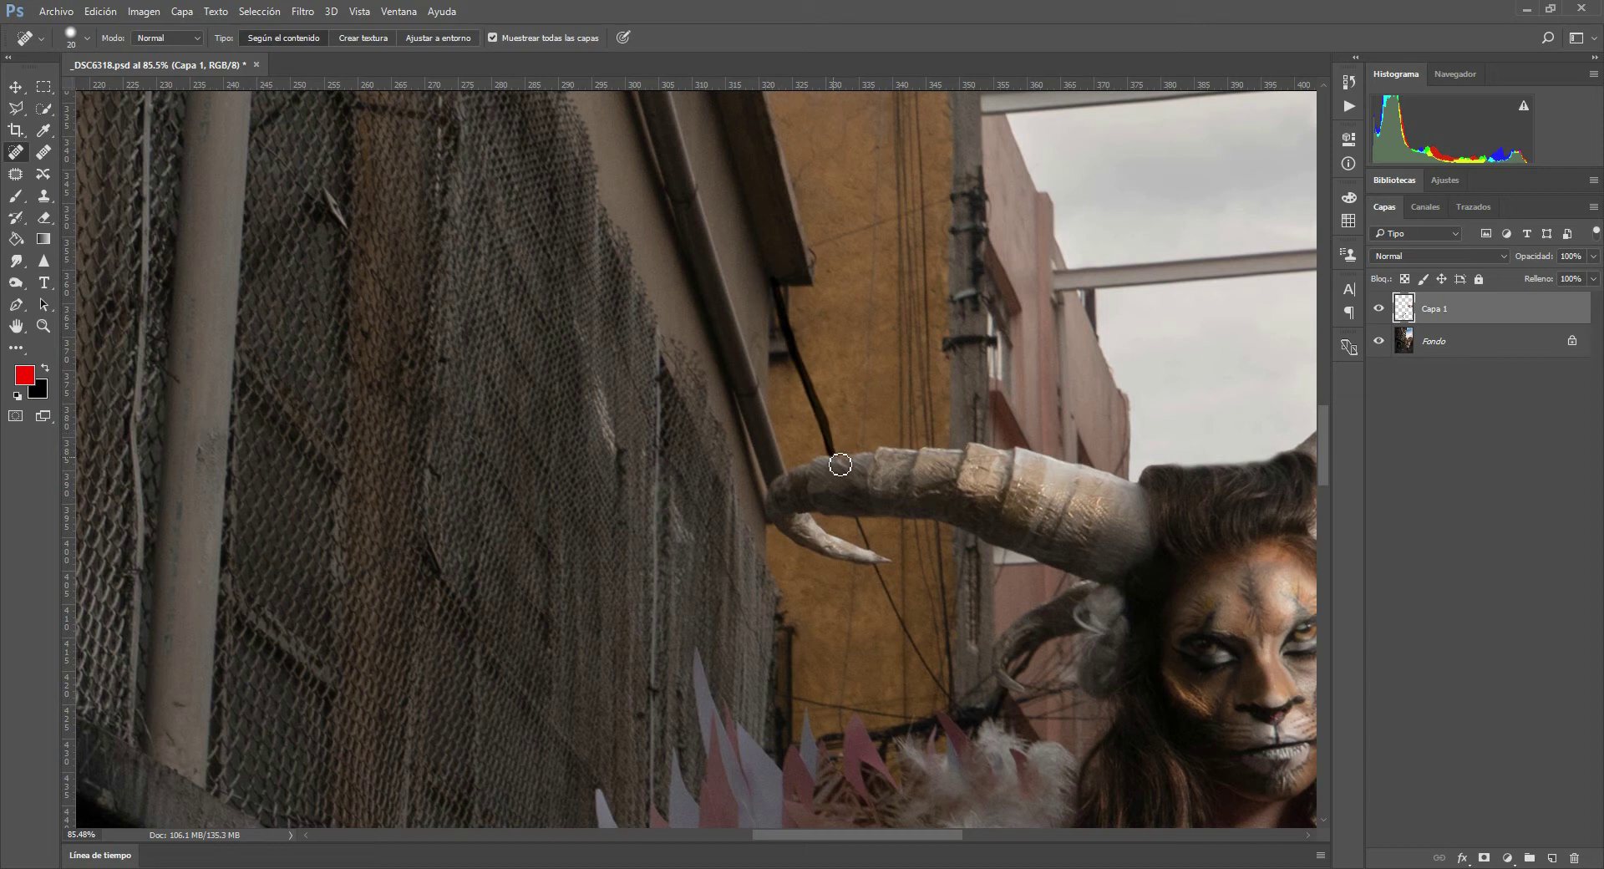
left_click_drag(810, 397, 827, 443)
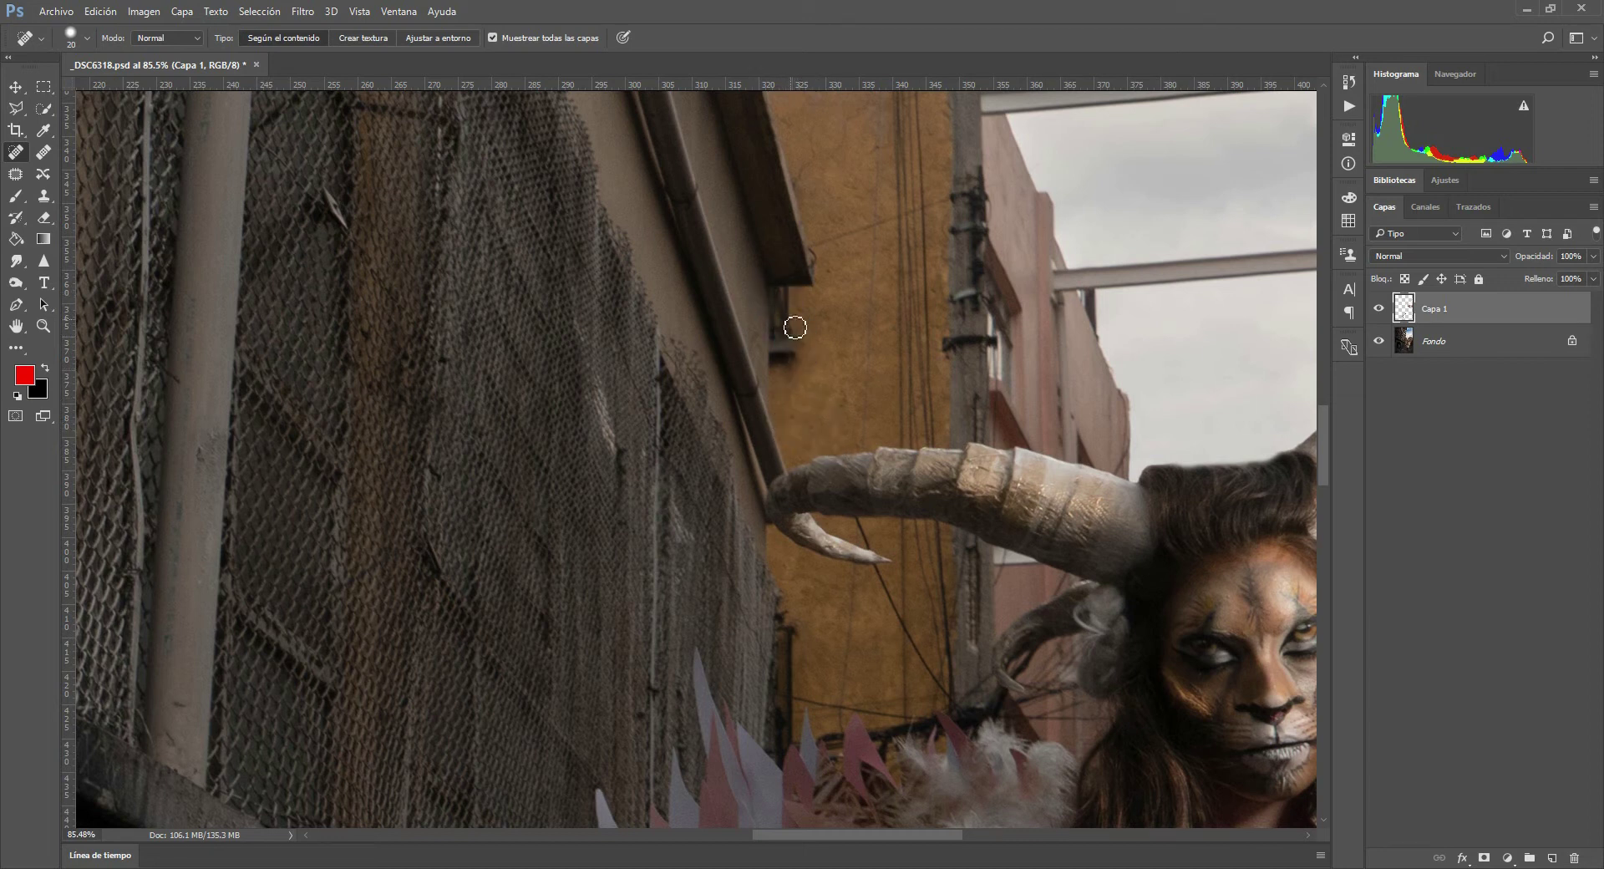
left_click_drag(815, 248, 815, 272)
left_click_drag(823, 246, 937, 192)
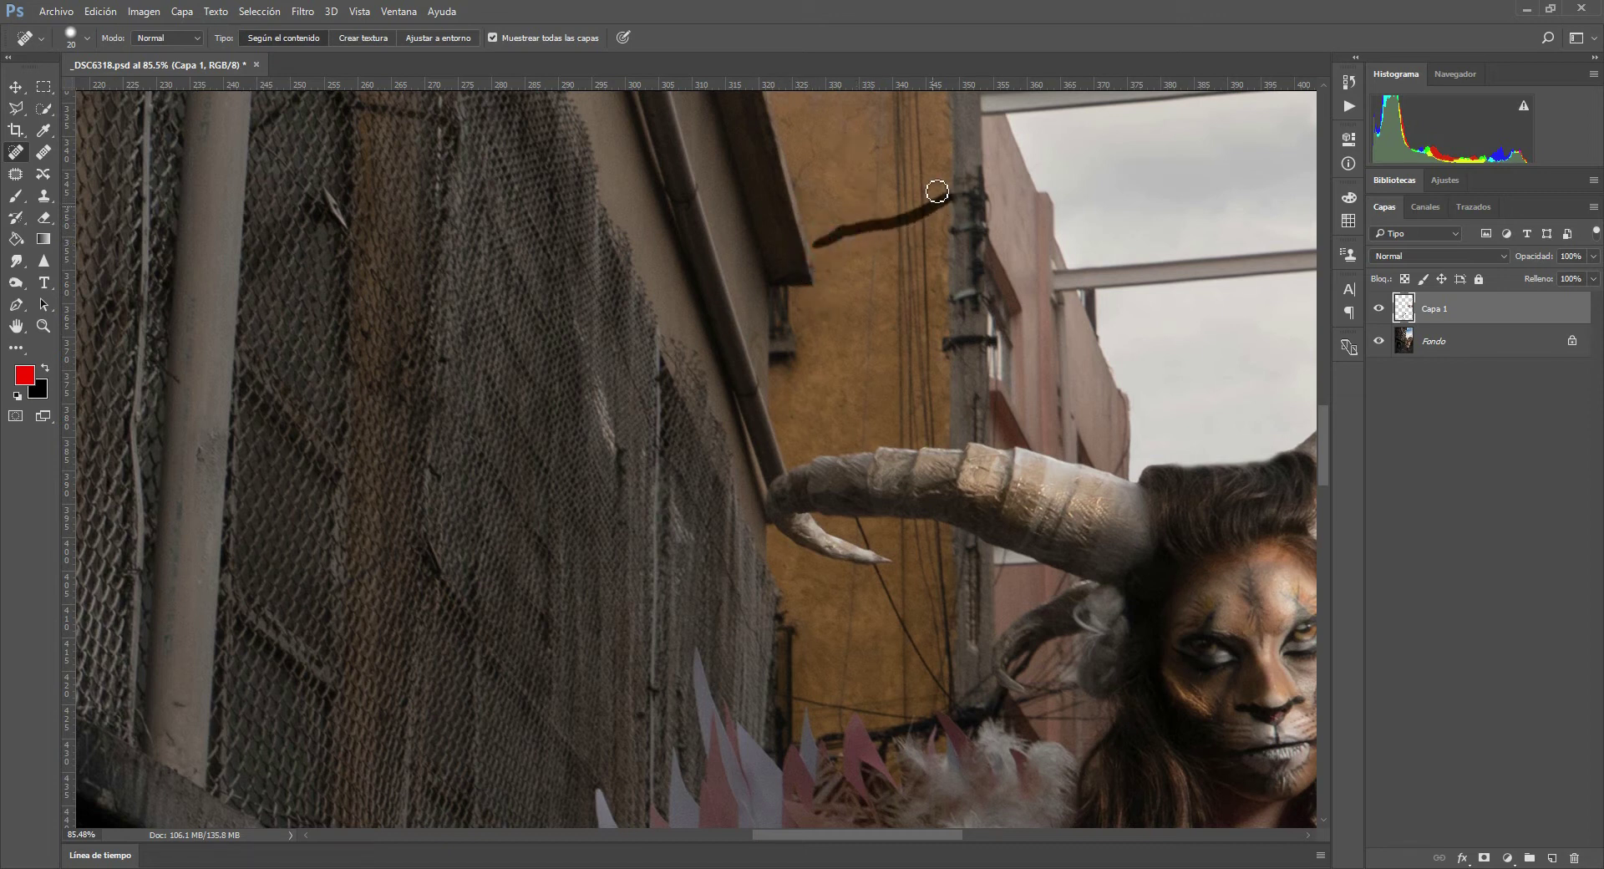
left_click(906, 205)
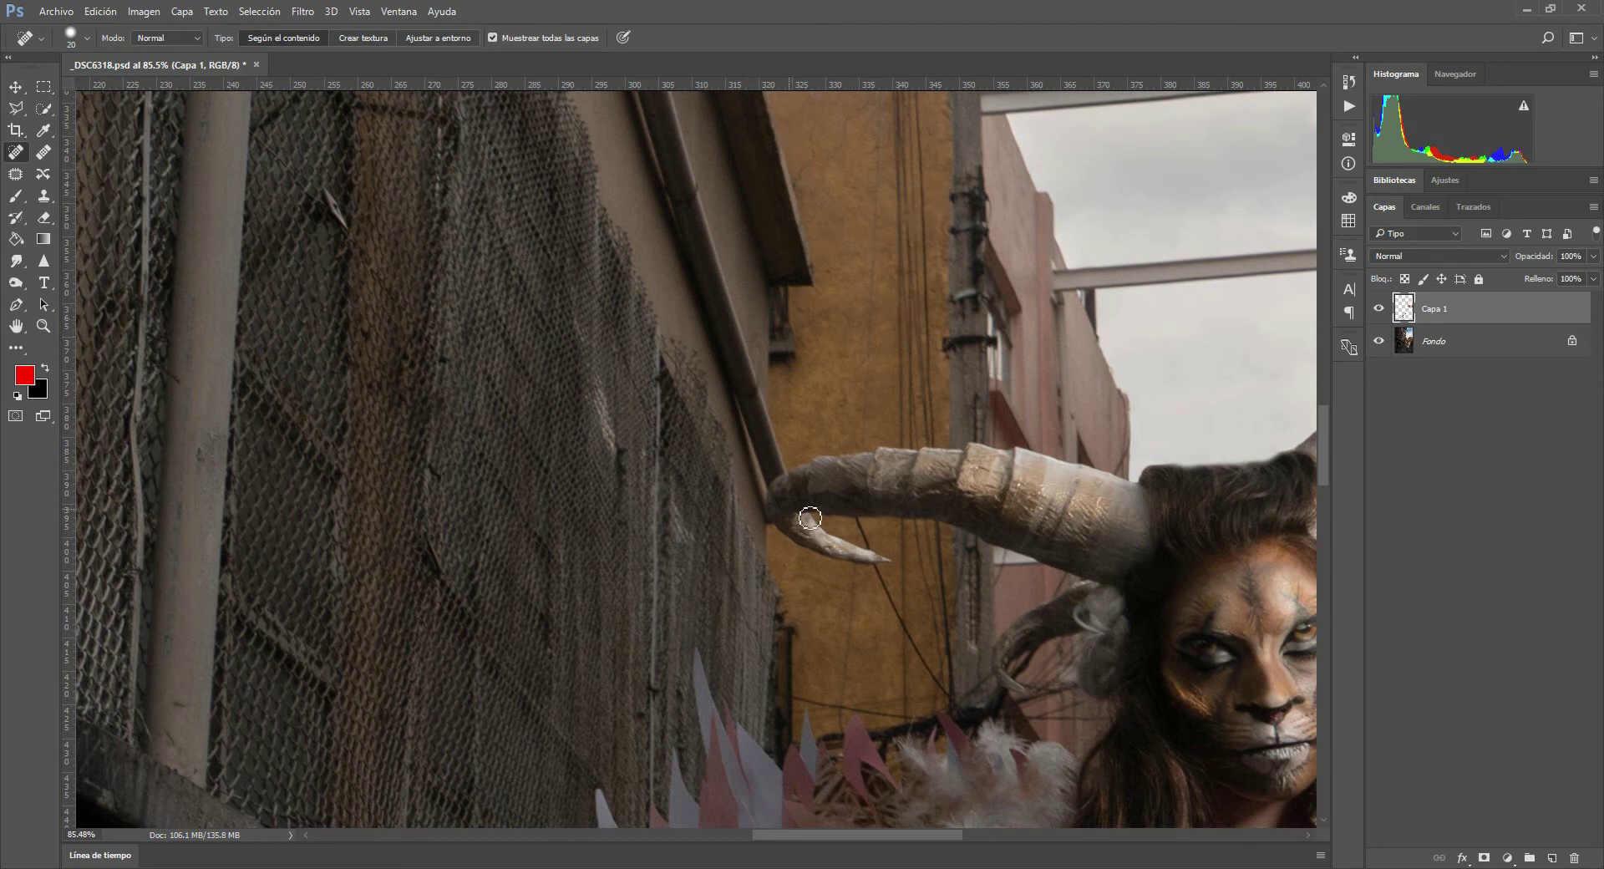
left_click_drag(725, 514, 693, 312)
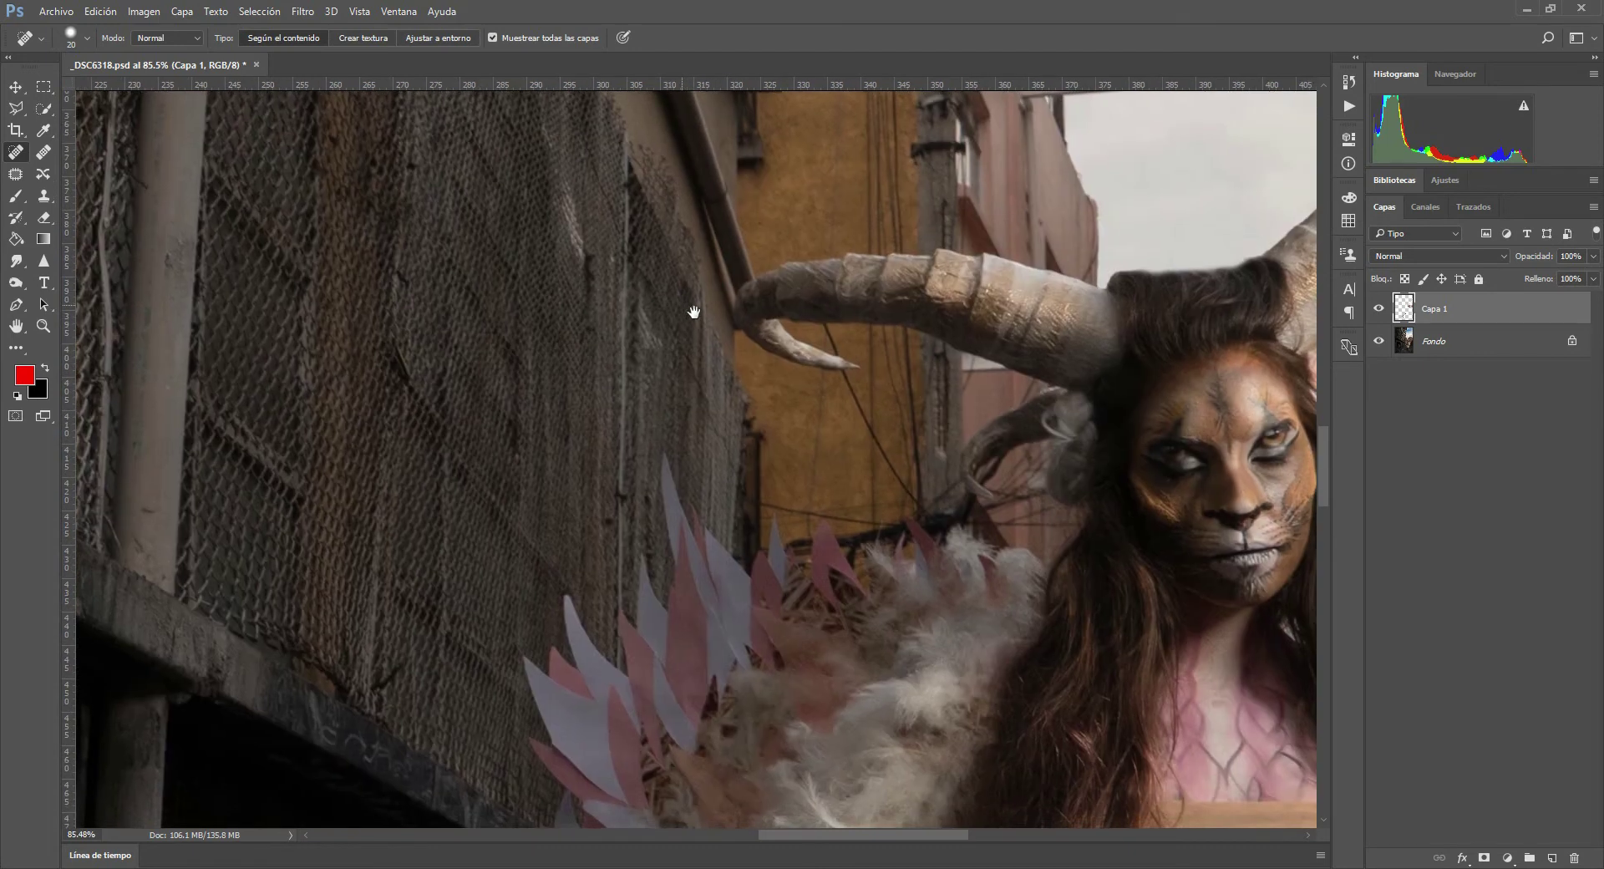
- Paint out the cable segments crossing and running below the horn tip
left_click_drag(830, 329, 799, 346)
left_click_drag(848, 381, 884, 500)
left_click_drag(873, 328, 882, 537)
left_click_drag(823, 385, 809, 547)
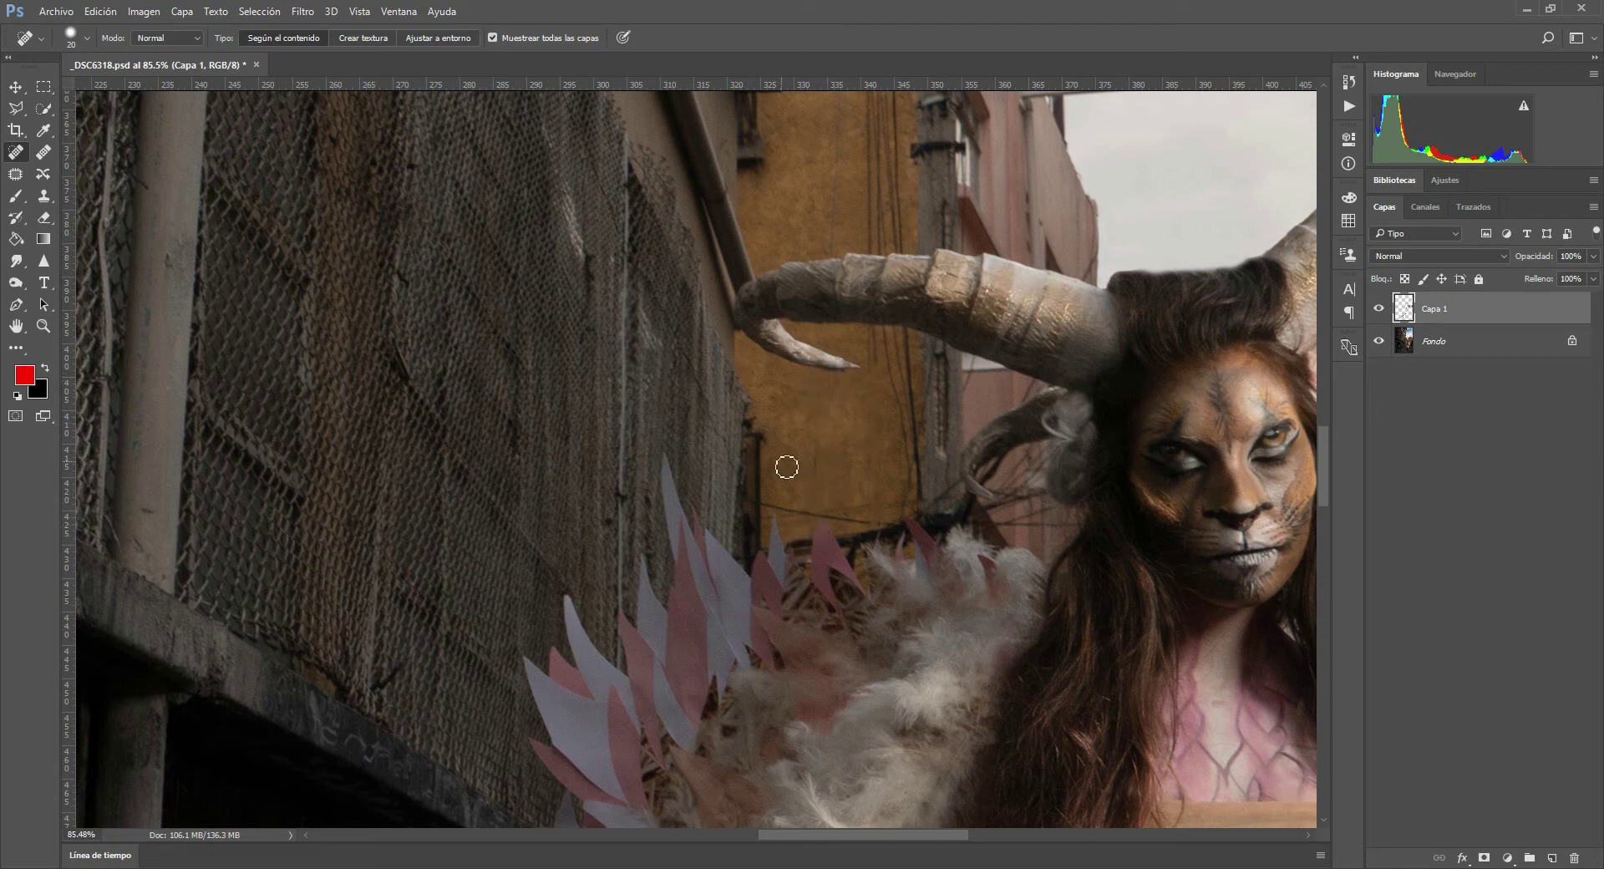
mouse_move(750, 497)
left_mouse_down()
mouse_move(893, 529)
mouse_move(702, 526)
left_mouse_up()
mouse_move(820, 519)
left_mouse_down()
mouse_move(739, 524)
mouse_move(845, 505)
mouse_move(808, 523)
left_mouse_up()
left_click_drag(990, 483, 978, 469)
- Fill the dark gaps among the pink feathers and remove the wires rising above them
left_click_drag(849, 543, 857, 559)
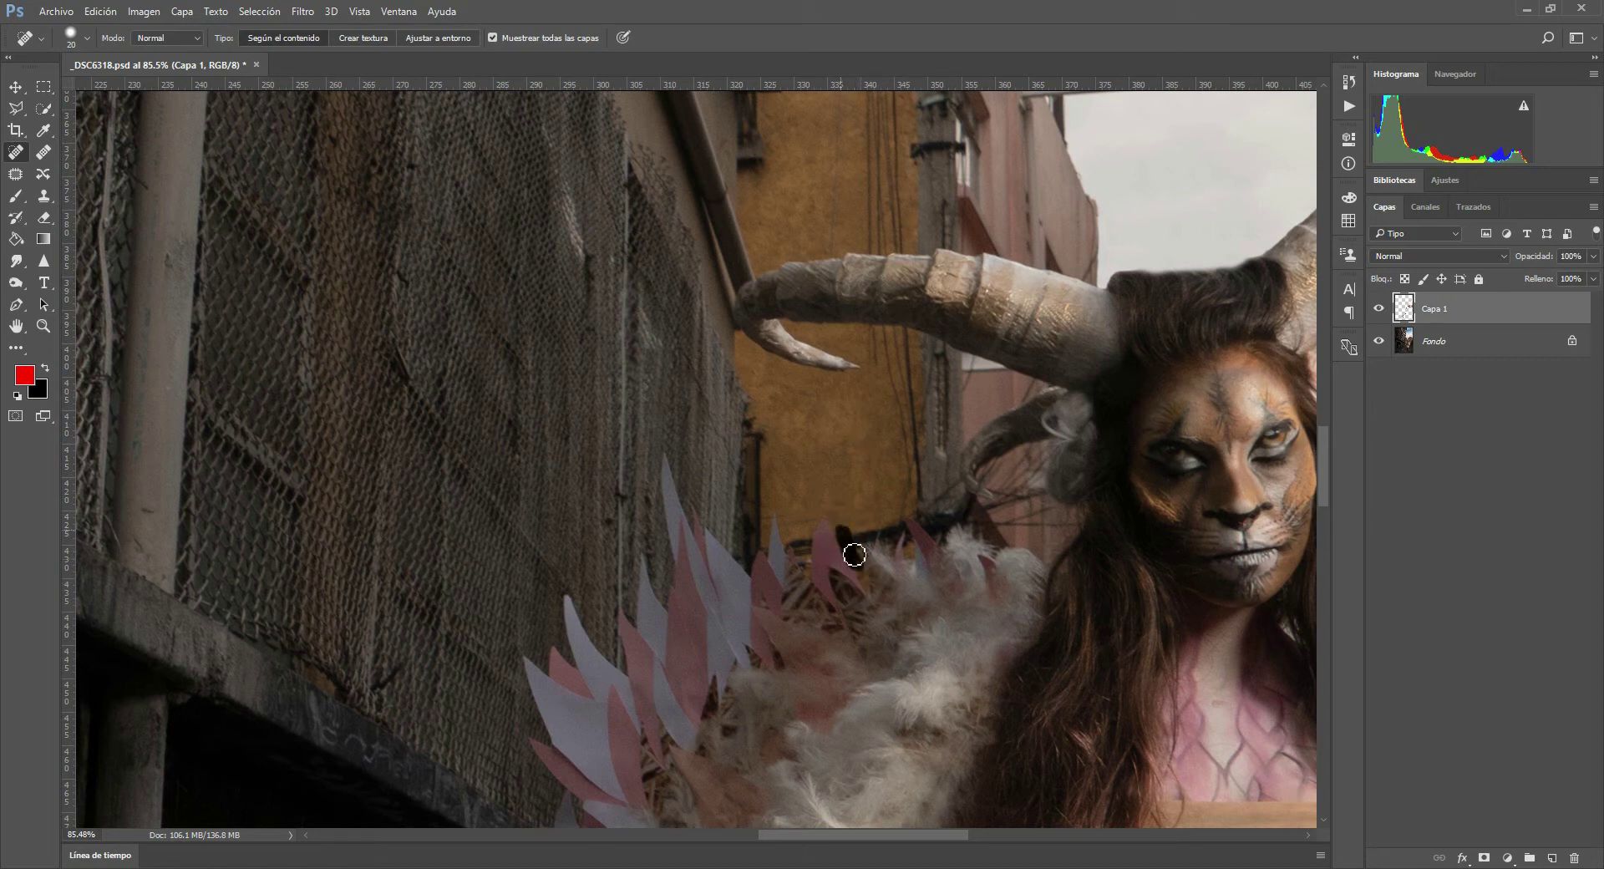
left_click(838, 528)
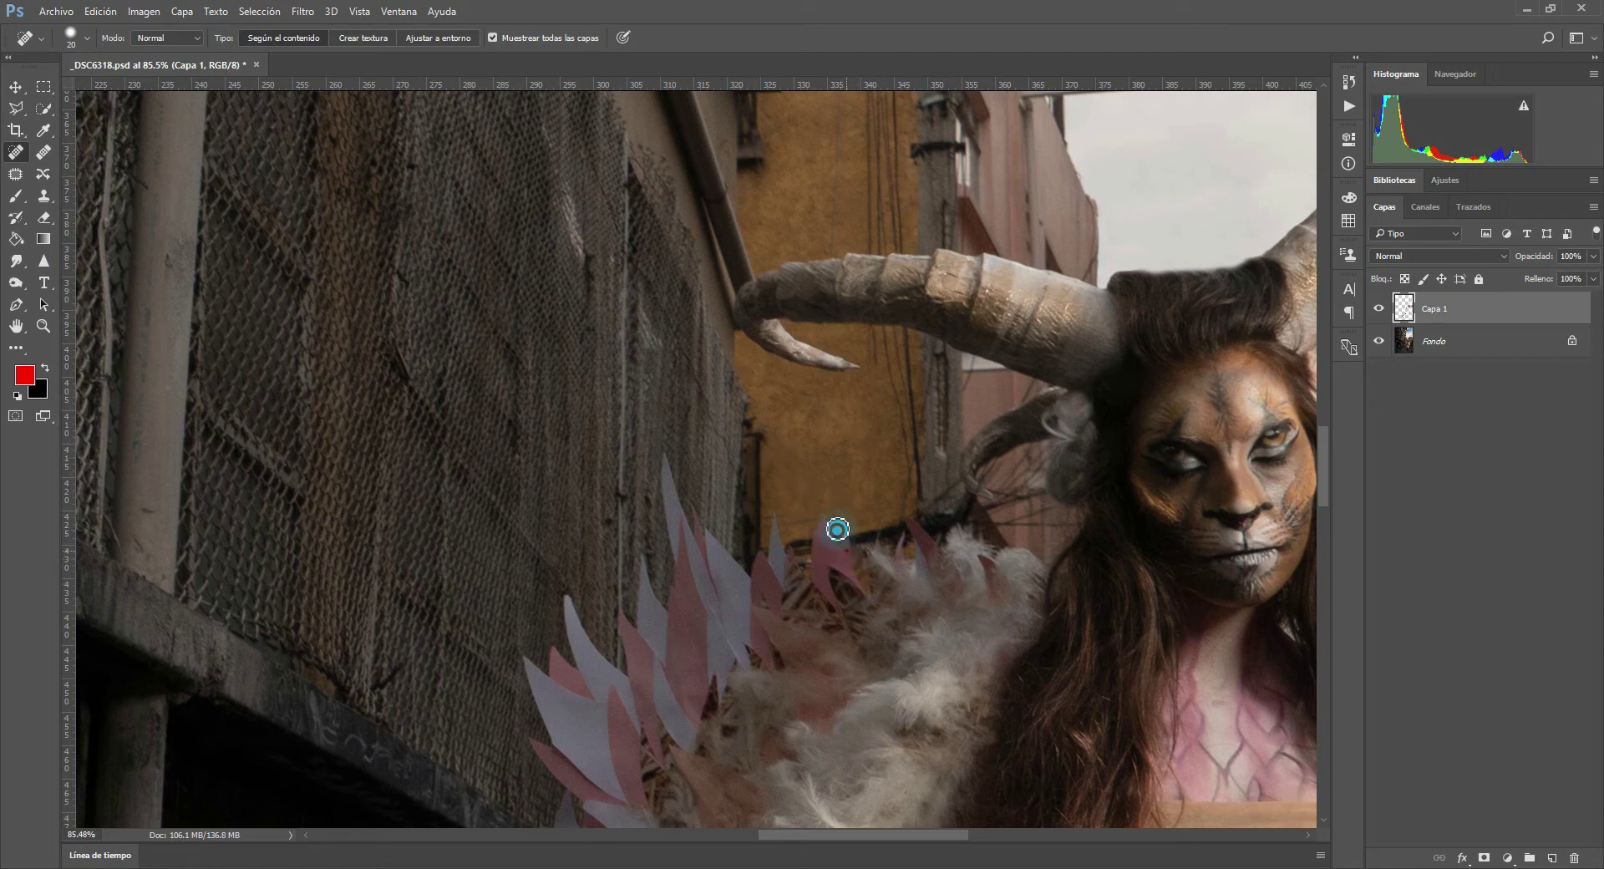
mouse_move(807, 529)
left_mouse_down()
mouse_move(798, 558)
mouse_move(813, 543)
left_mouse_up()
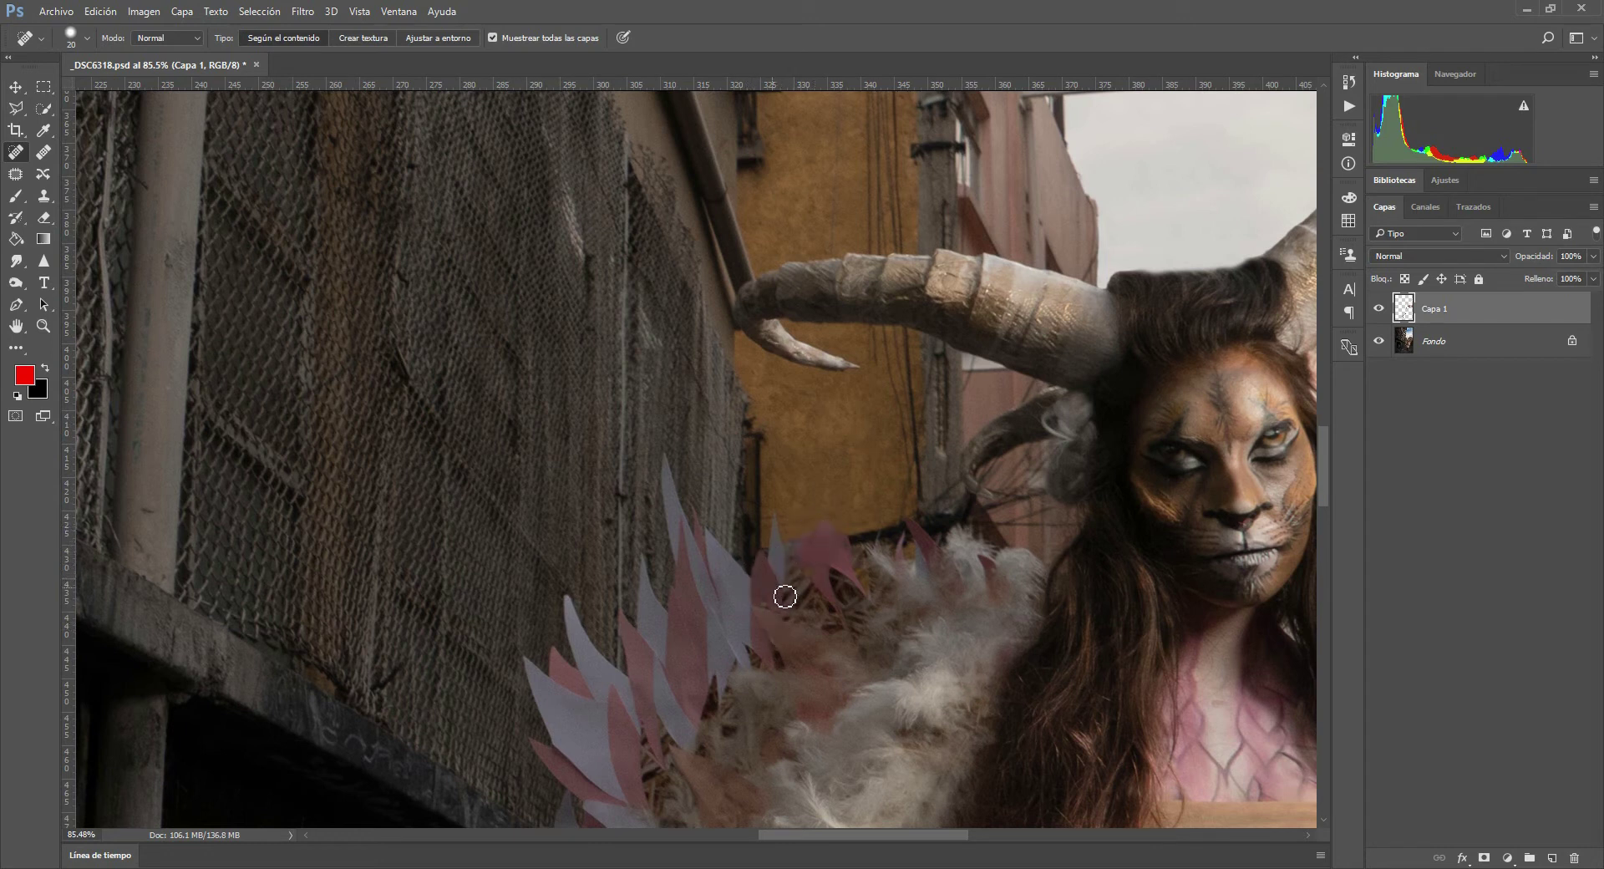
left_click(781, 556)
left_click_drag(745, 530, 745, 549)
left_click(841, 537)
left_click_drag(835, 539, 854, 528)
mouse_move(866, 536)
left_mouse_down()
mouse_move(887, 537)
mouse_move(844, 562)
left_mouse_up()
left_click_drag(883, 547, 909, 447)
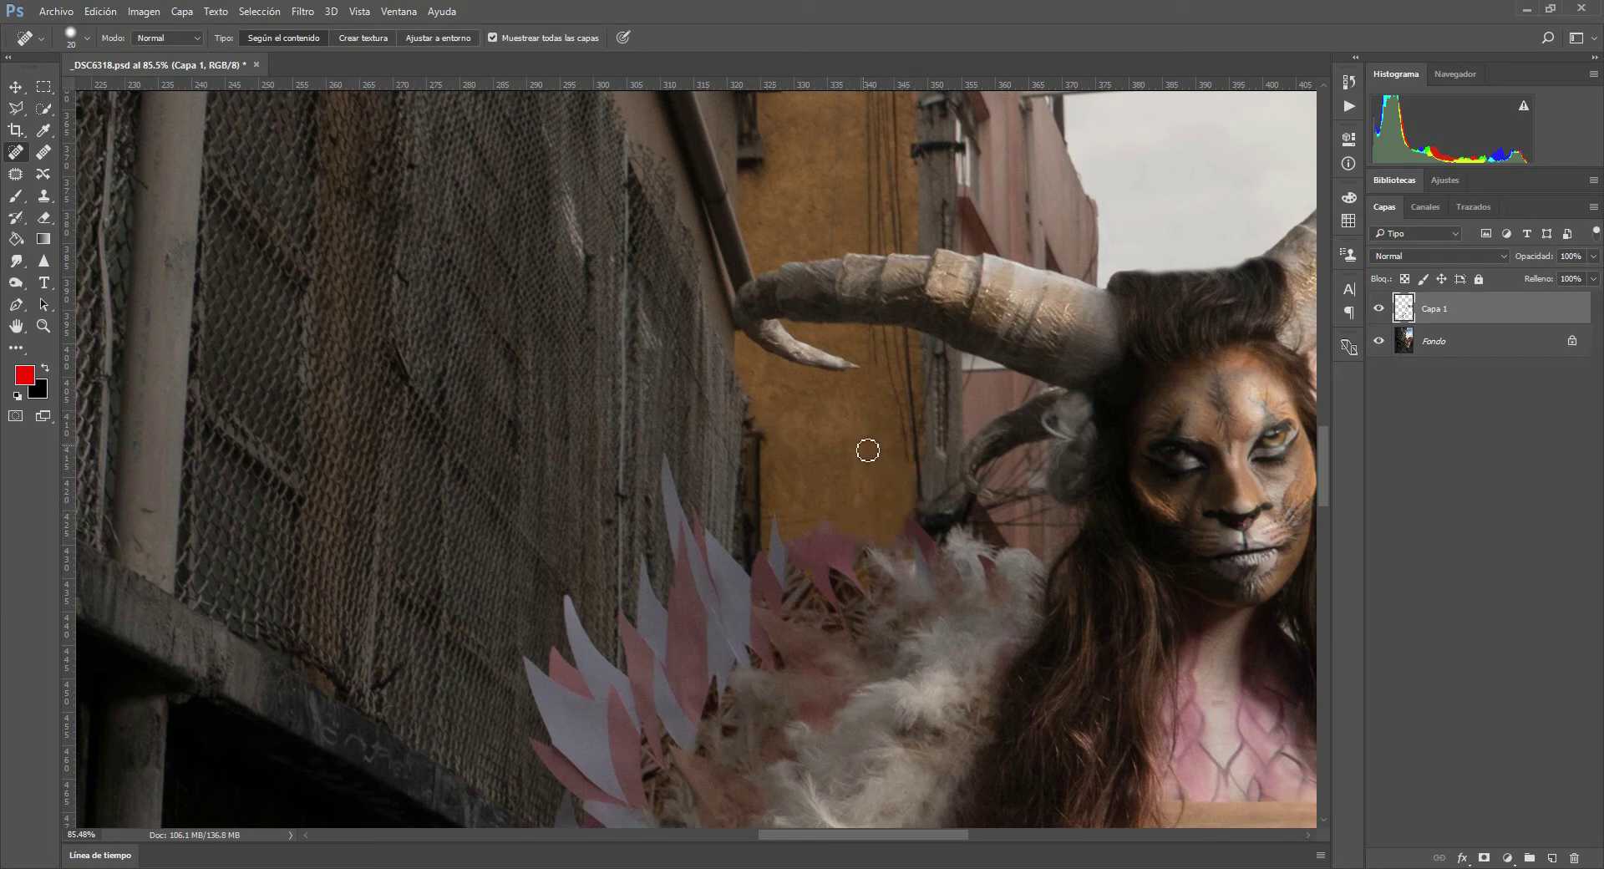
left_click_drag(891, 504, 892, 476)
left_click_drag(880, 528, 868, 459)
left_click_drag(687, 475, 657, 455)
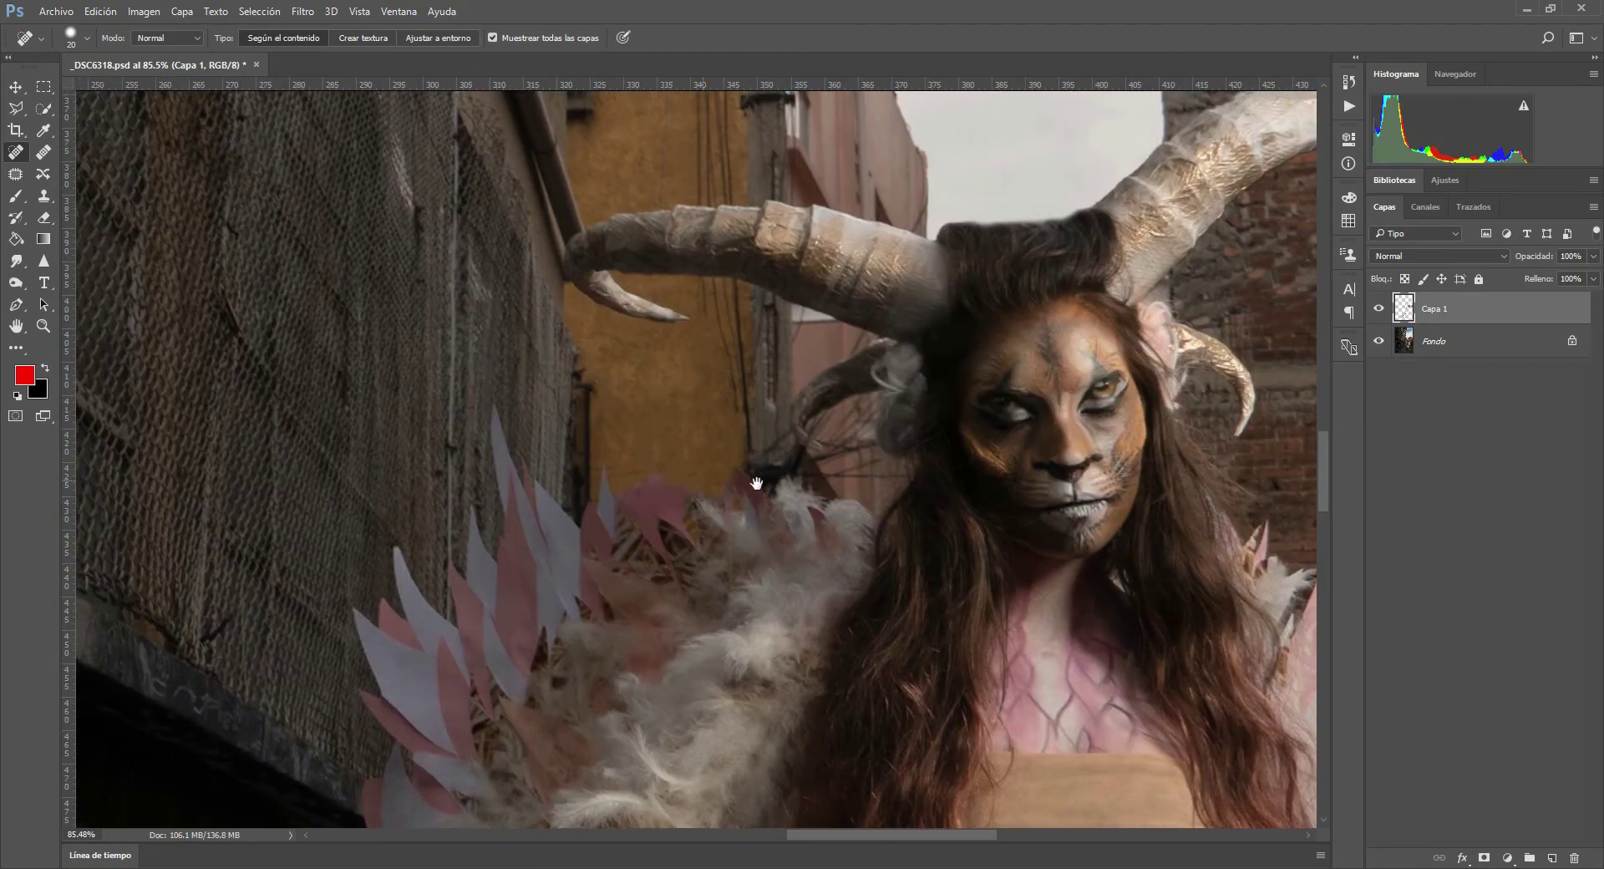
- Remove the wires between horn and hair and the cable down the yellow wall
mouse_move(823, 477)
left_mouse_down()
mouse_move(902, 476)
mouse_move(849, 469)
mouse_move(870, 462)
left_mouse_up()
left_click_drag(734, 284, 737, 437)
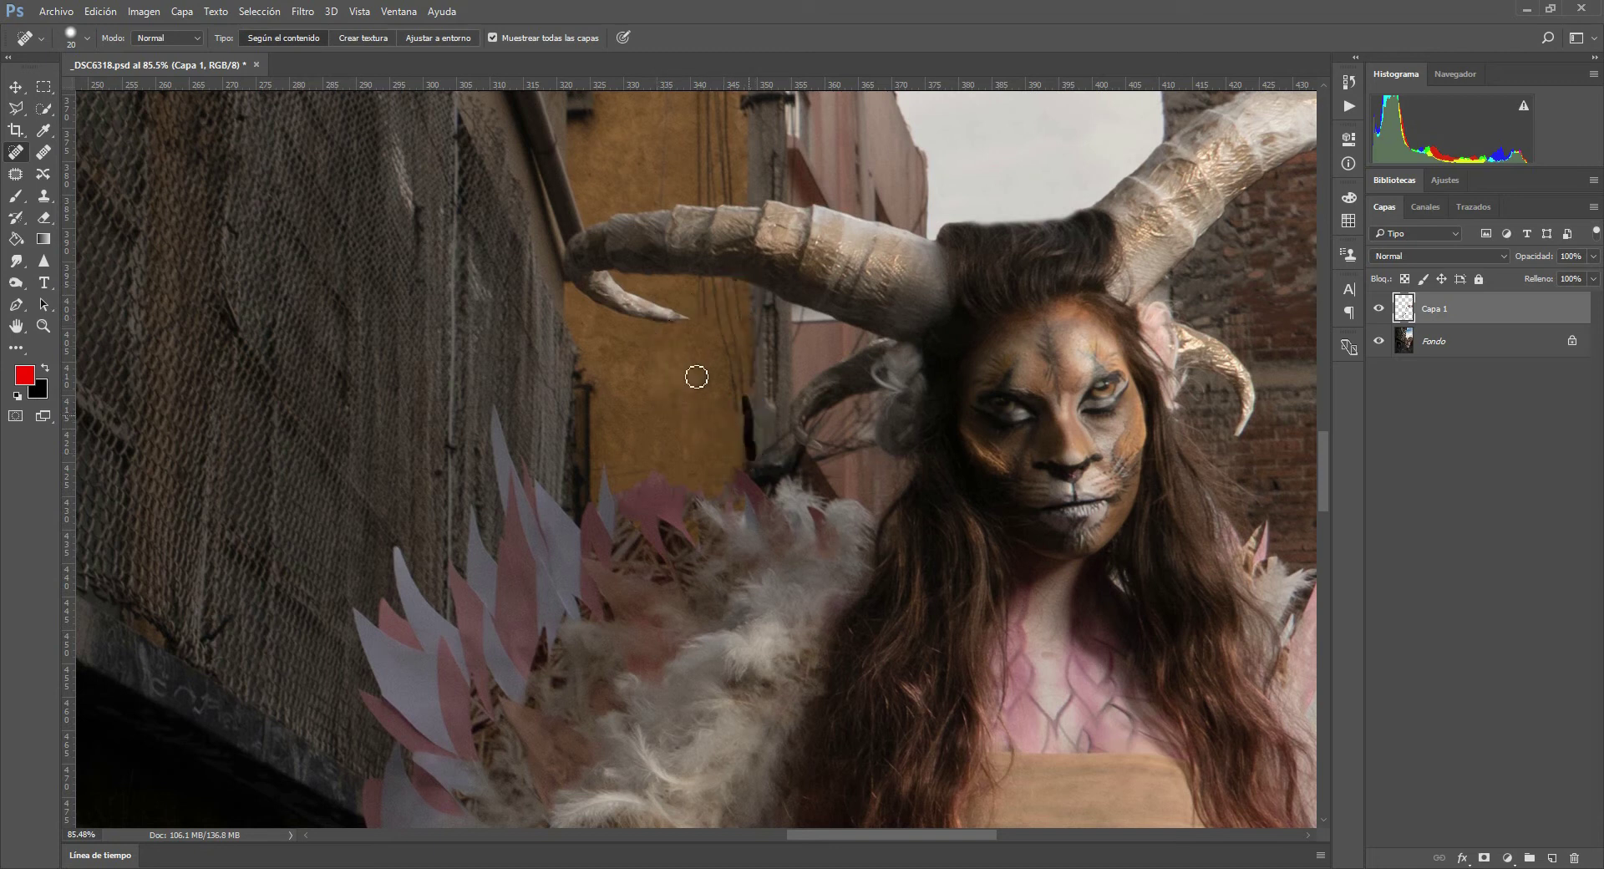
mouse_move(742, 422)
left_mouse_down()
mouse_move(715, 274)
mouse_move(735, 430)
left_mouse_up()
left_click_drag(734, 288, 736, 415)
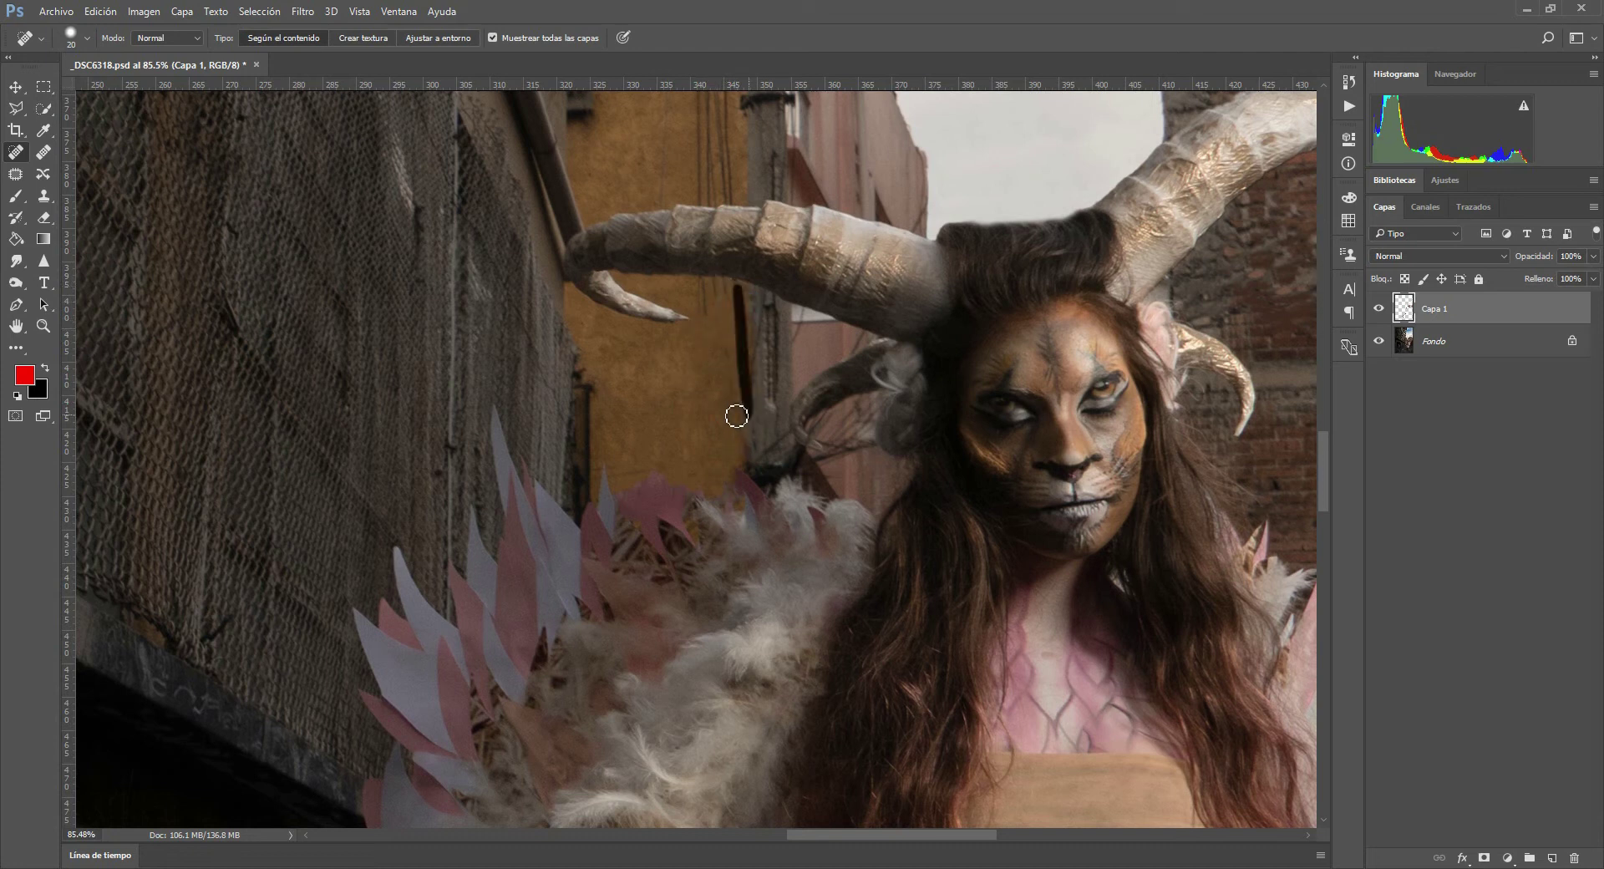
left_click_drag(733, 358, 742, 439)
left_click_drag(739, 384, 744, 443)
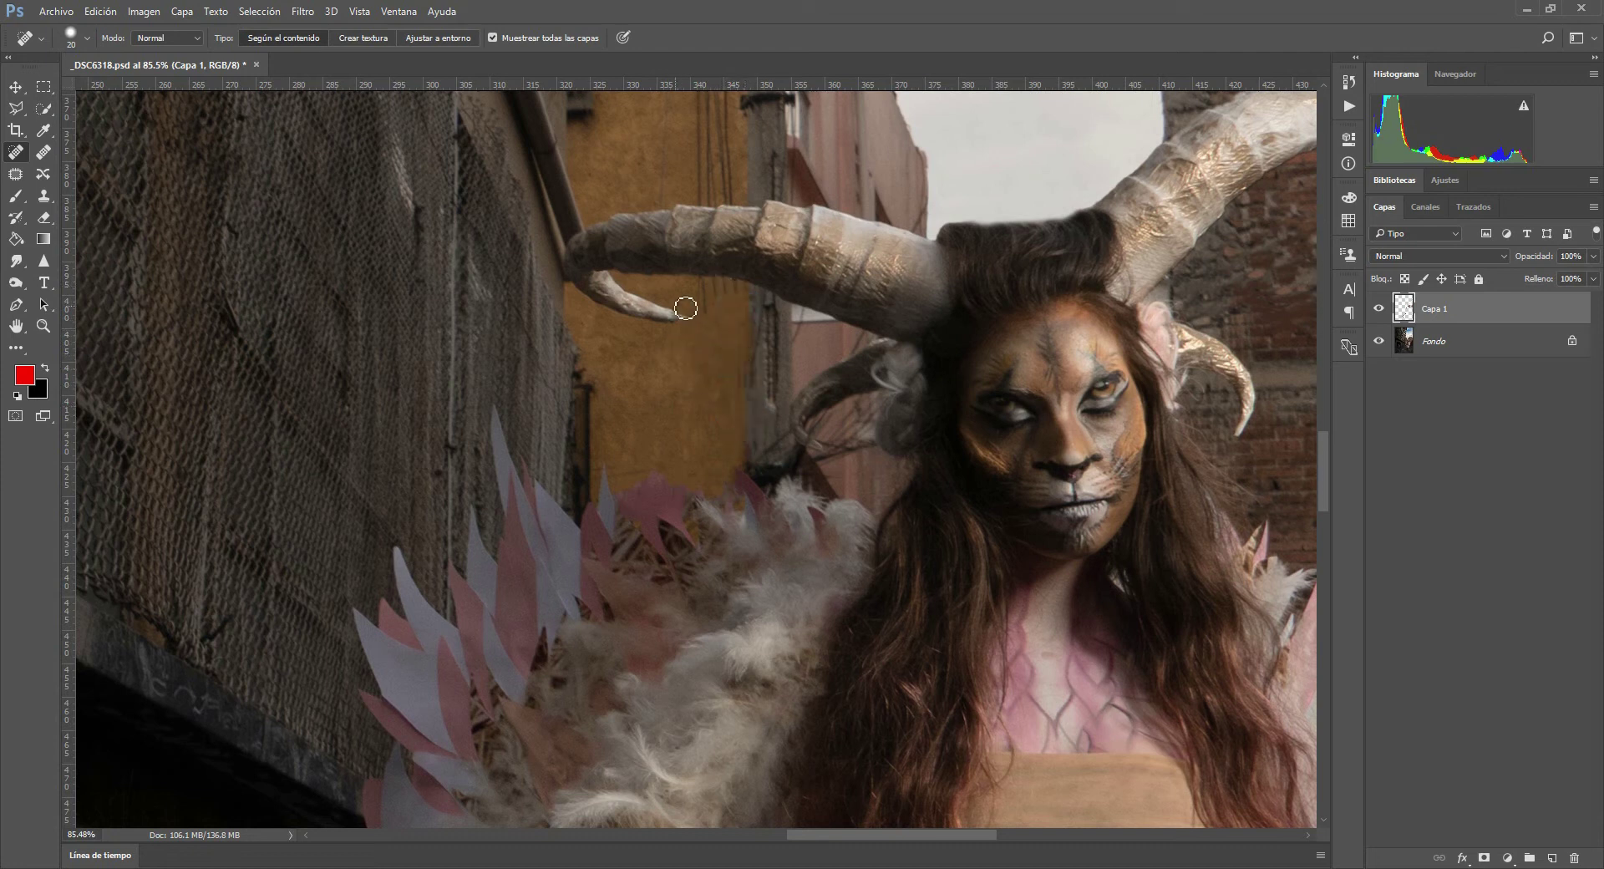
- Heal the wire under the horn and a spot by its tip, dismissing the sampling warning
mouse_move(681, 289)
left_mouse_down()
mouse_move(744, 291)
mouse_move(708, 280)
mouse_move(728, 275)
mouse_move(695, 329)
left_mouse_up()
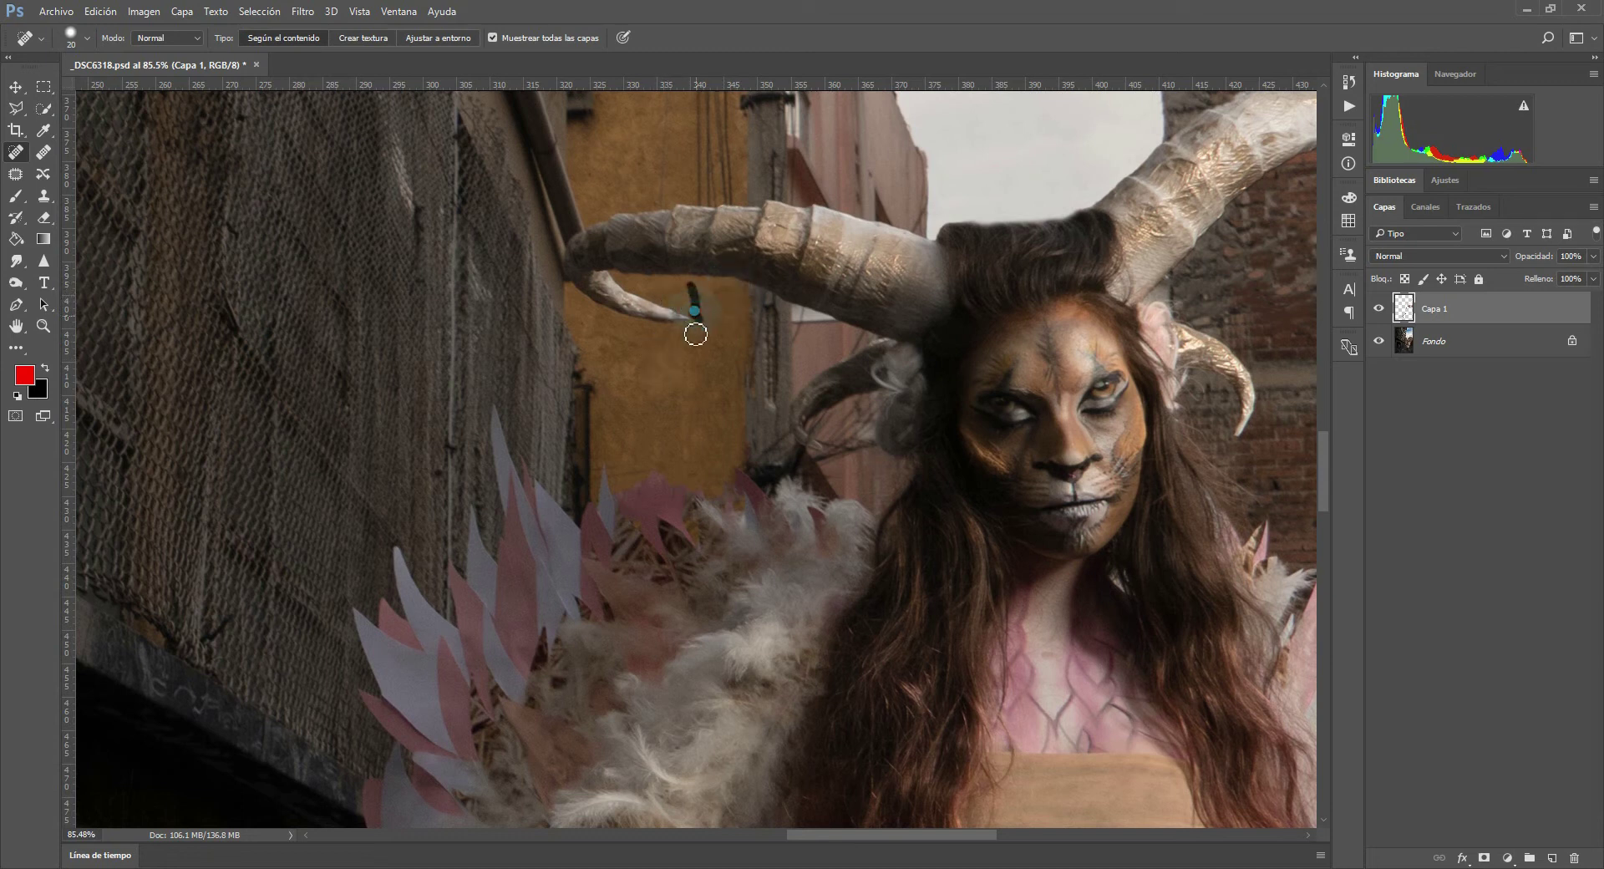
left_click(579, 275, "alt")
left_click(850, 354)
left_click_drag(624, 274, 669, 586)
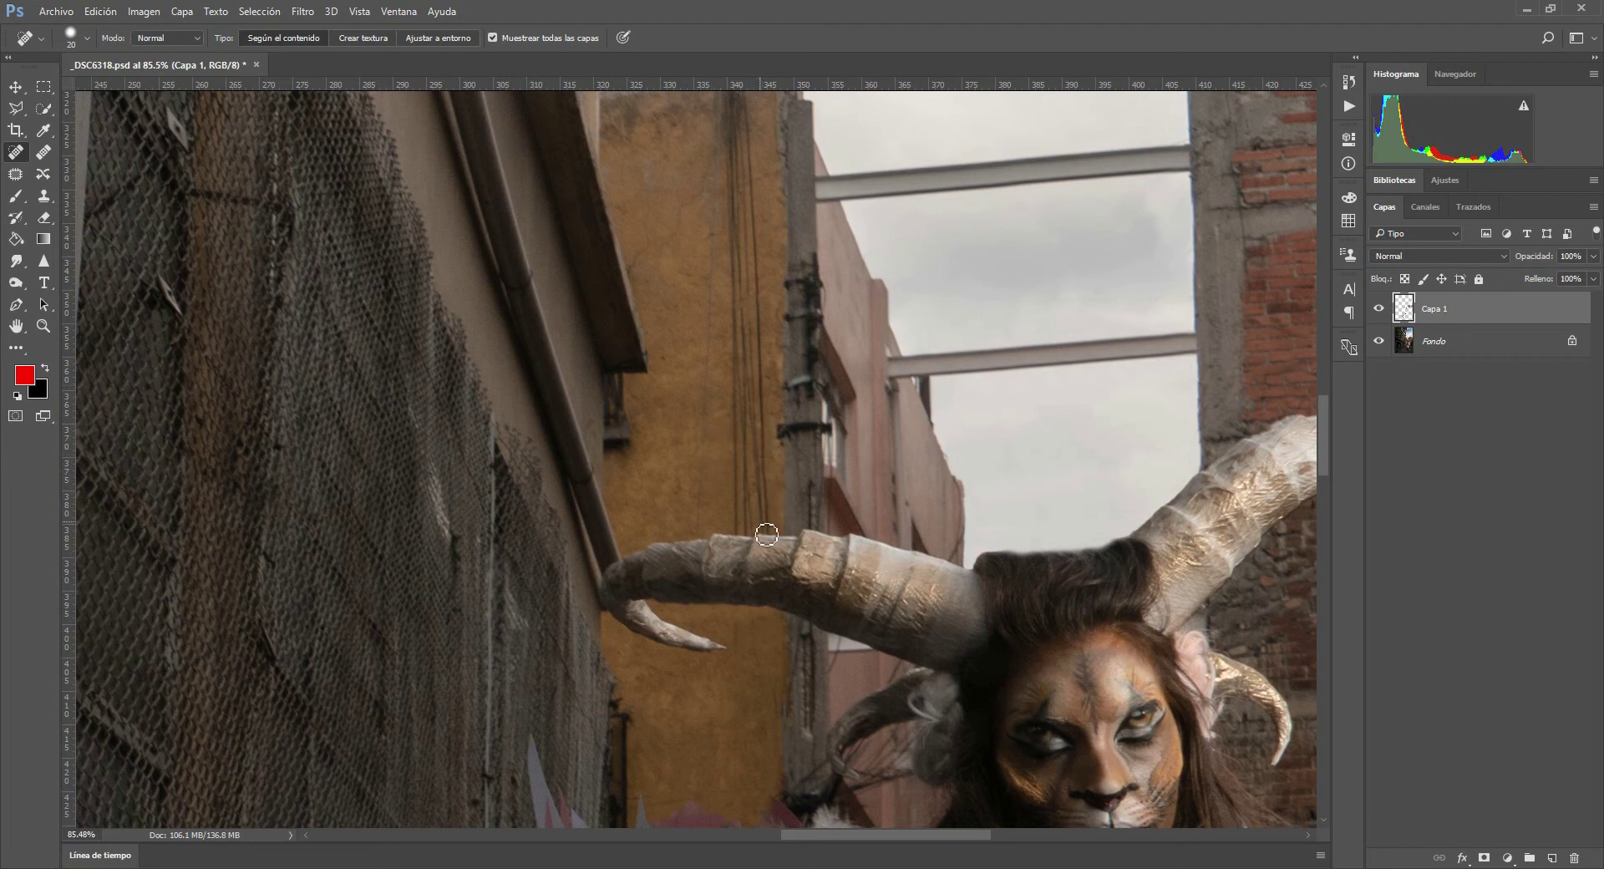
- Heal the cable from just above the horn all the way to the yellow wall's top
left_click_drag(773, 537, 743, 526)
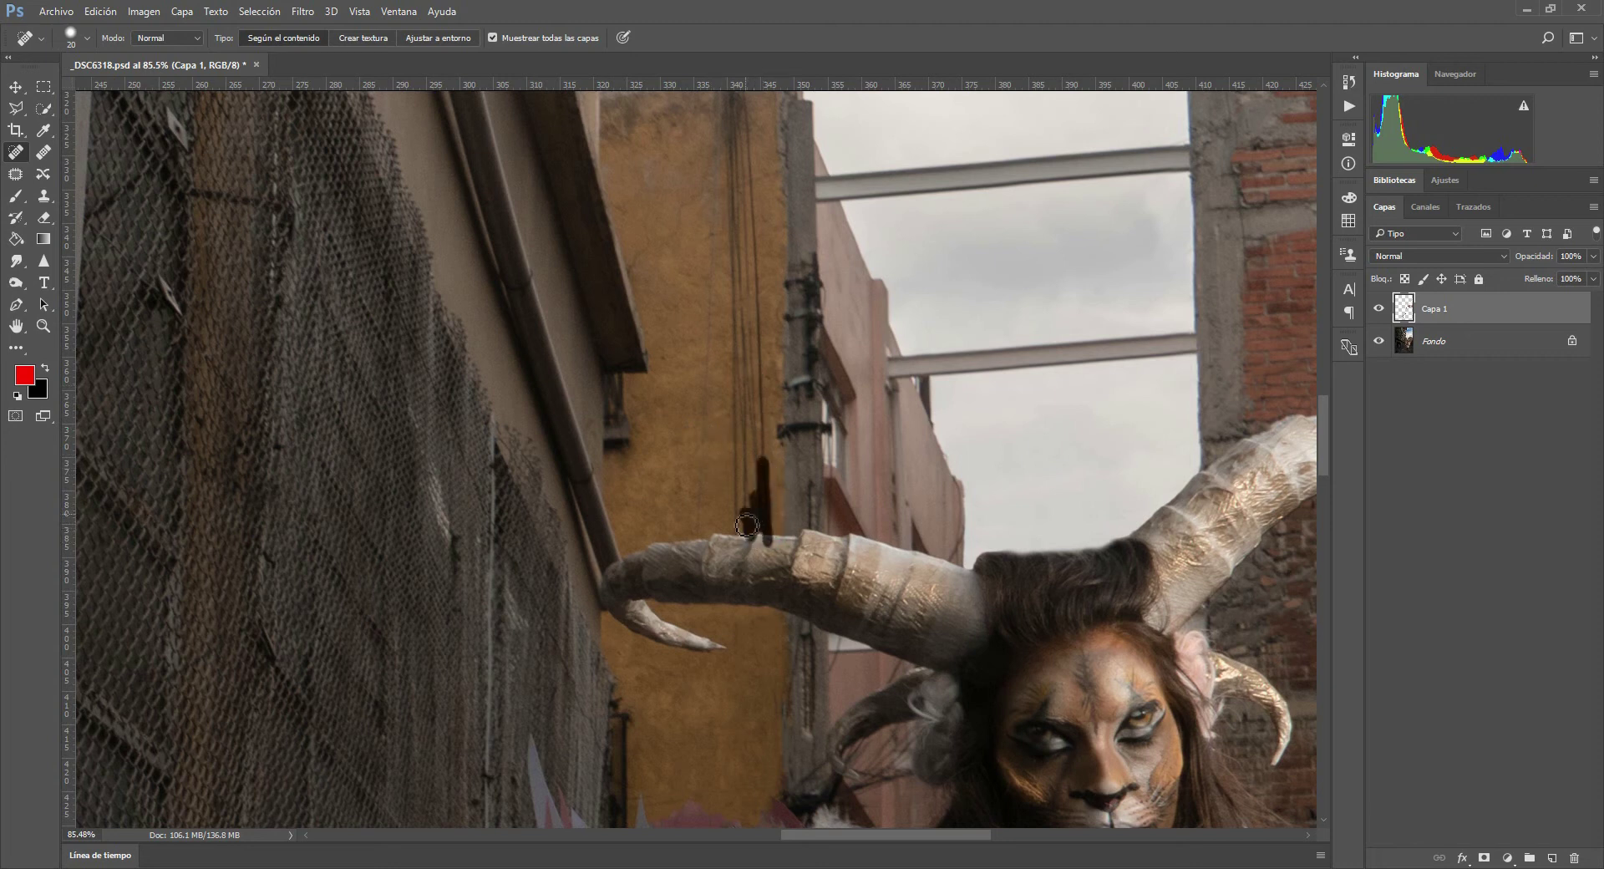
left_click_drag(744, 527, 684, 460)
left_click_drag(740, 526, 765, 529)
left_click_drag(762, 443, 746, 479)
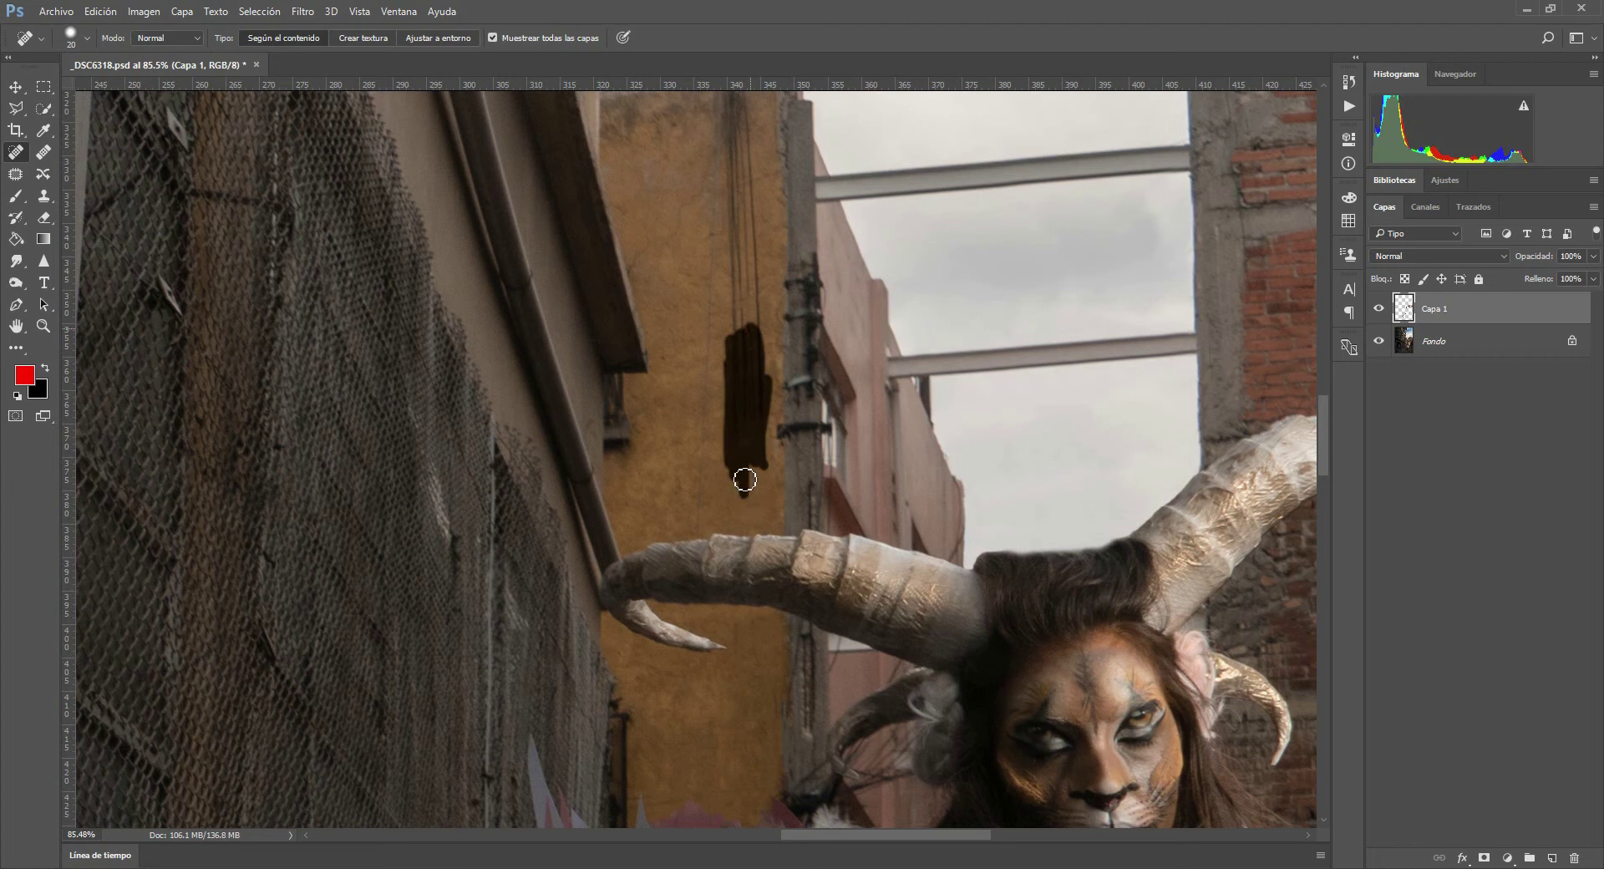
left_click_drag(751, 376, 765, 459)
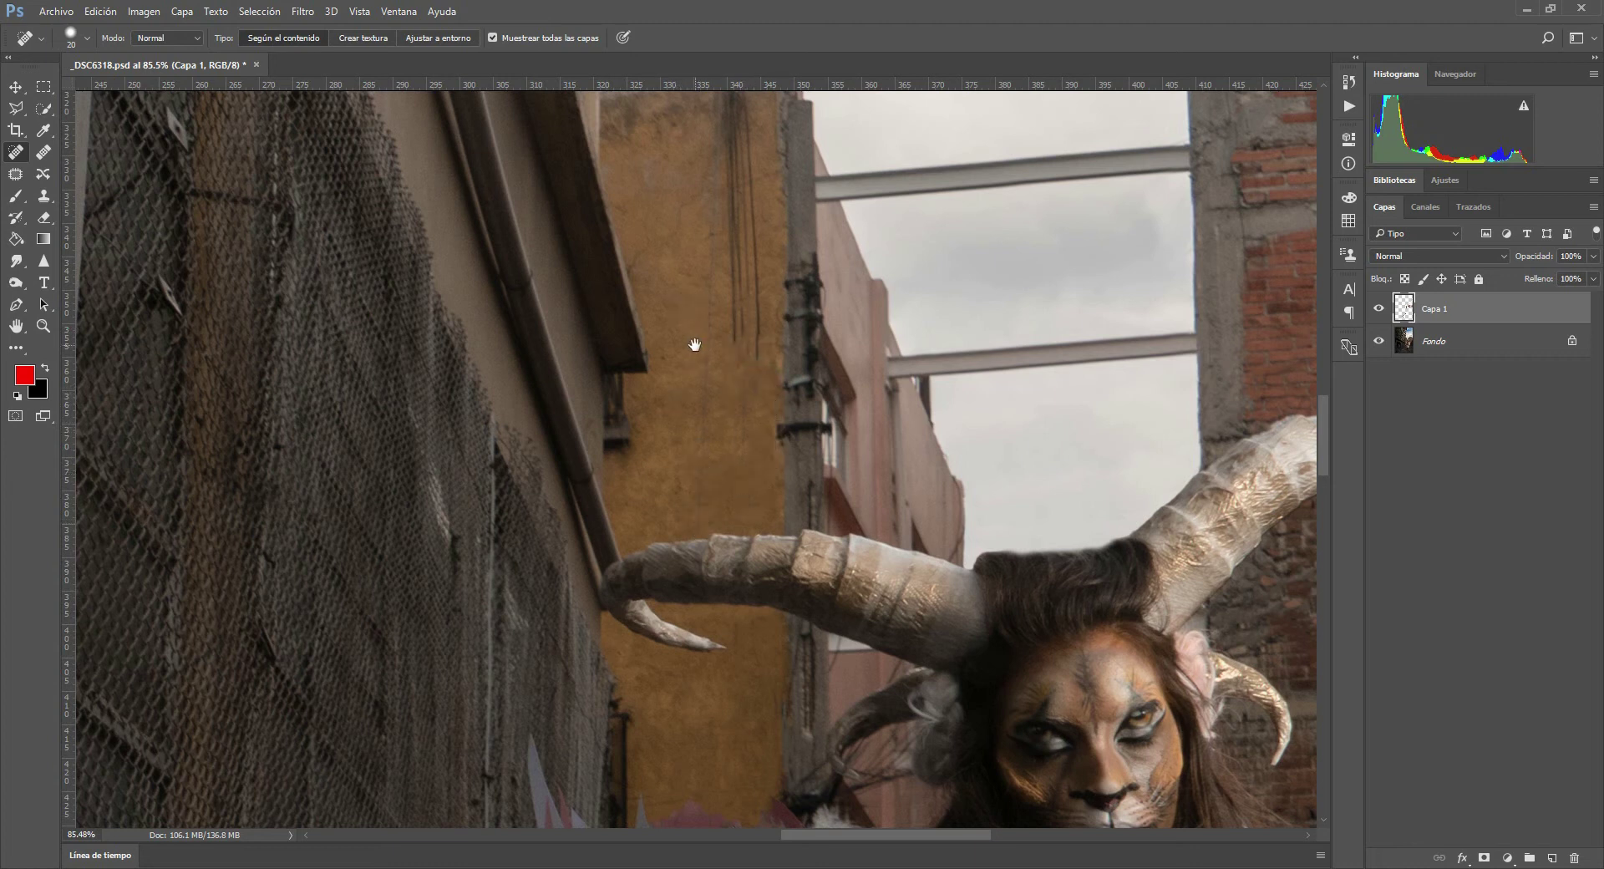
left_click_drag(694, 345, 693, 467)
mouse_move(745, 551)
left_mouse_down()
mouse_move(741, 365)
mouse_move(734, 476)
mouse_move(756, 383)
mouse_move(749, 505)
left_mouse_up()
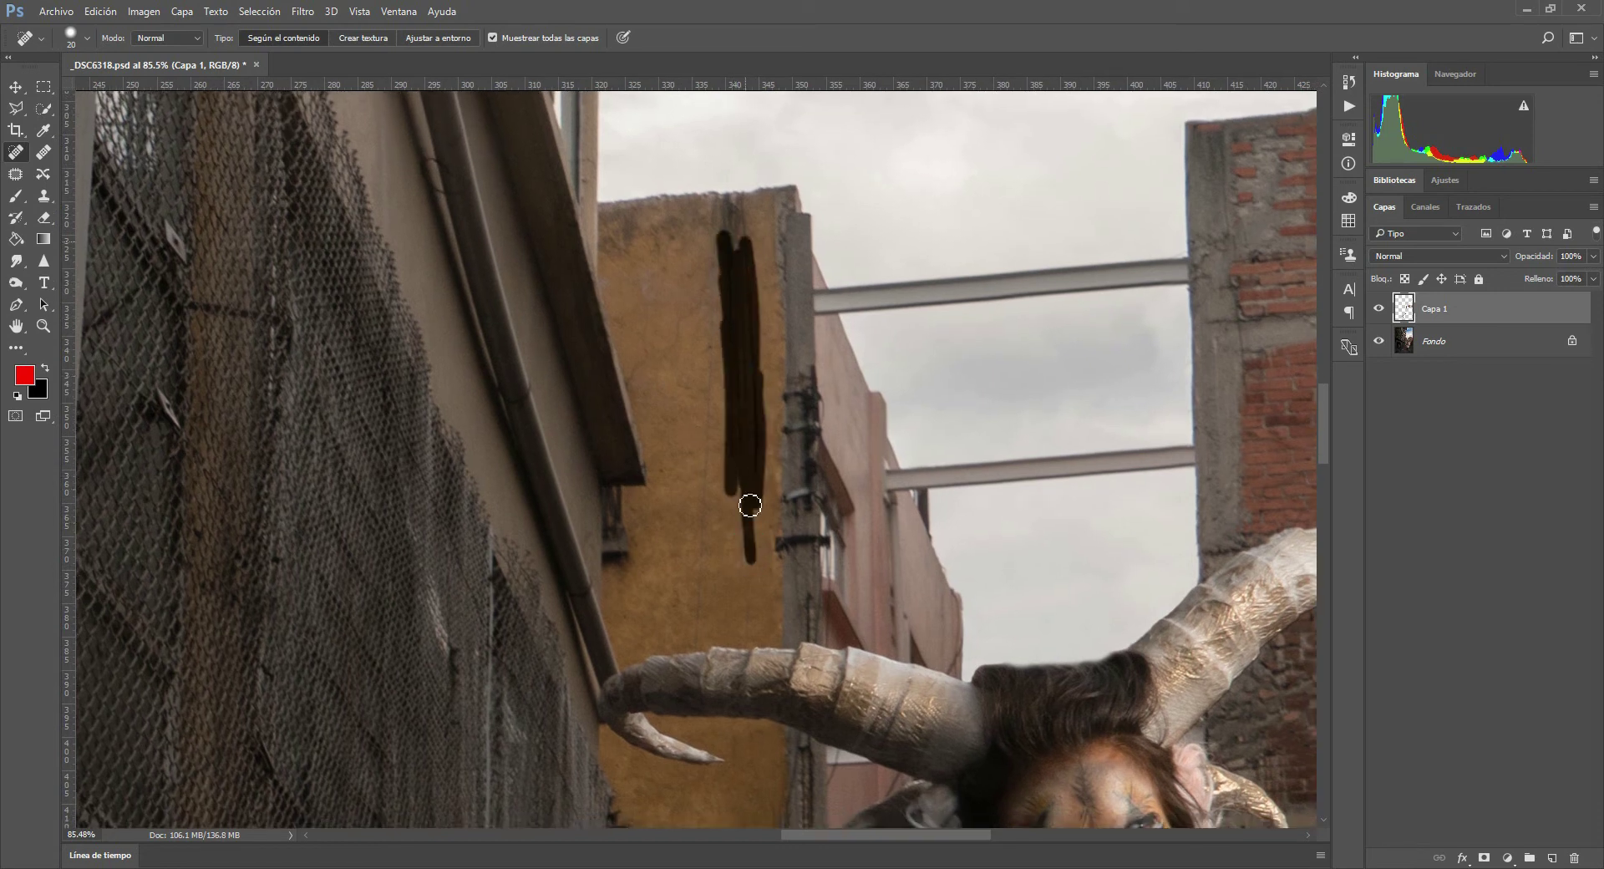
mouse_move(739, 274)
left_mouse_down()
mouse_move(732, 226)
mouse_move(725, 251)
mouse_move(740, 209)
left_mouse_up()
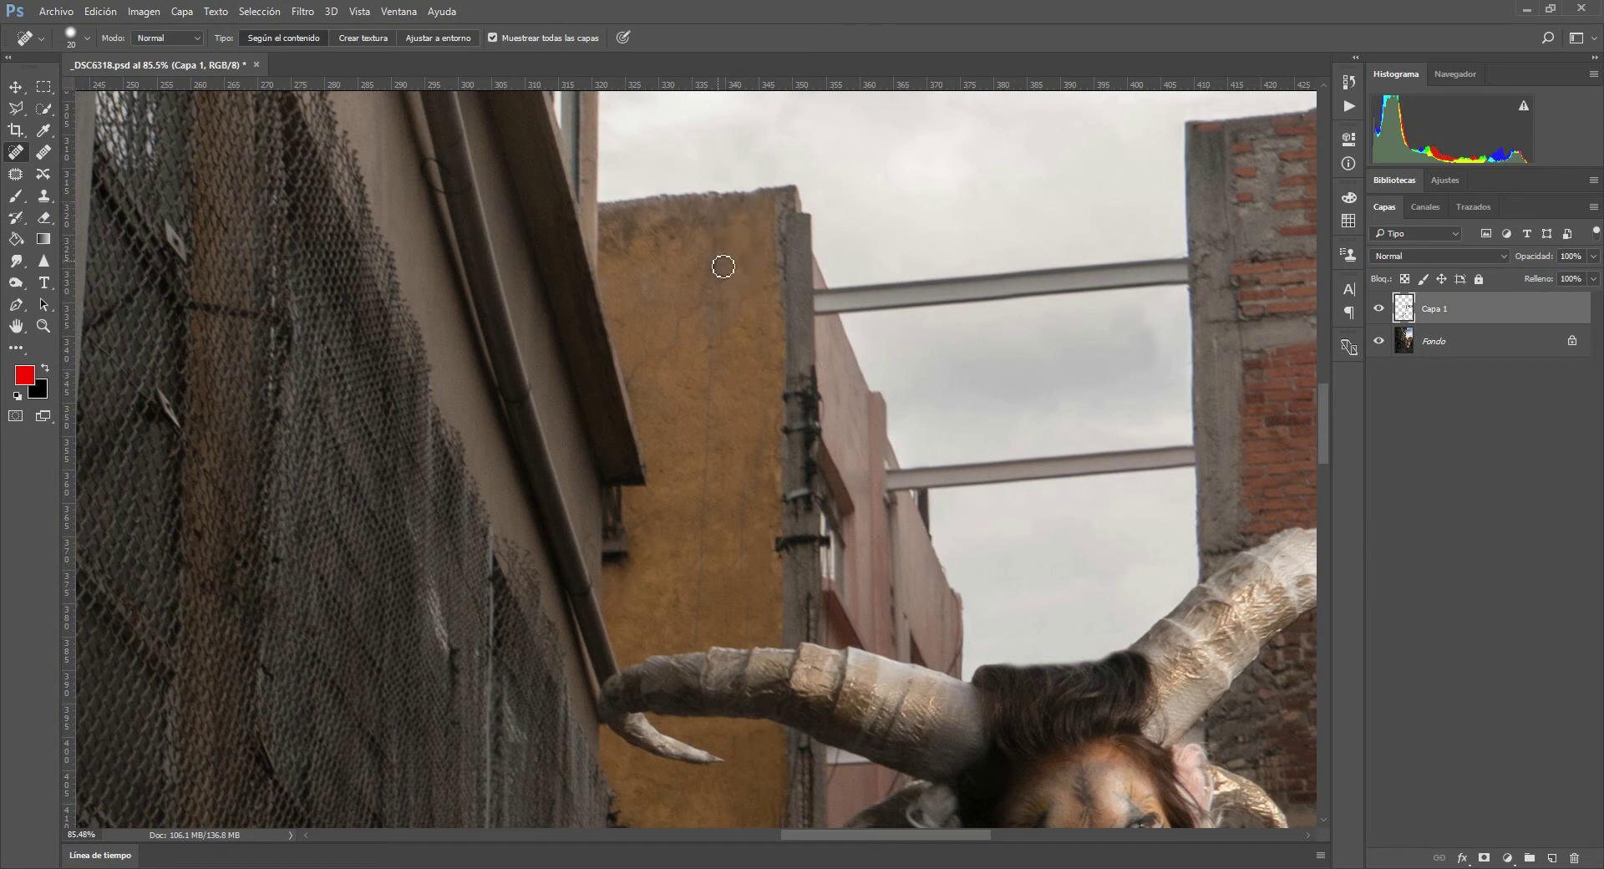
mouse_move(540, 469)
left_mouse_down()
mouse_move(526, 311)
mouse_move(482, 303)
left_mouse_up()
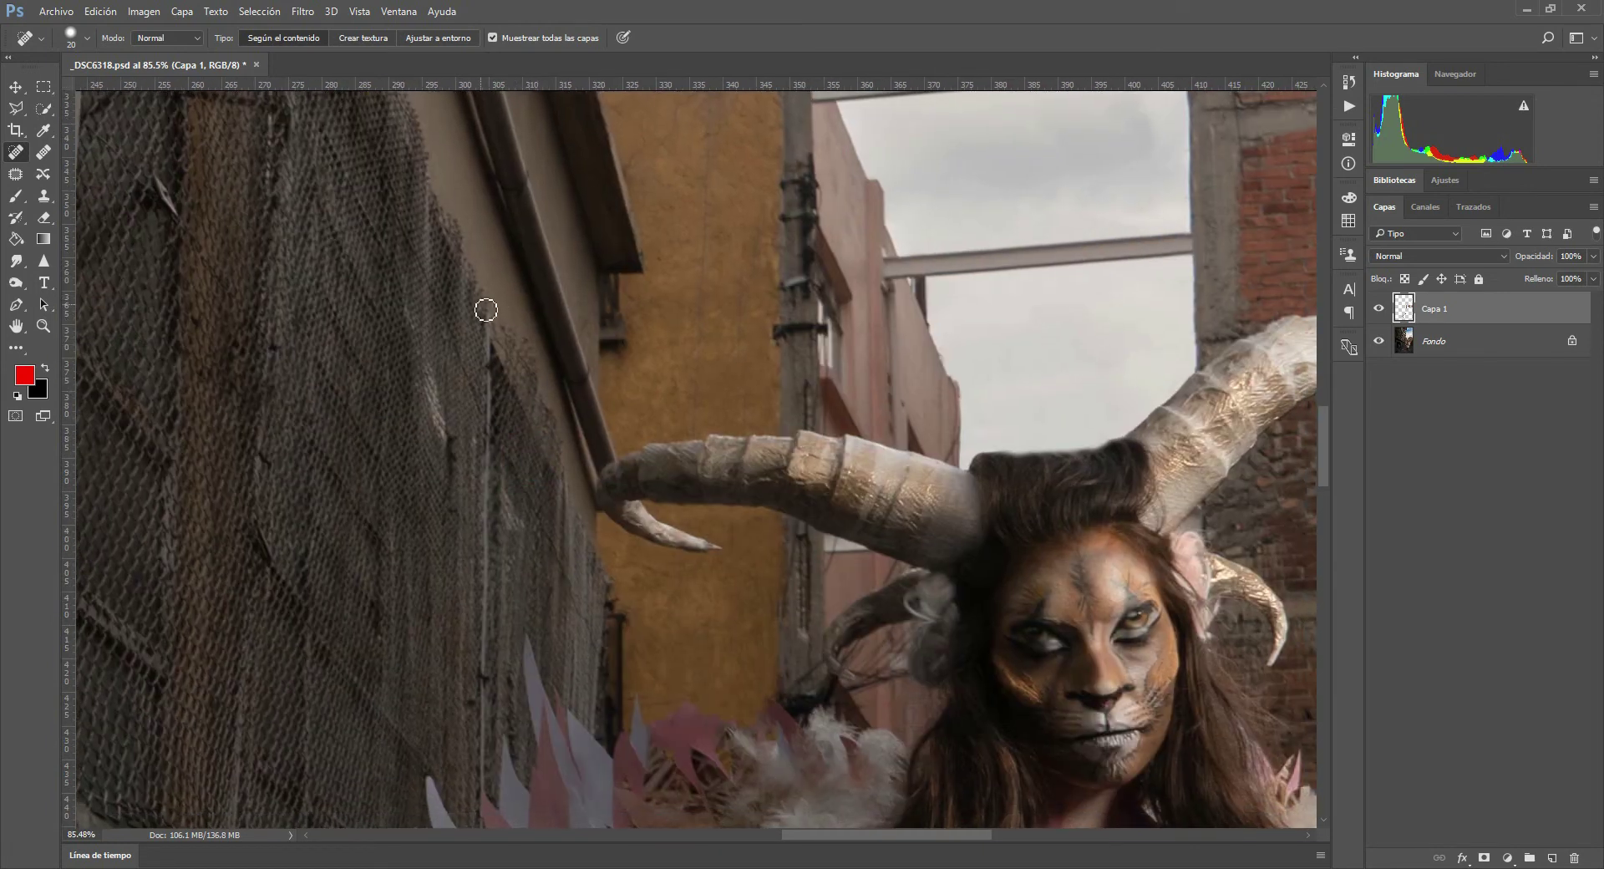
left_click(1379, 310)
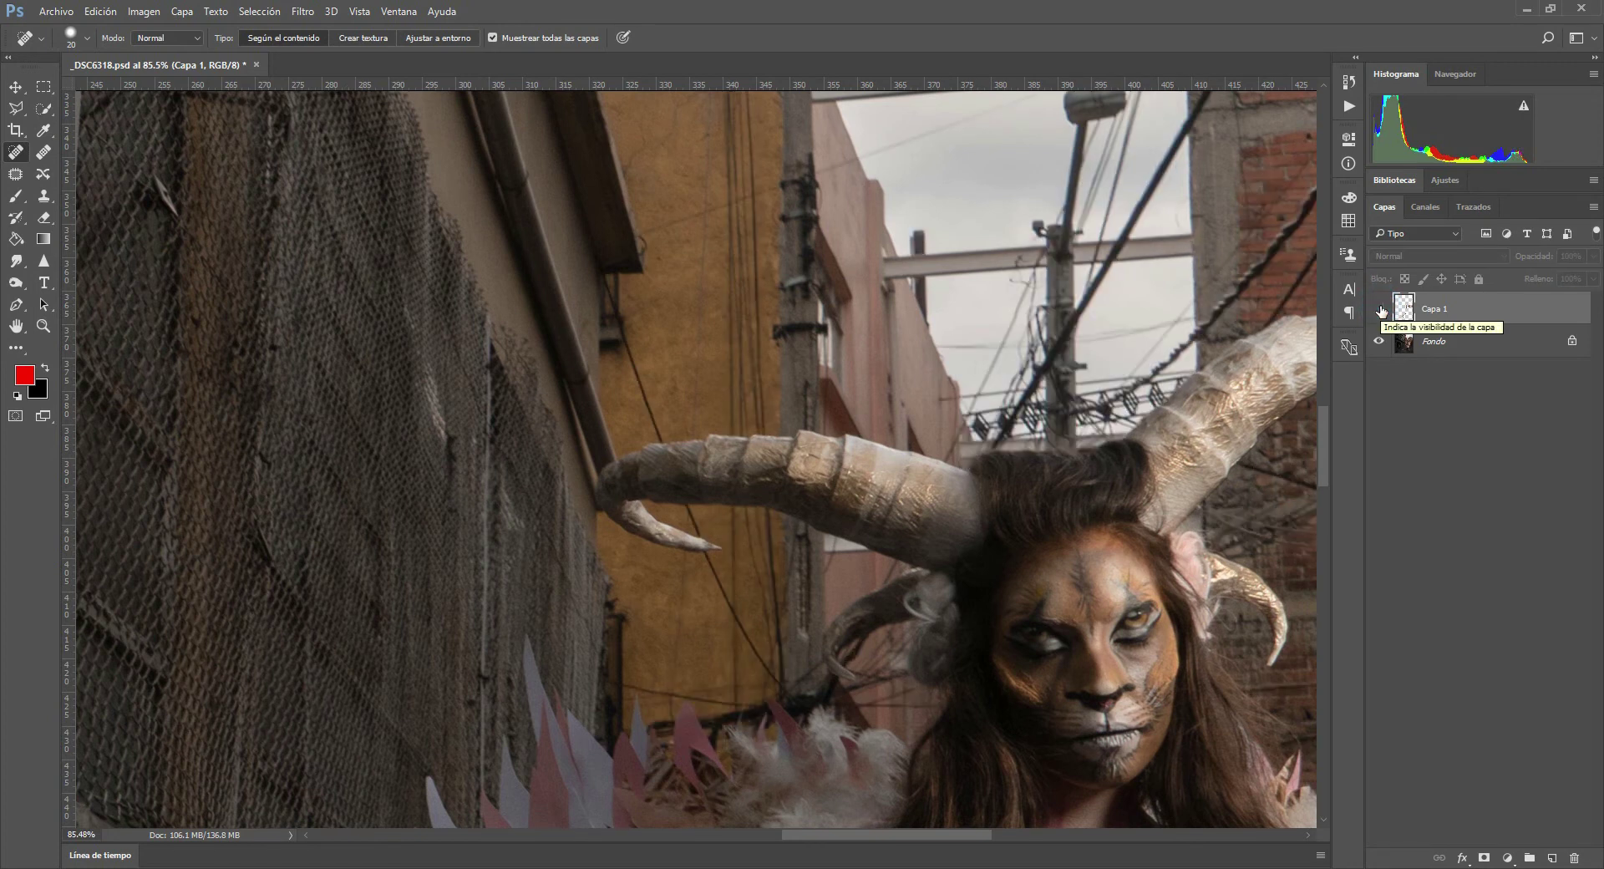
left_click(1379, 309)
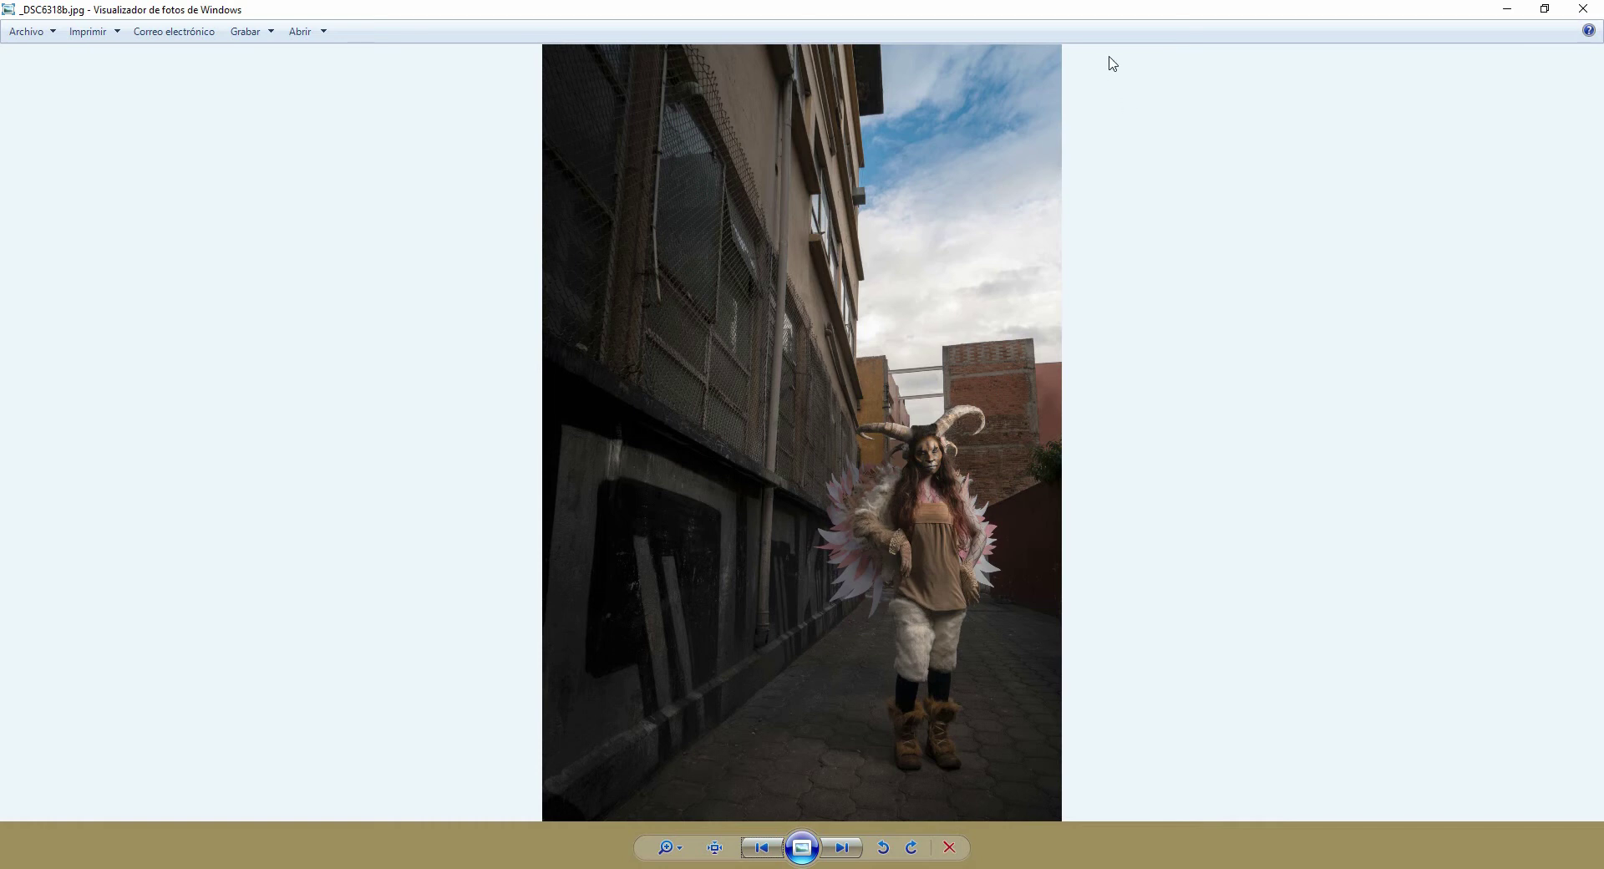
- Flip repeatedly between the original _DSC6318.jpg and the retouched _DSC6318b.jpg, ending on the original
key("Left")
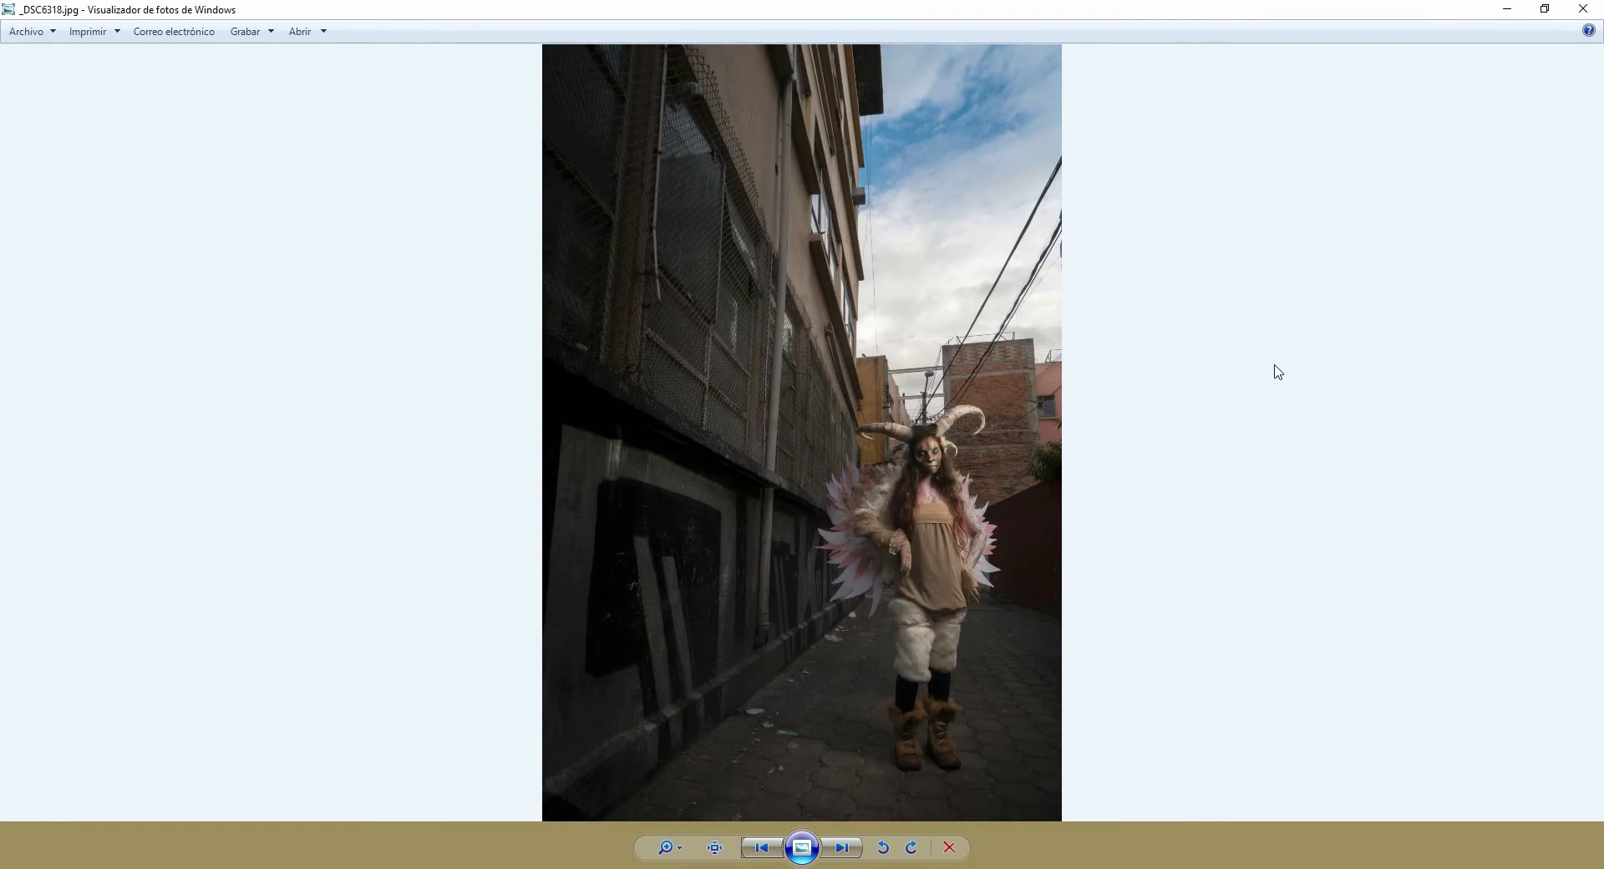
key("Right")
key("Left")
key("Right")
key("Left")
key("Right")
key("Left")
key("Right")
key("Left")
key("Right")
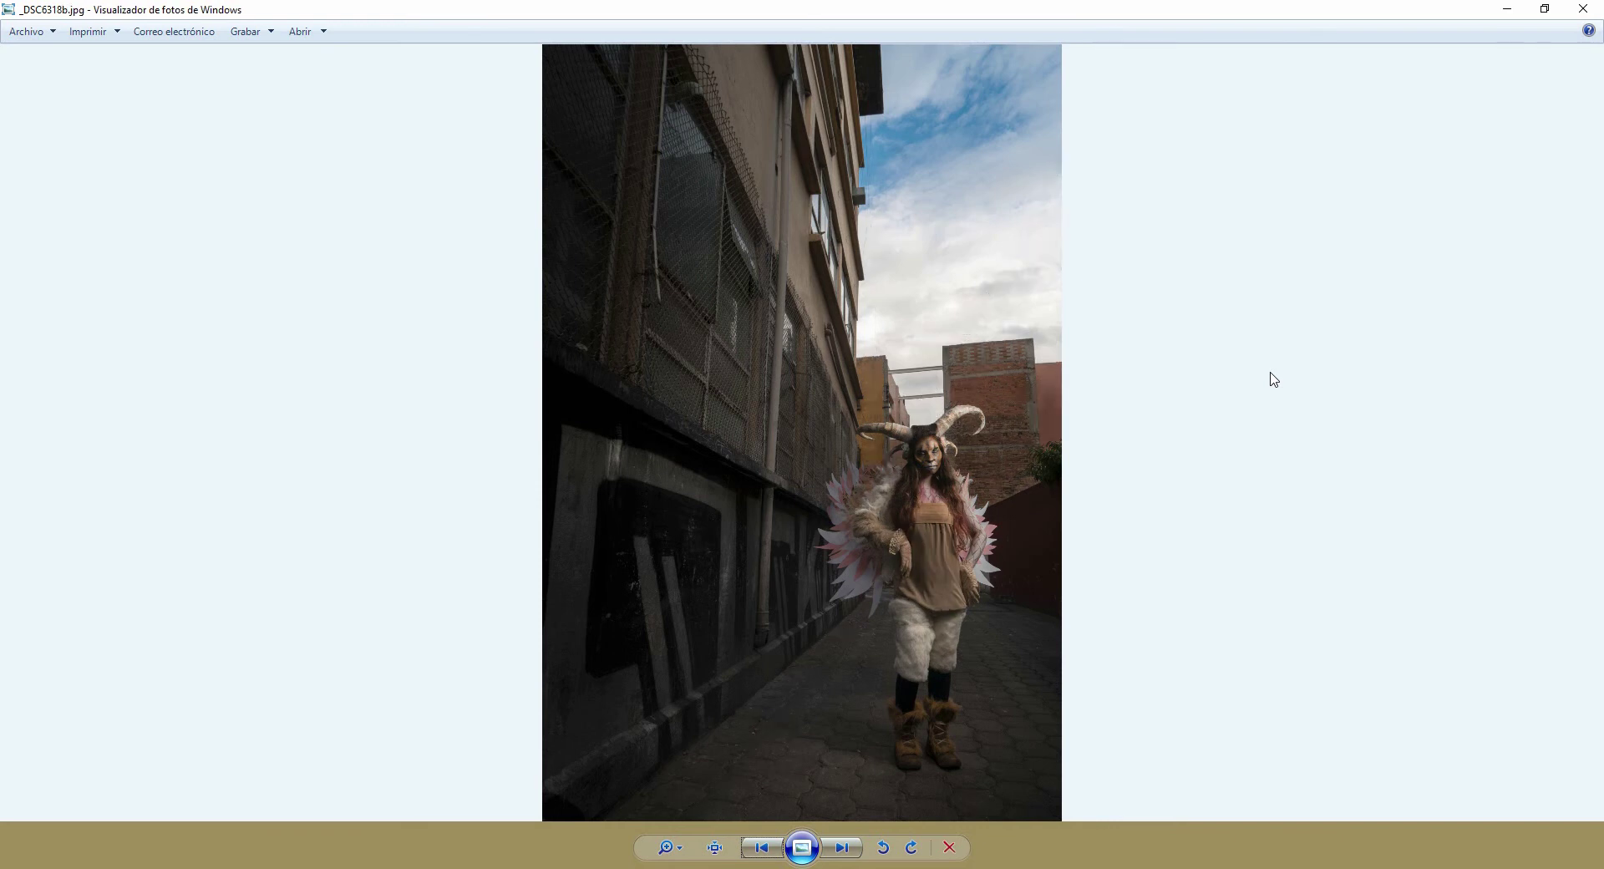
key("Left")
key("Right")
key("Left")
key("Right")
key("Left")
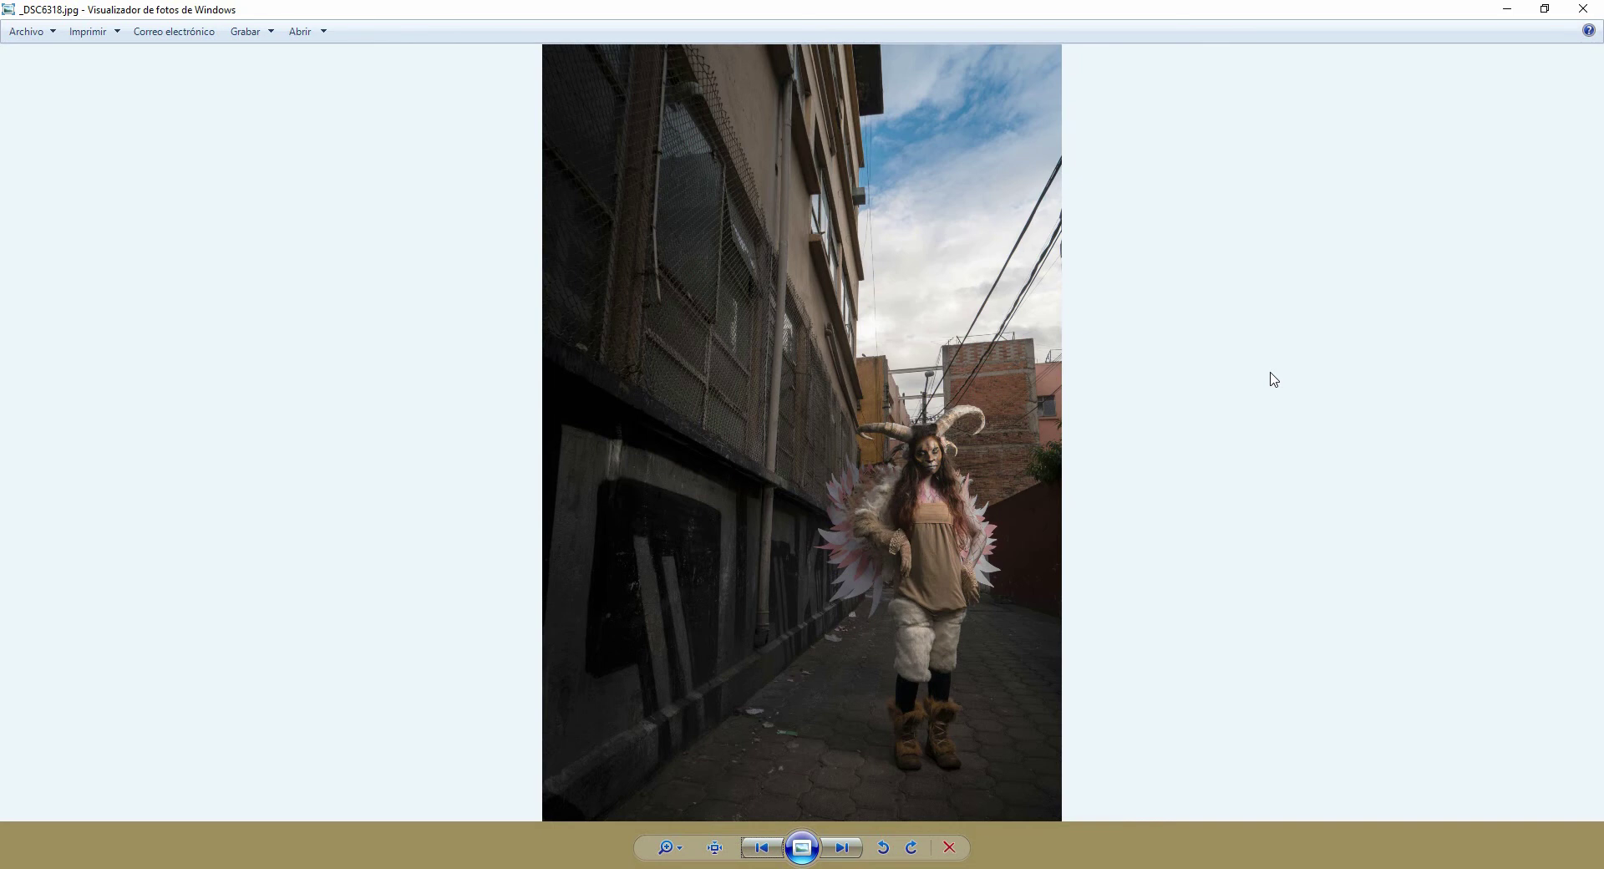
- Zoom in on the sky and horns, then compare the retouched and original versions up close
left_click(664, 848)
scroll(667, 848, "up", 1)
scroll(667, 835, "up", 2)
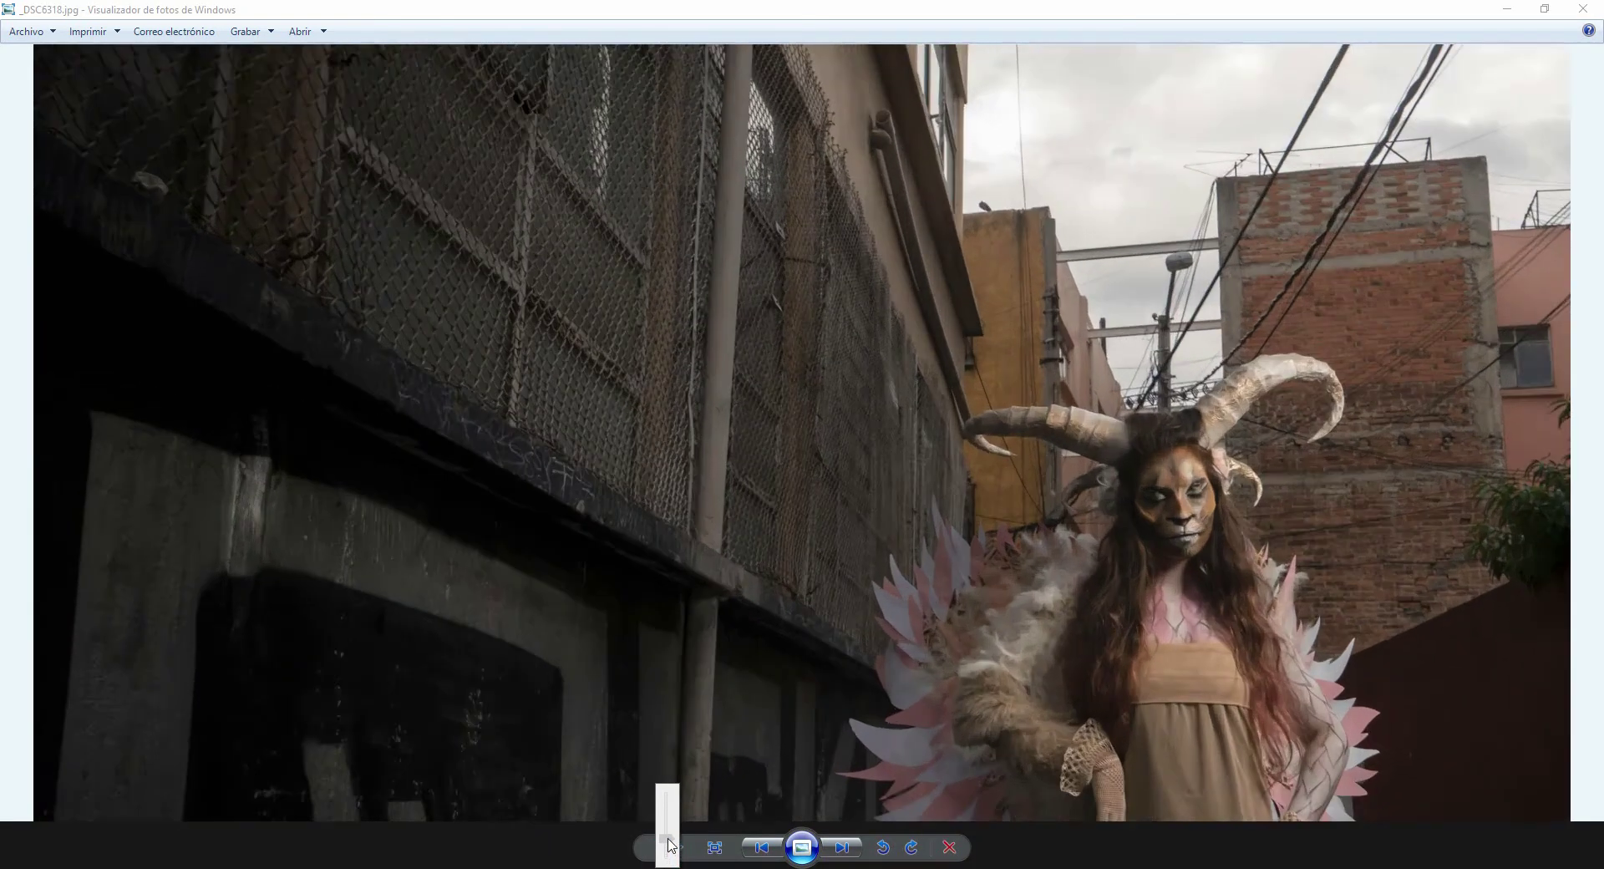
scroll(666, 835, "up", 1)
mouse_move(1363, 495)
left_mouse_down()
mouse_move(1120, 622)
mouse_move(920, 663)
left_mouse_up()
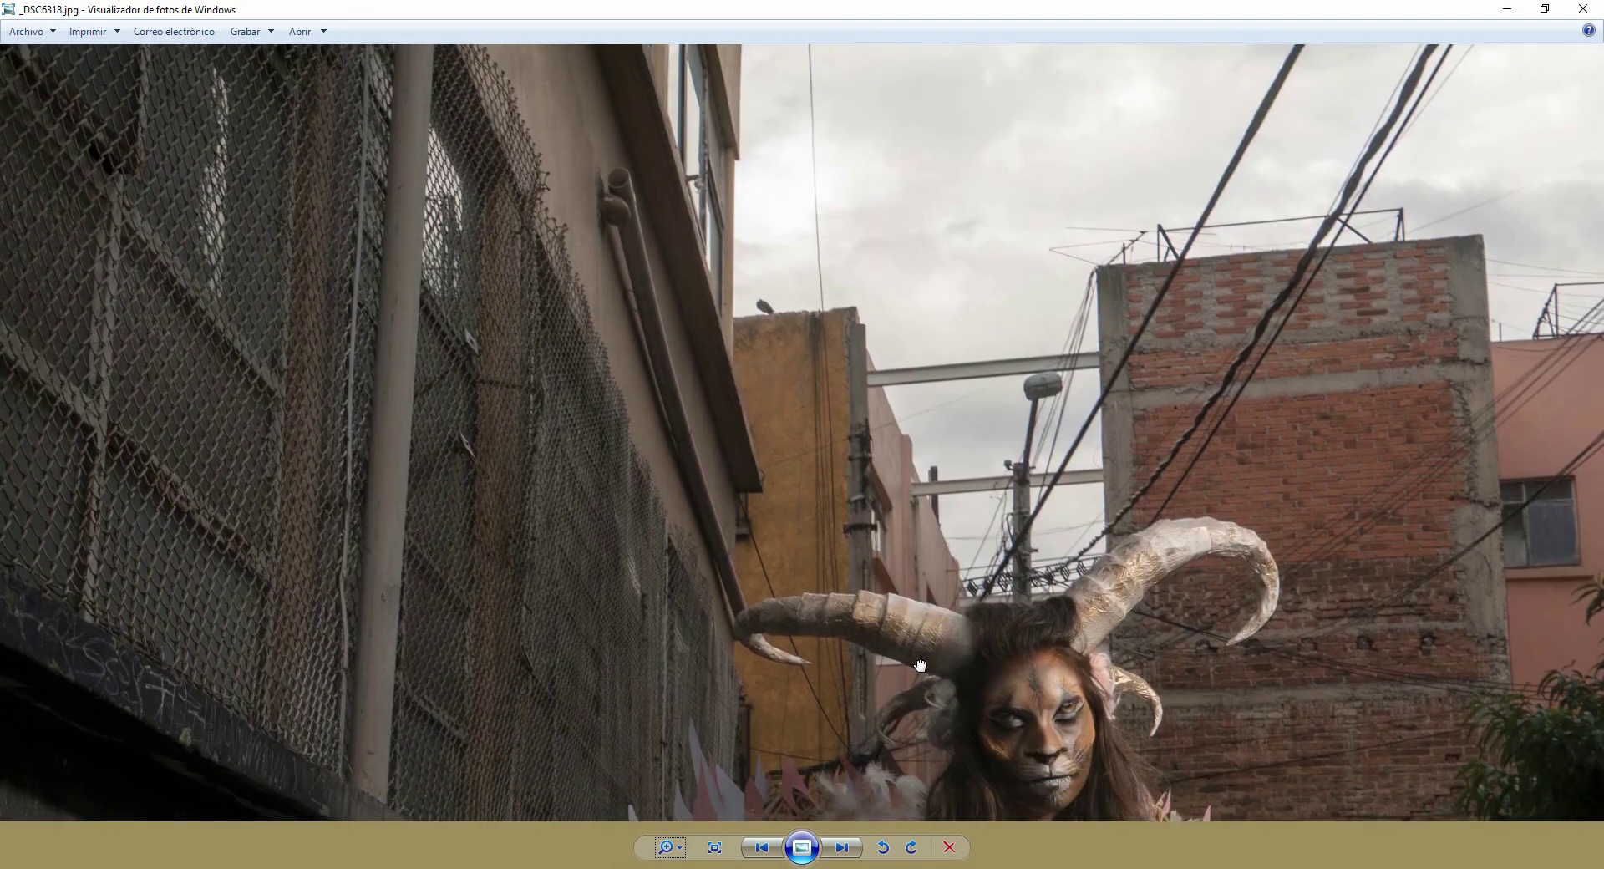
key("Right")
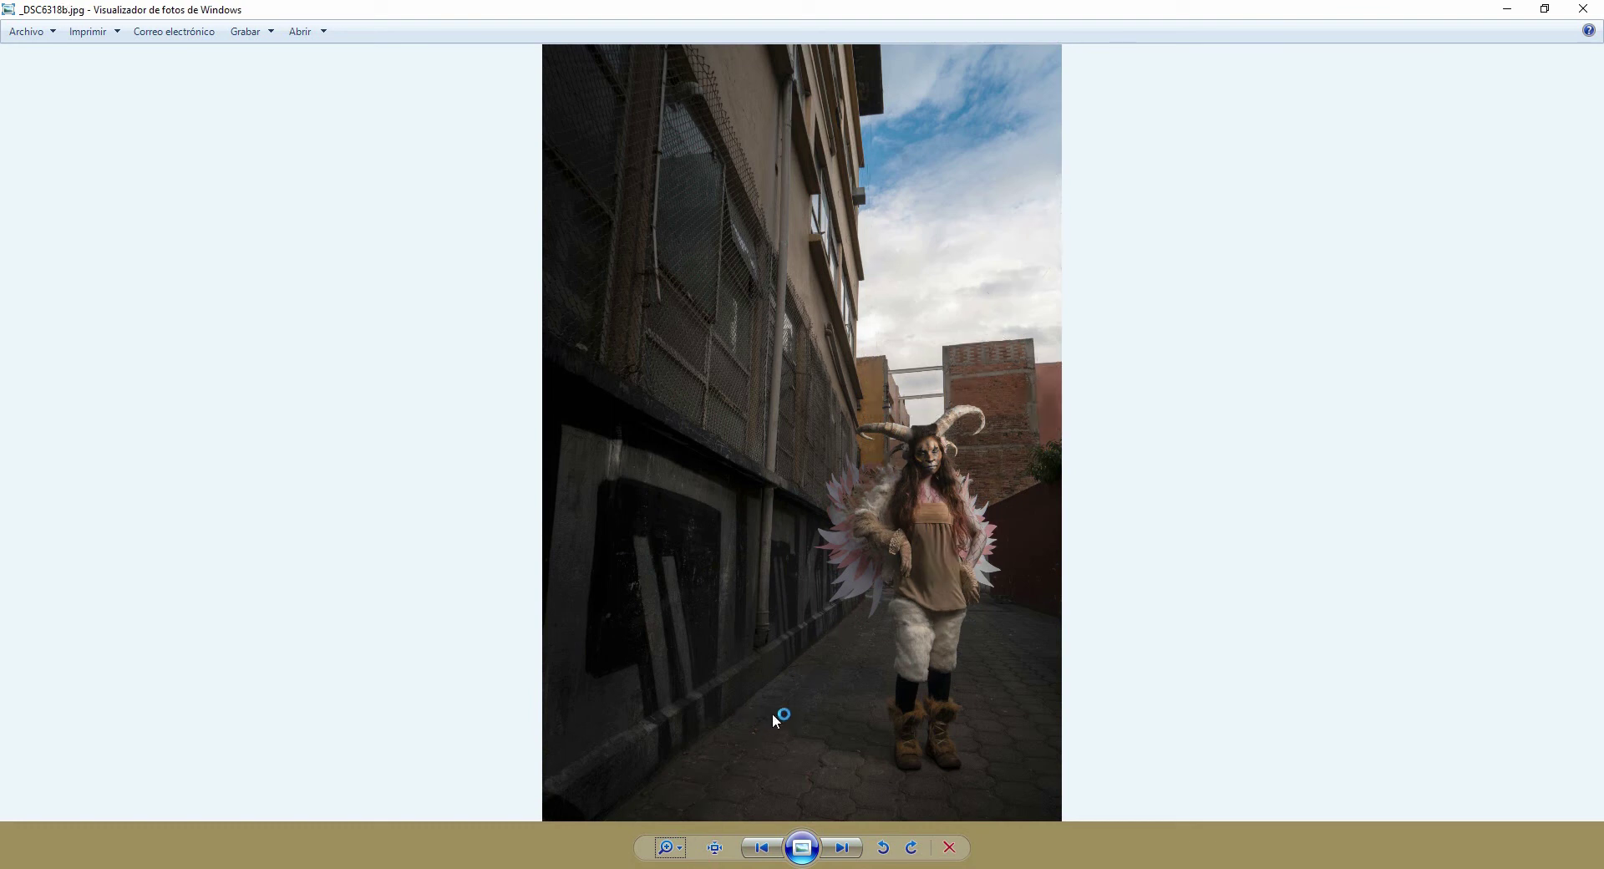
key("Left")
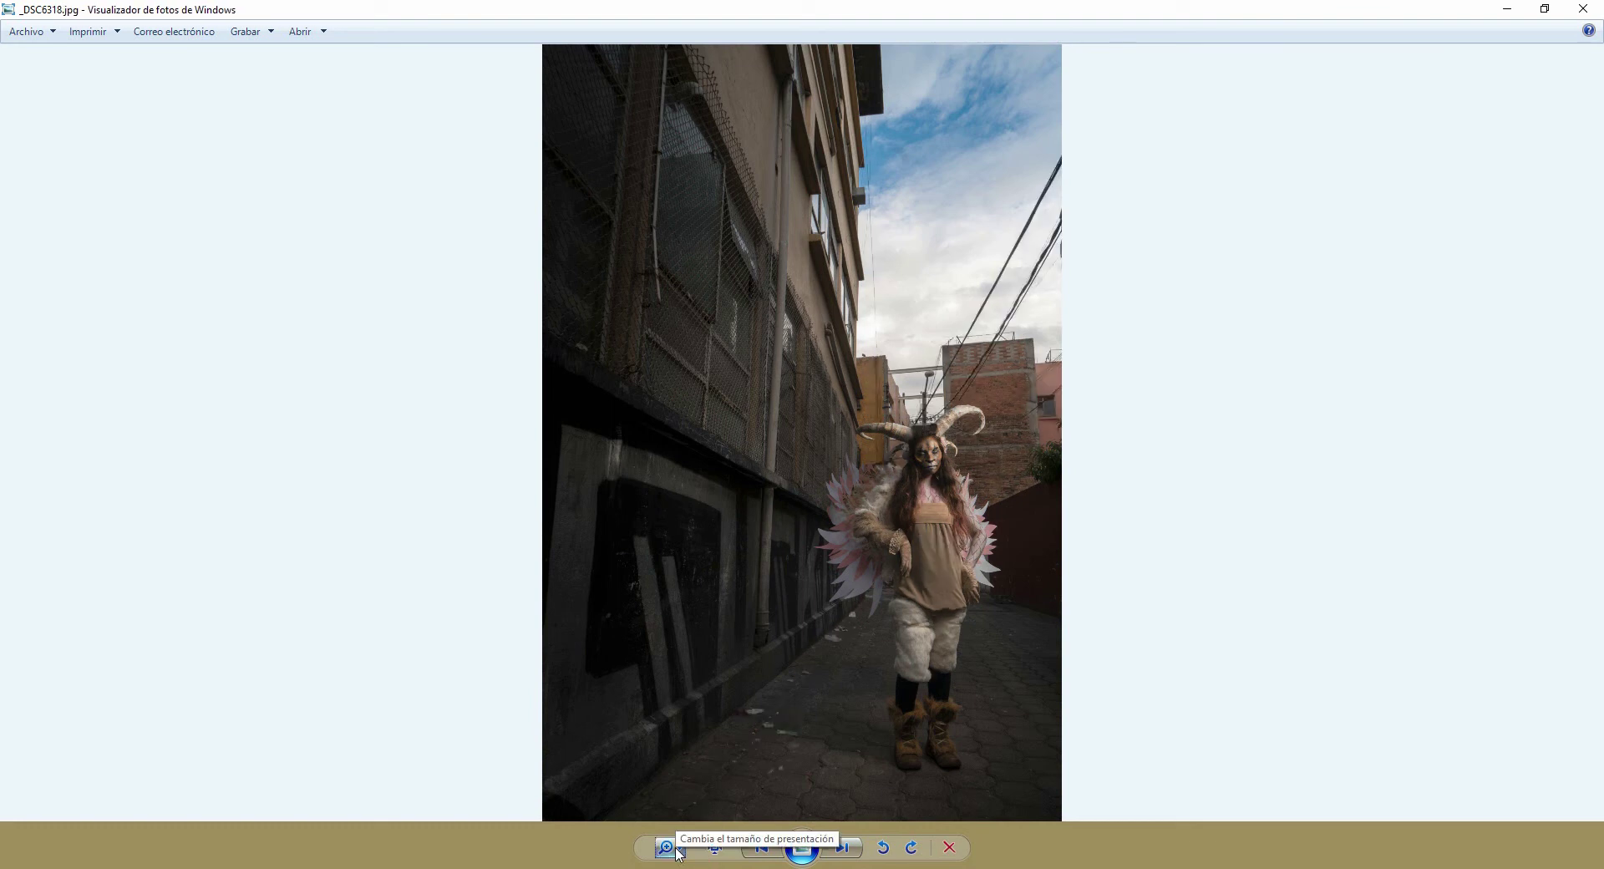